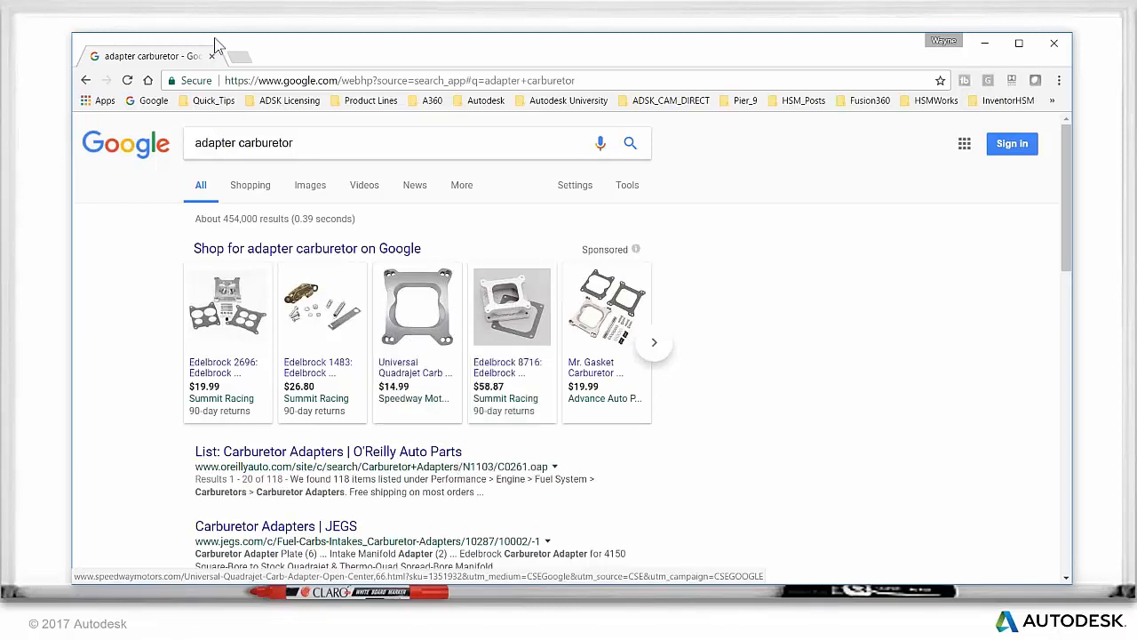
# Step: Search Google for kurt d810 in a new browser tab
pyautogui.click(983, 44)
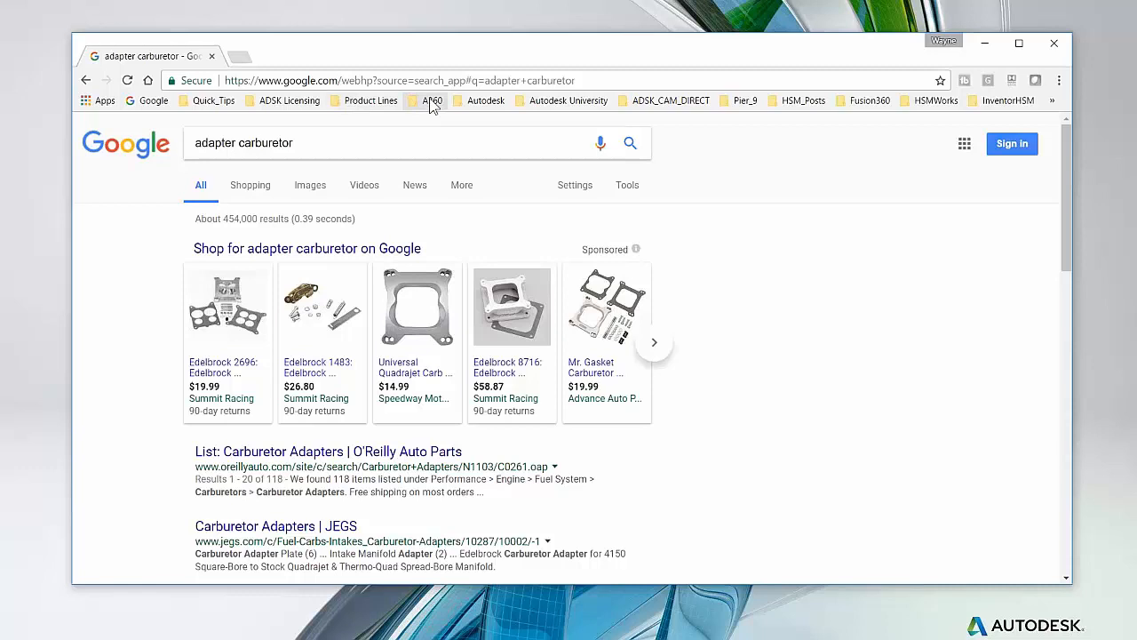
pyautogui.click(238, 58)
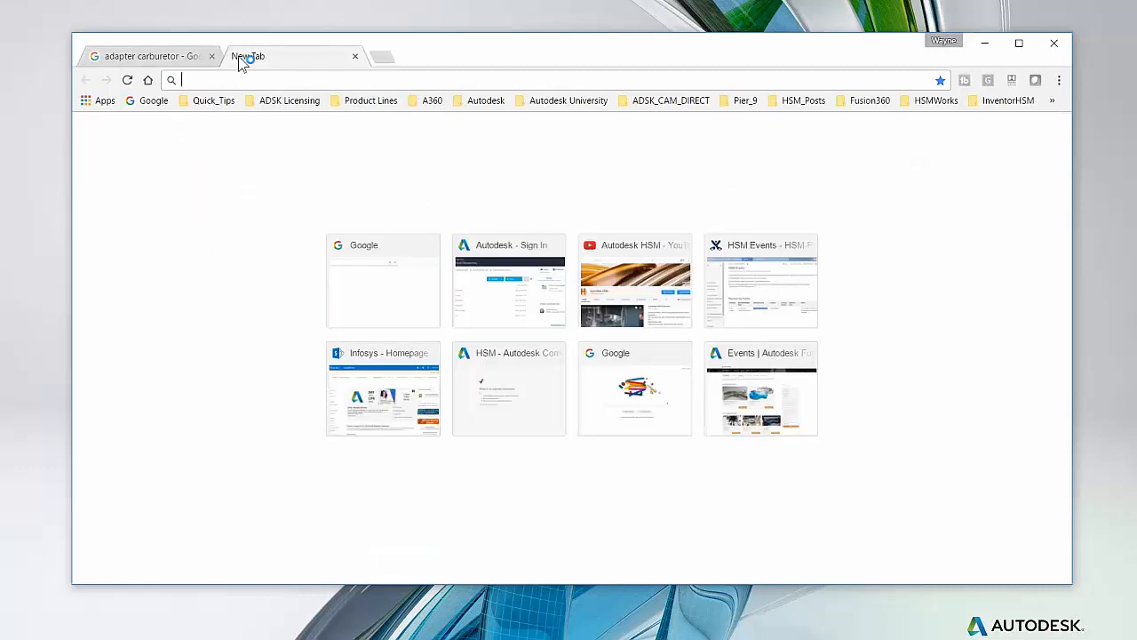
pyautogui.click(400, 291)
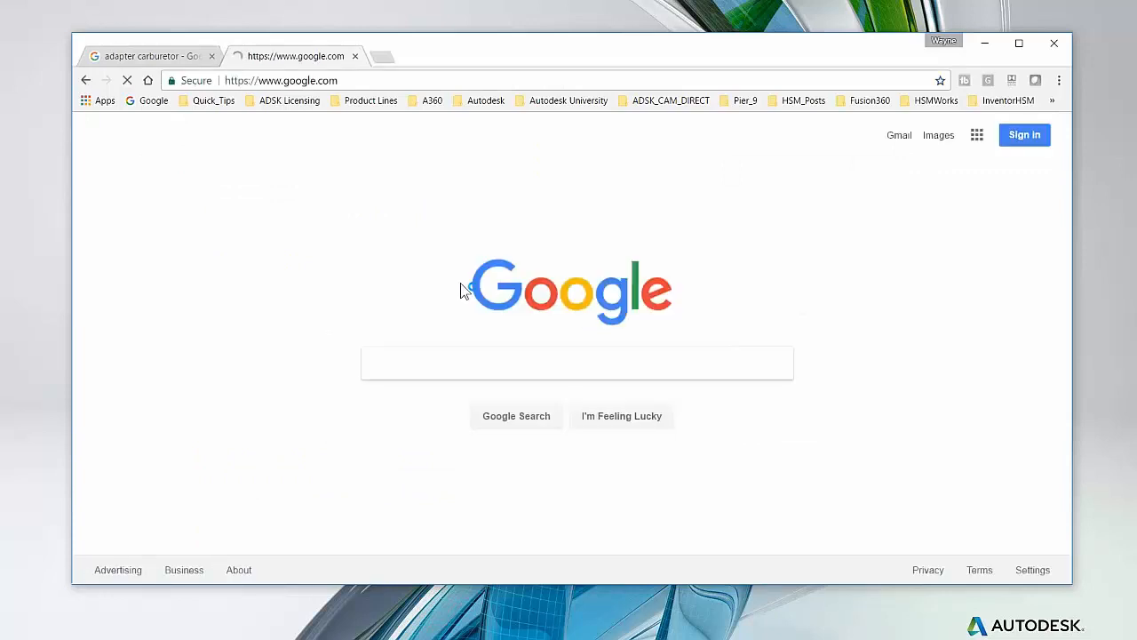
pyautogui.write('kurt')
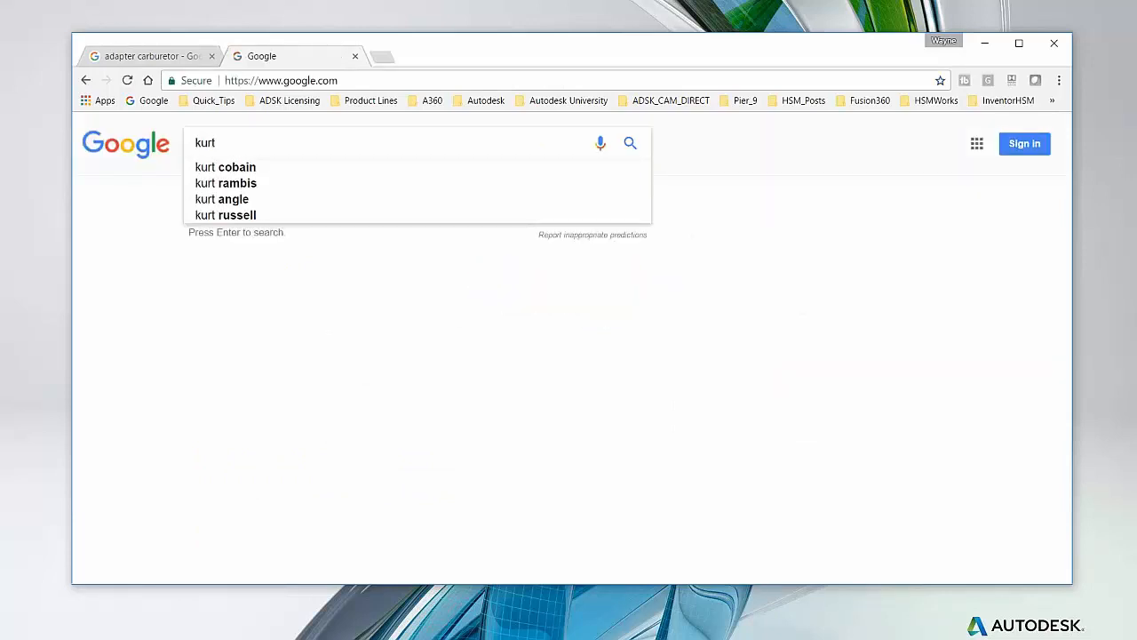
pyautogui.write(' D810')
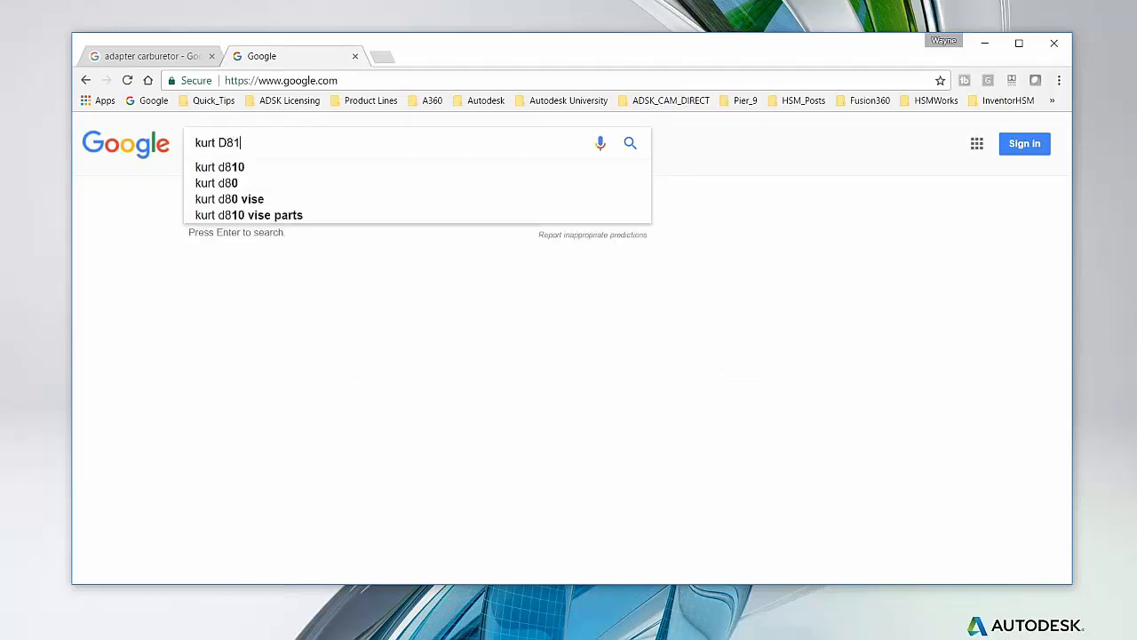
pyautogui.click(242, 168)
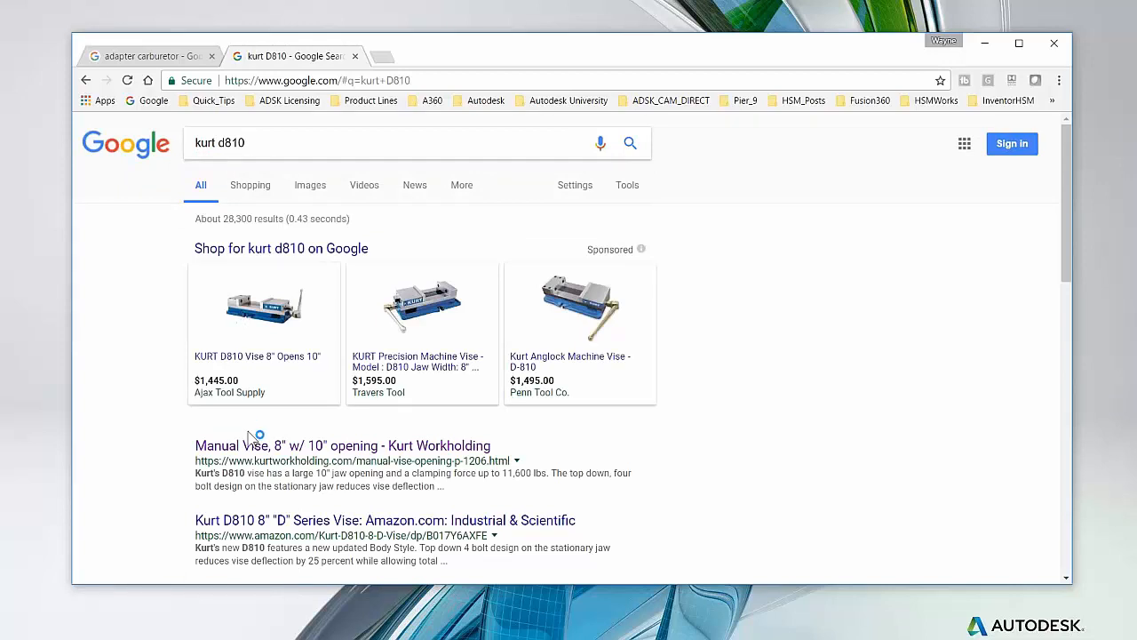
# Step: Open the Kurt Workholding product page for the D810 manual vise and find its 2D / 3D CAD Drawings section
pyautogui.click(361, 446)
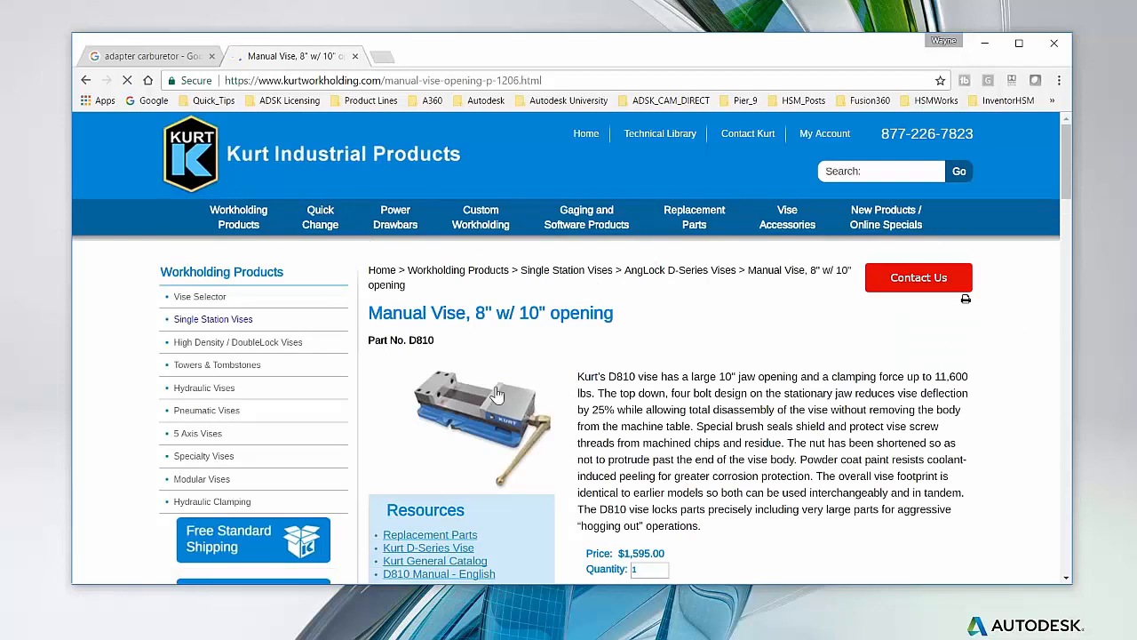
pyautogui.scroll(-1, 1011, 386)
pyautogui.scroll(-15, 1010, 386)
pyautogui.scroll(-10, 1010, 385)
pyautogui.scroll(5, 778, 381)
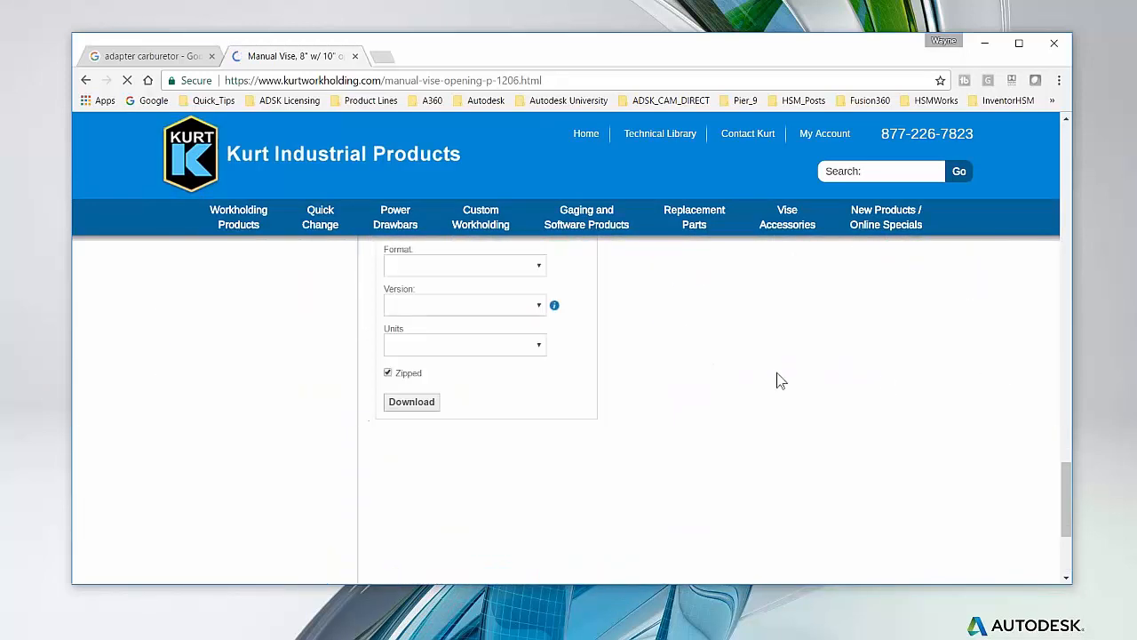
pyautogui.scroll(2, 779, 380)
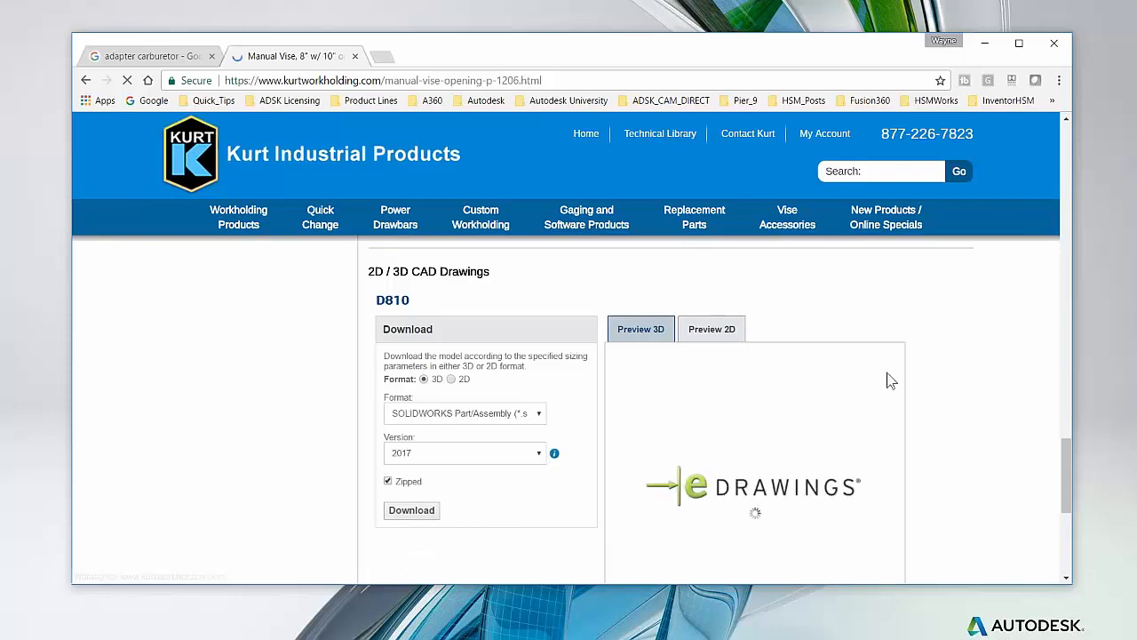
pyautogui.scroll(-1, 901, 397)
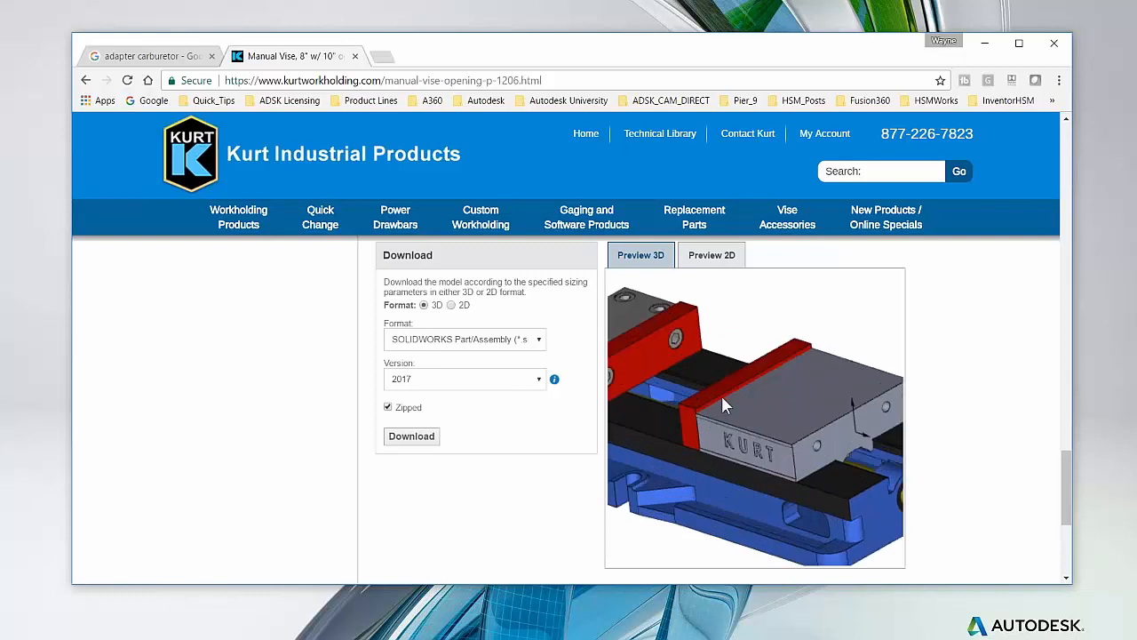
# Step: Download the D810 vise model as an unzipped 3D SOLIDWORKS Part/Assembly file, version 2017
pyautogui.click(531, 345)
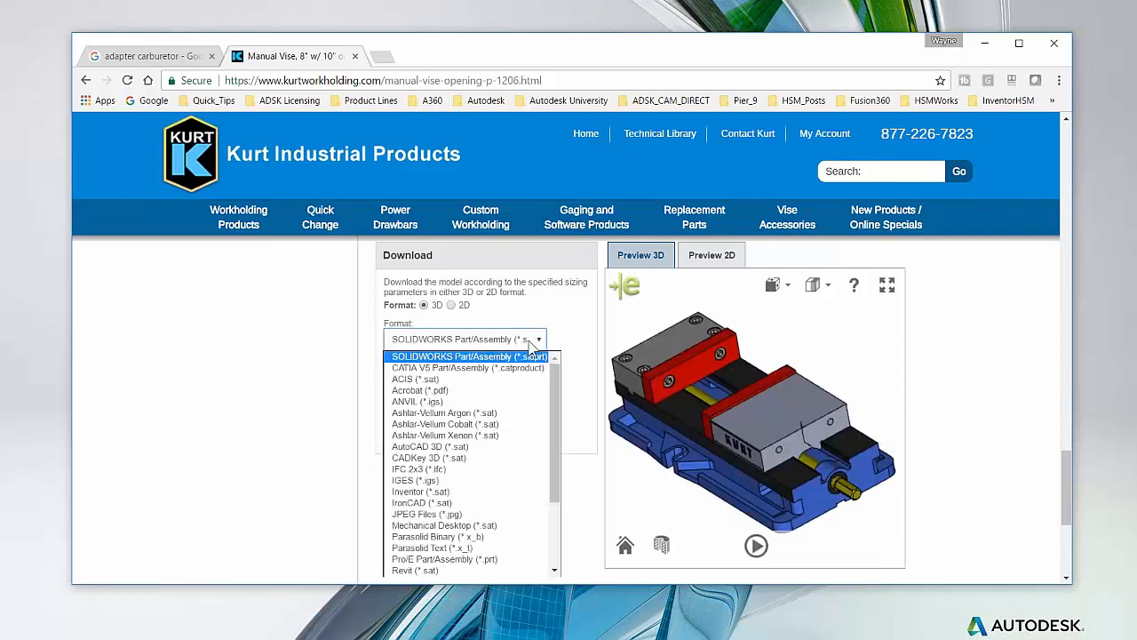
pyautogui.moveTo(558, 379)
pyautogui.mouseDown()
pyautogui.moveTo(551, 470)
pyautogui.moveTo(549, 380)
pyautogui.mouseUp()
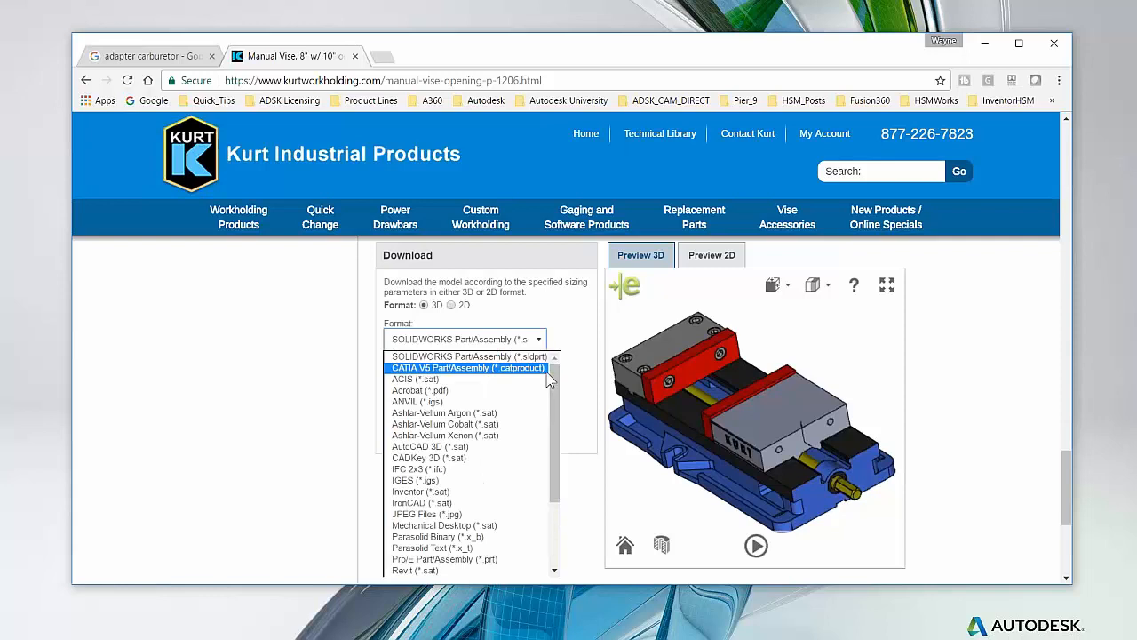
pyautogui.click(478, 357)
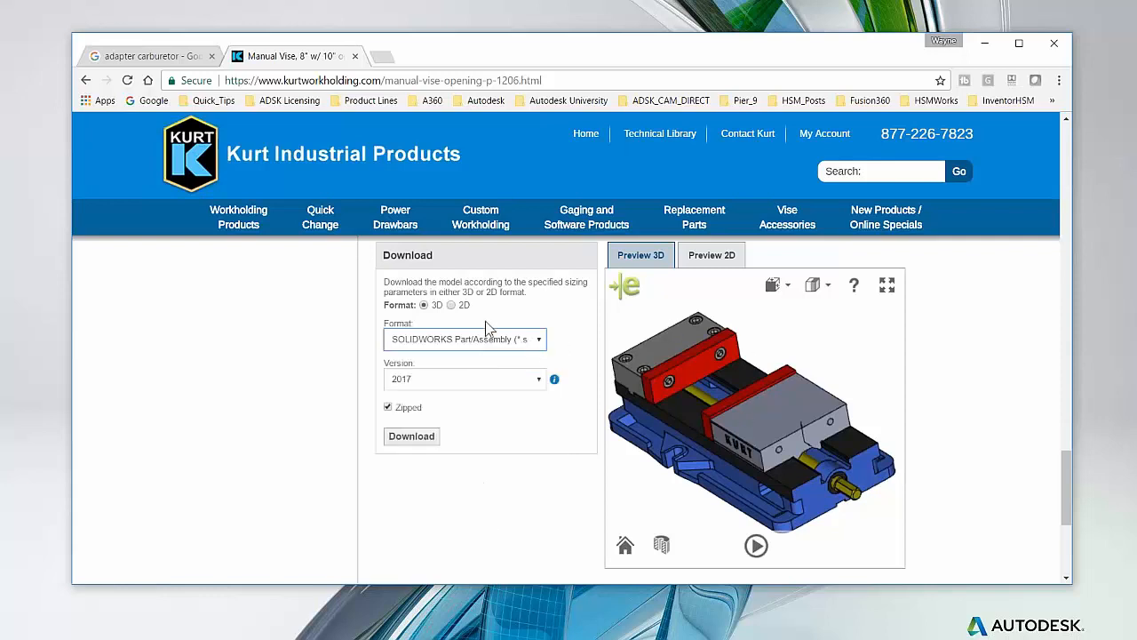
pyautogui.click(389, 408)
pyautogui.click(410, 439)
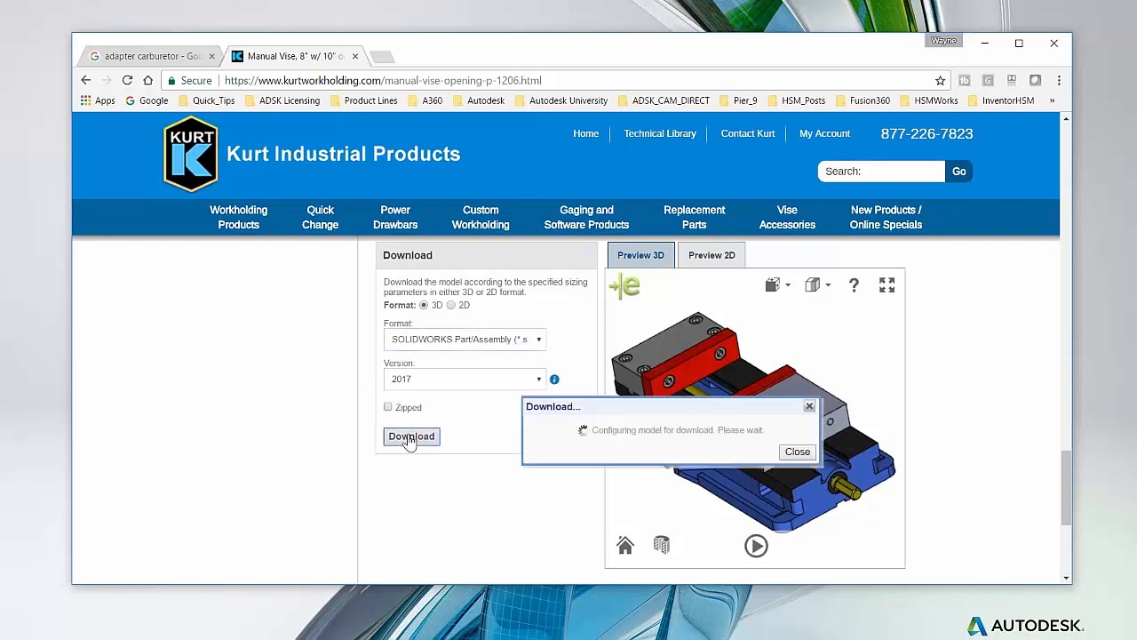
pyautogui.click(694, 461)
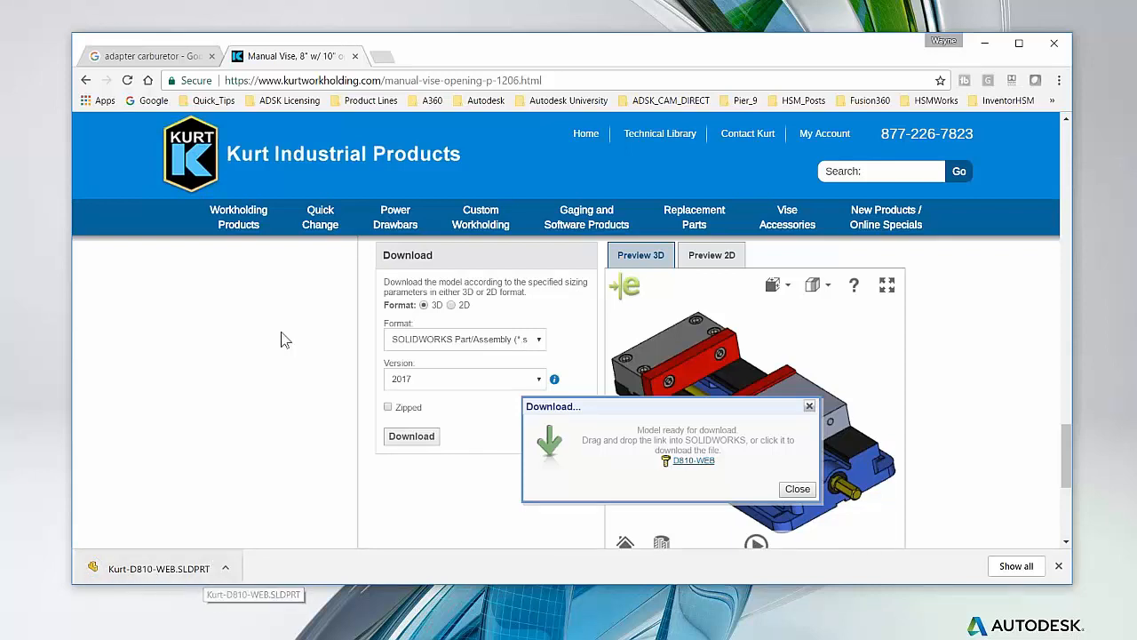
# Step: Open the Fusion hub in the carburetor search tab using the A360 bookmarks and look through all its projects
pyautogui.click(170, 56)
pyautogui.click(432, 102)
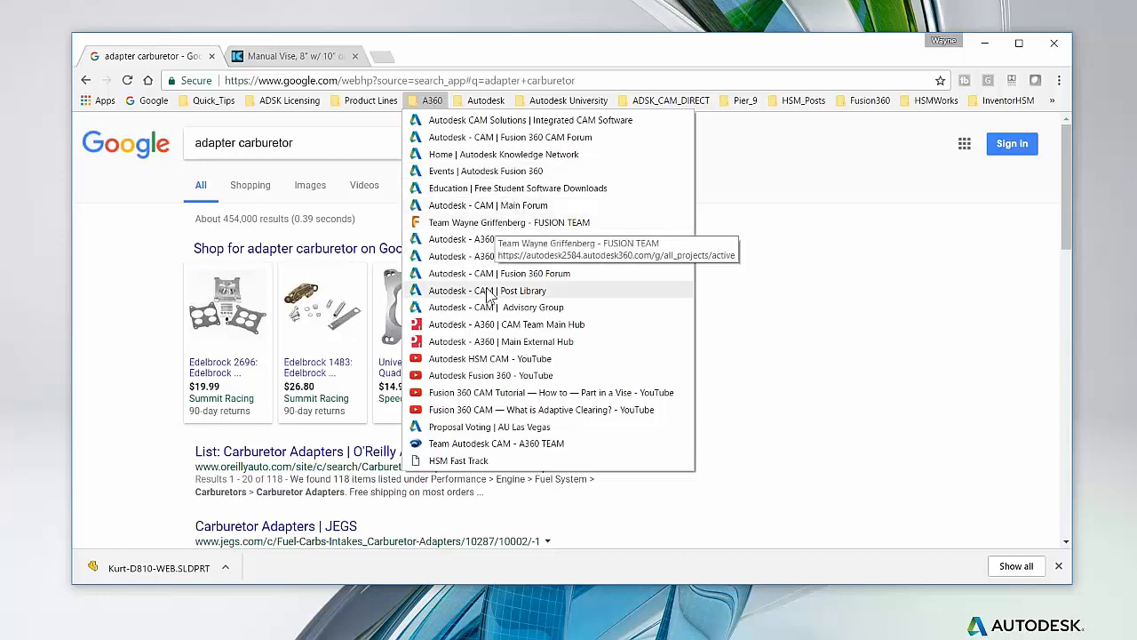
pyautogui.click(501, 242)
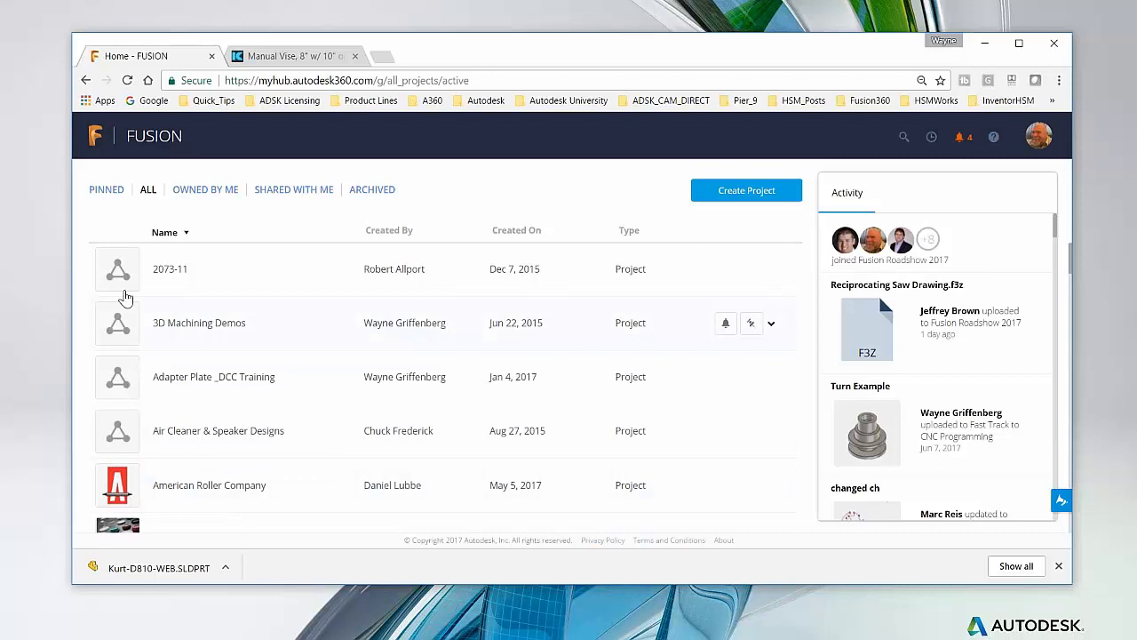
pyautogui.scroll(-4, 124, 306)
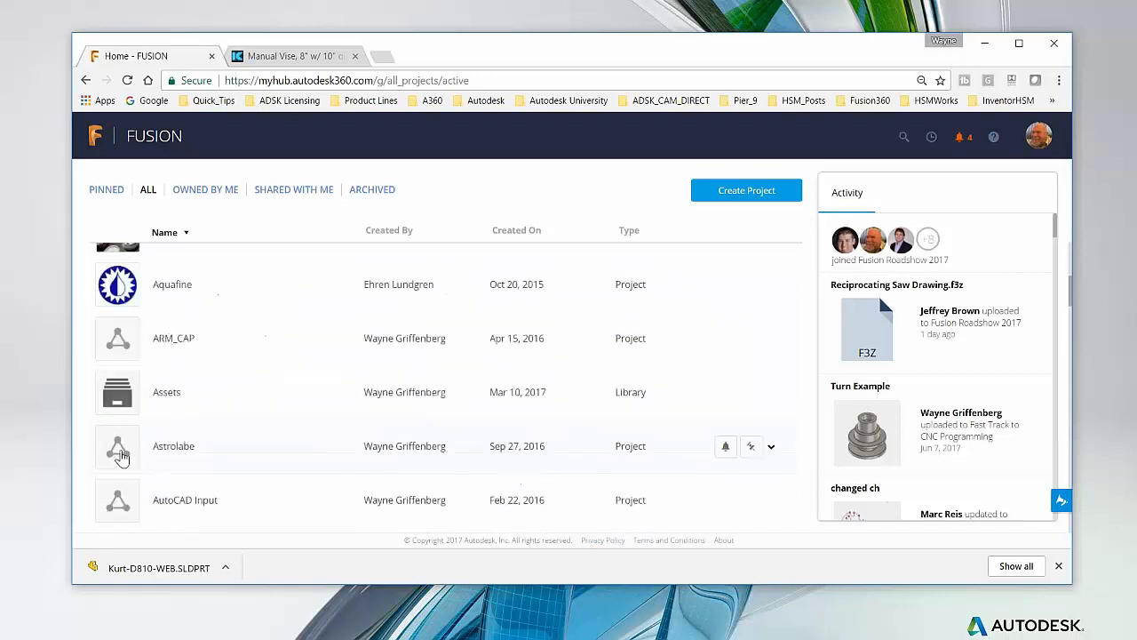
pyautogui.scroll(4, 122, 455)
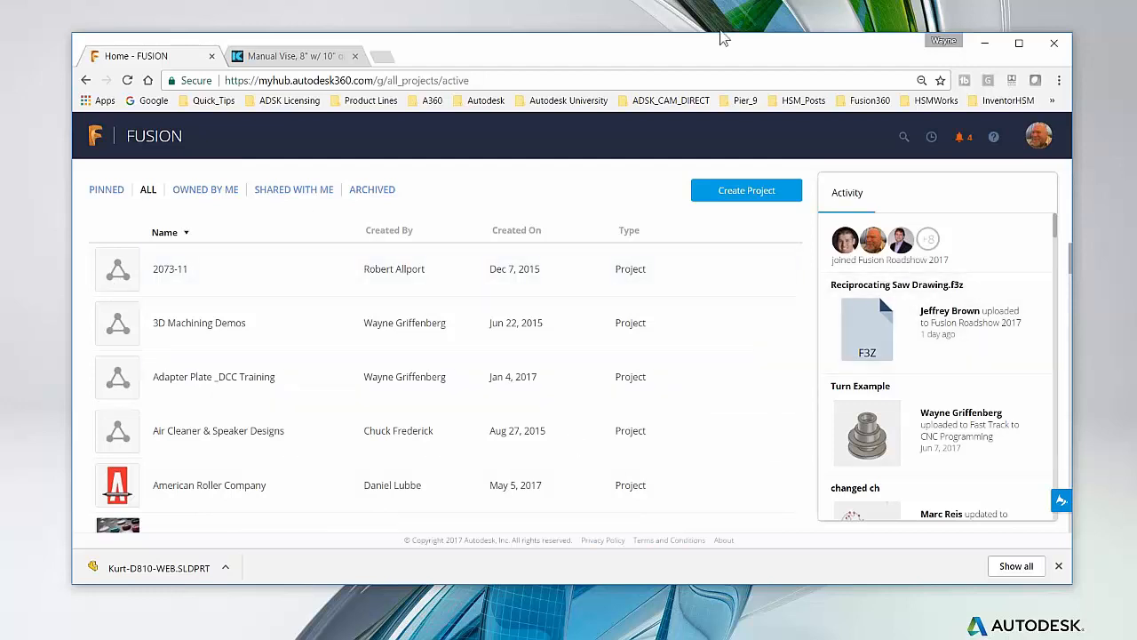
pyautogui.moveTo(650, 48); pyautogui.dragTo(647, 43)
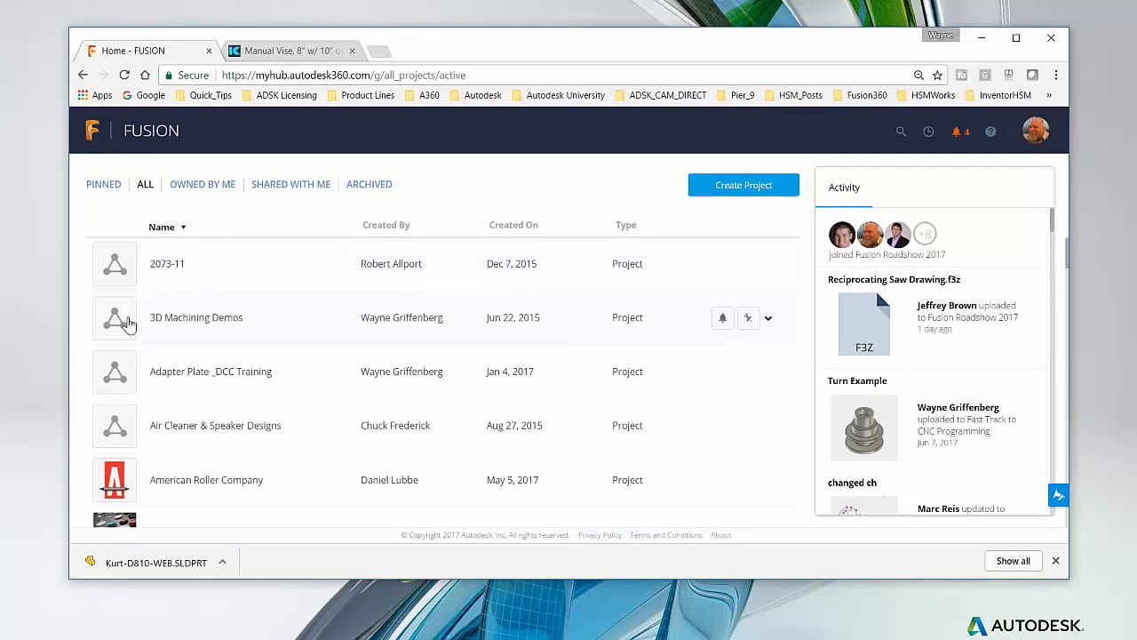
pyautogui.scroll(-1, 115, 320)
# Step: Show only the pinned projects and look through the list
pyautogui.click(103, 183)
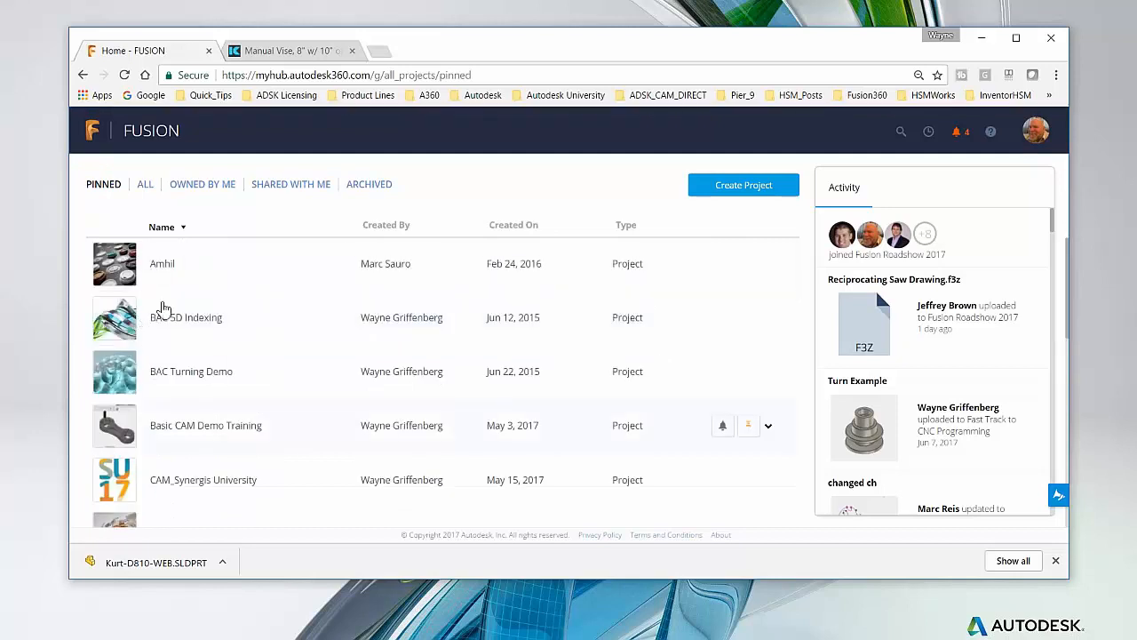
pyautogui.scroll(-4, 151, 325)
pyautogui.scroll(3, 145, 358)
pyautogui.scroll(-1, 137, 359)
pyautogui.scroll(-2, 143, 365)
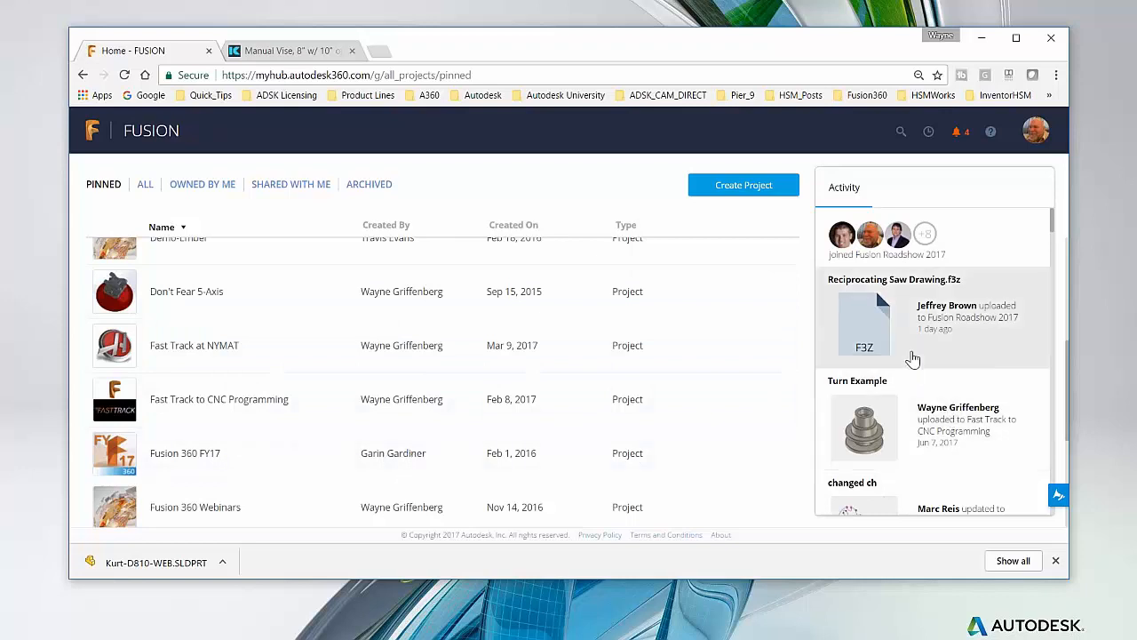
# Step: Review the hub's recent activity feed to see which files were uploaded or updated
pyautogui.scroll(-3, 888, 338)
pyautogui.scroll(-1, 970, 397)
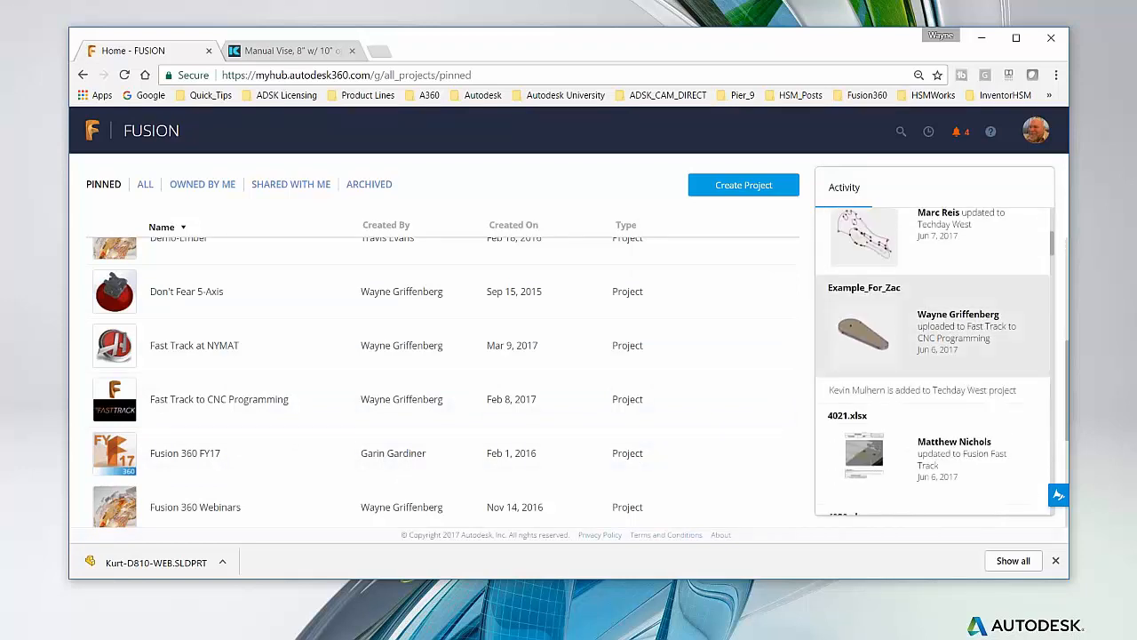
pyautogui.scroll(-5, 875, 373)
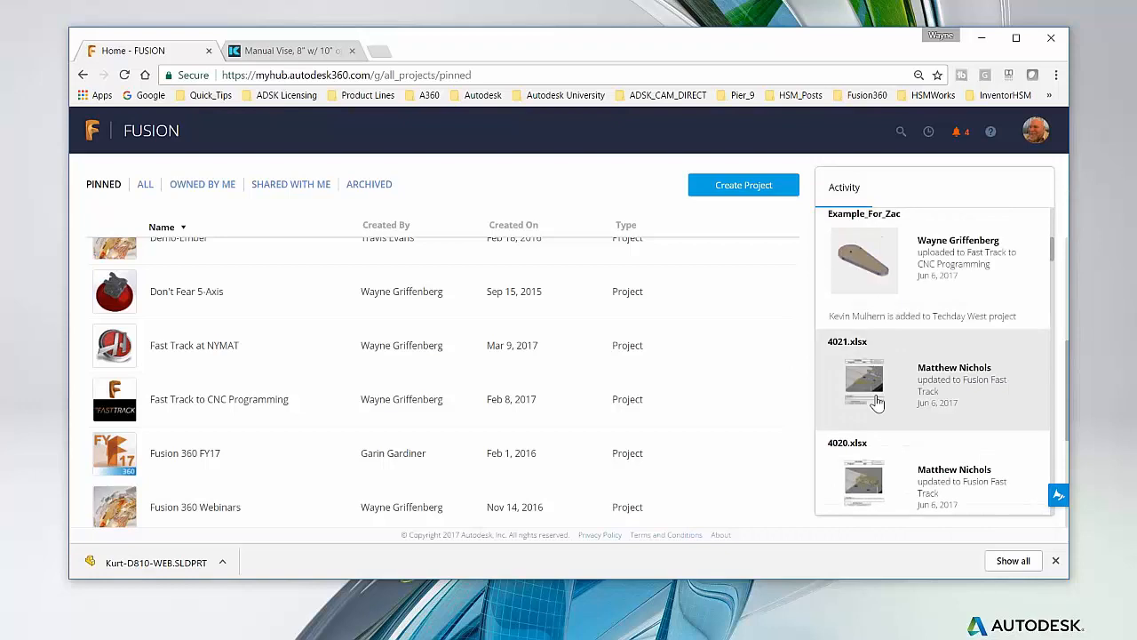
pyautogui.scroll(-4, 849, 399)
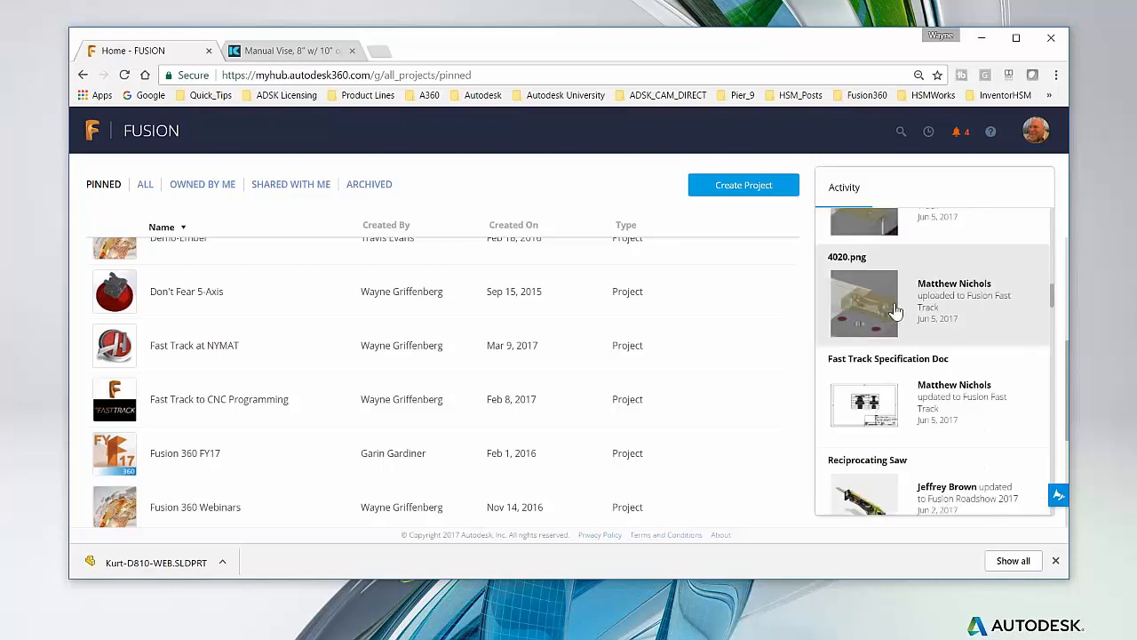
pyautogui.scroll(-5, 879, 437)
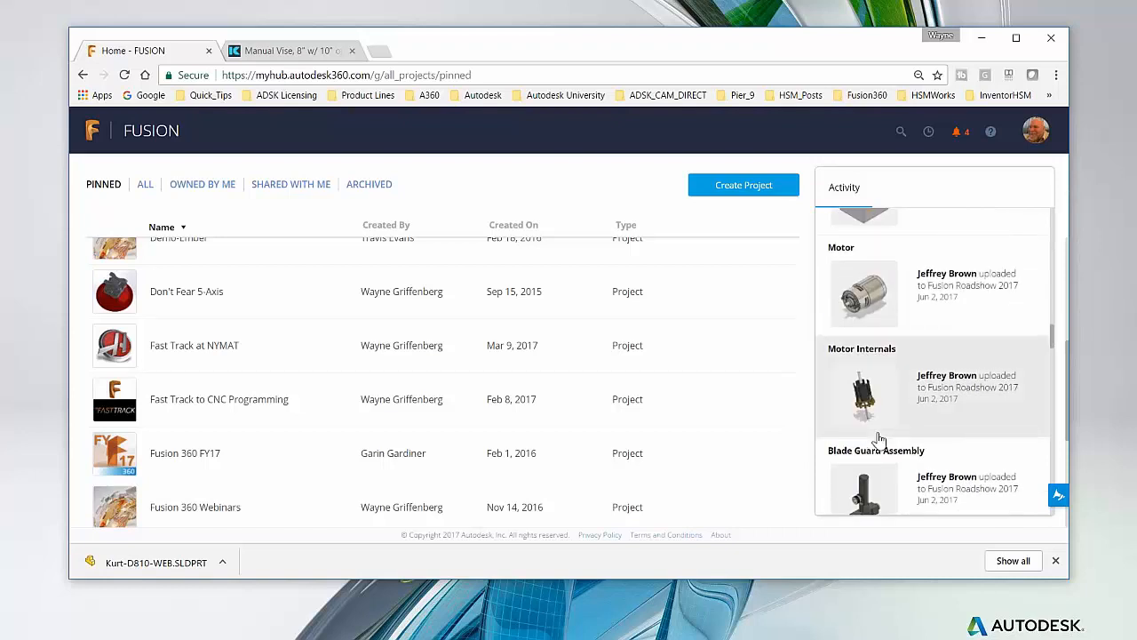
pyautogui.scroll(10, 878, 435)
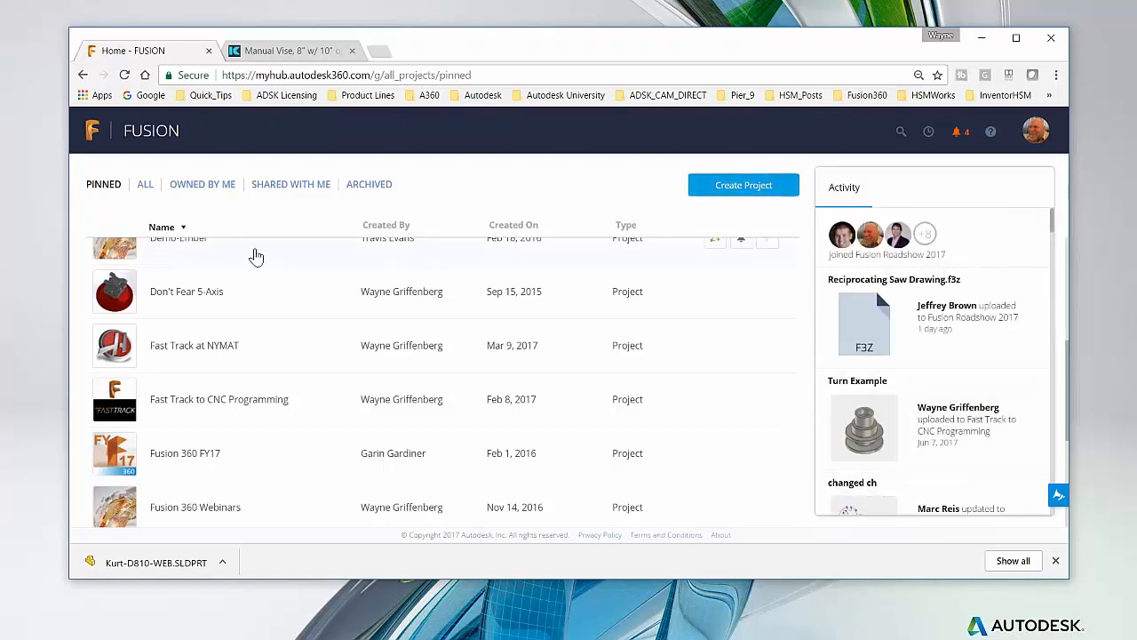
# Step: Open the Fast Track to CNC Programming project and view its member invitation form without sending anything
pyautogui.click(120, 409)
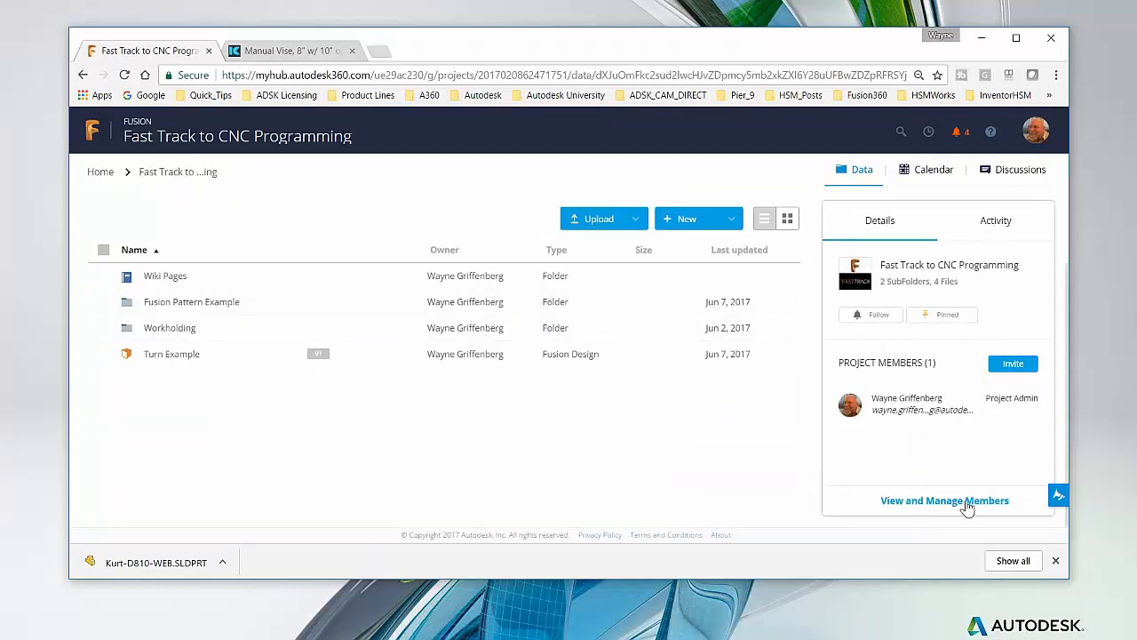
pyautogui.click(1013, 363)
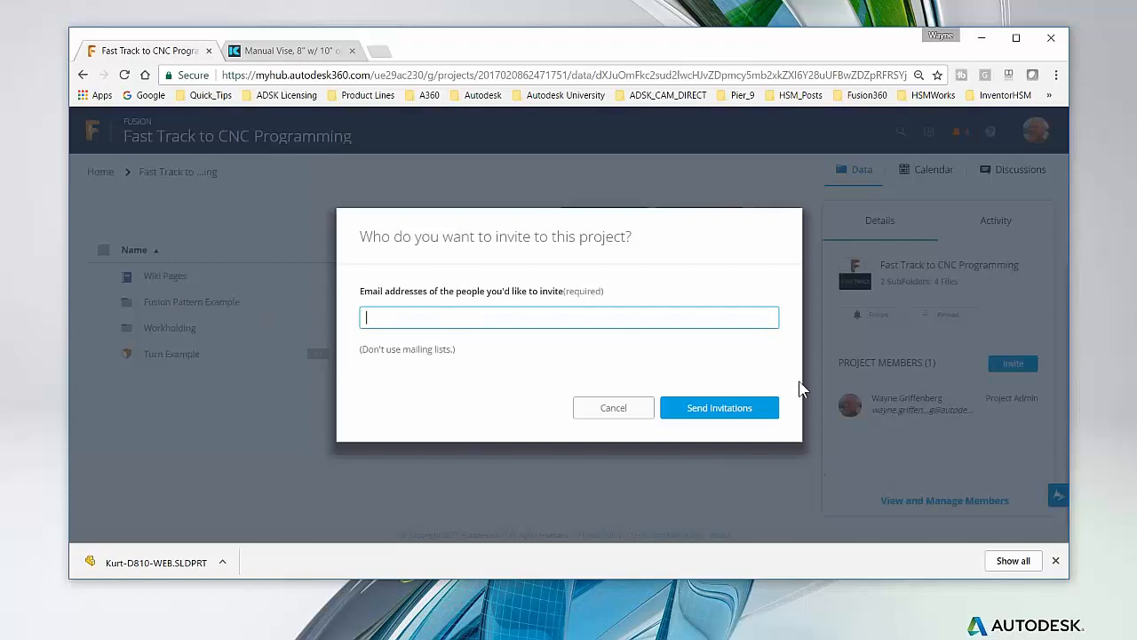
pyautogui.click(601, 408)
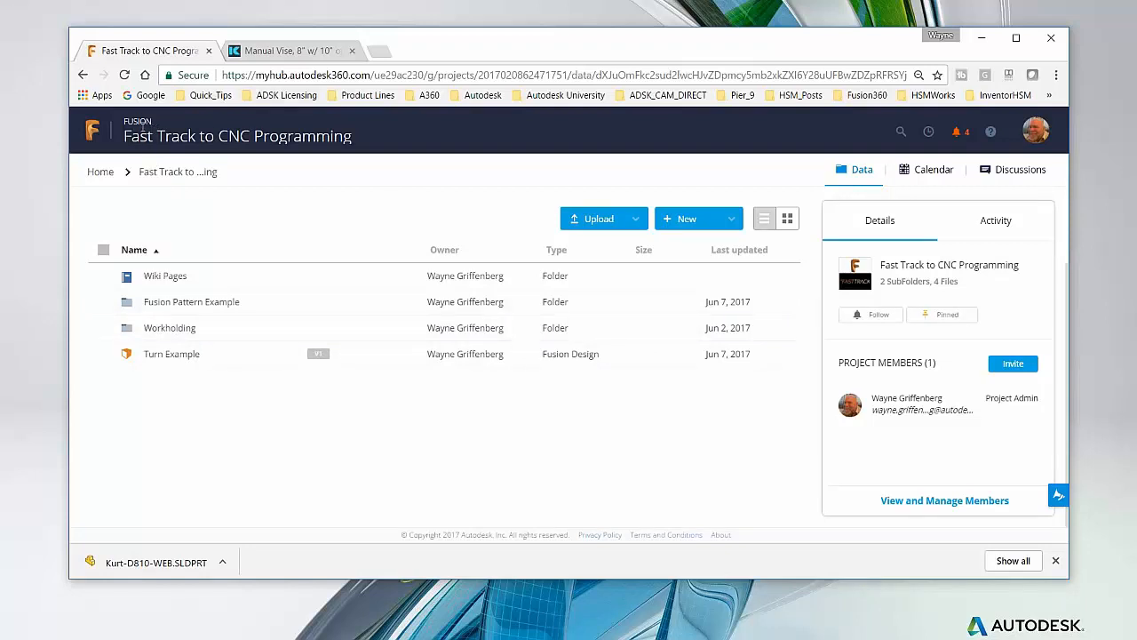
# Step: Return to the home project list and switch to the Team Autodesk CAM hub
pyautogui.click(105, 173)
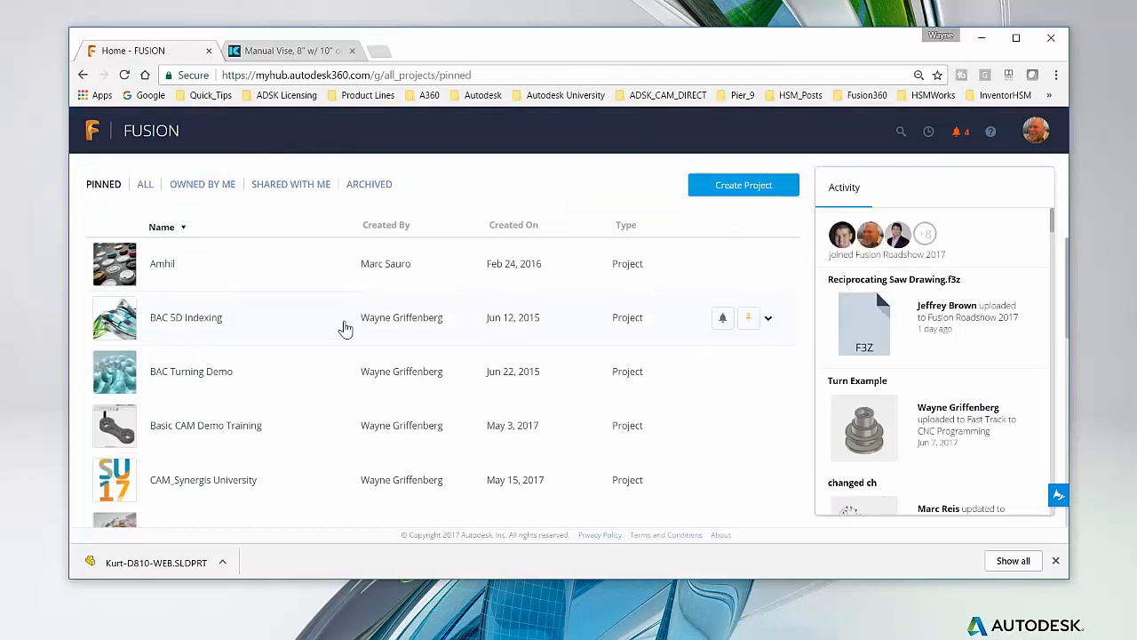
pyautogui.click(1037, 134)
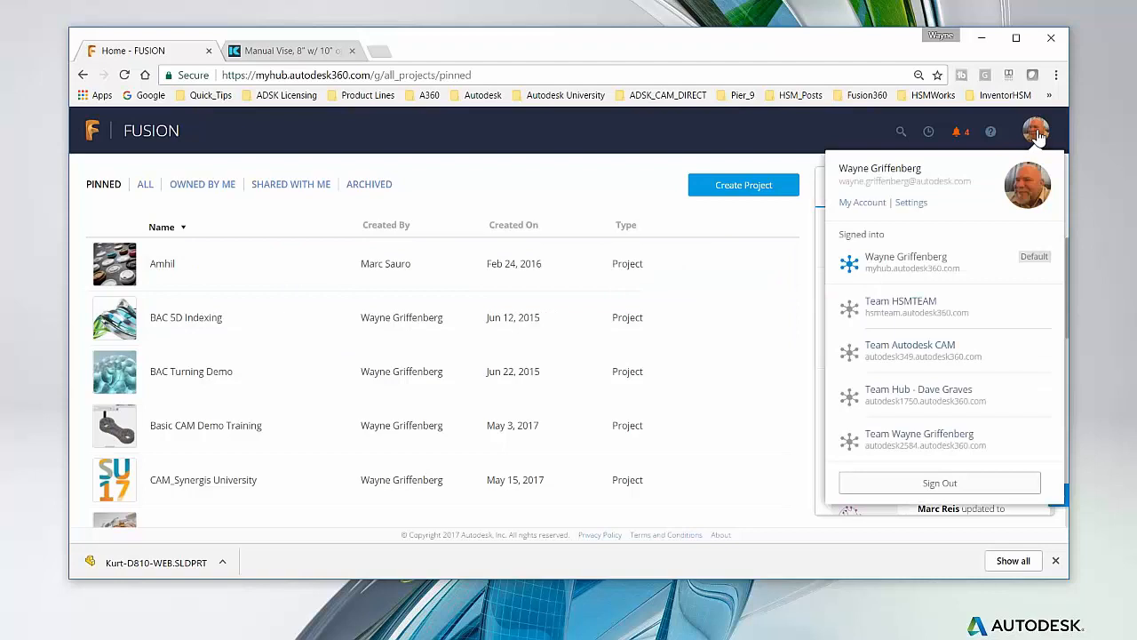
pyautogui.click(915, 348)
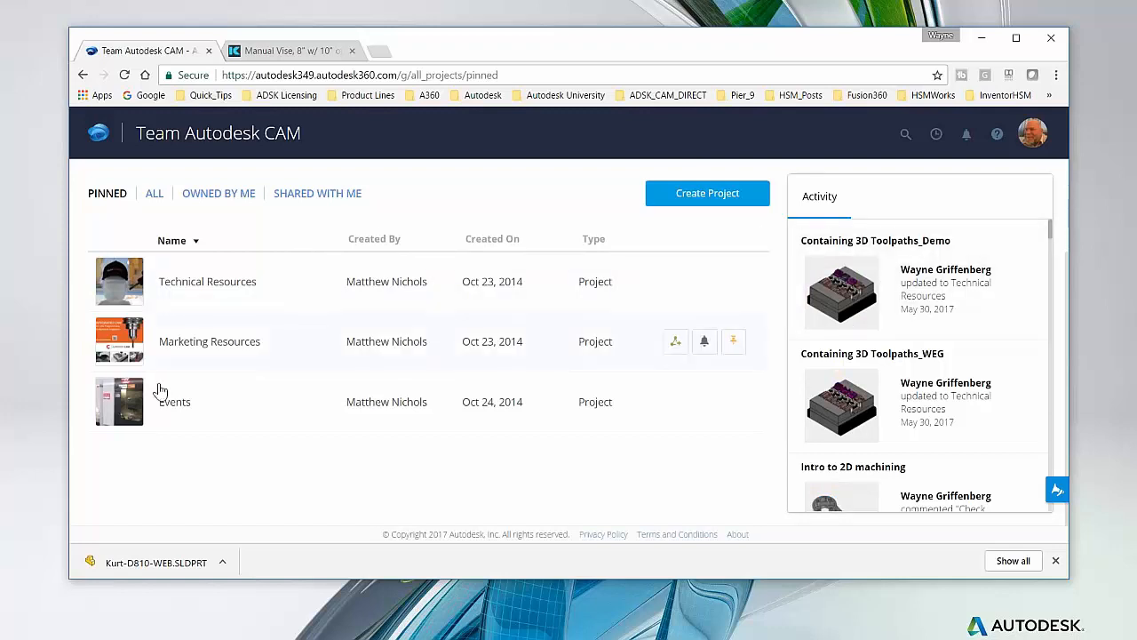
# Step: Open the Technical Resources project and look through its folders and files
pyautogui.click(131, 291)
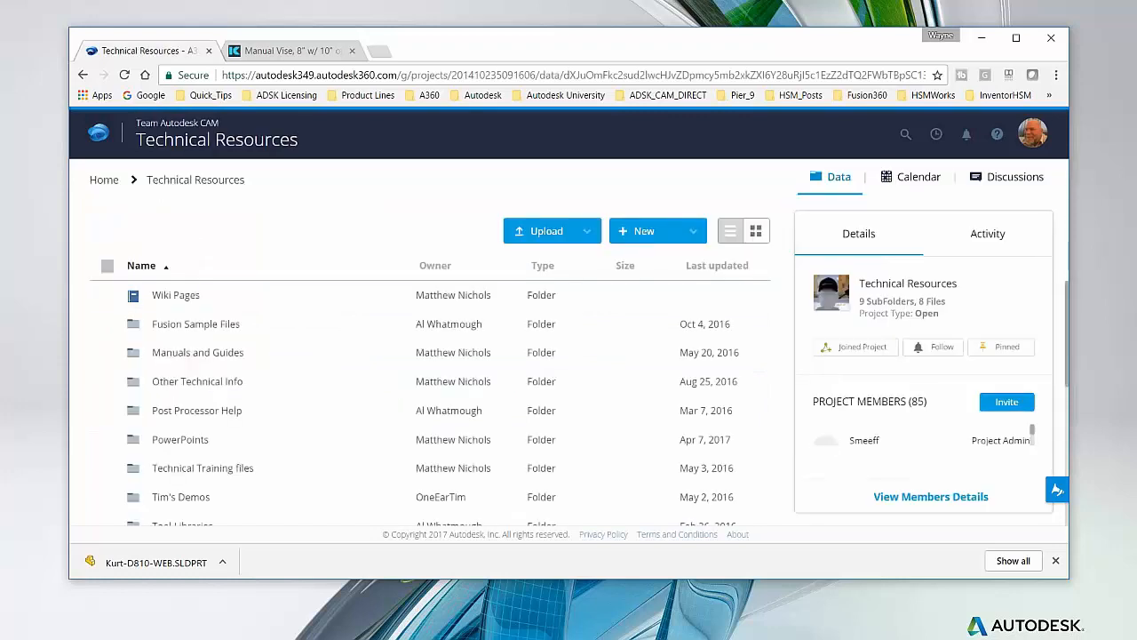
pyautogui.scroll(-2, 201, 391)
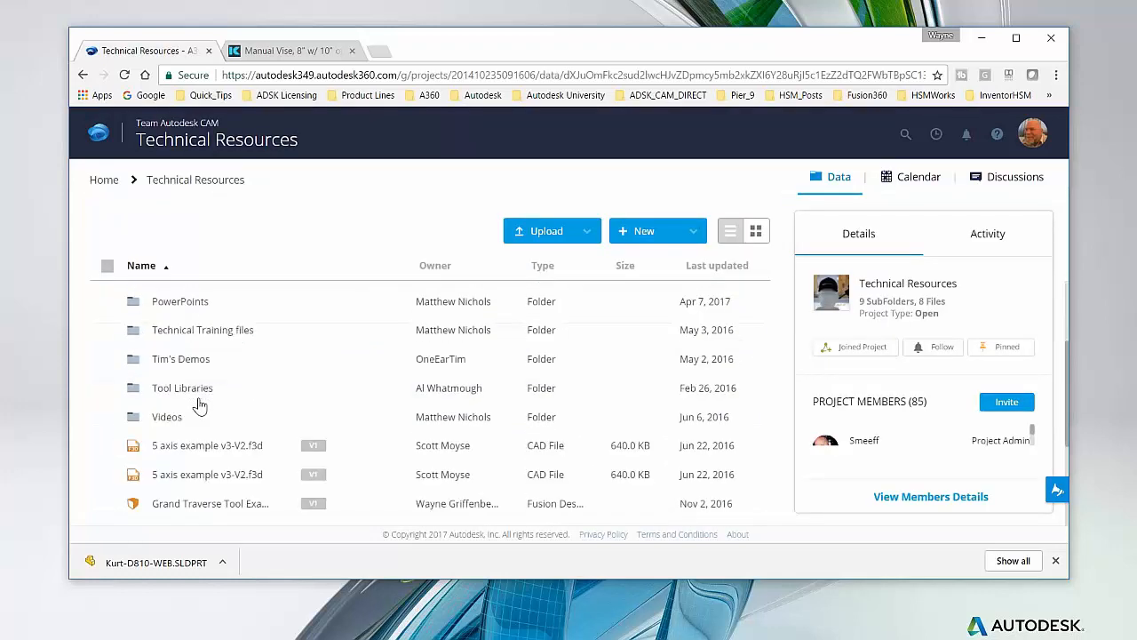
# Step: Open the 2D Machining folder inside Fusion Training Files, under the Technical Training files folder
pyautogui.click(198, 320)
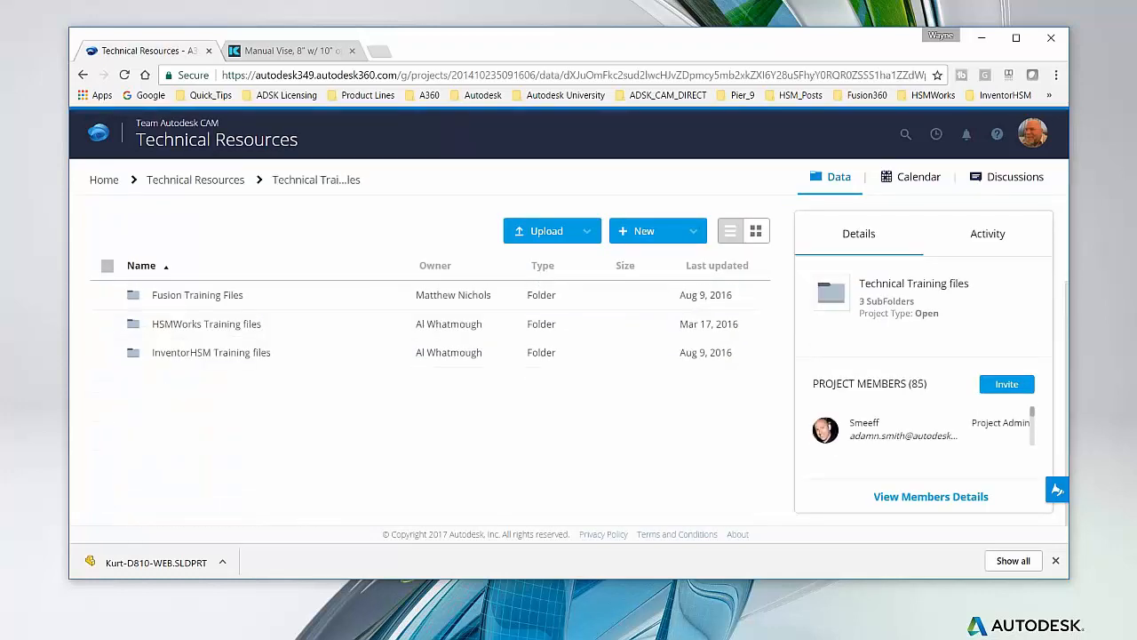
pyautogui.click(195, 297)
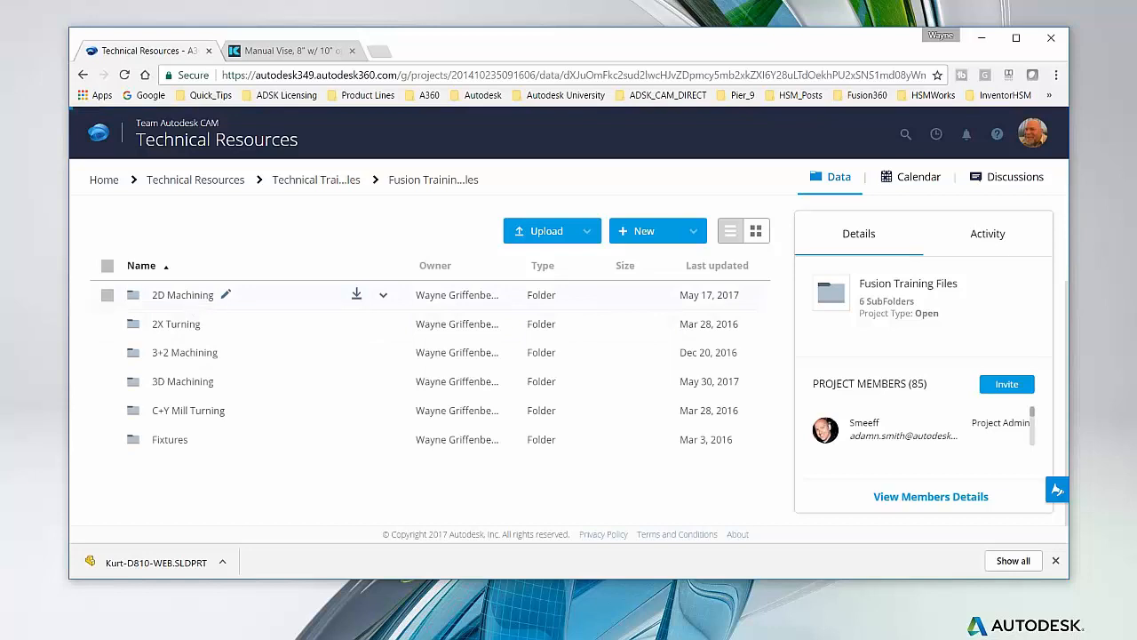
pyautogui.click(182, 295)
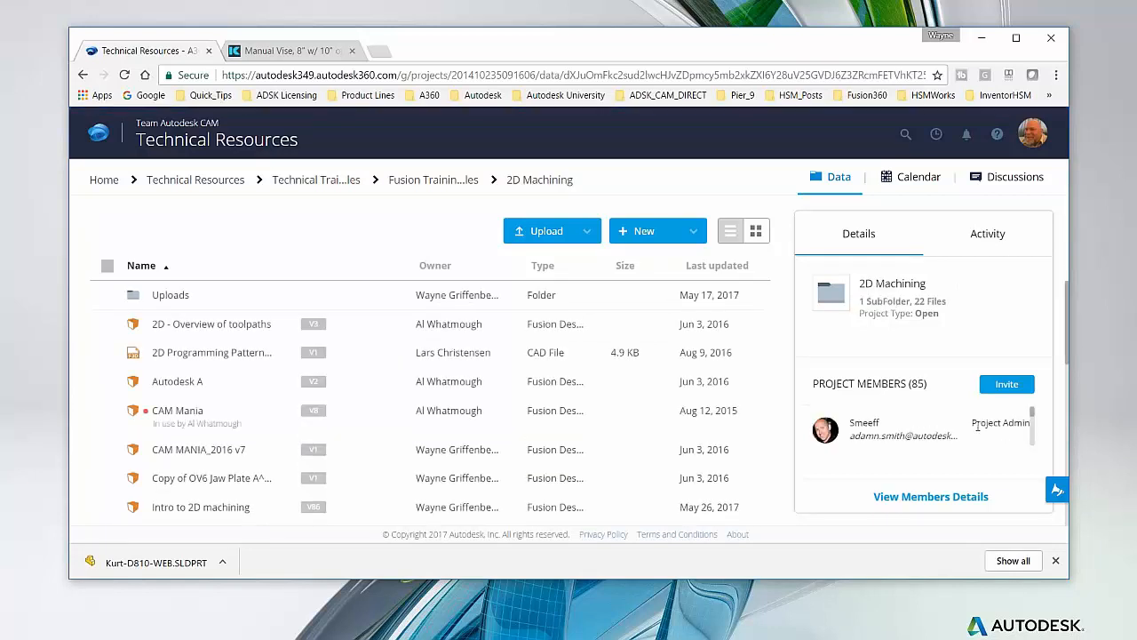
# Step: Review the recent activity feed for the 2D Machining folder
pyautogui.click(986, 236)
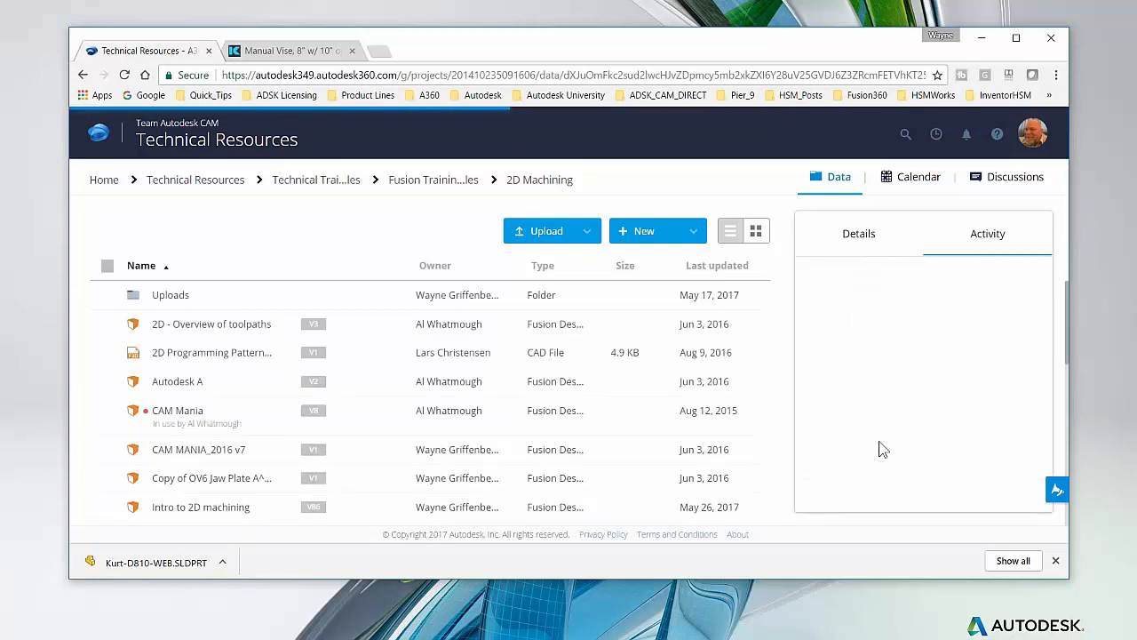
pyautogui.scroll(-1, 890, 377)
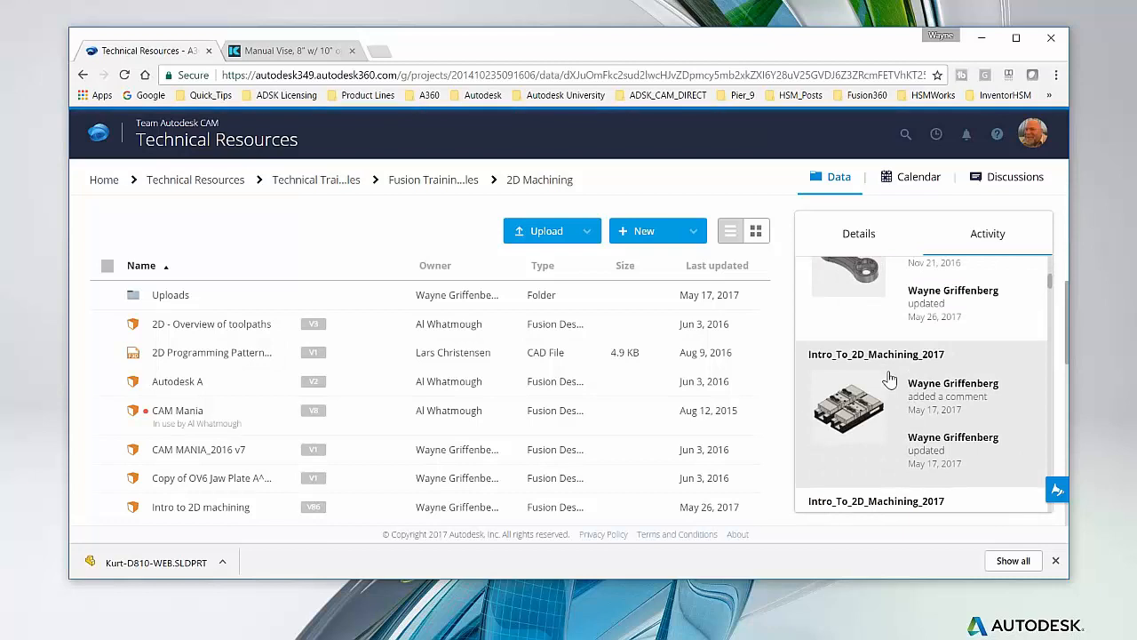
pyautogui.scroll(-2, 223, 470)
pyautogui.scroll(2, 253, 439)
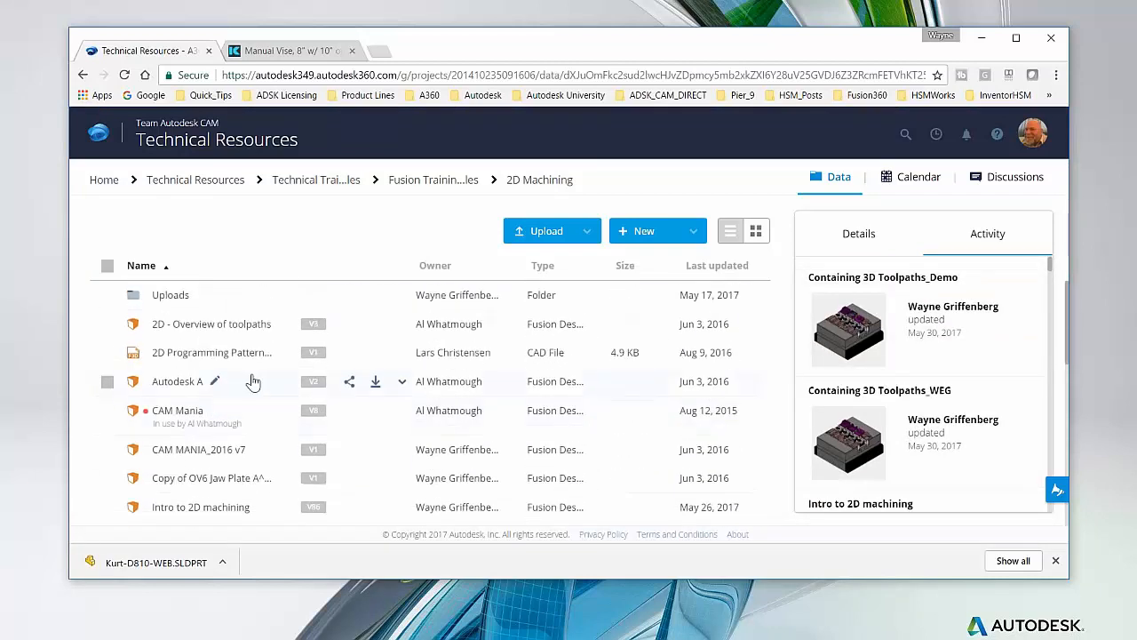
# Step: Show the 2D Machining folder as thumbnails and browse its design files
pyautogui.click(756, 230)
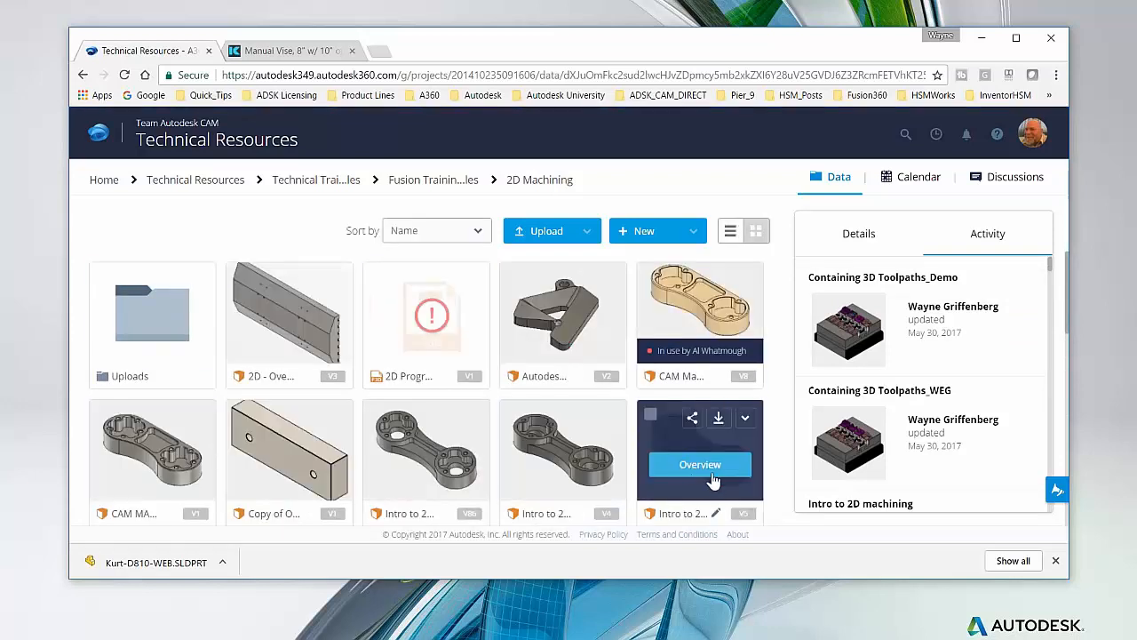
pyautogui.click(713, 481)
pyautogui.scroll(-3, 426, 453)
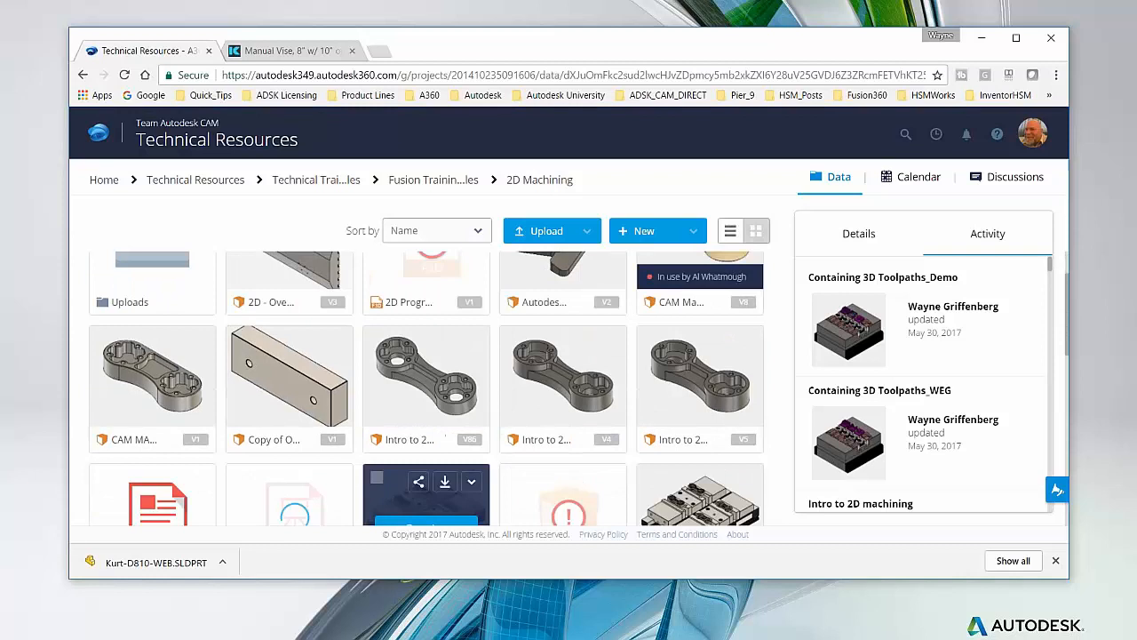
pyautogui.scroll(3, 533, 431)
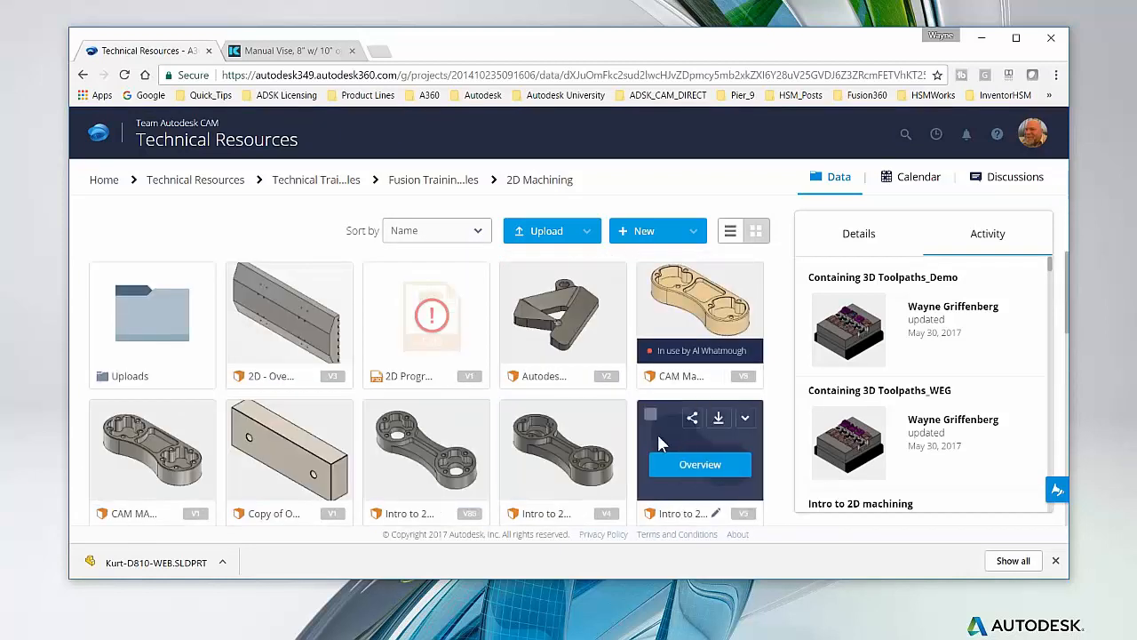
pyautogui.scroll(-3, 657, 434)
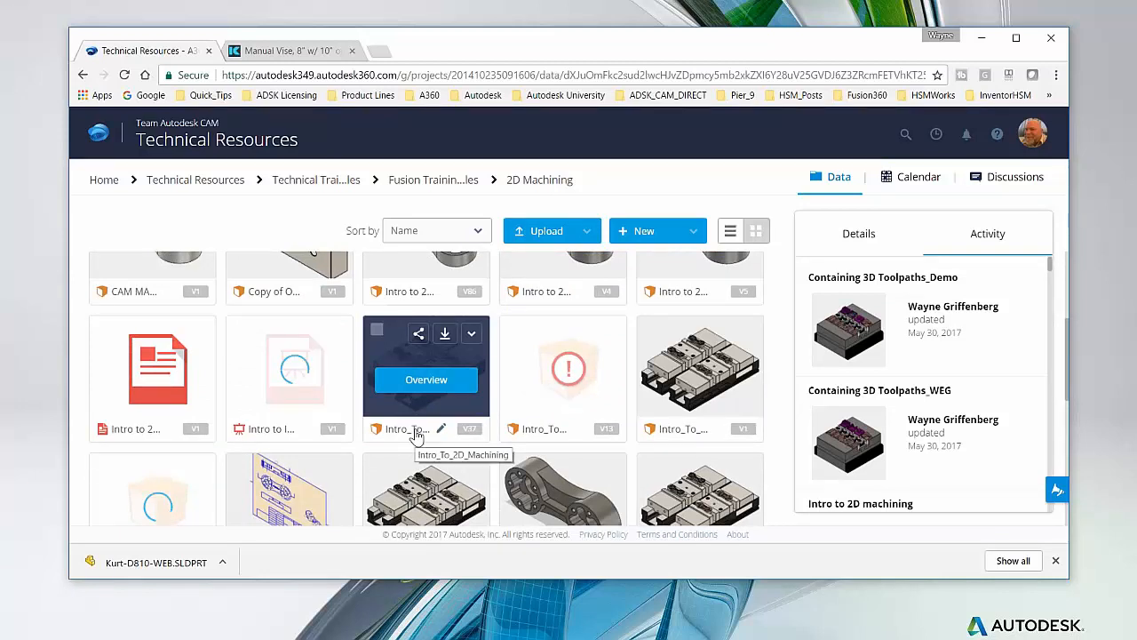
# Step: Open the overview of the Intro_To_2D_Machining design and review its design references and related rendering
pyautogui.click(428, 382)
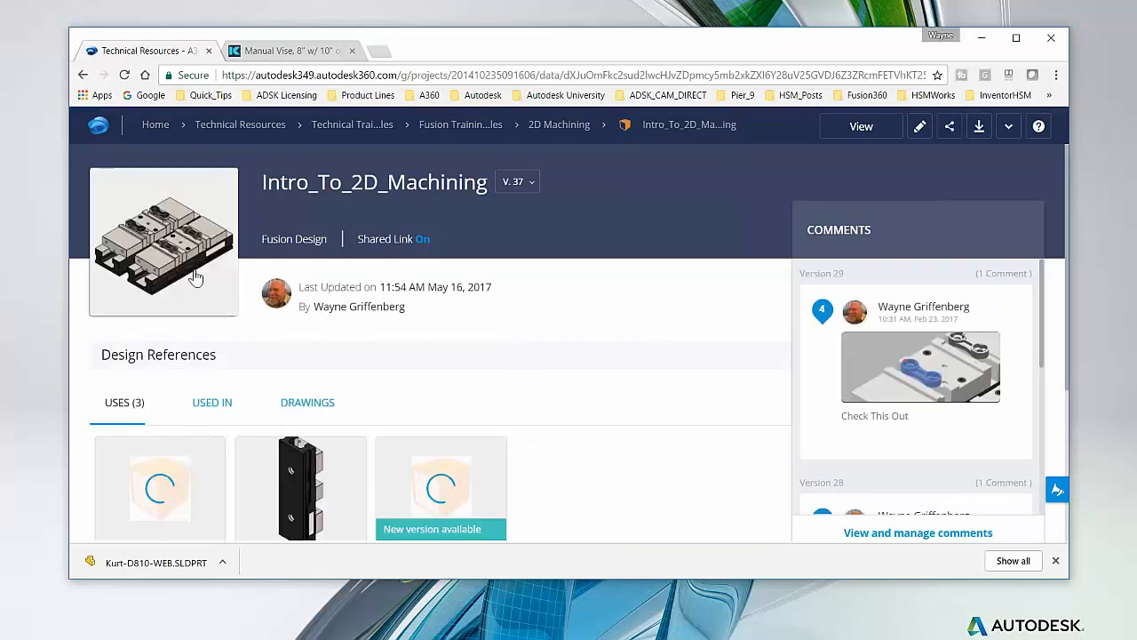
pyautogui.scroll(-1, 363, 436)
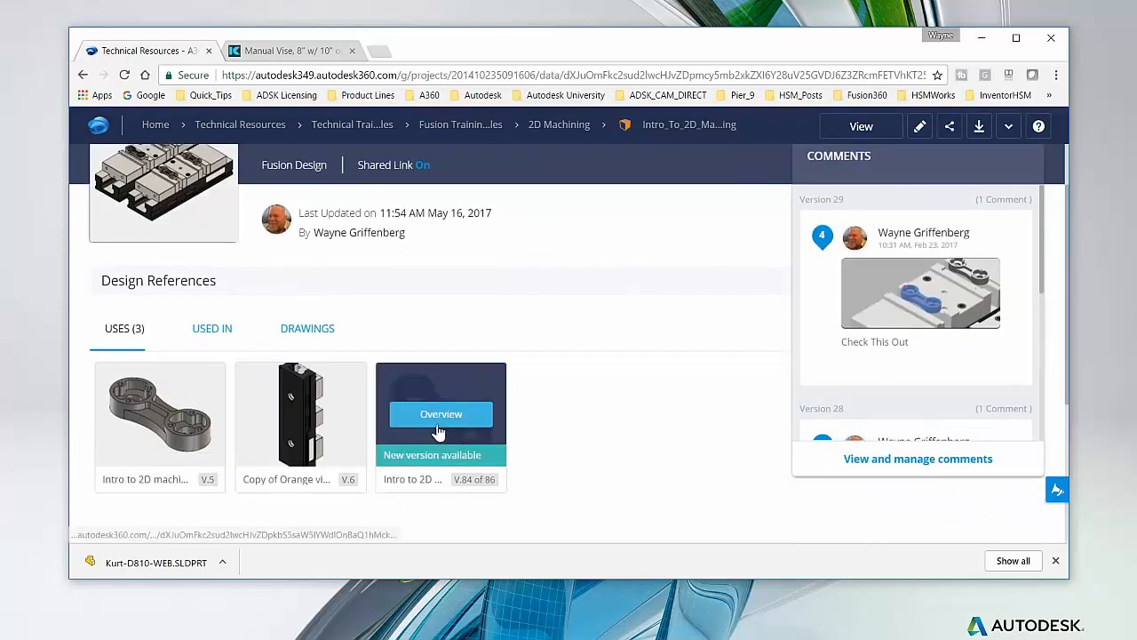
pyautogui.scroll(-2, 140, 441)
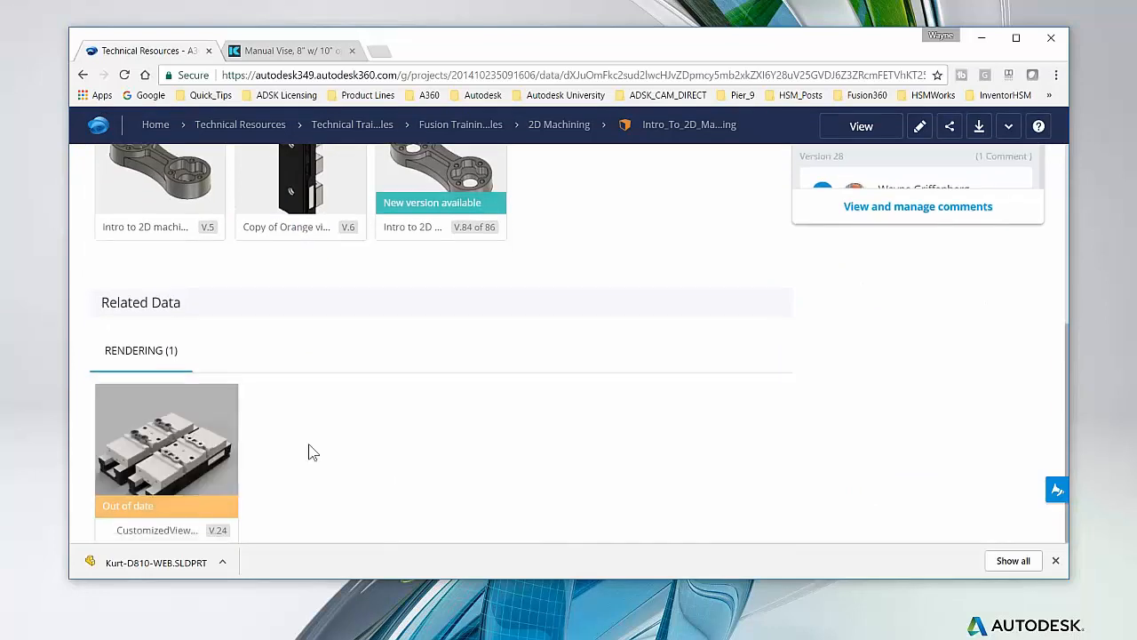
pyautogui.scroll(4, 428, 462)
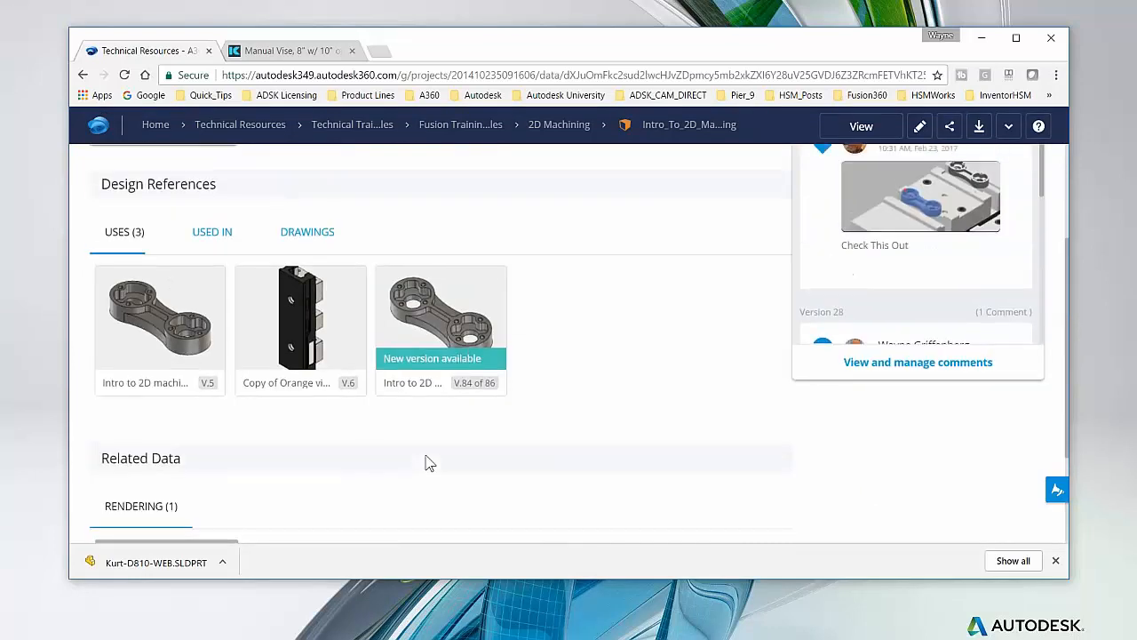
# Step: Open Intro_To_2D_Machining in the 3D viewer, check its model structure and saved views, and close that list
pyautogui.click(168, 237)
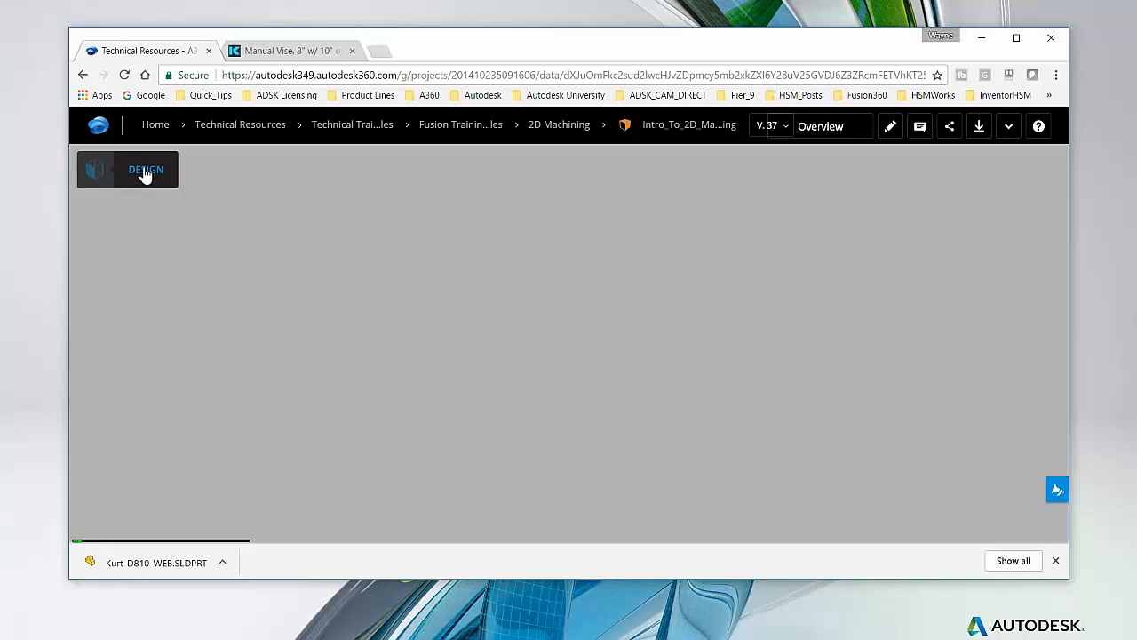
pyautogui.click(145, 172)
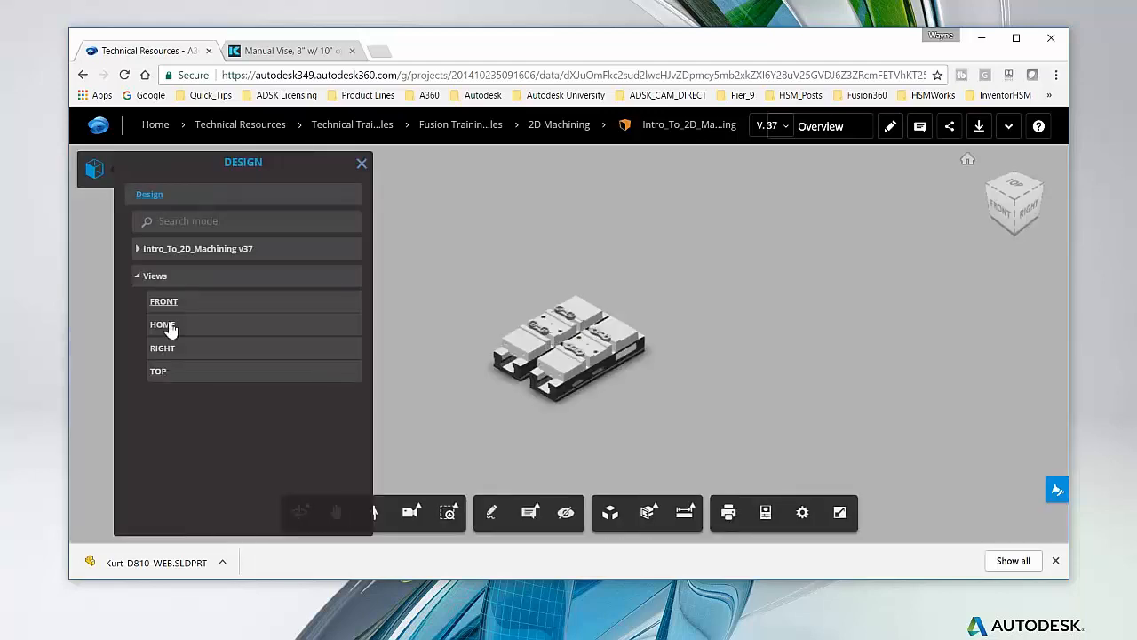
pyautogui.click(362, 165)
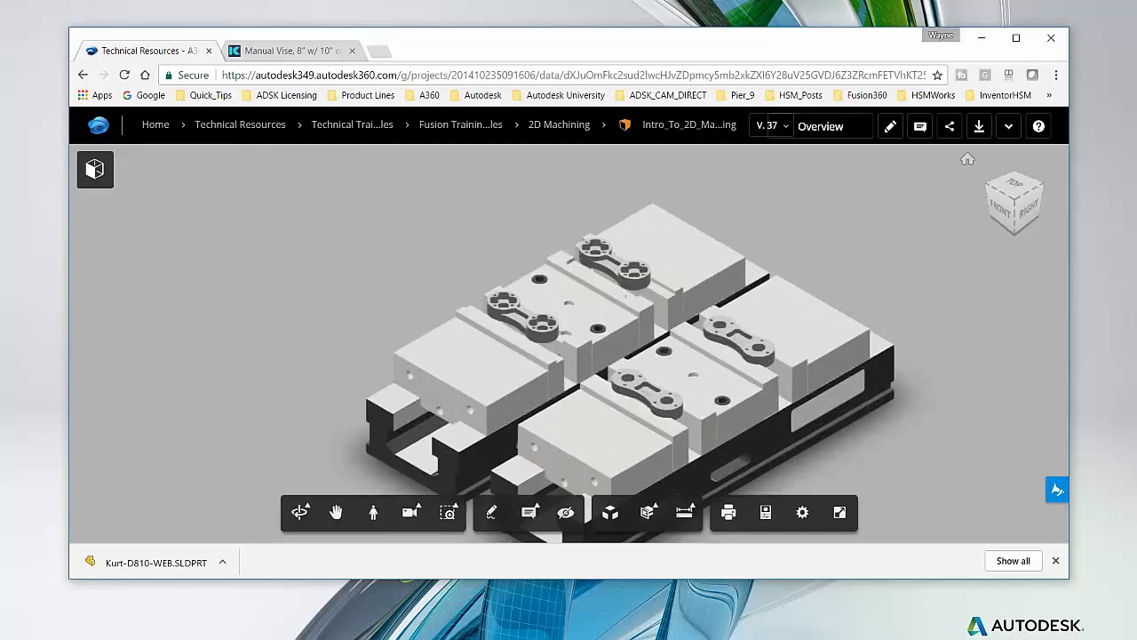
# Step: Maximize the browser window and inspect the properties of one double-ended link part held in the vise, closing the read-out when done
pyautogui.doubleClick(555, 55)
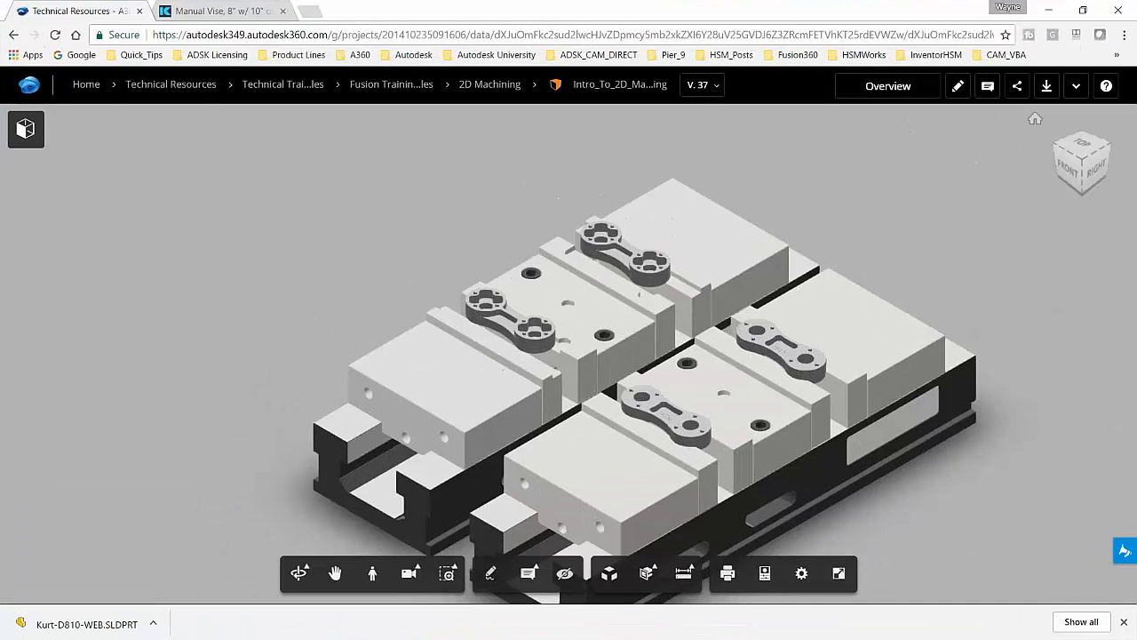
pyautogui.moveTo(622, 380); pyautogui.dragTo(657, 374)
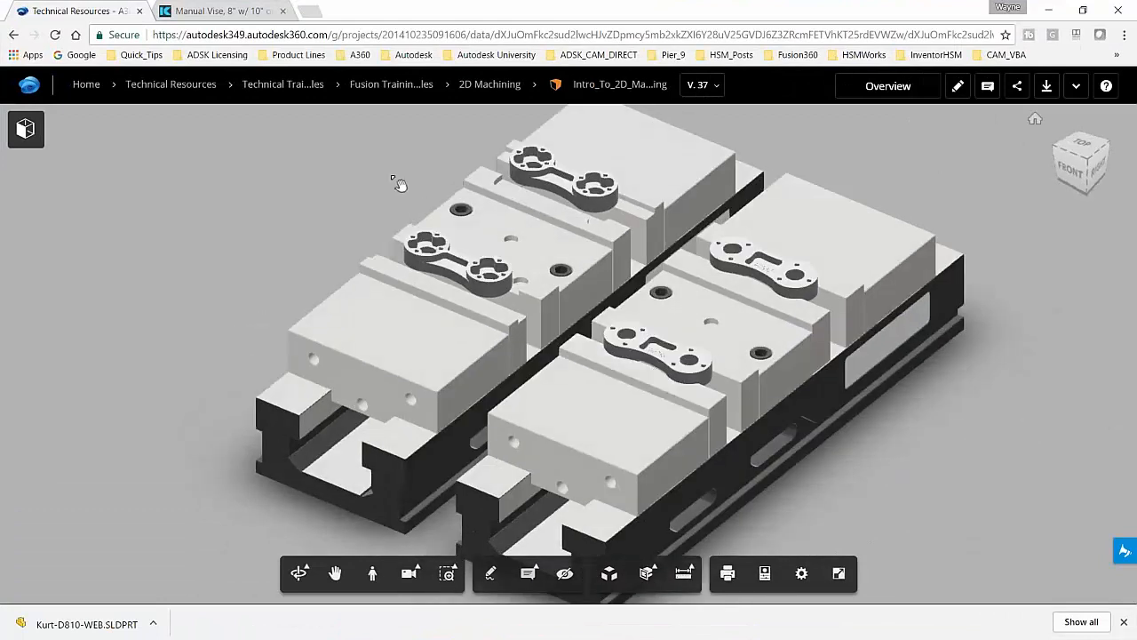
pyautogui.scroll(6, 435, 241)
pyautogui.moveTo(484, 384)
pyautogui.mouseDown(button='middle')
pyautogui.moveTo(505, 434)
pyautogui.moveTo(512, 417)
pyautogui.mouseUp(button='middle')
pyautogui.moveTo(507, 389); pyautogui.dragTo(605, 384)
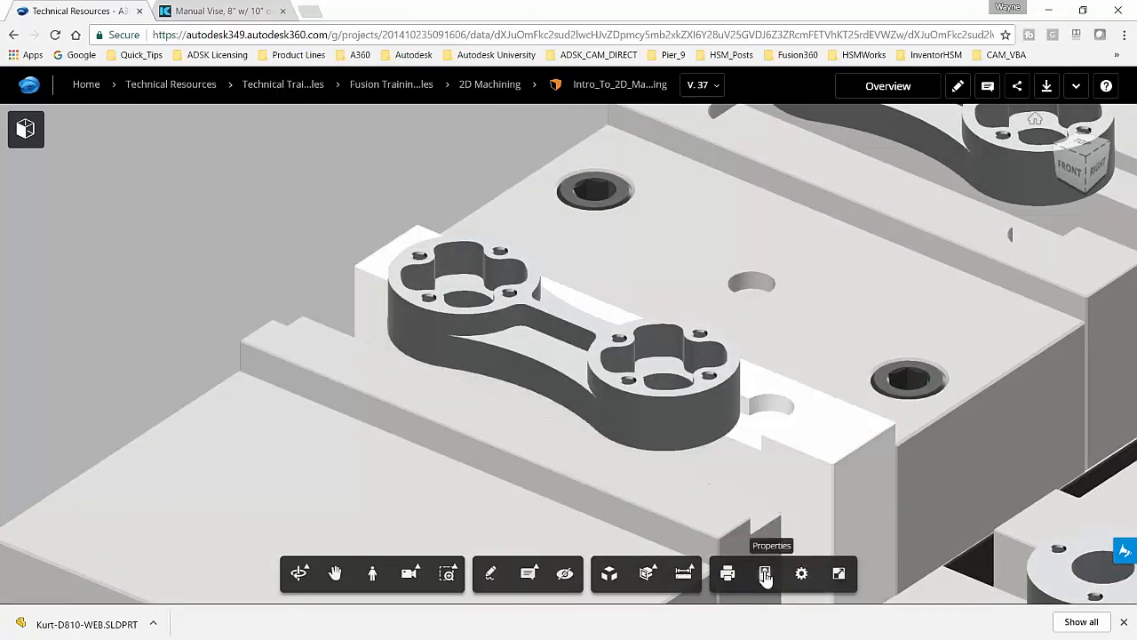
pyautogui.click(764, 574)
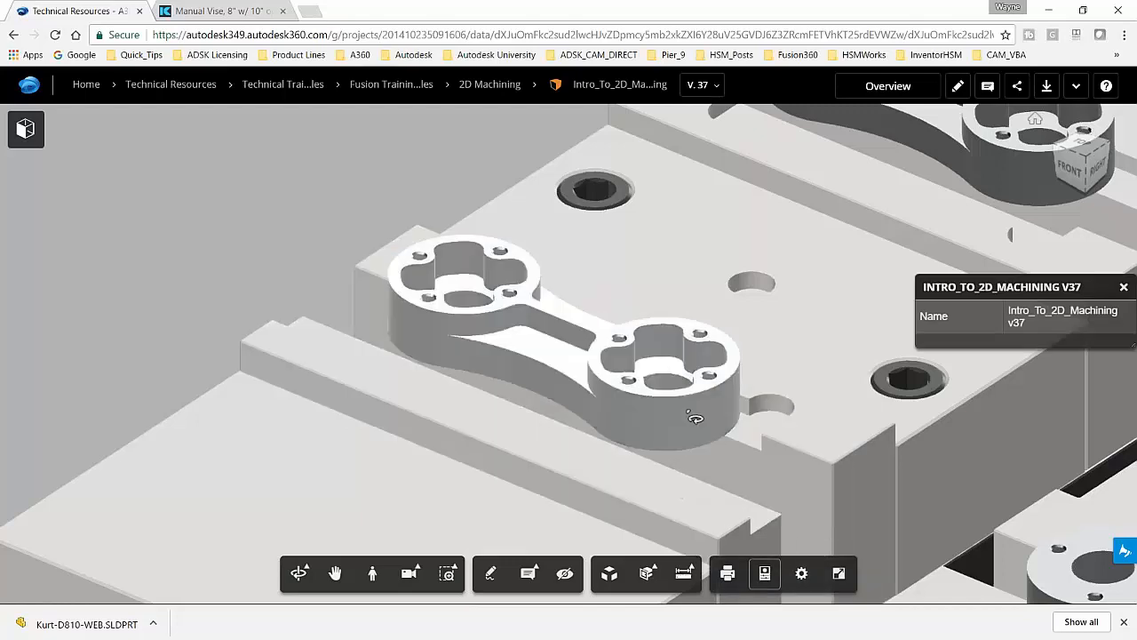
pyautogui.click(698, 414)
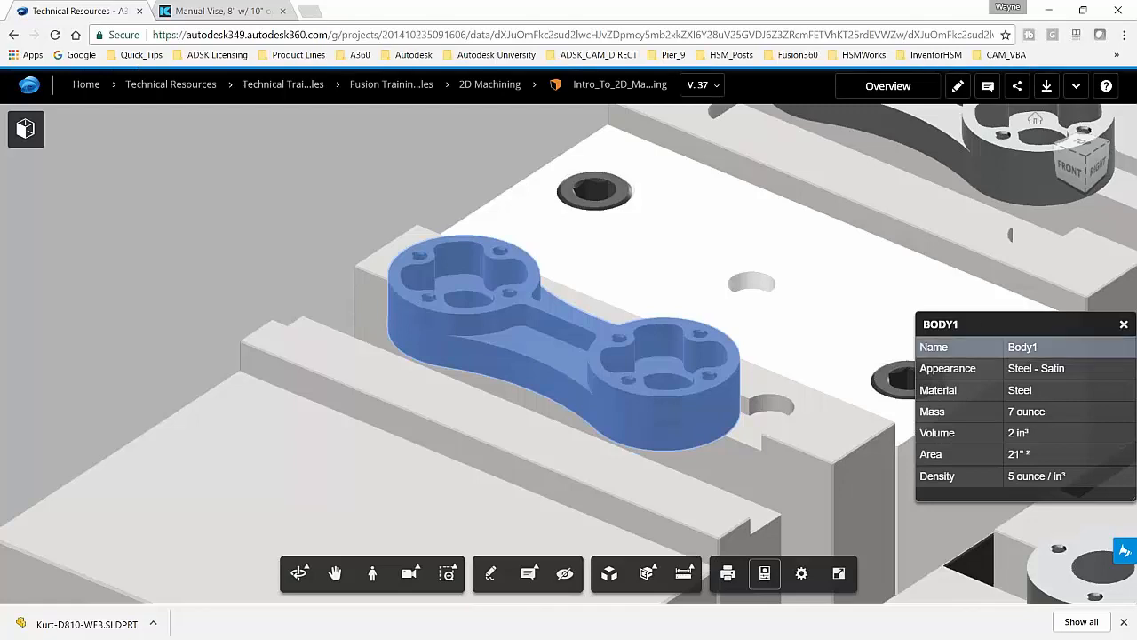
pyautogui.click(1124, 325)
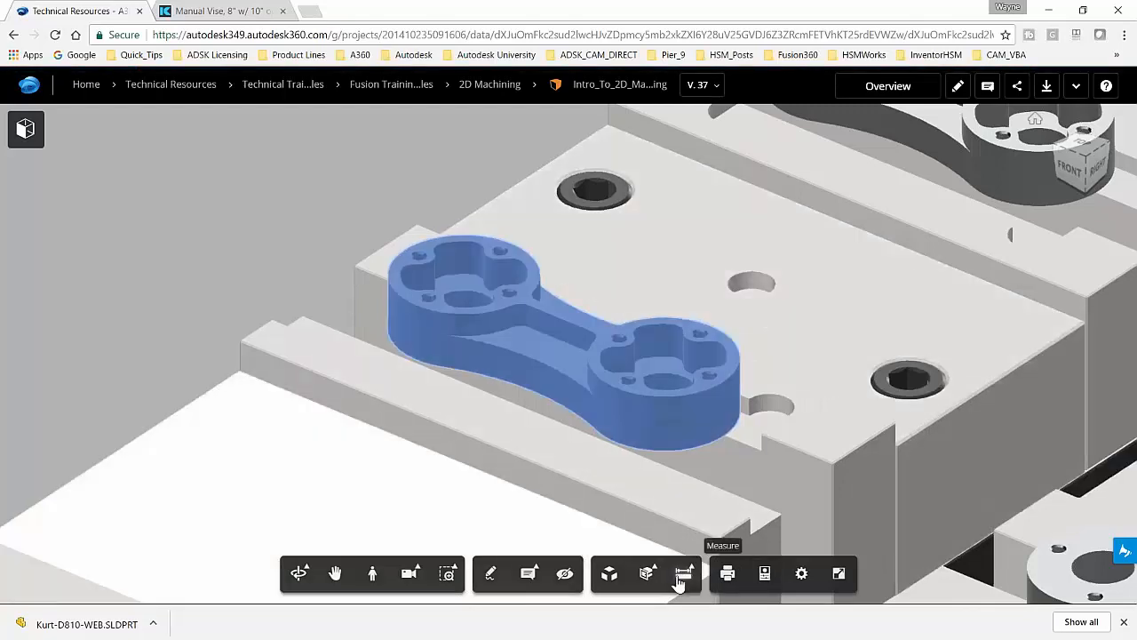
# Step: Measure the distance between the two round bores of the link part and close the measurement
pyautogui.click(683, 573)
pyautogui.scroll(3, 478, 282)
pyautogui.scroll(2, 478, 283)
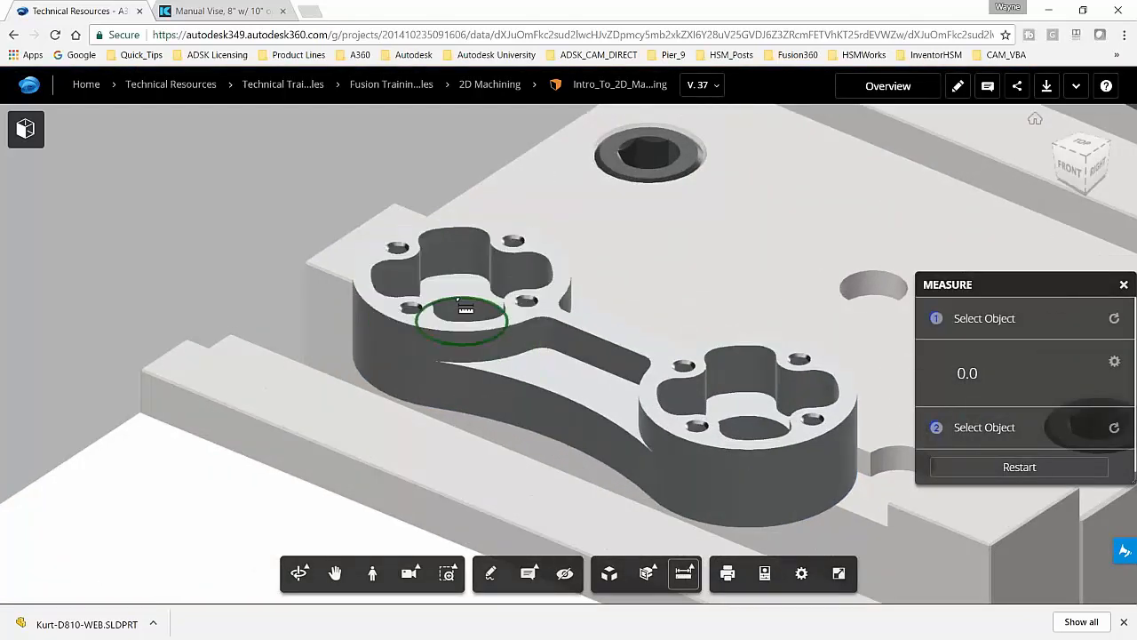
pyautogui.click(464, 313)
pyautogui.click(749, 431)
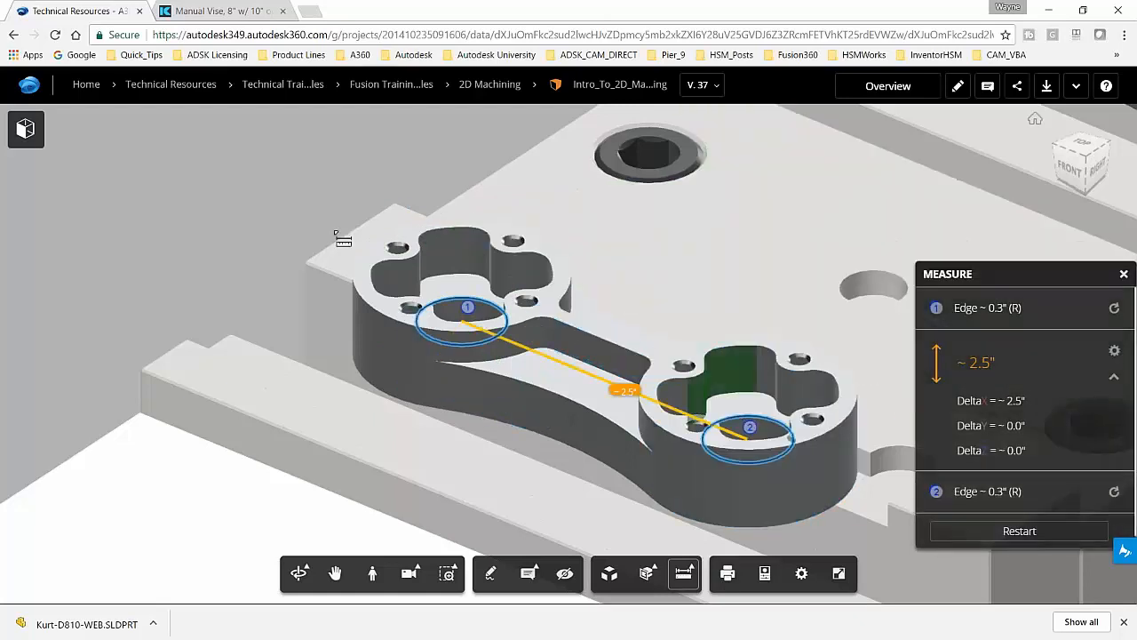
pyautogui.click(1124, 276)
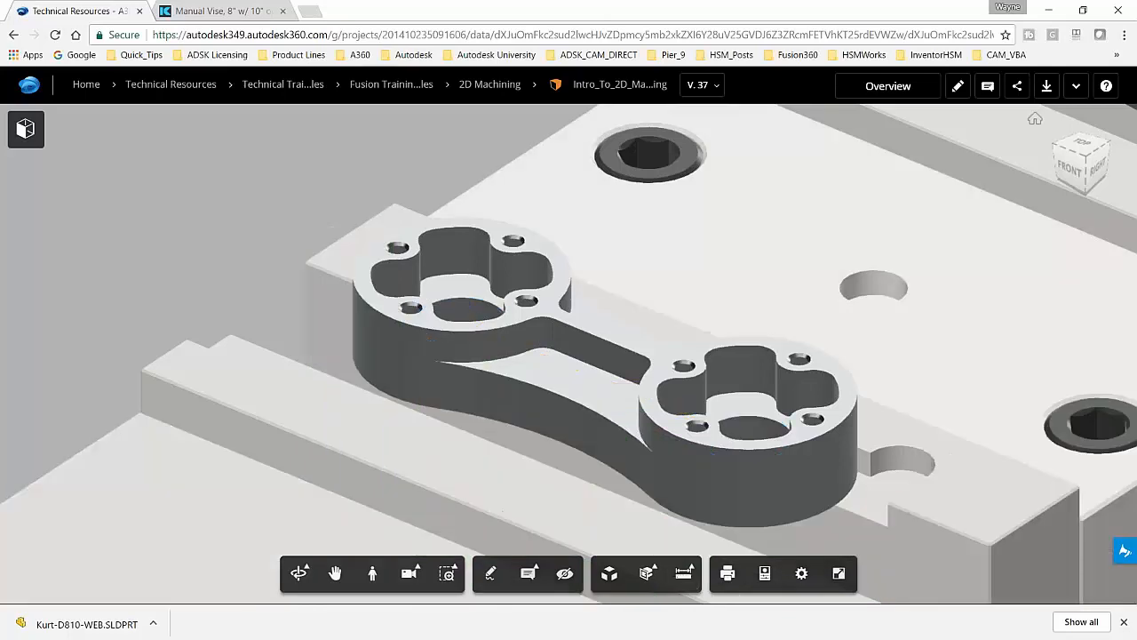
# Step: Section the vise assembly with a cutting plane moved through the link parts, examine the cut, and turn the section off
pyautogui.click(647, 574)
pyautogui.click(646, 421)
pyautogui.scroll(-5, 693, 396)
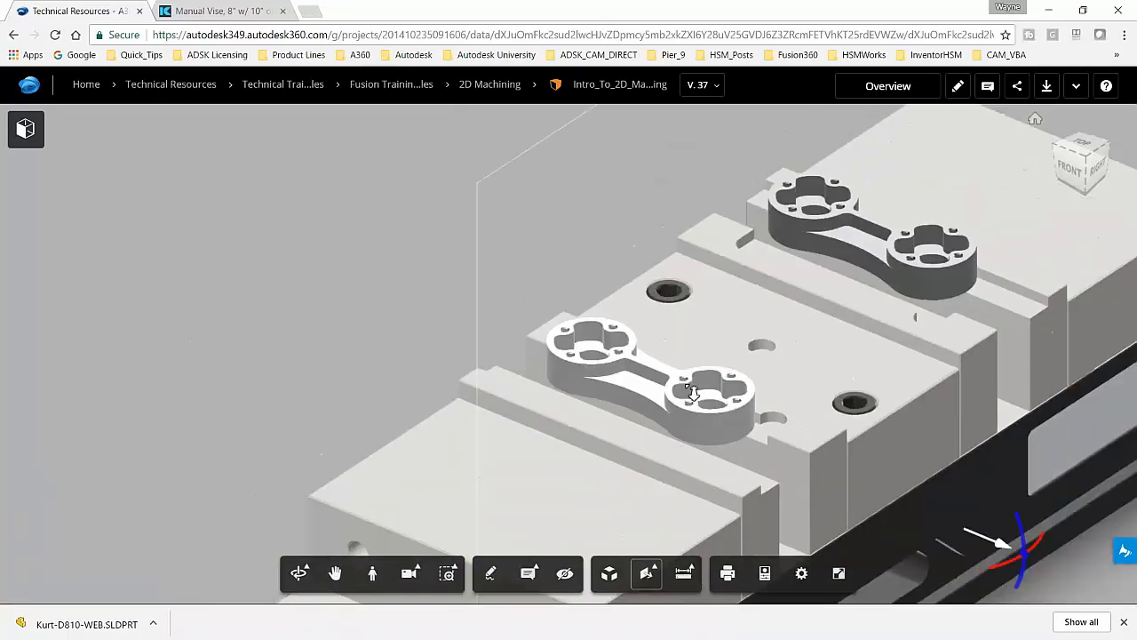
pyautogui.moveTo(958, 524)
pyautogui.mouseDown()
pyautogui.moveTo(729, 436)
pyautogui.moveTo(744, 431)
pyautogui.moveTo(777, 457)
pyautogui.moveTo(754, 455)
pyautogui.moveTo(661, 382)
pyautogui.mouseUp()
pyautogui.scroll(3, 661, 381)
pyautogui.moveTo(825, 479); pyautogui.dragTo(747, 450)
pyautogui.scroll(-3, 462, 347)
pyautogui.scroll(3, 523, 375)
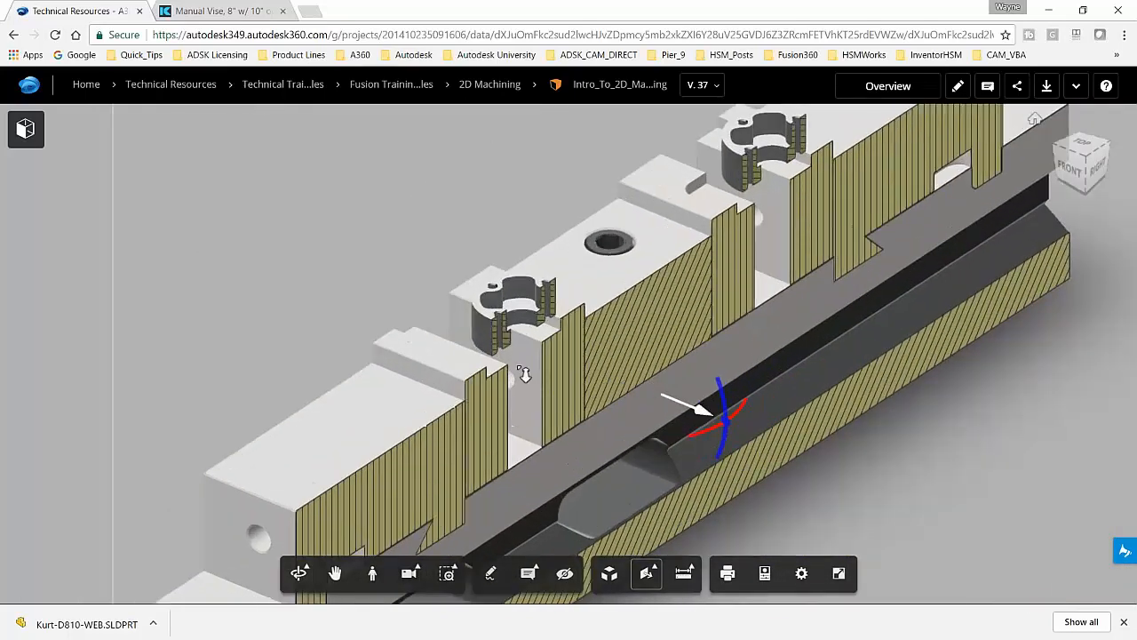
pyautogui.click(646, 573)
# Step: Try the Explode Model tool on the vise assembly, leaving its parts assembled
pyautogui.click(608, 573)
pyautogui.scroll(-5, 515, 384)
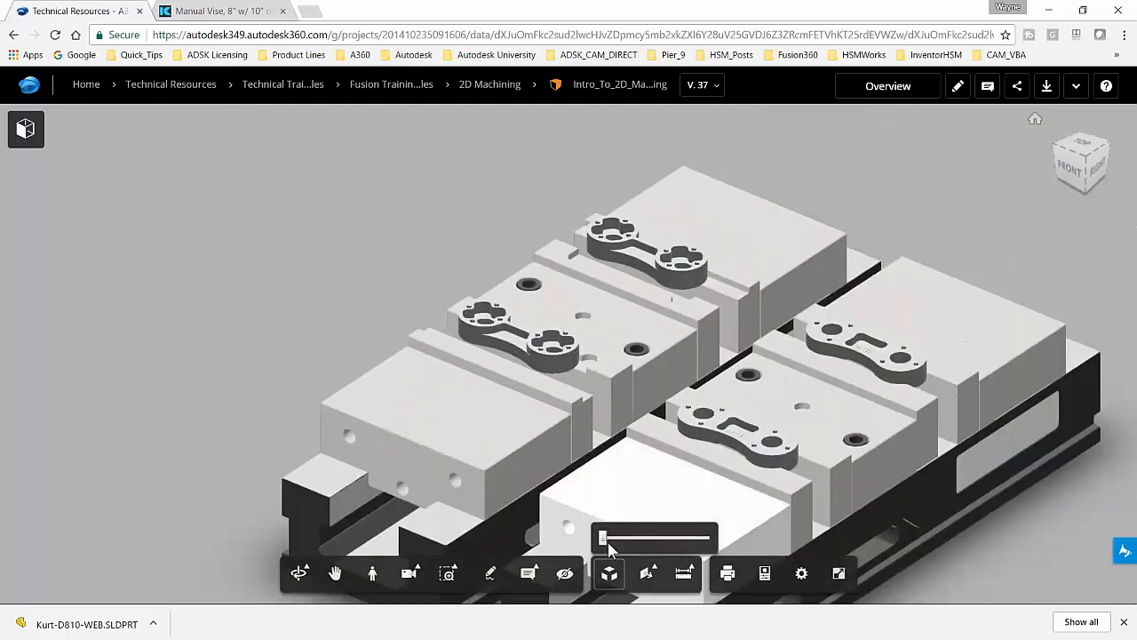
pyautogui.moveTo(605, 538)
pyautogui.mouseDown()
pyautogui.moveTo(706, 542)
pyautogui.moveTo(603, 538)
pyautogui.mouseUp()
pyautogui.scroll(10, 596, 368)
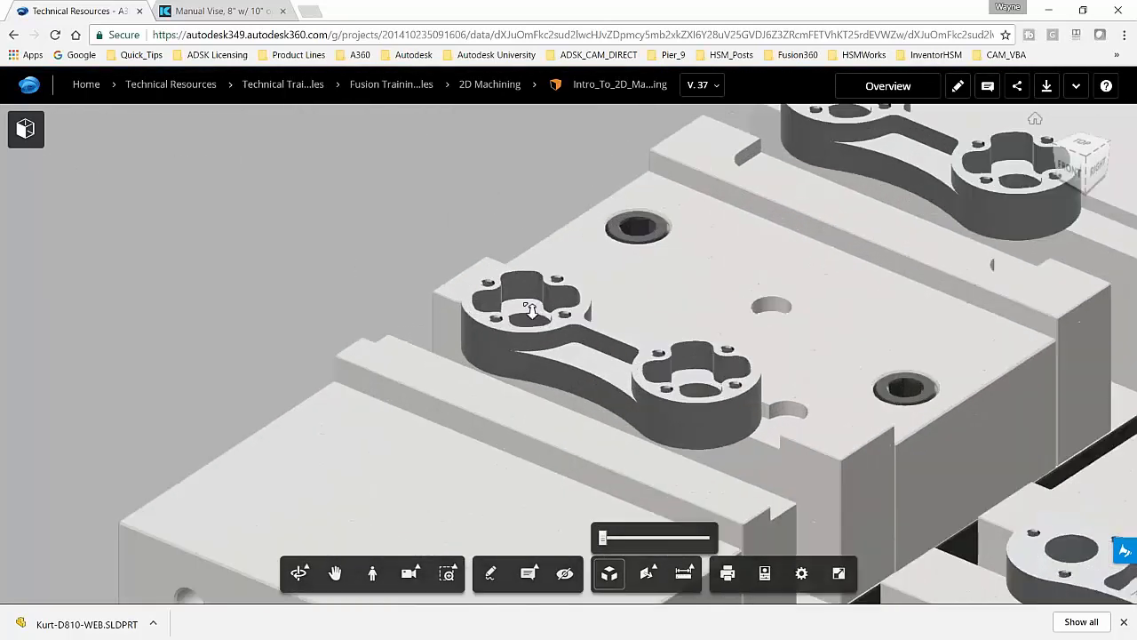
# Step: Try a red freehand markup stroke over one end of the link part and discard the markup
pyautogui.click(528, 573)
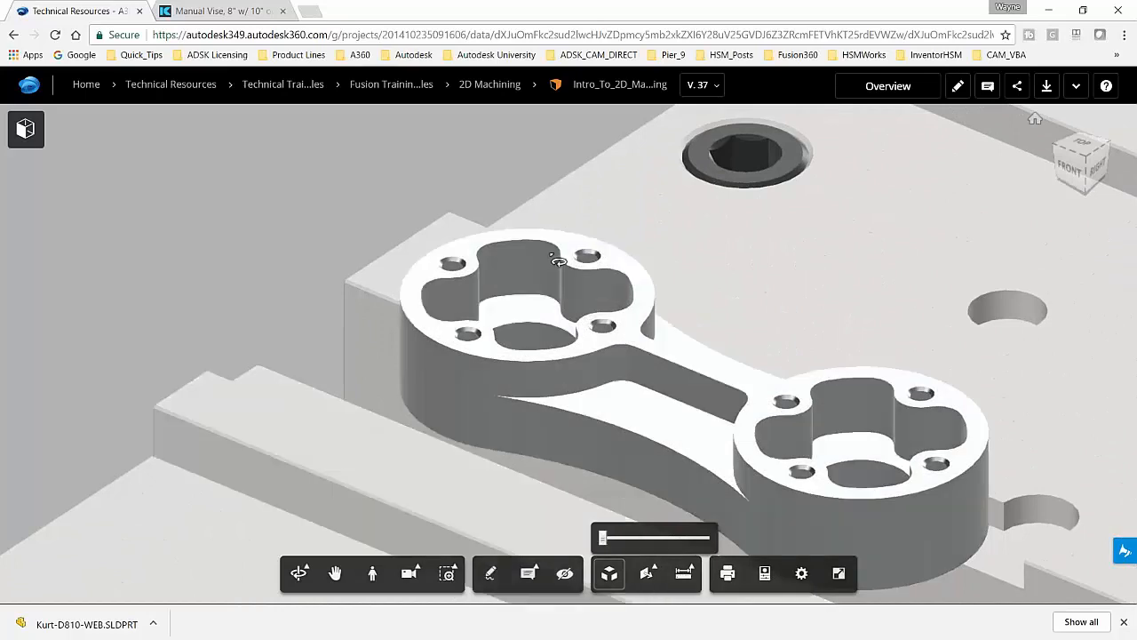
pyautogui.moveTo(393, 160); pyautogui.dragTo(439, 170)
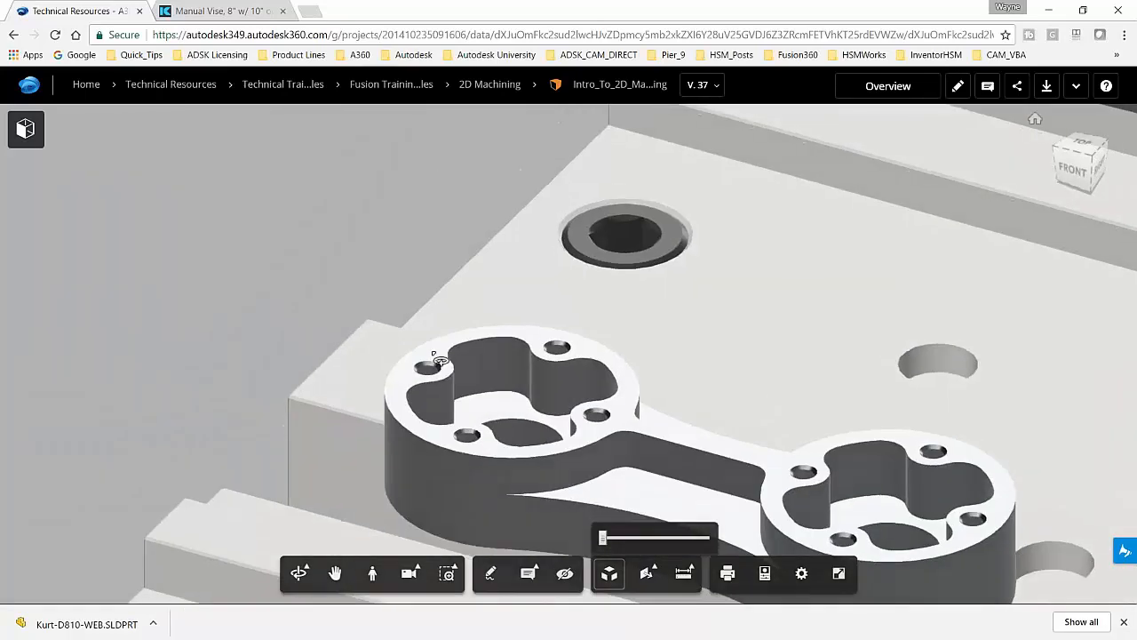
pyautogui.click(491, 573)
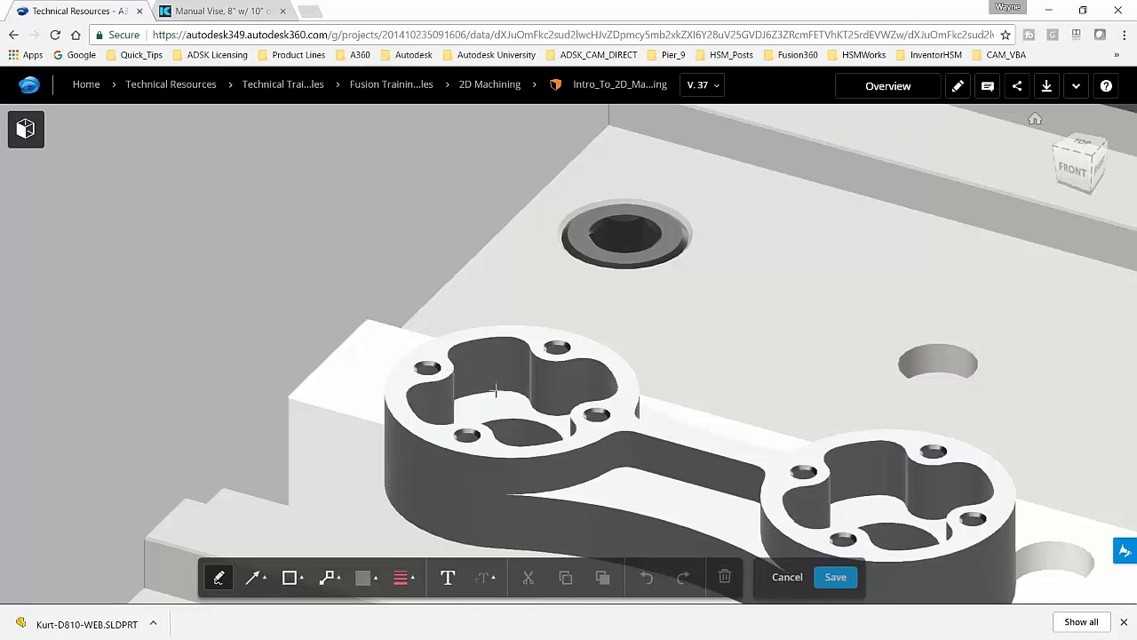
pyautogui.moveTo(551, 370); pyautogui.dragTo(558, 295)
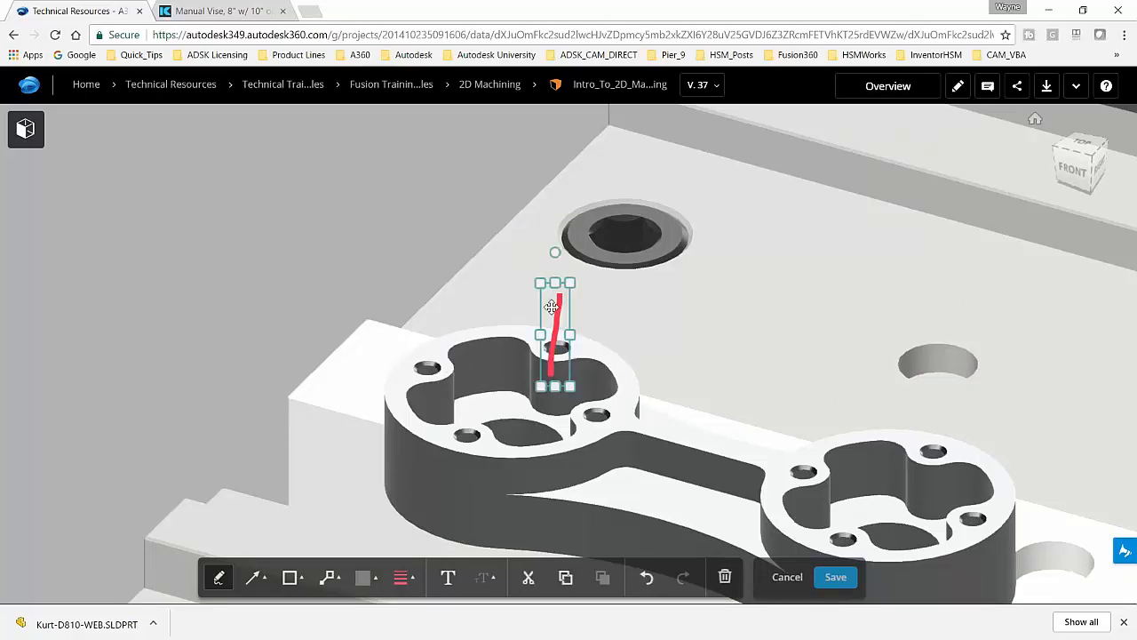
pyautogui.click(787, 576)
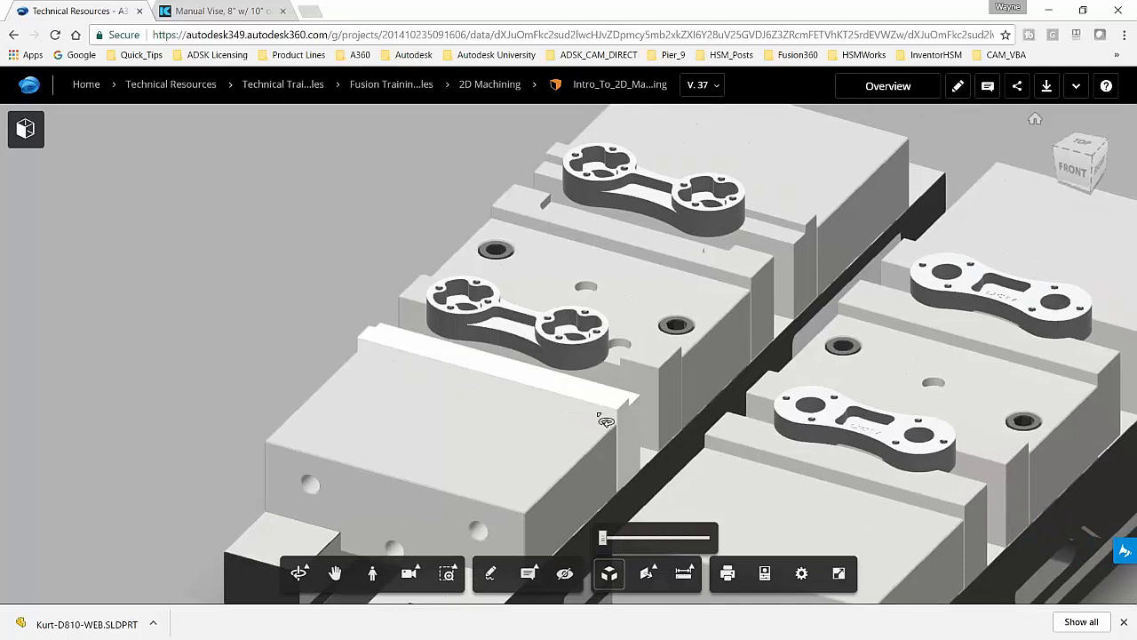
# Step: Turn off the Explode Model tool on the vise assembly
pyautogui.scroll(-2, 627, 353)
pyautogui.scroll(-1, 764, 417)
pyautogui.scroll(2, 831, 462)
pyautogui.click(609, 574)
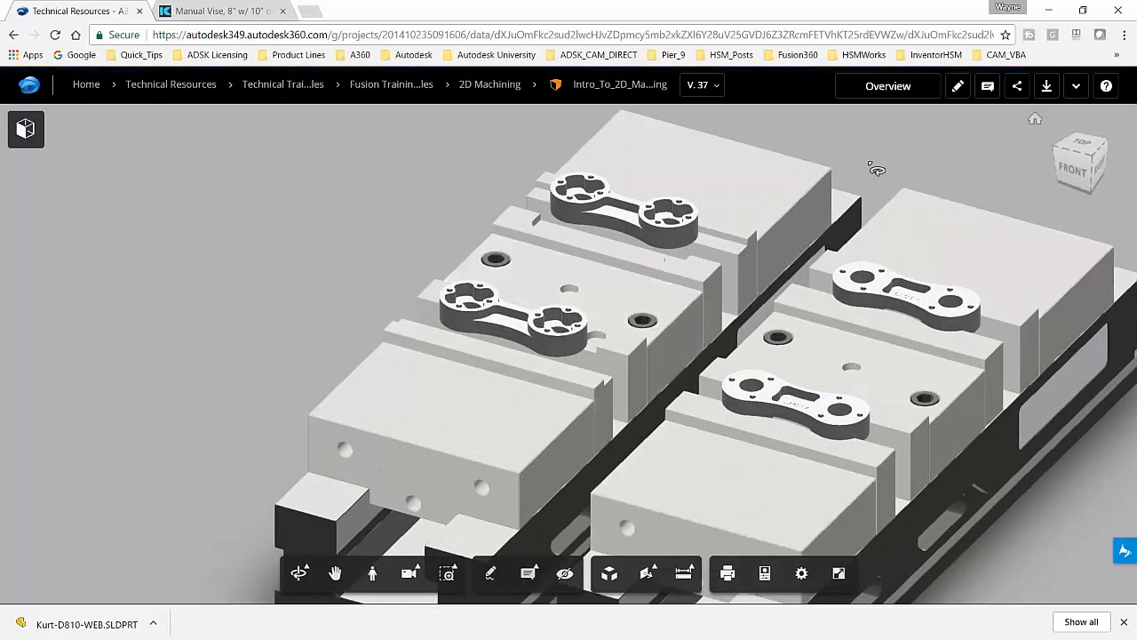
# Step: Open the Intro_To_2D_Machining design for editing in desktop Fusion 360, agreeing to activate the Autodesk CAM hub
pyautogui.click(957, 86)
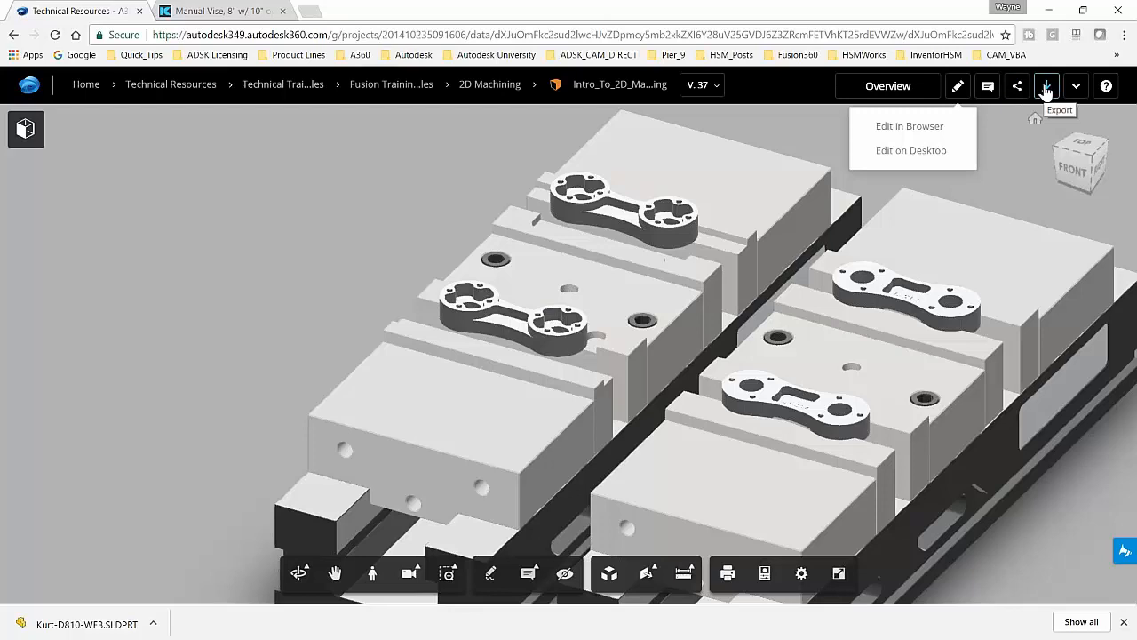
pyautogui.click(897, 151)
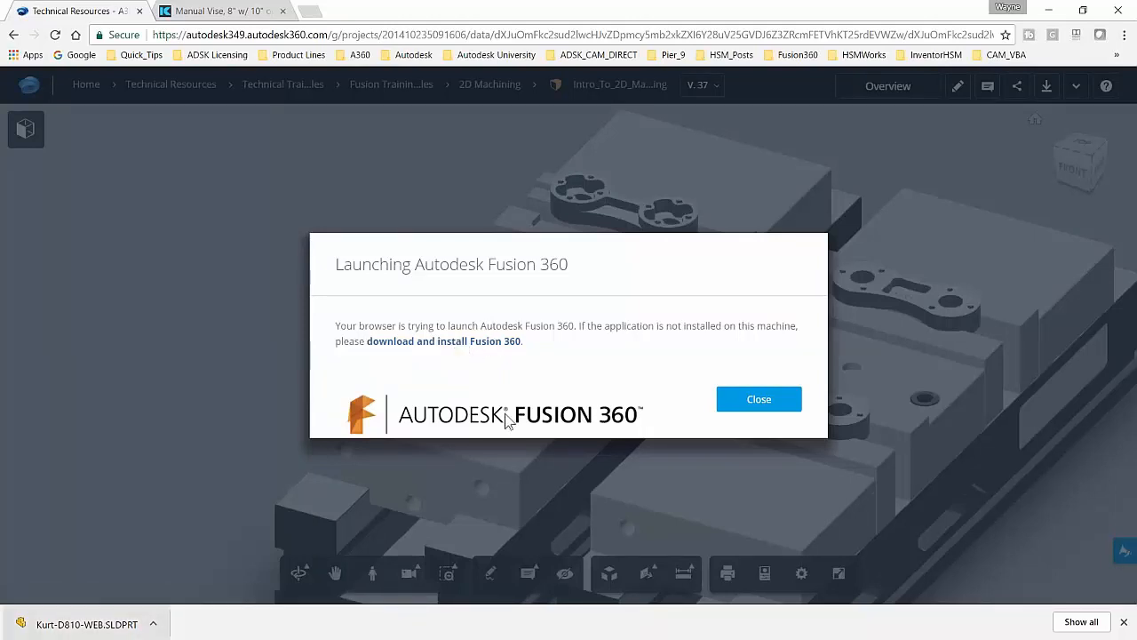
pyautogui.click(1049, 10)
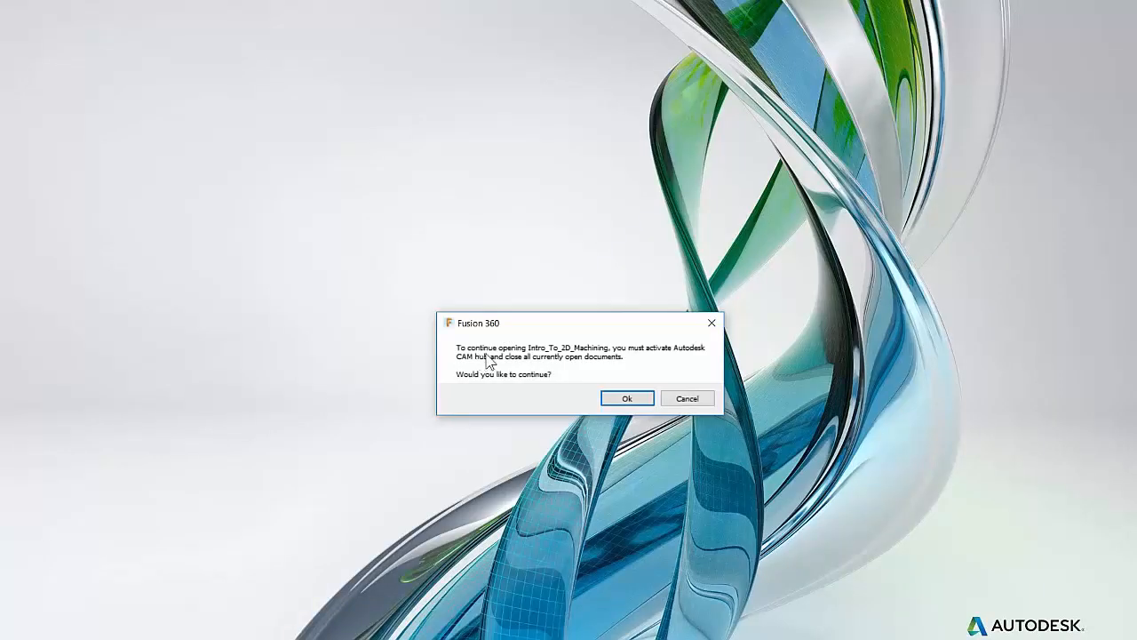
pyautogui.click(626, 399)
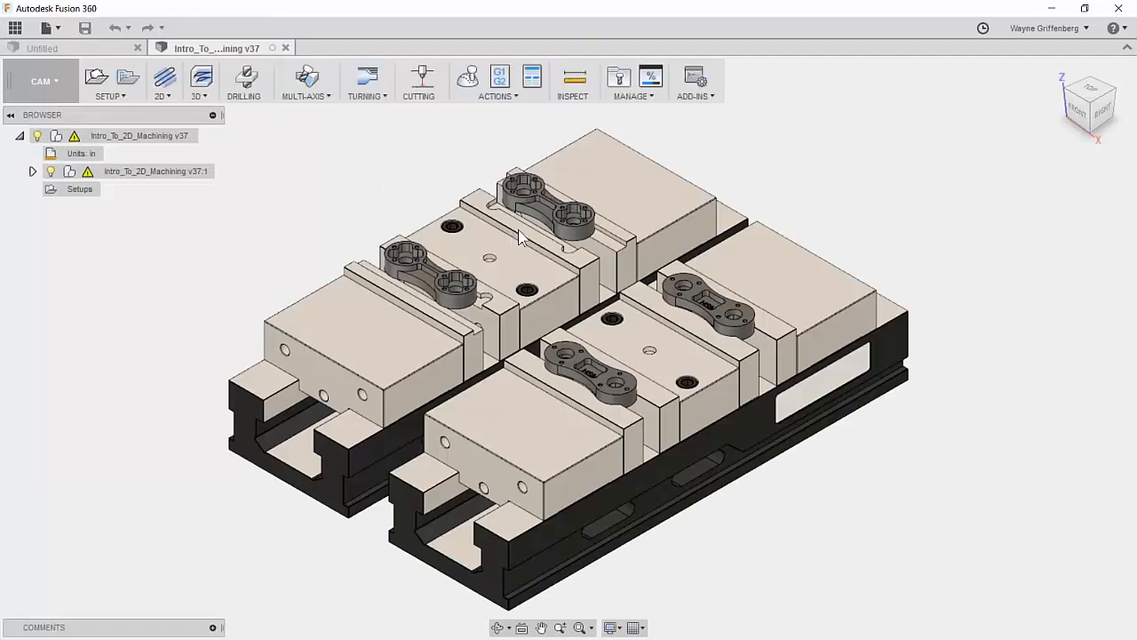
# Step: Switch the opened vise assembly from the CAM workspace to the Model workspace
pyautogui.scroll(-2, 478, 302)
pyautogui.keyDown('shift'); pyautogui.moveTo(476, 329); pyautogui.dragTo(460, 301, button='middle'); pyautogui.keyUp('shift')
pyautogui.scroll(4, 473, 293)
pyautogui.click(37, 82)
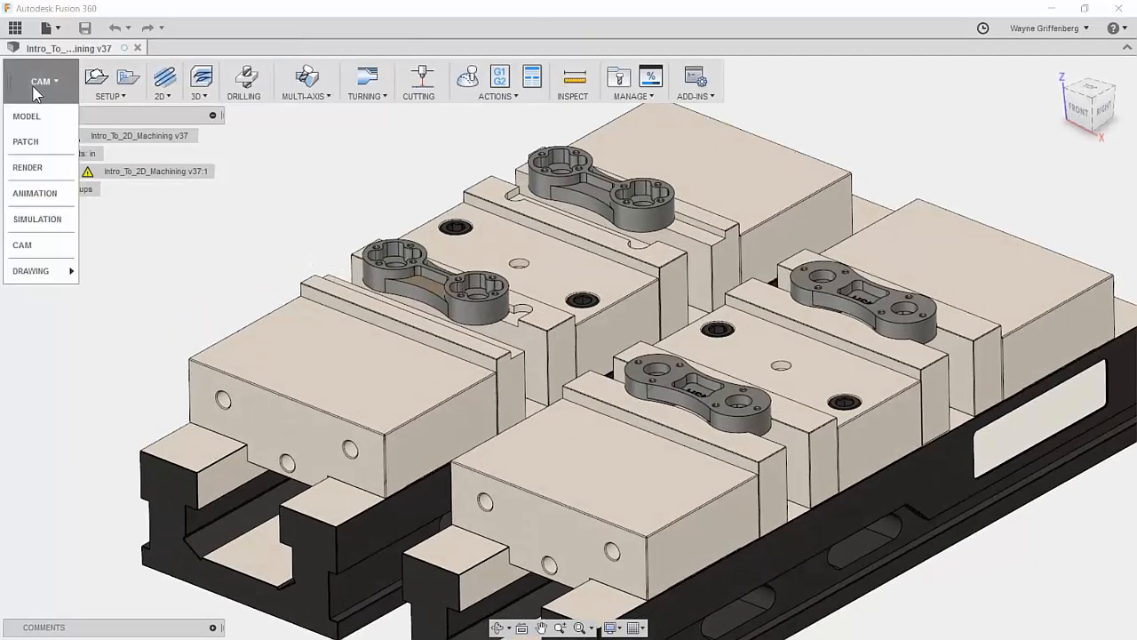
pyautogui.click(23, 116)
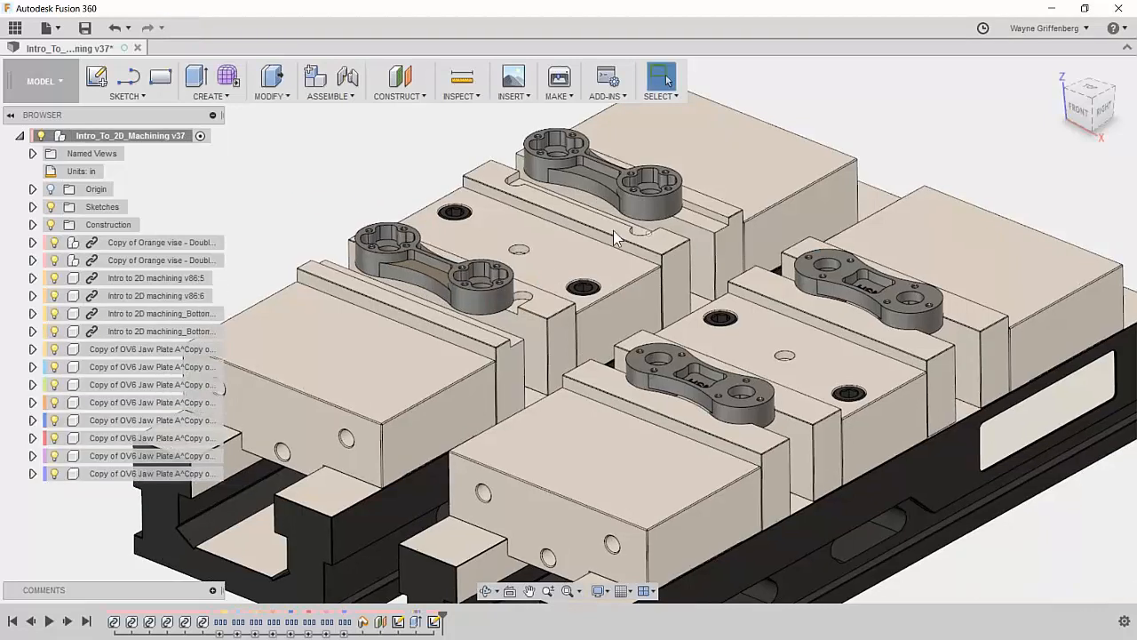
# Step: Examine the link parts held in the two vises and close the Intro_To_2D_Machining design
pyautogui.scroll(5, 383, 239)
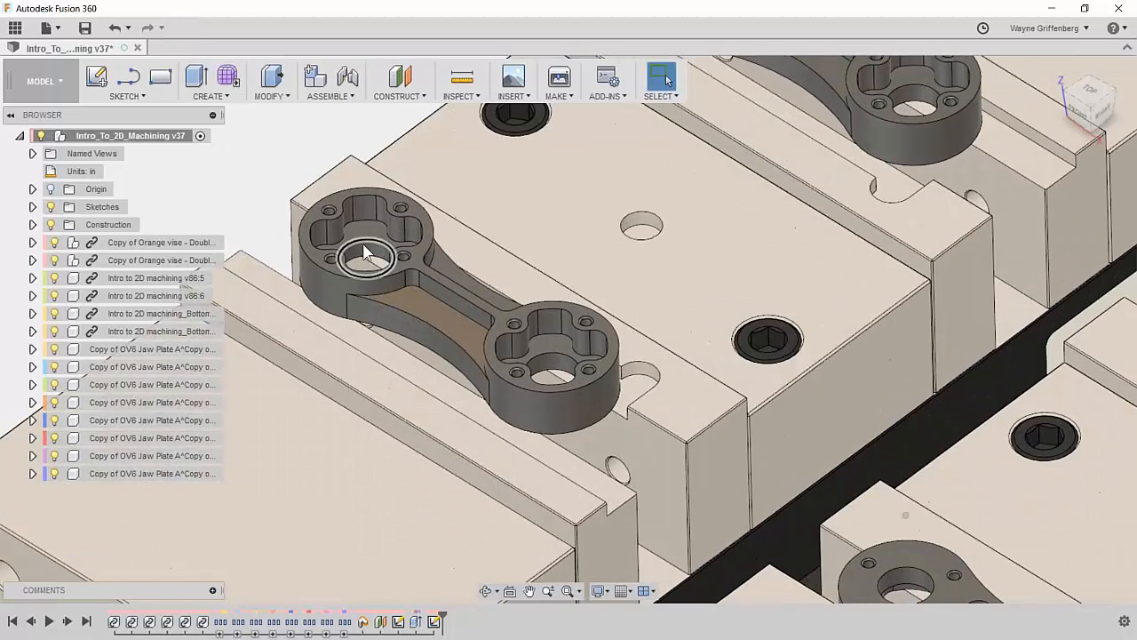
pyautogui.scroll(-5, 491, 283)
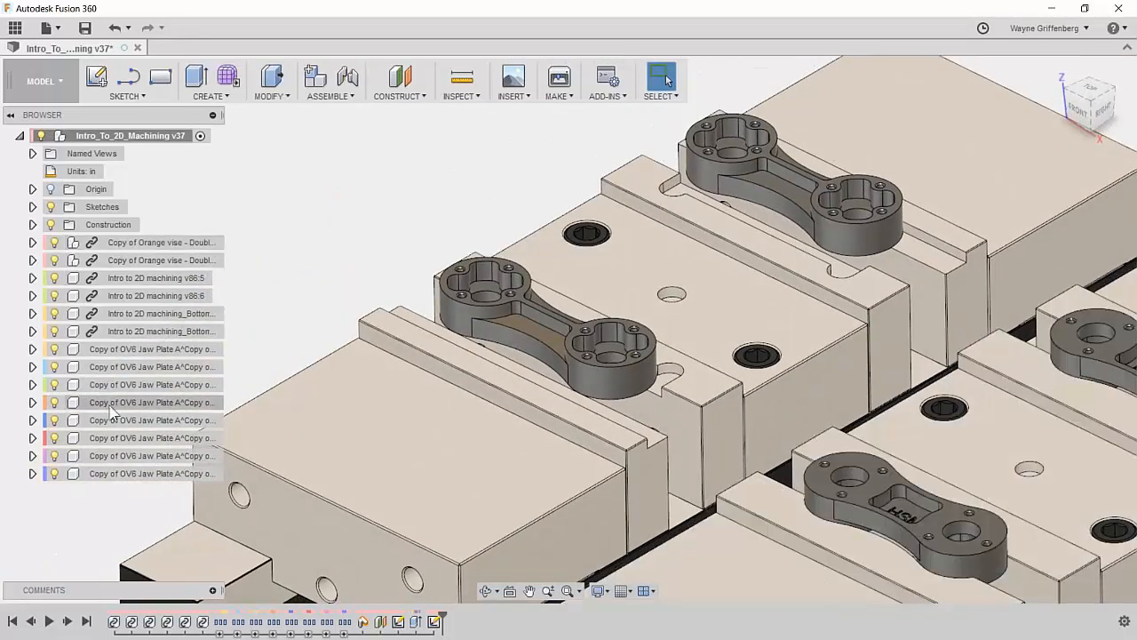
pyautogui.scroll(-3, 356, 229)
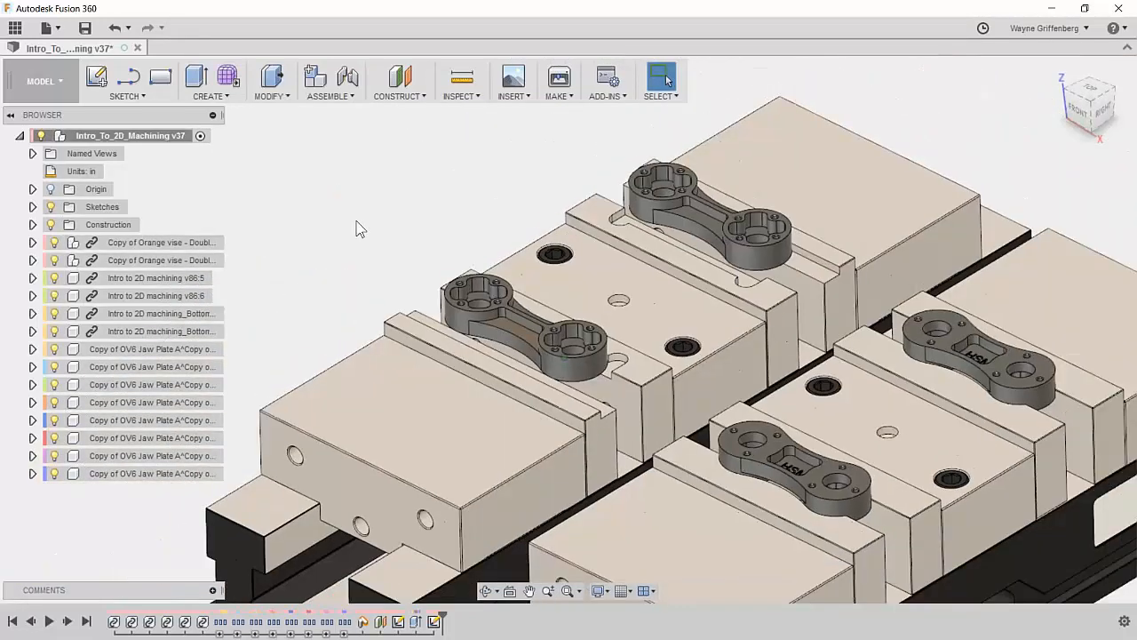
pyautogui.scroll(-2, 548, 288)
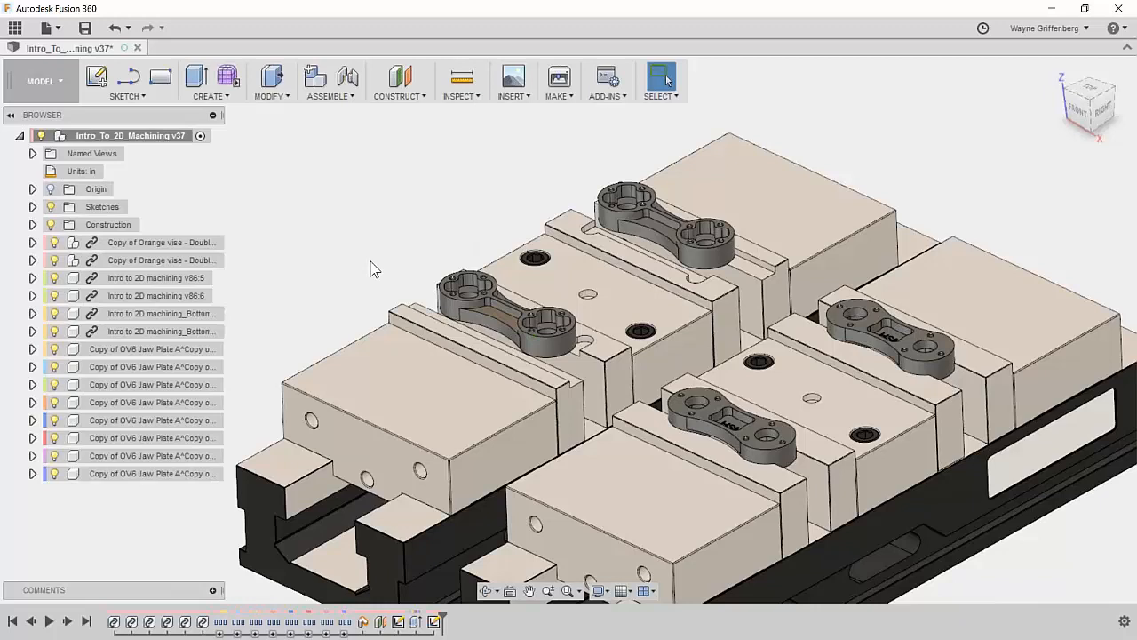
pyautogui.scroll(-2, 374, 266)
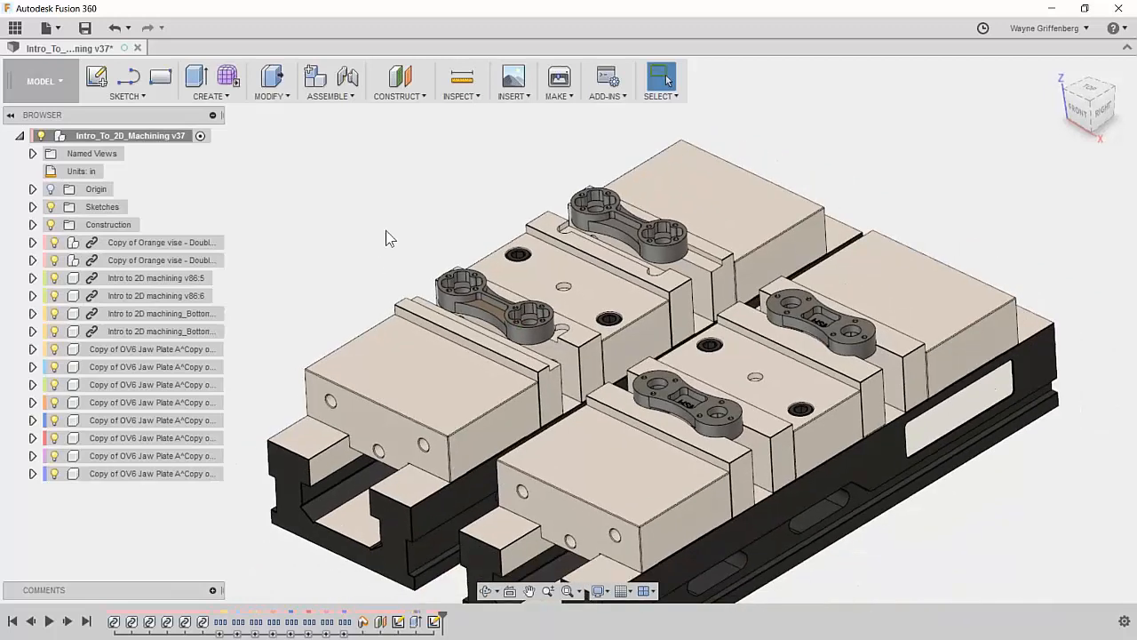
pyautogui.click(137, 48)
pyautogui.click(583, 396)
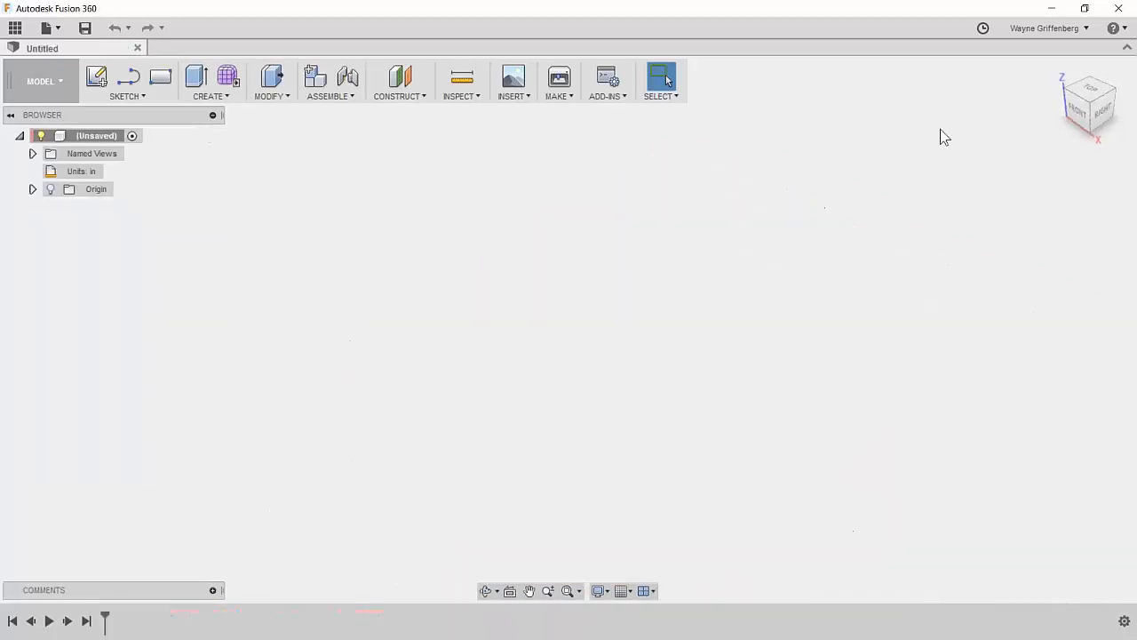
# Step: Switch the active hub from Autodesk CAM to the account owner's personal hub, the first one listed
pyautogui.click(1086, 27)
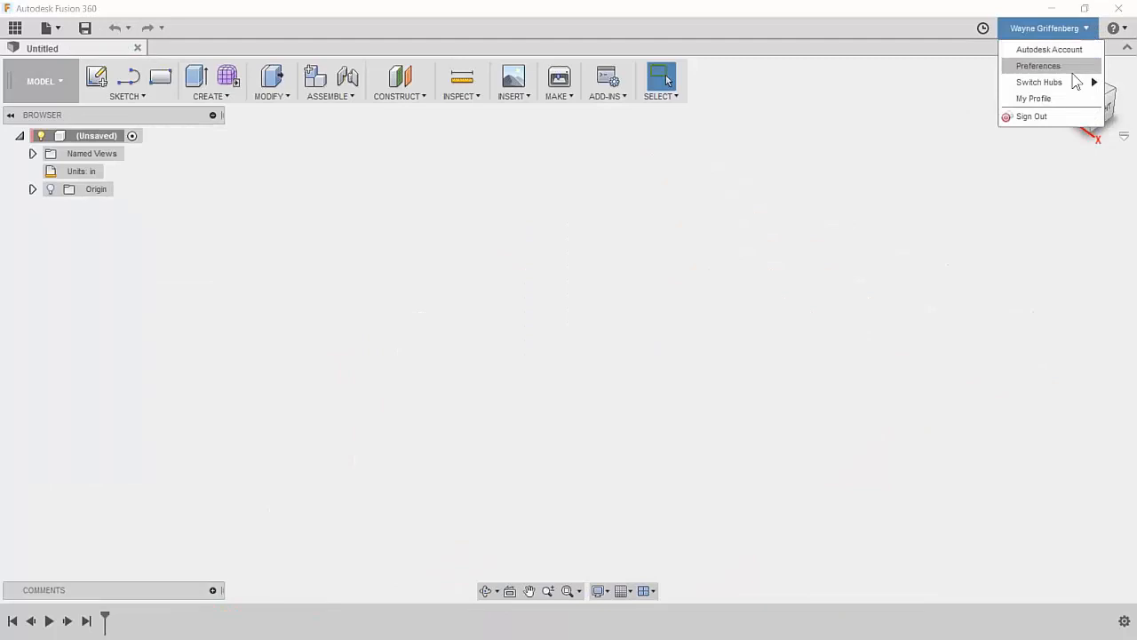
pyautogui.moveTo(1075, 82)
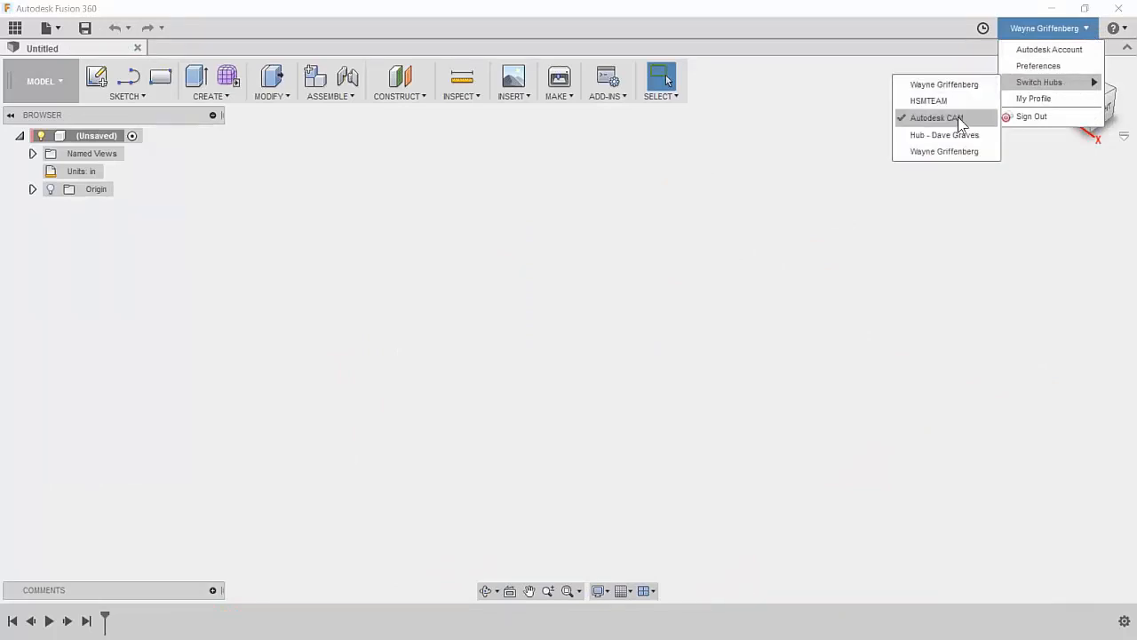
pyautogui.click(945, 86)
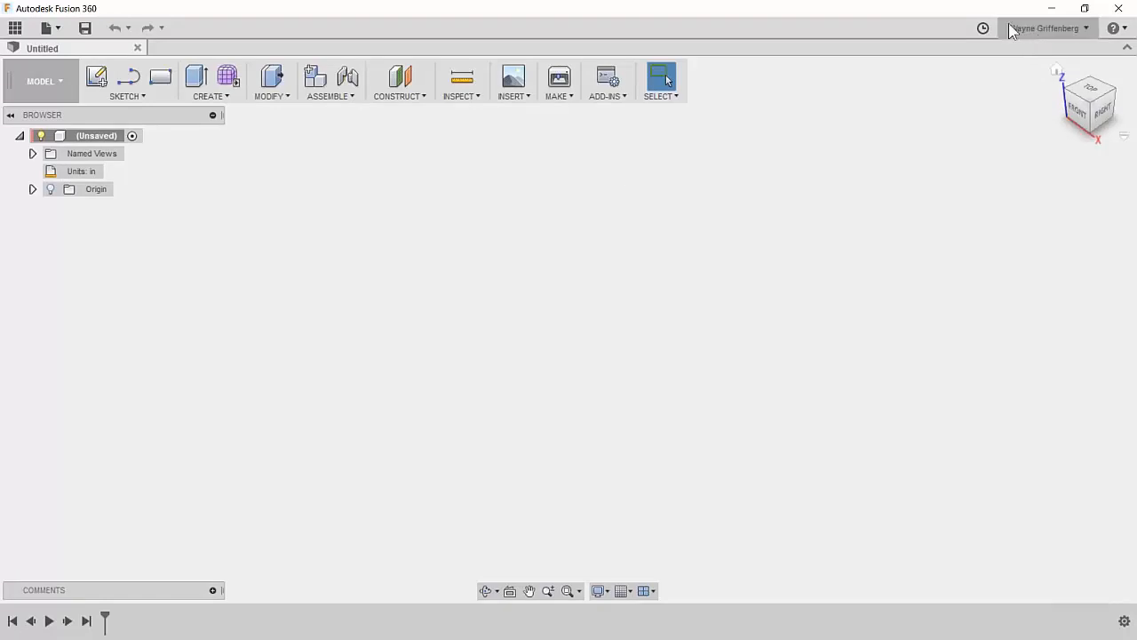
# Step: Show the data panel, browse the hub's project list and open the Fast Track to CNC Programming project
pyautogui.click(16, 28)
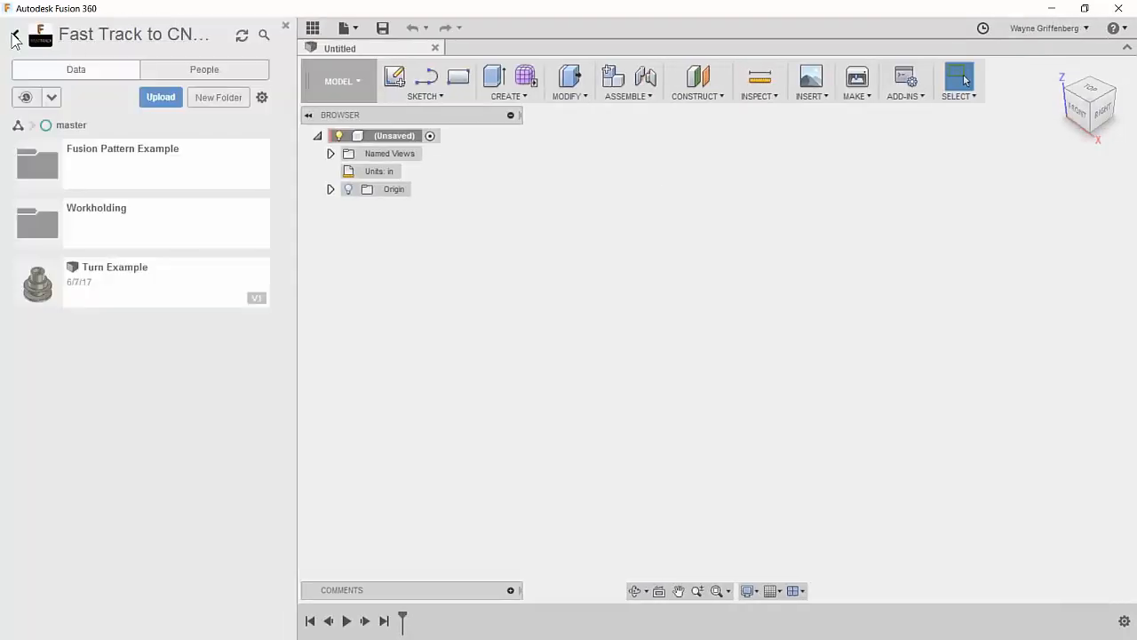
pyautogui.click(15, 37)
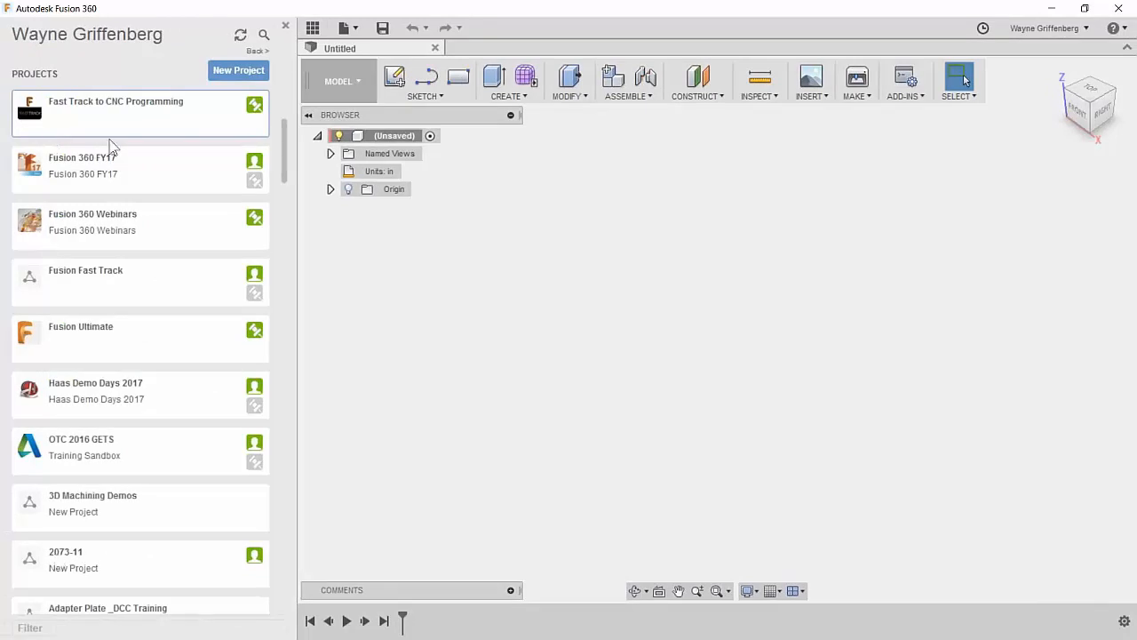
pyautogui.scroll(3, 134, 345)
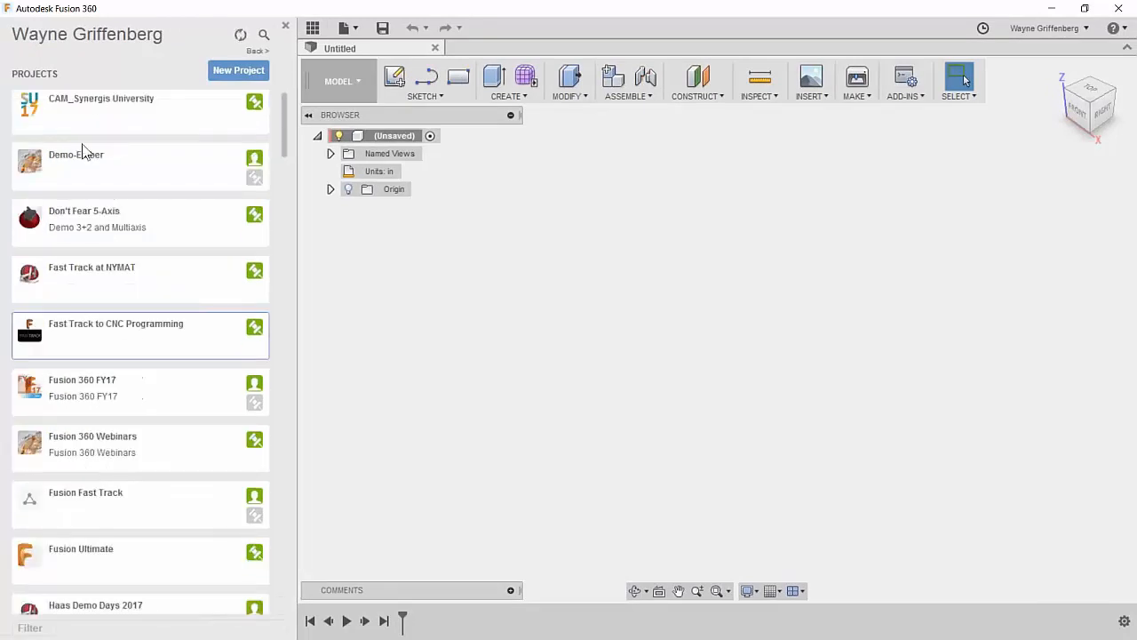
pyautogui.scroll(2, 75, 409)
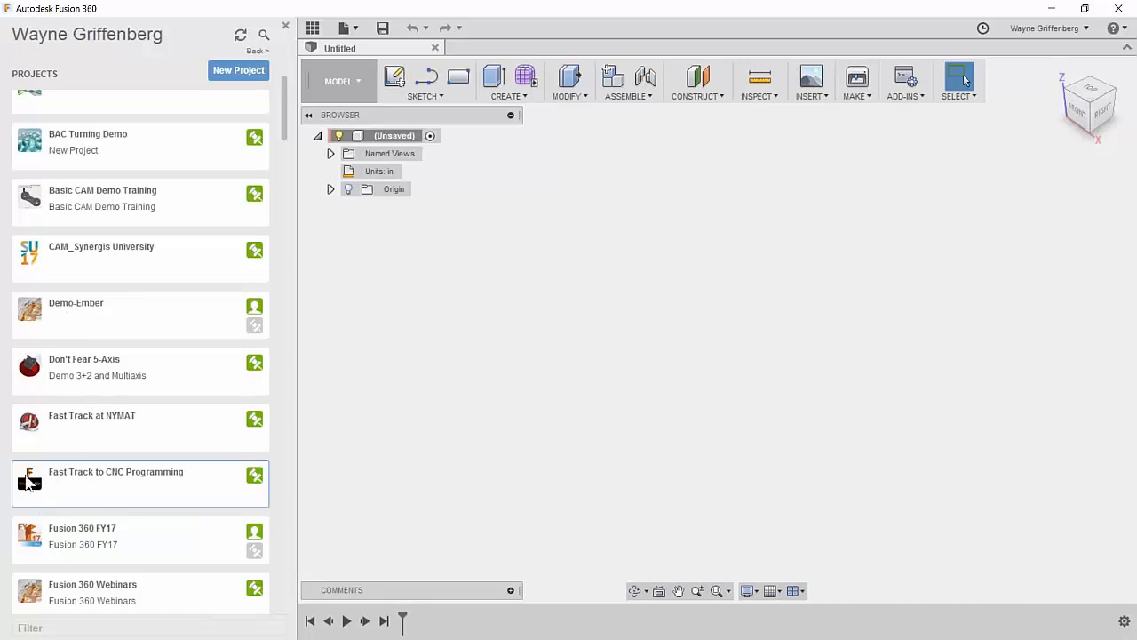
pyautogui.click(55, 477)
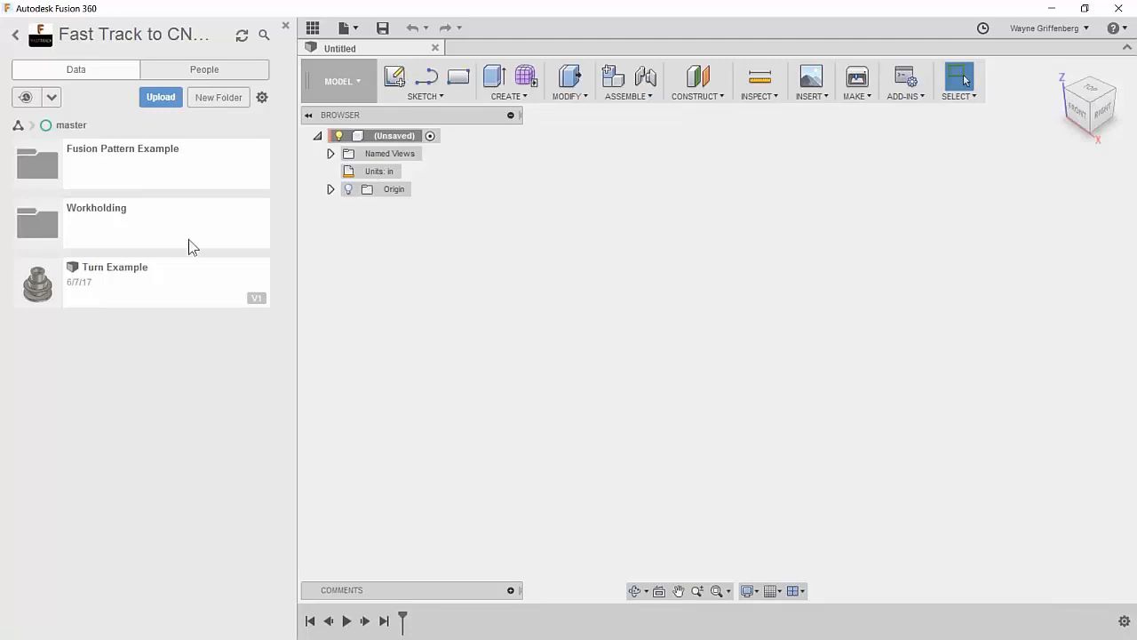
# Step: Upload Kurt-D810-WEB.SLDPRT from the Downloads folder to the master location of the Fast Track to CNC Programming project
pyautogui.click(161, 98)
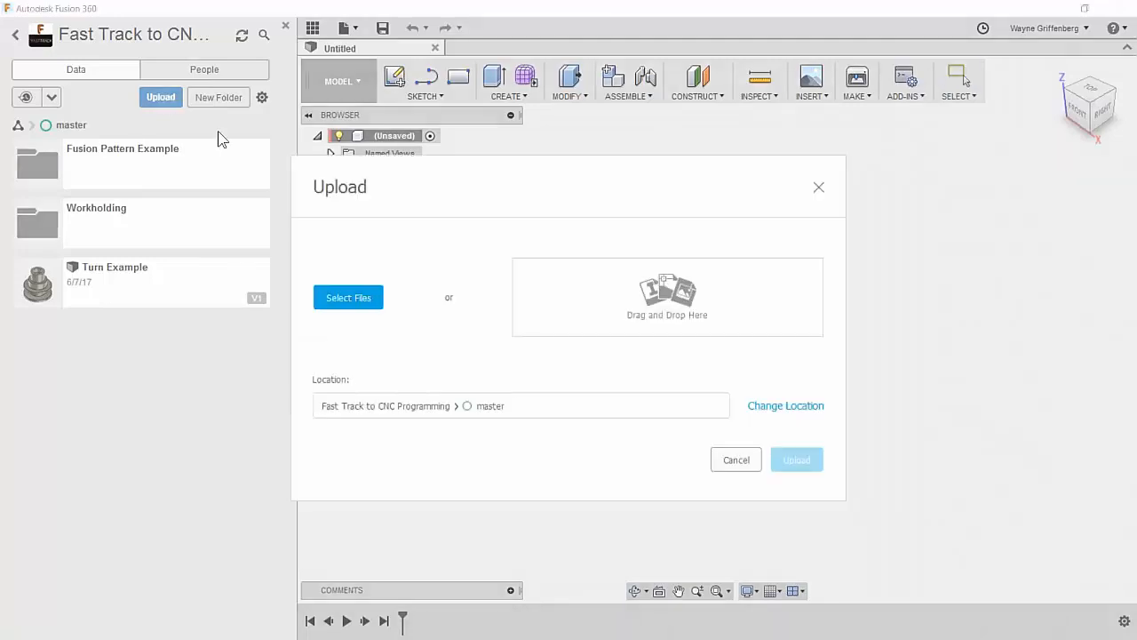
pyautogui.click(348, 298)
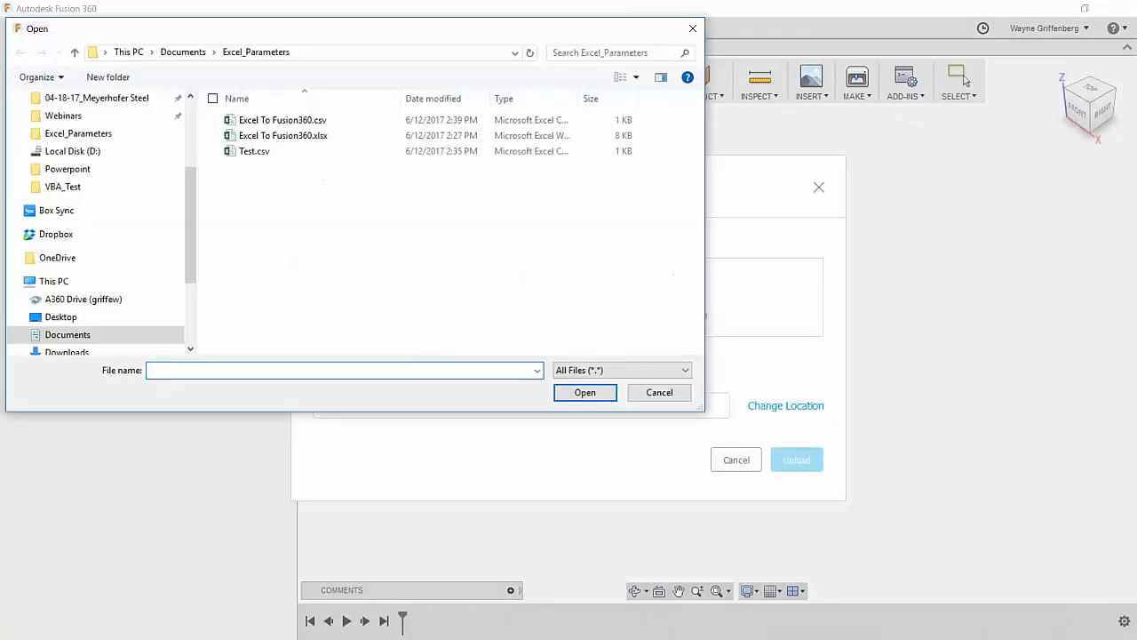
pyautogui.moveTo(420, 113); pyautogui.dragTo(654, 188)
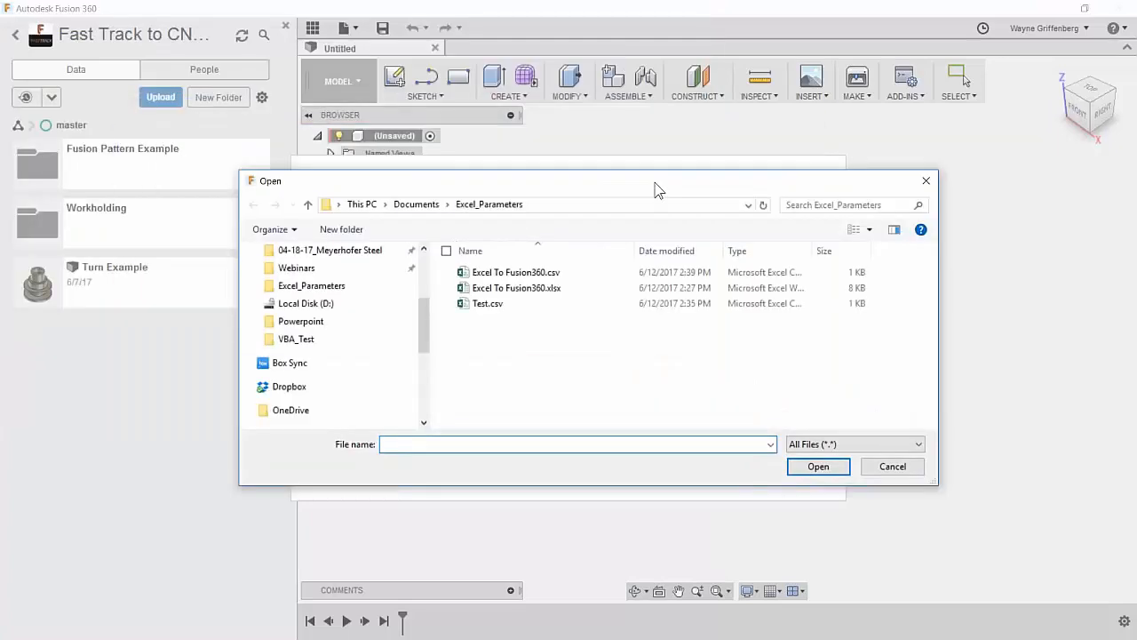
pyautogui.scroll(3, 391, 338)
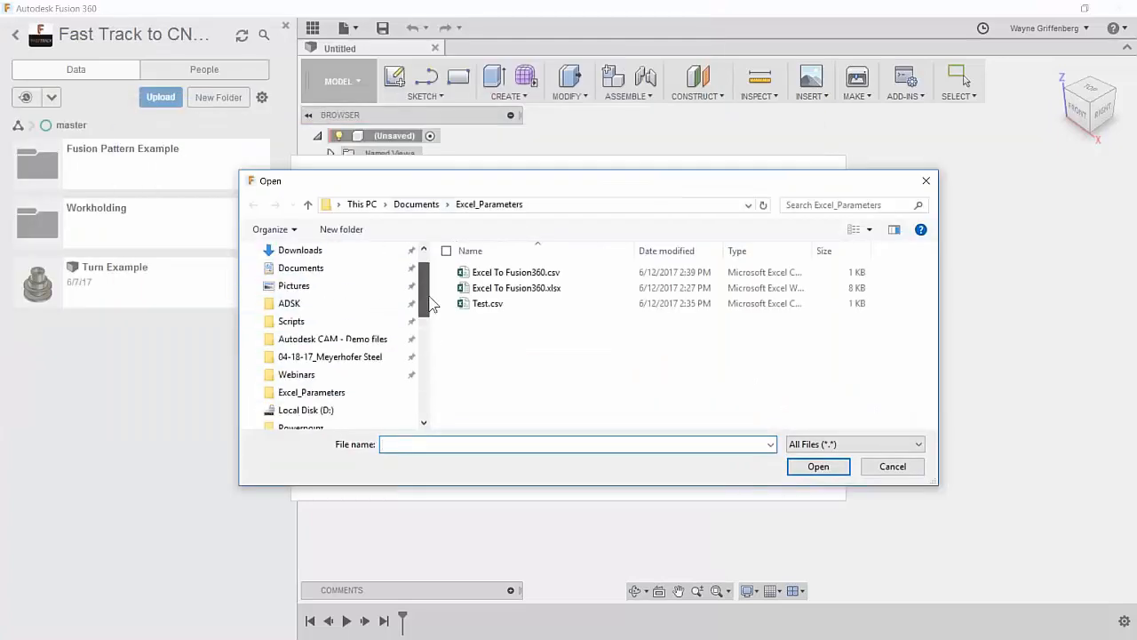
pyautogui.click(293, 292)
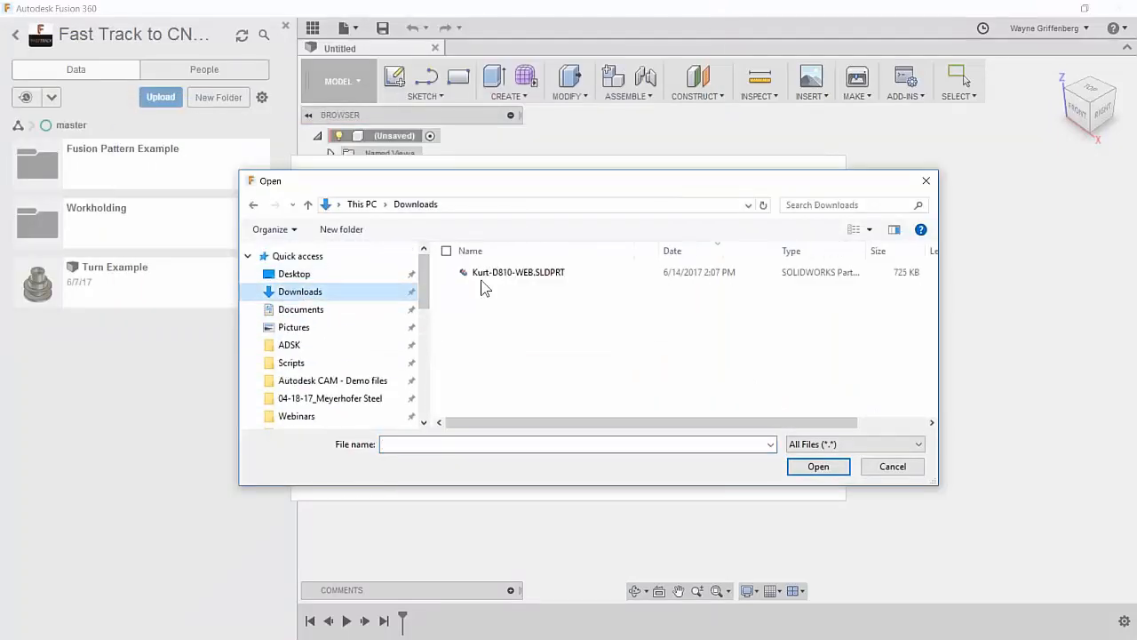
pyautogui.click(533, 273)
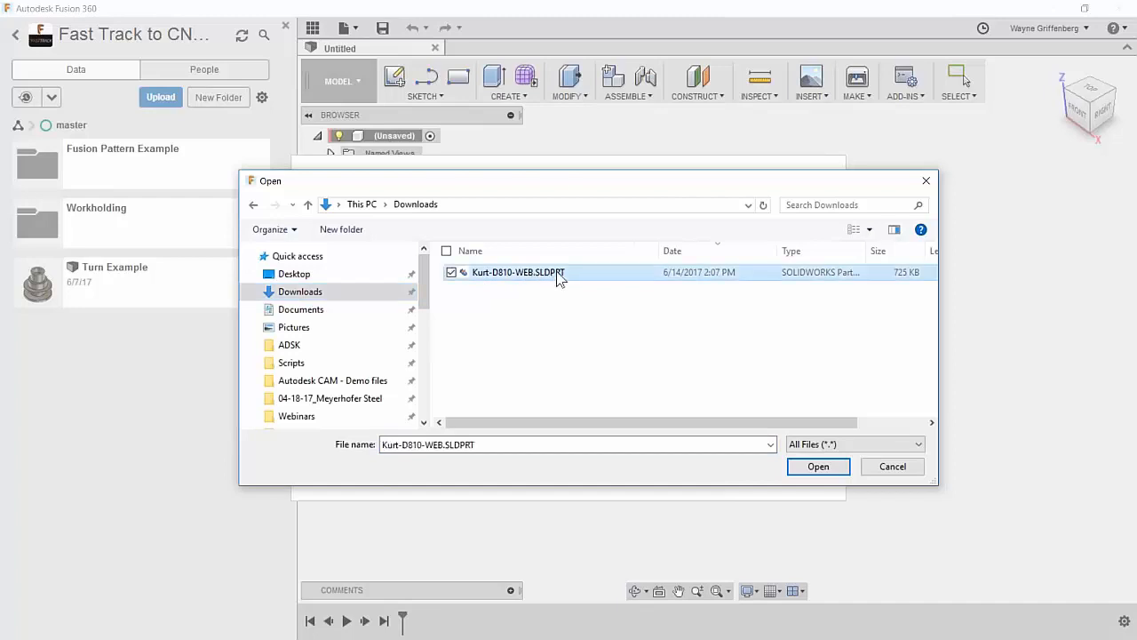
pyautogui.click(818, 466)
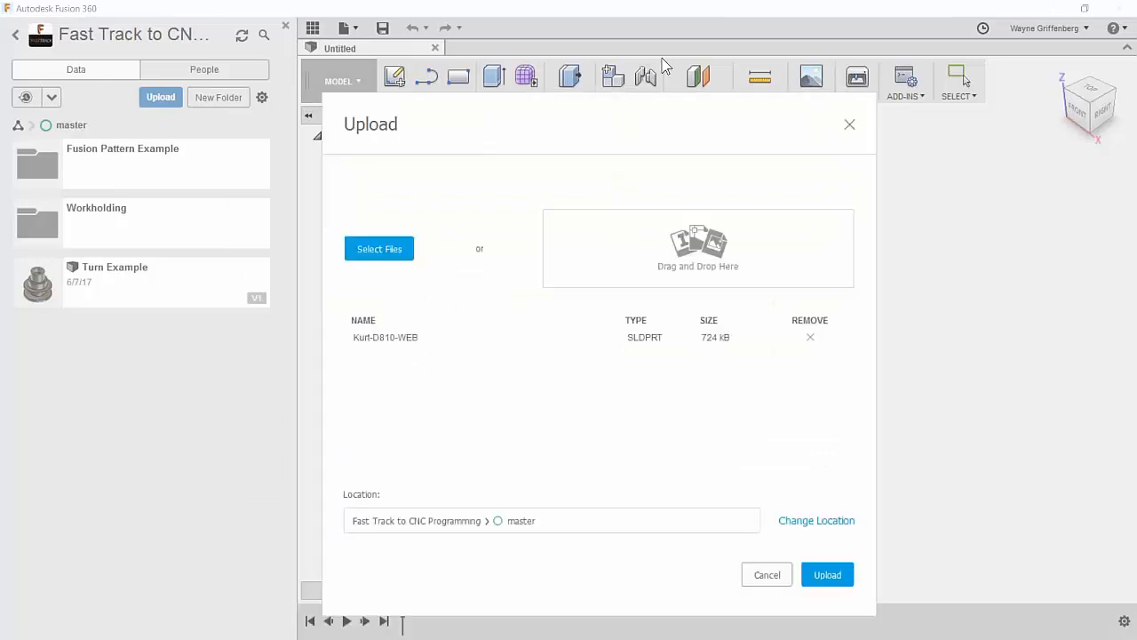
pyautogui.click(853, 523)
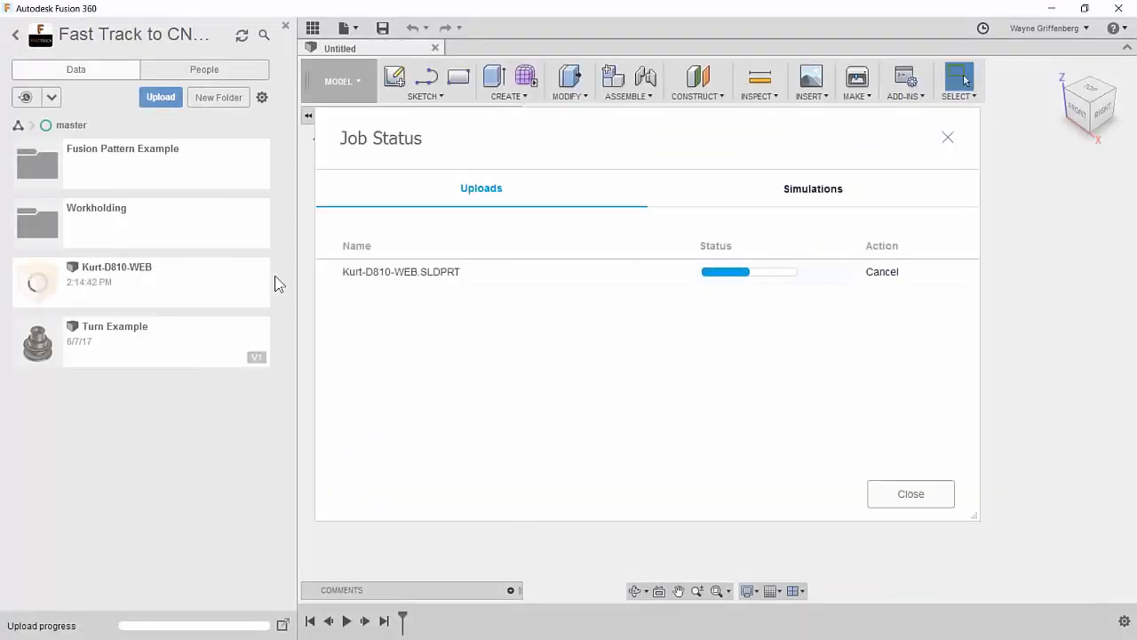
# Step: Check the upload's progress, close the job status window and hide the data panel
pyautogui.moveTo(600, 132); pyautogui.dragTo(422, 128)
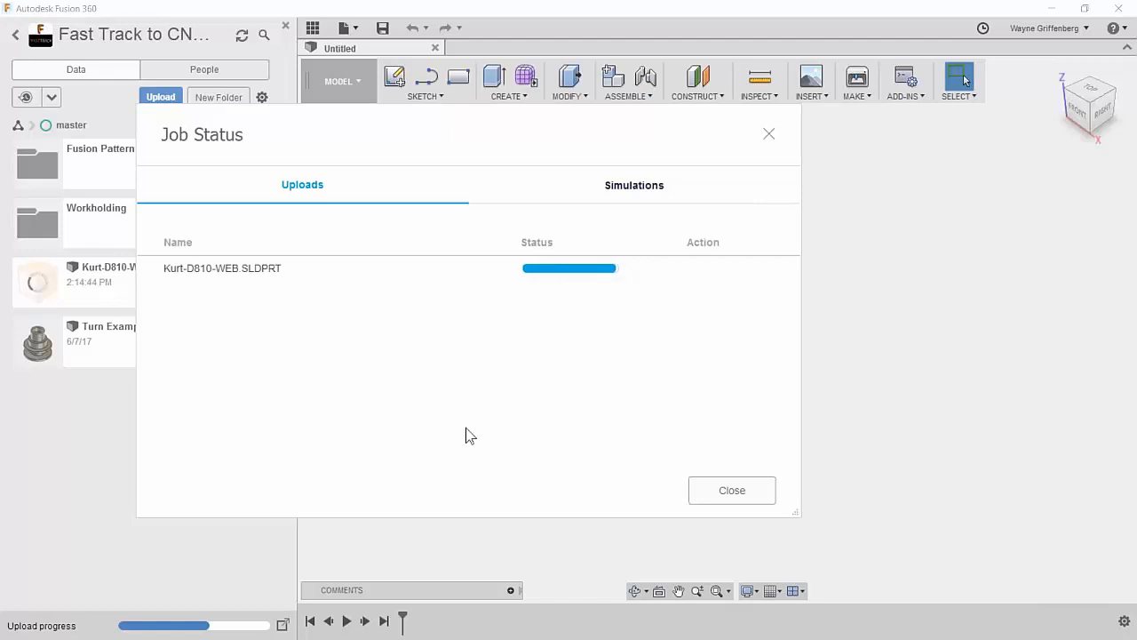
pyautogui.click(735, 491)
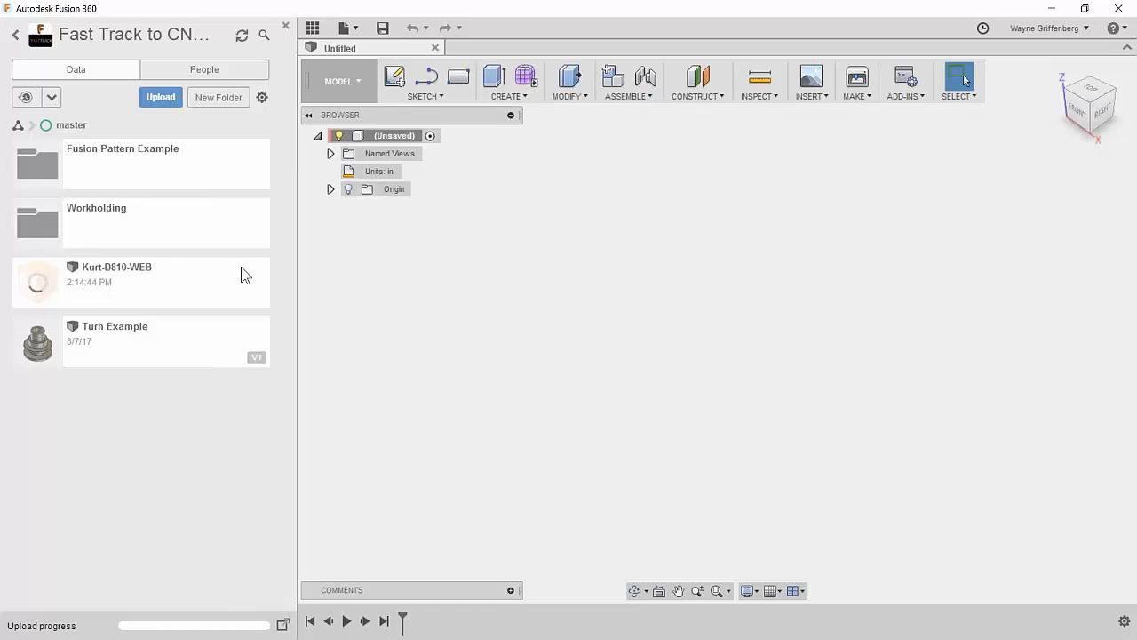
pyautogui.click(287, 27)
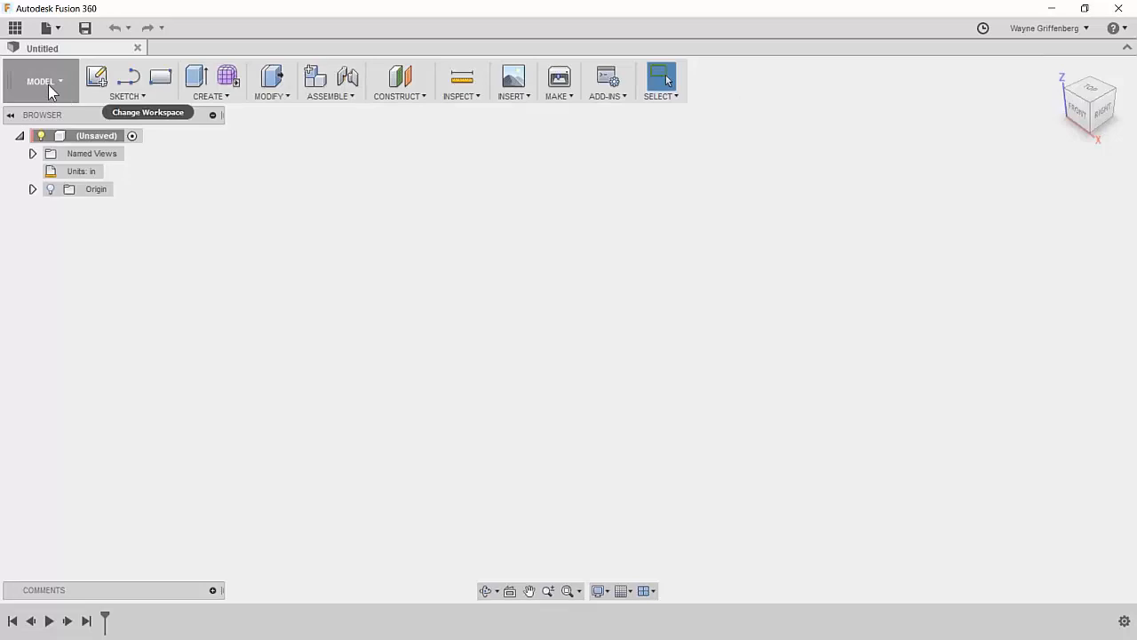
# Step: Examine the Sketch, Modify and Assemble commands and the list of available workspaces, staying in the Model workspace
pyautogui.click(129, 97)
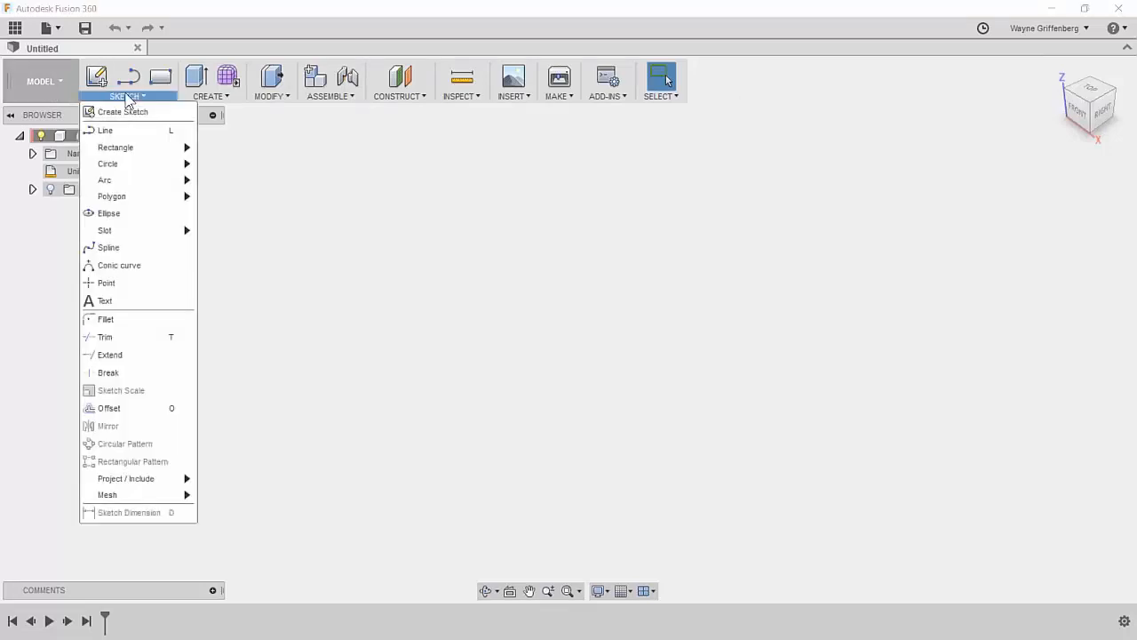
pyautogui.click(130, 98)
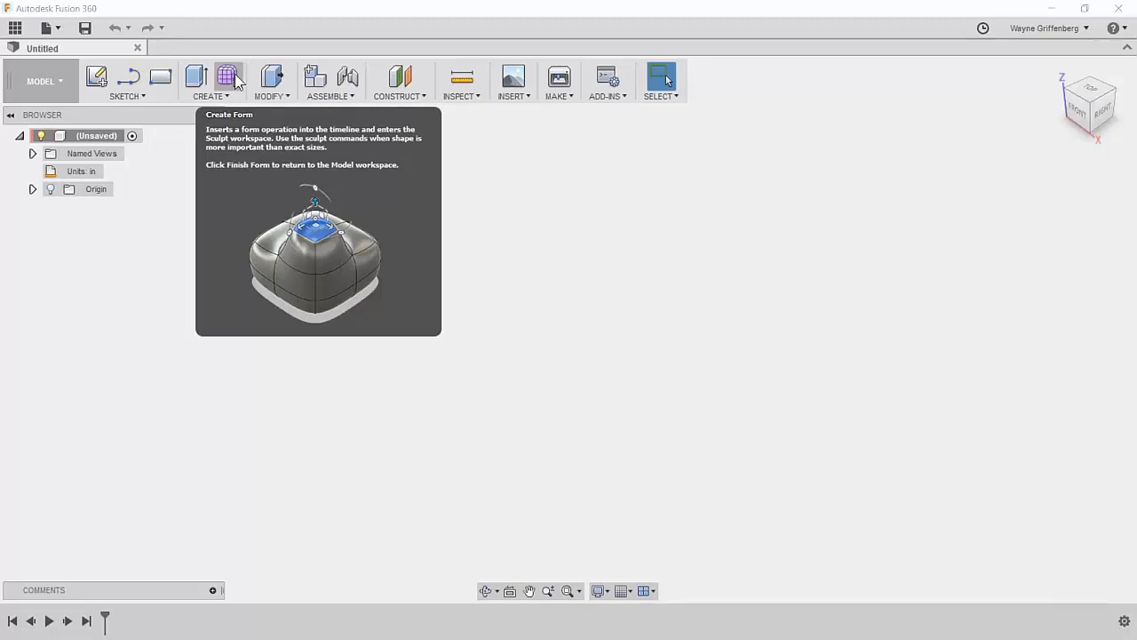
pyautogui.click(281, 97)
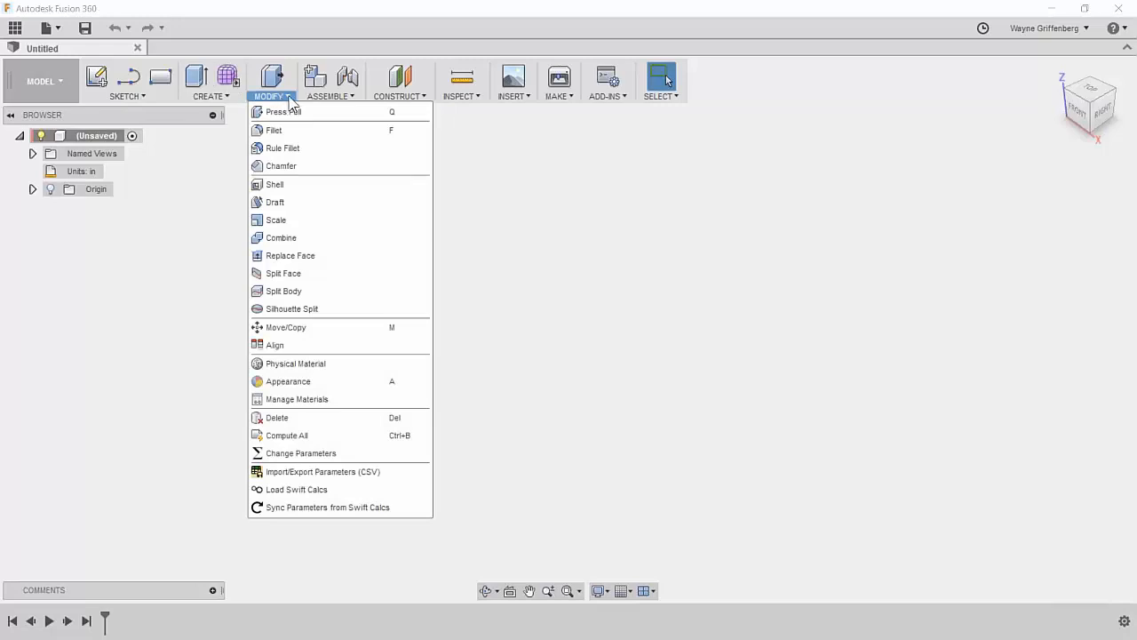
pyautogui.click(337, 97)
pyautogui.click(349, 100)
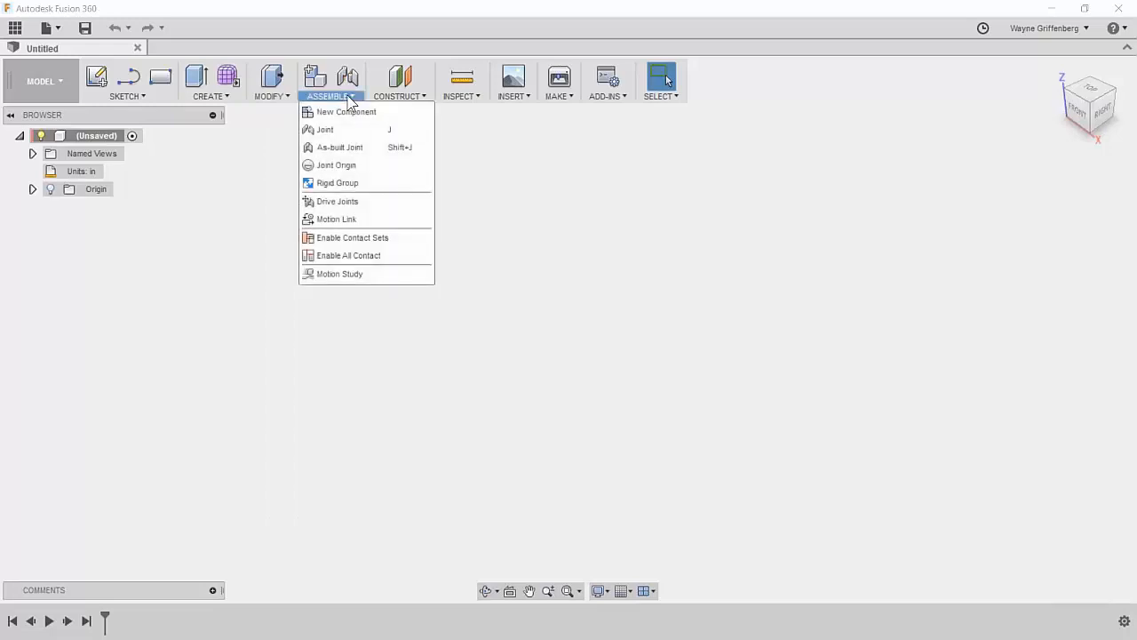
pyautogui.click(349, 100)
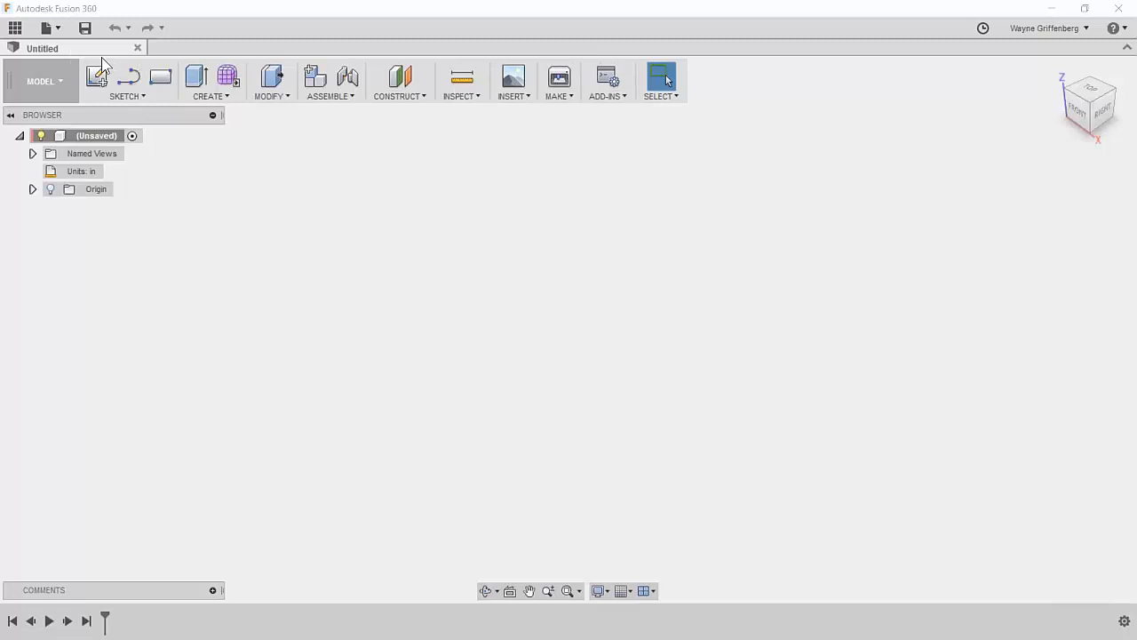
pyautogui.click(54, 84)
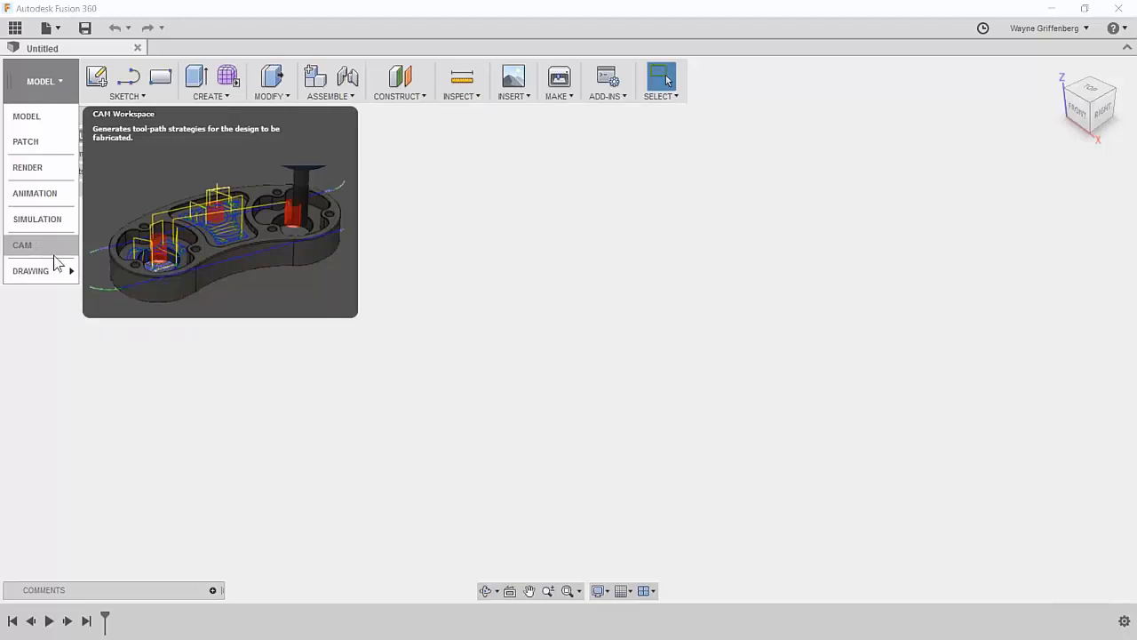
pyautogui.moveTo(67, 271)
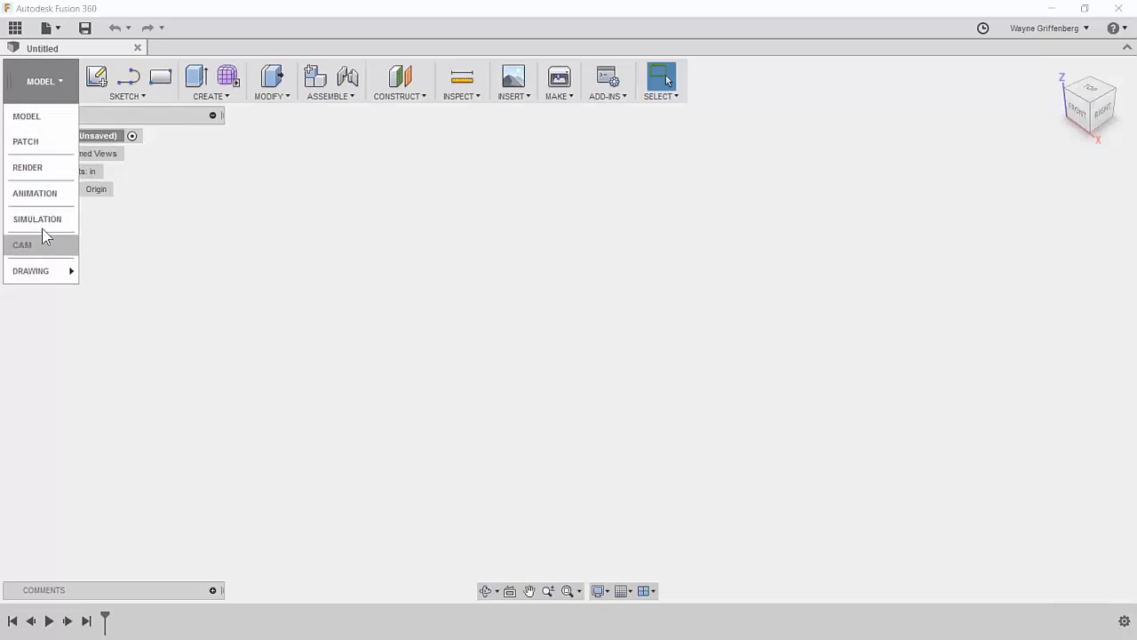
pyautogui.click(38, 116)
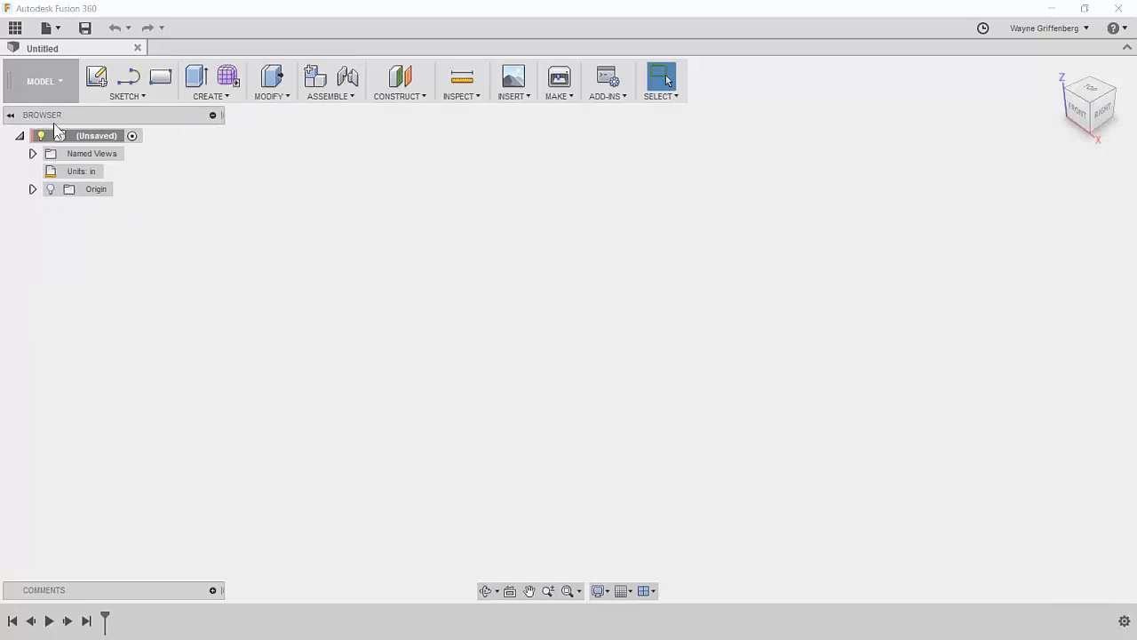
# Step: Review the unit types available for the design, keep Inch and leave the units settings without changes
pyautogui.click(113, 171)
pyautogui.click(506, 170)
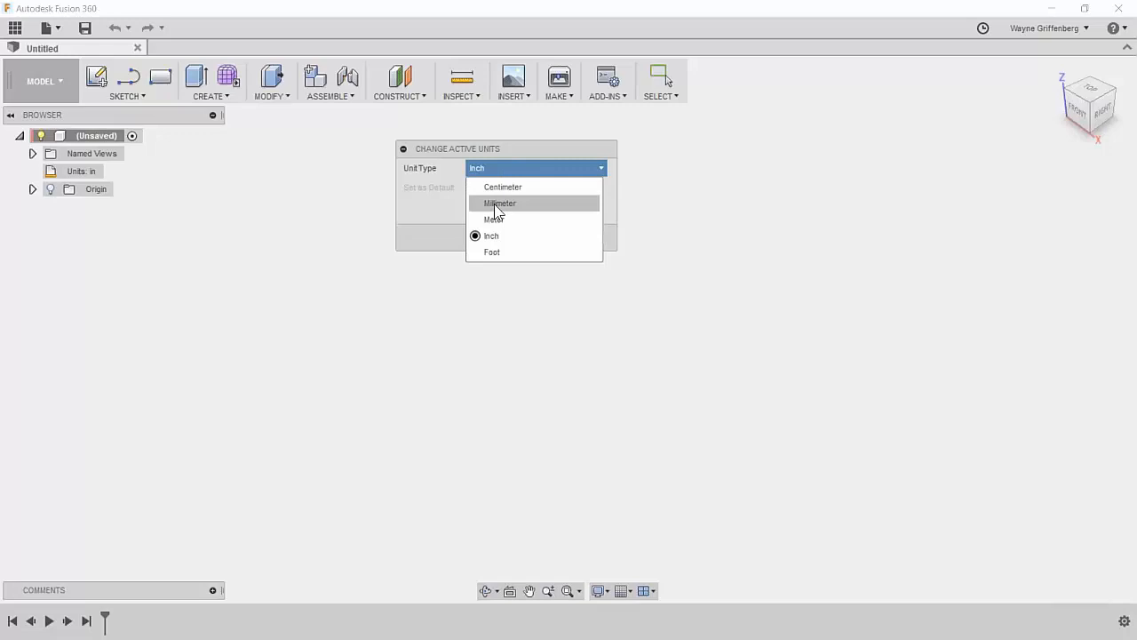
pyautogui.click(503, 235)
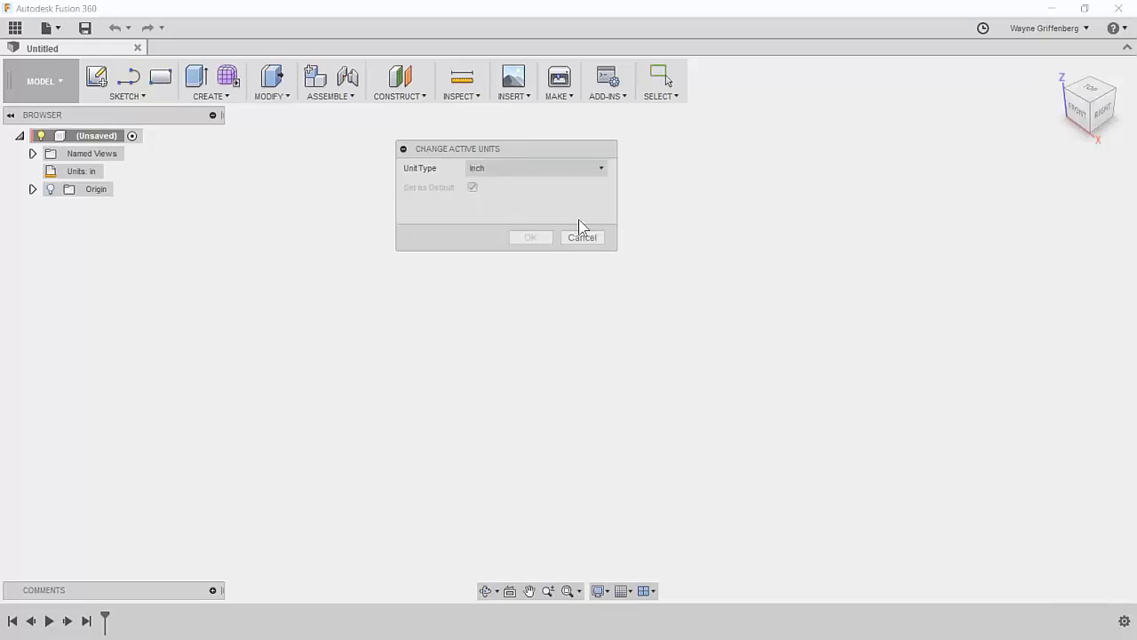
pyautogui.click(582, 238)
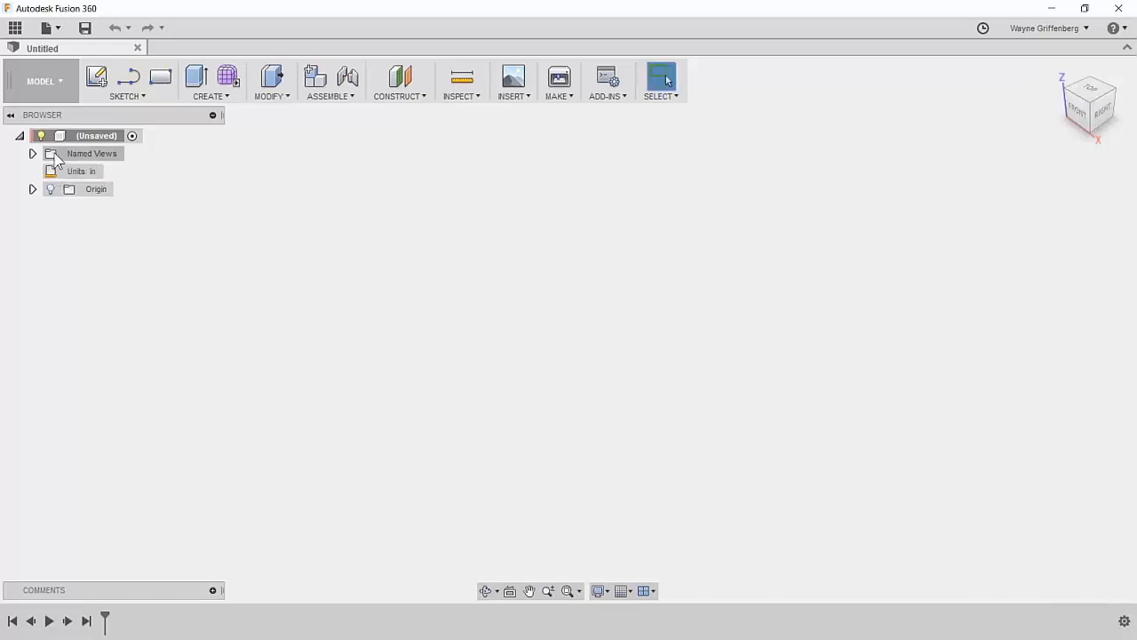
# Step: Check the named views, expand the Origin folder and make the origin point, axes and planes visible
pyautogui.click(33, 154)
pyautogui.click(33, 154)
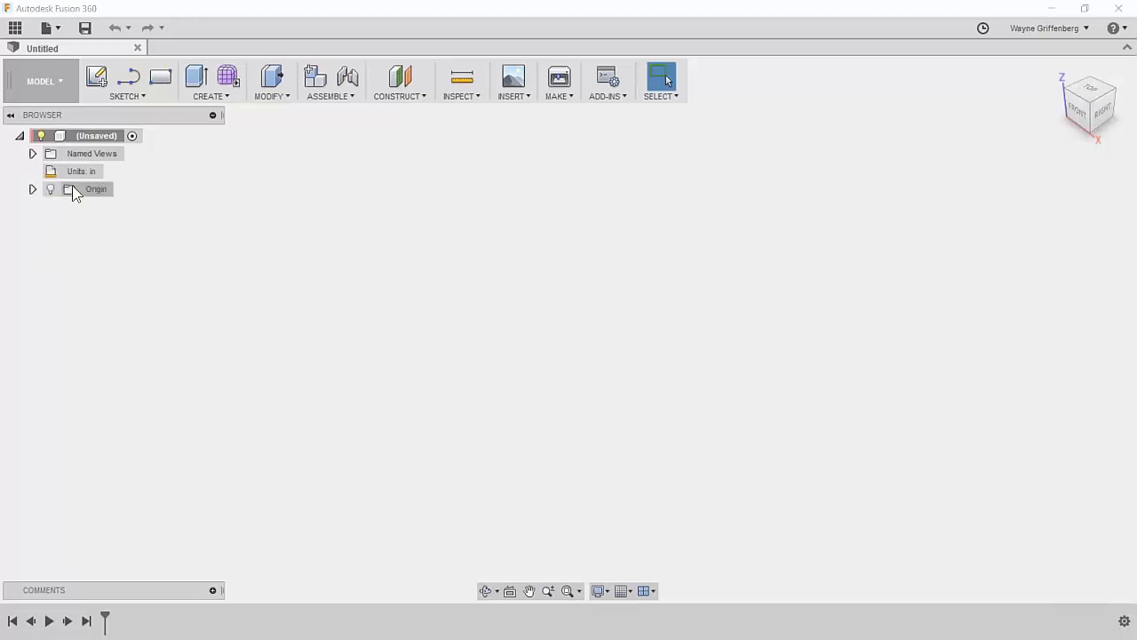
pyautogui.click(33, 189)
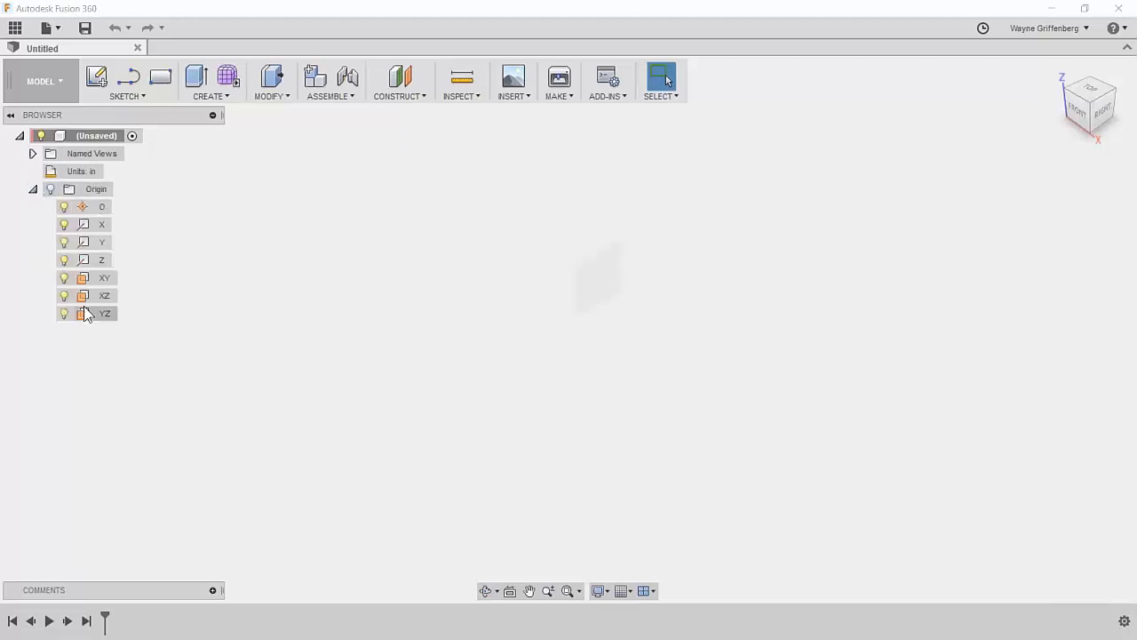
pyautogui.click(51, 191)
pyautogui.click(51, 190)
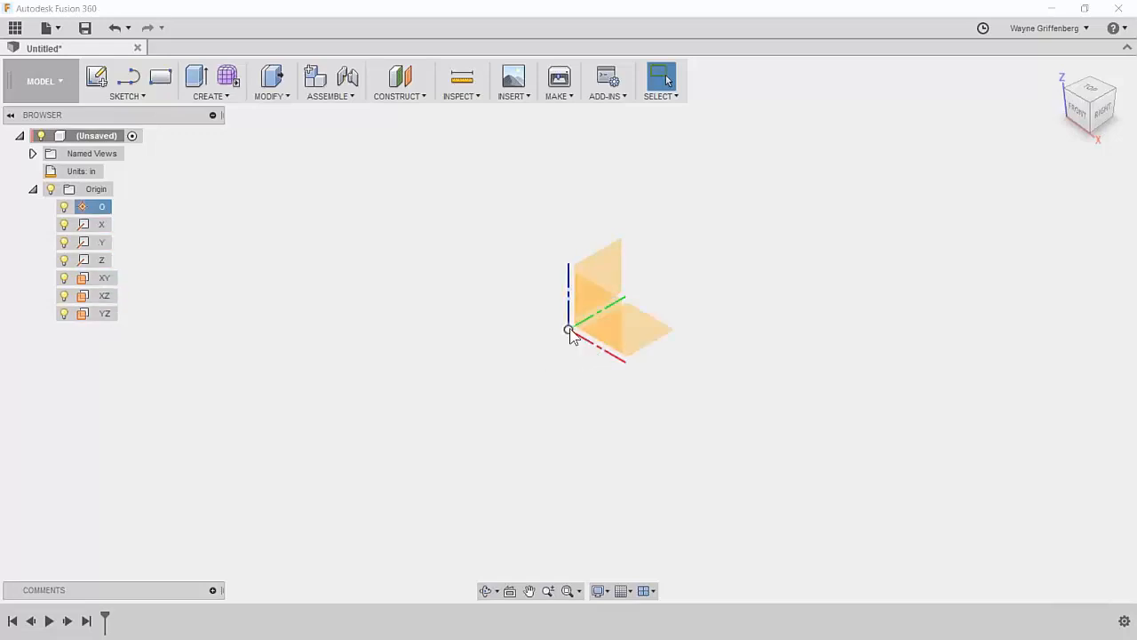
# Step: Inspect the origin planes from several angles and create a sketch on the XY plane
pyautogui.moveTo(1091, 105)
pyautogui.mouseDown()
pyautogui.moveTo(1086, 144)
pyautogui.moveTo(1086, 107)
pyautogui.mouseUp()
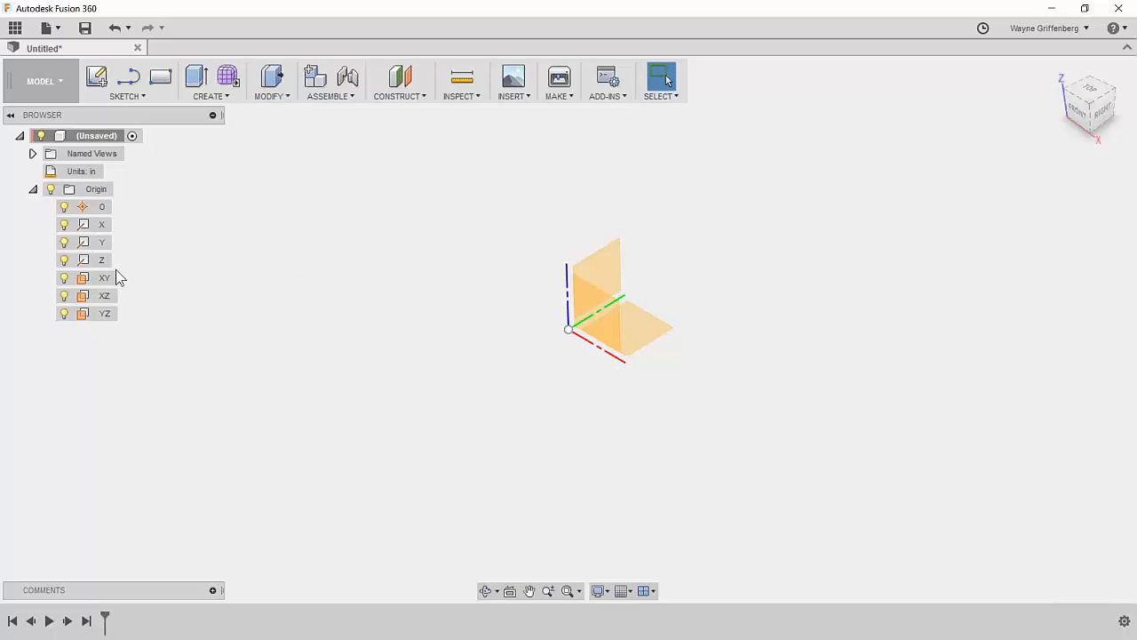
pyautogui.click(603, 276)
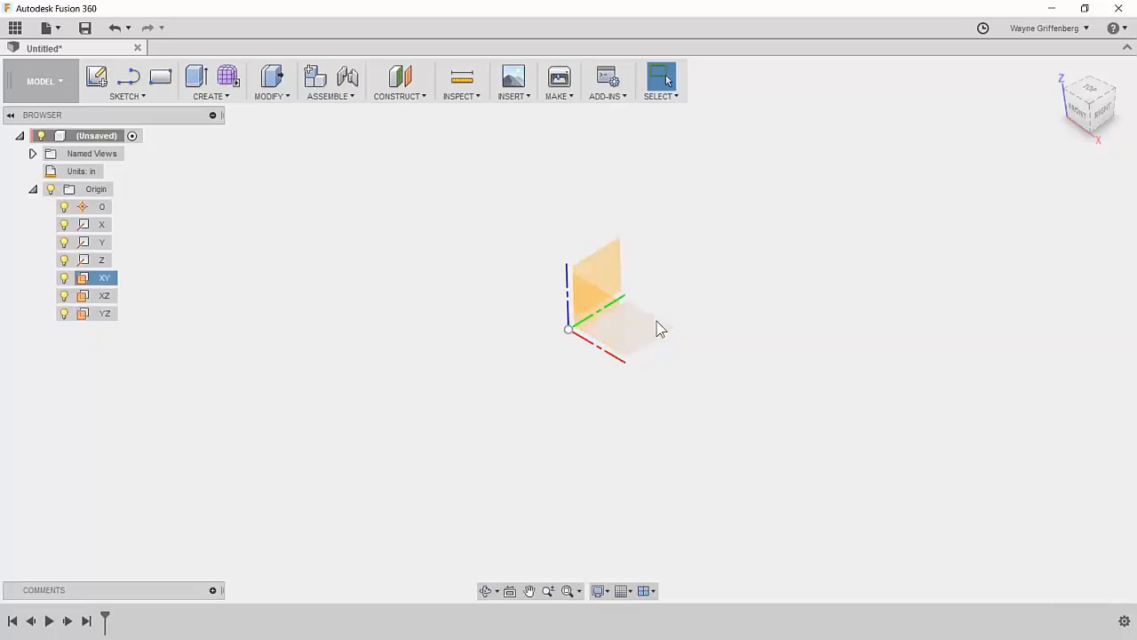
pyautogui.keyDown('shift'); pyautogui.moveTo(656, 320); pyautogui.dragTo(717, 325, button='middle'); pyautogui.keyUp('shift')
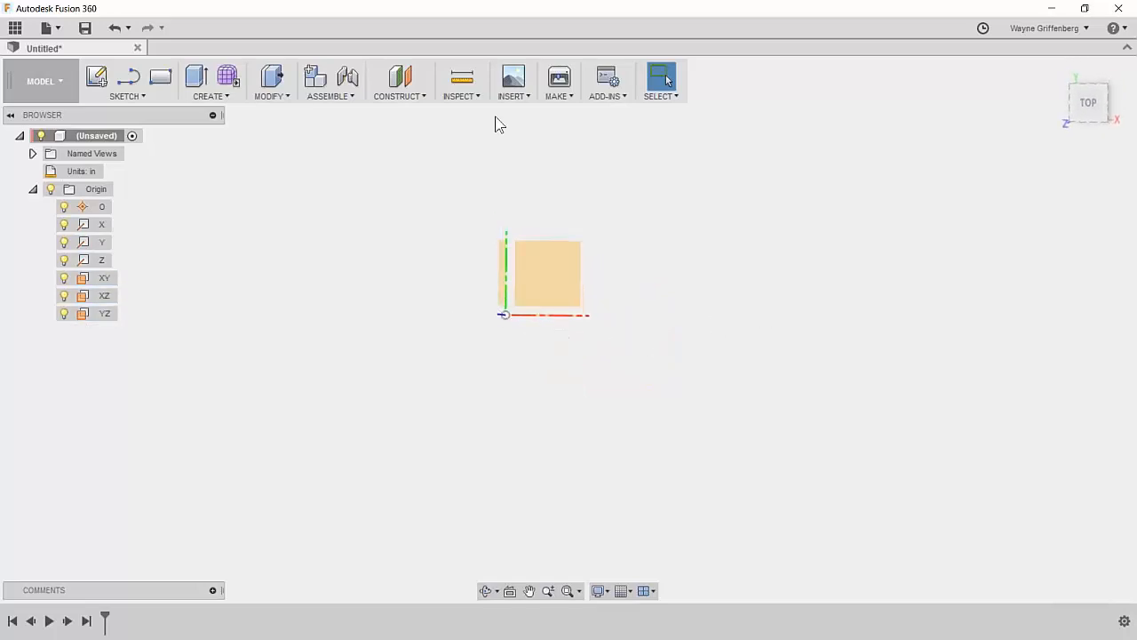
pyautogui.keyDown('shift'); pyautogui.moveTo(503, 310); pyautogui.dragTo(573, 334, button='middle'); pyautogui.keyUp('shift')
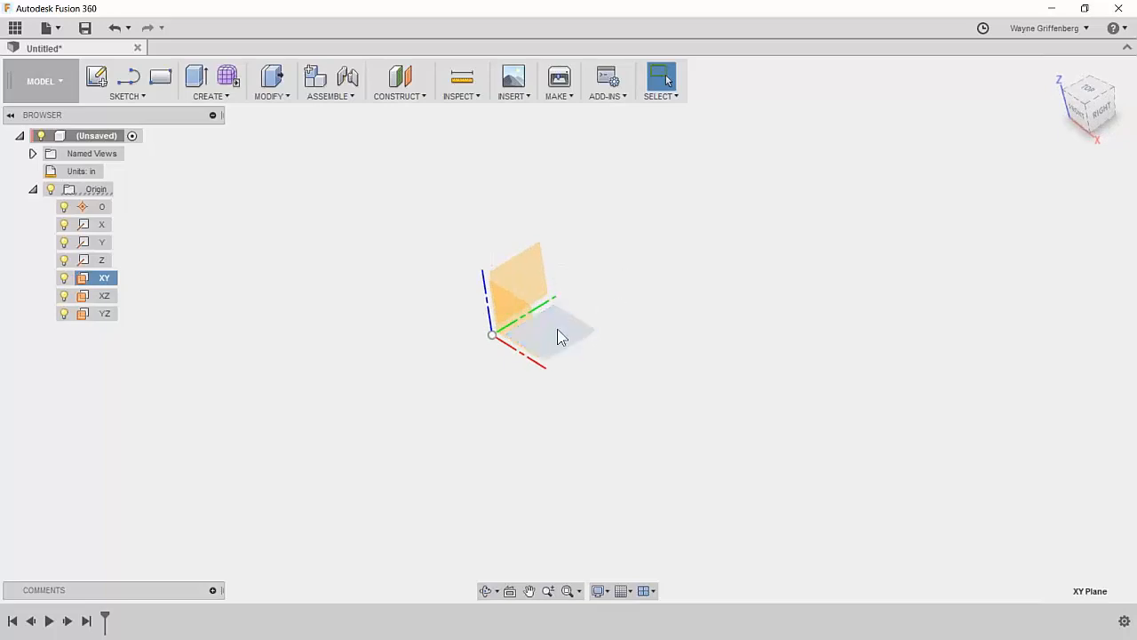
pyautogui.rightClick(560, 336)
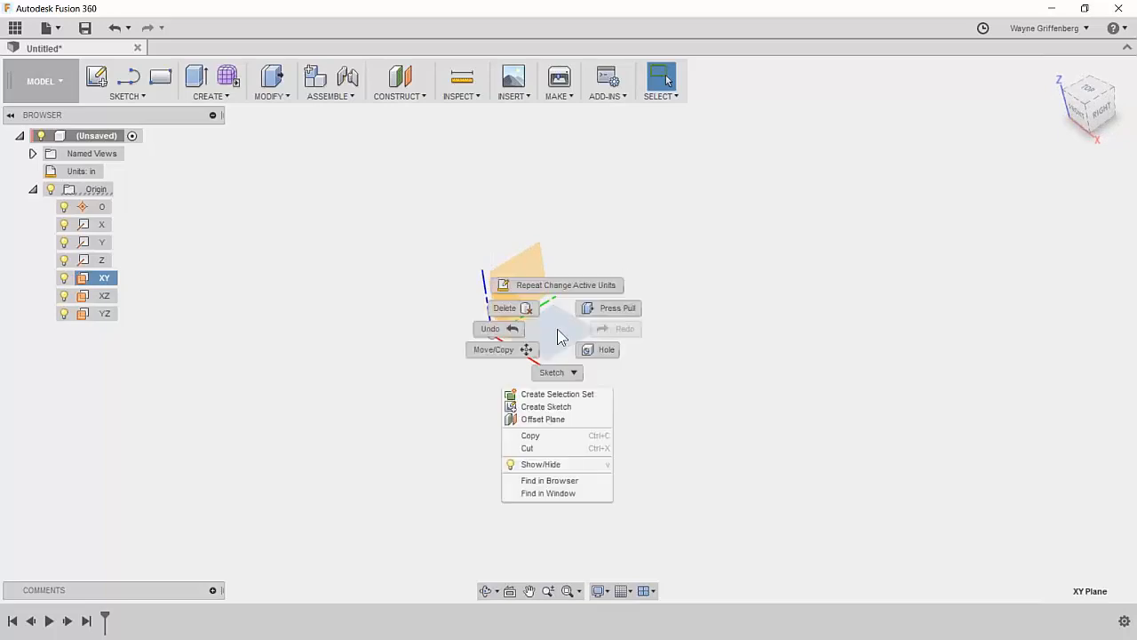
pyautogui.click(545, 407)
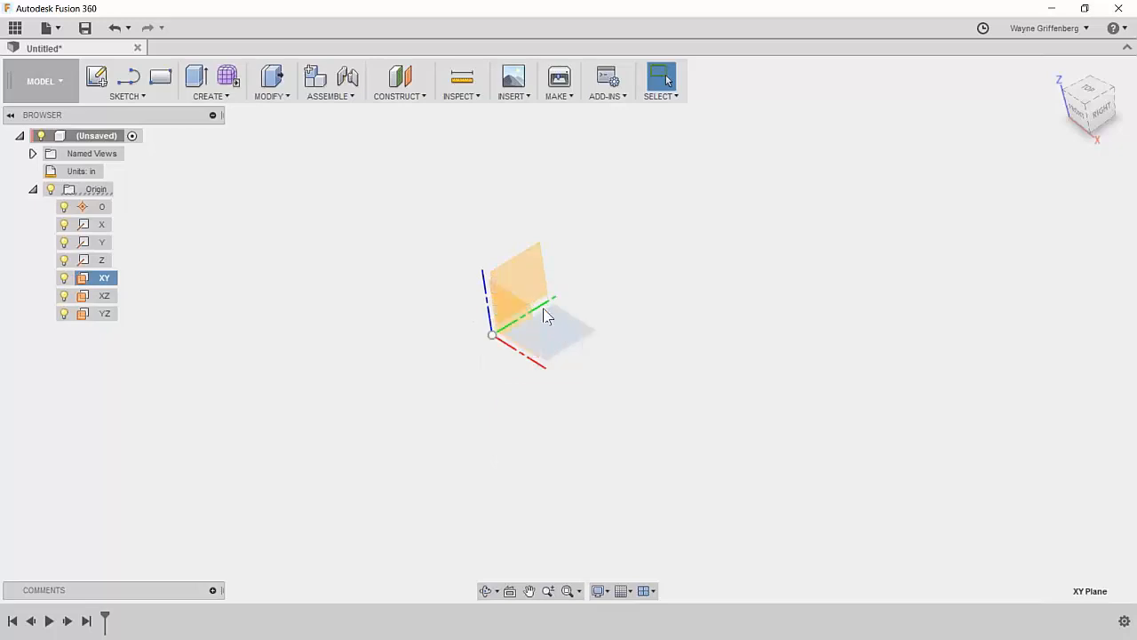
pyautogui.rightClick(105, 278)
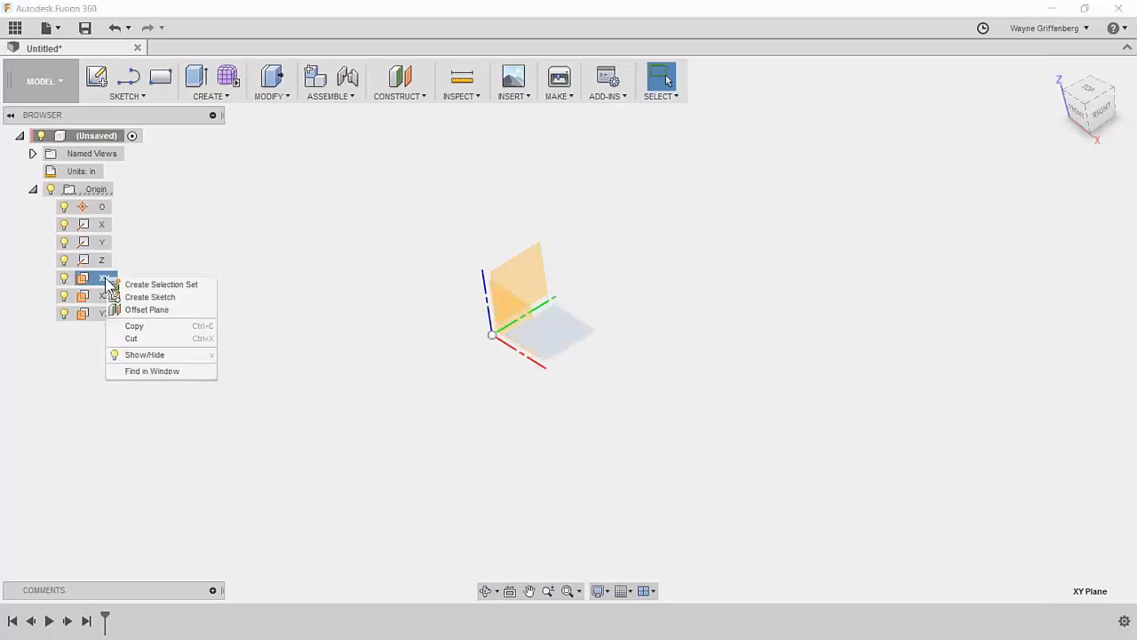
pyautogui.click(166, 295)
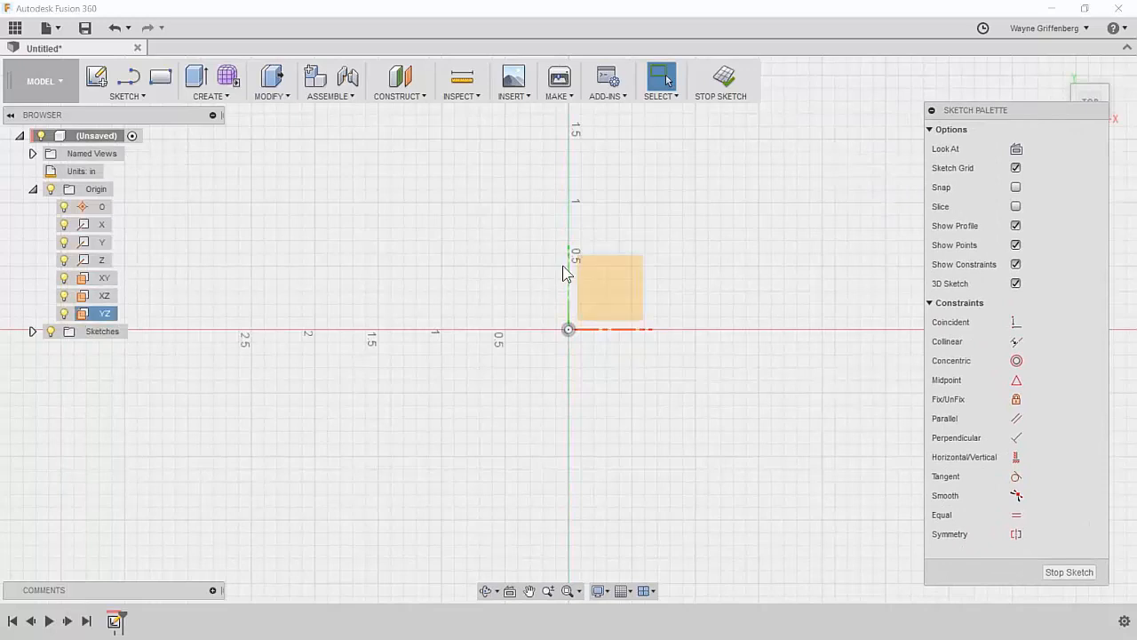
# Step: Sketch a two-point rectangle from the origin, 6 in wide along positive X and 5 in high toward negative Y
pyautogui.scroll(-4, 441, 218)
pyautogui.scroll(3, 700, 379)
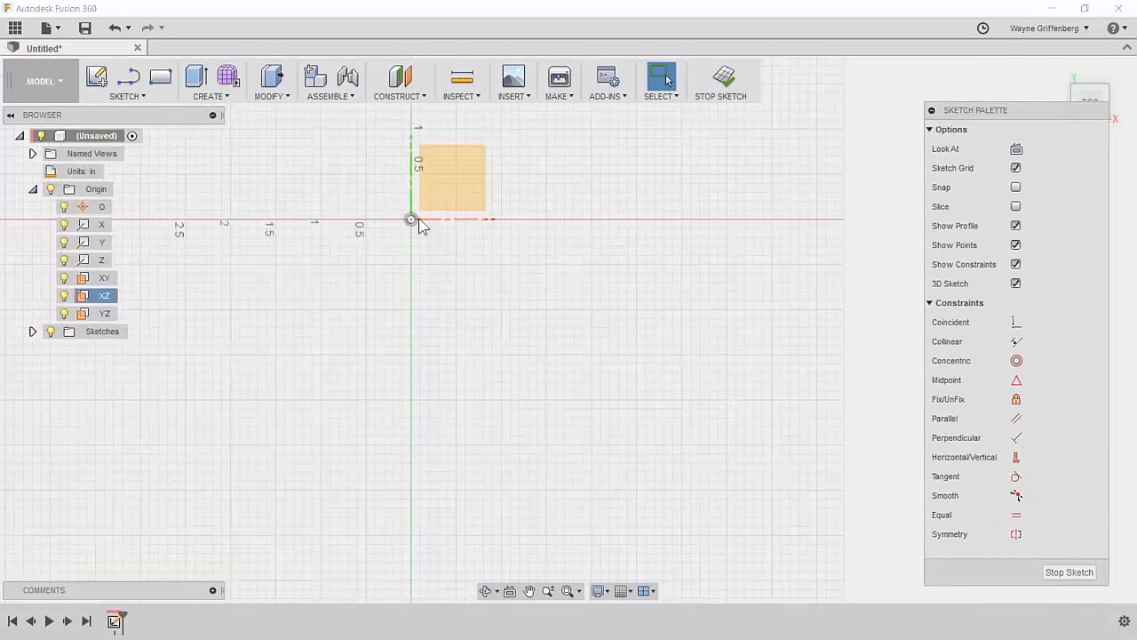
pyautogui.click(168, 84)
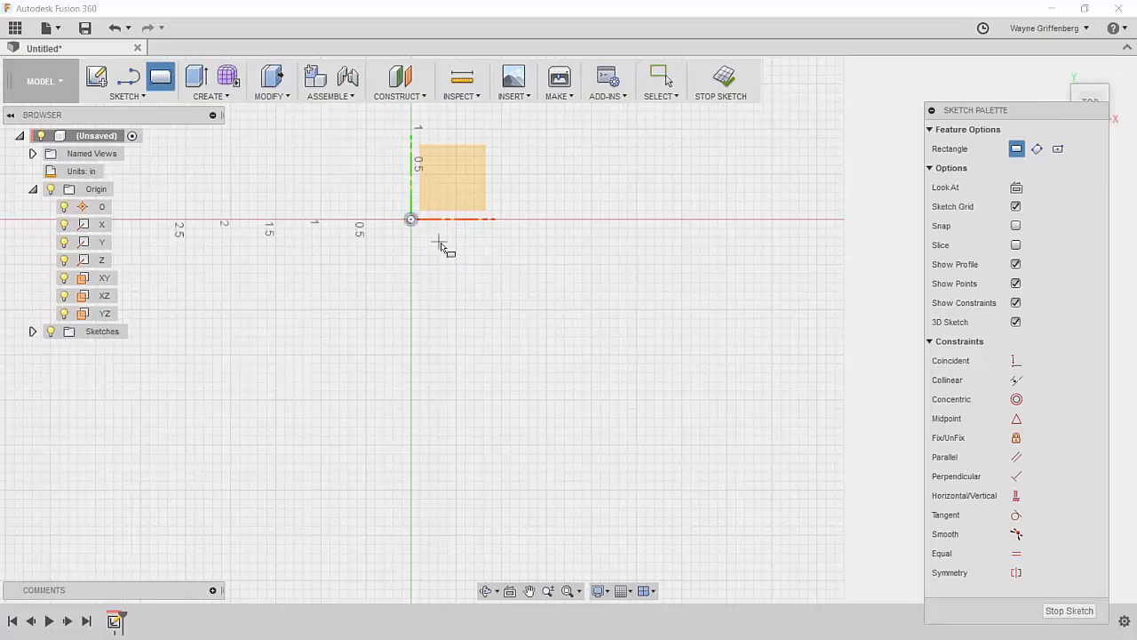
pyautogui.click(411, 220)
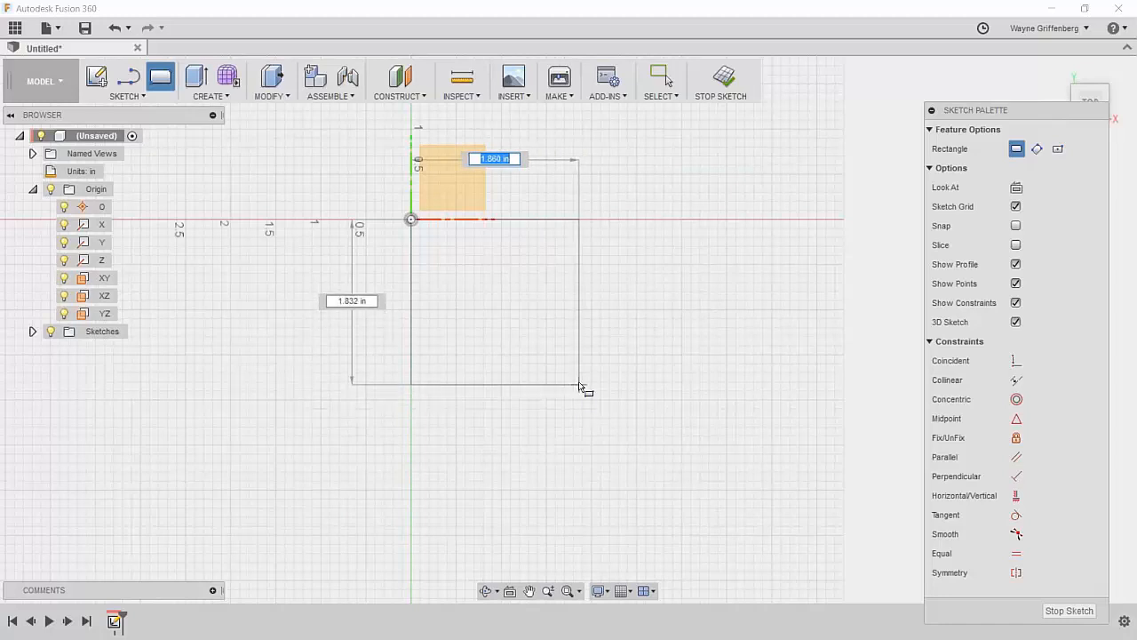
pyautogui.scroll(-5, 560, 374)
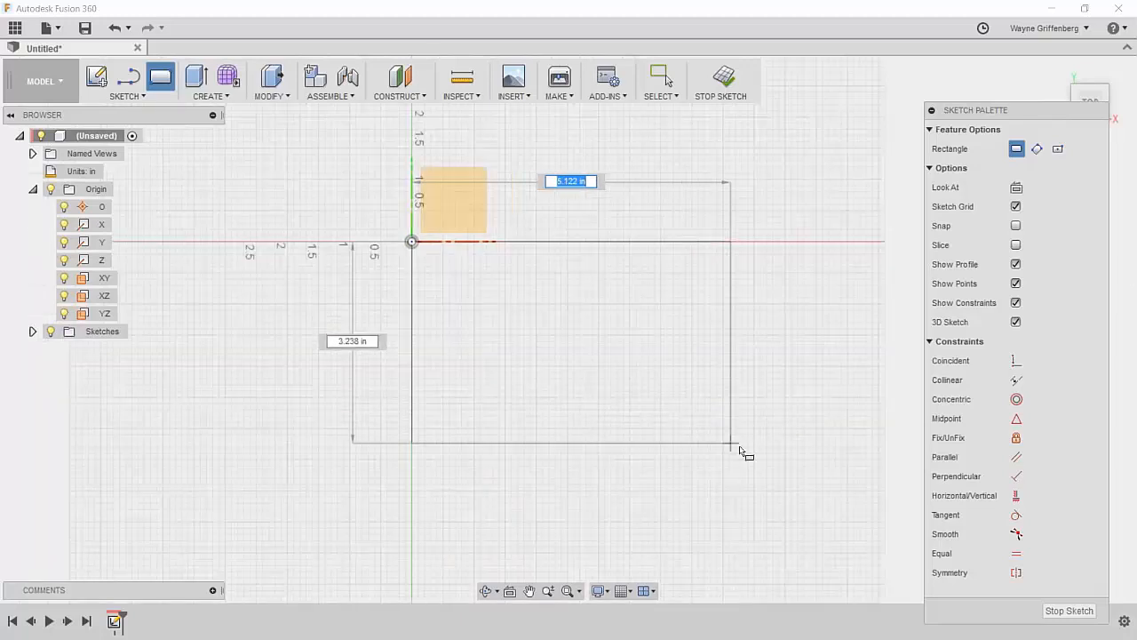
pyautogui.scroll(-2, 805, 478)
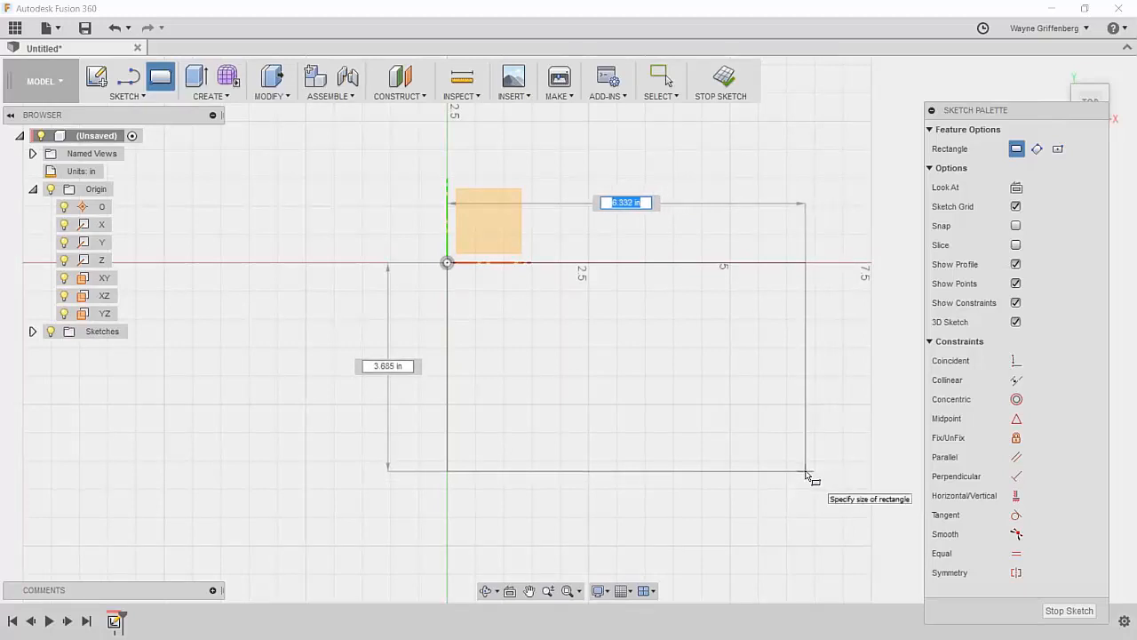
pyautogui.write('6')
pyautogui.press('Tab')
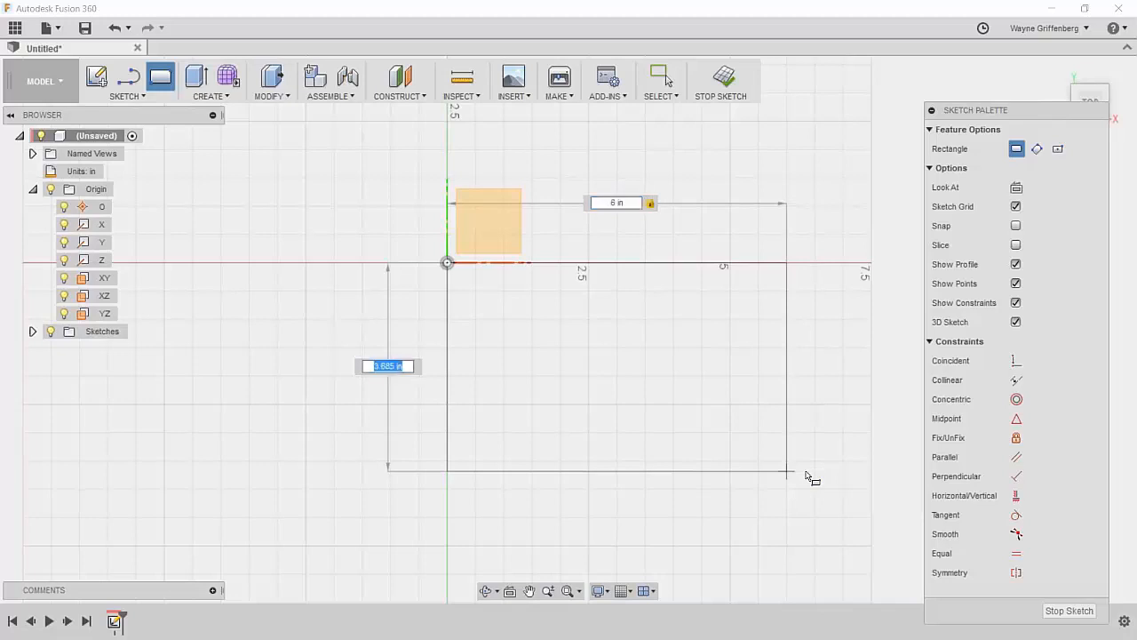
pyautogui.write('5')
pyautogui.press('Tab')
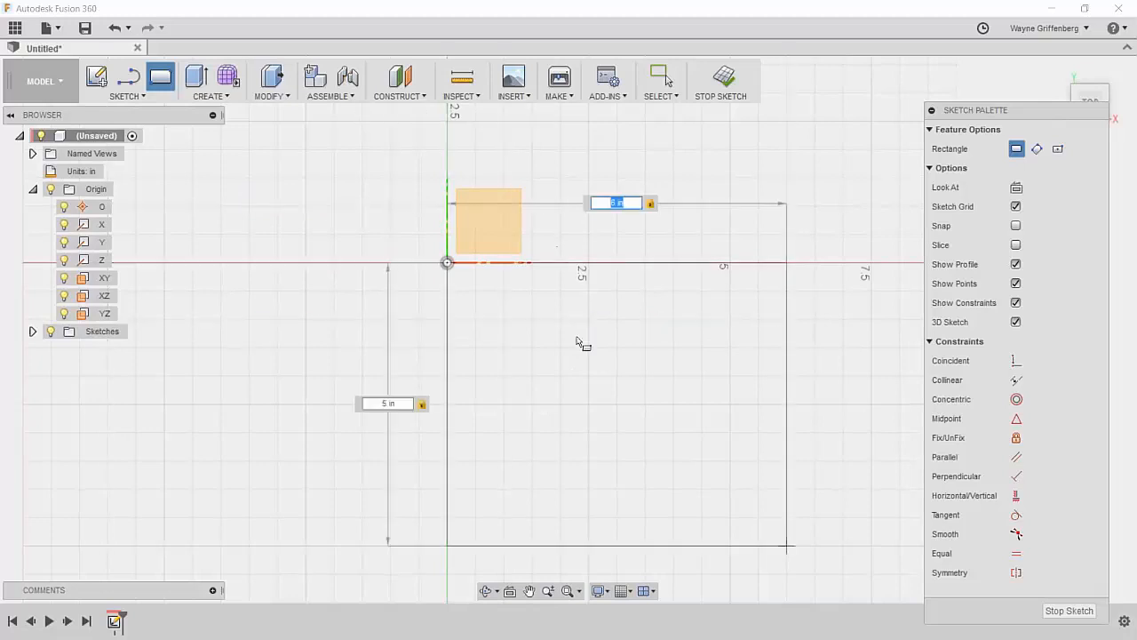
pyautogui.click(641, 415)
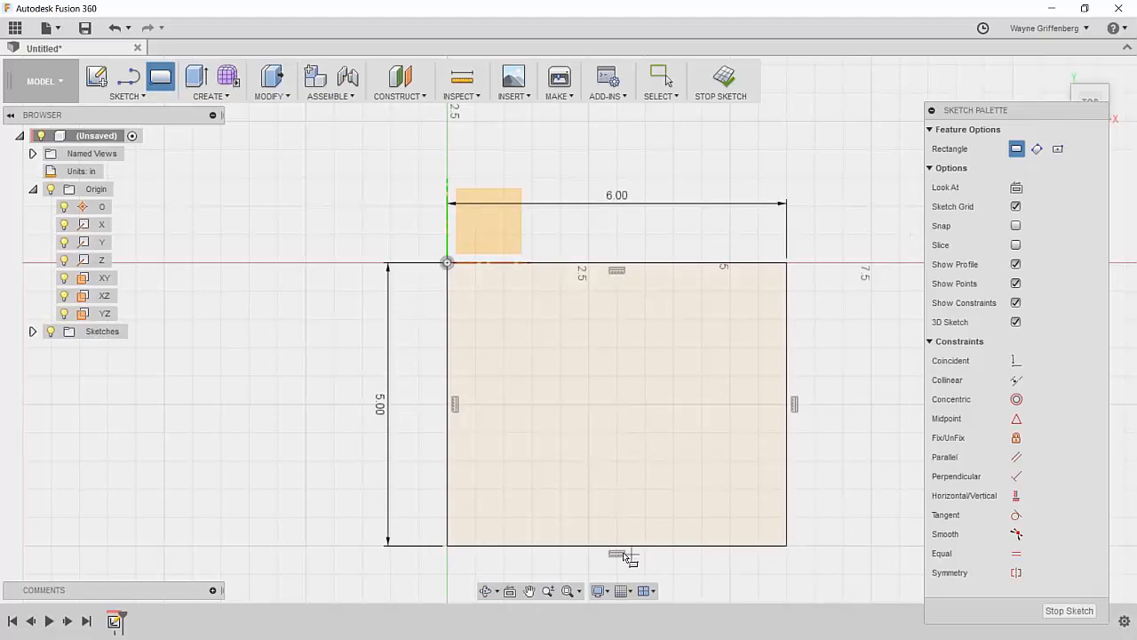
# Step: Leave the Rectangle tool without adding another one, select the rectangle's profile to inspect it and clear the selection
pyautogui.scroll(-2, 311, 272)
pyautogui.scroll(2, 543, 339)
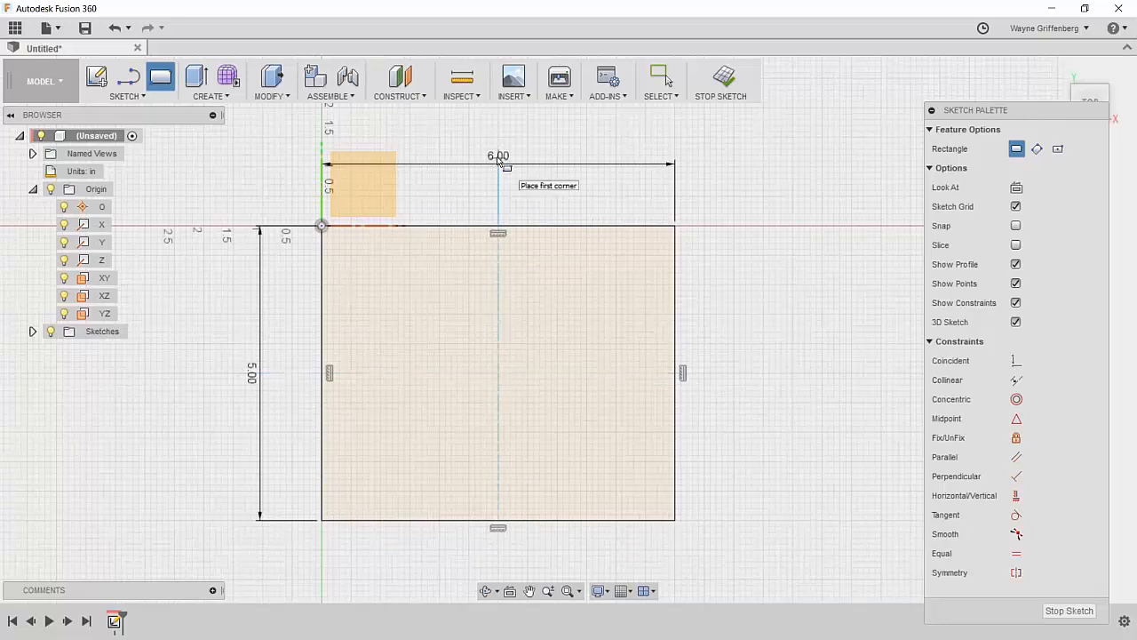
pyautogui.click(712, 278)
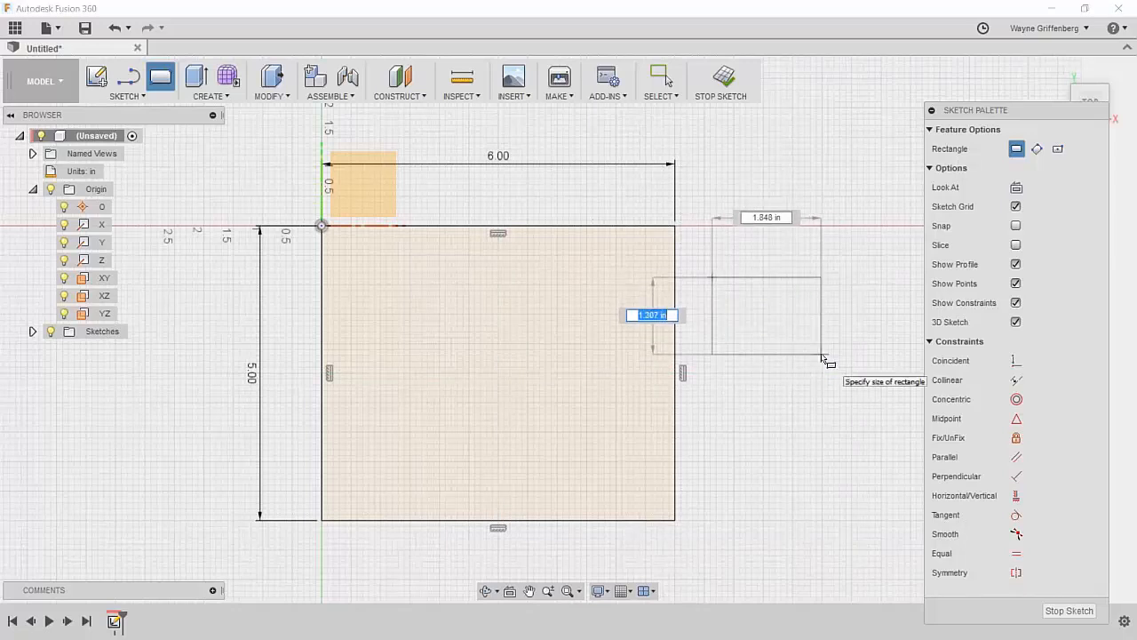
pyautogui.press('Escape')
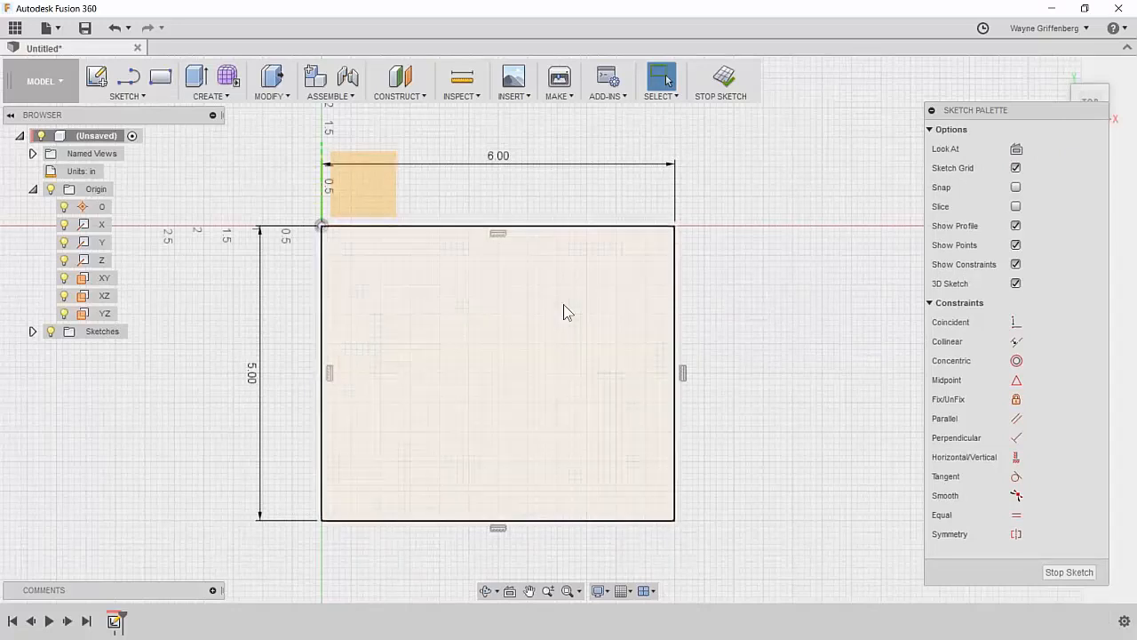
pyautogui.click(460, 333)
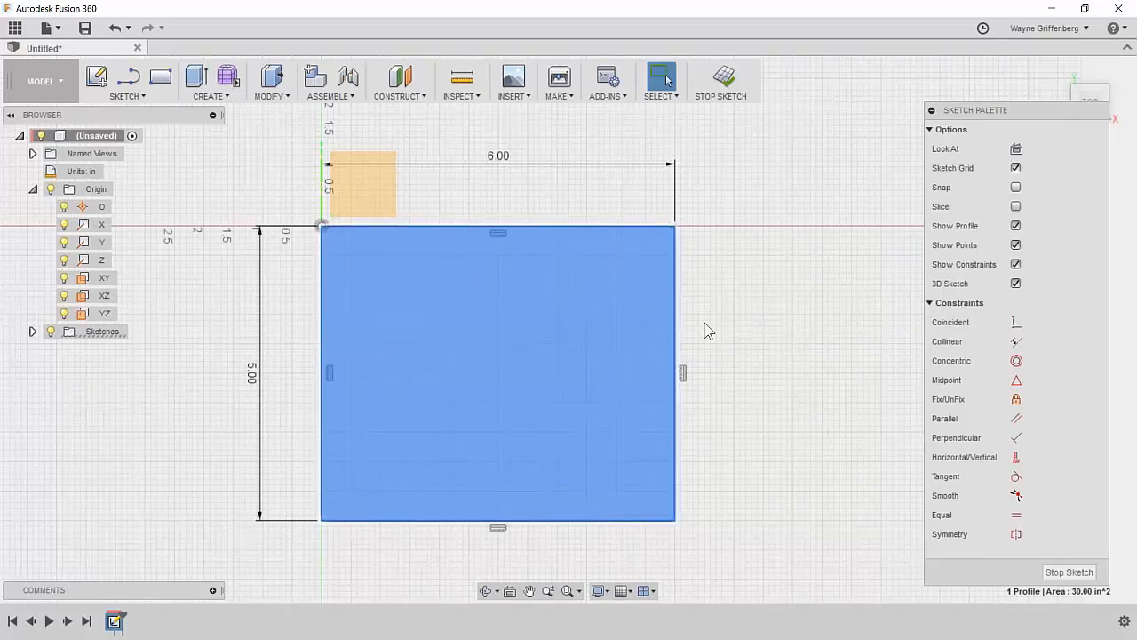
pyautogui.click(726, 329)
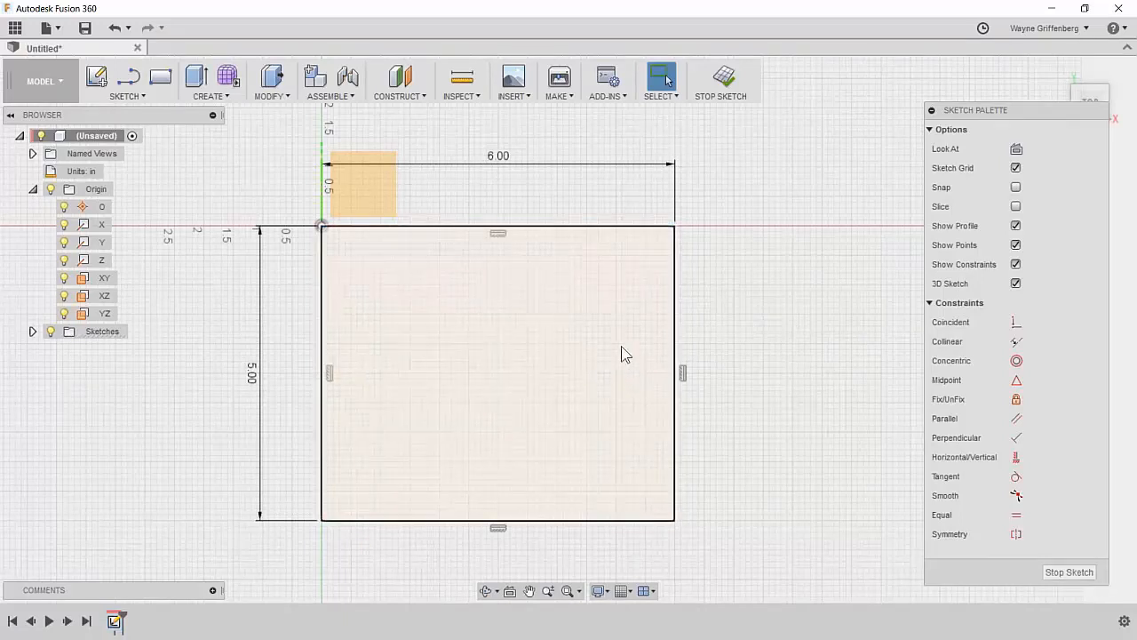
# Step: Extrude the rectangle profile one-sided by -0.5 in as a new body
pyautogui.moveTo(646, 368)
pyautogui.keyDown('shift'); pyautogui.mouseDown(button='middle')
pyautogui.moveTo(642, 325)
pyautogui.moveTo(531, 357)
pyautogui.mouseUp(button='middle'); pyautogui.keyUp('shift')
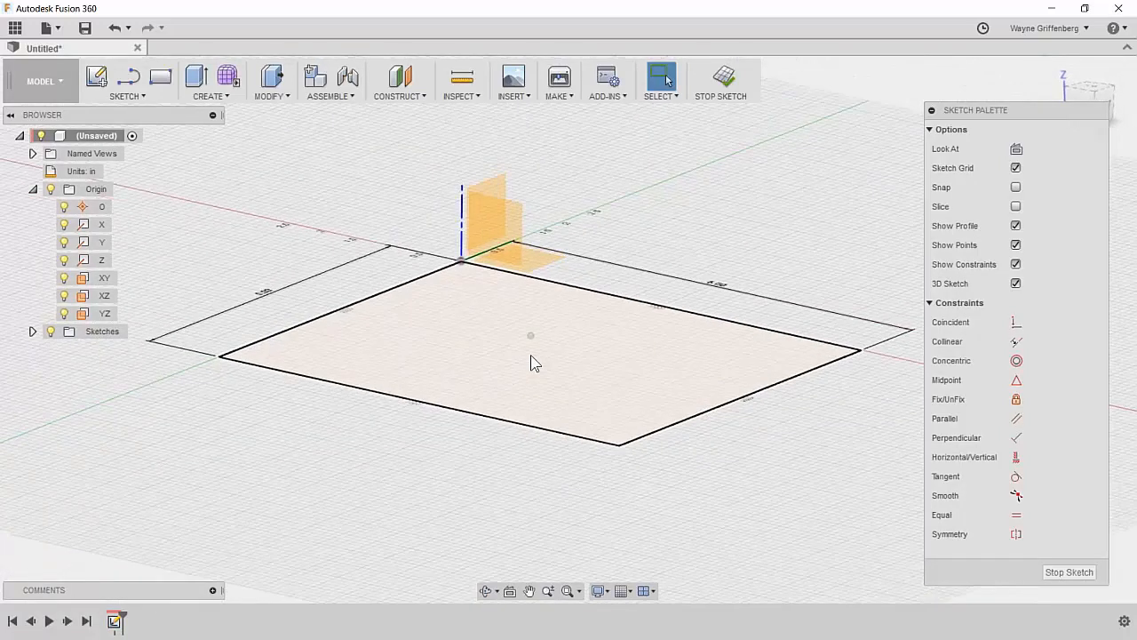
pyautogui.click(196, 79)
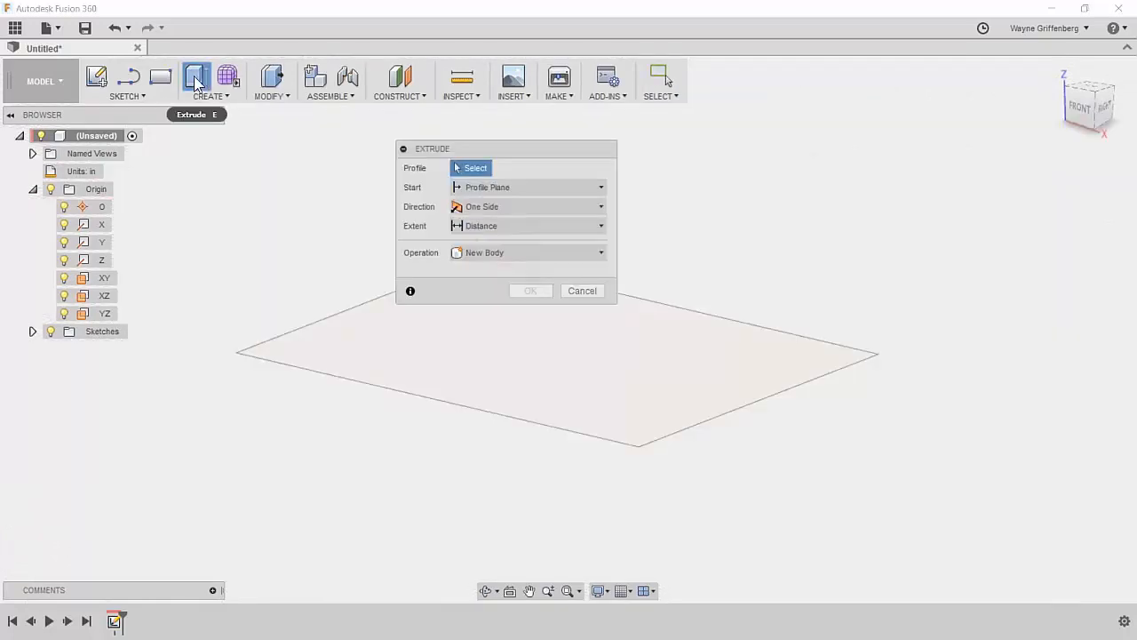
pyautogui.click(576, 366)
pyautogui.moveTo(559, 349); pyautogui.dragTo(622, 462)
pyautogui.moveTo(462, 148); pyautogui.dragTo(902, 109)
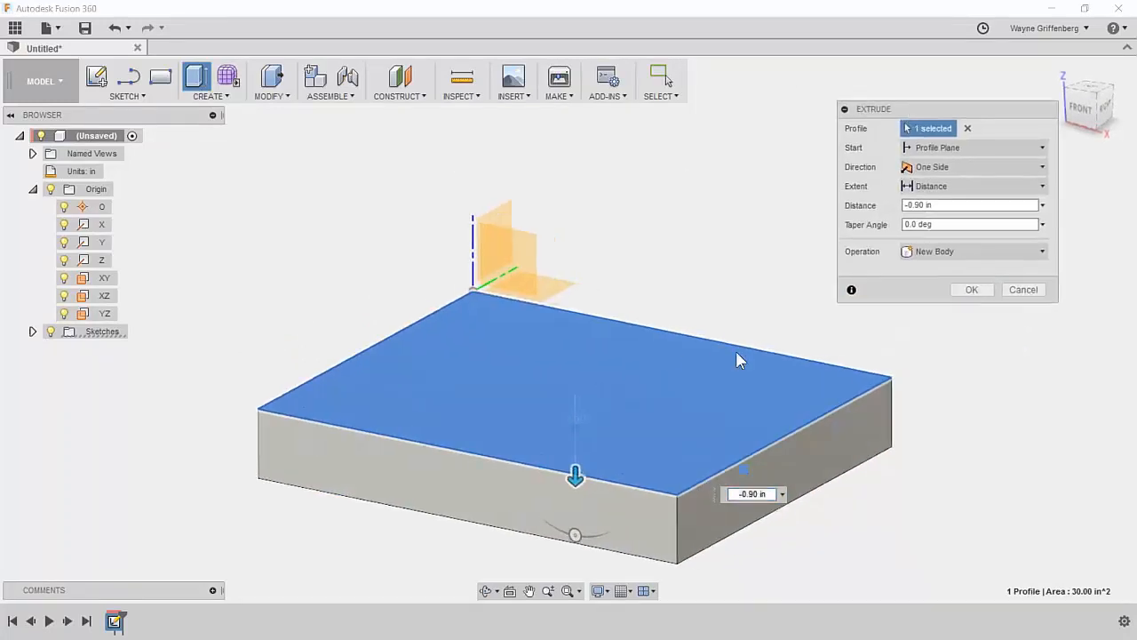
pyautogui.moveTo(551, 450); pyautogui.dragTo(553, 418)
pyautogui.write('-0.5')
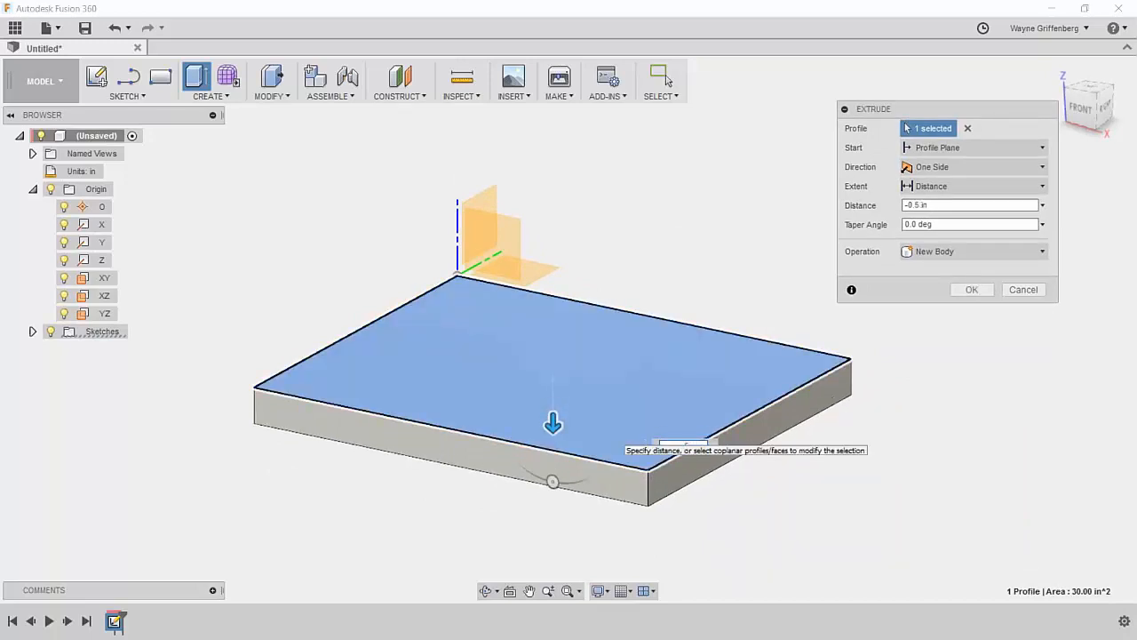
pyautogui.press('Return')
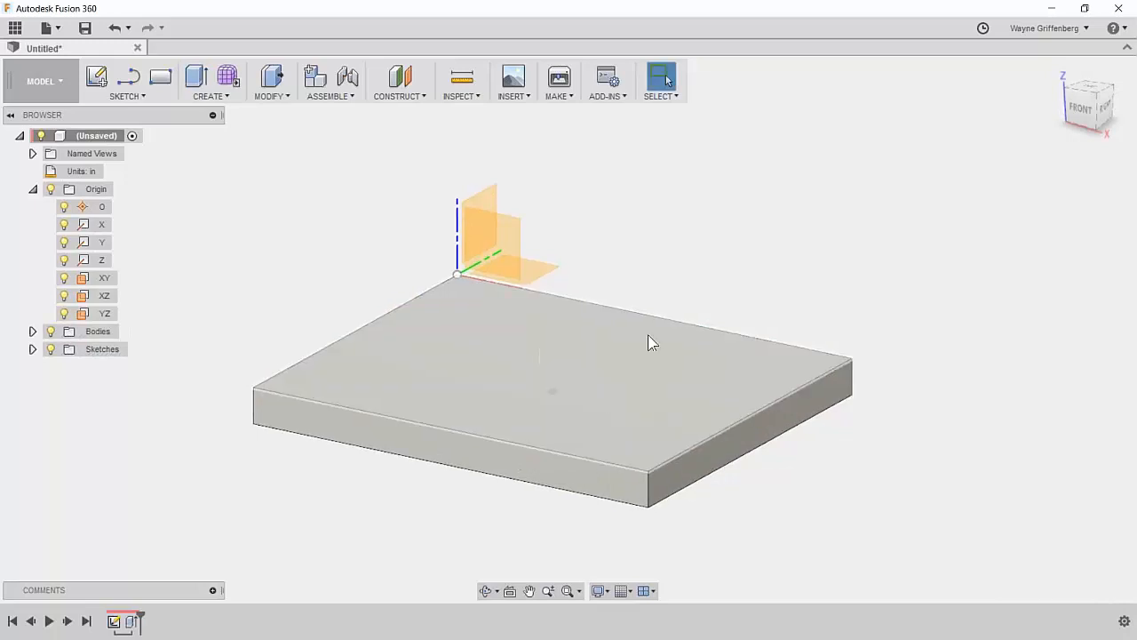
# Step: Expand the Sketches and Bodies folders and inspect the extruded plate from several angles
pyautogui.click(32, 350)
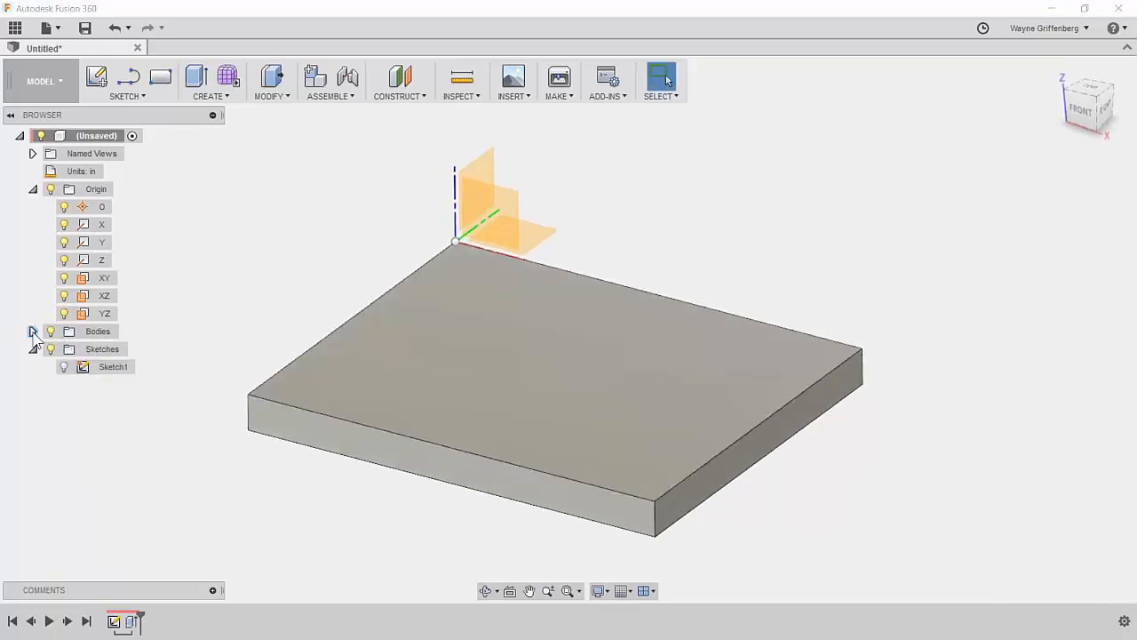
pyautogui.click(33, 331)
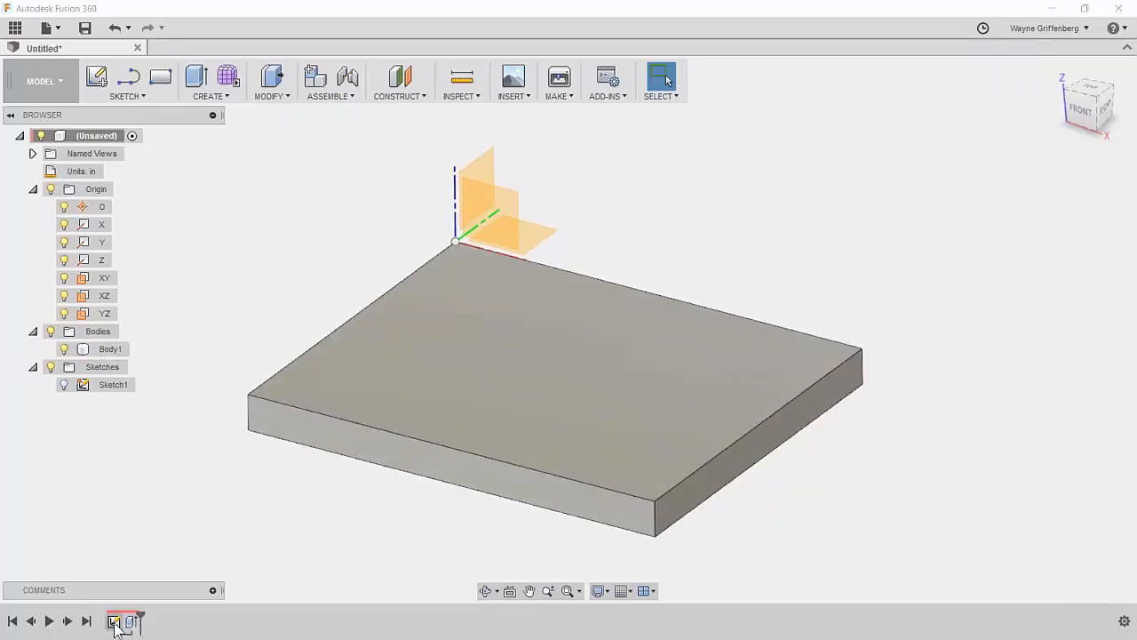
pyautogui.moveTo(139, 615)
pyautogui.mouseDown()
pyautogui.moveTo(121, 615)
pyautogui.moveTo(140, 615)
pyautogui.mouseUp()
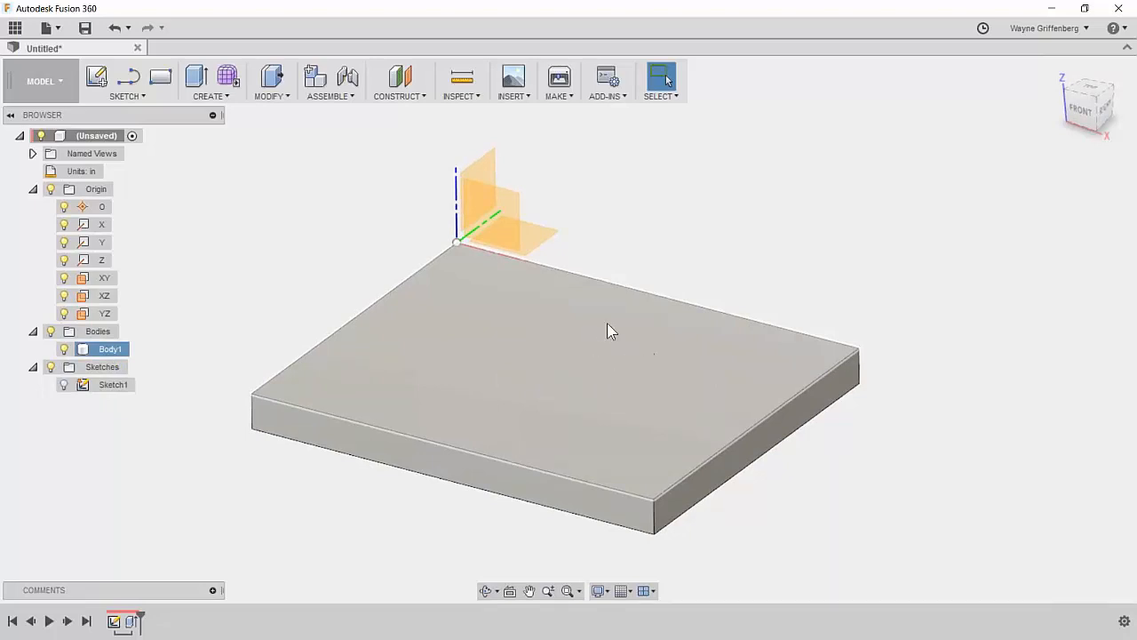
pyautogui.keyDown('shift'); pyautogui.moveTo(608, 324); pyautogui.dragTo(623, 299, button='middle'); pyautogui.keyUp('shift')
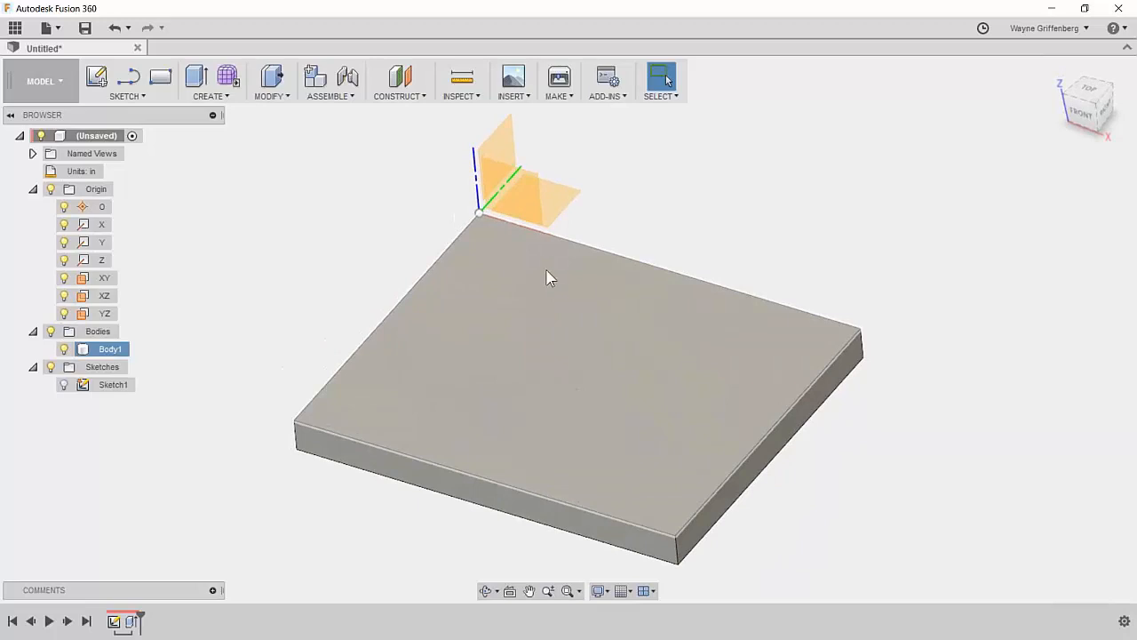
pyautogui.keyDown('shift'); pyautogui.moveTo(698, 325); pyautogui.dragTo(416, 252, button='middle'); pyautogui.keyUp('shift')
pyautogui.keyDown('shift'); pyautogui.moveTo(499, 303); pyautogui.dragTo(561, 376, button='middle'); pyautogui.keyUp('shift')
pyautogui.moveTo(576, 239)
pyautogui.keyDown('shift'); pyautogui.mouseDown(button='middle')
pyautogui.moveTo(510, 270)
pyautogui.moveTo(529, 268)
pyautogui.moveTo(509, 311)
pyautogui.mouseUp(button='middle'); pyautogui.keyUp('shift')
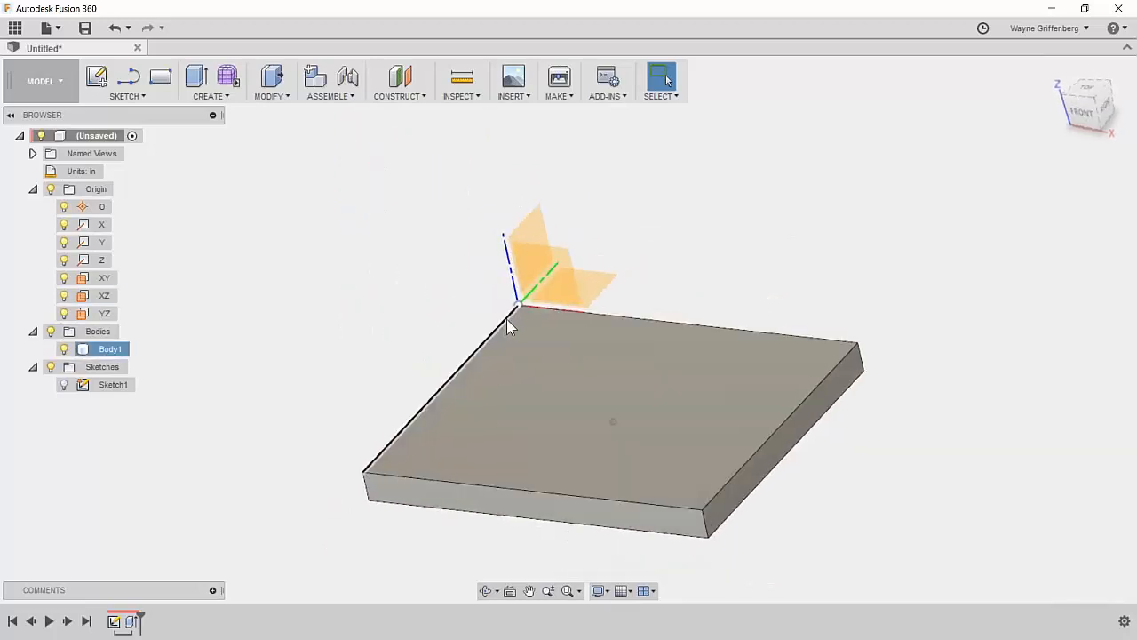
pyautogui.keyDown('shift'); pyautogui.moveTo(625, 370); pyautogui.dragTo(556, 304, button='middle'); pyautogui.keyUp('shift')
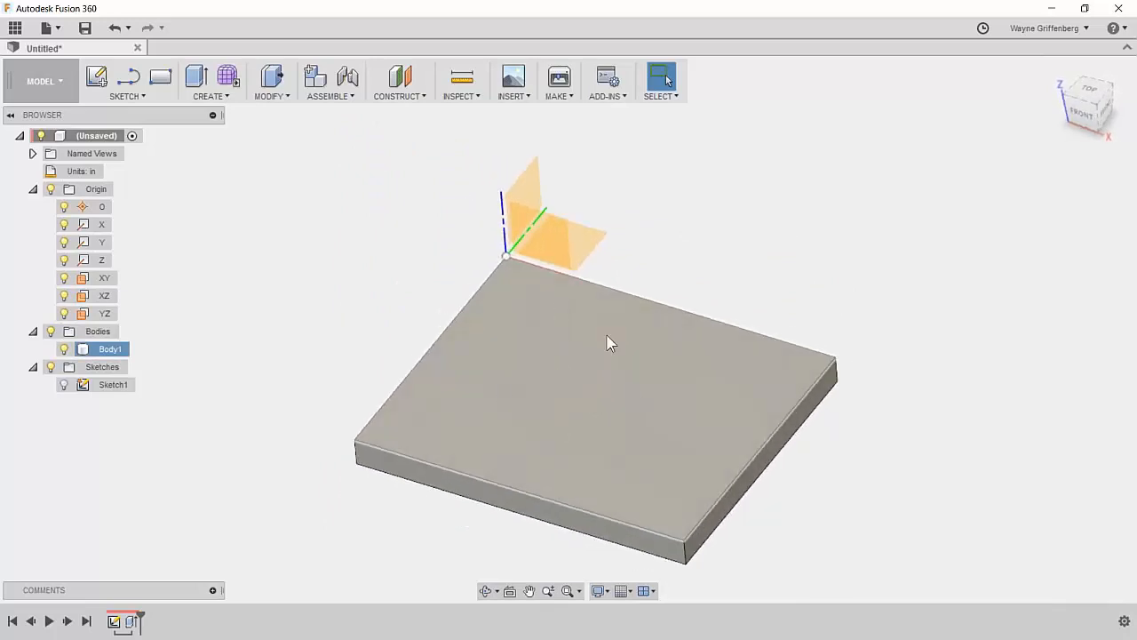
# Step: Create a second sketch on the XY origin plane
pyautogui.click(585, 244)
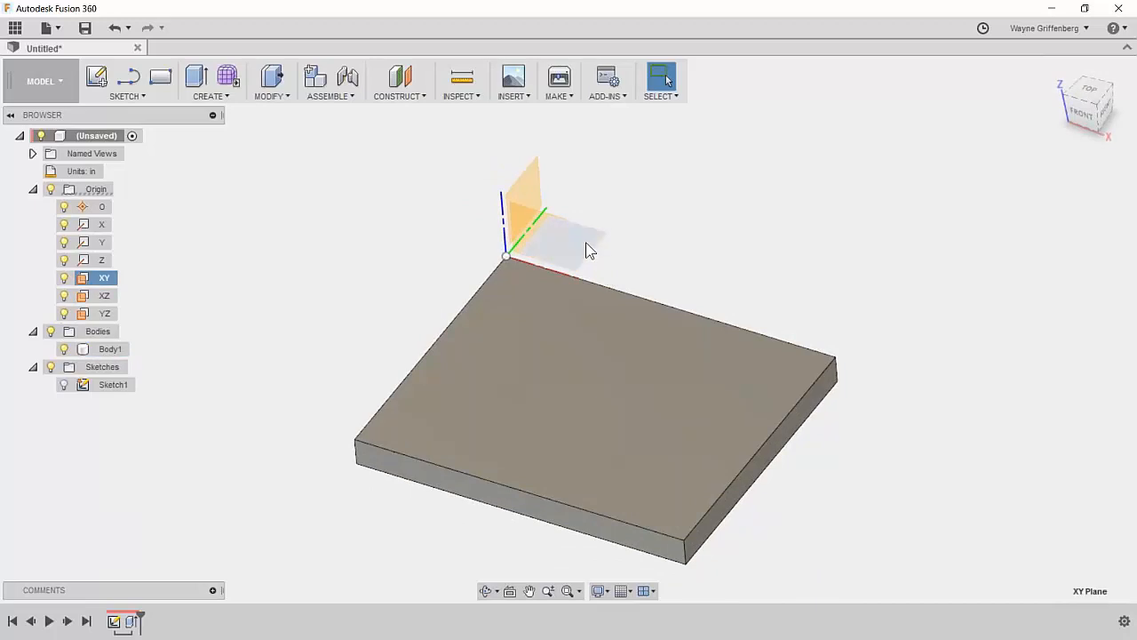
pyautogui.keyDown('shift'); pyautogui.moveTo(585, 243); pyautogui.dragTo(598, 250, button='middle'); pyautogui.keyUp('shift')
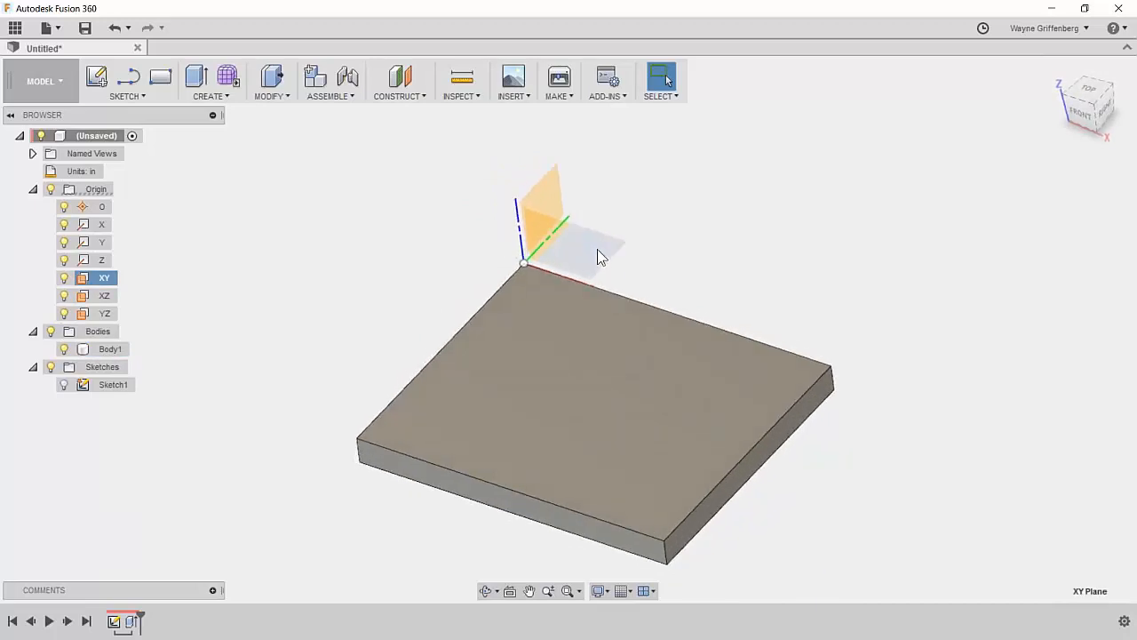
pyautogui.rightClick(597, 249)
pyautogui.click(600, 333)
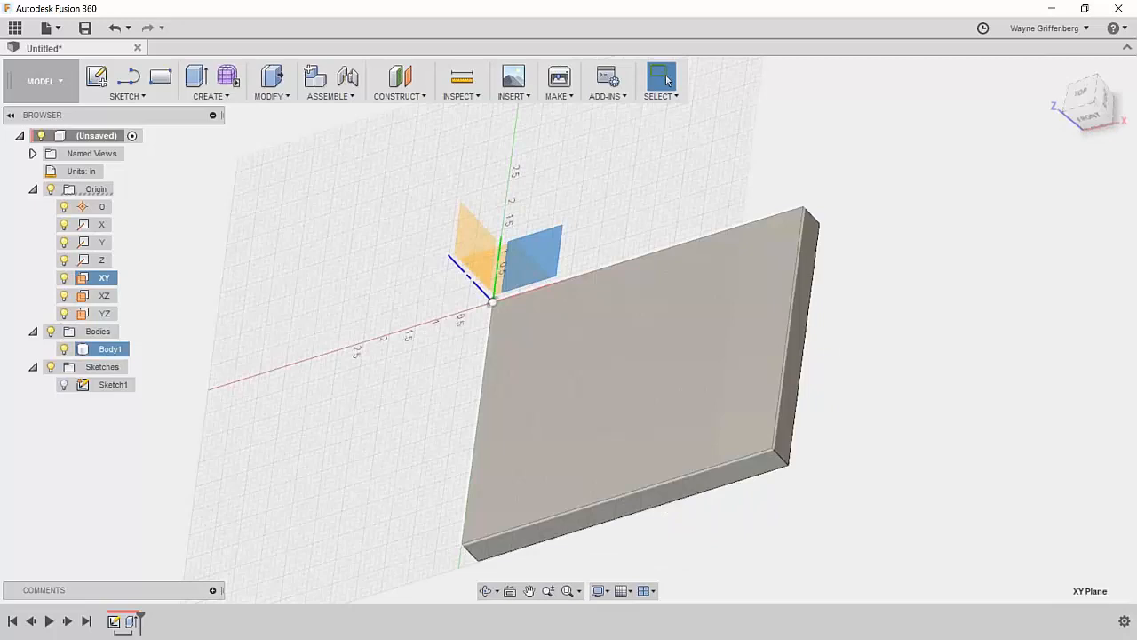
pyautogui.scroll(3, 518, 468)
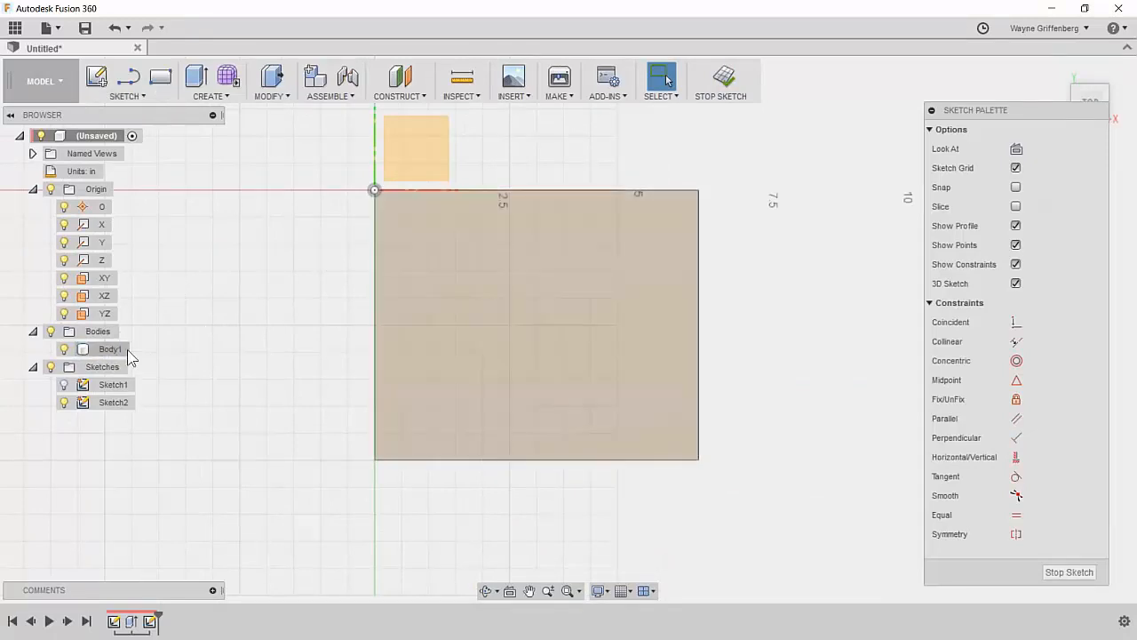
# Step: Hide the solid body and project Sketch1's four rectangle edges into the new sketch, leaving Sketch1 hidden
pyautogui.click(64, 349)
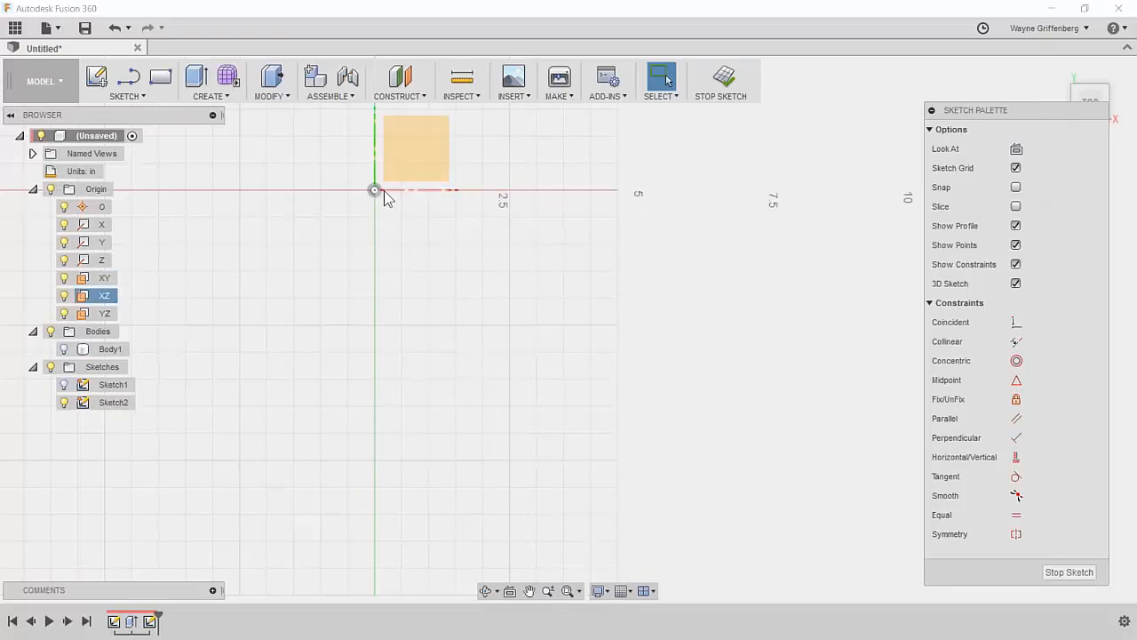
pyautogui.click(63, 385)
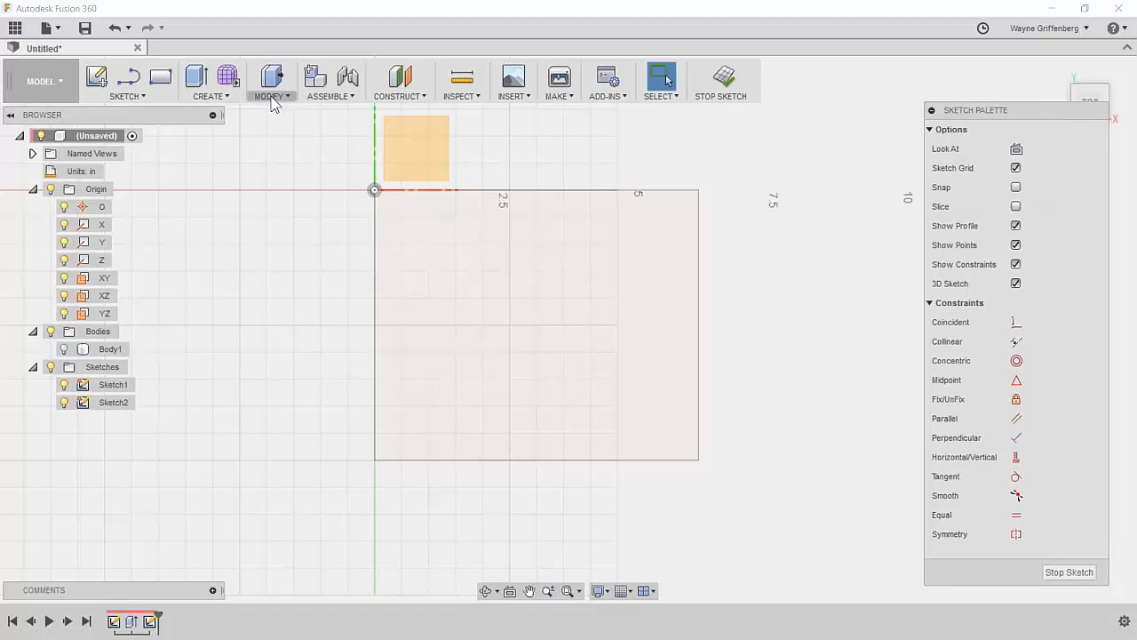
pyautogui.click(142, 96)
pyautogui.moveTo(134, 478)
pyautogui.click(238, 478)
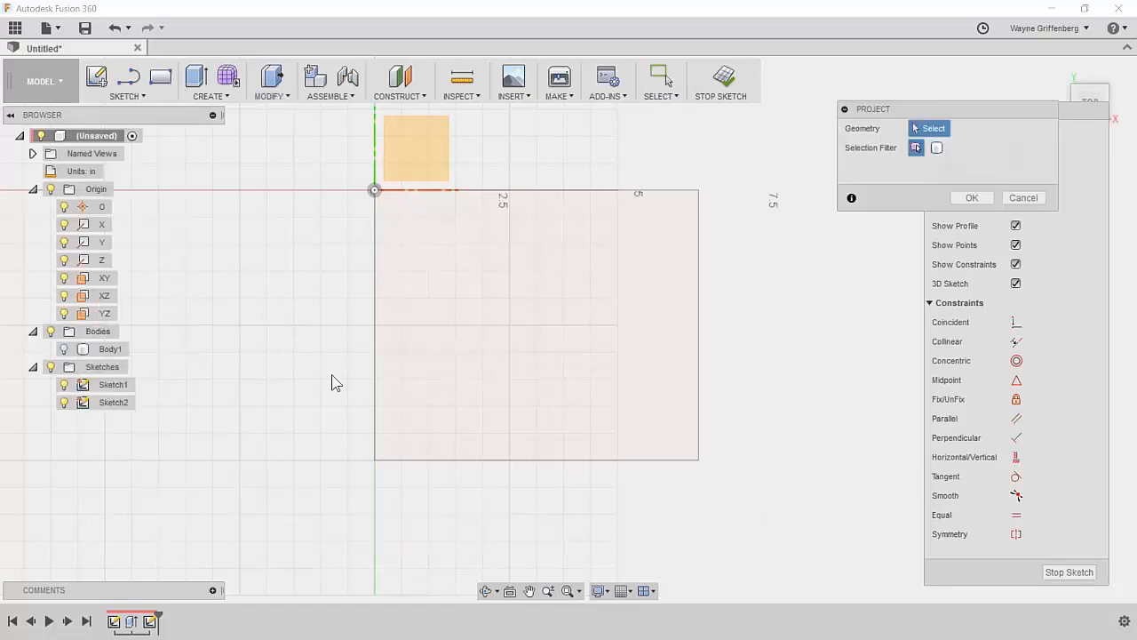
pyautogui.click(375, 370)
pyautogui.click(482, 189)
pyautogui.click(698, 293)
pyautogui.click(527, 460)
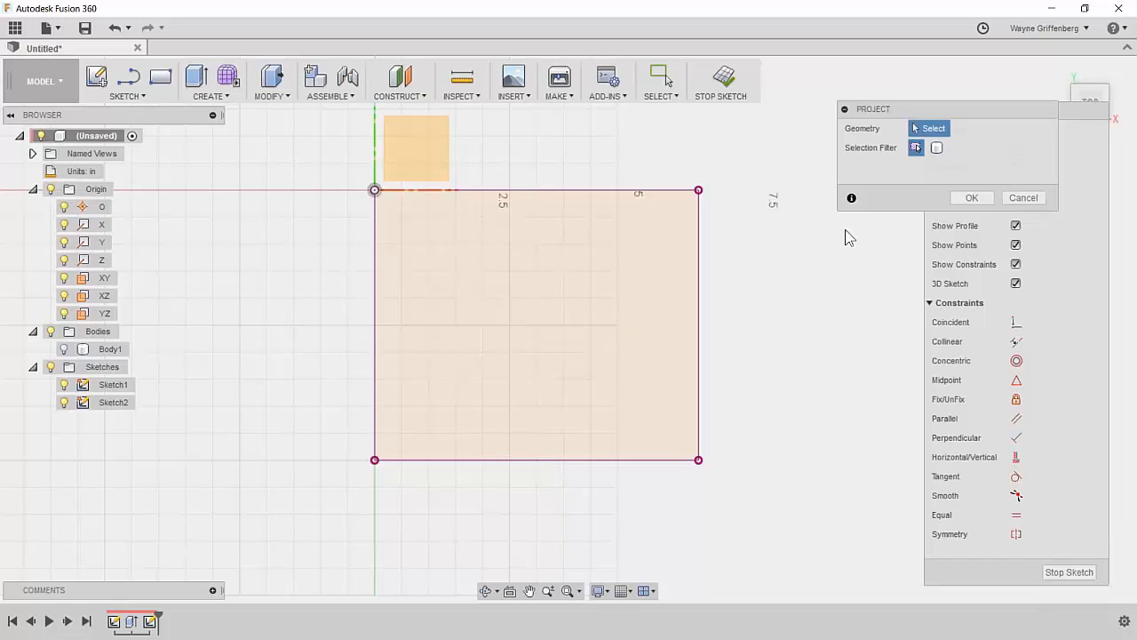
pyautogui.click(972, 198)
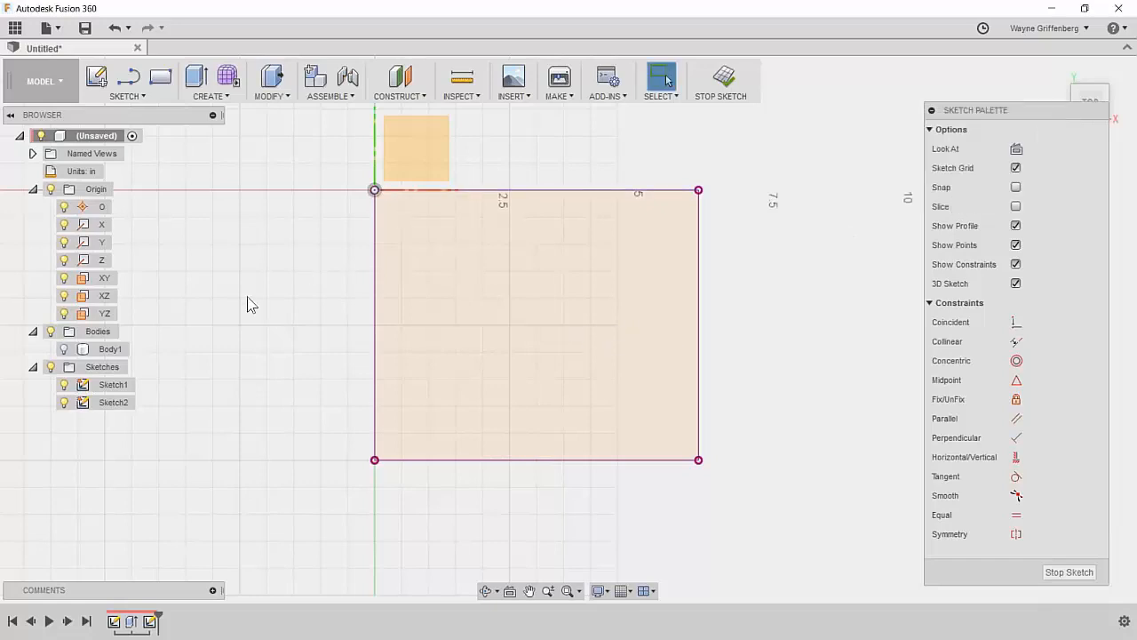
pyautogui.click(69, 384)
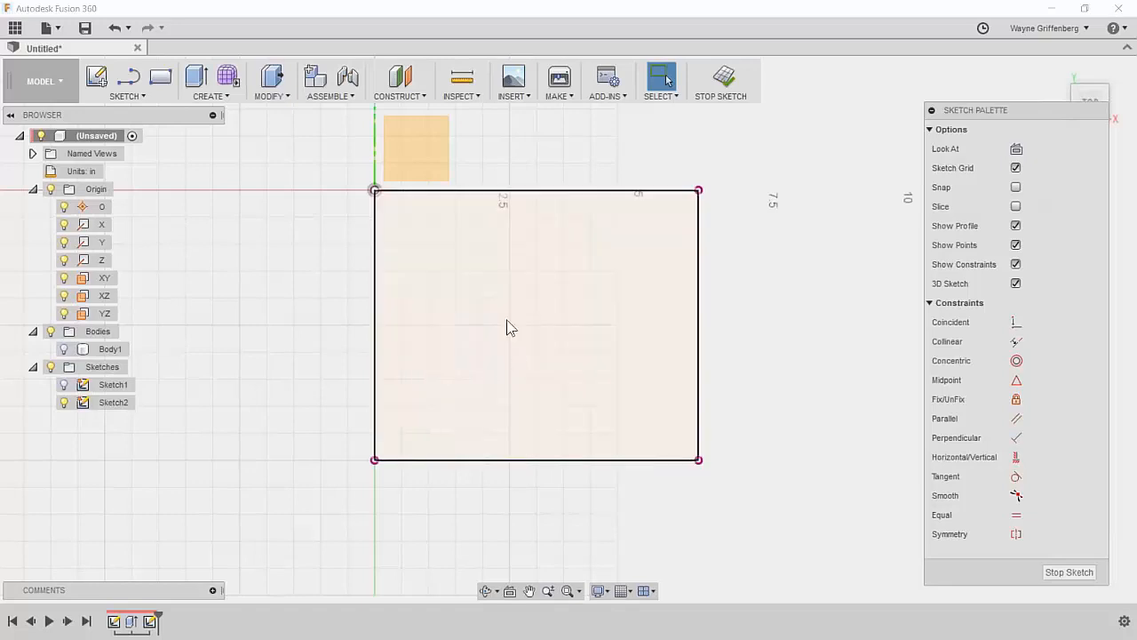
# Step: Draw a vertical and a horizontal line across the projected rectangle, each joining the midpoints of opposite edges
pyautogui.press('l')
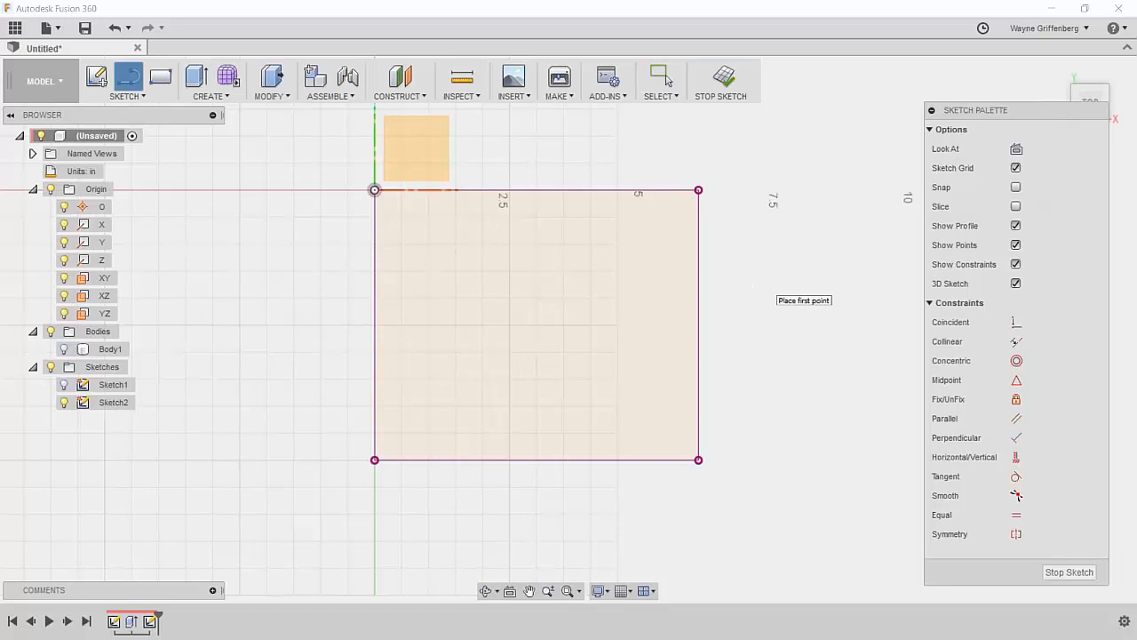
pyautogui.click(130, 81)
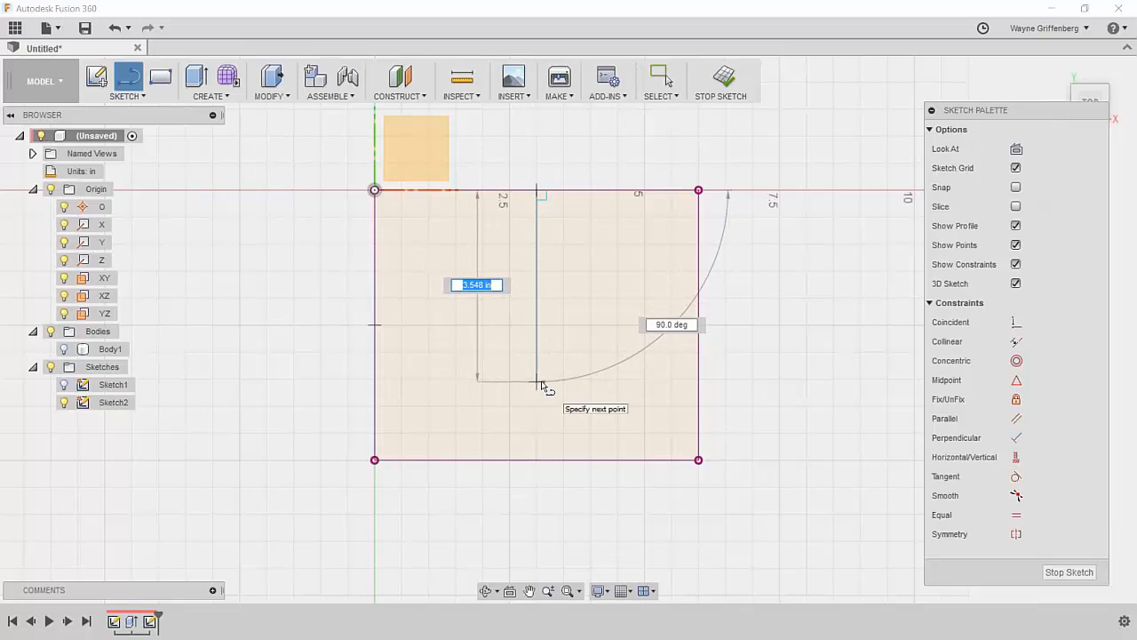
pyautogui.click(538, 460)
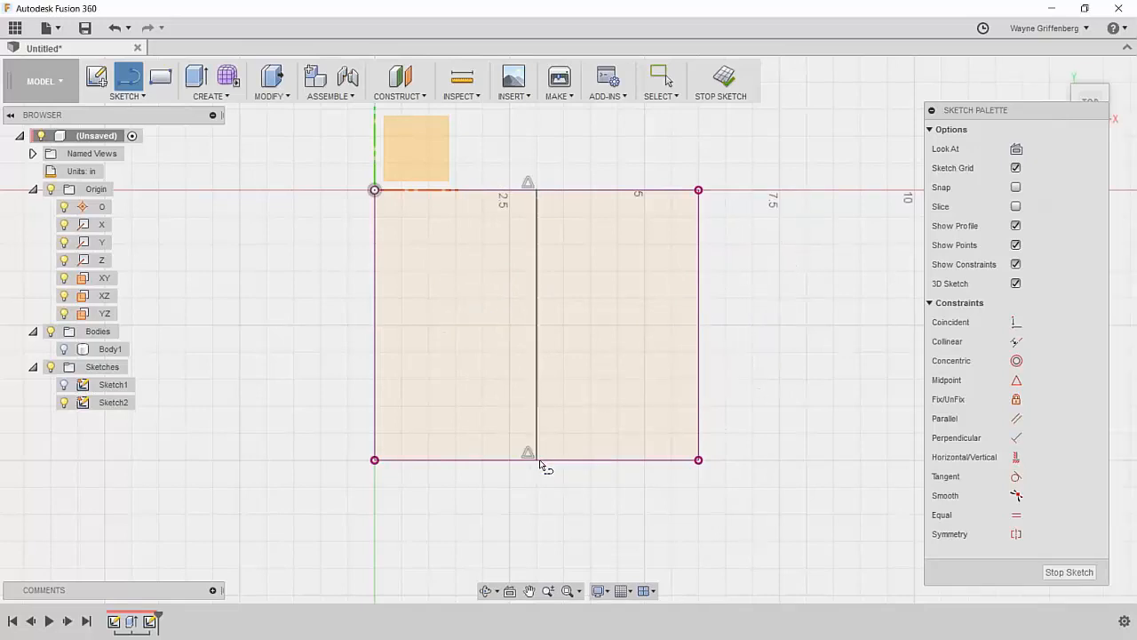
pyautogui.click(375, 325)
pyautogui.click(699, 326)
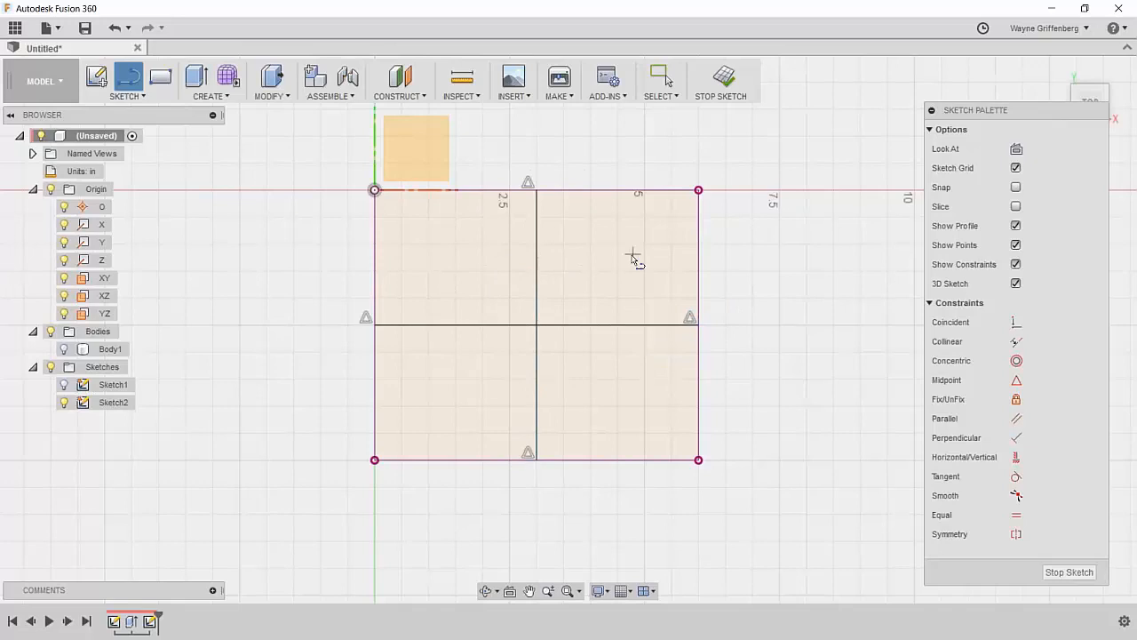
pyautogui.press('Escape')
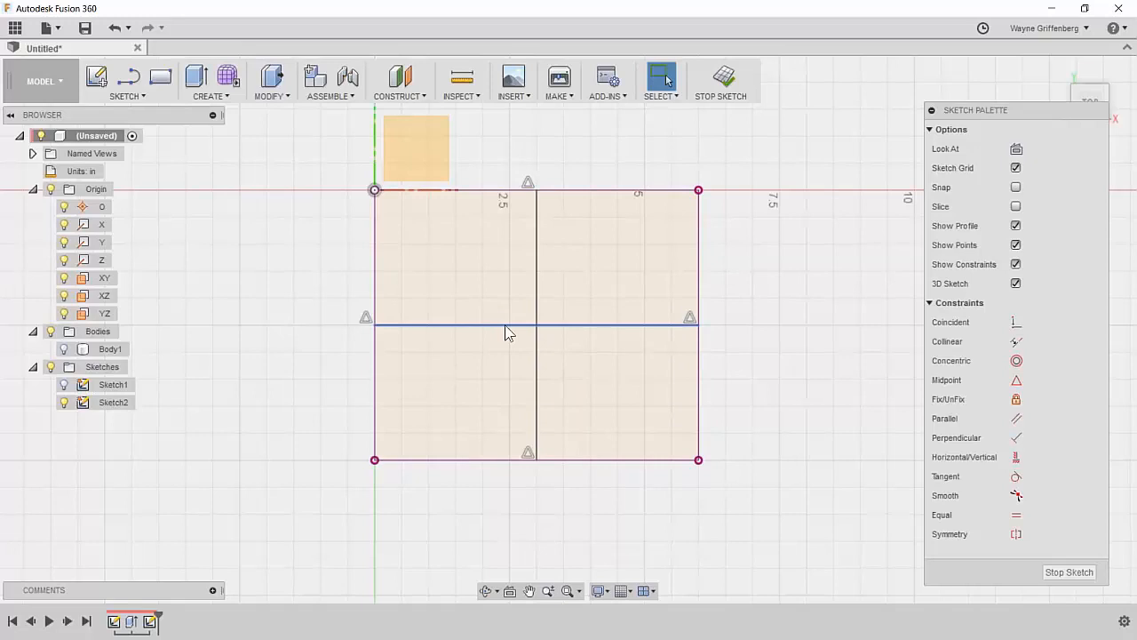
# Step: Convert the horizontal and vertical centre lines to construction geometry
pyautogui.click(505, 326)
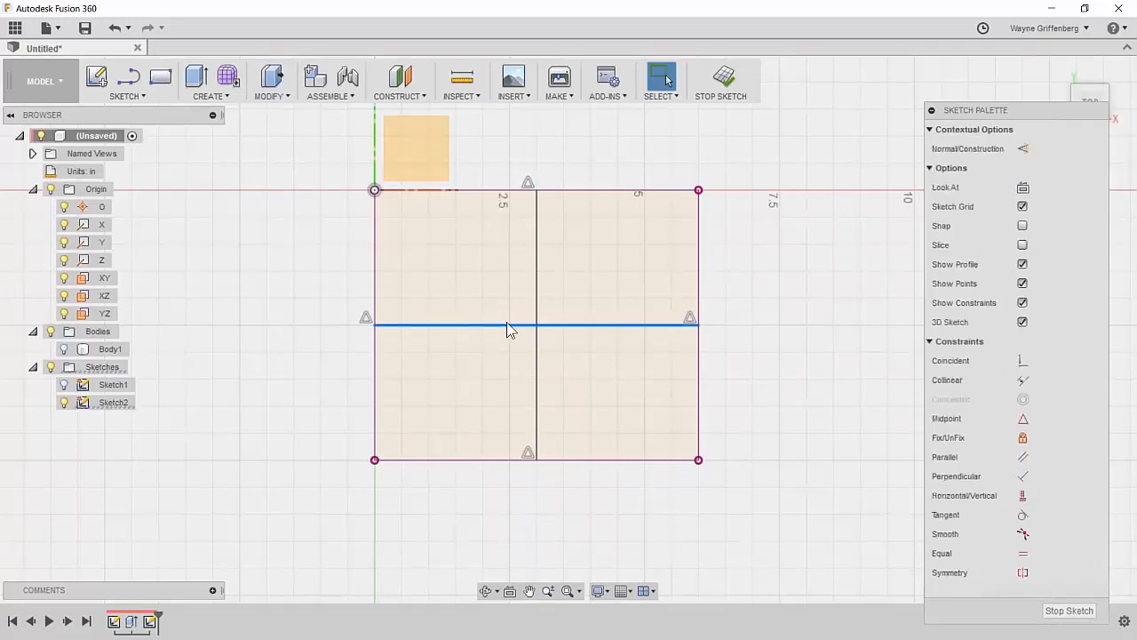
pyautogui.click(1024, 152)
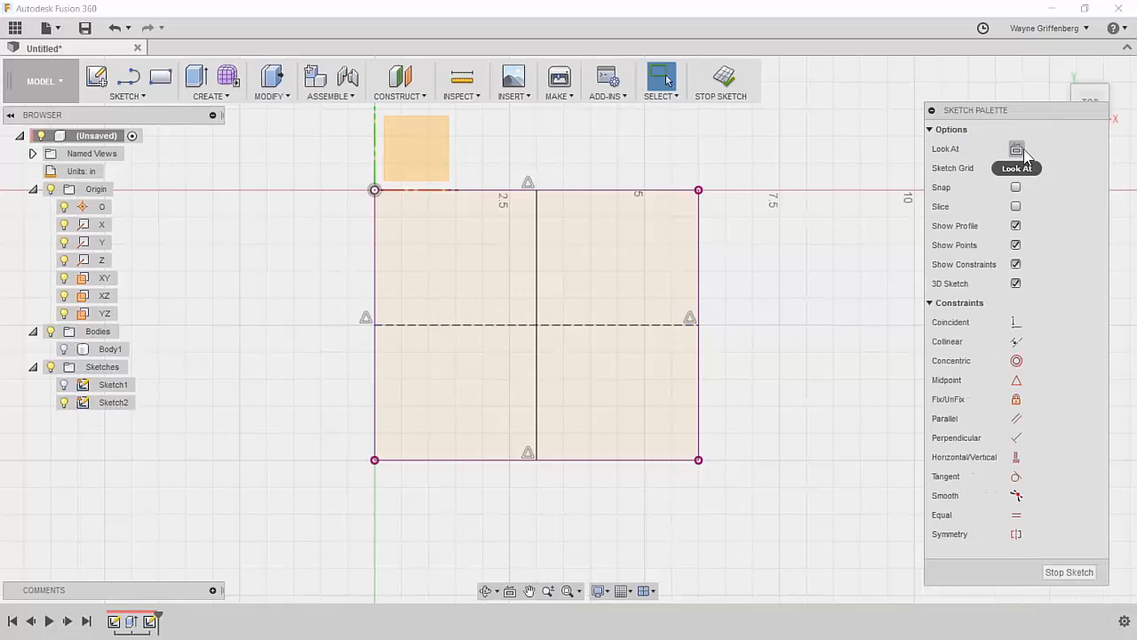
pyautogui.click(536, 278)
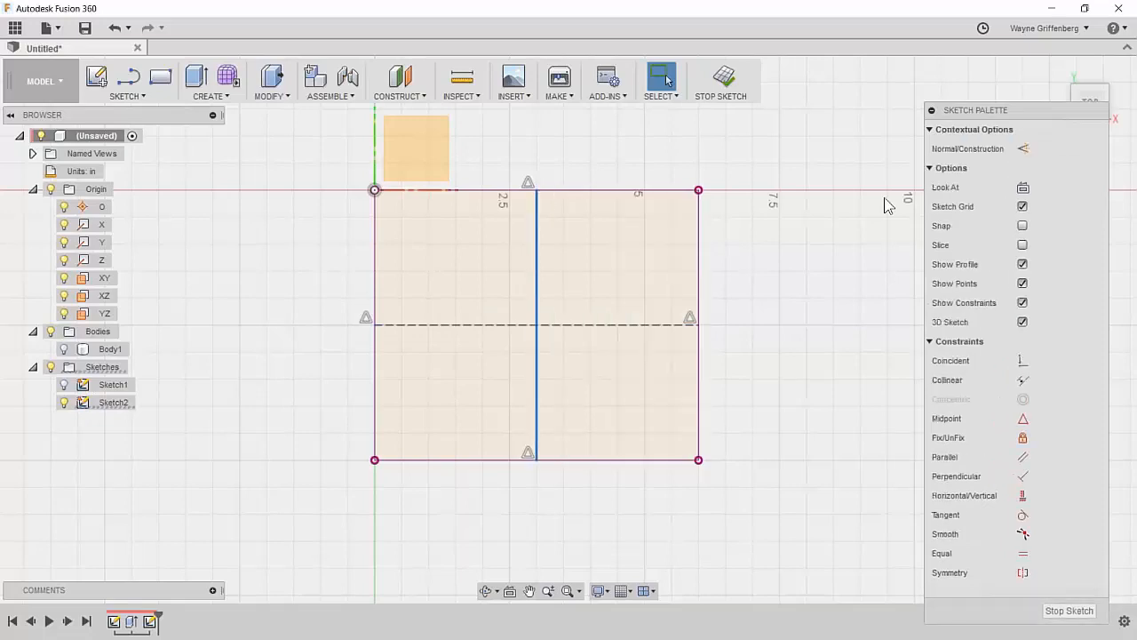
pyautogui.click(1023, 150)
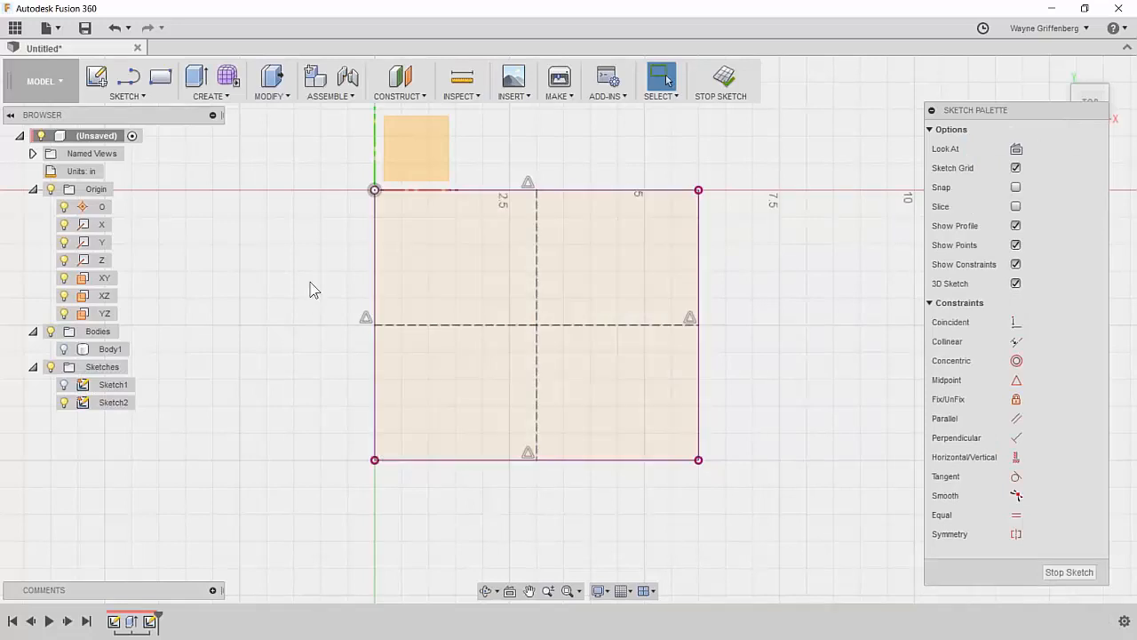
# Step: Sketch a stepped chain of six perpendicular lines in the upper-left quadrant, from the vertical construction line to the horizontal one
pyautogui.scroll(-2, 311, 289)
pyautogui.scroll(5, 306, 204)
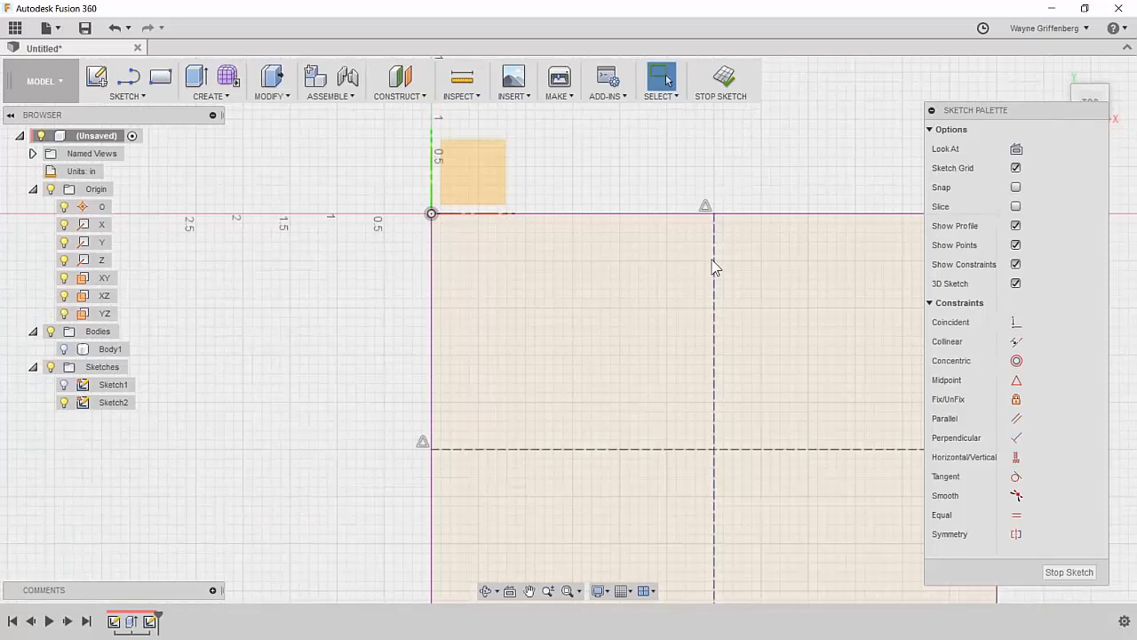
pyautogui.press('l')
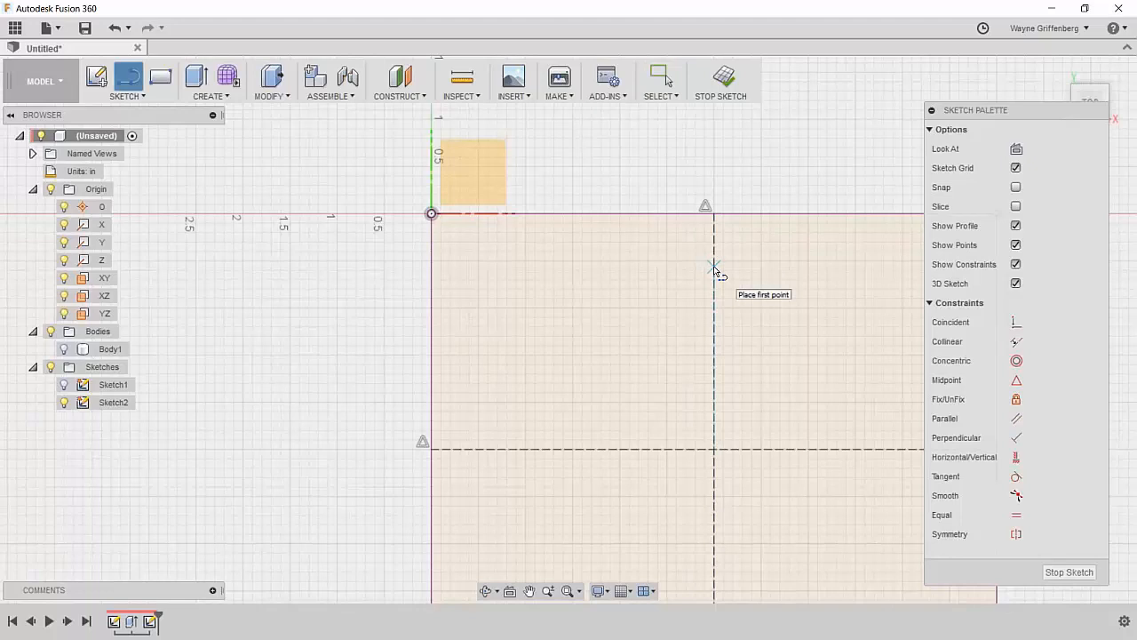
pyautogui.moveTo(715, 268); pyautogui.dragTo(368, 221)
pyautogui.scroll(3, 594, 231)
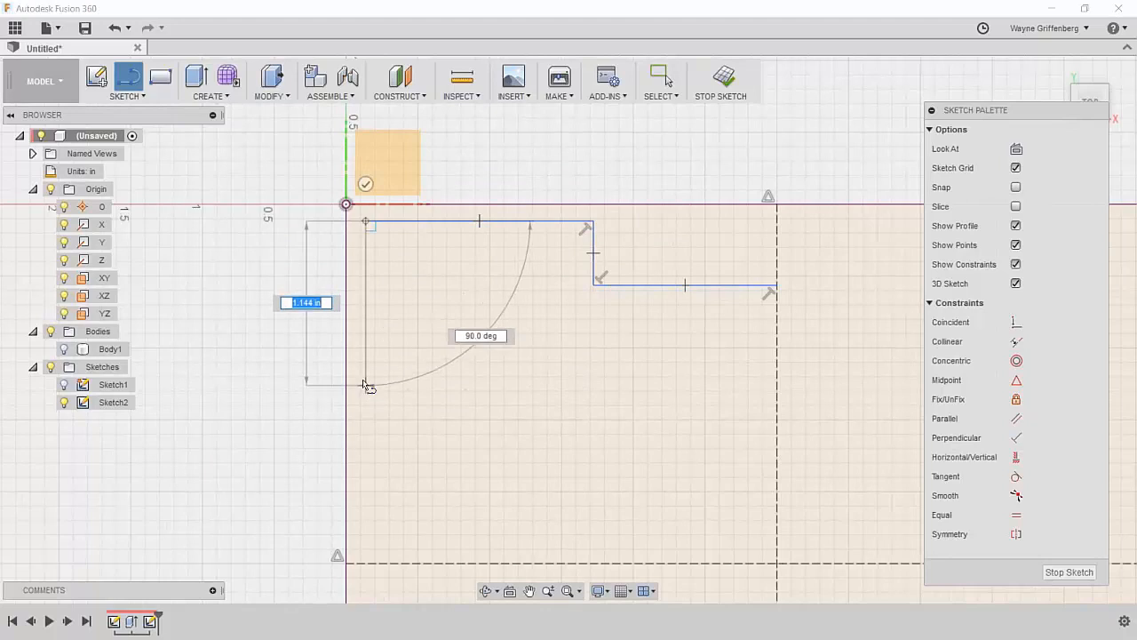
pyautogui.click(366, 356)
pyautogui.click(421, 356)
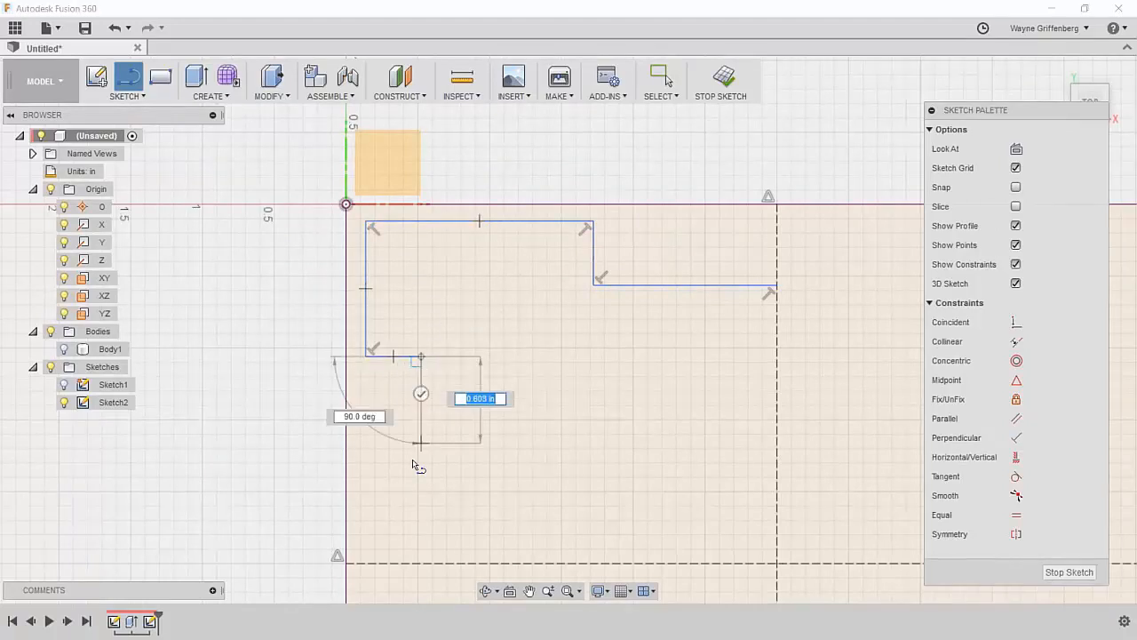
pyautogui.doubleClick(425, 563)
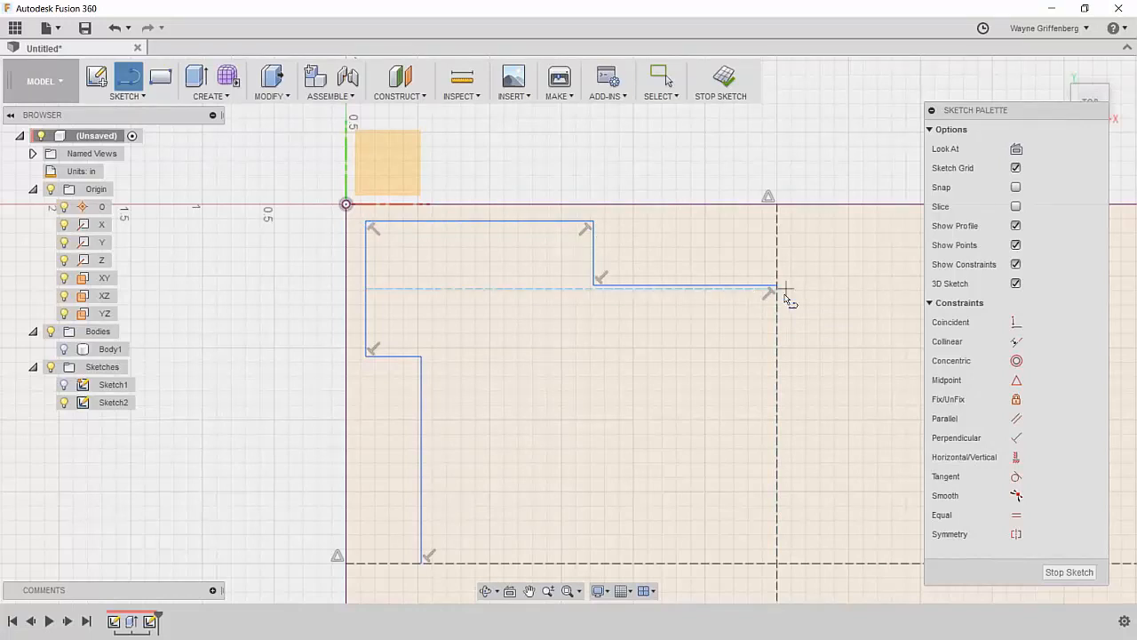
# Step: Finish the line chain and reposition the lower vertical line, the short lower step line and the horizontal line meeting the vertical centre line
pyautogui.press('Escape')
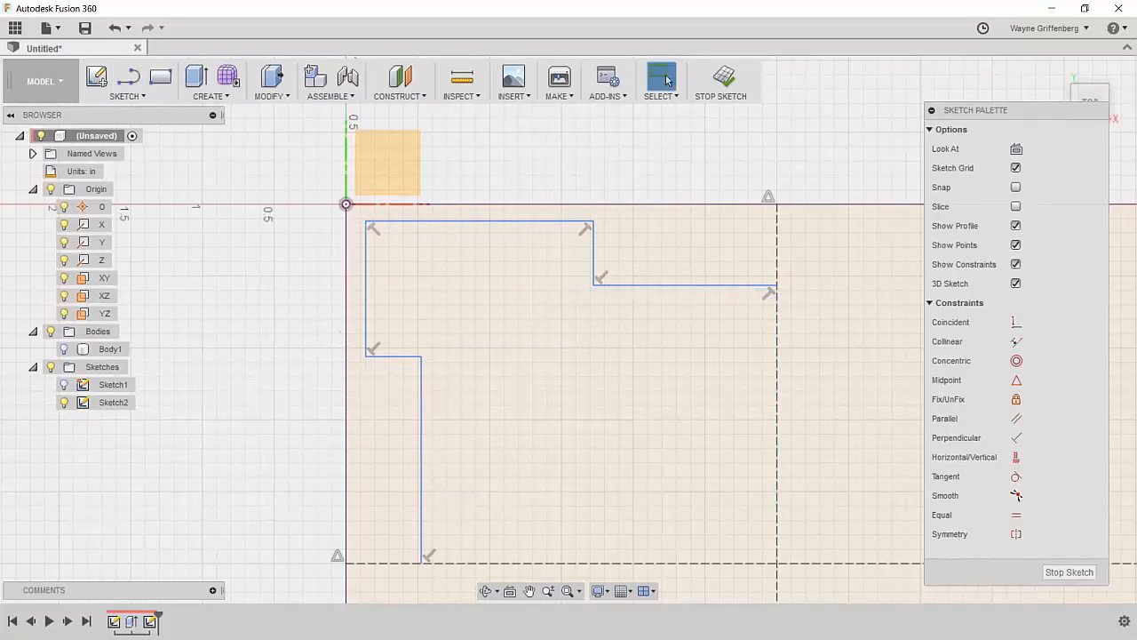
pyautogui.moveTo(424, 381); pyautogui.dragTo(455, 388)
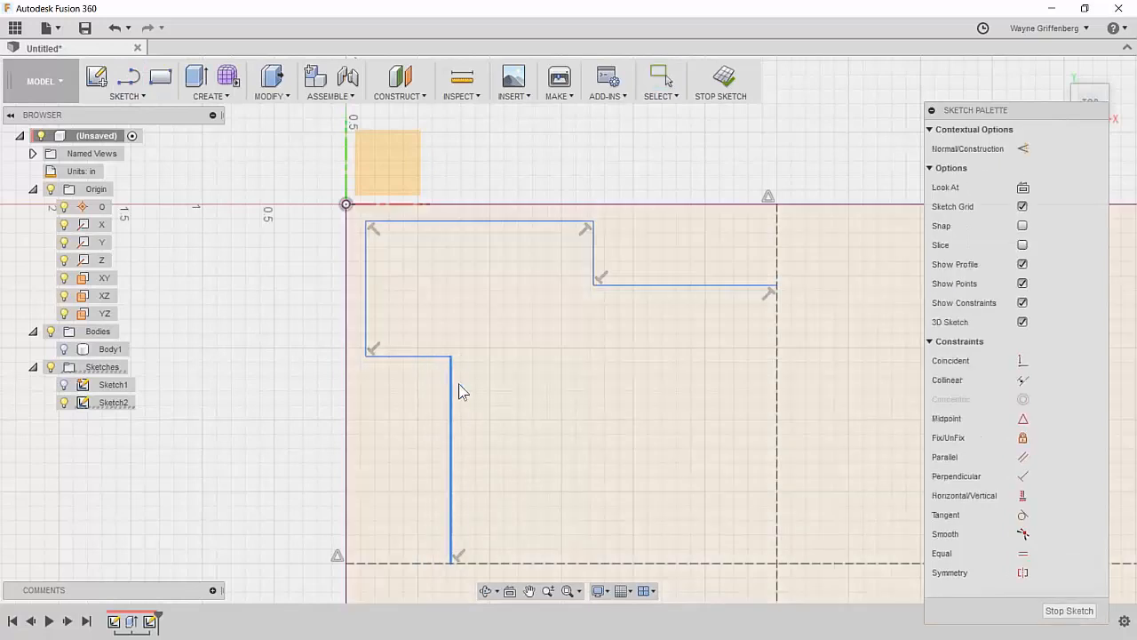
pyautogui.click(399, 358)
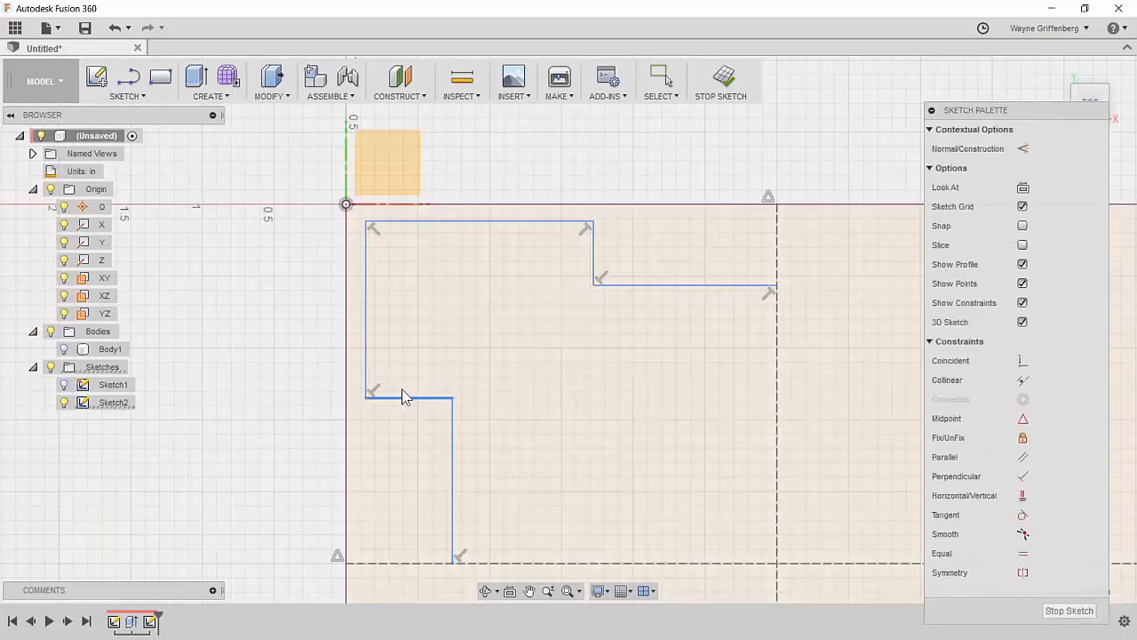
pyautogui.moveTo(408, 353); pyautogui.dragTo(414, 395)
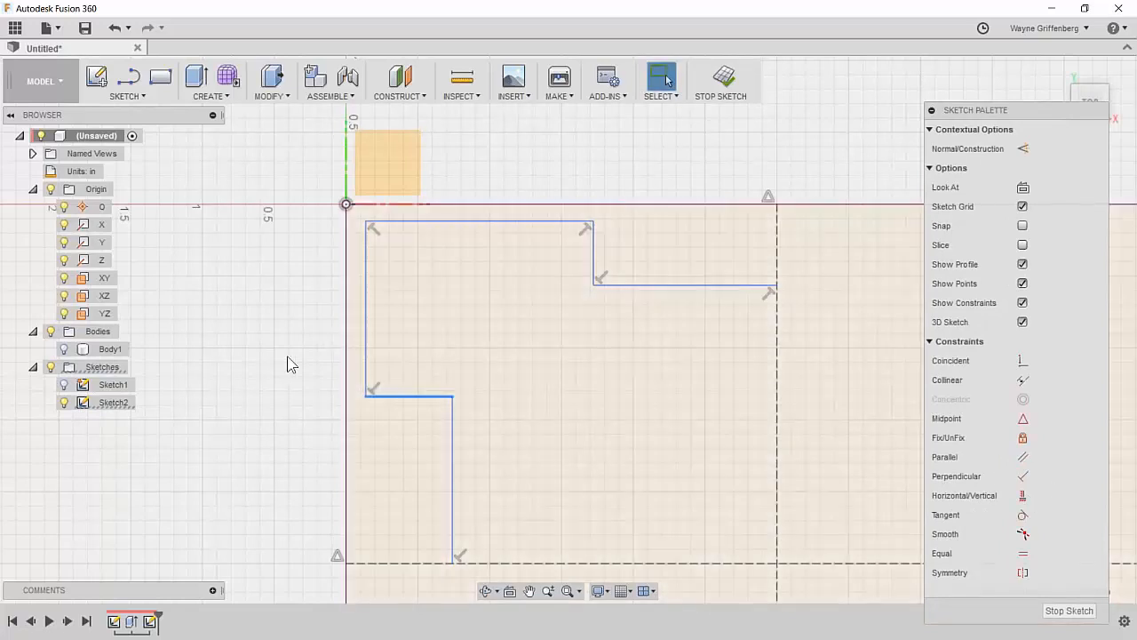
pyautogui.click(438, 299)
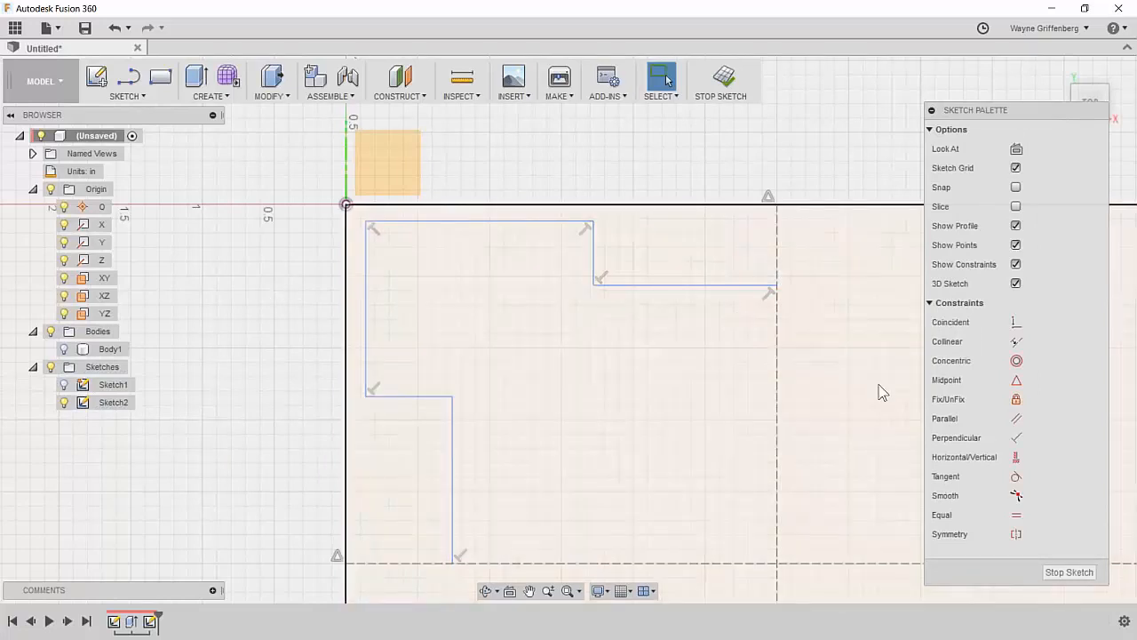
pyautogui.moveTo(631, 284)
pyautogui.mouseDown()
pyautogui.moveTo(642, 257)
pyautogui.moveTo(644, 293)
pyautogui.mouseUp()
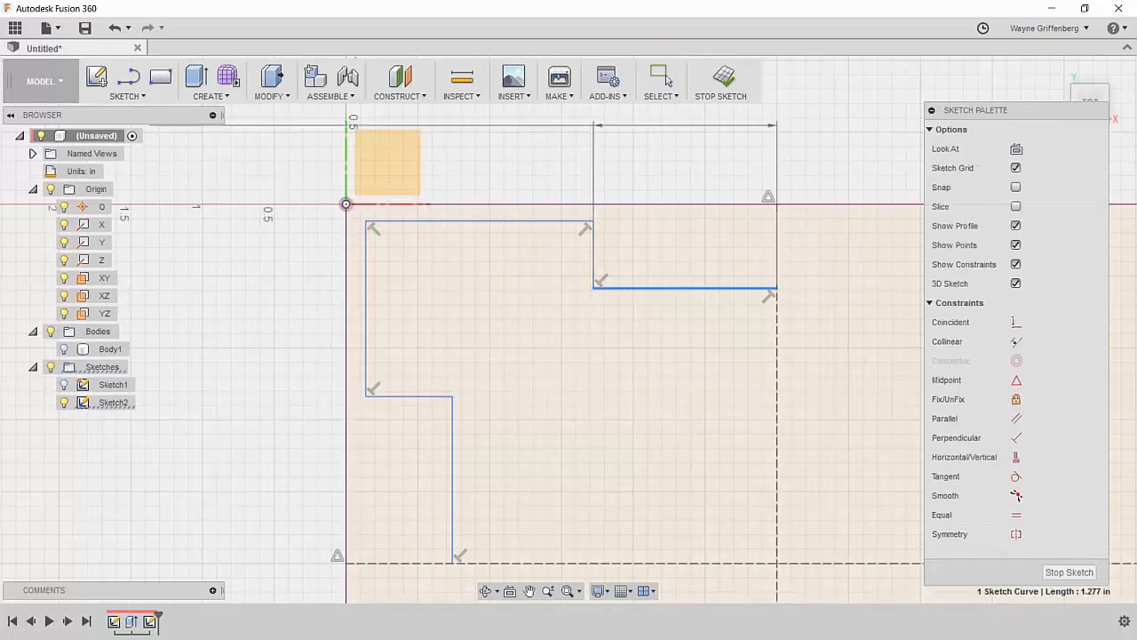
# Step: Dimension the horizontal line meeting the vertical centre line at 0.5 in from the rectangle's top edge
pyautogui.click(123, 98)
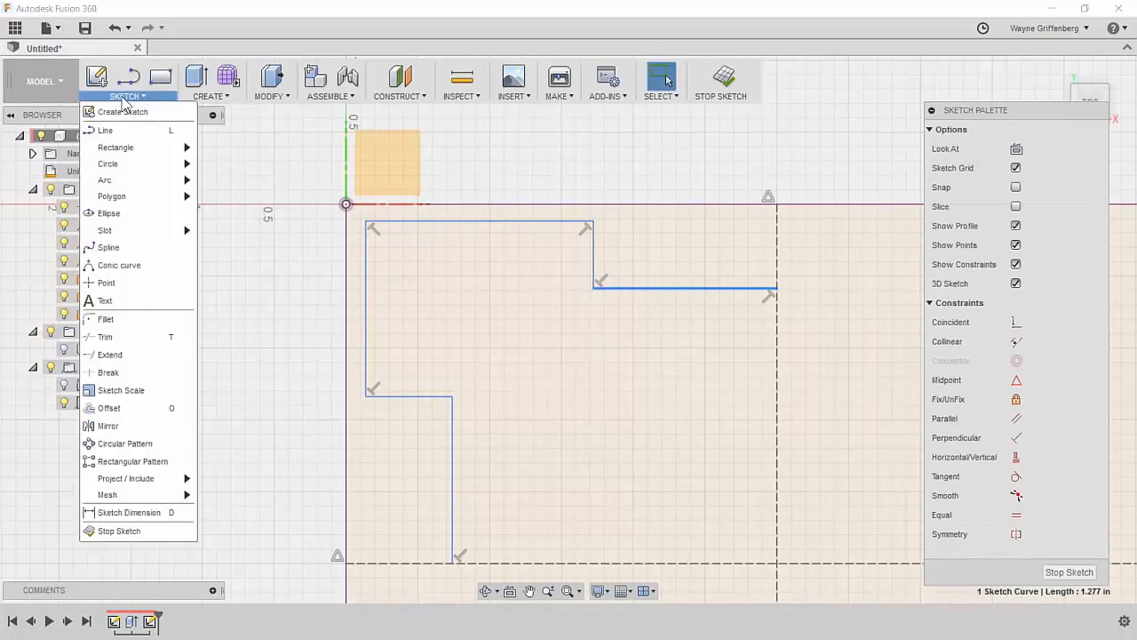
pyautogui.click(151, 514)
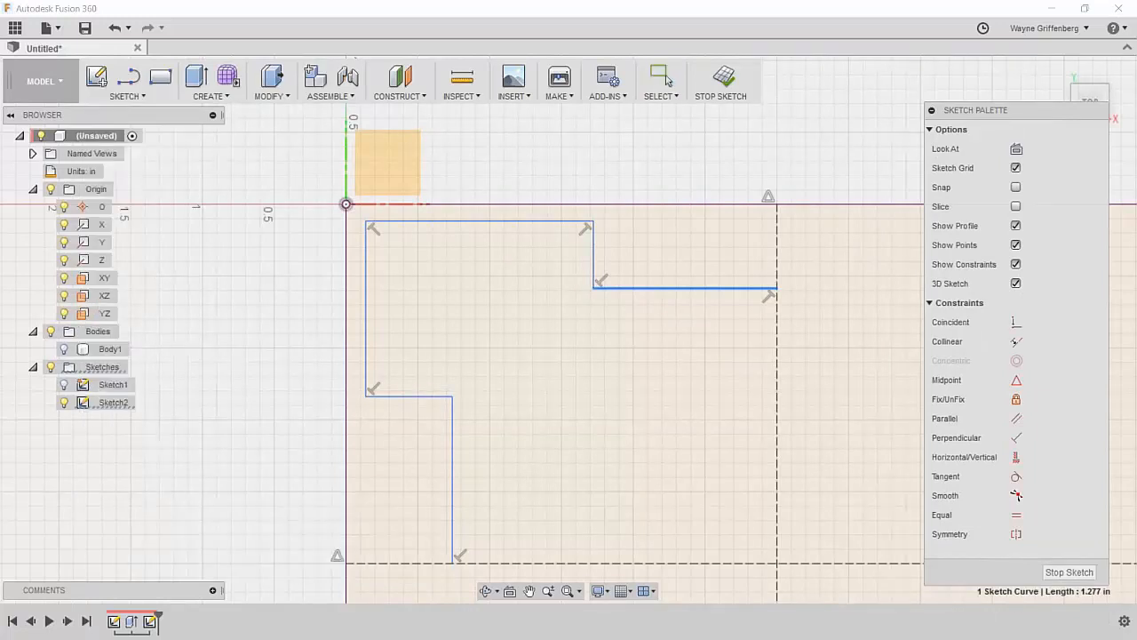
pyautogui.click(678, 205)
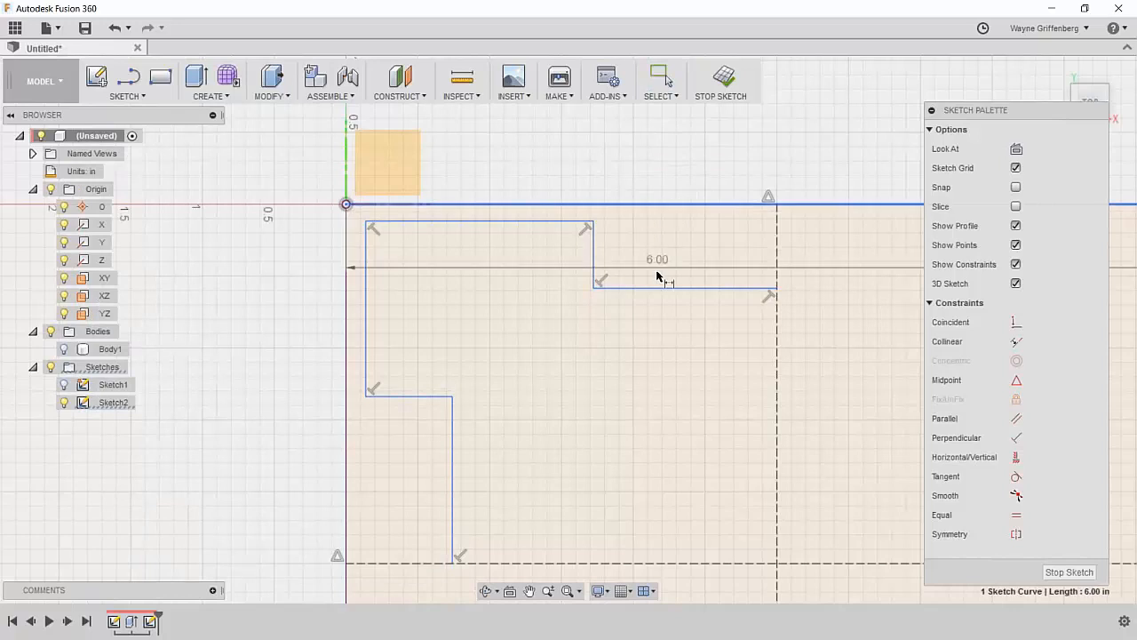
pyautogui.click(665, 289)
pyautogui.click(675, 152)
pyautogui.write('0.5')
pyautogui.press('Return')
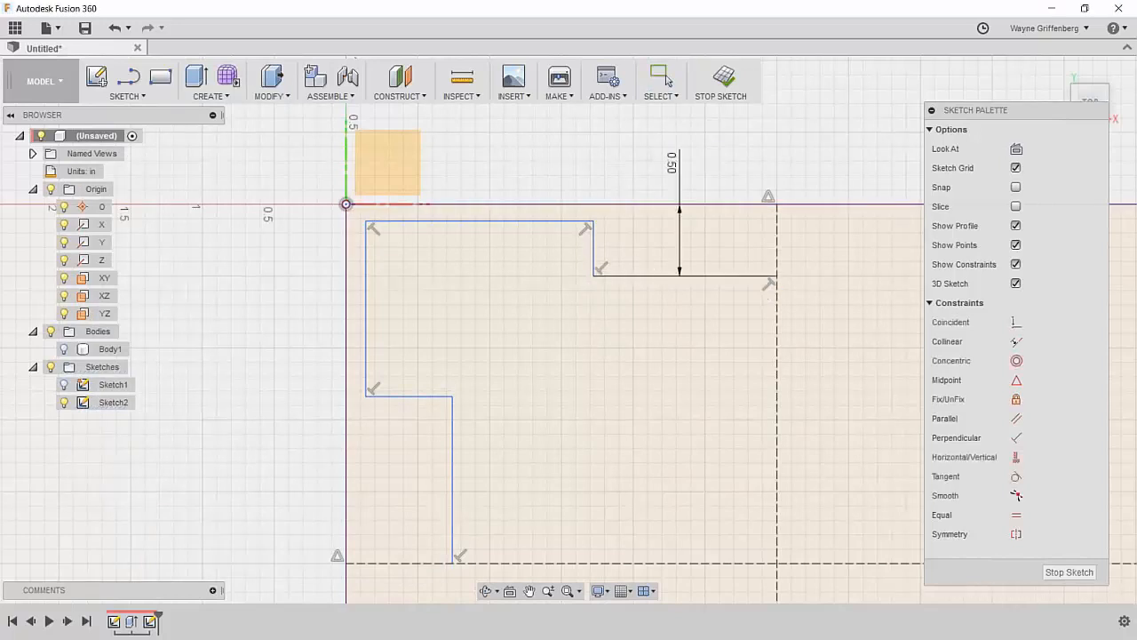
# Step: Dimension the profile's uppermost horizontal line at 0.125 in from the rectangle's top edge
pyautogui.click(468, 220)
pyautogui.click(469, 205)
pyautogui.click(475, 162)
pyautogui.write('0.125')
pyautogui.press('Return')
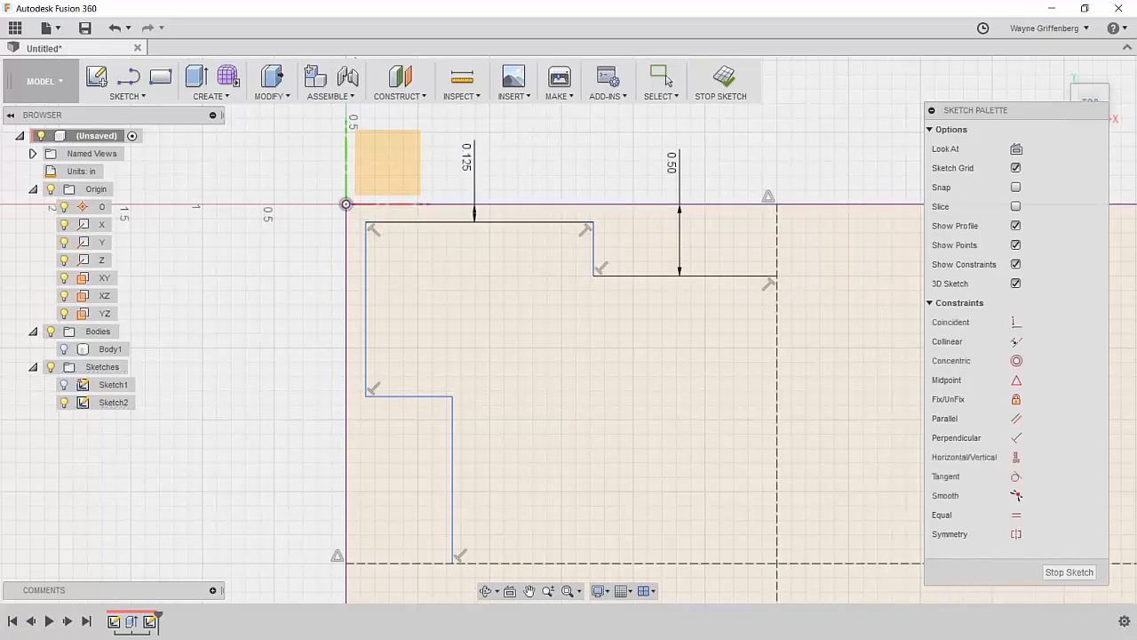
# Step: Dimension the profile's outermost vertical line at 0.125 in from the rectangle's left edge
pyautogui.click(366, 327)
pyautogui.click(348, 326)
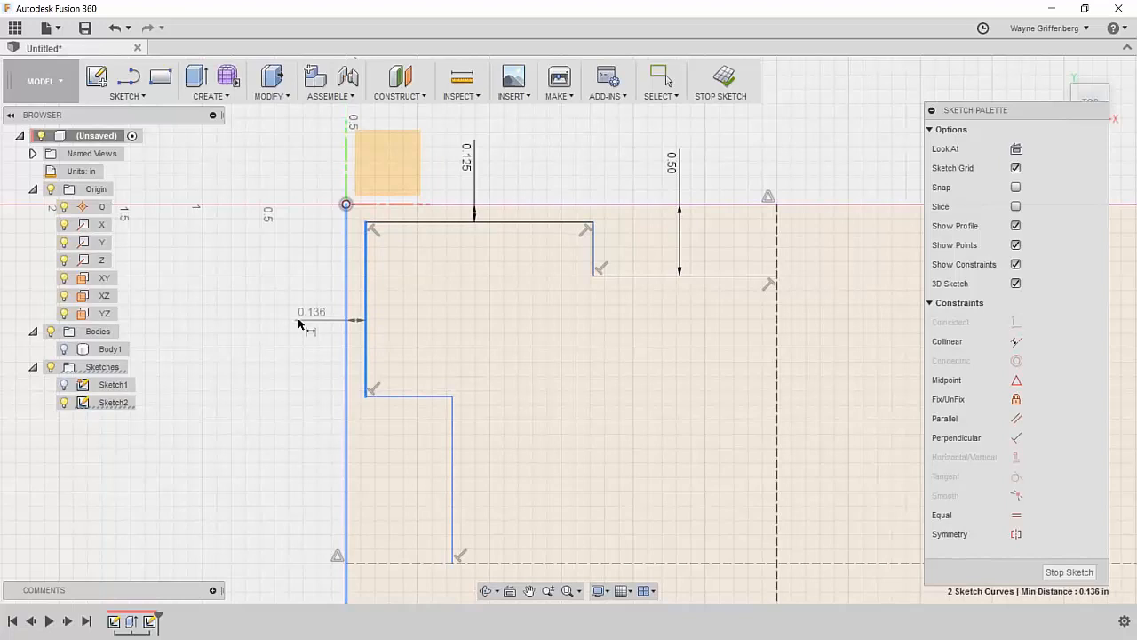
pyautogui.click(298, 318)
pyautogui.write('0.125')
pyautogui.press('Return')
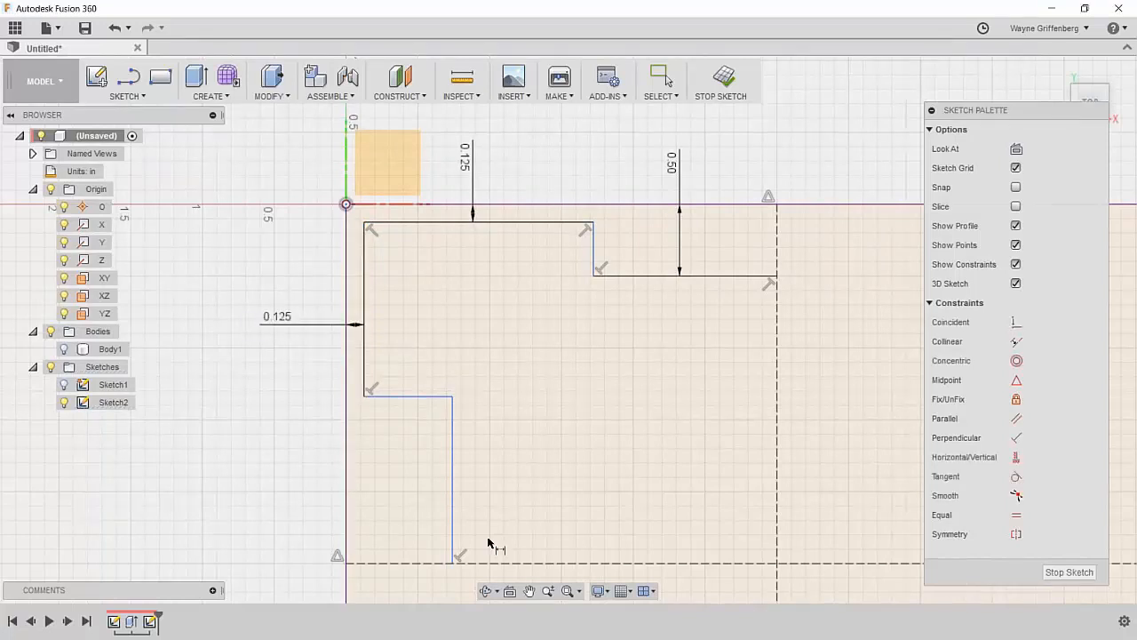
# Step: Dimension the lower vertical line at 0.5 in from the rectangle's left edge and end dimensioning
pyautogui.click(453, 495)
pyautogui.click(346, 502)
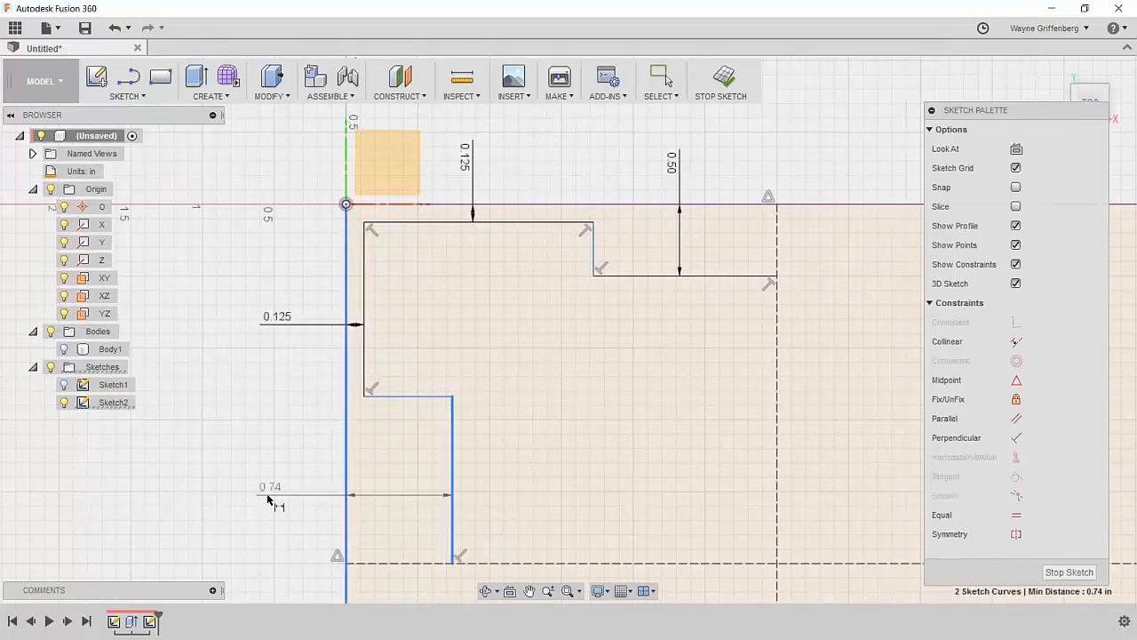
pyautogui.click(267, 496)
pyautogui.write('0.5')
pyautogui.press('Return')
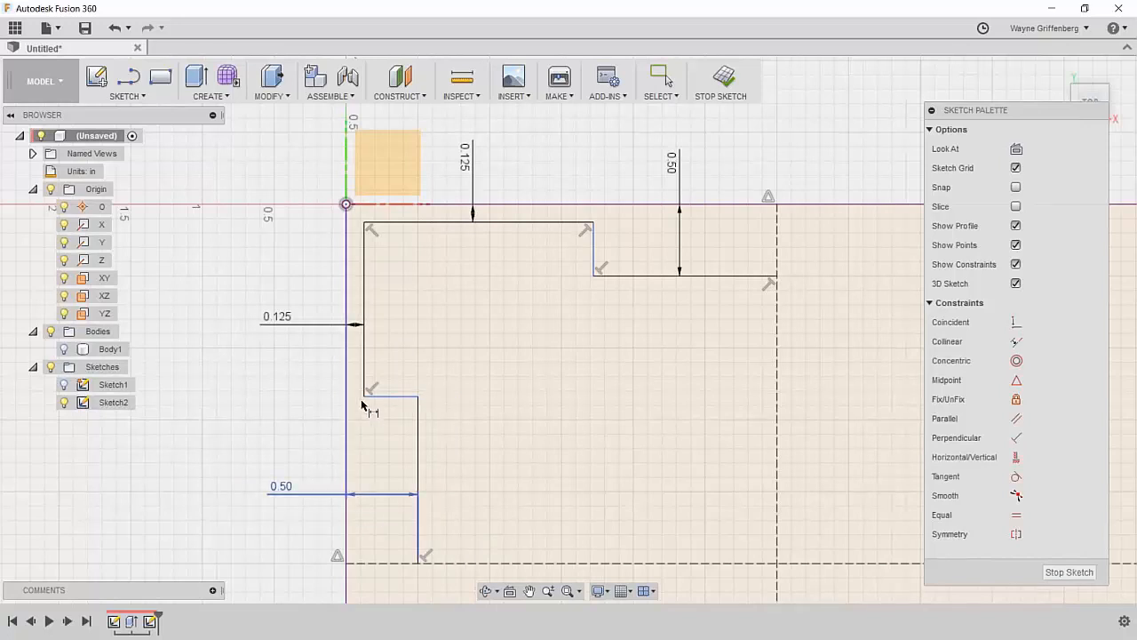
pyautogui.press('Escape')
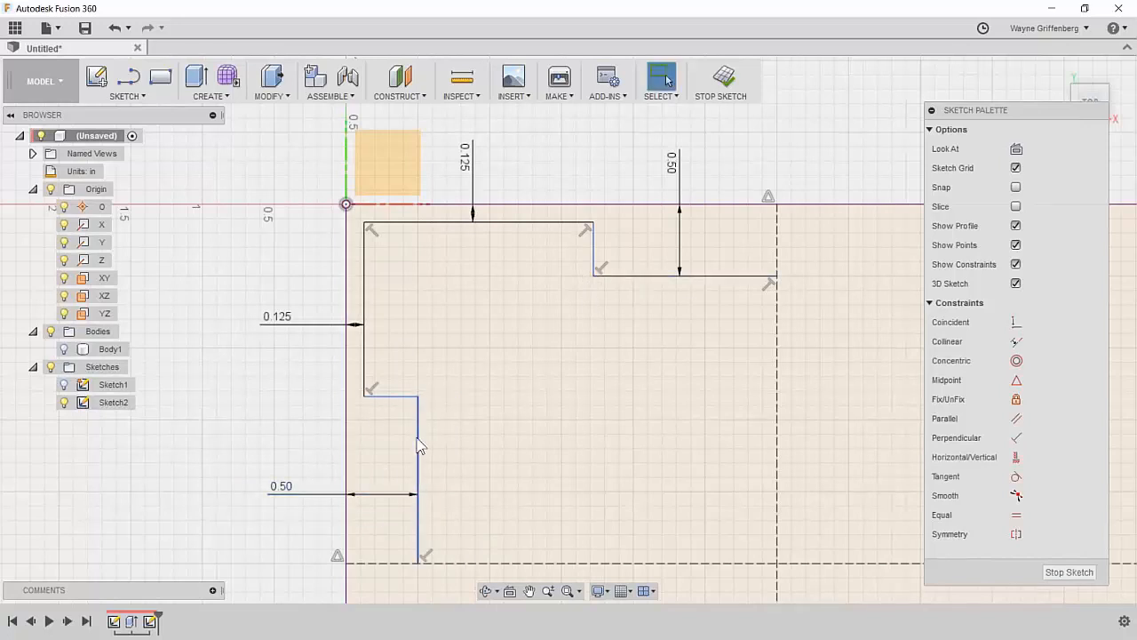
# Step: Try moving the short lower horizontal step line, undo that move, and shift the upper vertical step line toward the centre line
pyautogui.moveTo(396, 397); pyautogui.dragTo(395, 439)
pyautogui.hotkey('ctrl', 'z')
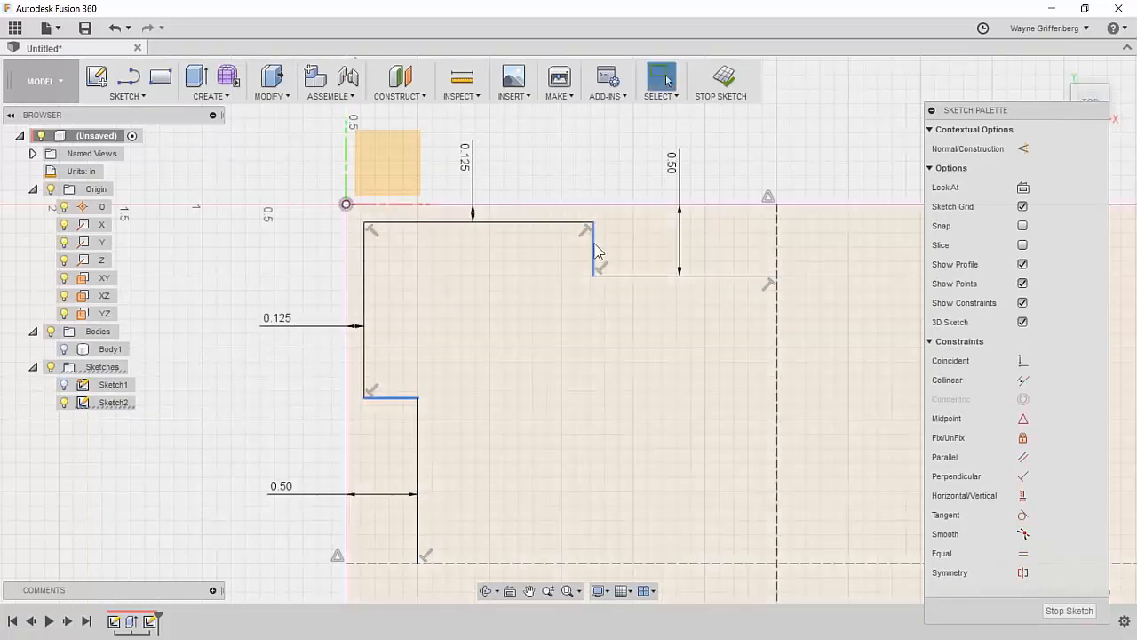
pyautogui.moveTo(592, 254); pyautogui.dragTo(613, 253)
pyautogui.click(643, 275)
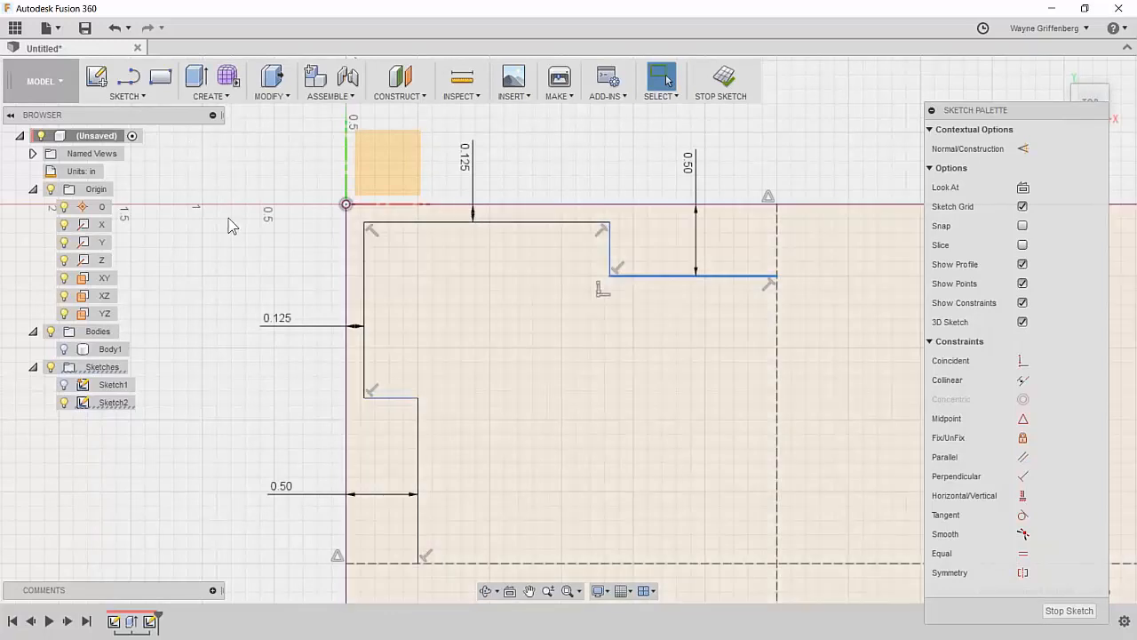
# Step: Fillet all five corners of the stepped profile with a 0.125 in radius
pyautogui.click(127, 94)
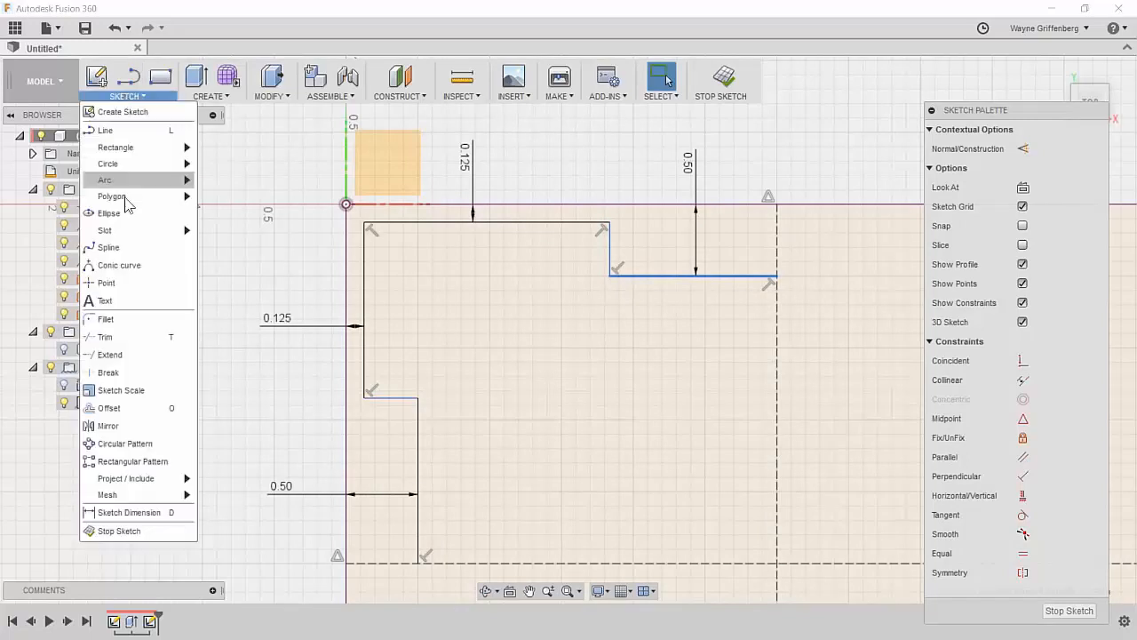
pyautogui.click(119, 319)
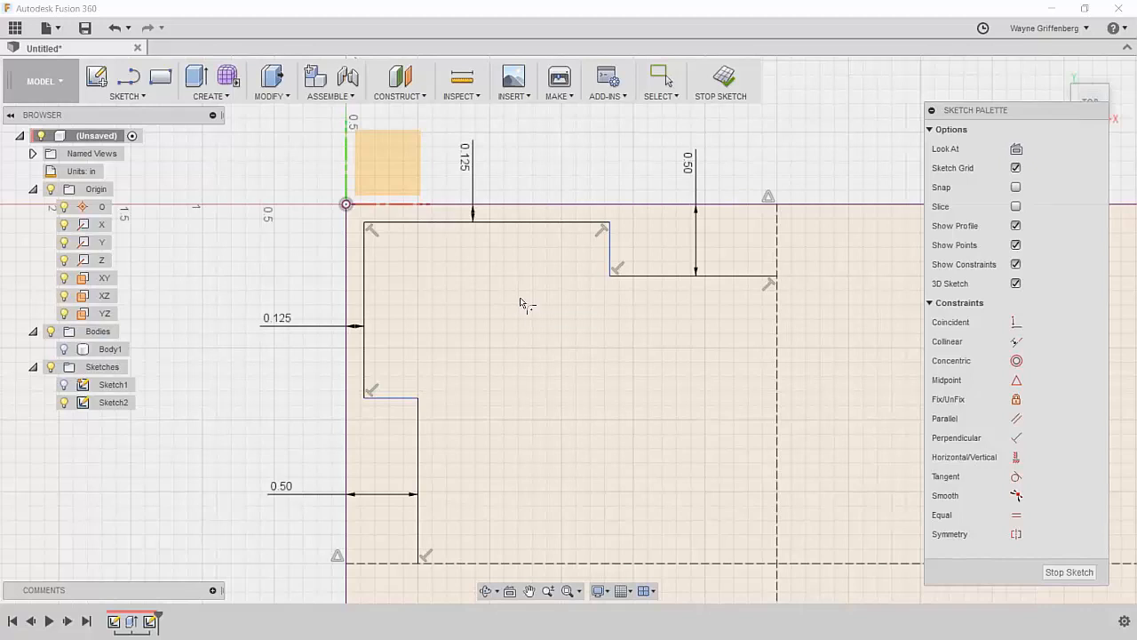
pyautogui.click(610, 276)
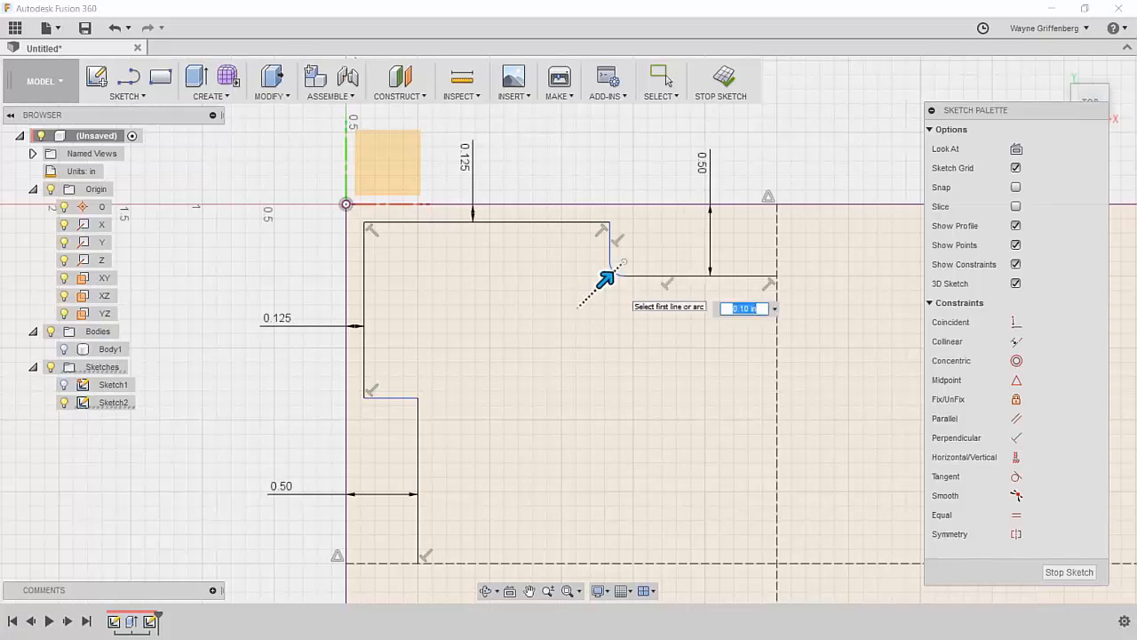
pyautogui.moveTo(610, 274)
pyautogui.mouseDown()
pyautogui.moveTo(616, 258)
pyautogui.moveTo(610, 277)
pyautogui.mouseUp()
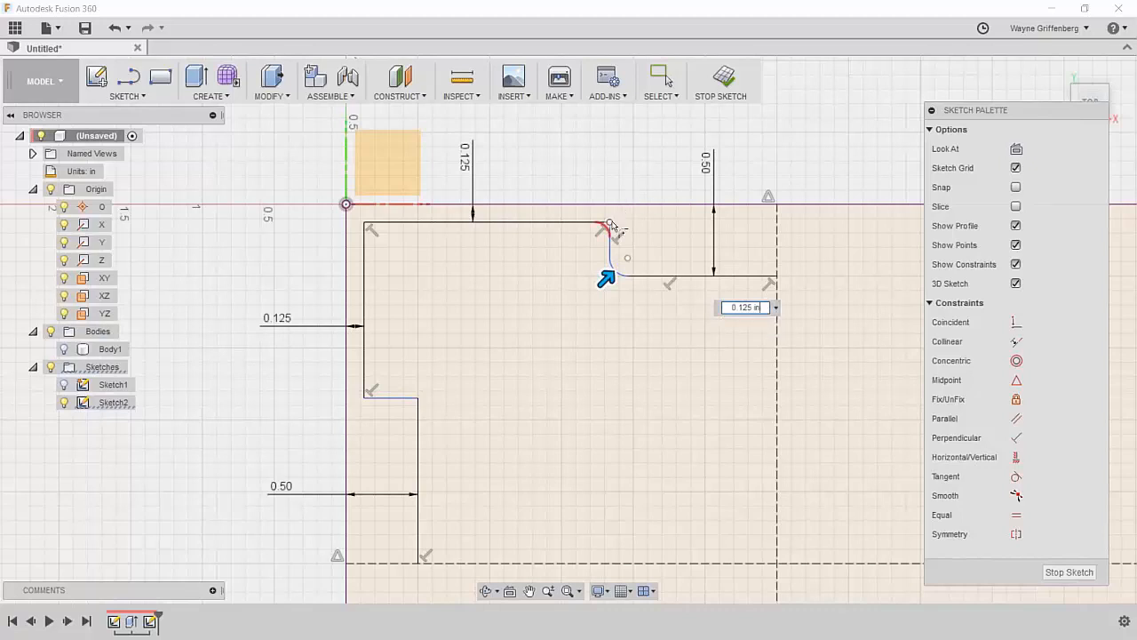
pyautogui.press('Return')
pyautogui.click(366, 225)
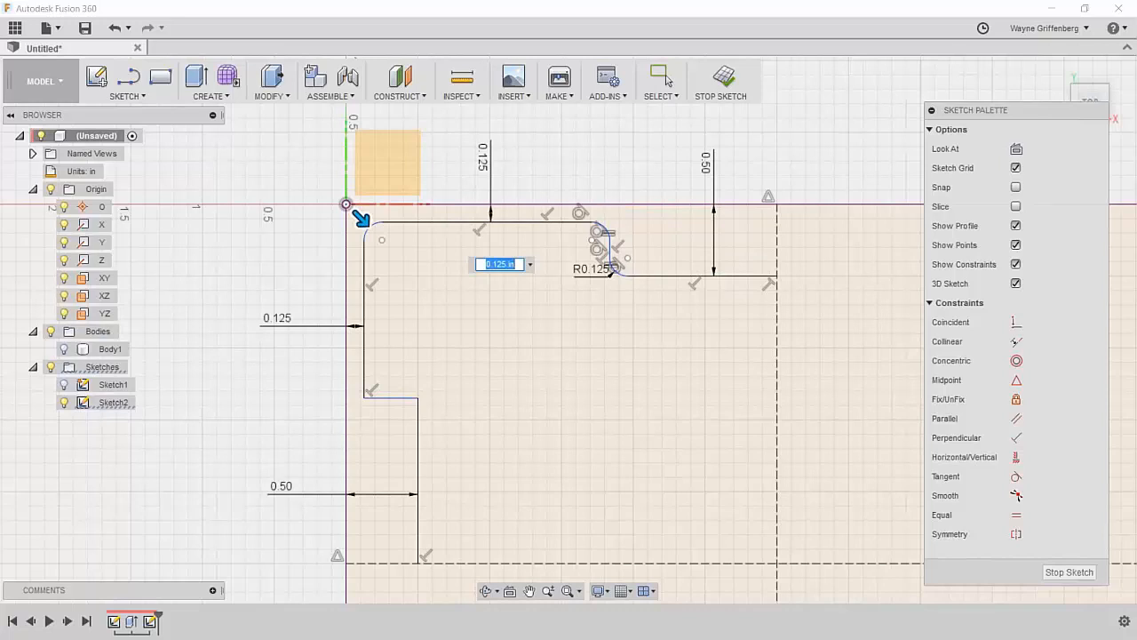
pyautogui.click(365, 396)
pyautogui.click(419, 396)
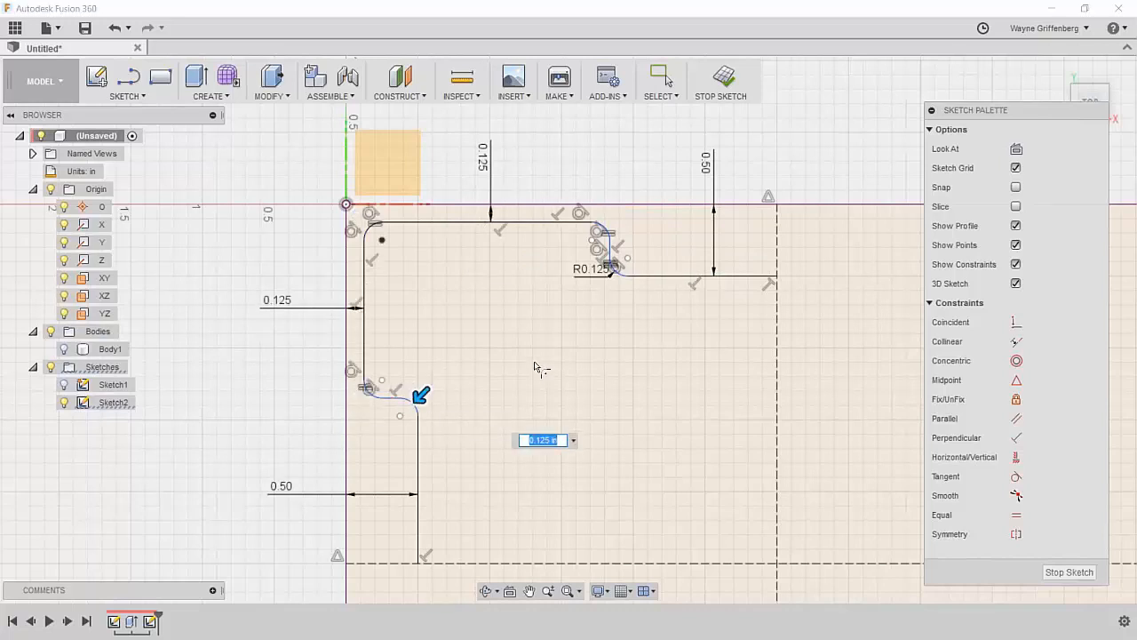
pyautogui.press('Escape')
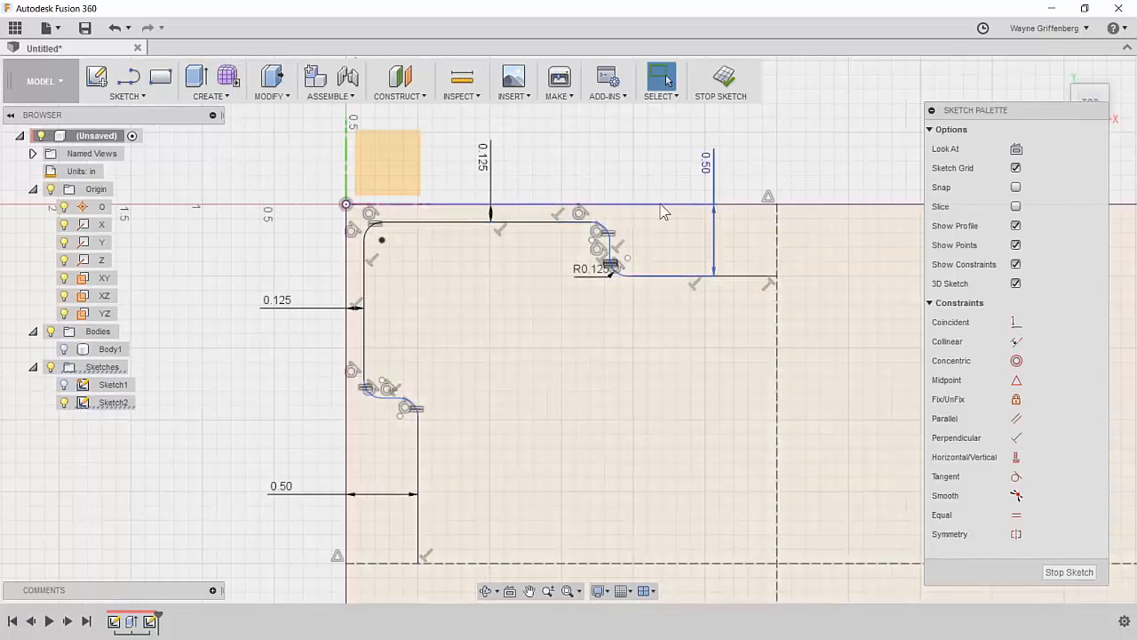
# Step: Reposition the two filleted step lines to test which parts of the profile can still move
pyautogui.scroll(2, 315, 277)
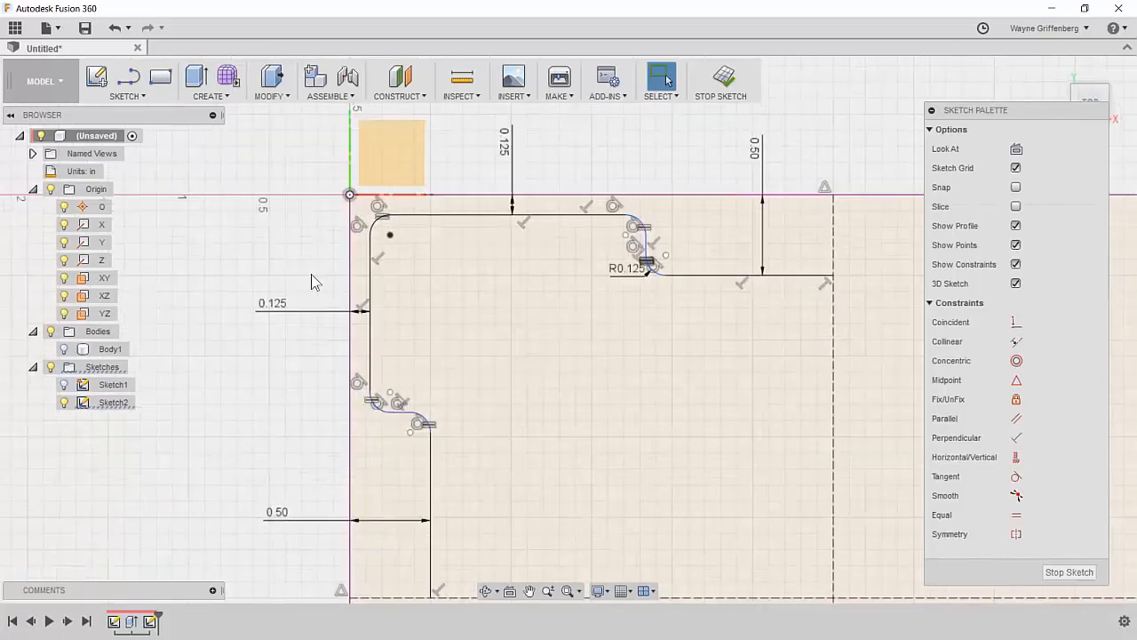
pyautogui.moveTo(684, 250)
pyautogui.mouseDown()
pyautogui.moveTo(651, 248)
pyautogui.moveTo(665, 250)
pyautogui.mouseUp()
pyautogui.moveTo(409, 427)
pyautogui.mouseDown()
pyautogui.moveTo(410, 466)
pyautogui.moveTo(414, 415)
pyautogui.mouseUp()
pyautogui.click(272, 373)
# Step: Dimension the horizontal distance between the outermost vertical line and the upper vertical step line as 1.5 in
pyautogui.press('d')
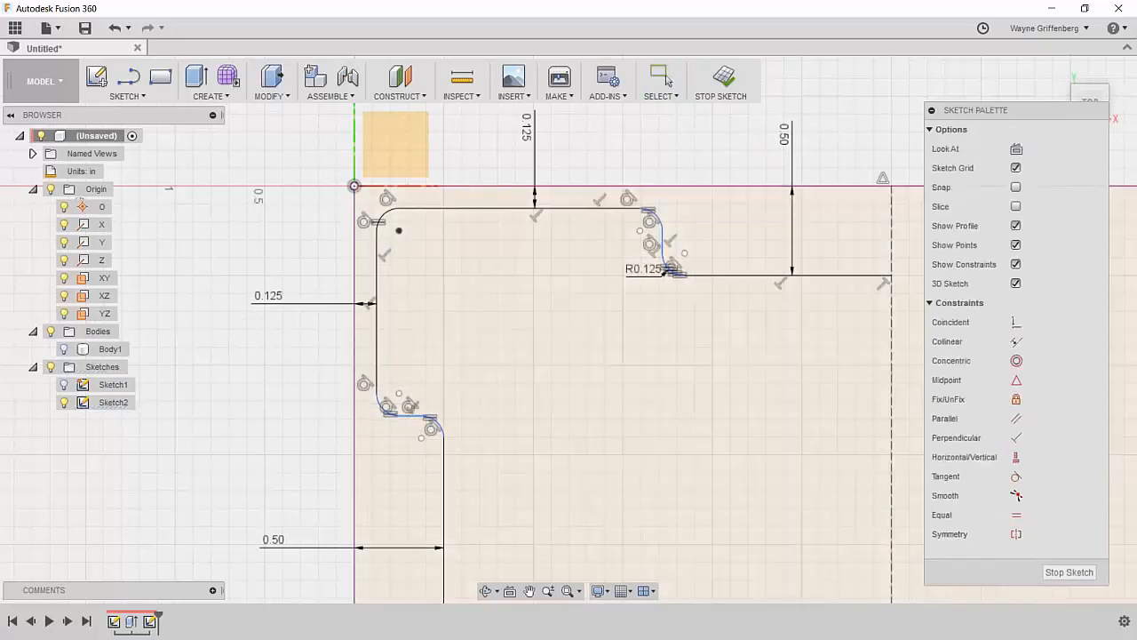
pyautogui.click(663, 247)
pyautogui.click(377, 271)
pyautogui.click(480, 145)
pyautogui.write('1.5')
pyautogui.press('Return')
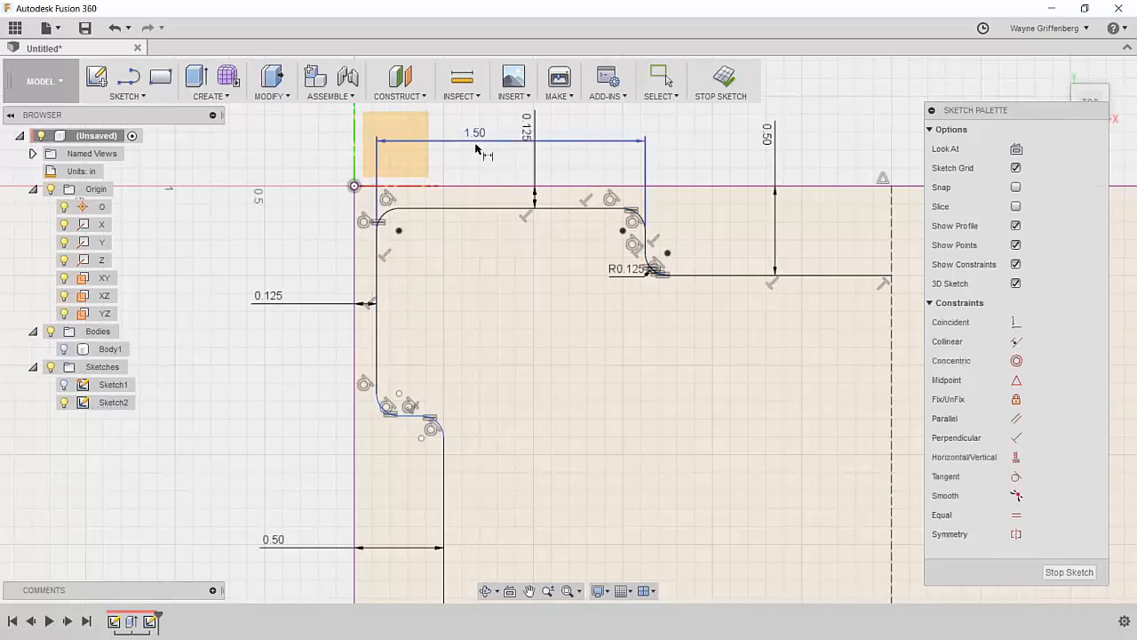
# Step: Dimension the vertical distance between the uppermost horizontal line and the short lower step line as 1.00 in
pyautogui.scroll(-2, 588, 247)
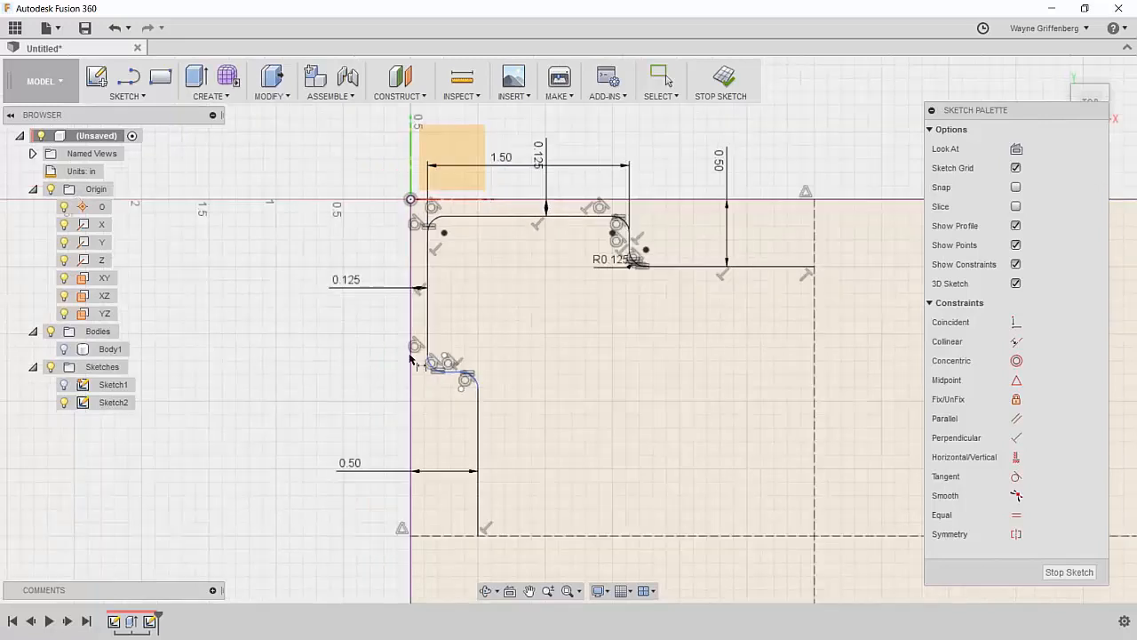
pyautogui.click(462, 216)
pyautogui.scroll(2, 454, 364)
pyautogui.click(468, 392)
pyautogui.click(233, 216)
pyautogui.press('Escape')
pyautogui.scroll(-3, 305, 323)
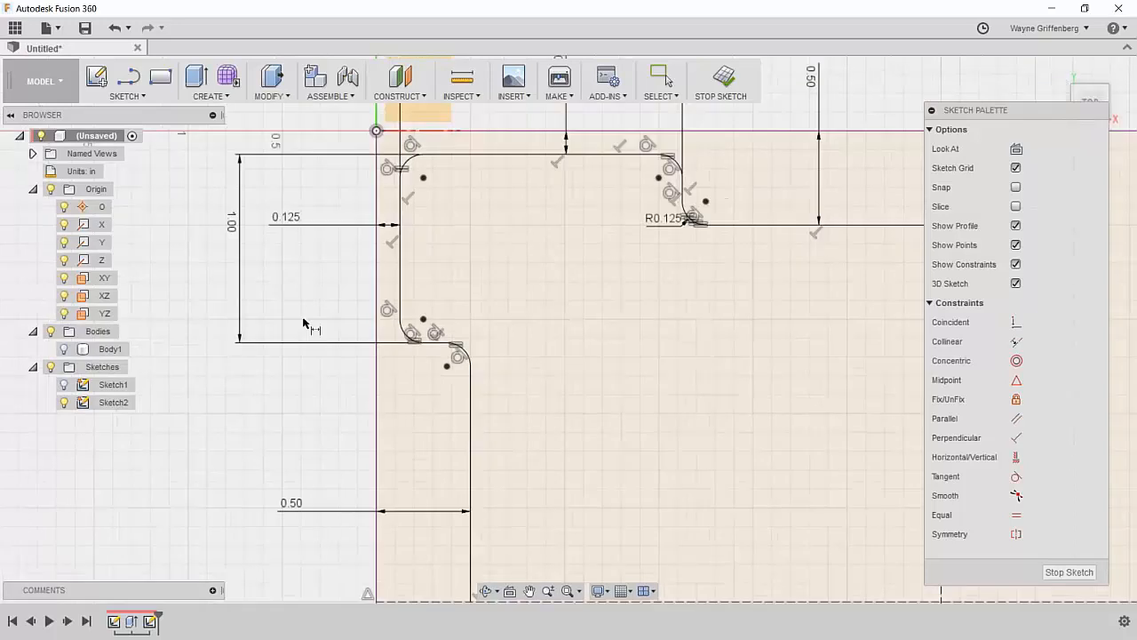
pyautogui.click(829, 244)
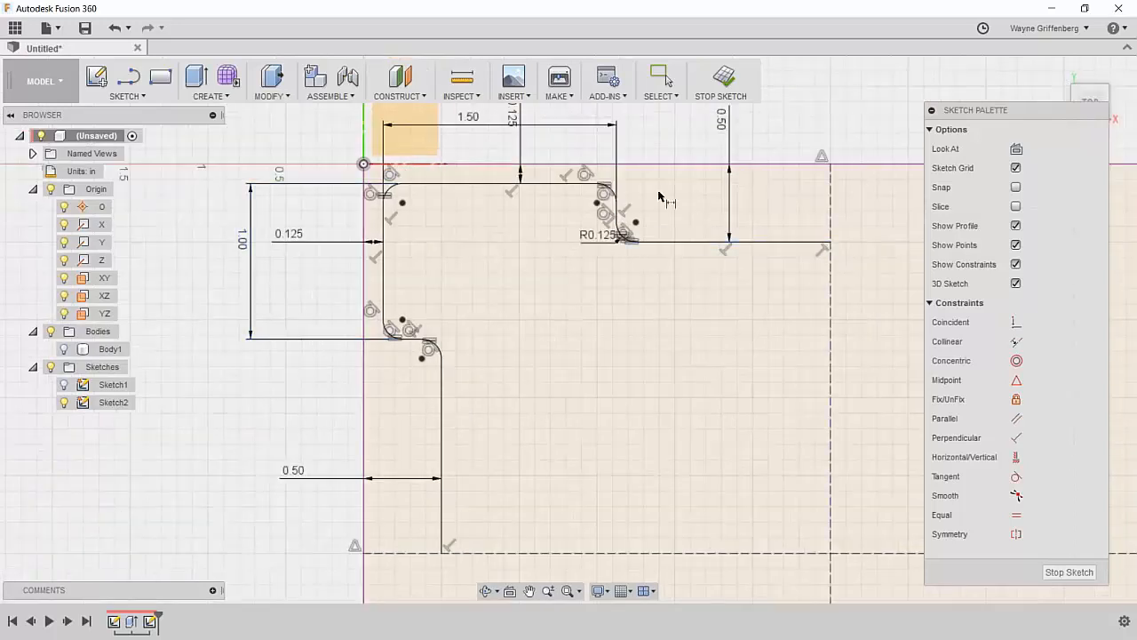
pyautogui.press('Escape')
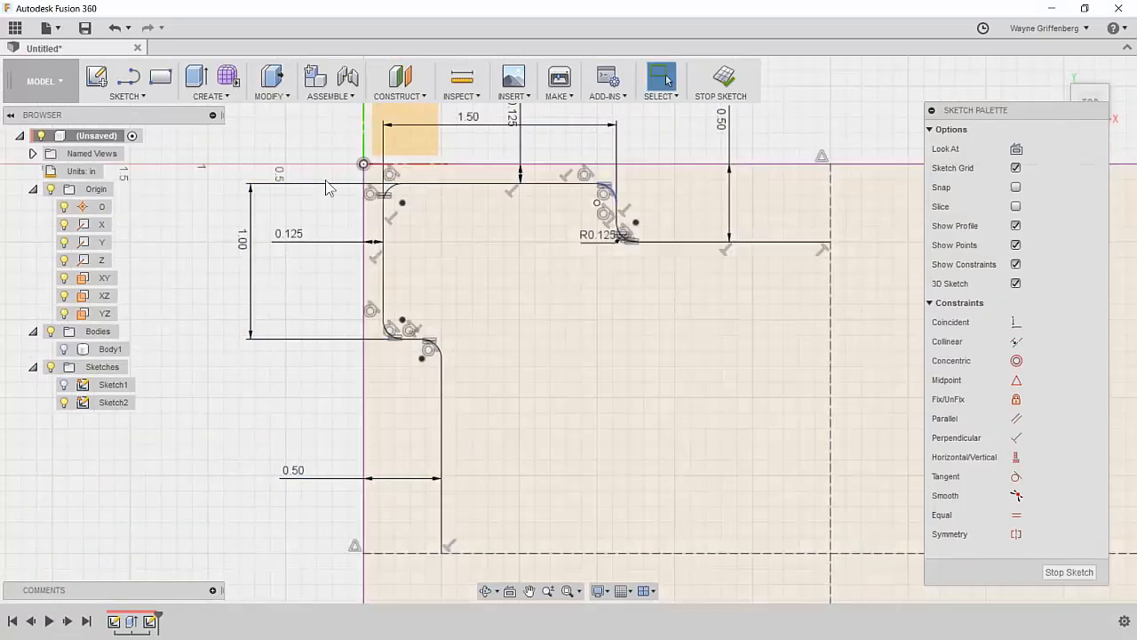
# Step: Examine the dimensions, fillets and constraints of the finished quarter profile at different magnifications
pyautogui.scroll(-2, 263, 412)
pyautogui.scroll(2, 439, 300)
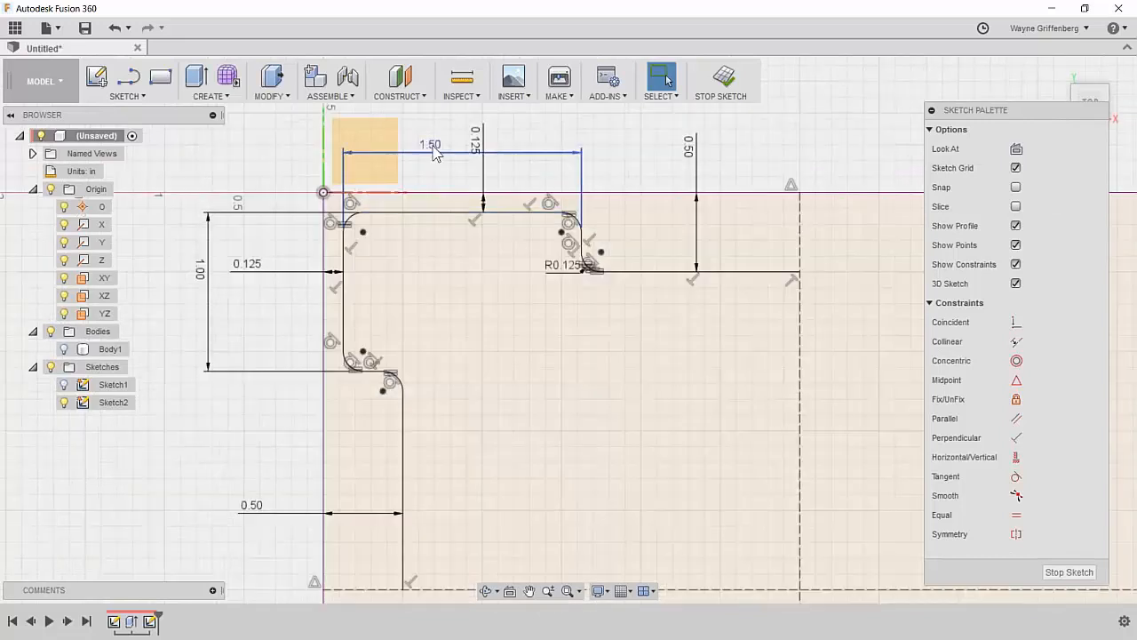
pyautogui.scroll(-1, 321, 406)
pyautogui.scroll(1, 321, 397)
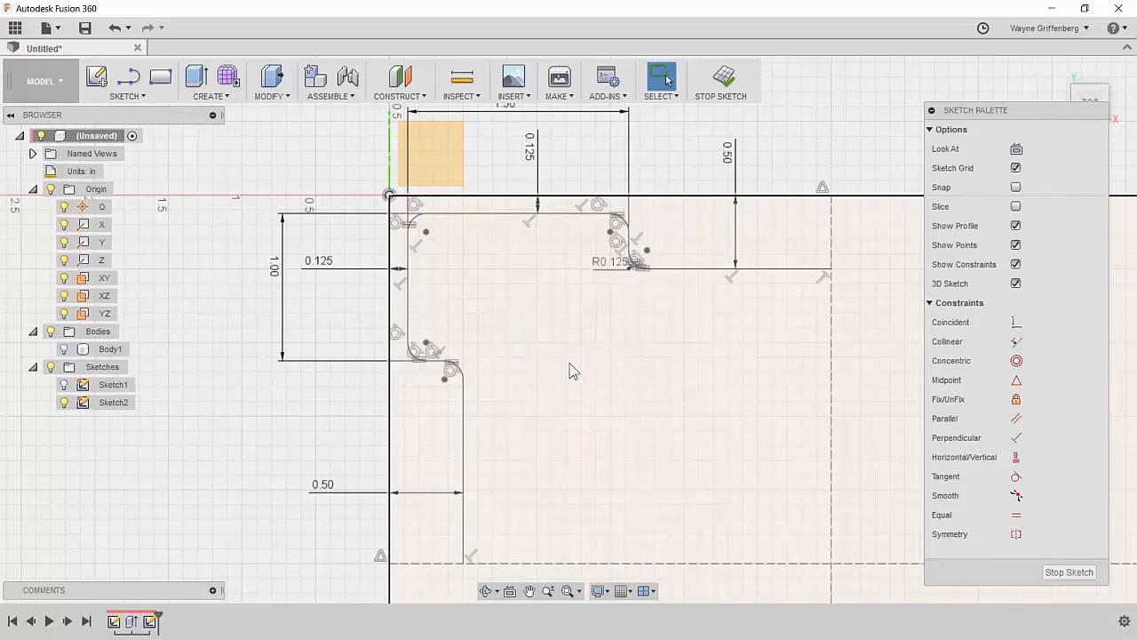
pyautogui.scroll(-2, 527, 356)
pyautogui.scroll(1, 284, 355)
pyautogui.scroll(-1, 246, 373)
pyautogui.scroll(3, 604, 288)
pyautogui.scroll(1, 457, 306)
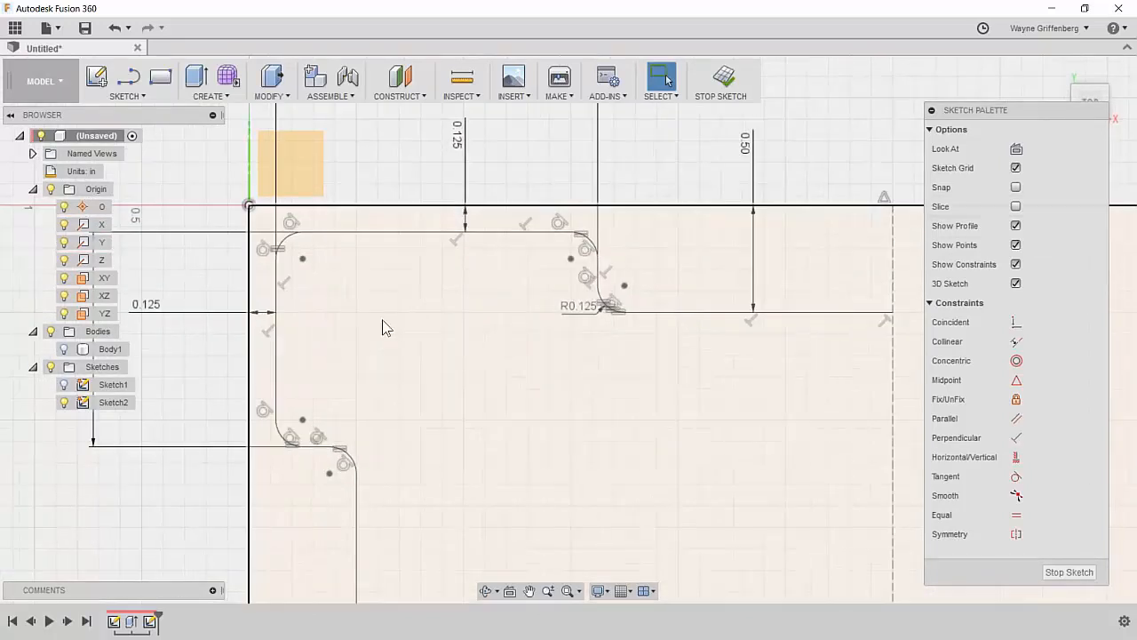
# Step: Start a center-to-center slot inside the upper step of the profile with a center distance of 0.75 in
pyautogui.scroll(1, 454, 312)
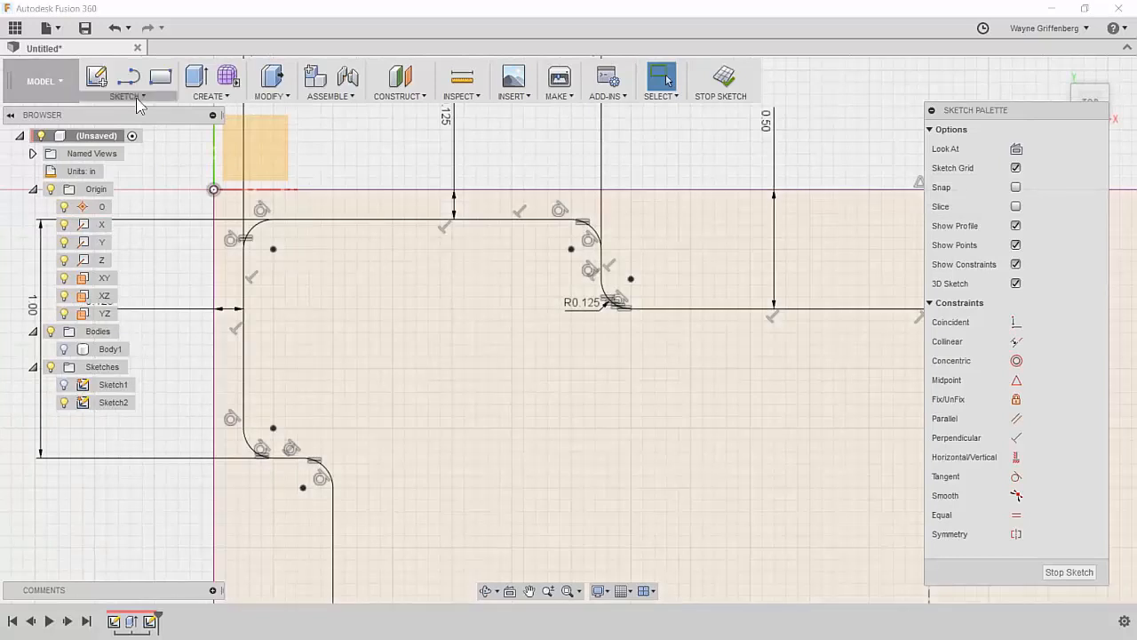
pyautogui.click(135, 98)
pyautogui.moveTo(132, 235)
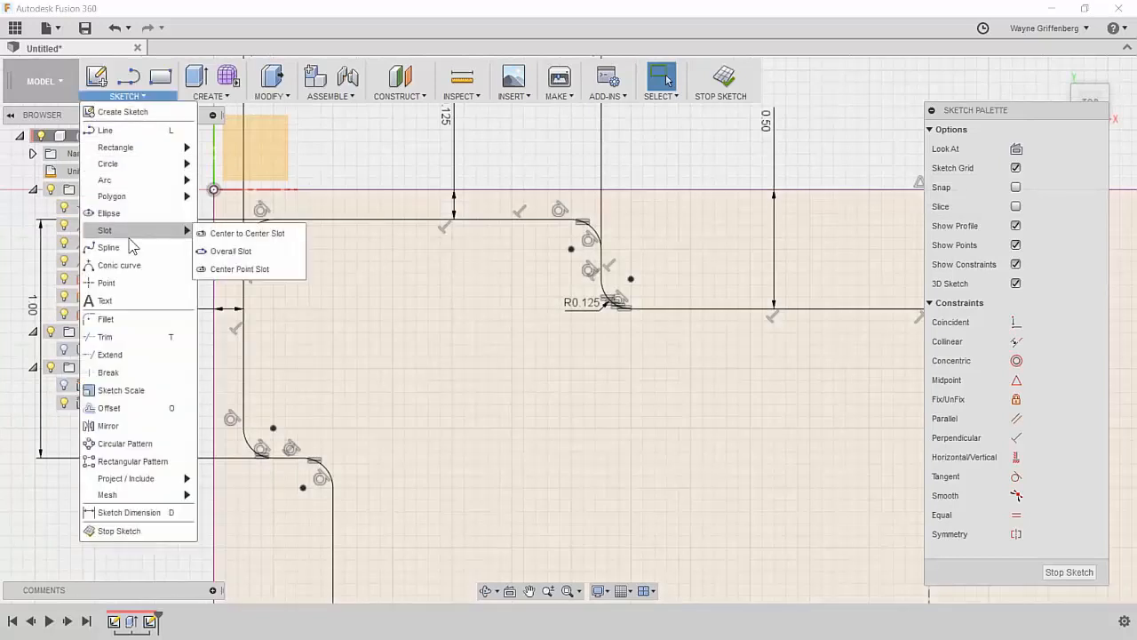
pyautogui.click(248, 233)
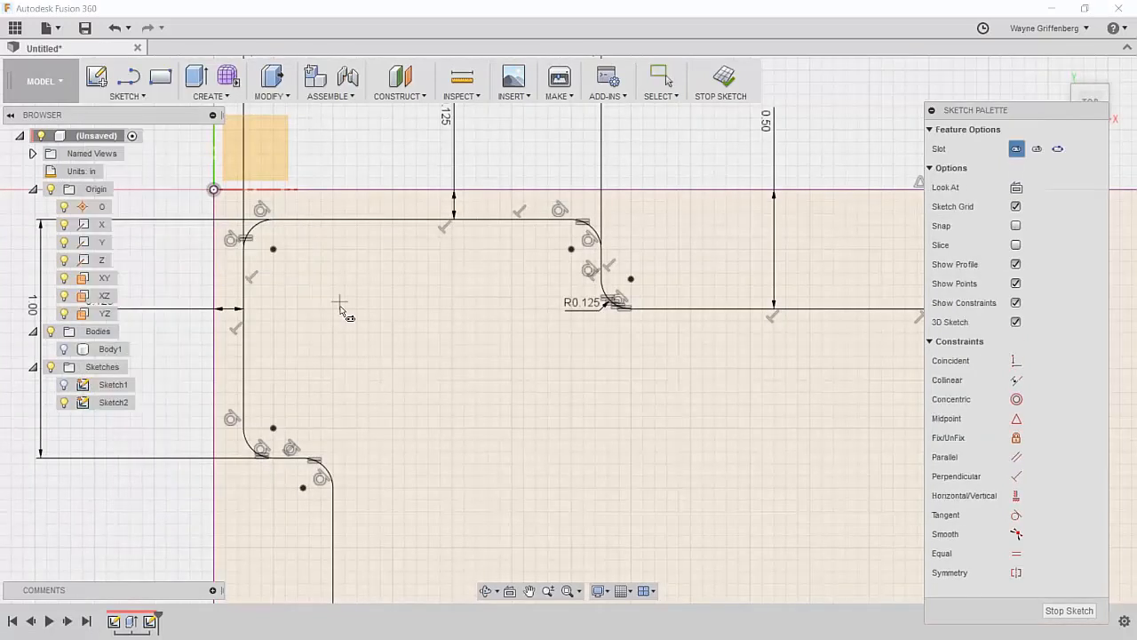
pyautogui.click(289, 351)
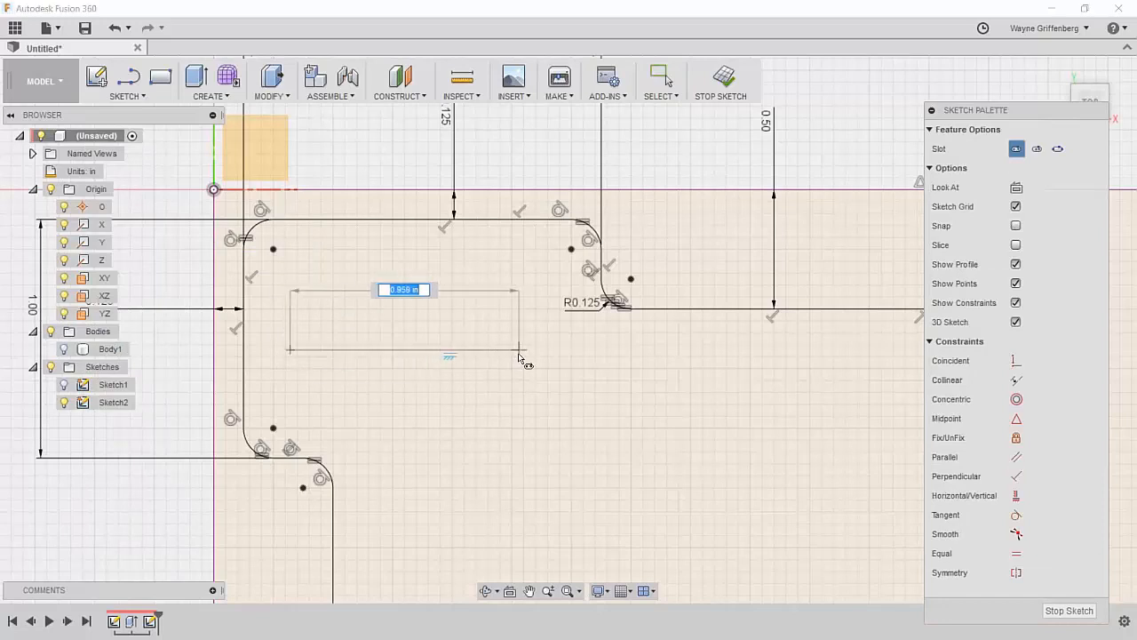
pyautogui.write('75')
pyautogui.press('Tab')
pyautogui.press('Tab')
pyautogui.press('Return')
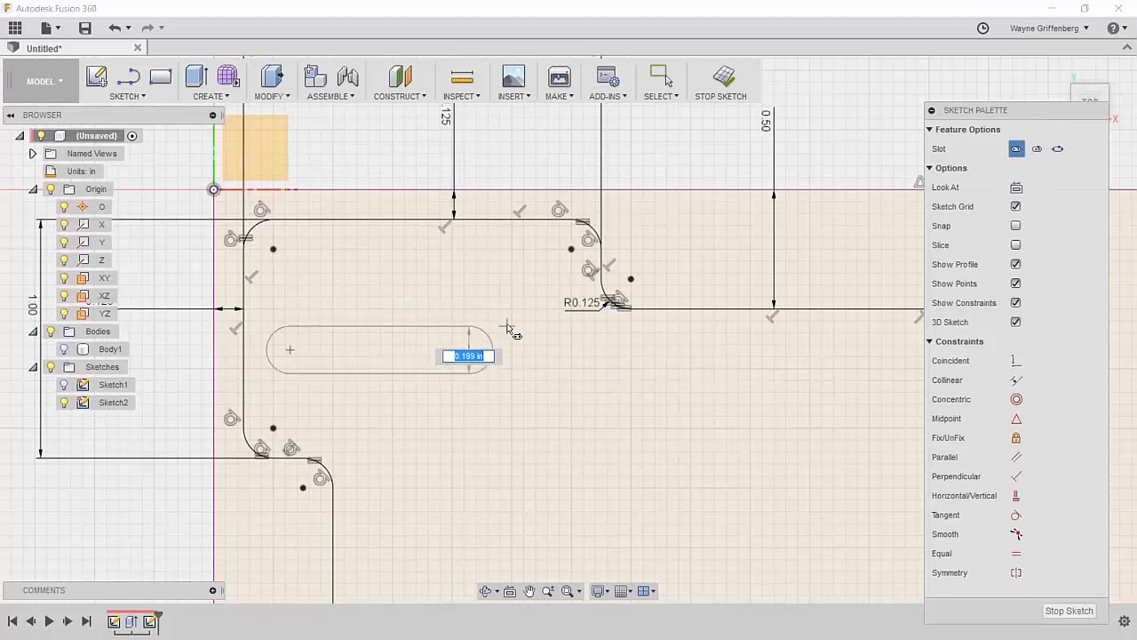
# Step: Finish the slot with a width of 0.375 in
pyautogui.write('.375')
pyautogui.press('Tab')
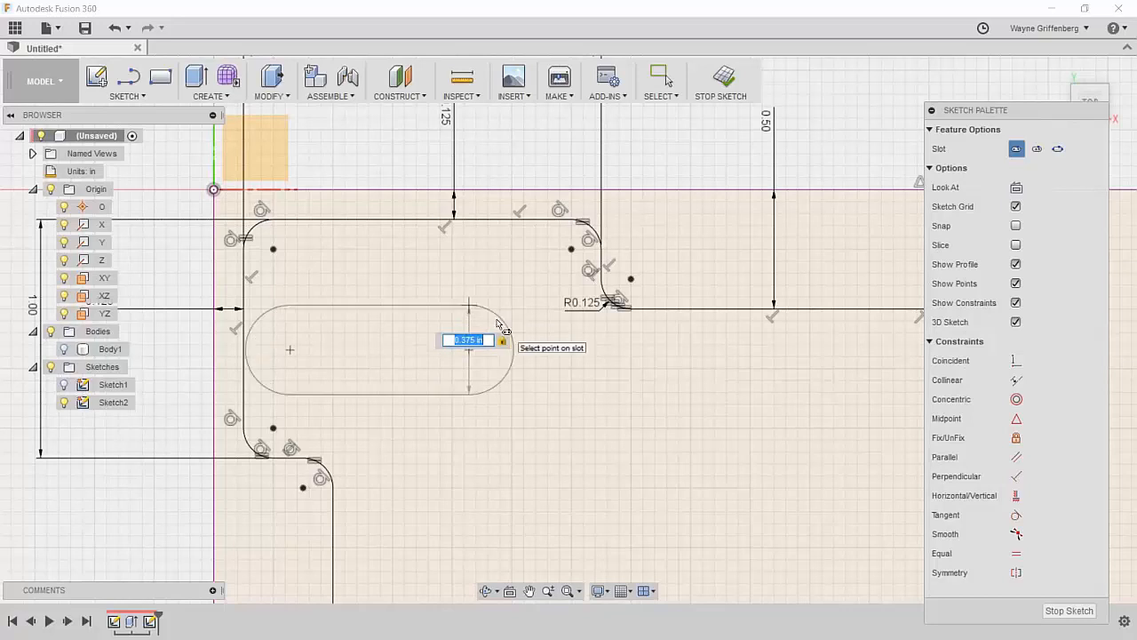
pyautogui.press('Return')
pyautogui.click(387, 348)
pyautogui.press('Escape')
# Step: Constrain the slot's construction centre line to be horizontal
pyautogui.click(302, 351)
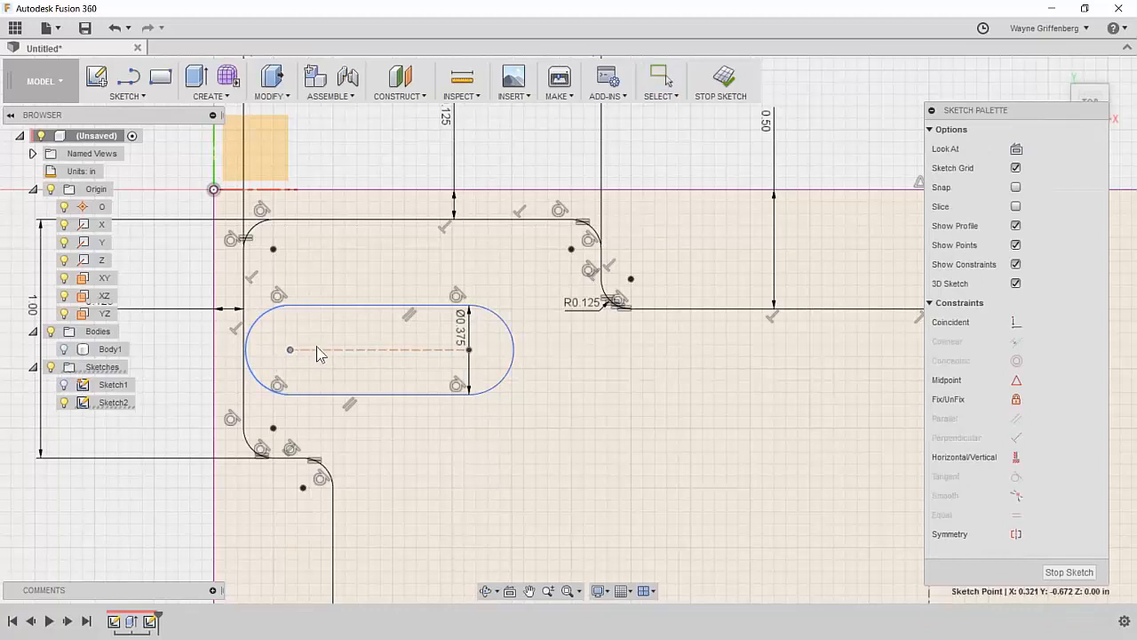
pyautogui.click(377, 349)
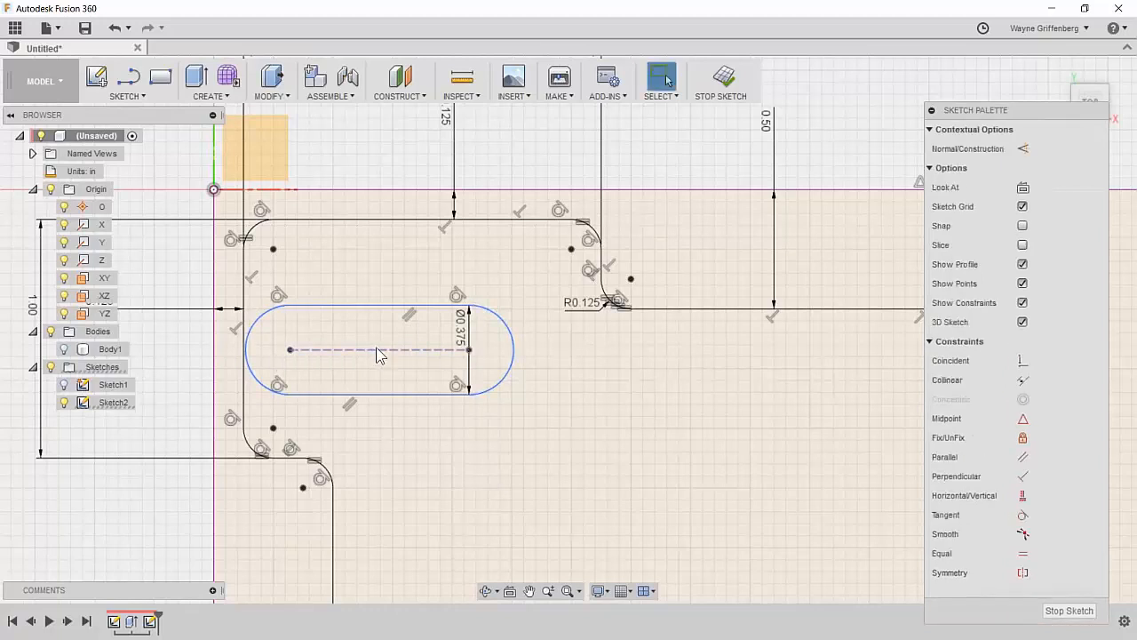
pyautogui.click(1024, 497)
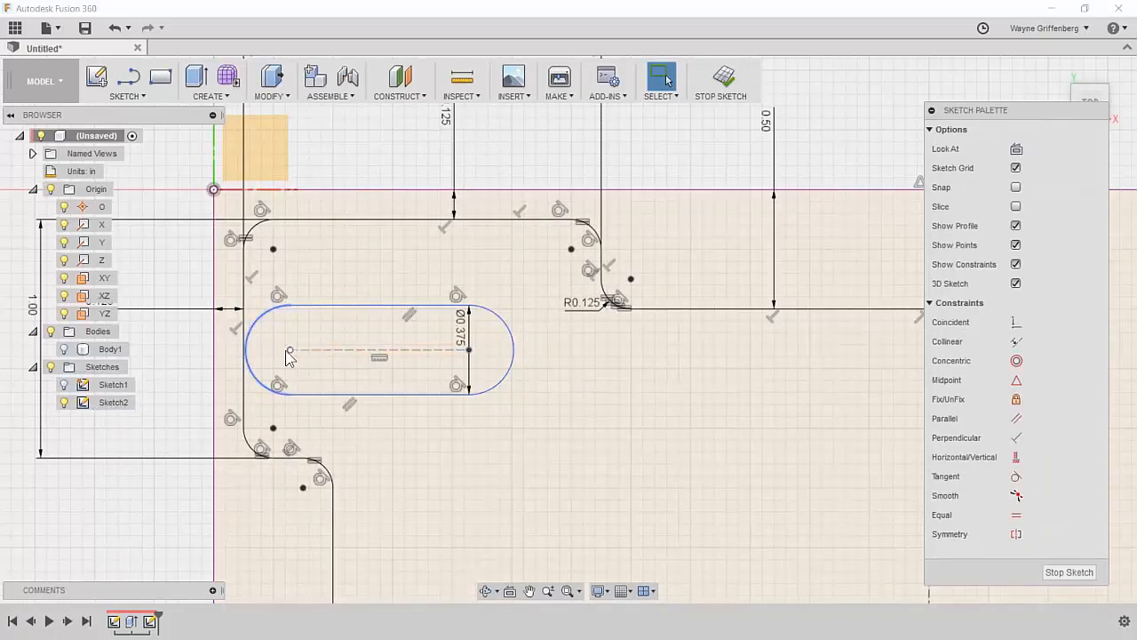
# Step: Reposition the slot's left end to test how freely the slot can still move and change length
pyautogui.click(291, 350)
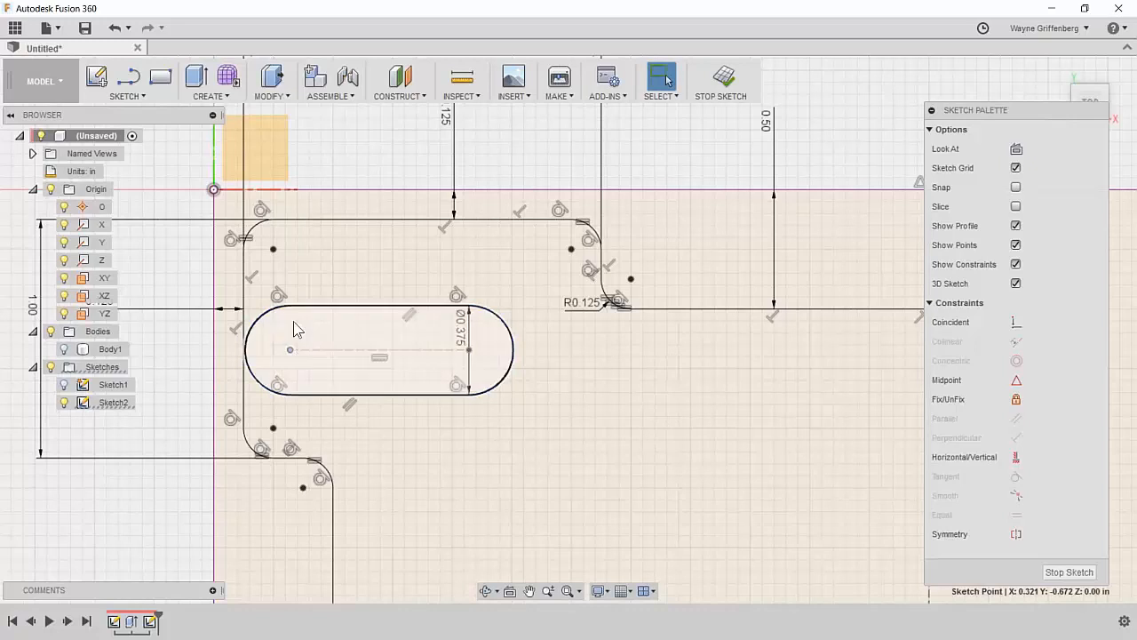
pyautogui.moveTo(288, 306); pyautogui.dragTo(337, 304)
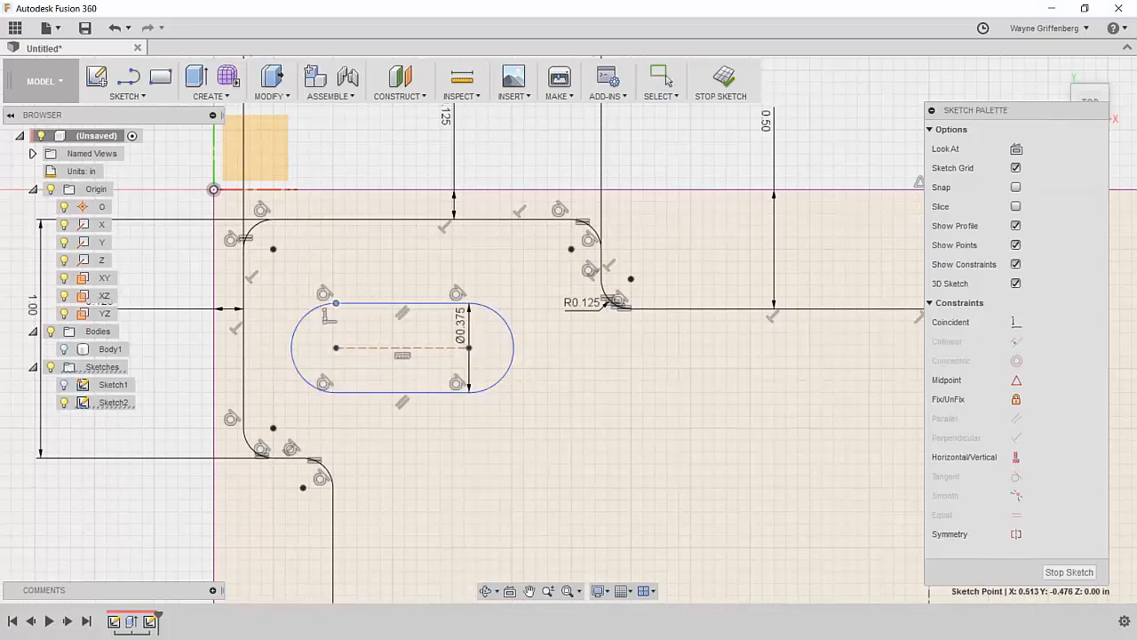
pyautogui.click(380, 346)
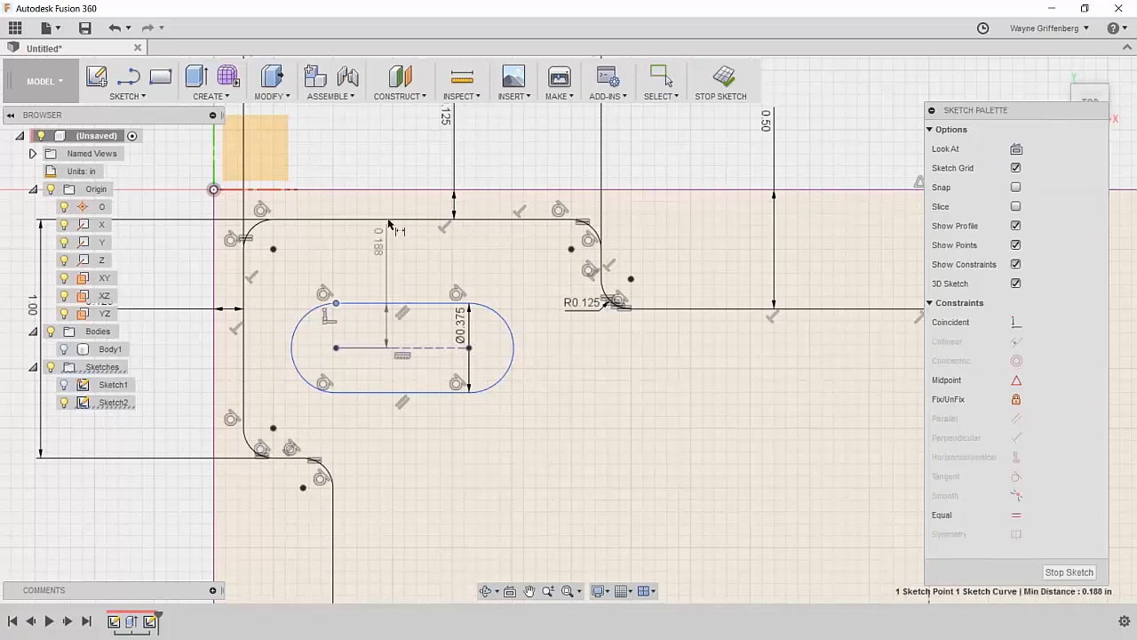
pyautogui.press('Escape')
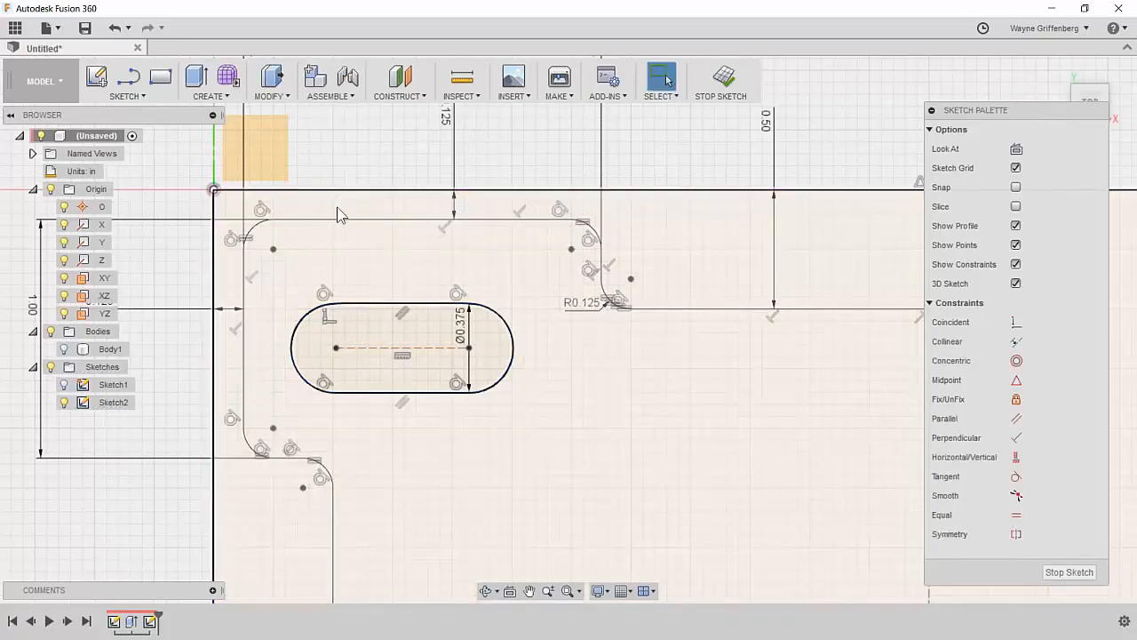
# Step: Dimension the distance between the slot's two arc centres as 0.75 in
pyautogui.press('d')
pyautogui.click(470, 349)
pyautogui.click(399, 167)
pyautogui.press('BackSpace')
pyautogui.write('.75')
pyautogui.press('Return')
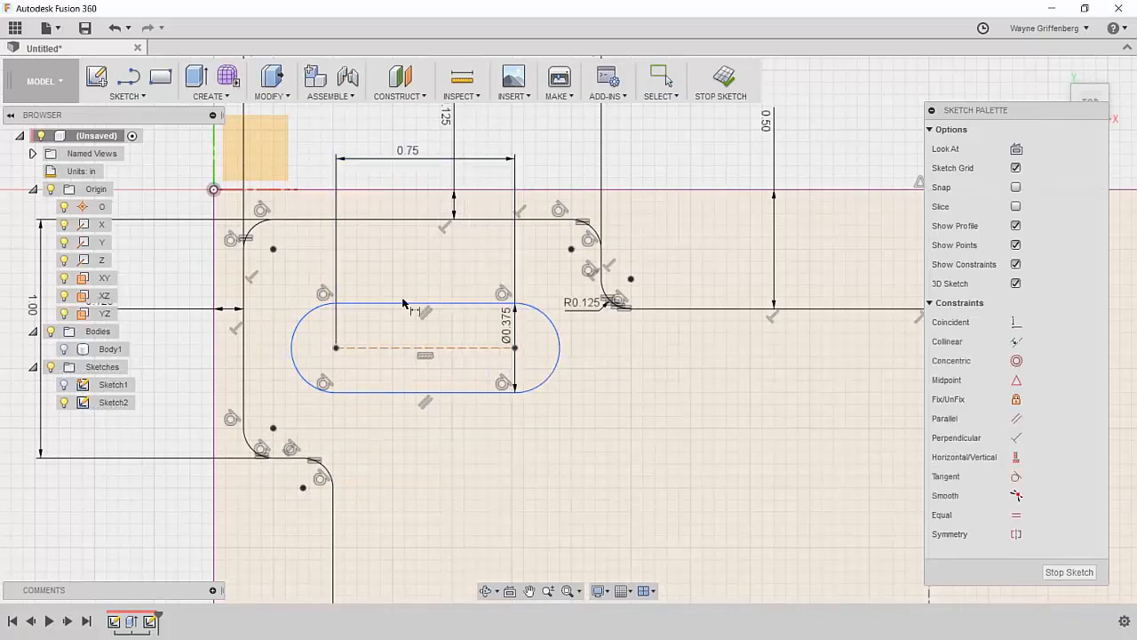
# Step: Dimension the vertical distance between the slot's centre line and the profile's uppermost horizontal line as 0.5 in
pyautogui.click(391, 349)
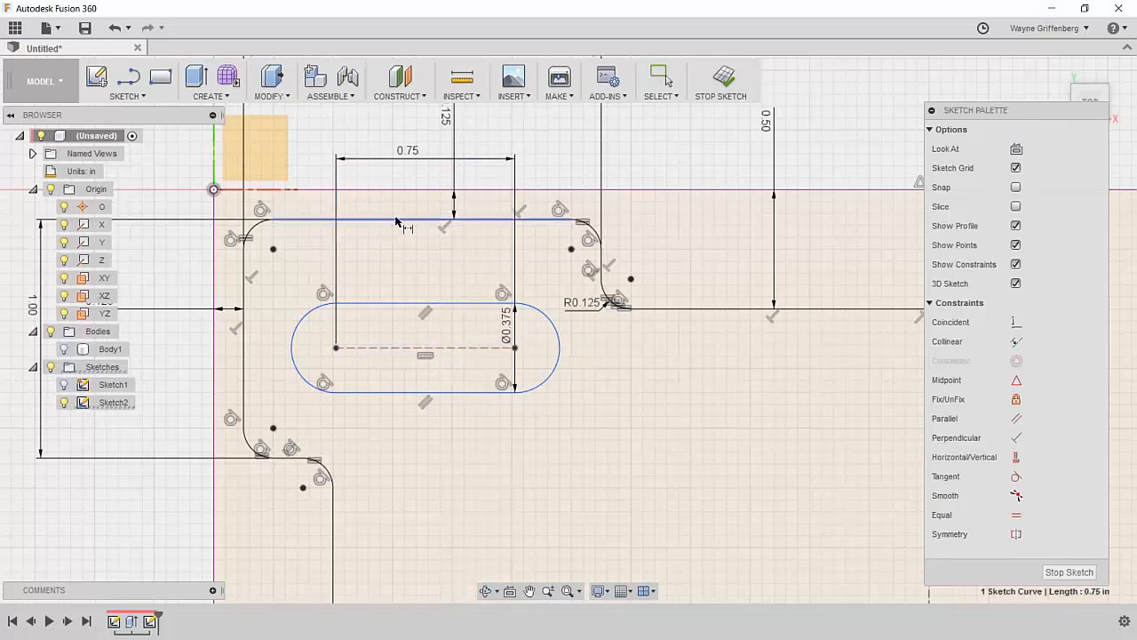
pyautogui.click(366, 222)
pyautogui.click(169, 273)
pyautogui.write('.5')
pyautogui.press('Return')
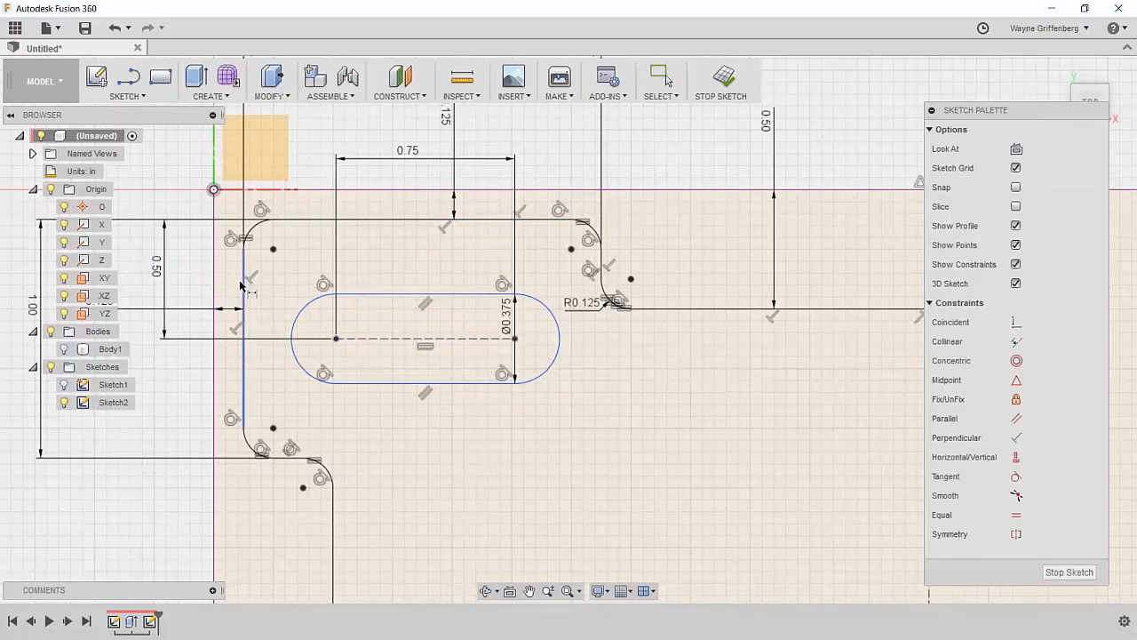
# Step: Dimension the horizontal distance between the profile's outermost vertical line and the slot's rounded left end as 0.125 in
pyautogui.click(244, 336)
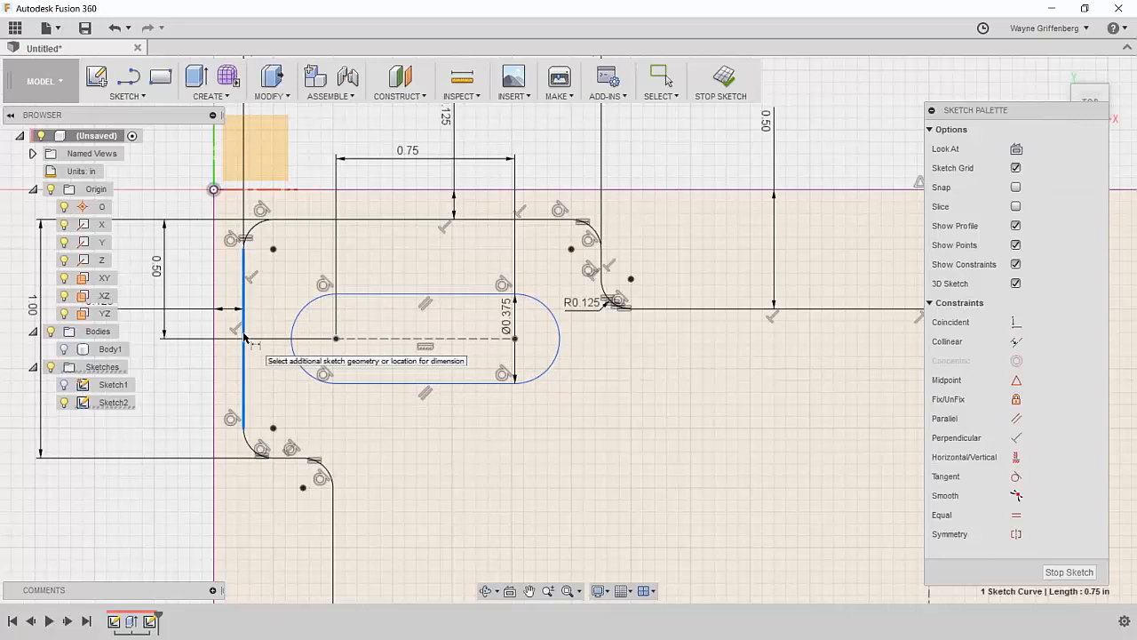
pyautogui.click(291, 341)
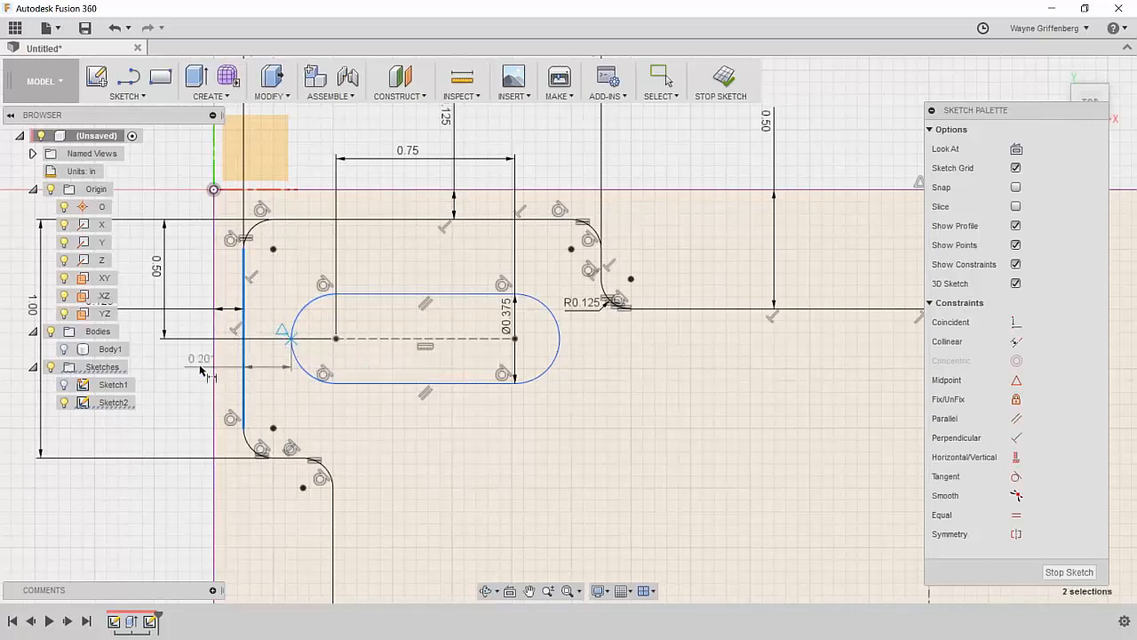
pyautogui.click(178, 382)
pyautogui.press('BackSpace')
pyautogui.press('Return')
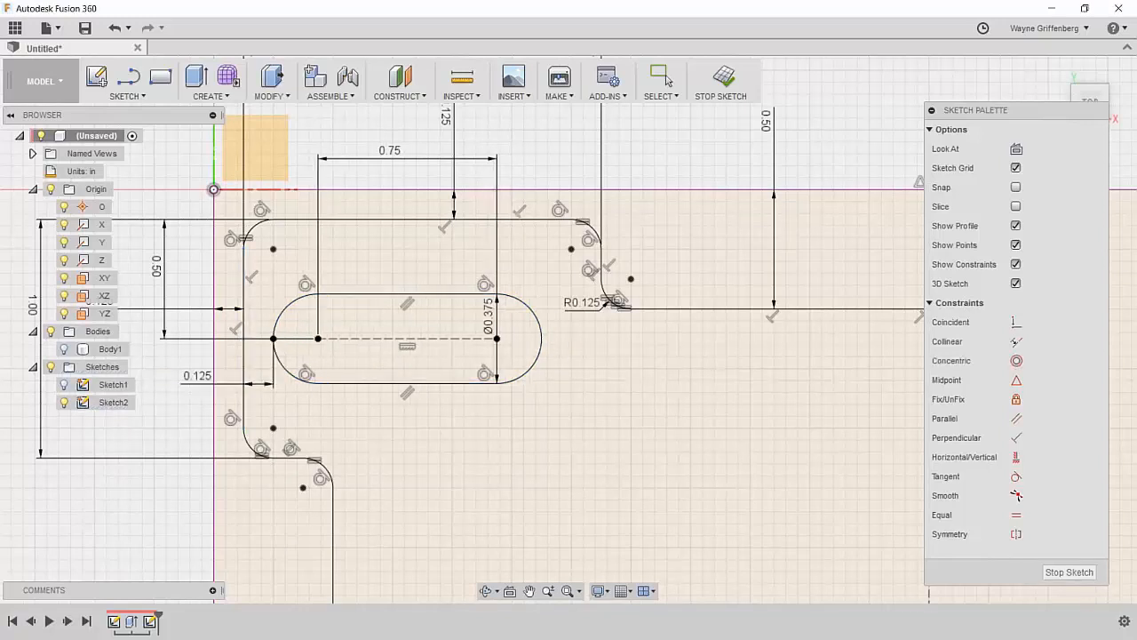
# Step: Set the distance between the outermost vertical line and the slot's left end to 0.25 in
pyautogui.doubleClick(197, 376)
pyautogui.write('.25')
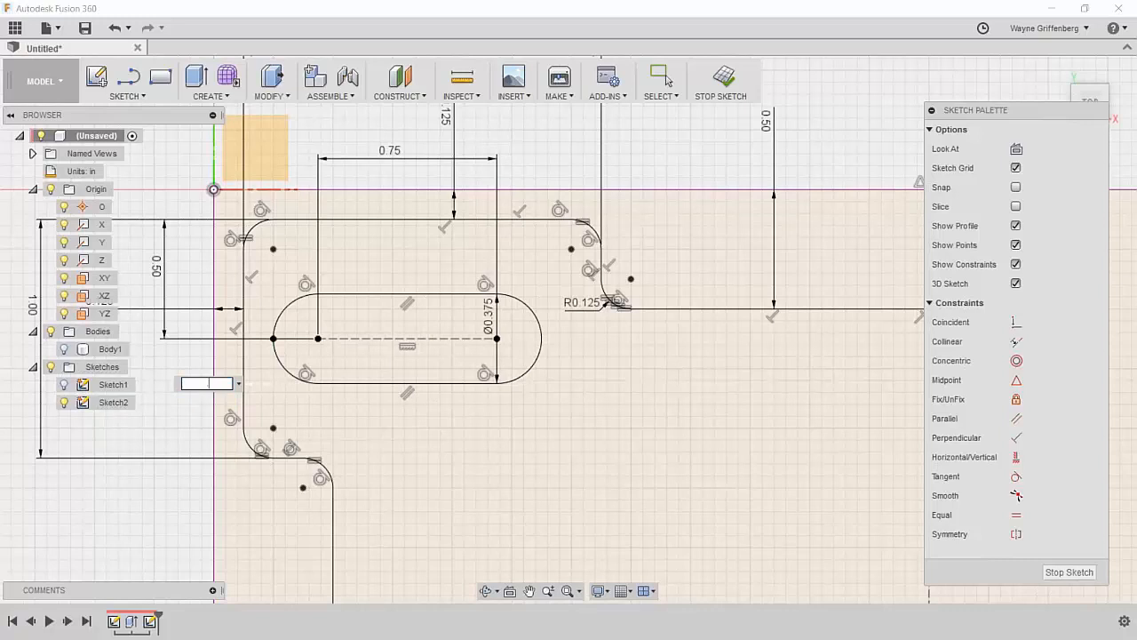
pyautogui.press('Return')
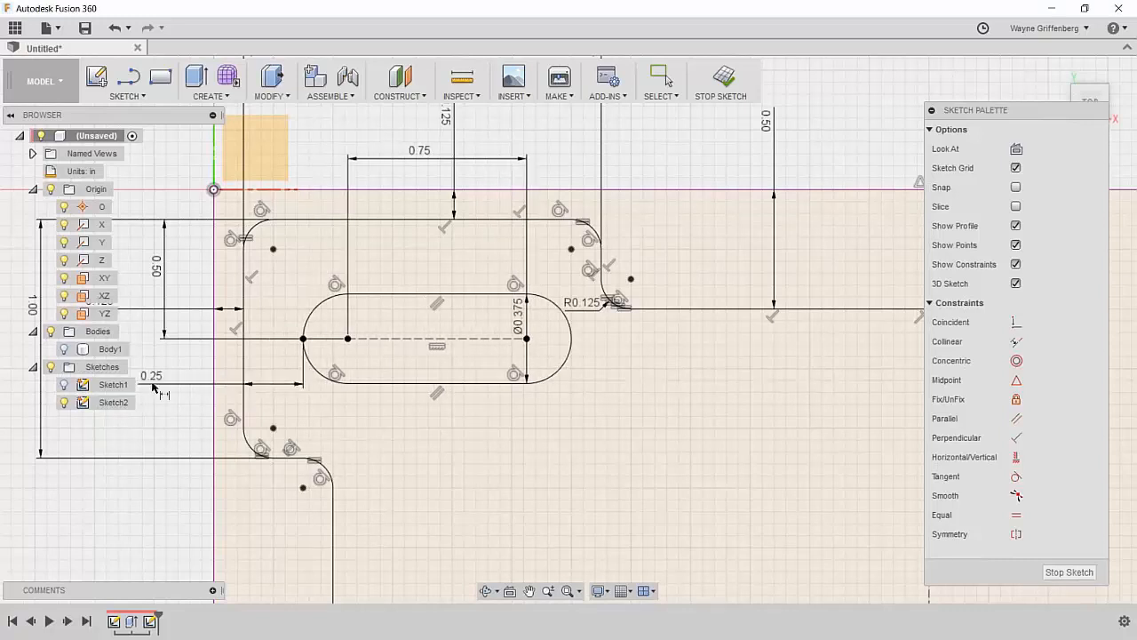
# Step: Examine the dimensioned slot and quarter profile in relation to the whole plate and its centre lines
pyautogui.scroll(-2, 426, 399)
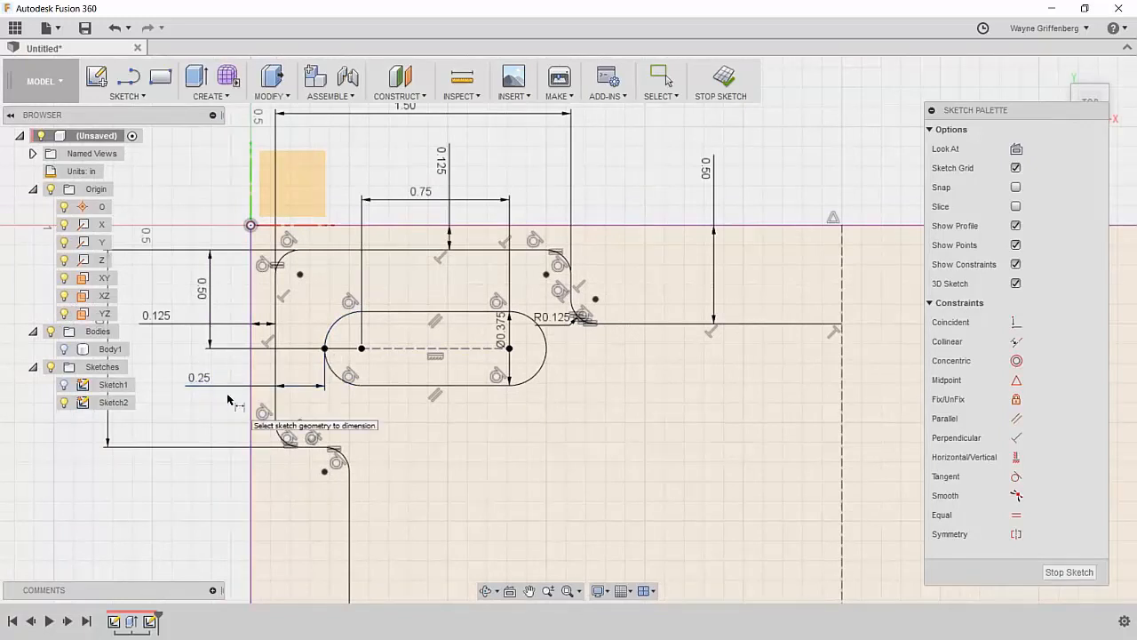
pyautogui.scroll(-3, 267, 400)
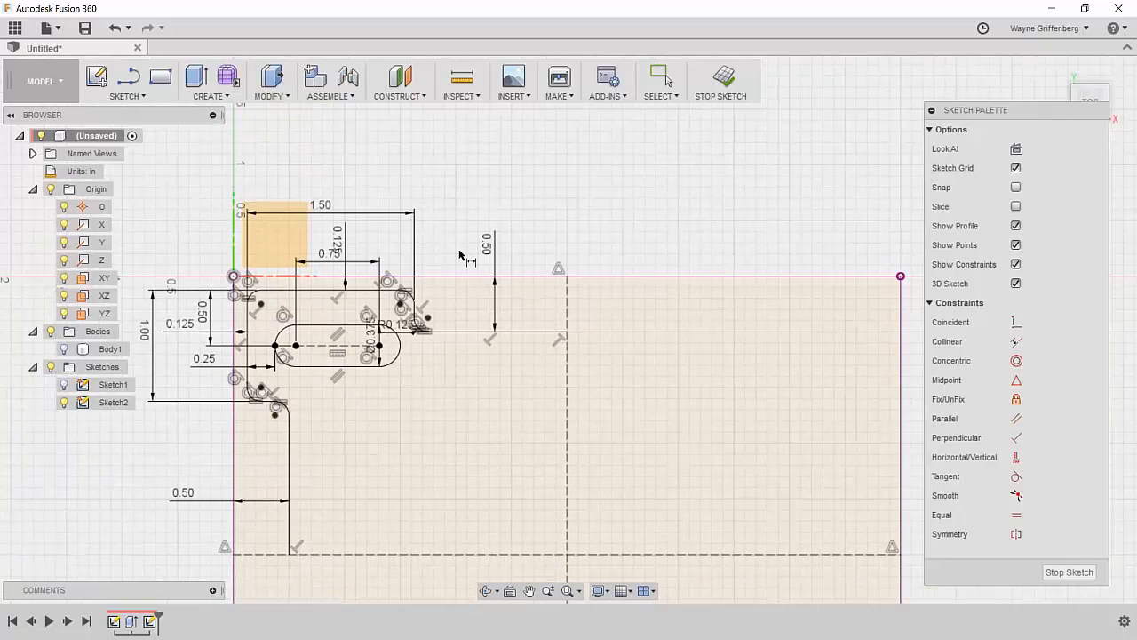
pyautogui.scroll(-2, 485, 399)
pyautogui.scroll(4, 406, 331)
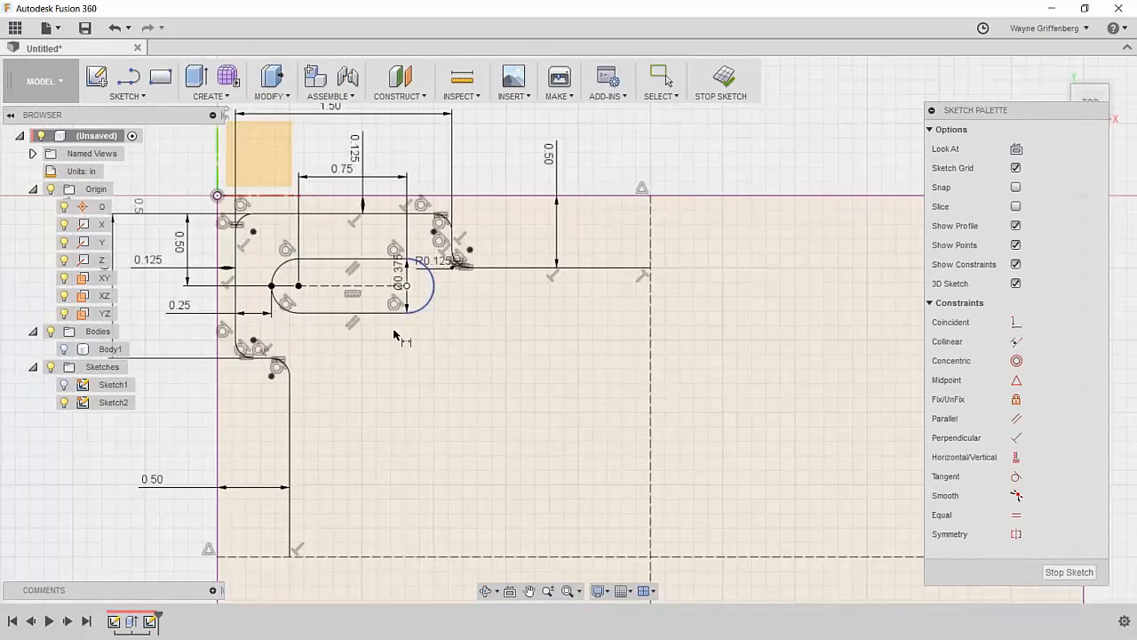
pyautogui.scroll(-3, 397, 335)
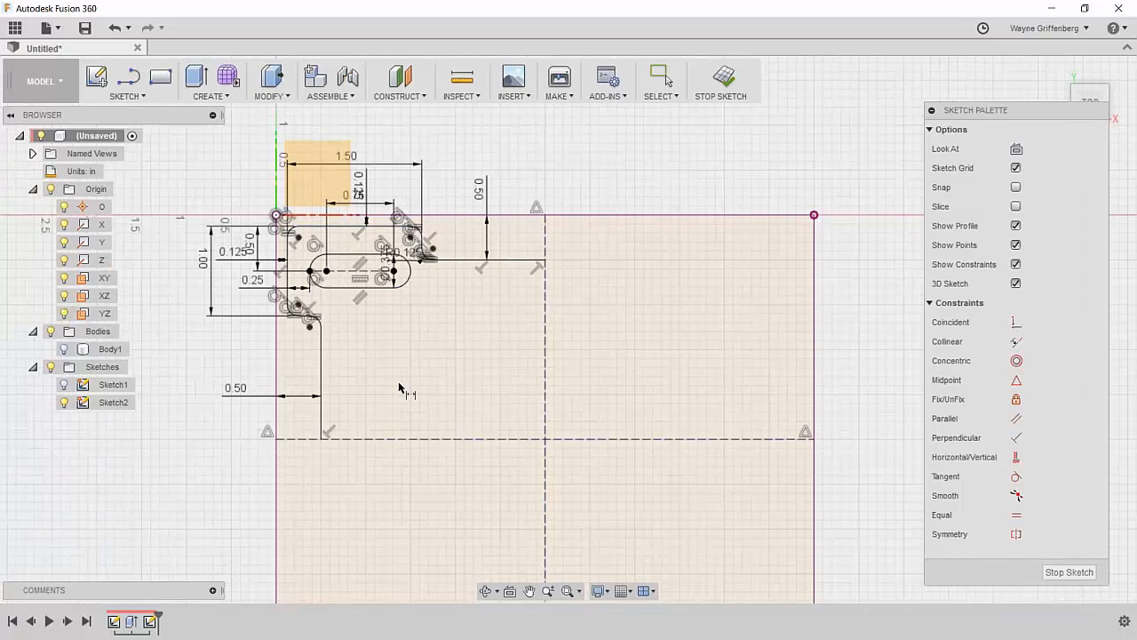
pyautogui.press('Escape')
pyautogui.scroll(1, 347, 304)
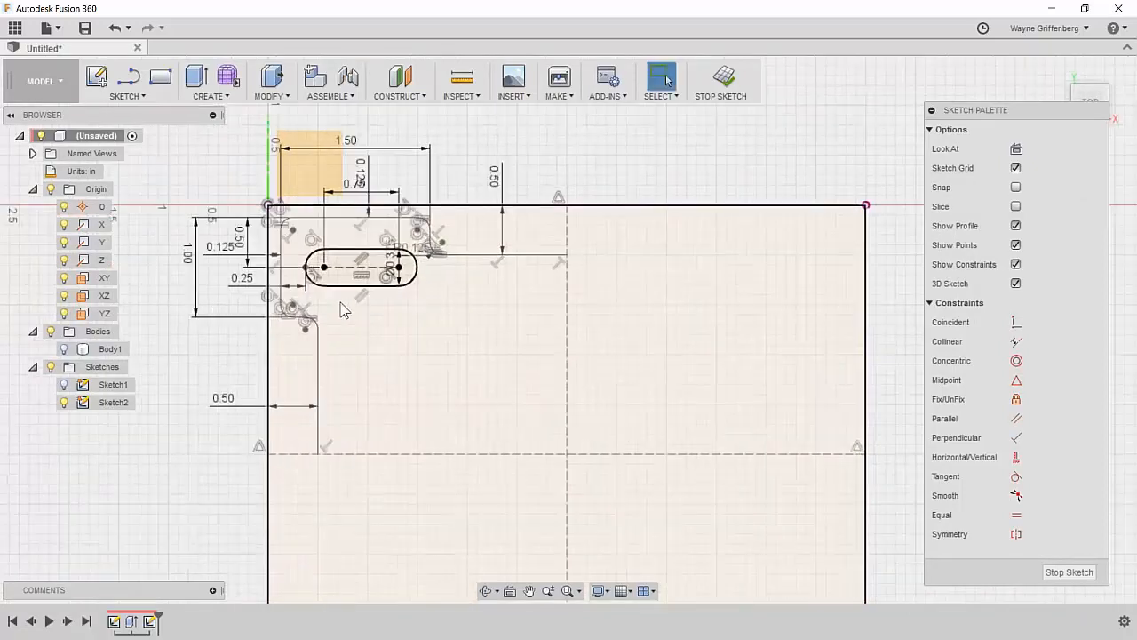
pyautogui.scroll(2, 327, 301)
pyautogui.scroll(-1, 386, 362)
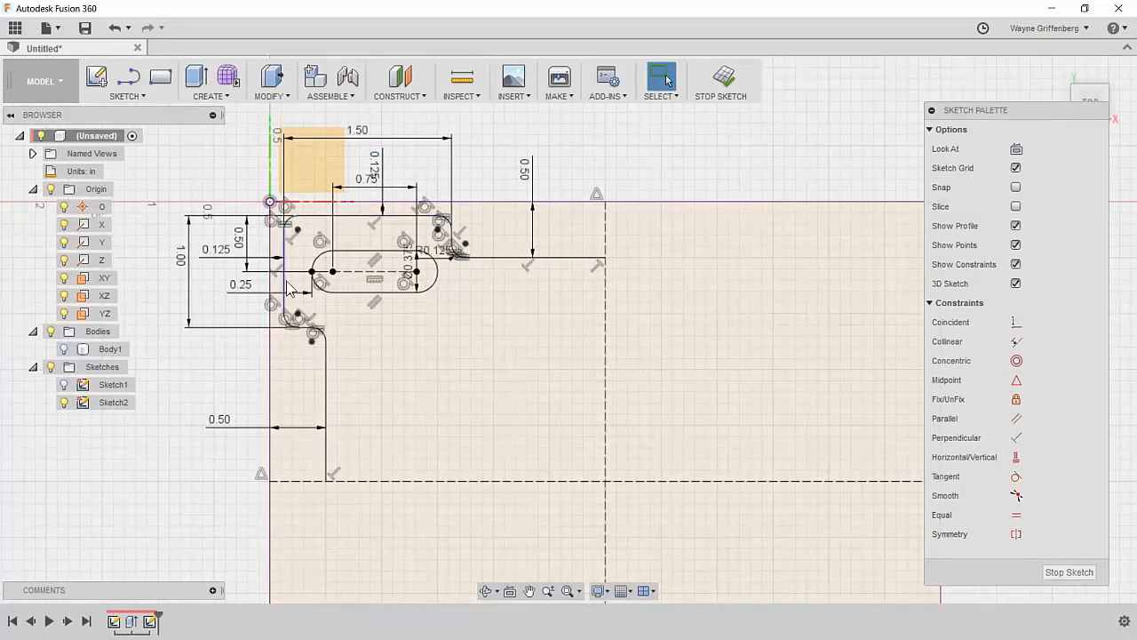
# Step: Hide the sketch constraints and mirror the quarter profile and its slot about the horizontal centre line
pyautogui.click(1015, 264)
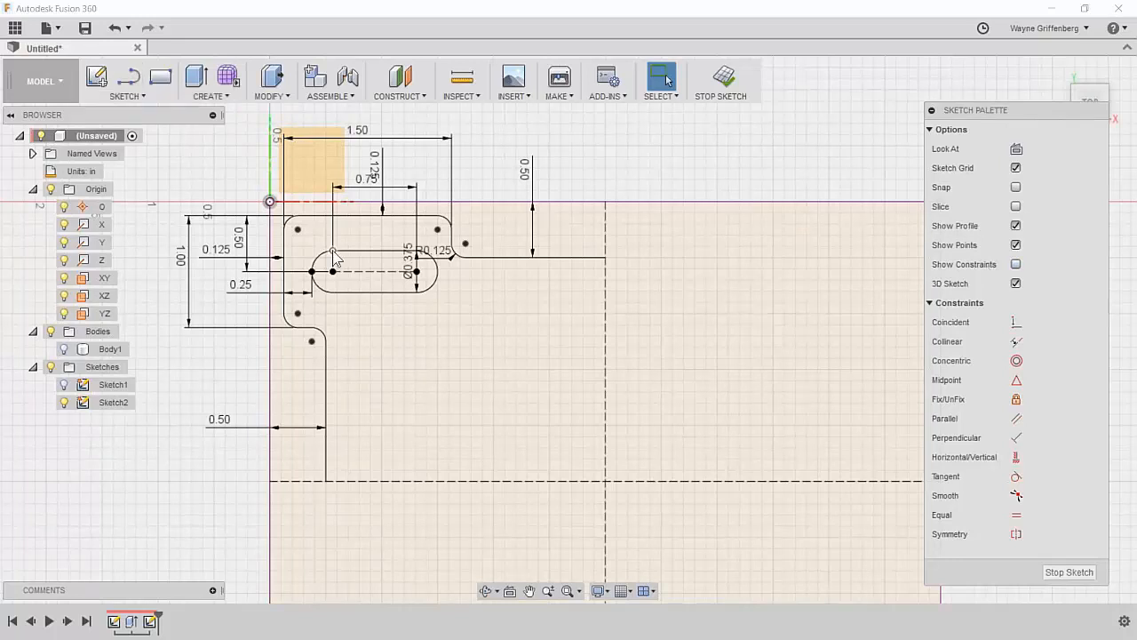
pyautogui.click(127, 94)
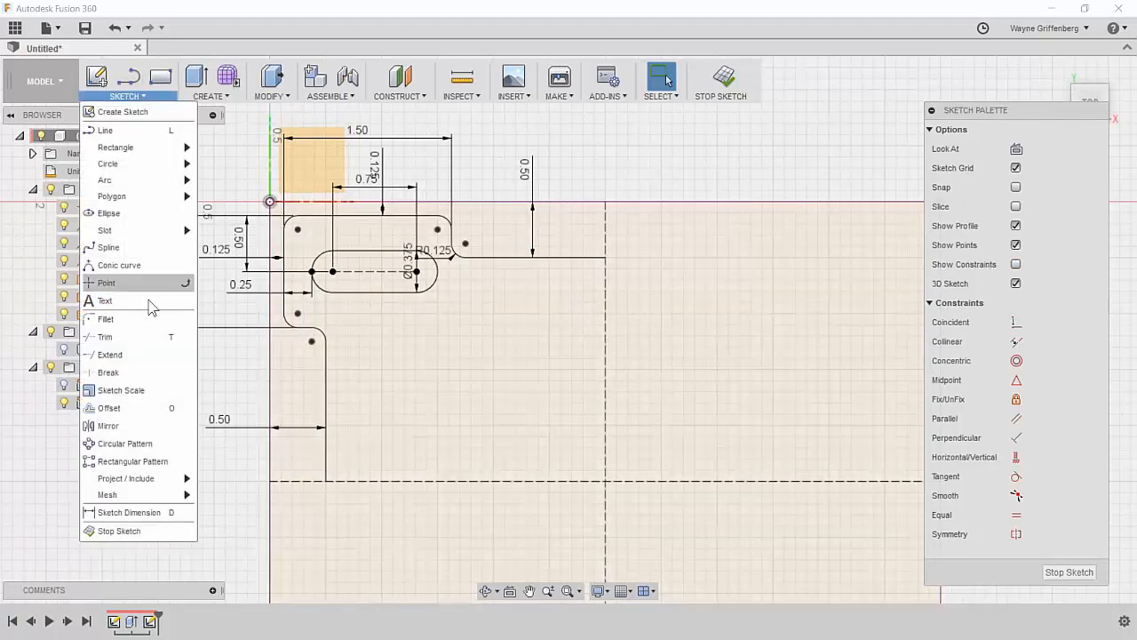
pyautogui.click(115, 428)
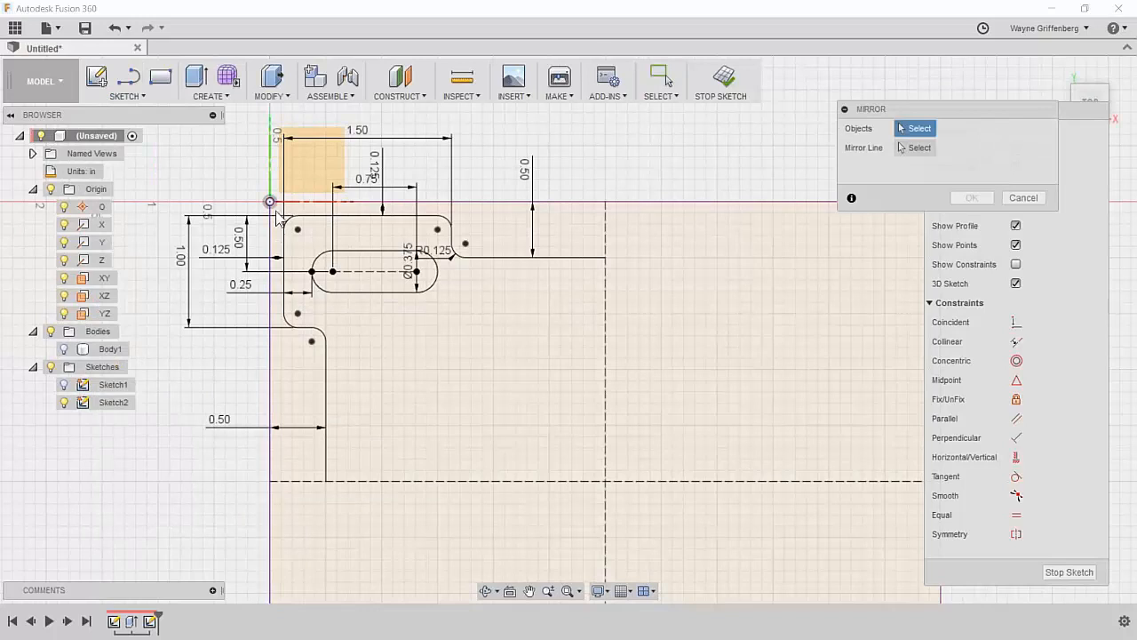
pyautogui.moveTo(278, 210)
pyautogui.mouseDown()
pyautogui.moveTo(666, 536)
pyautogui.moveTo(520, 399)
pyautogui.moveTo(269, 201)
pyautogui.moveTo(222, 189)
pyautogui.moveTo(158, 140)
pyautogui.moveTo(138, 343)
pyautogui.moveTo(311, 283)
pyautogui.moveTo(670, 513)
pyautogui.mouseUp()
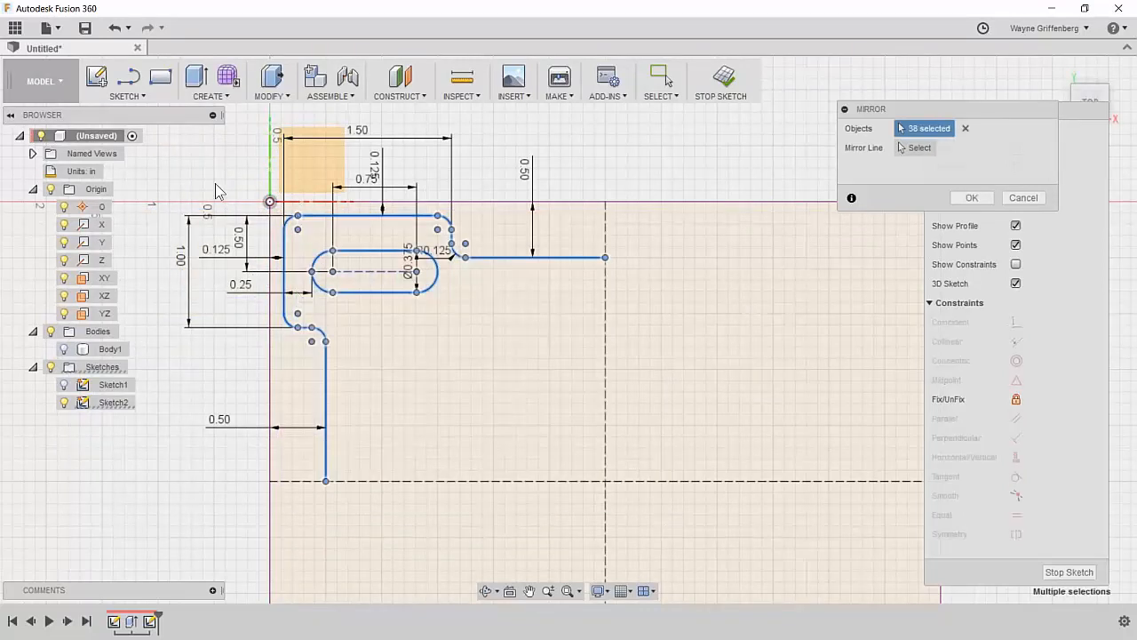
pyautogui.scroll(-2, 214, 172)
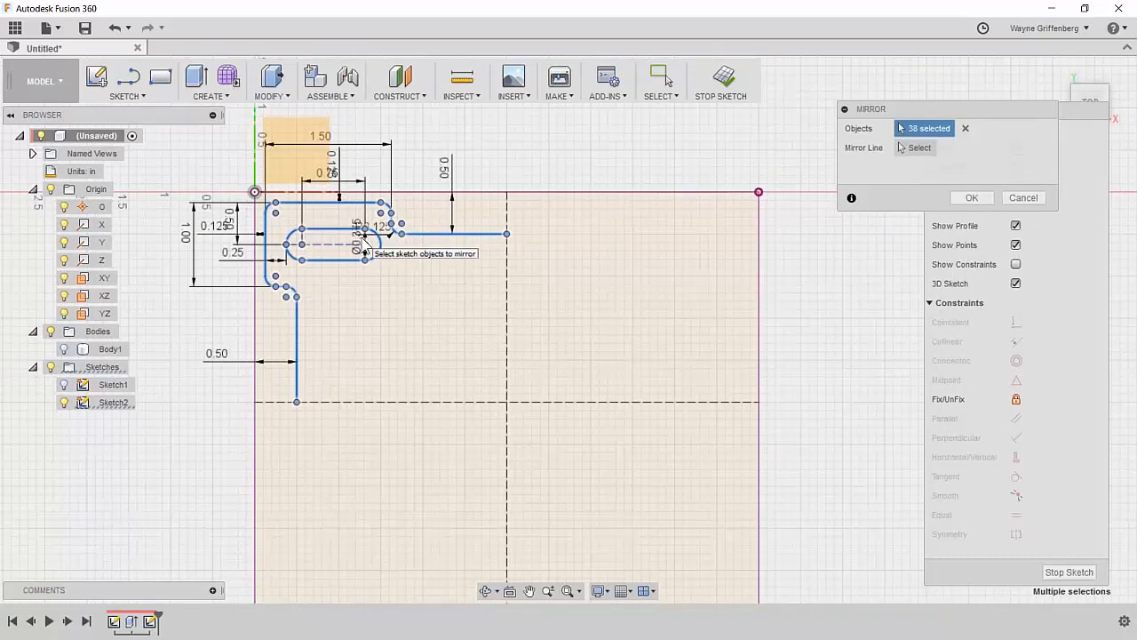
pyautogui.click(915, 148)
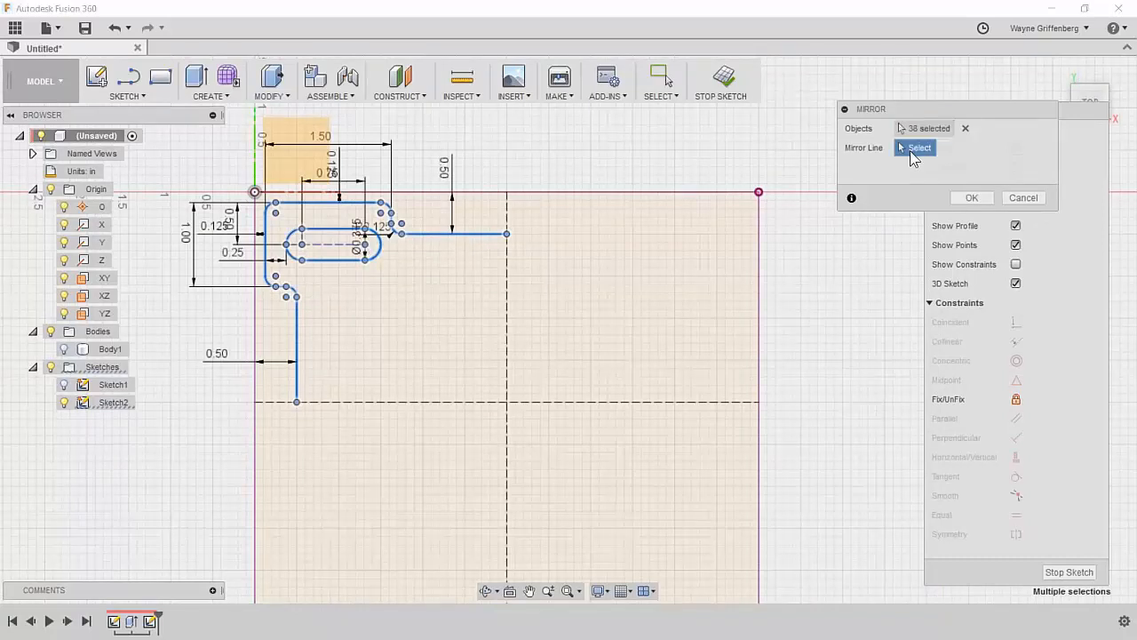
pyautogui.click(424, 401)
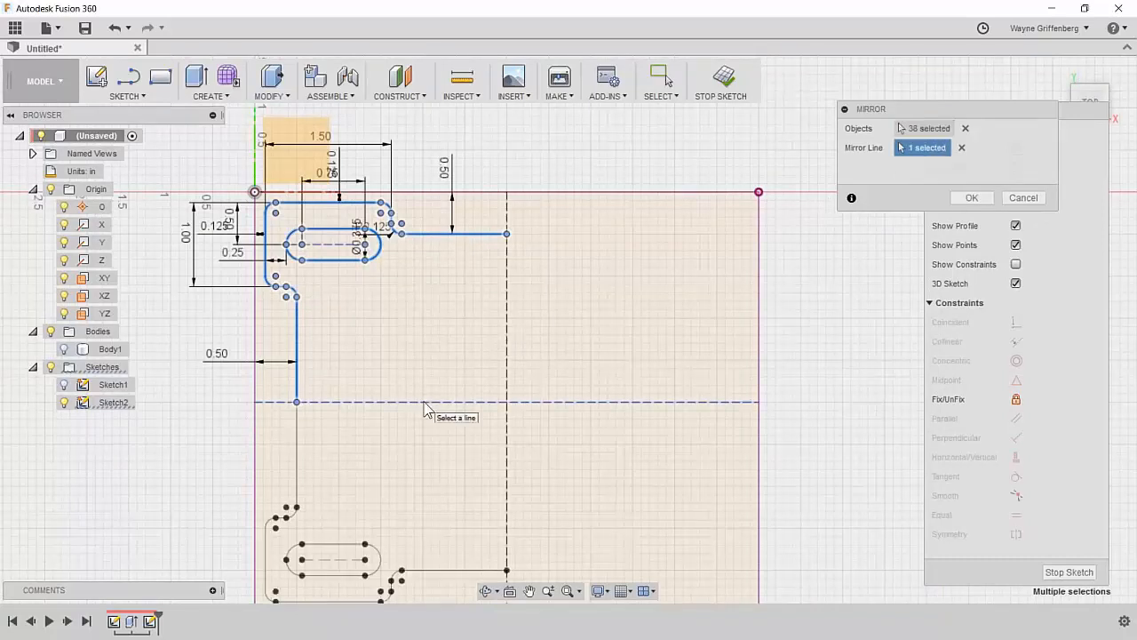
pyautogui.scroll(-2, 476, 174)
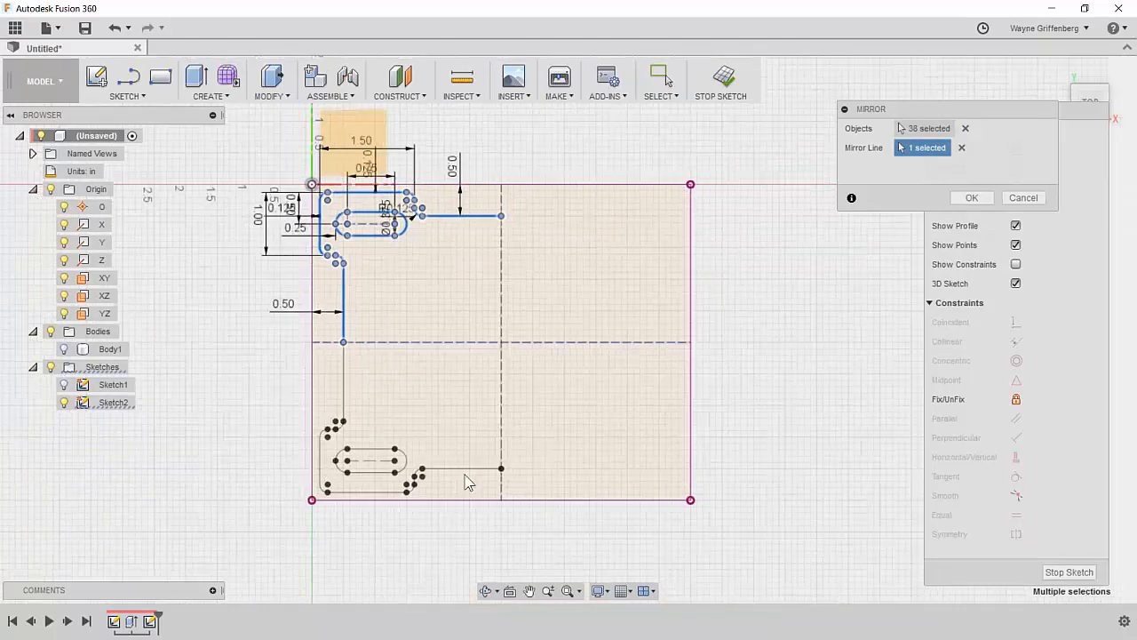
pyautogui.click(949, 199)
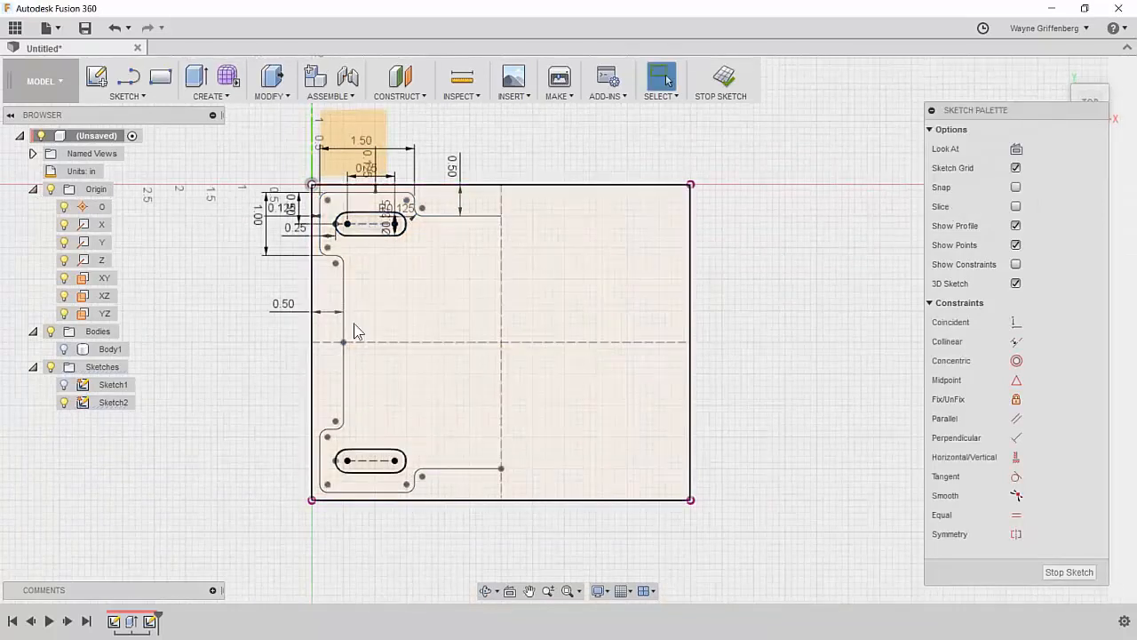
# Step: Mirror the half profile with both slots about the vertical centre line
pyautogui.scroll(2, 354, 331)
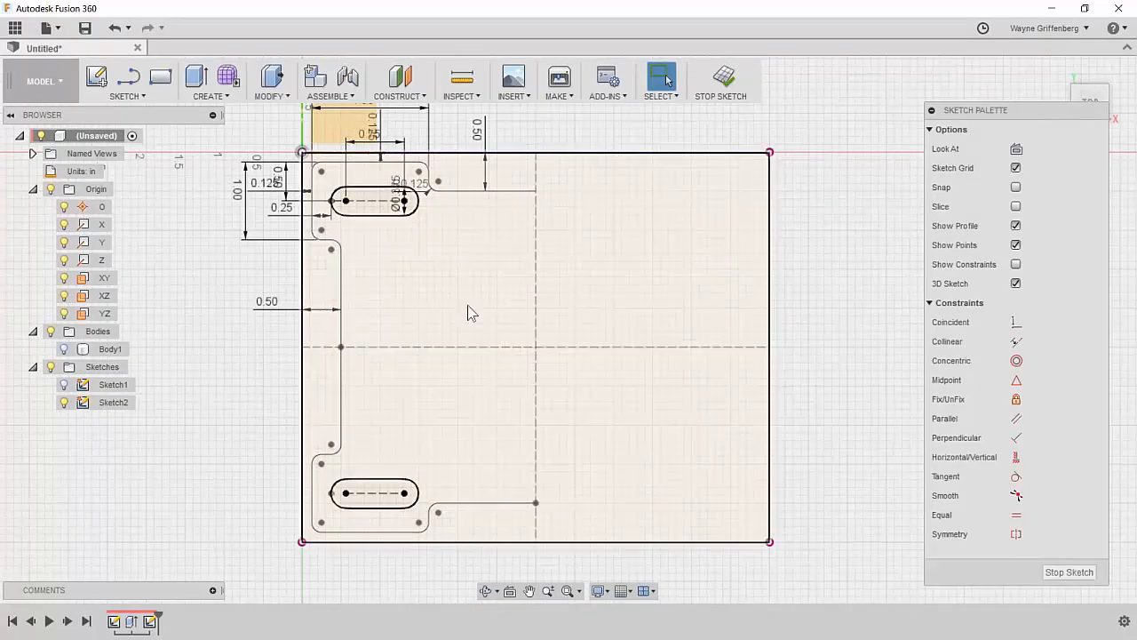
pyautogui.scroll(-1, 417, 294)
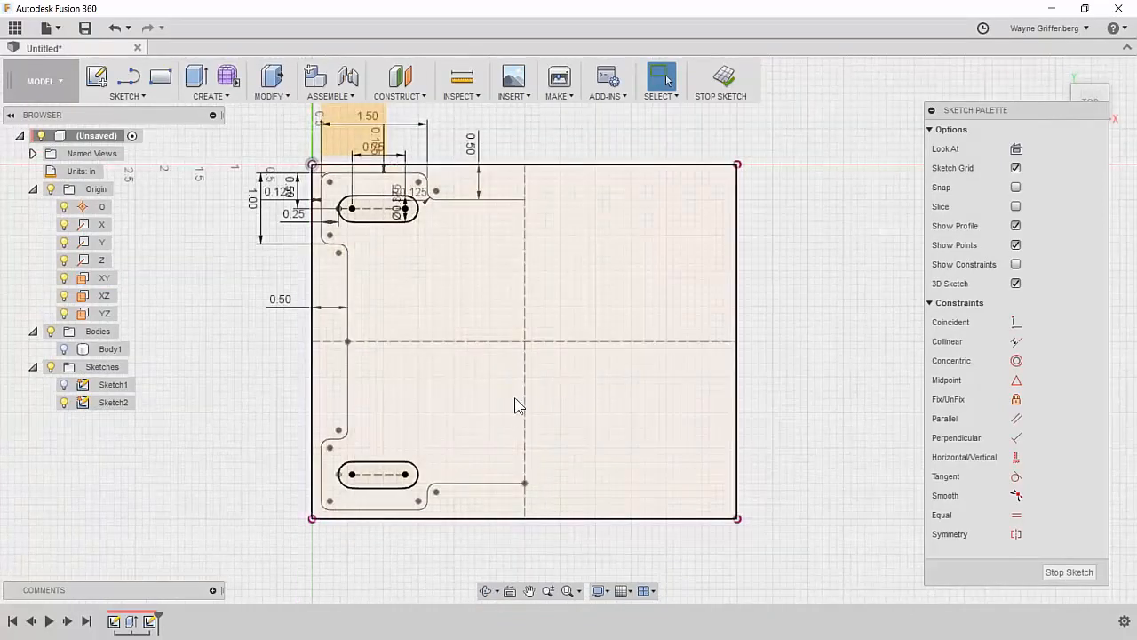
pyautogui.scroll(1, 328, 181)
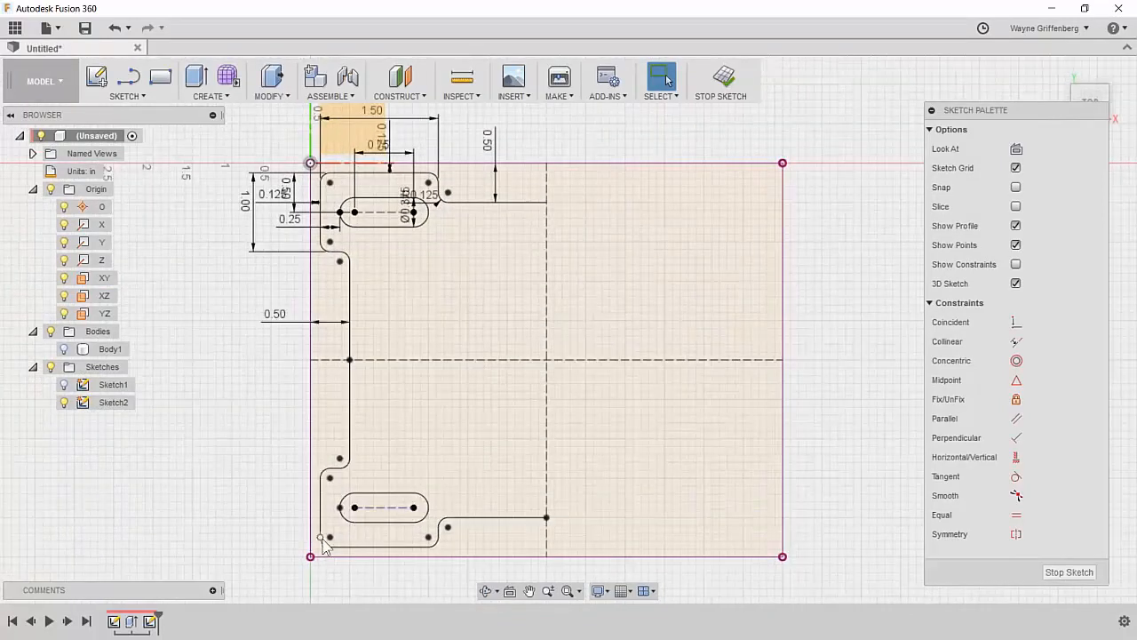
pyautogui.moveTo(320, 548)
pyautogui.mouseDown()
pyautogui.moveTo(471, 440)
pyautogui.moveTo(591, 234)
pyautogui.moveTo(585, 177)
pyautogui.mouseUp()
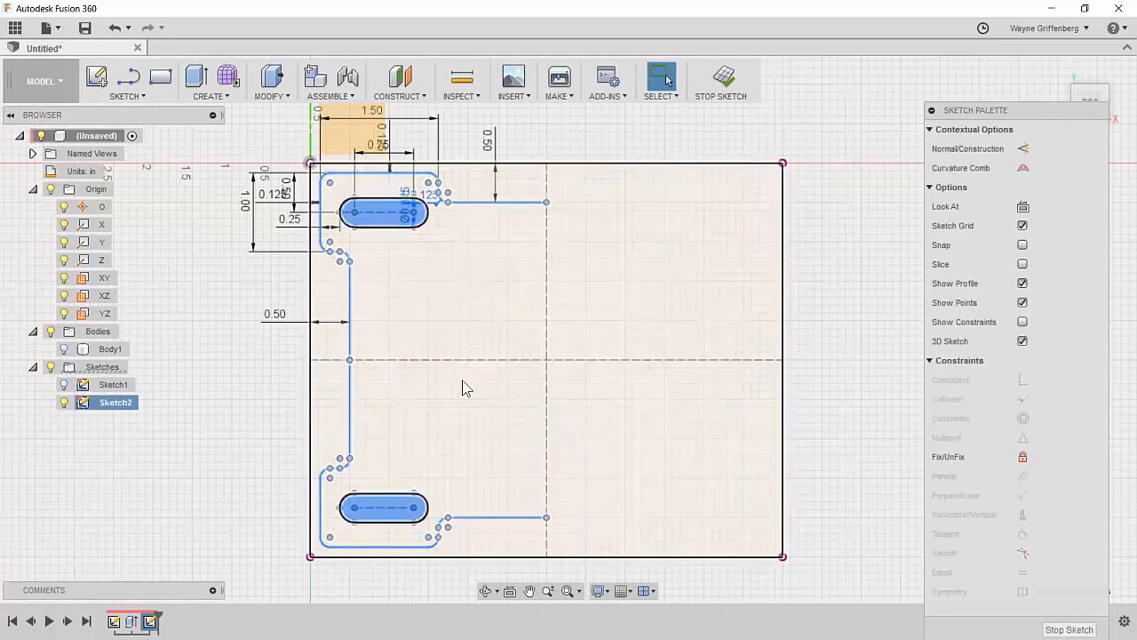
pyautogui.click(139, 94)
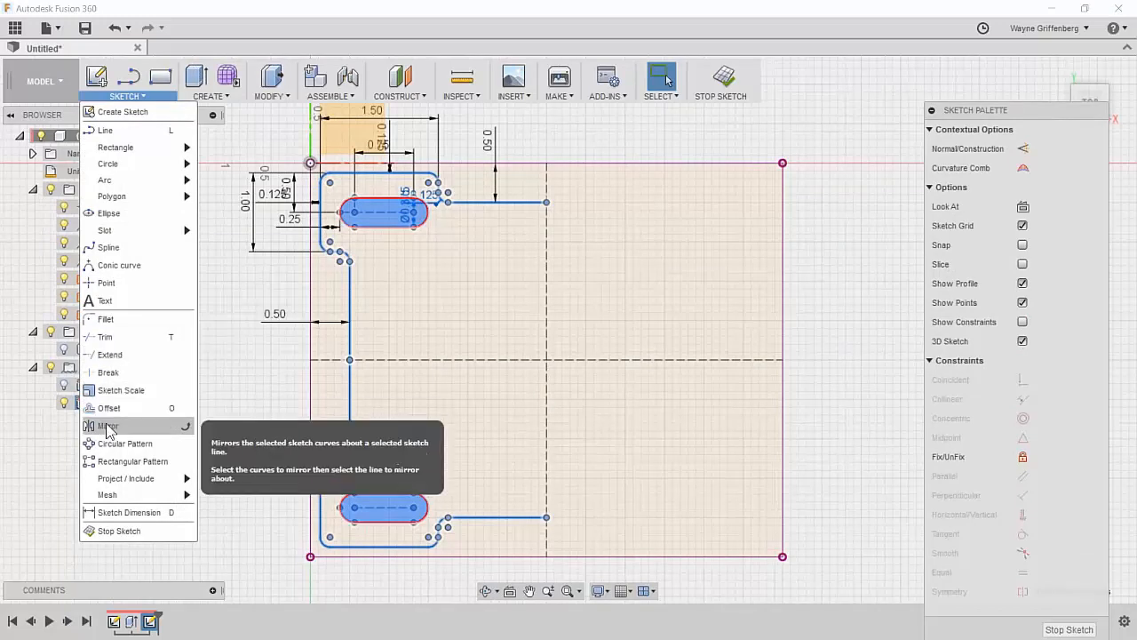
pyautogui.click(107, 427)
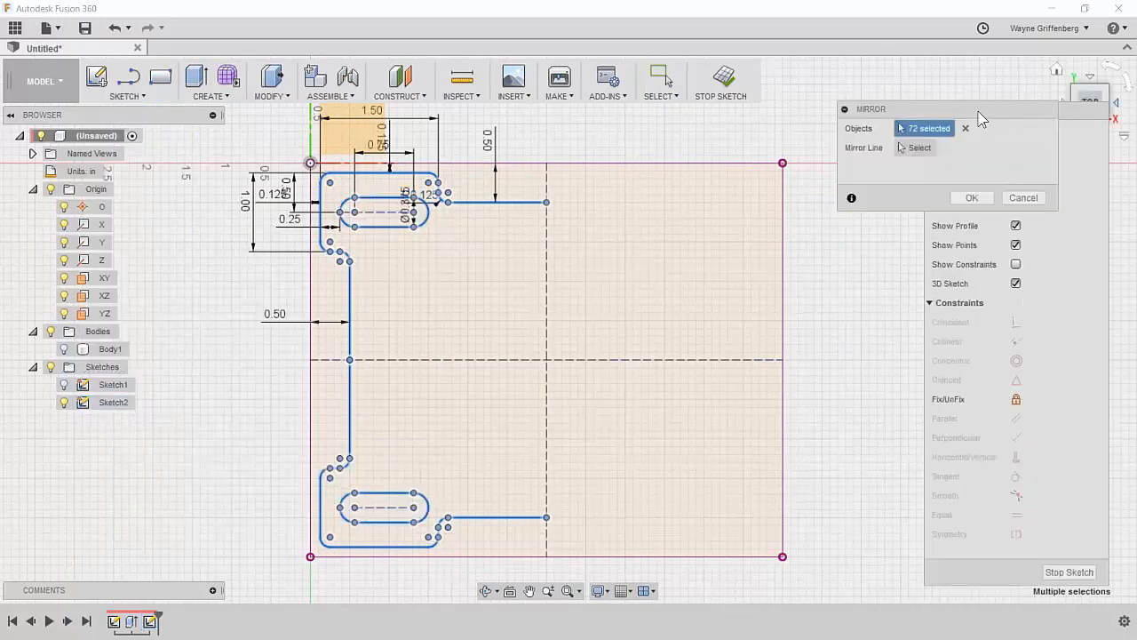
pyautogui.click(915, 147)
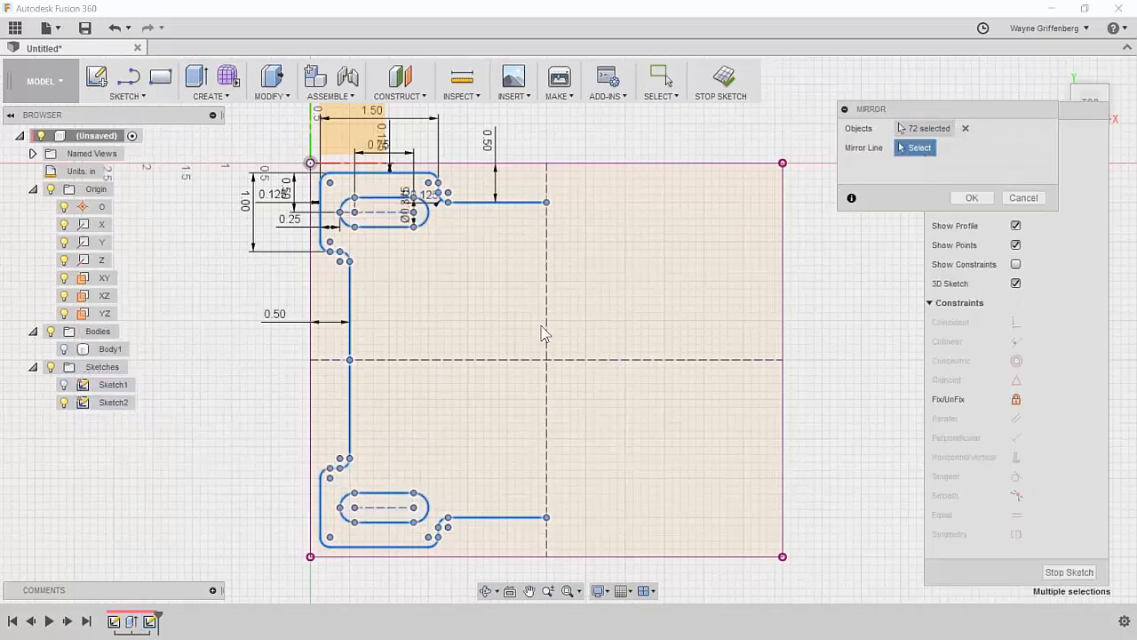
pyautogui.click(547, 338)
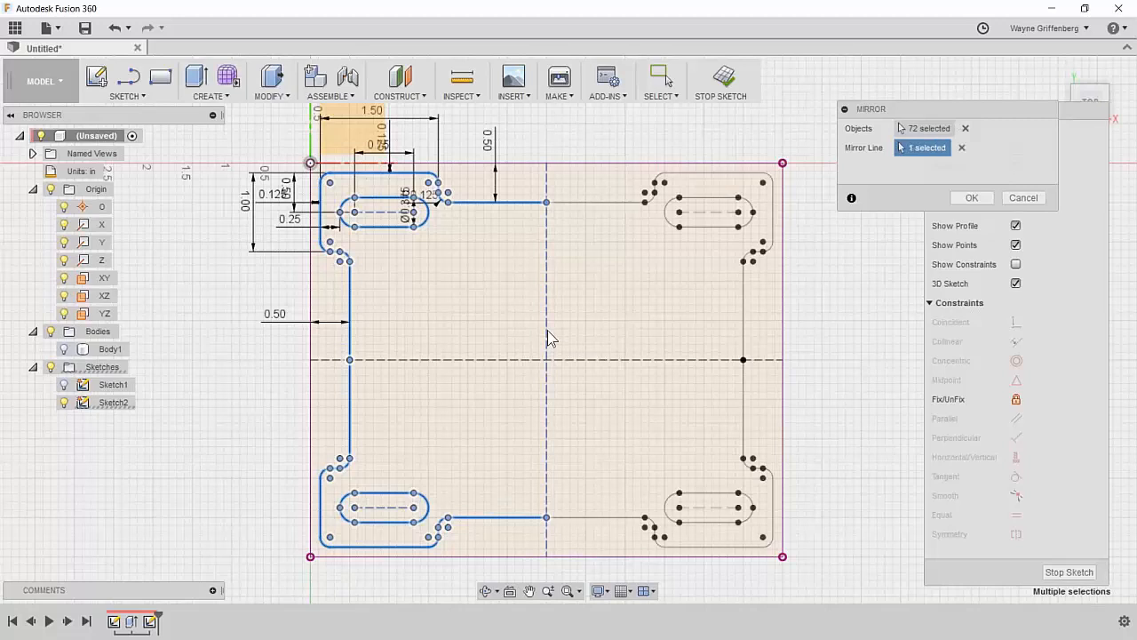
pyautogui.click(963, 199)
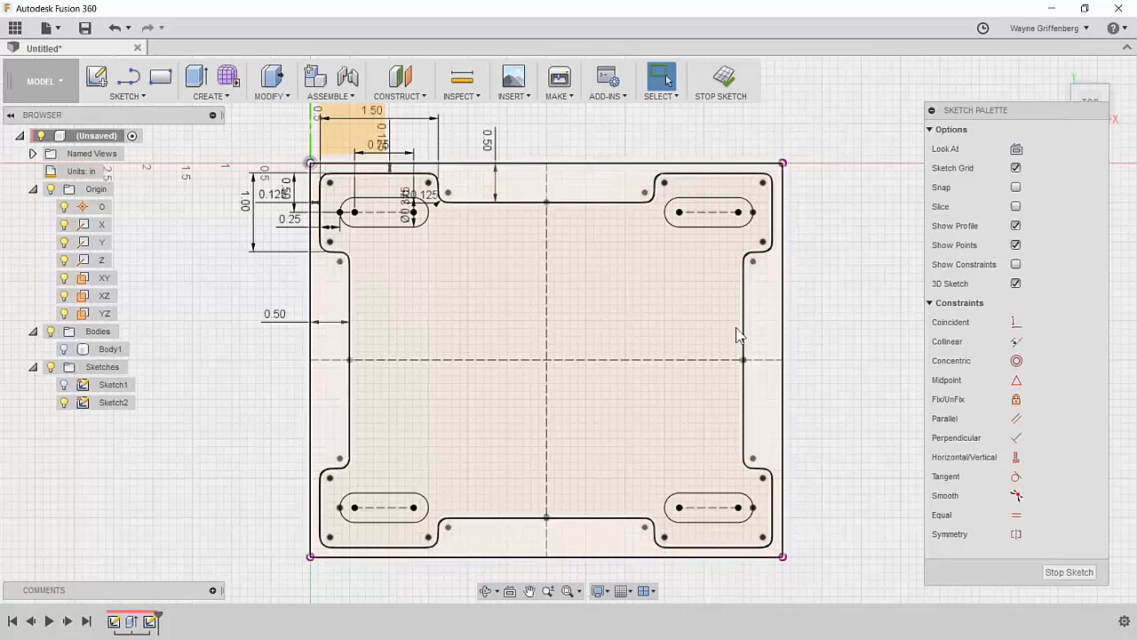
# Step: Check the closed sketch regions by selecting the outer border, the inner plate area and the slots individually
pyautogui.click(756, 337)
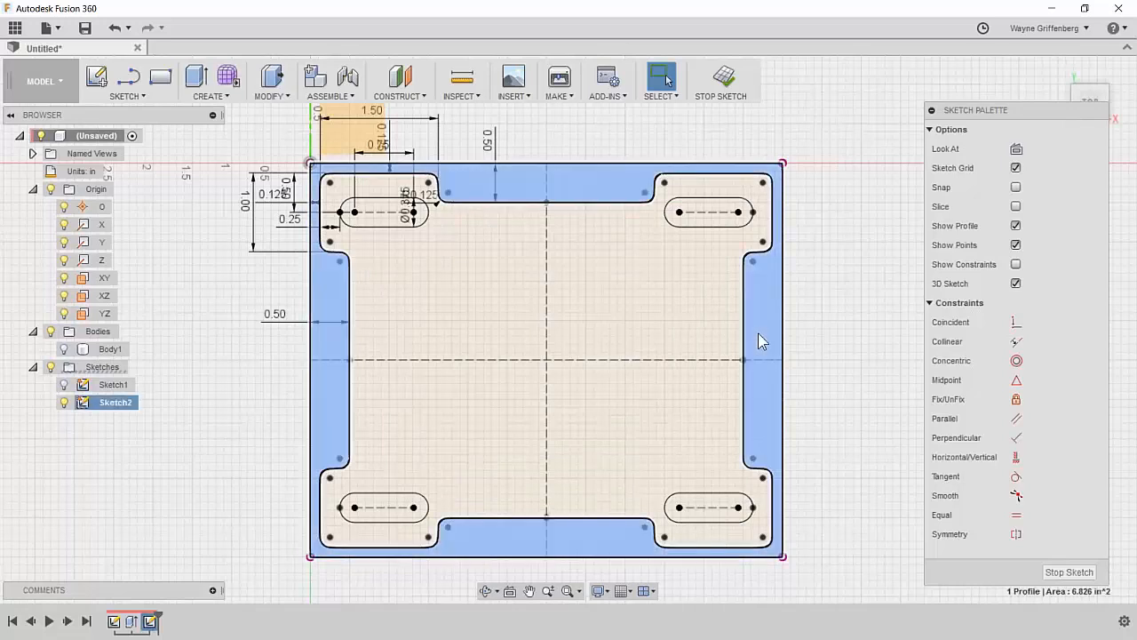
pyautogui.click(619, 309)
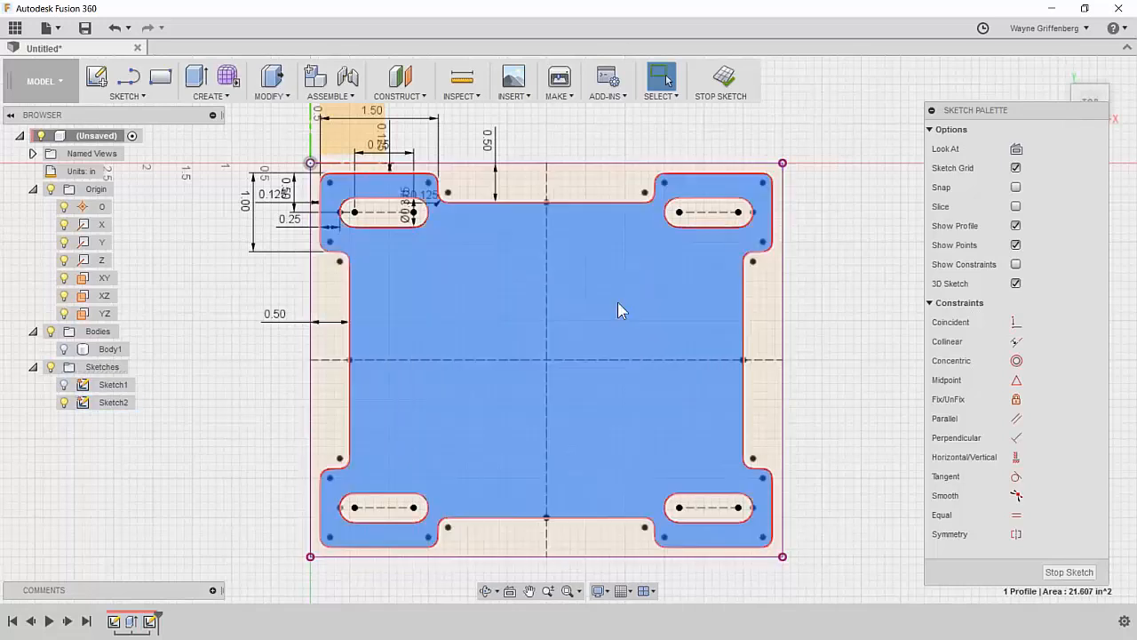
pyautogui.click(707, 221)
pyautogui.click(716, 506)
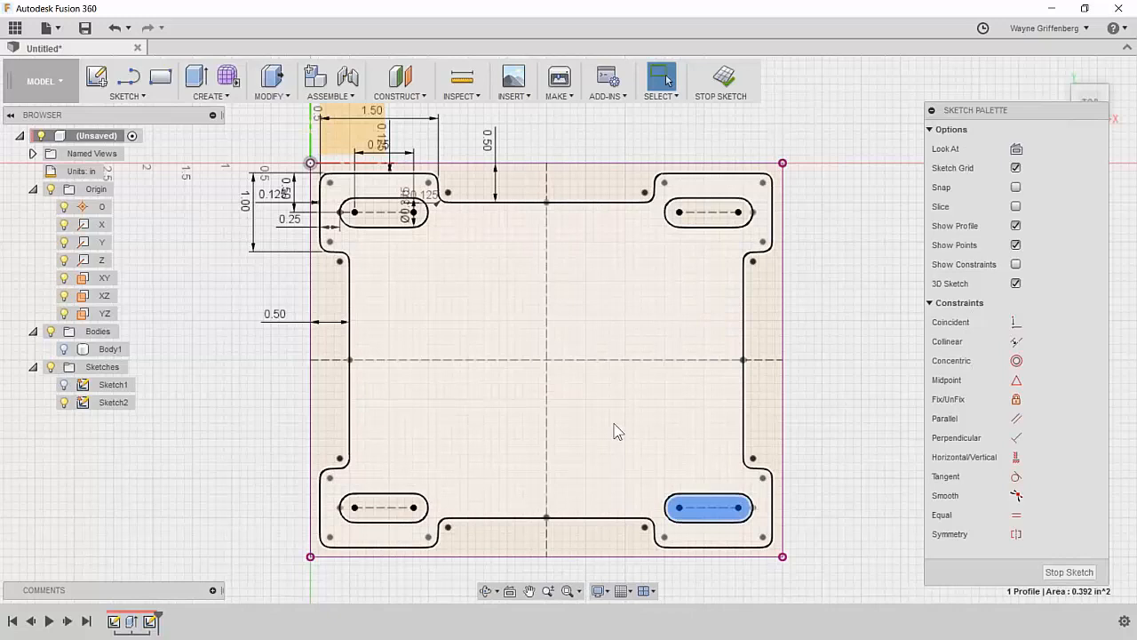
pyautogui.press('Escape')
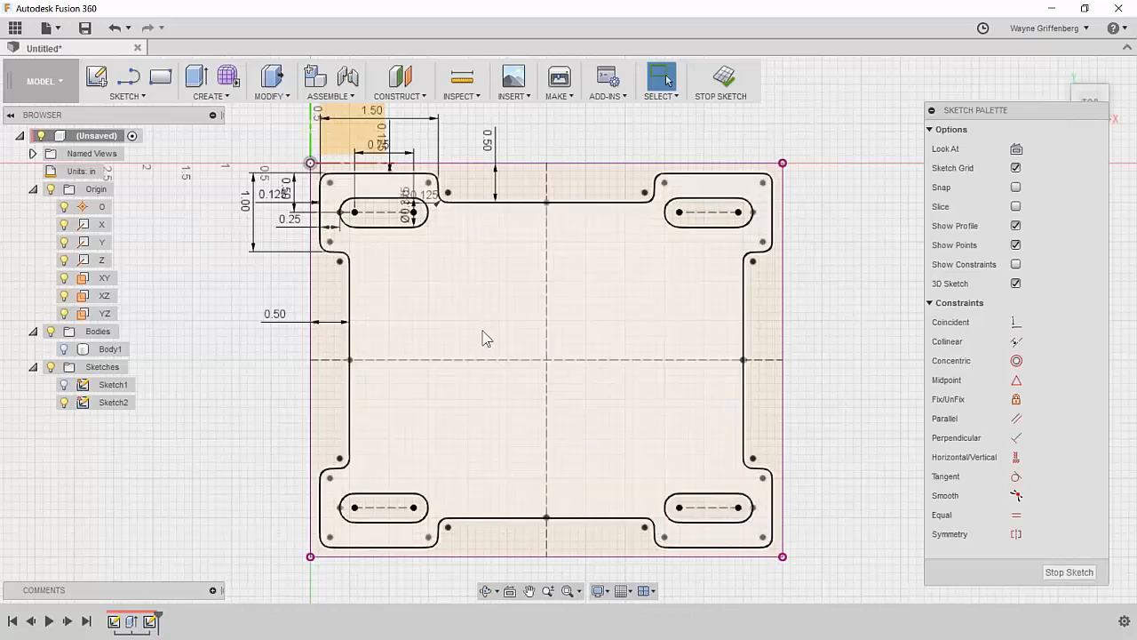
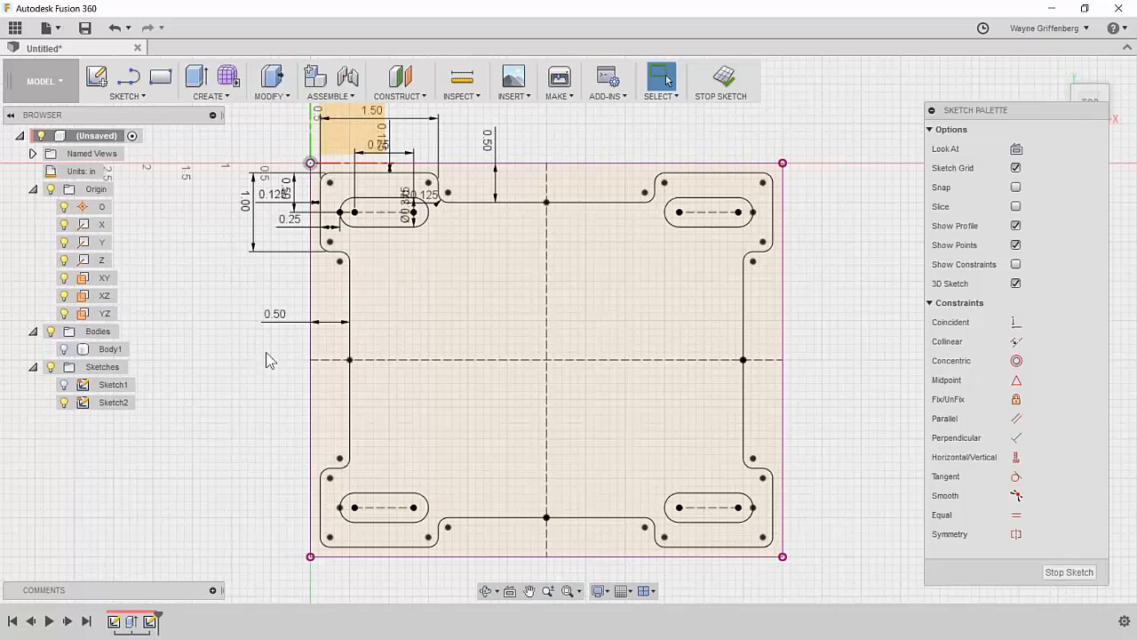
# Step: Sketch a rectangle 2.5 in wide and 2 in high inside the plate profile and shift it closer to the centre
pyautogui.click(160, 79)
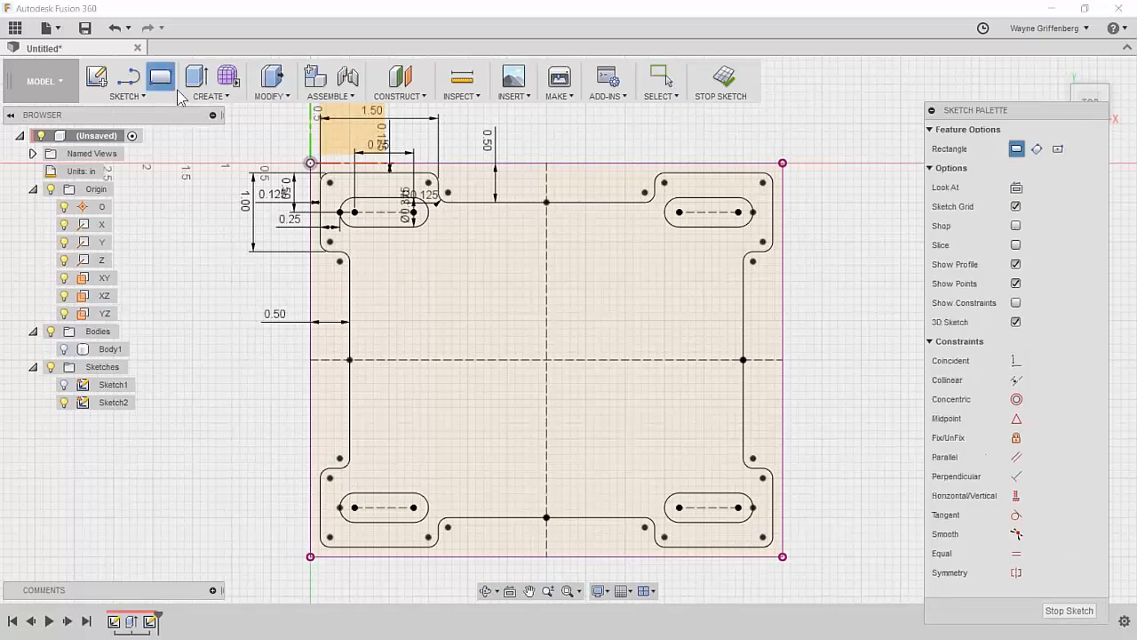
pyautogui.click(449, 302)
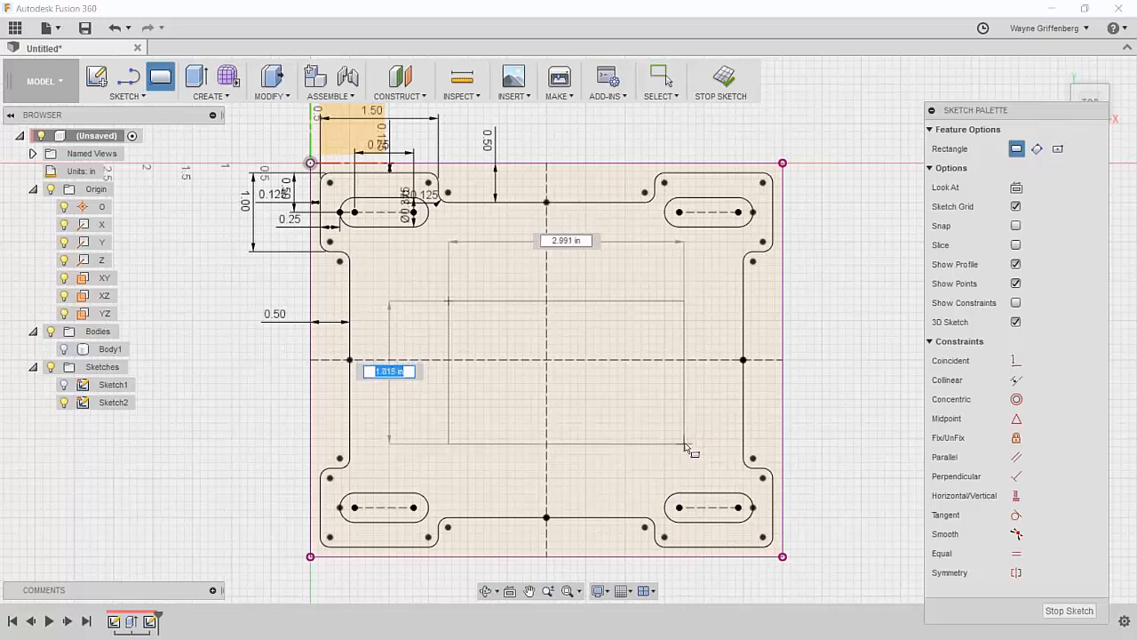
pyautogui.write('2')
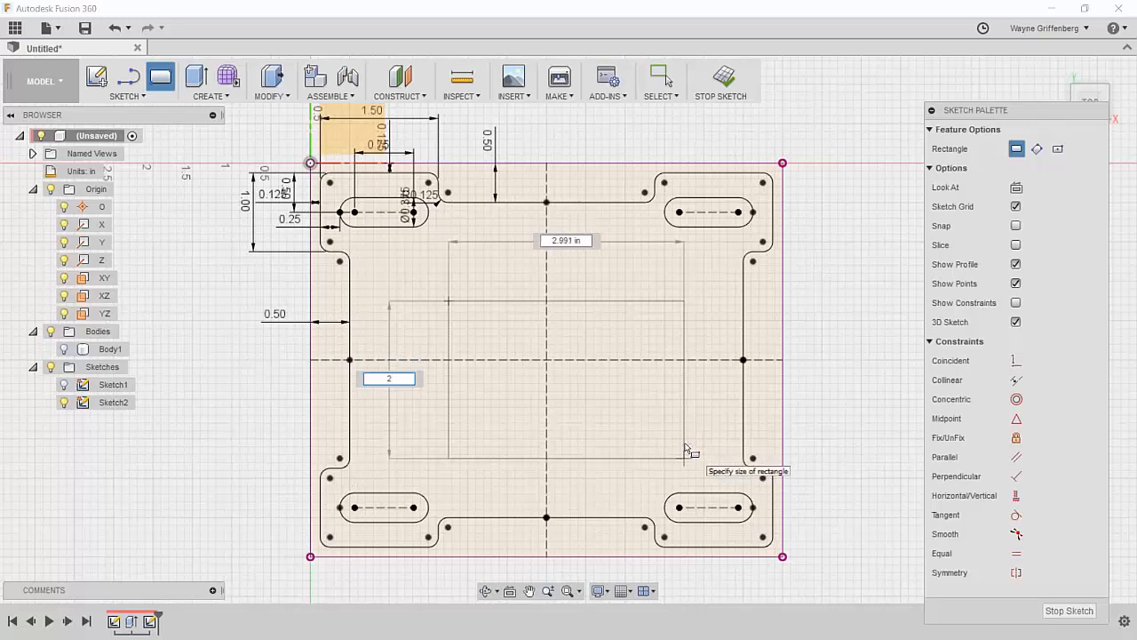
pyautogui.press('Tab')
pyautogui.write('2.5')
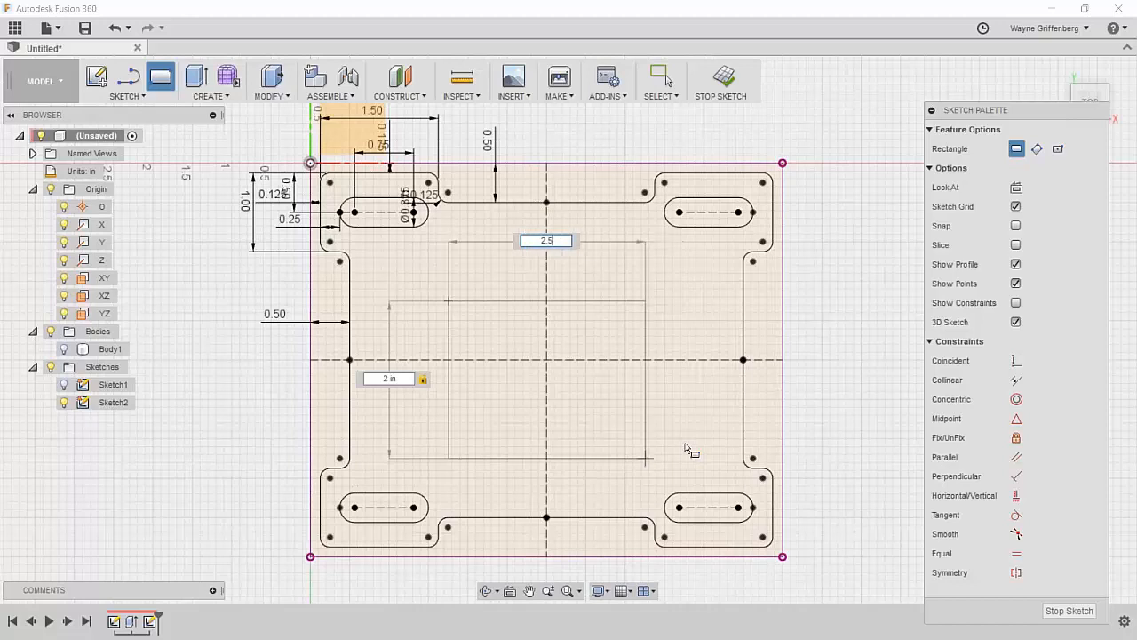
pyautogui.press('Tab')
pyautogui.press('Return')
pyautogui.click(668, 80)
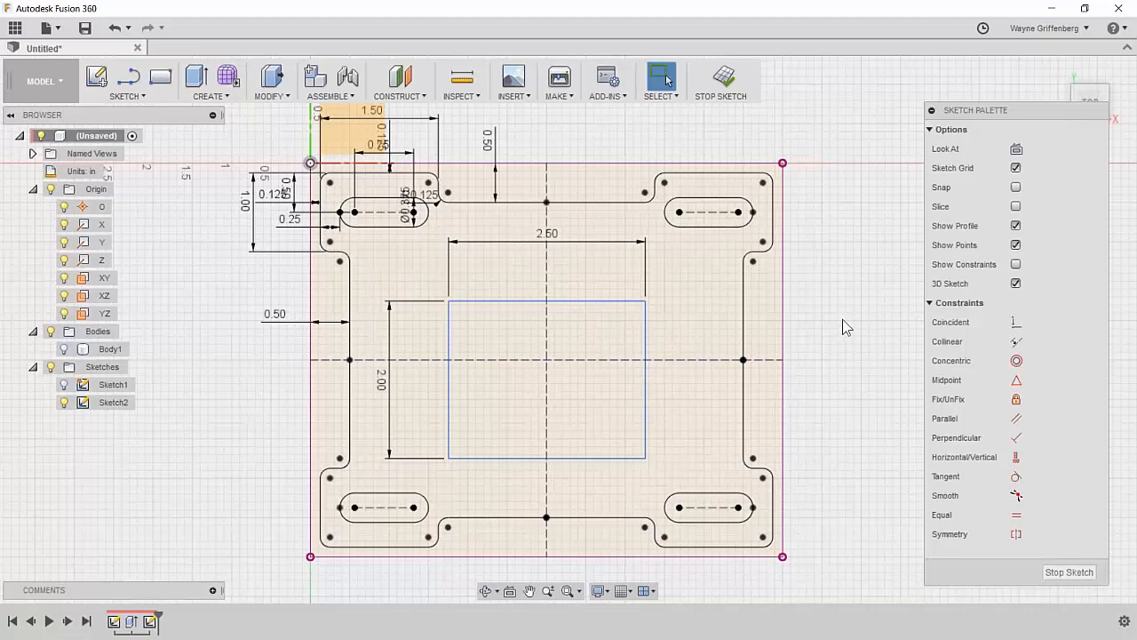
pyautogui.moveTo(578, 304)
pyautogui.mouseDown()
pyautogui.moveTo(609, 261)
pyautogui.moveTo(581, 269)
pyautogui.moveTo(574, 296)
pyautogui.moveTo(584, 281)
pyautogui.moveTo(568, 287)
pyautogui.mouseUp()
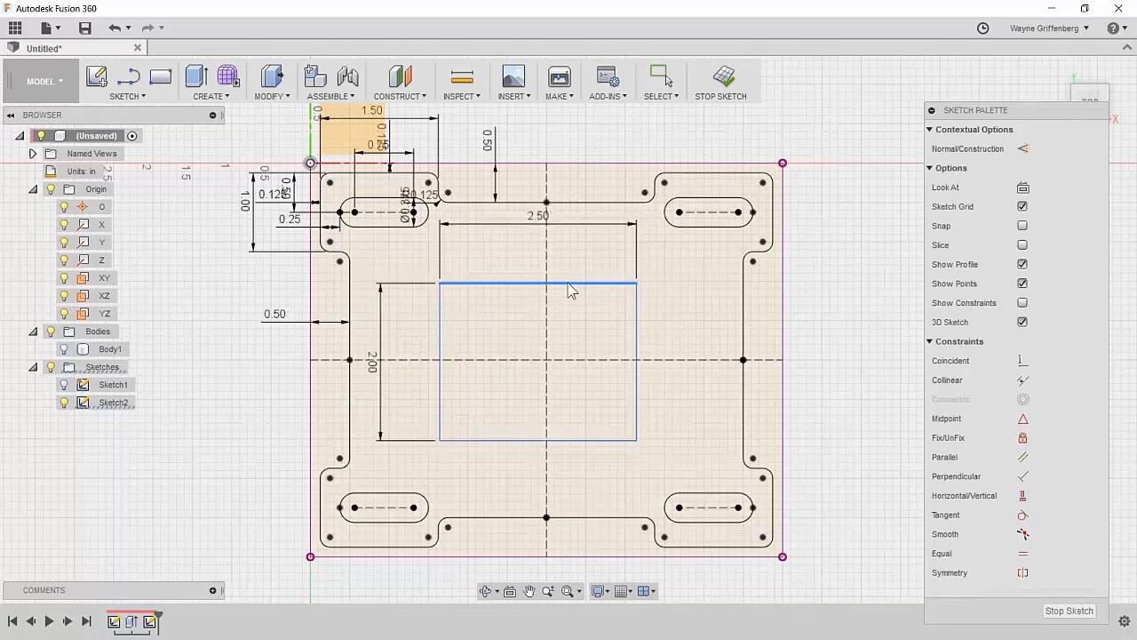
pyautogui.press('Escape')
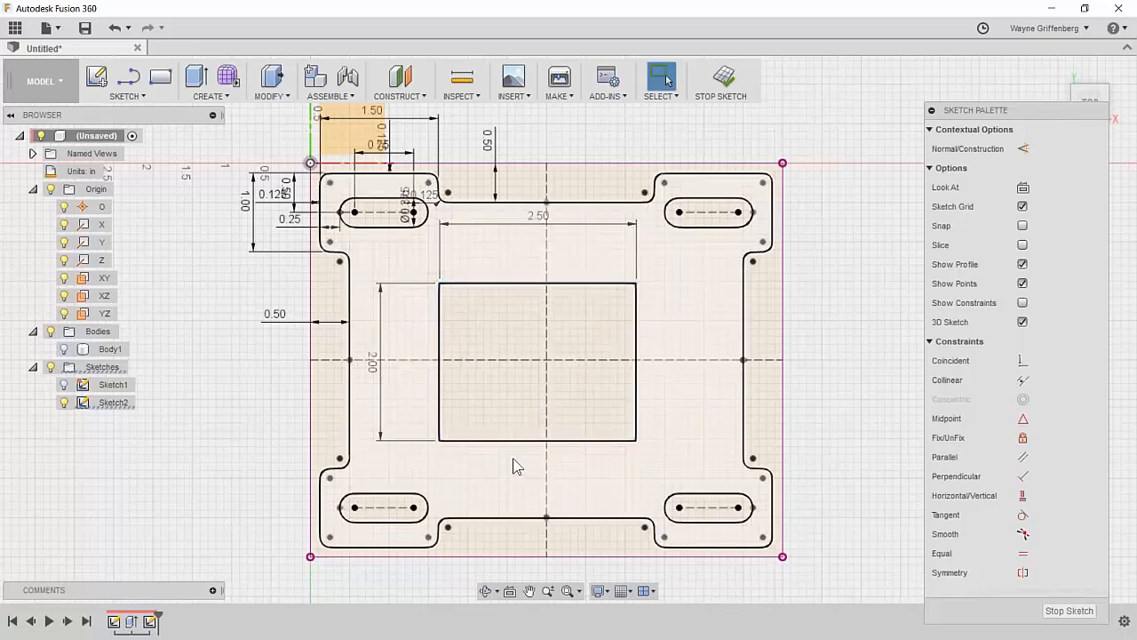
# Step: Fillet all four corners of the central rectangle with a 0.50 in radius
pyautogui.click(127, 96)
pyautogui.click(124, 318)
pyautogui.click(439, 284)
pyautogui.press('Return')
pyautogui.click(439, 439)
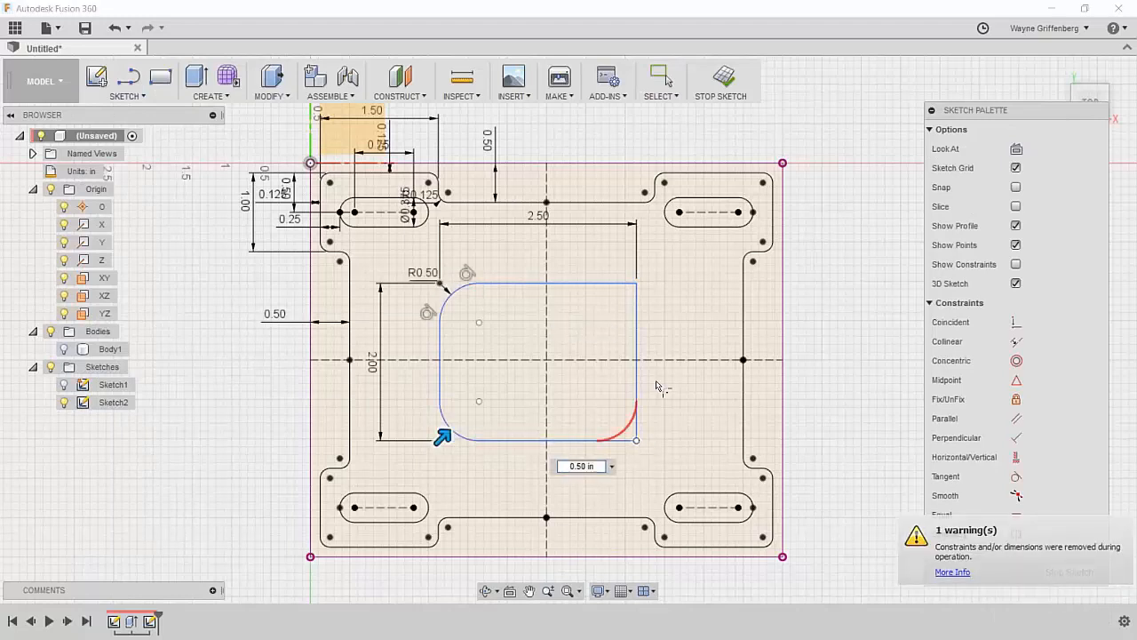
pyautogui.click(636, 438)
pyautogui.click(636, 285)
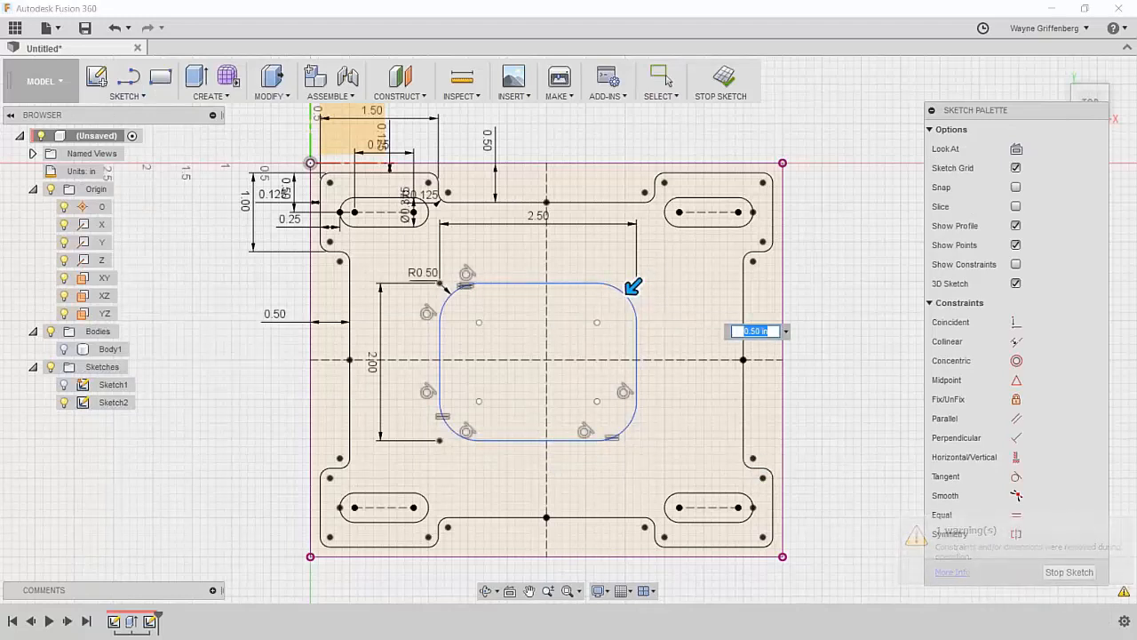
pyautogui.press('Return')
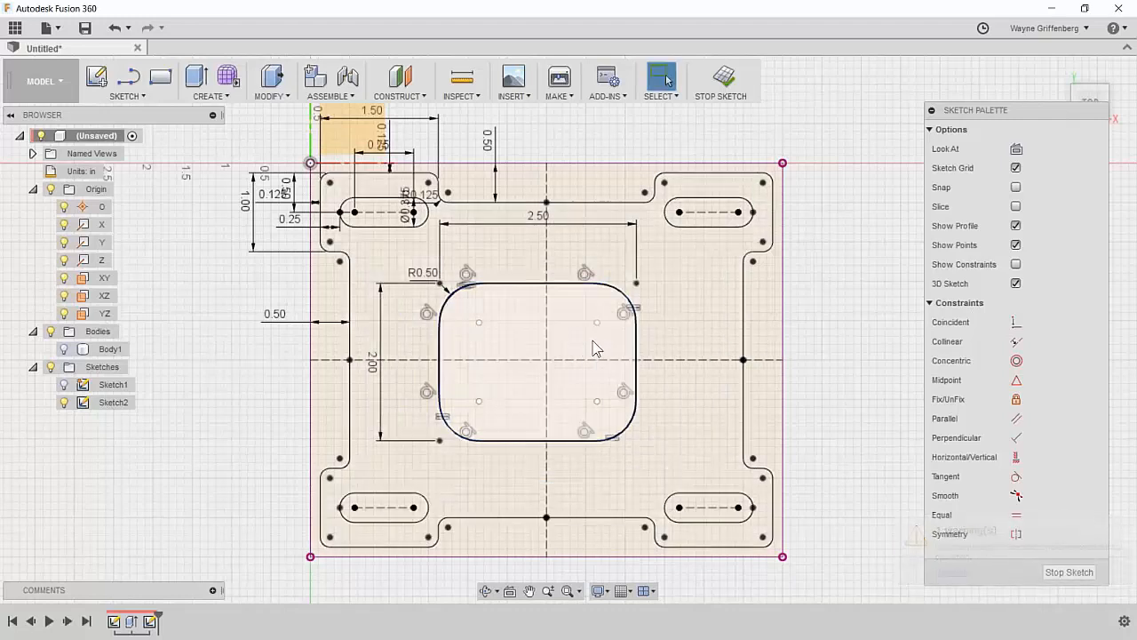
# Step: Constrain the central rounded rectangle's two vertical sides to be symmetric about the plate's vertical centre line
pyautogui.scroll(2, 591, 343)
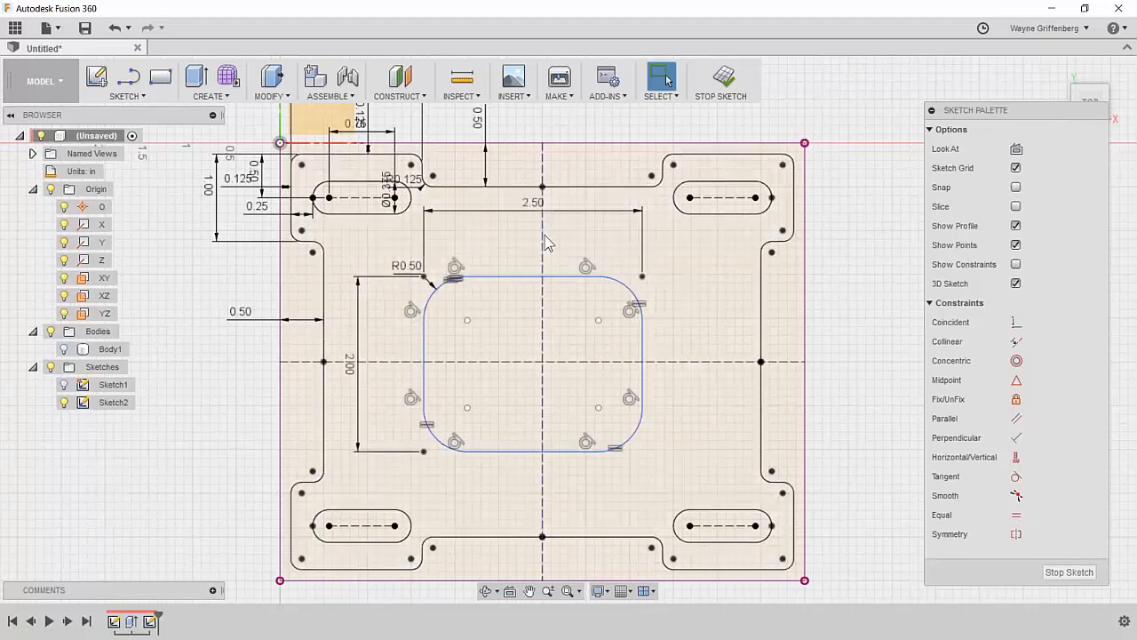
pyautogui.click(1017, 535)
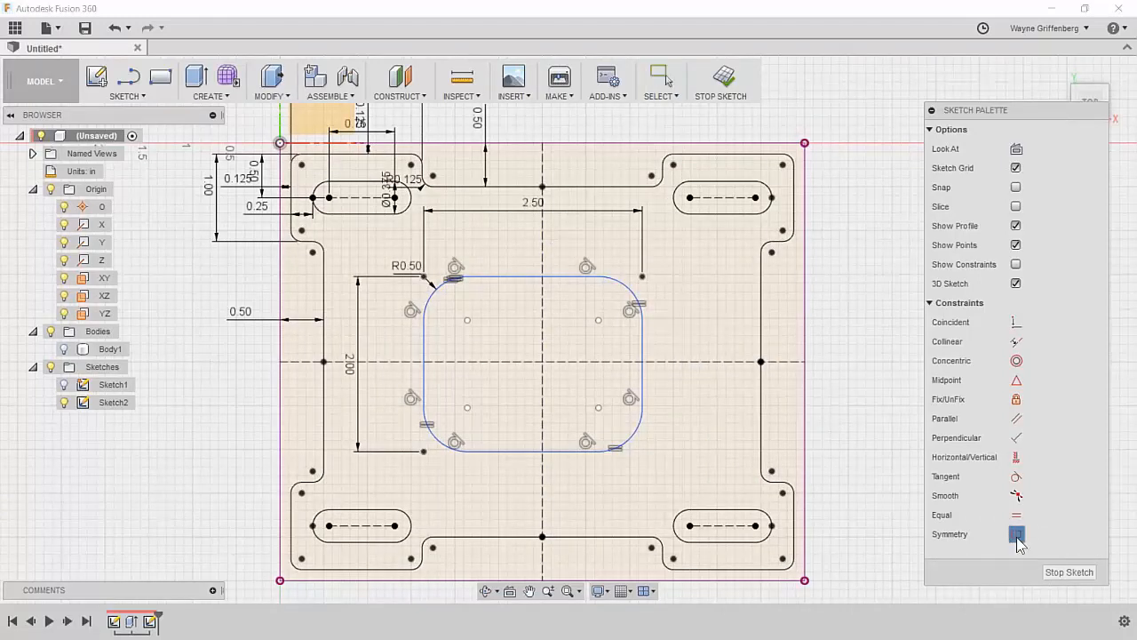
pyautogui.click(424, 356)
pyautogui.click(642, 361)
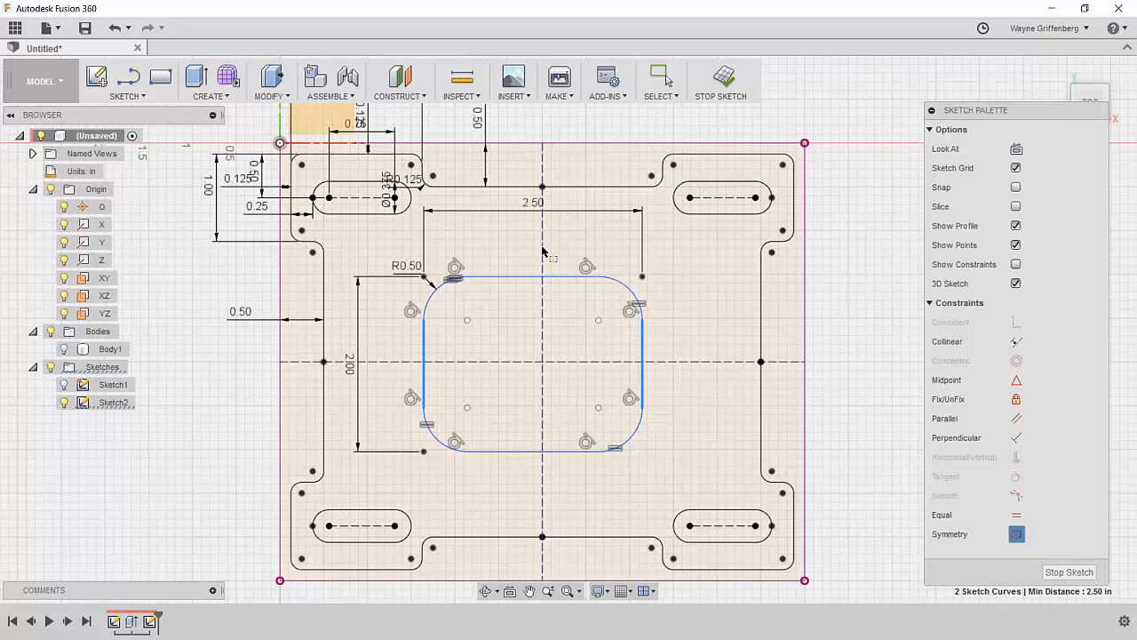
pyautogui.click(543, 253)
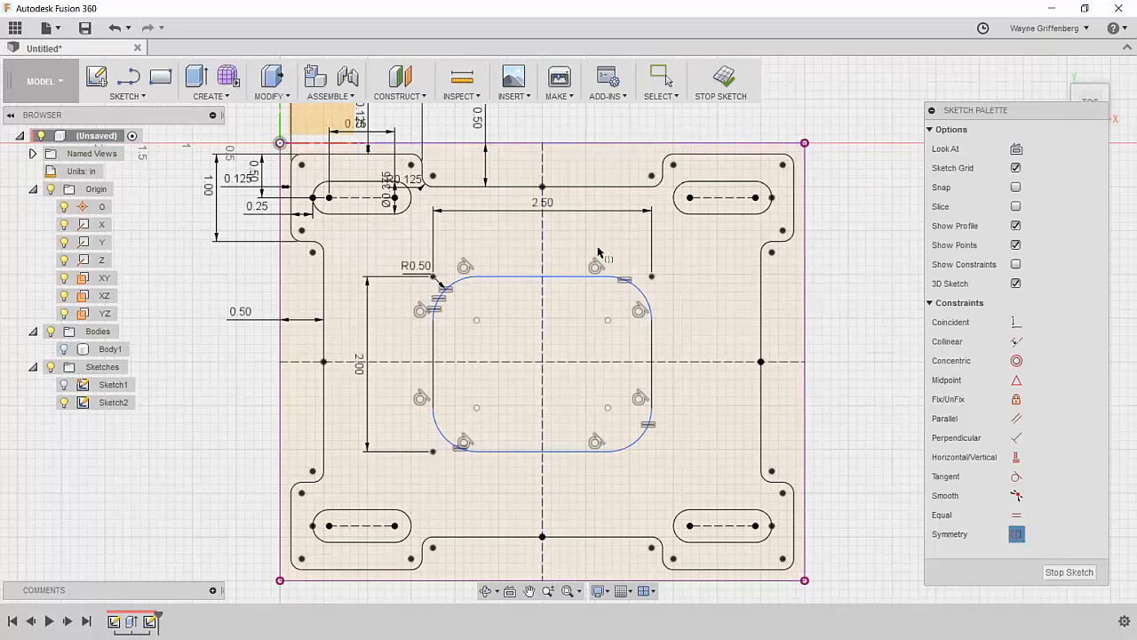
# Step: Constrain the rounded rectangle's two horizontal sides to be symmetric about the plate's horizontal centre line
pyautogui.click(1015, 534)
pyautogui.click(582, 276)
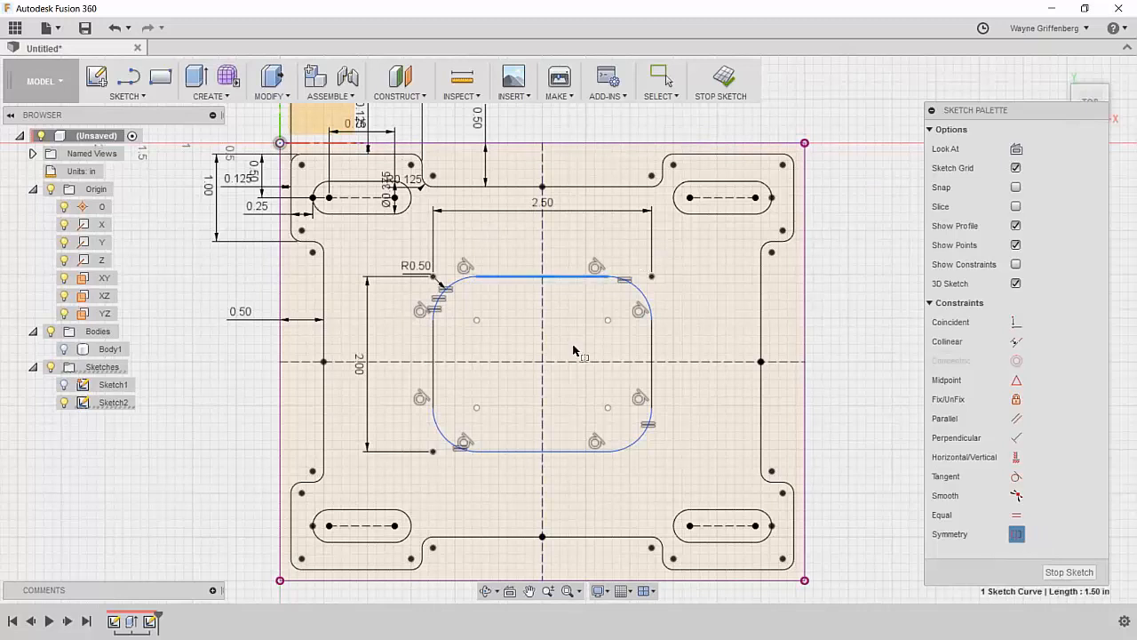
pyautogui.click(554, 452)
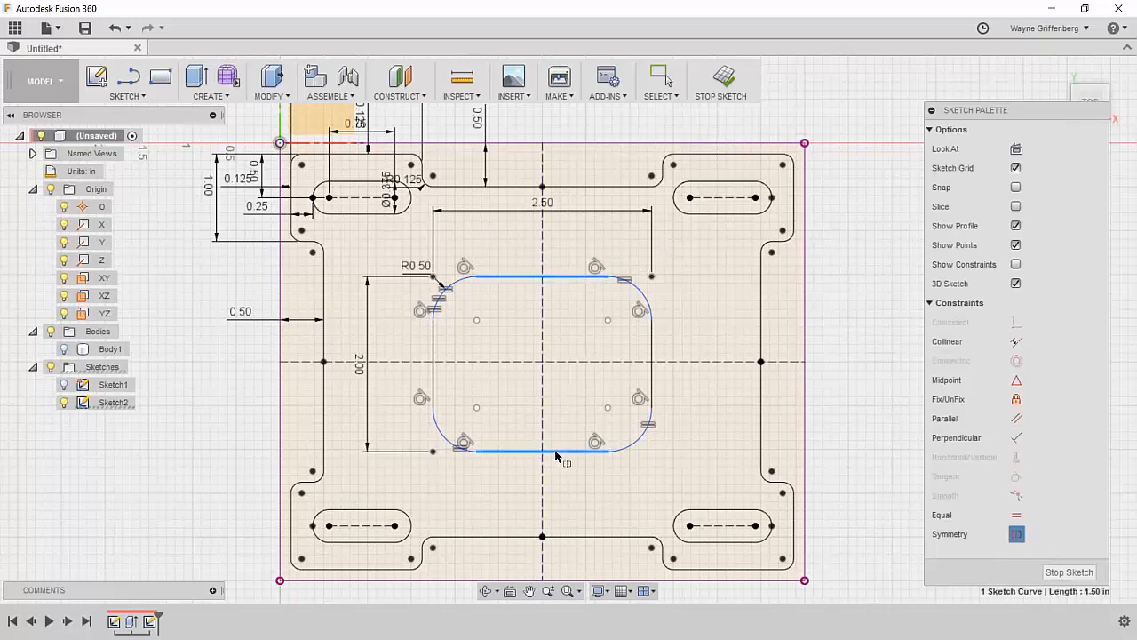
pyautogui.click(691, 366)
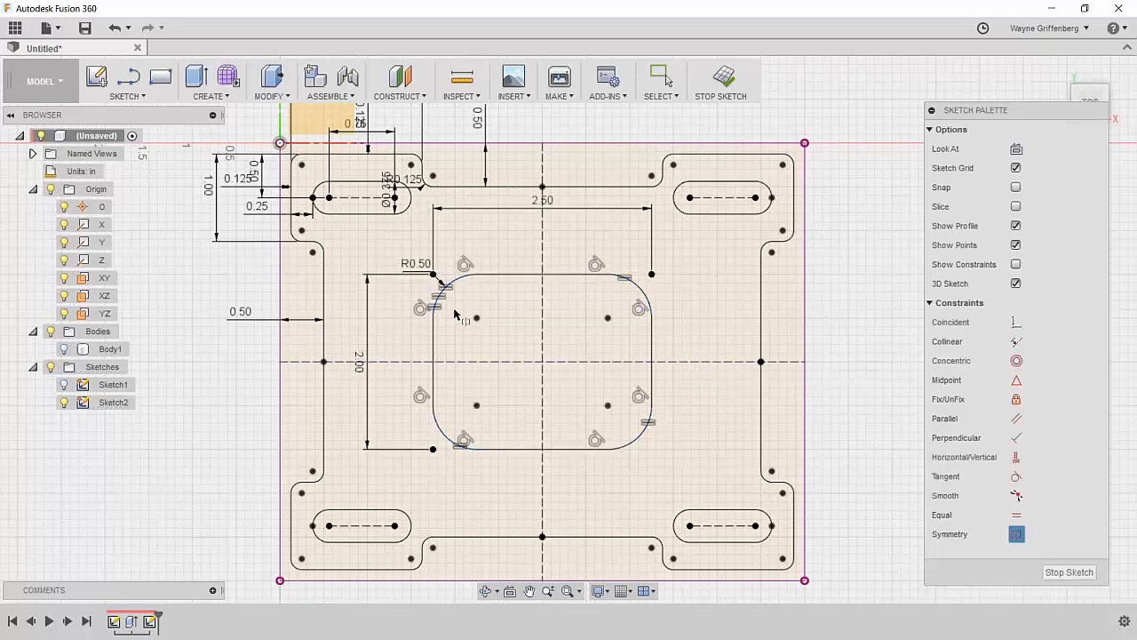
pyautogui.scroll(1, 522, 407)
pyautogui.scroll(-1, 522, 401)
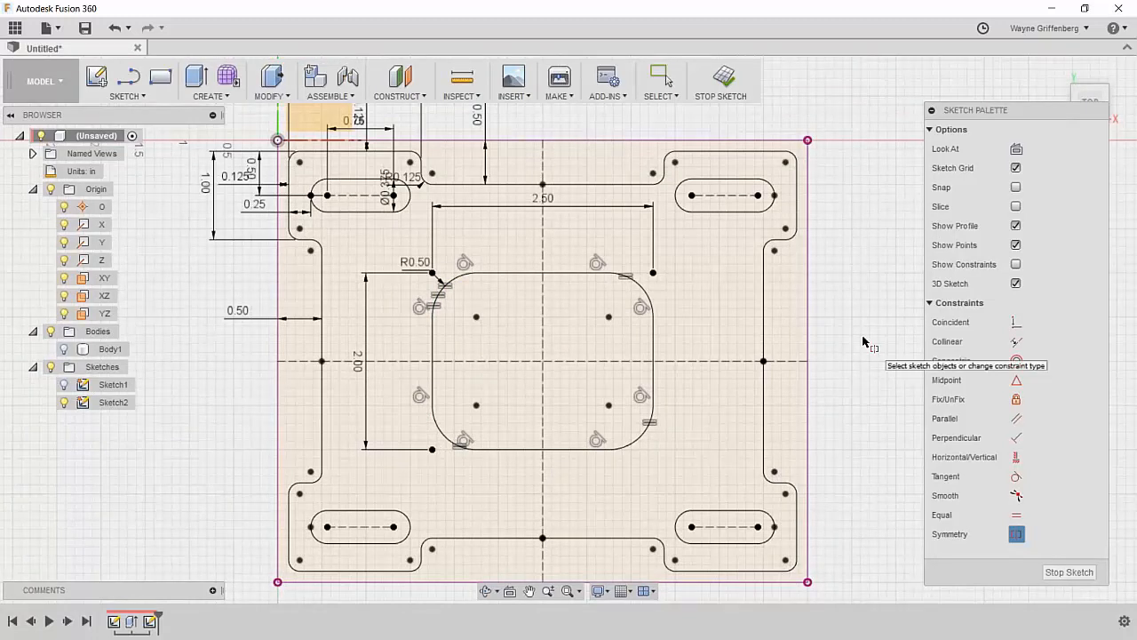
pyautogui.click(667, 80)
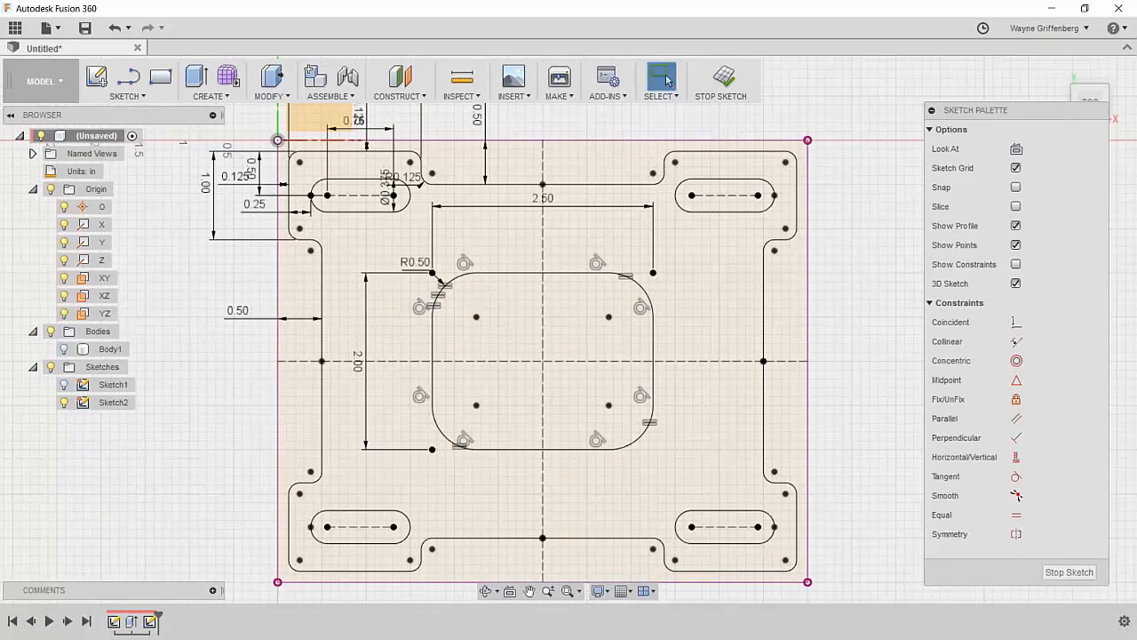
# Step: Offset the central rounded rectangle's closed outline inward by 0.25 in
pyautogui.press('o')
pyautogui.click(453, 276)
pyautogui.moveTo(453, 277); pyautogui.dragTo(469, 303)
pyautogui.write('-')
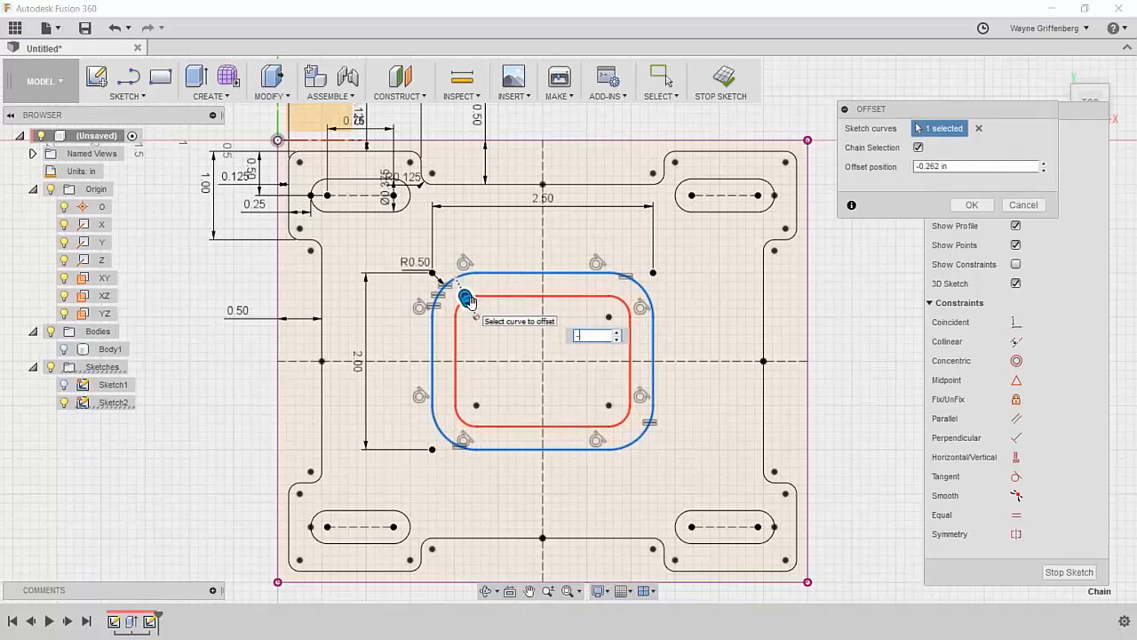
pyautogui.write('.25')
pyautogui.press('Return')
# Step: Sketch a horizontal center-to-center slot on the horizontal centre line inside the inner rounded rectangle, spanning nearly its full width
pyautogui.scroll(3, 537, 368)
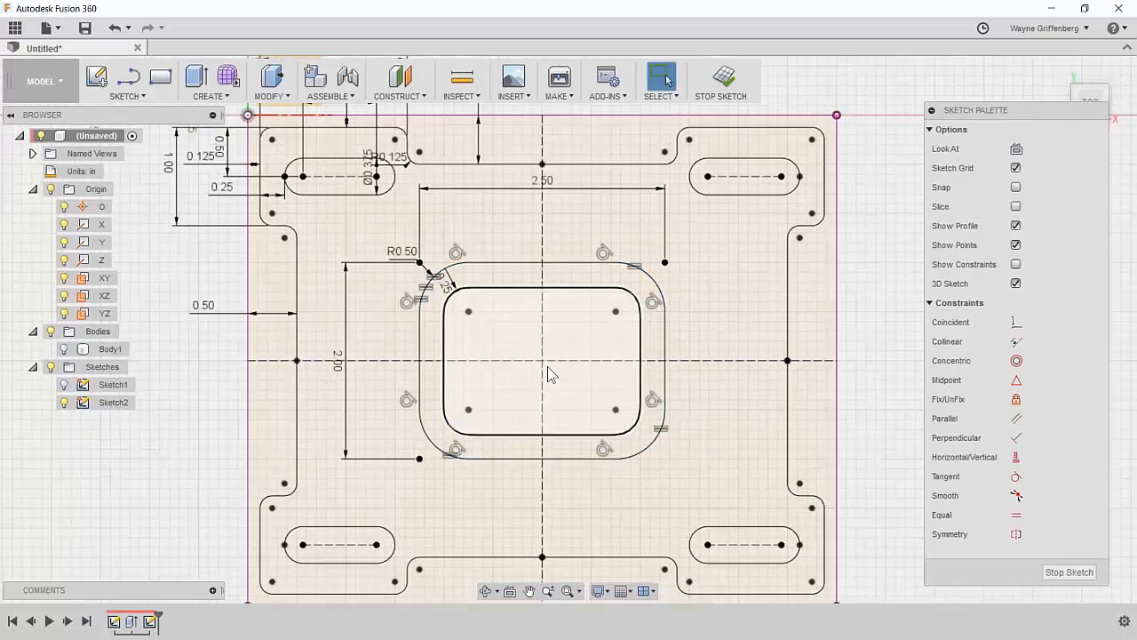
pyautogui.scroll(2, 567, 353)
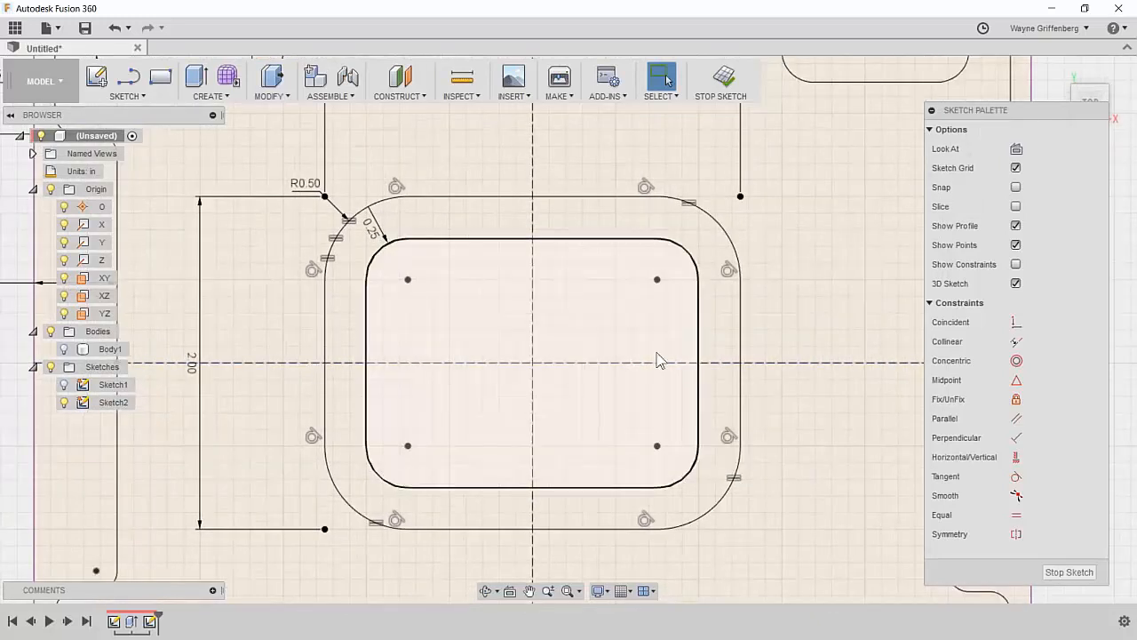
pyautogui.scroll(1, 544, 360)
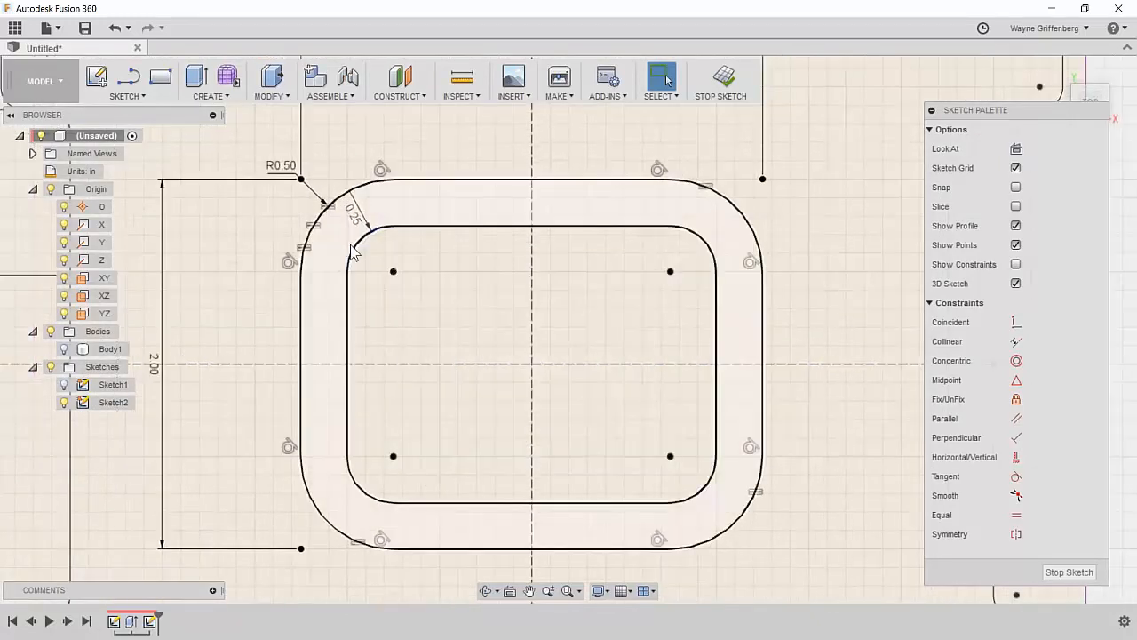
pyautogui.click(126, 96)
pyautogui.moveTo(116, 231)
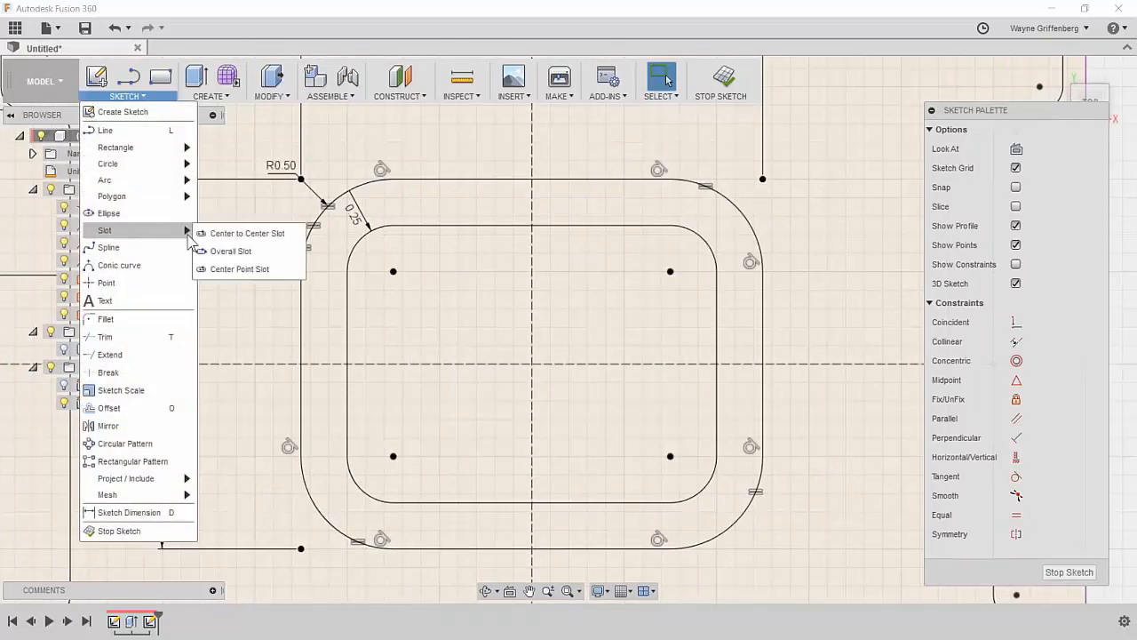
pyautogui.click(210, 231)
pyautogui.click(406, 363)
pyautogui.click(665, 364)
pyautogui.click(654, 312)
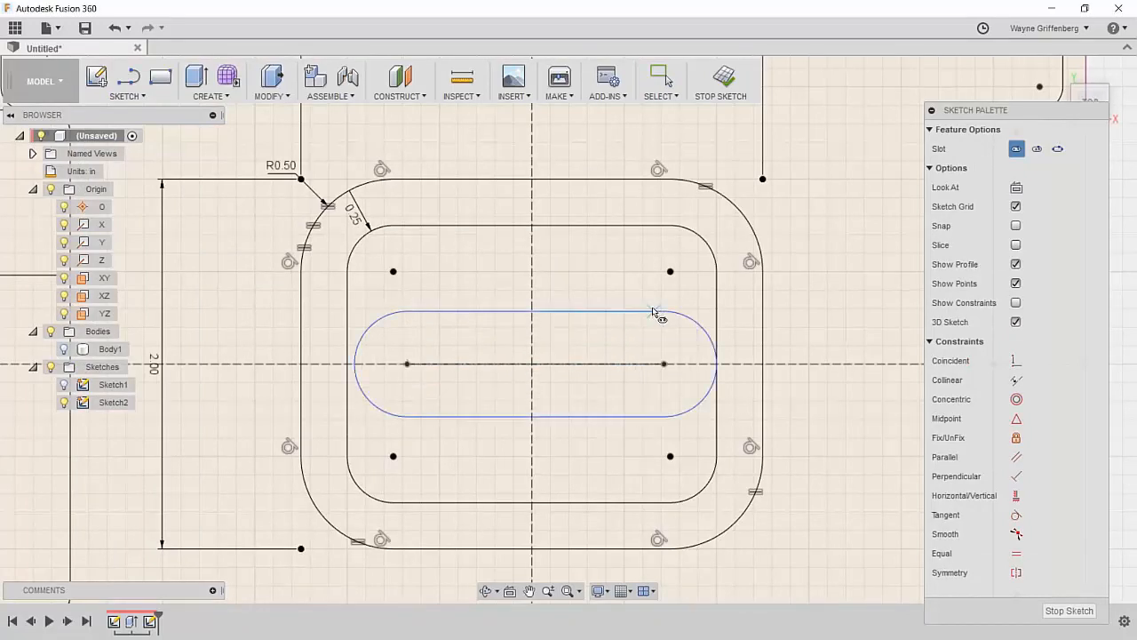
pyautogui.scroll(-5, 533, 296)
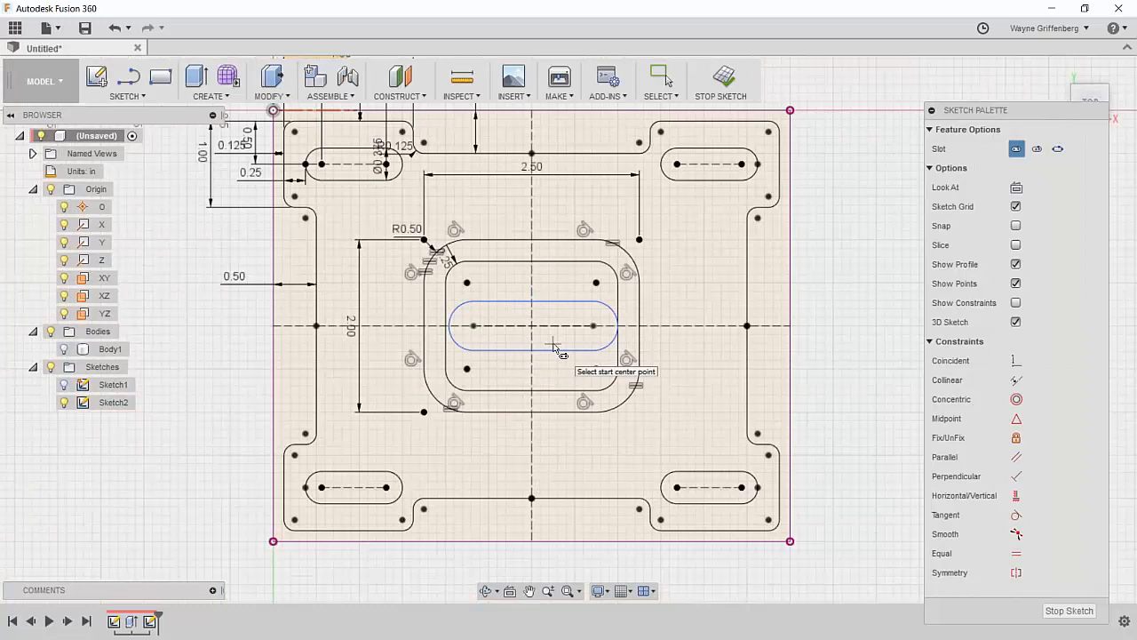
pyautogui.press('d')
pyautogui.click(510, 326)
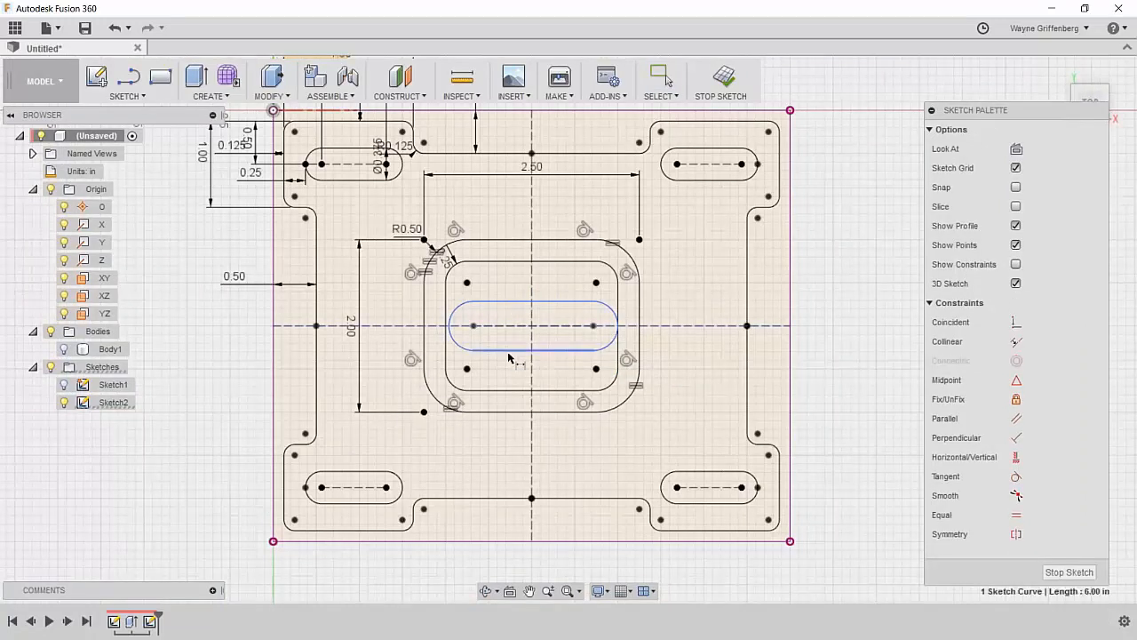
pyautogui.press('Escape')
pyautogui.press('d')
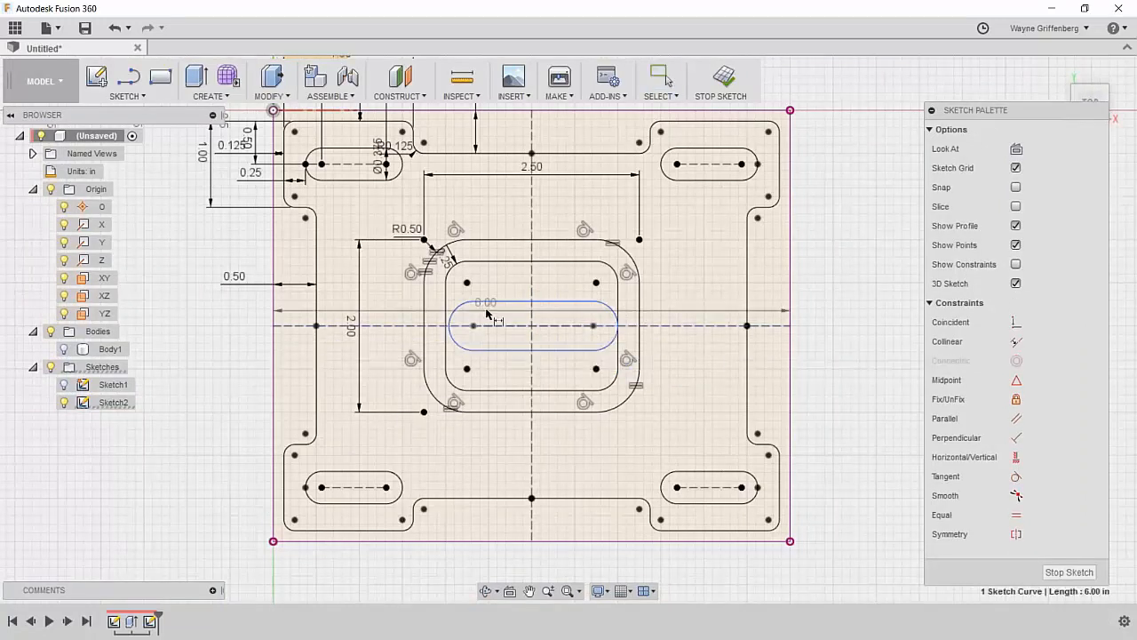
pyautogui.press('Escape')
# Step: Dimension the distance between the central slot's two arc centres
pyautogui.press('d')
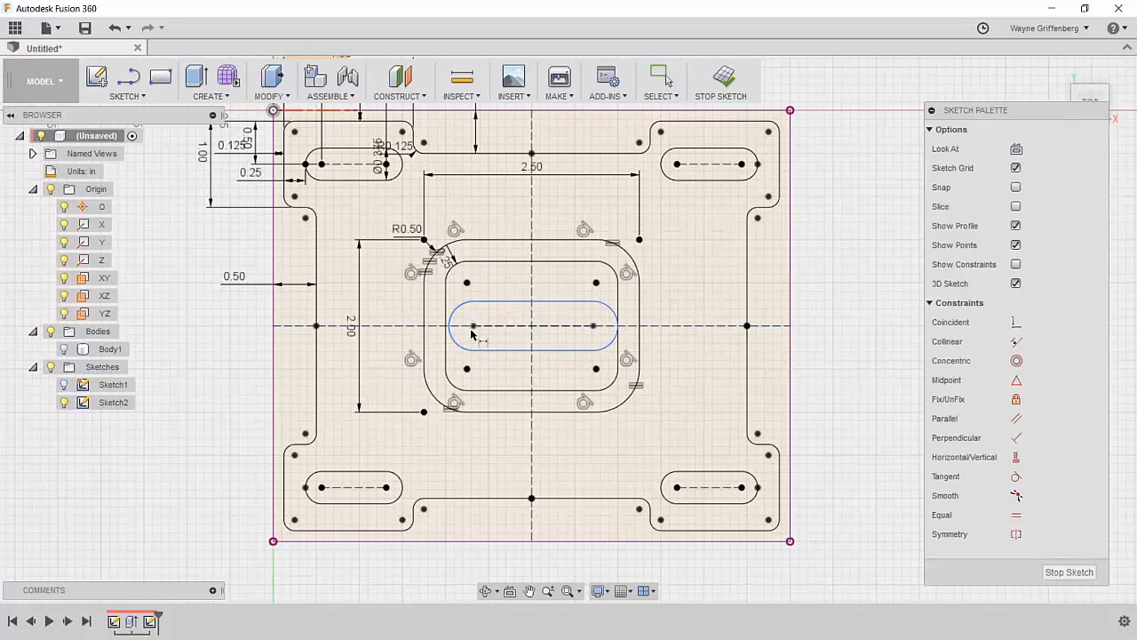
# Step: Dimension the distance between the central slot's two arc centers and set it to 1.00 in
pyautogui.click(593, 325)
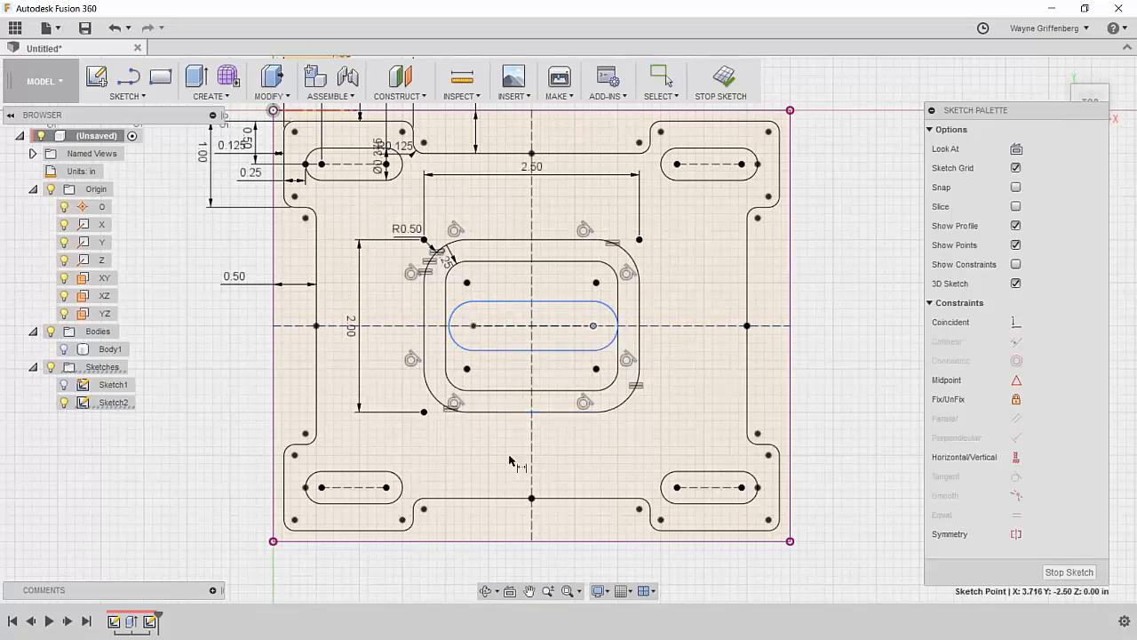
pyautogui.click(474, 327)
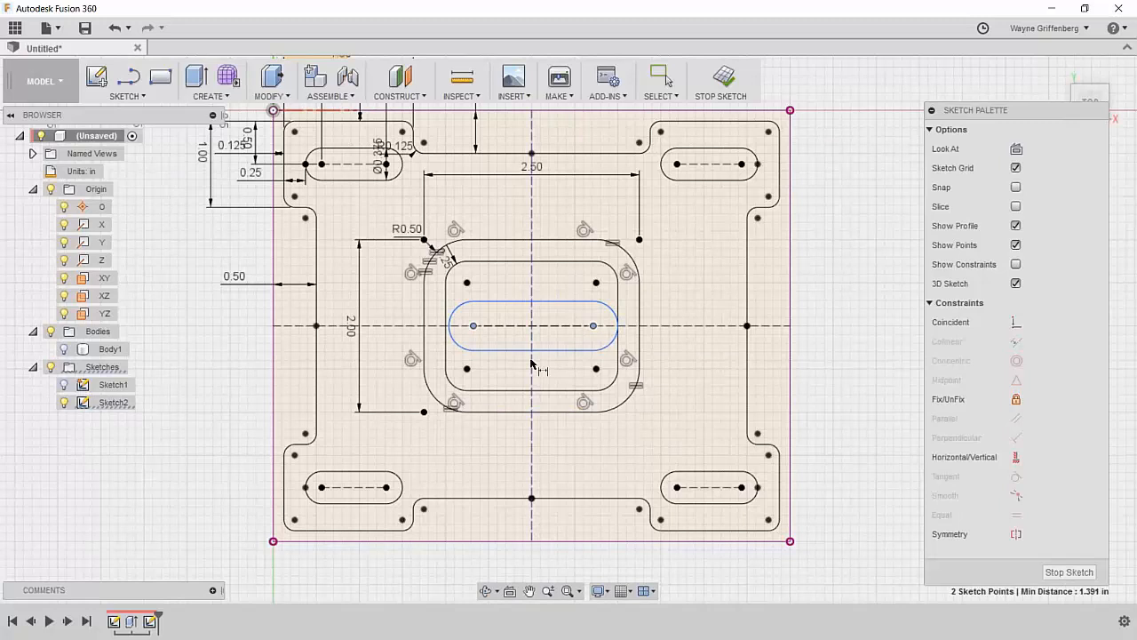
pyautogui.click(518, 563)
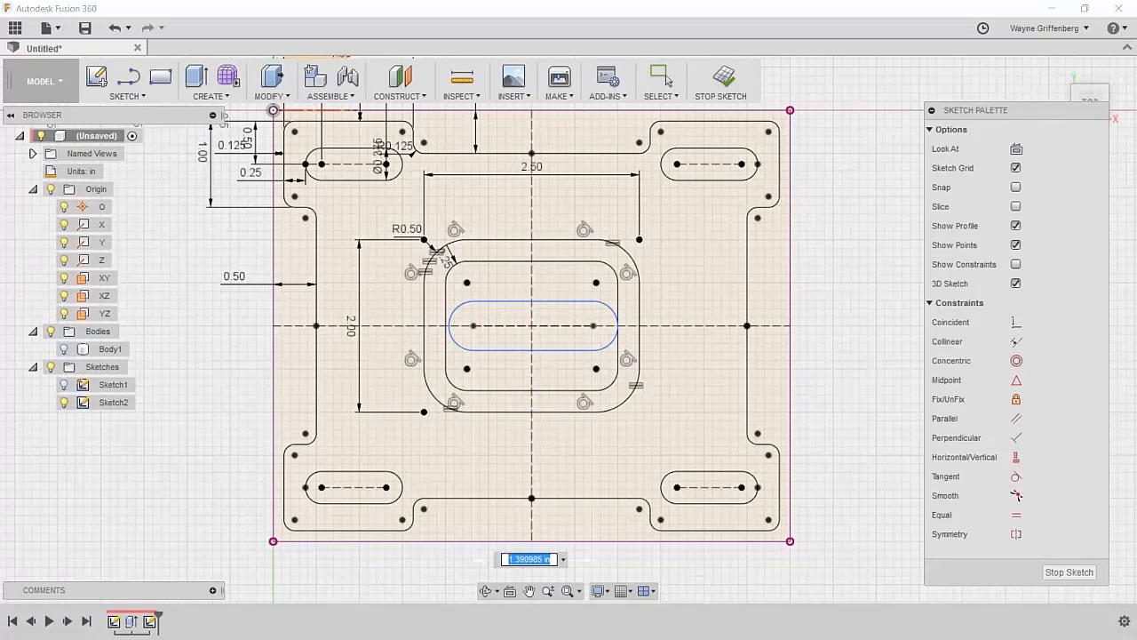
pyautogui.write('1')
pyautogui.press('Return')
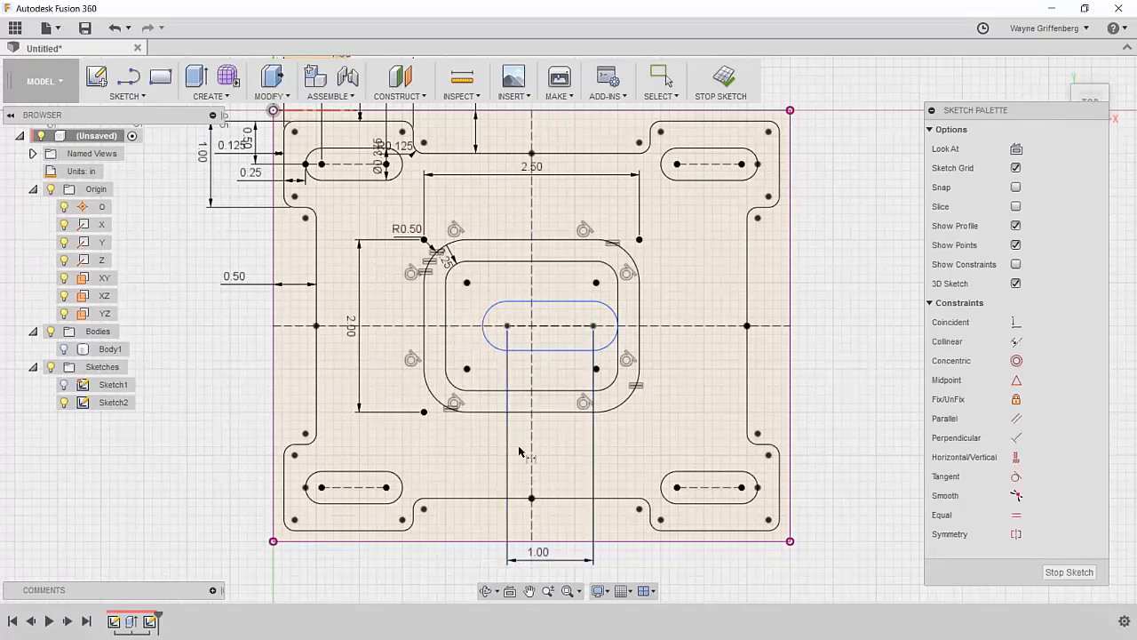
pyautogui.scroll(3, 559, 359)
pyautogui.scroll(-3, 562, 338)
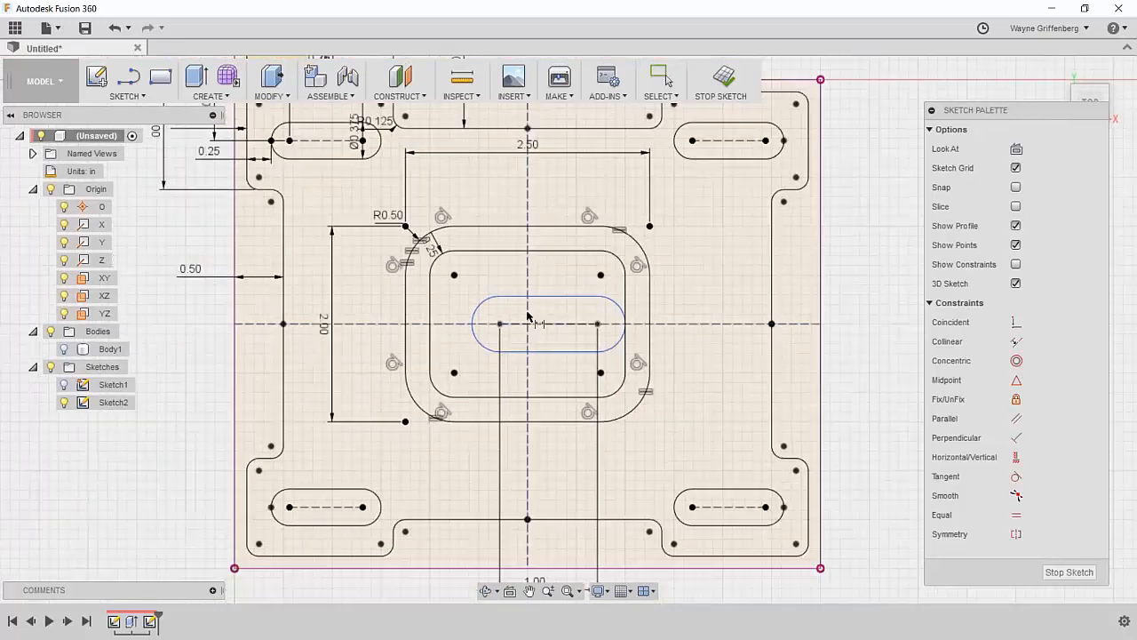
pyautogui.press('Escape')
# Step: Make the central slot's two center points symmetric about the vertical construction centerline
pyautogui.scroll(-1, 547, 315)
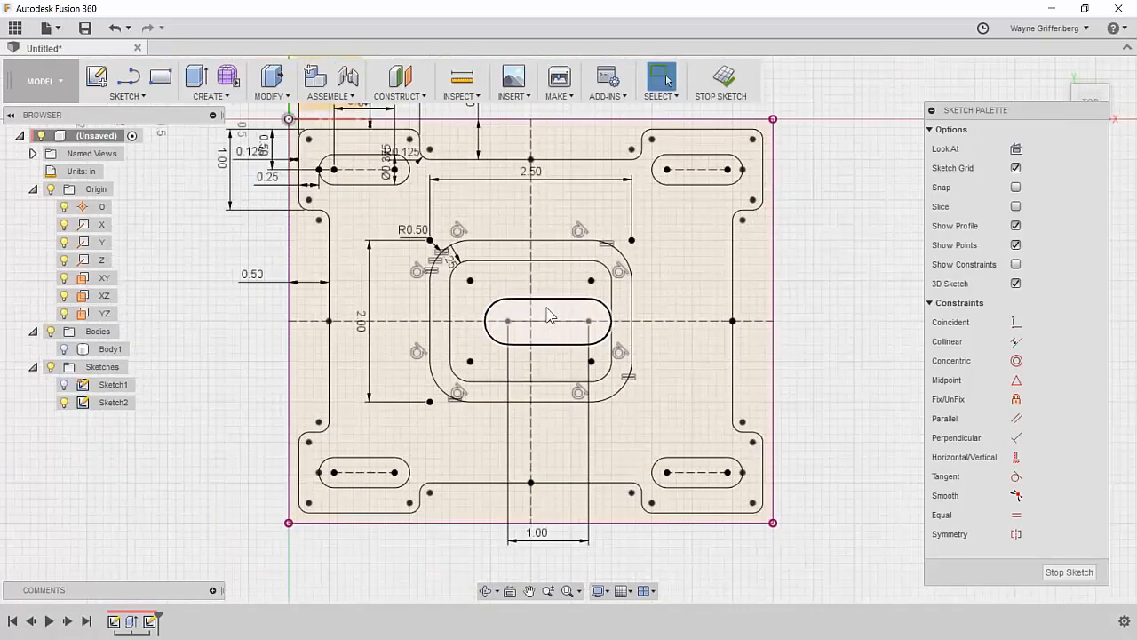
pyautogui.scroll(1, 624, 319)
pyautogui.click(1016, 535)
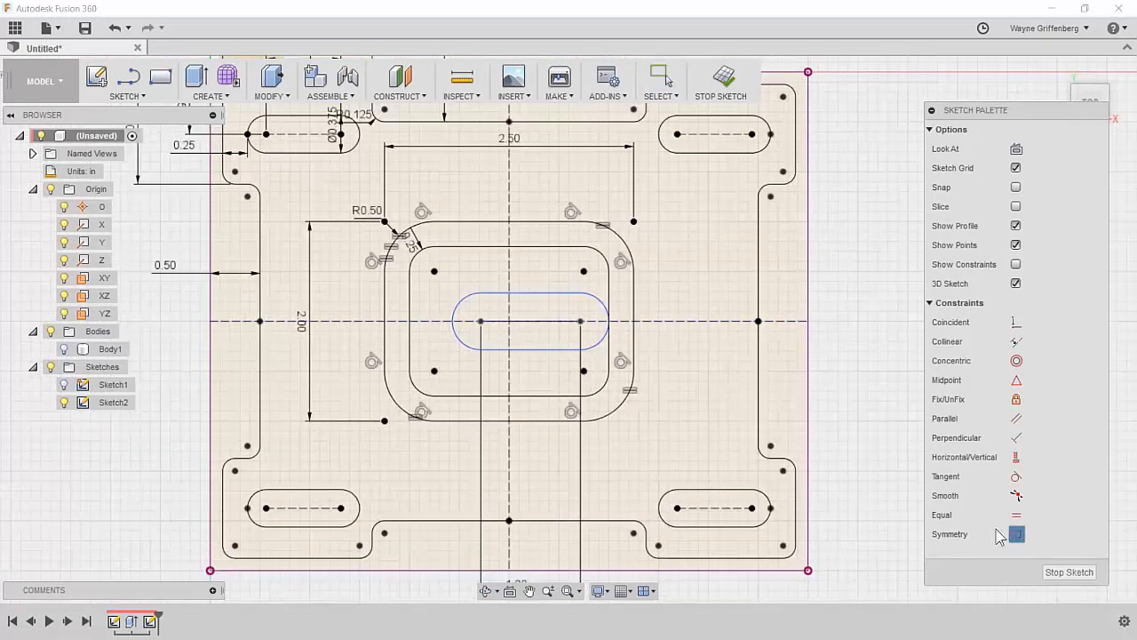
pyautogui.click(480, 321)
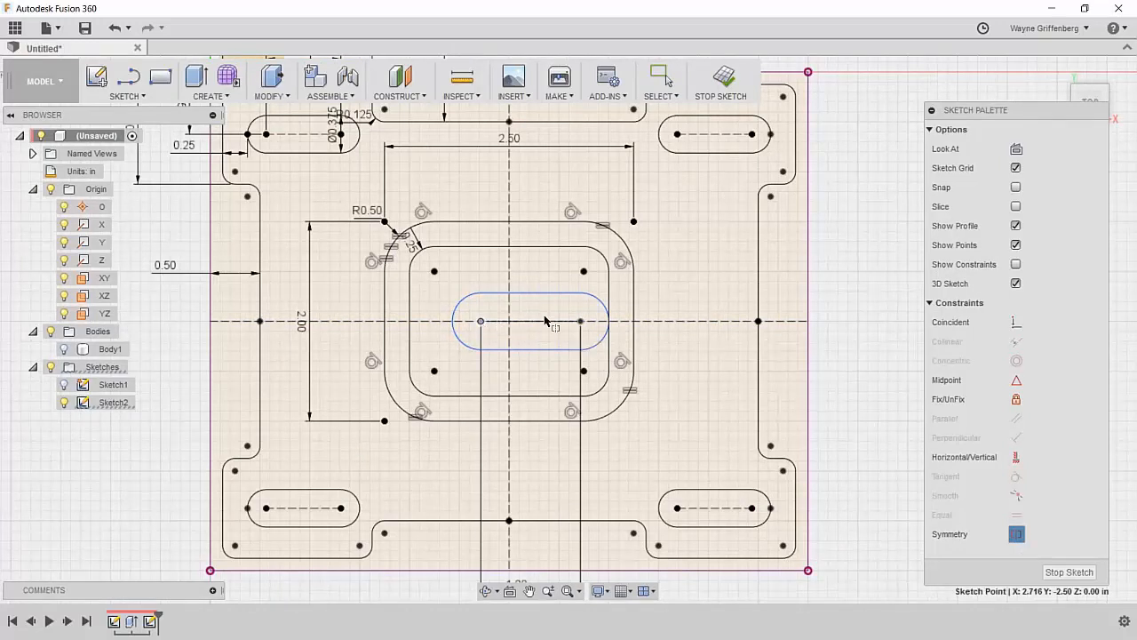
pyautogui.click(582, 322)
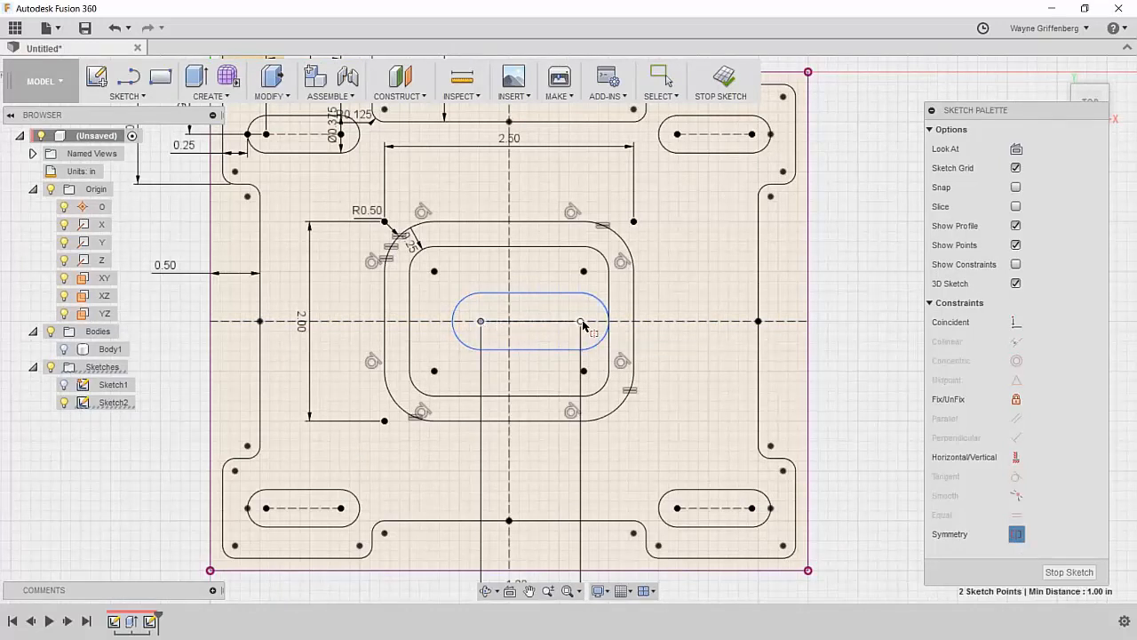
pyautogui.click(510, 197)
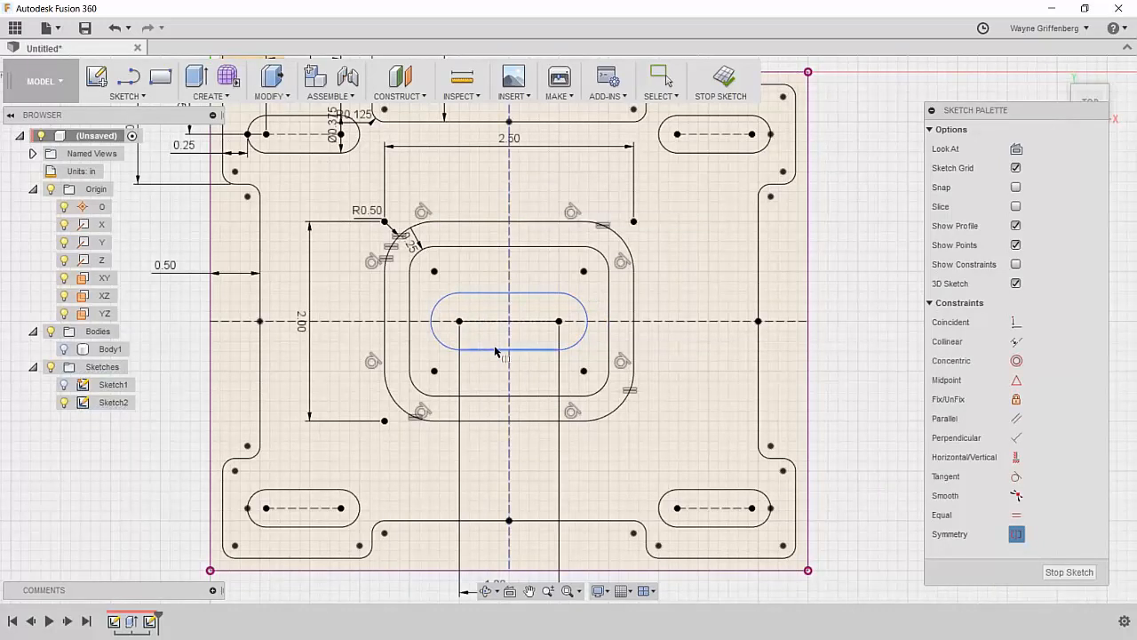
pyautogui.scroll(-3, 519, 308)
pyautogui.scroll(3, 546, 294)
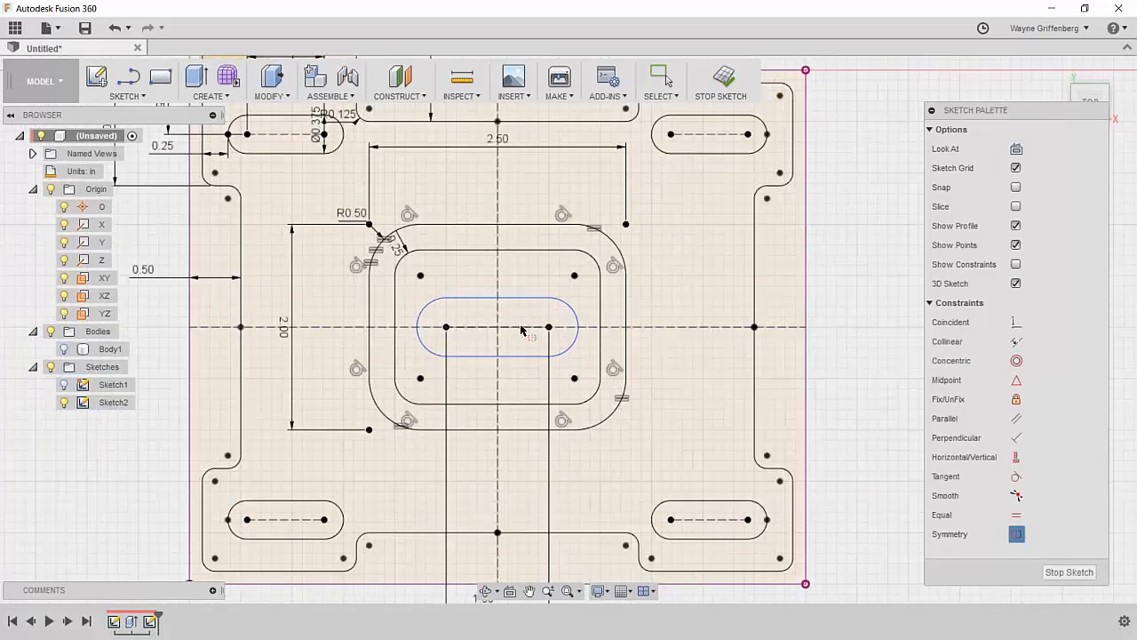
pyautogui.press('Escape')
# Step: Dimension the central slot's end arc with a radius of 0.375 in and place the dimension label closer to the slot
pyautogui.moveTo(549, 298)
pyautogui.mouseDown()
pyautogui.moveTo(548, 339)
pyautogui.moveTo(550, 288)
pyautogui.mouseUp()
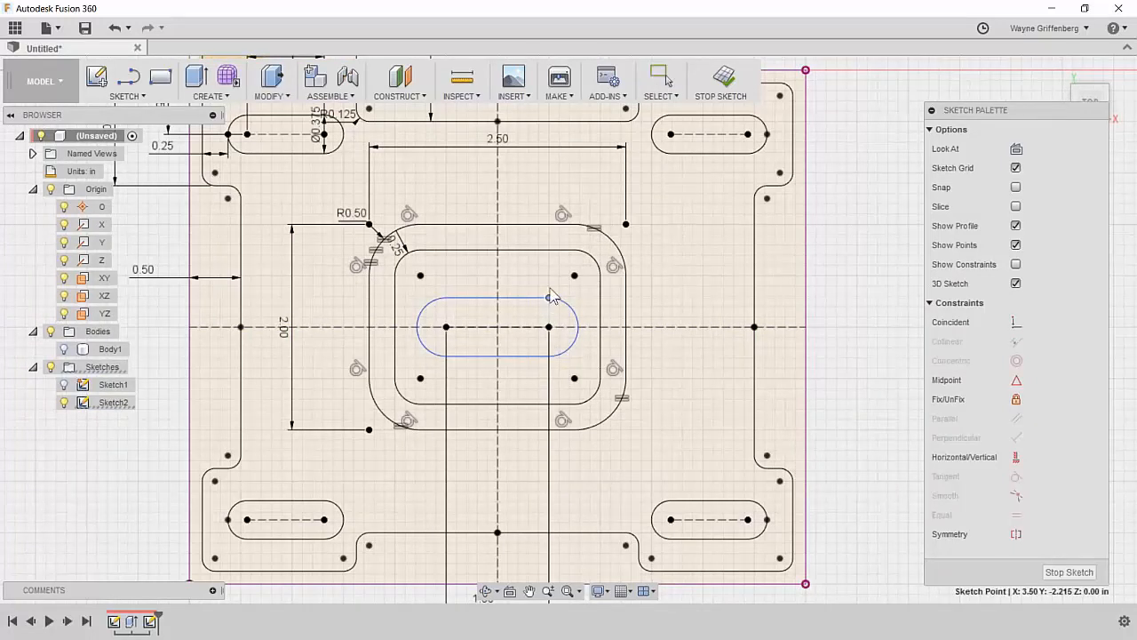
pyautogui.scroll(-2, 513, 316)
pyautogui.scroll(2, 541, 297)
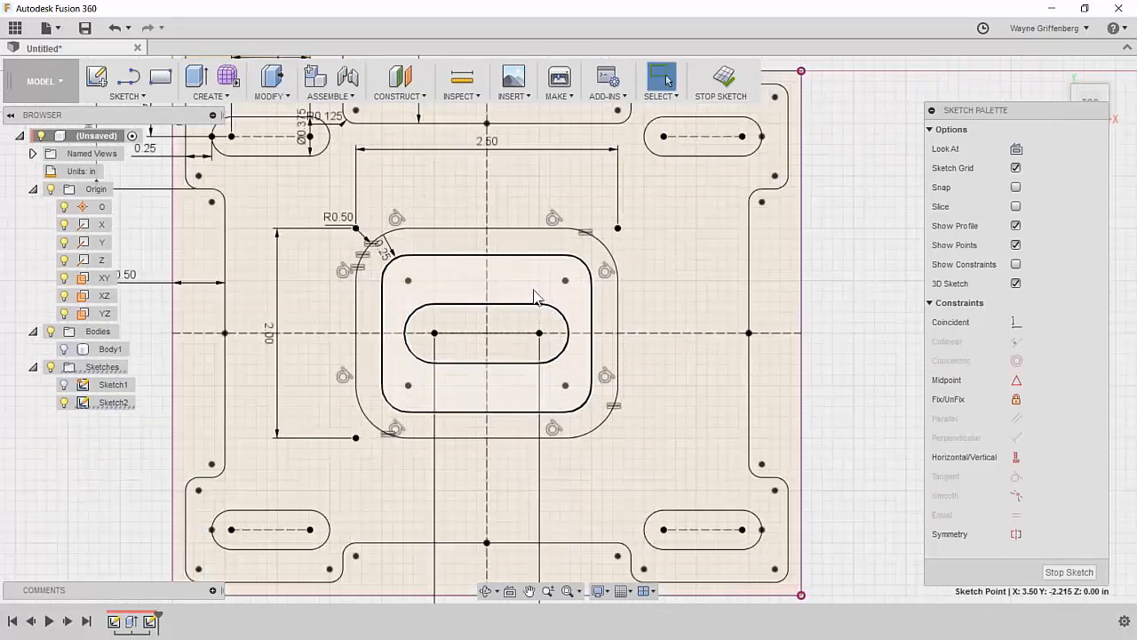
pyautogui.click(571, 325)
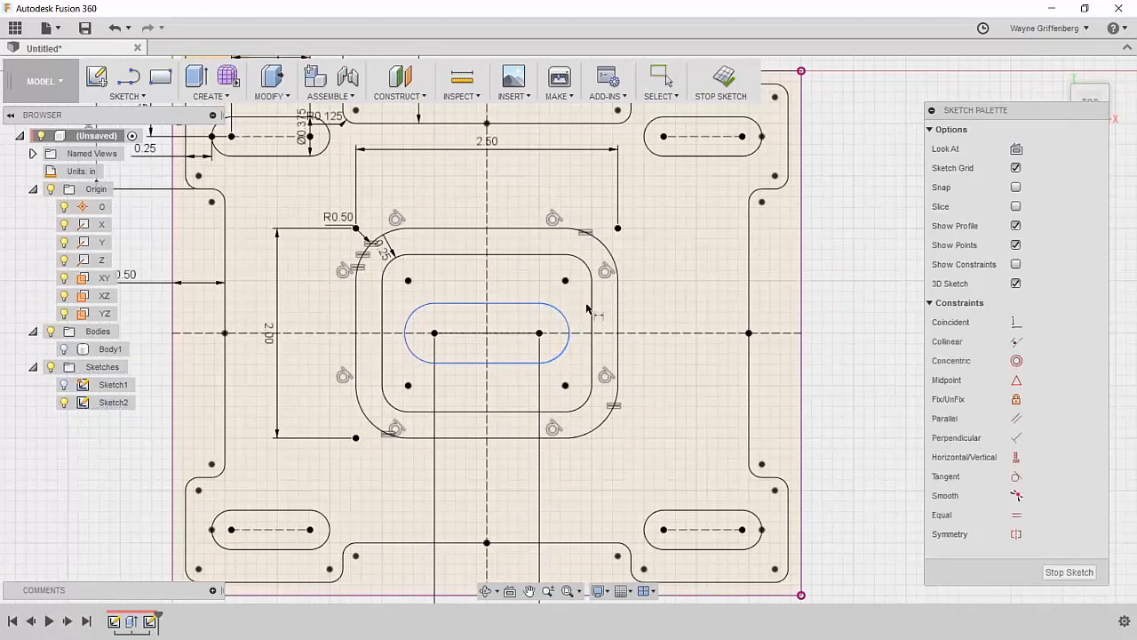
pyautogui.click(569, 325)
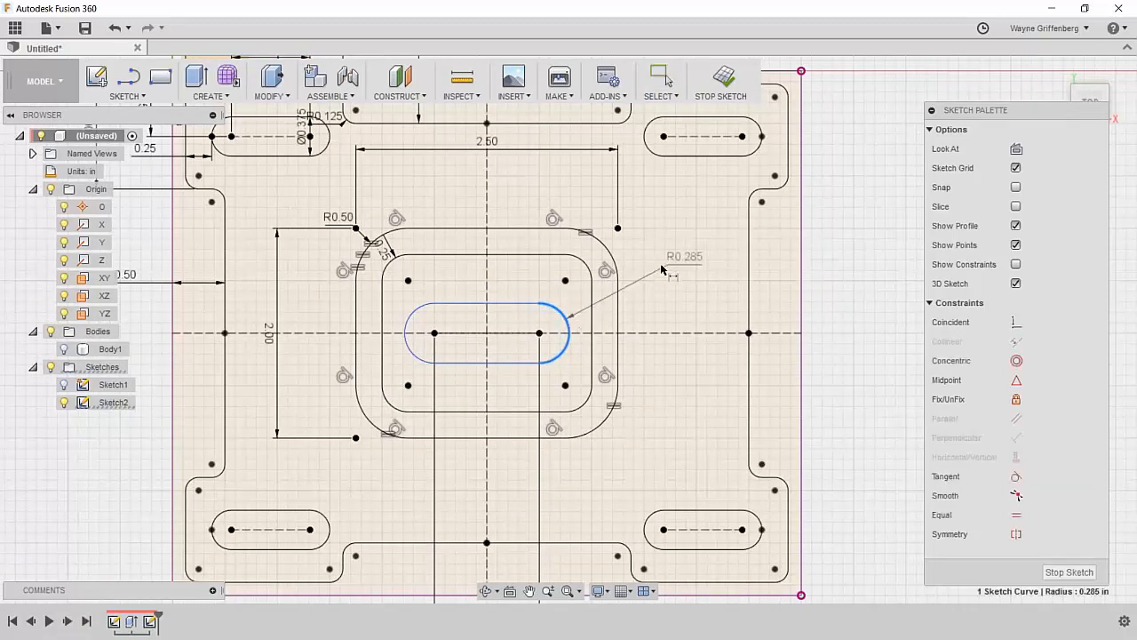
pyautogui.click(843, 235)
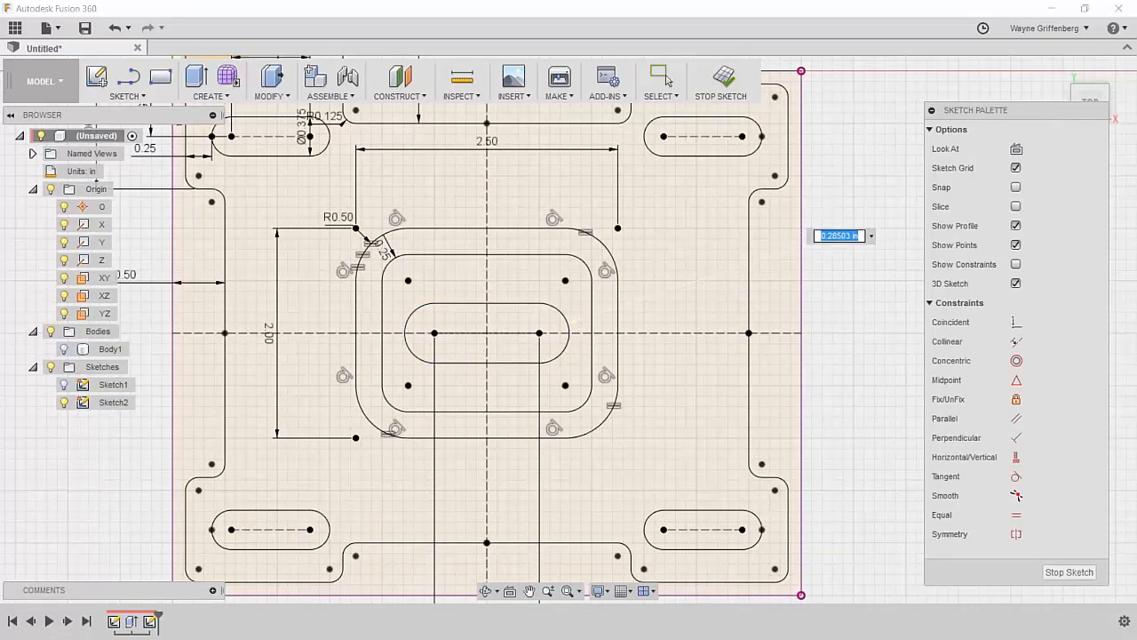
pyautogui.press('BackSpace')
pyautogui.press('Return')
pyautogui.scroll(-3, 576, 346)
pyautogui.moveTo(815, 265); pyautogui.dragTo(661, 301)
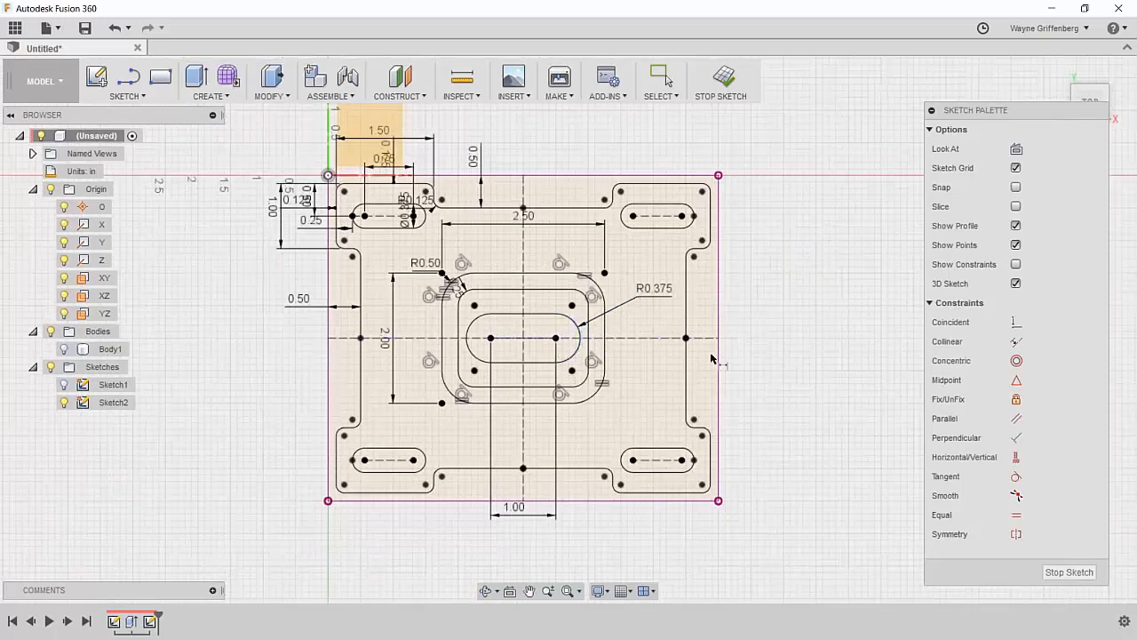
# Step: Set the horizontal width of the outer central rounded rectangle to 3 in and finish the sketch
pyautogui.scroll(5, 551, 342)
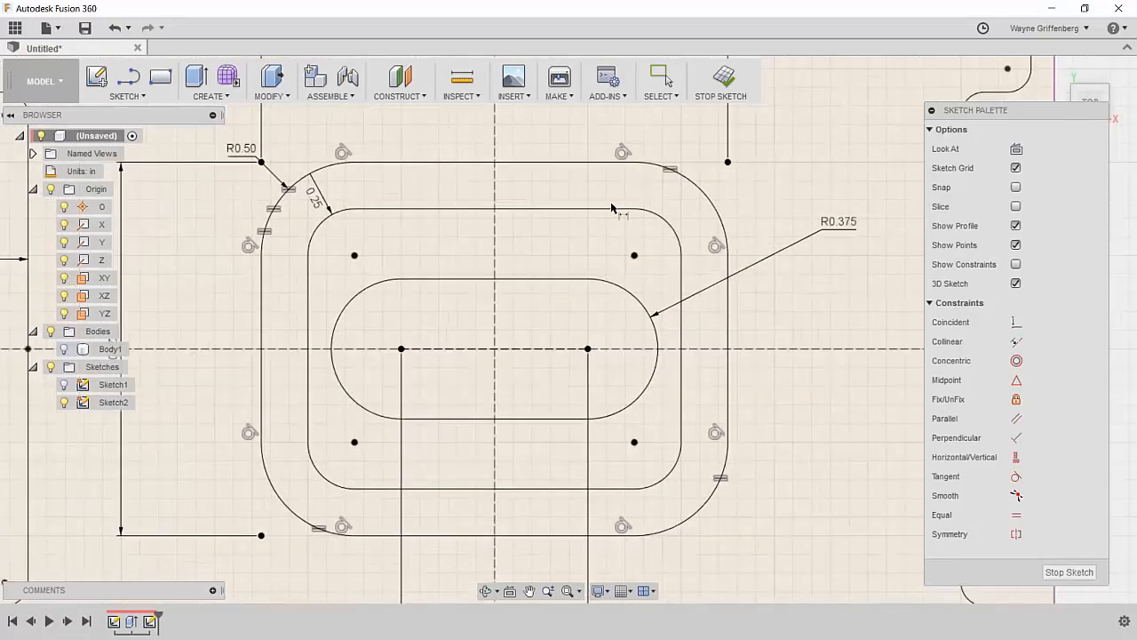
pyautogui.scroll(-4, 473, 378)
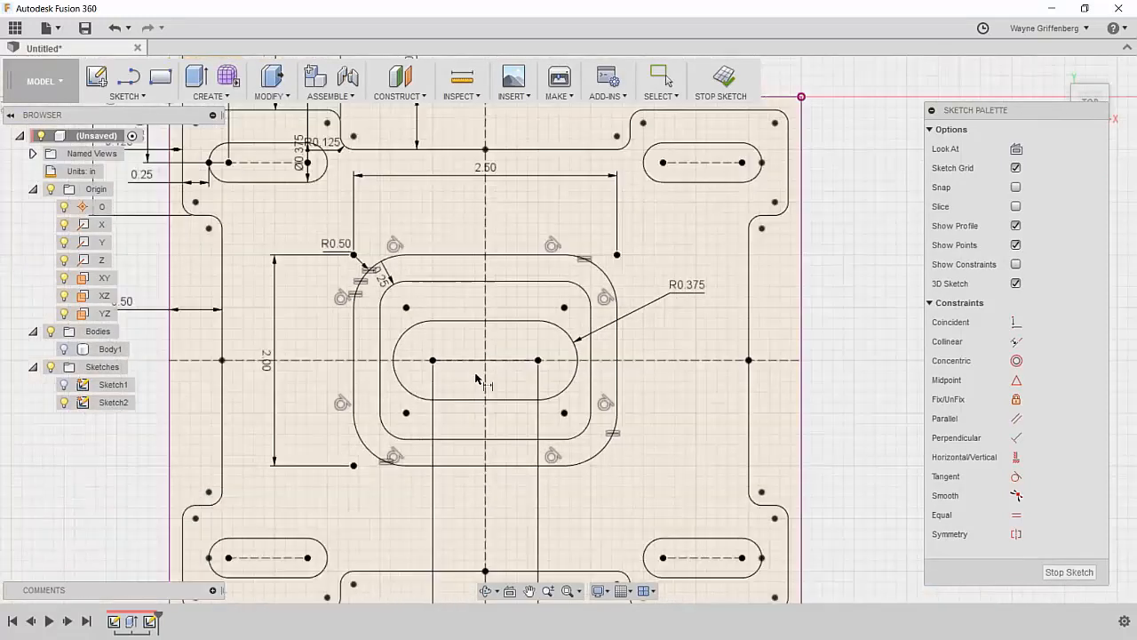
pyautogui.scroll(1, 432, 391)
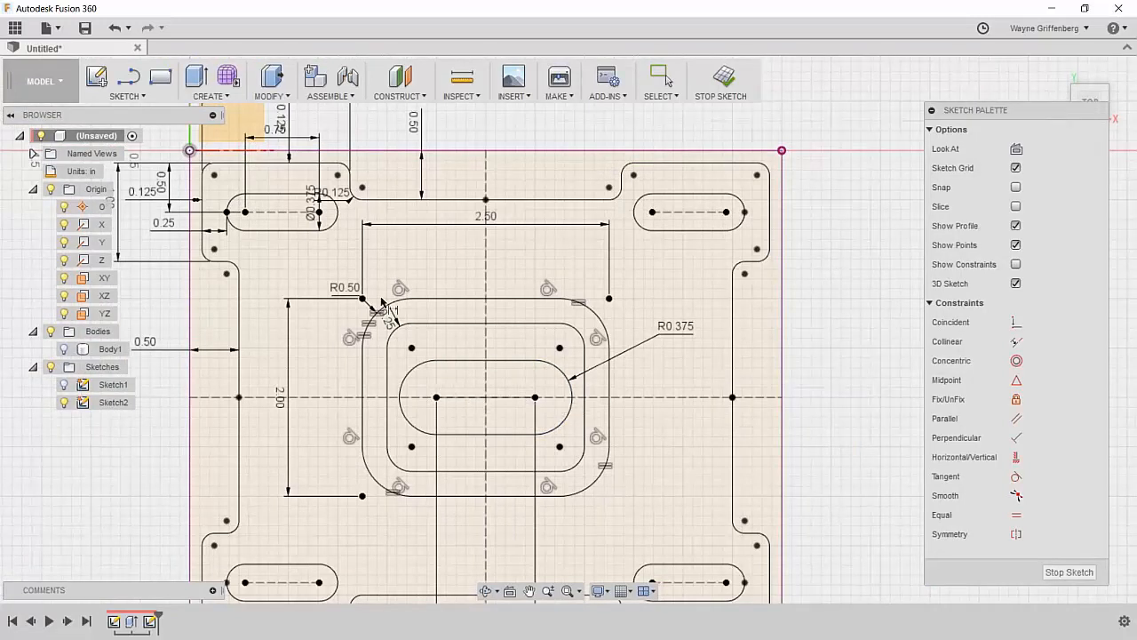
pyautogui.scroll(-2, 384, 305)
pyautogui.scroll(2, 448, 262)
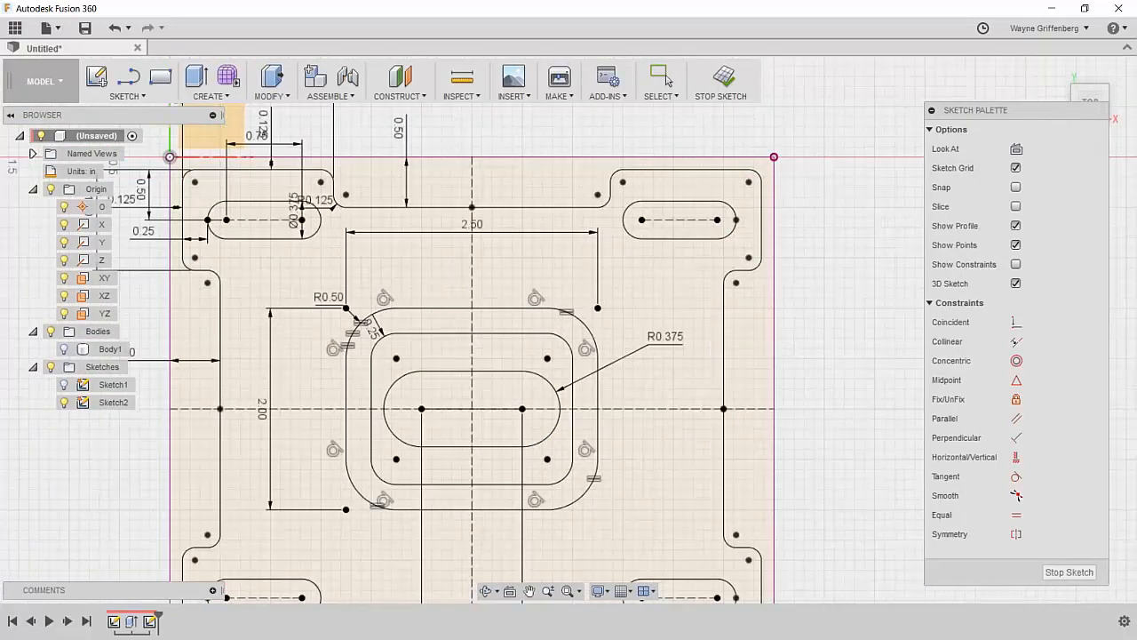
pyautogui.doubleClick(480, 226)
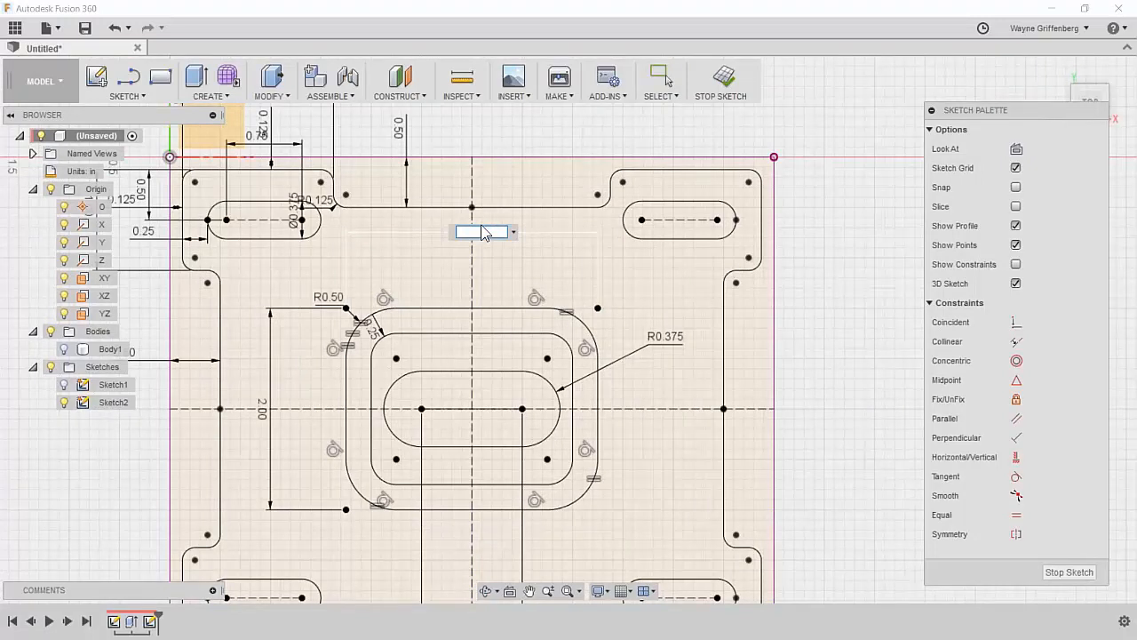
pyautogui.write('3')
pyautogui.press('Return')
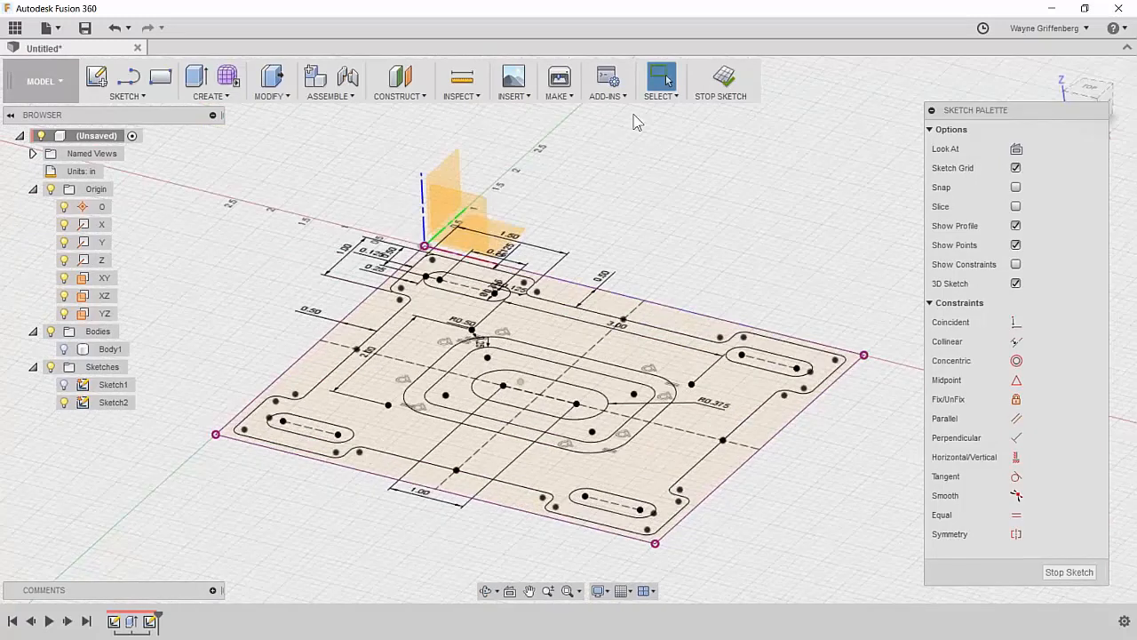
pyautogui.click(721, 79)
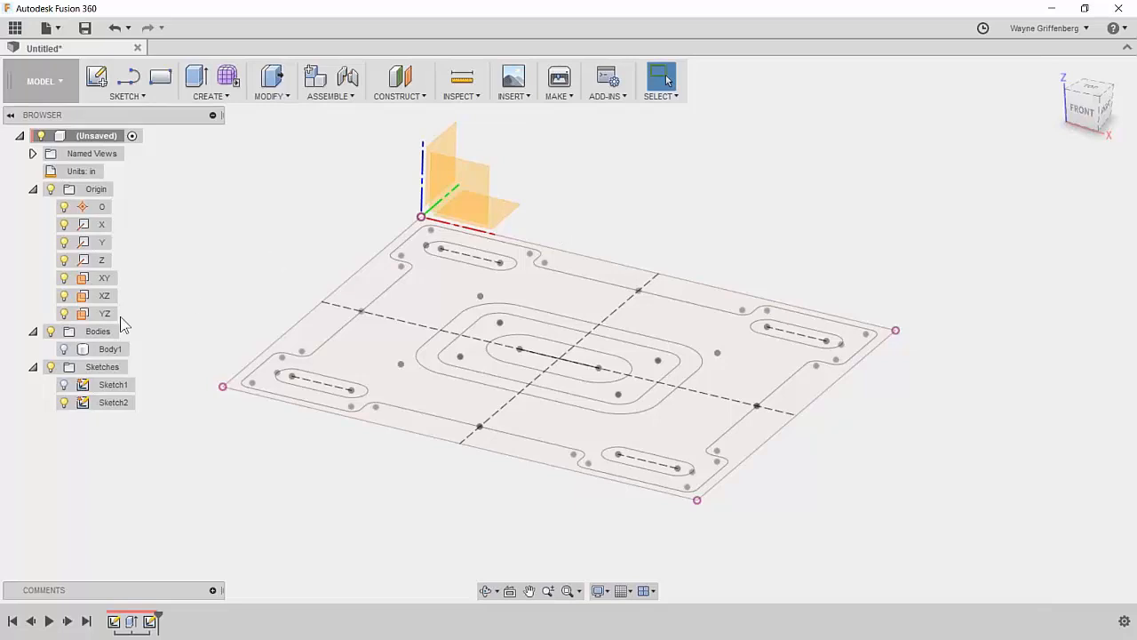
# Step: Show Body1 and cut the outer border profile of the sketch out of it with the extent set to All
pyautogui.click(64, 348)
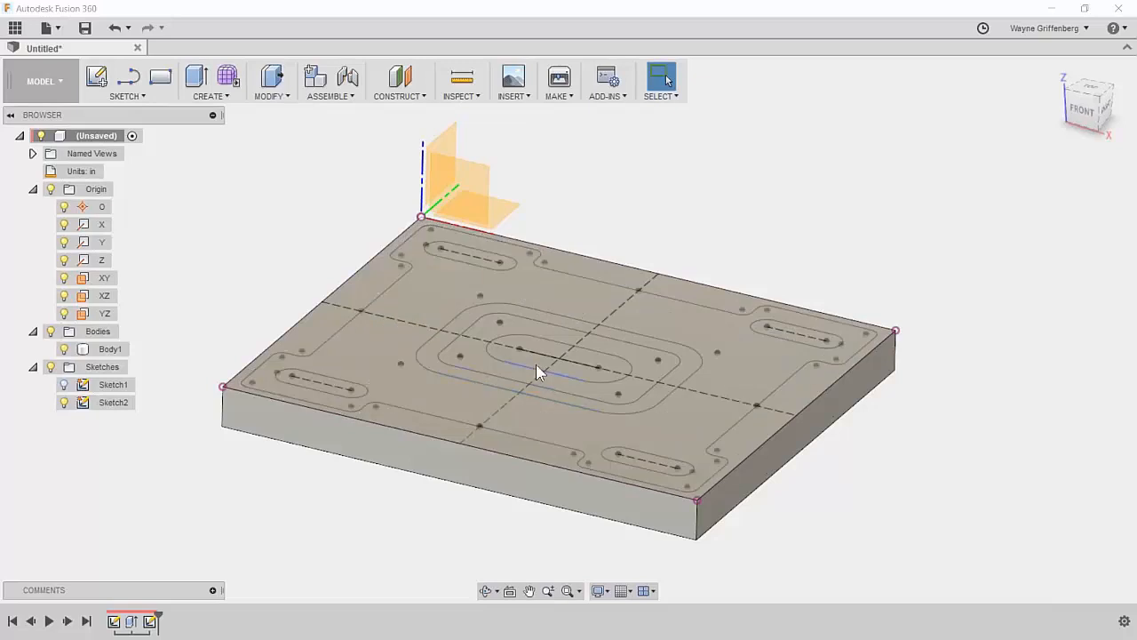
pyautogui.click(273, 79)
pyautogui.click(435, 430)
pyautogui.moveTo(480, 414); pyautogui.dragTo(480, 454)
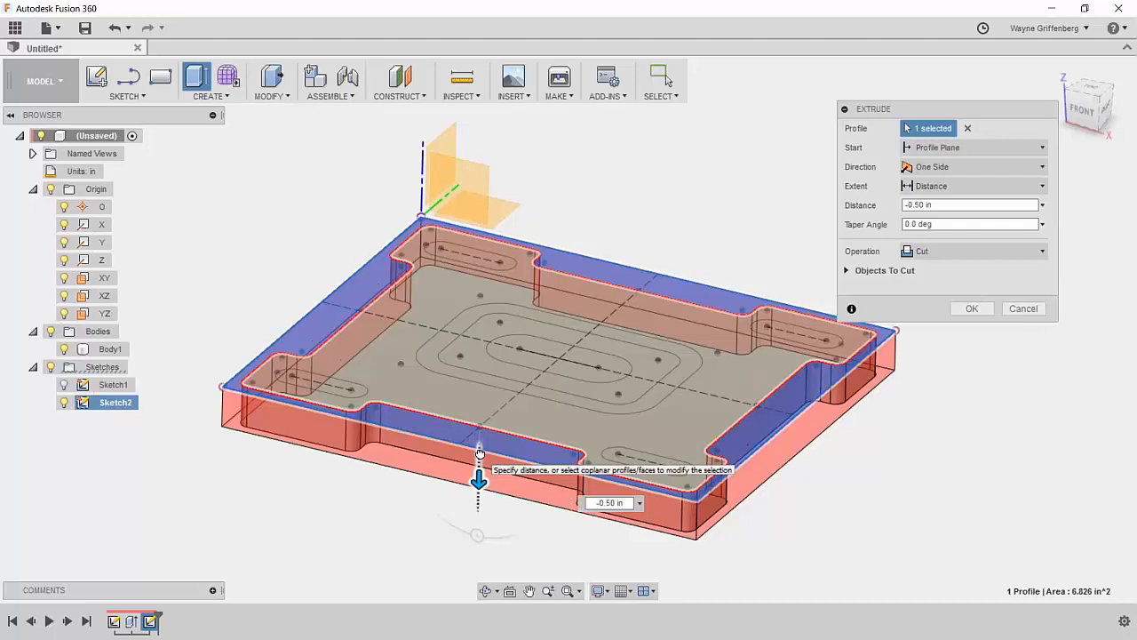
pyautogui.moveTo(480, 453); pyautogui.dragTo(481, 346)
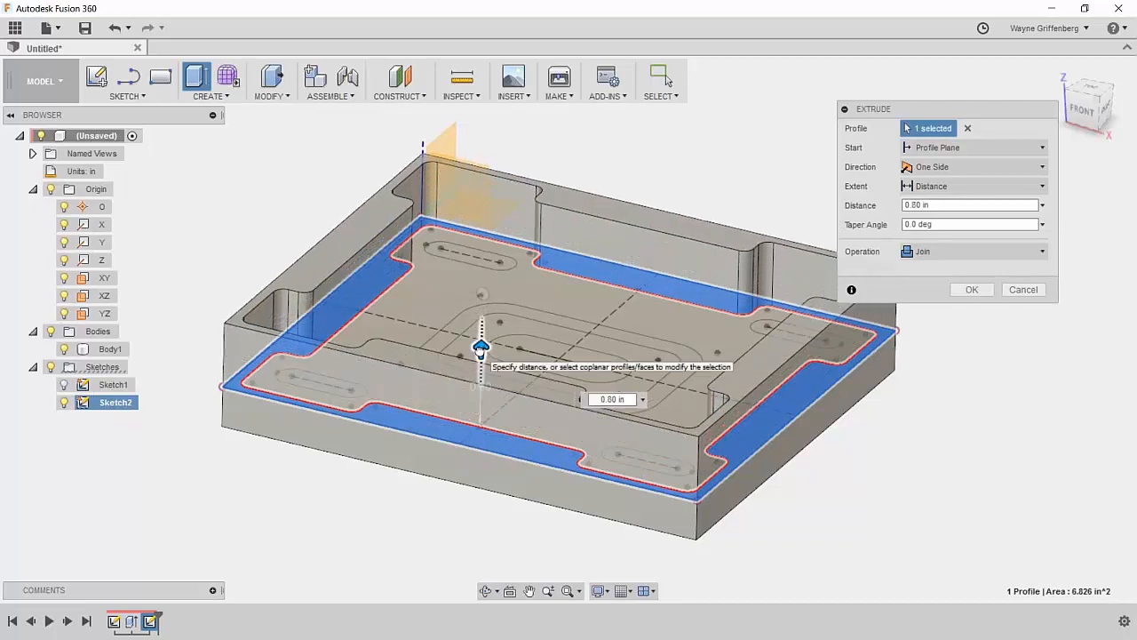
pyautogui.moveTo(481, 346); pyautogui.dragTo(463, 487)
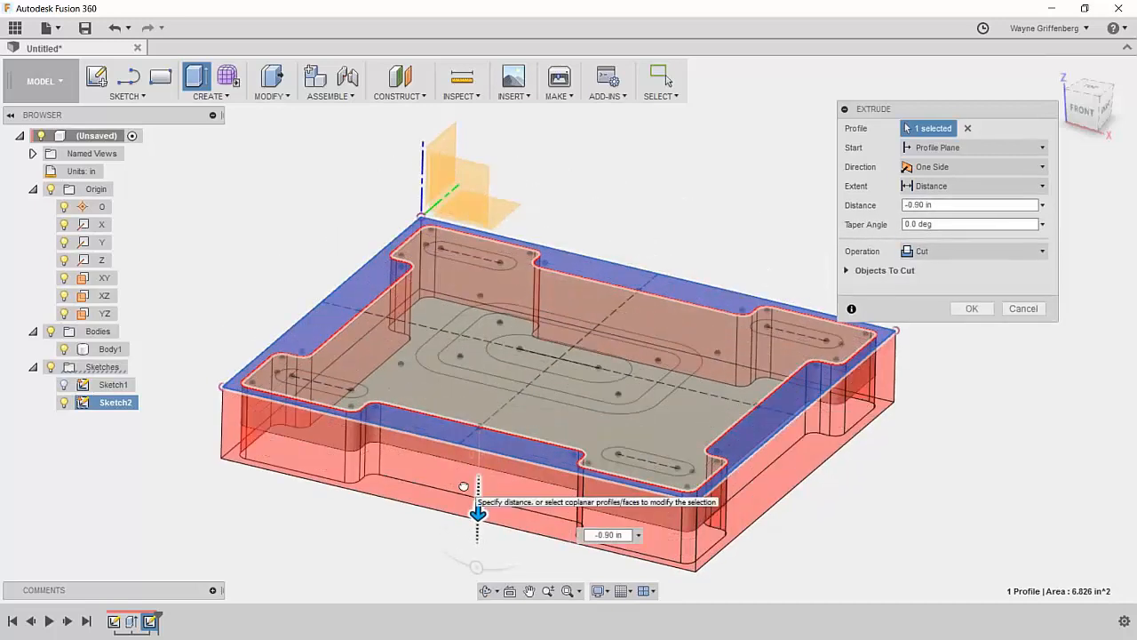
pyautogui.click(928, 186)
pyautogui.click(924, 246)
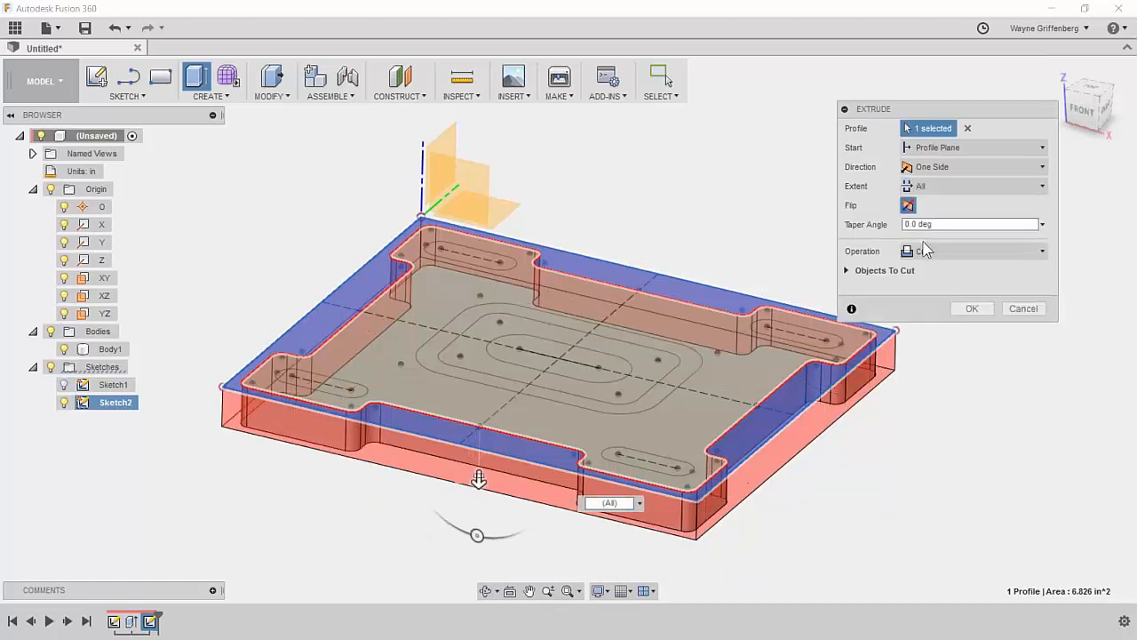
pyautogui.click(974, 308)
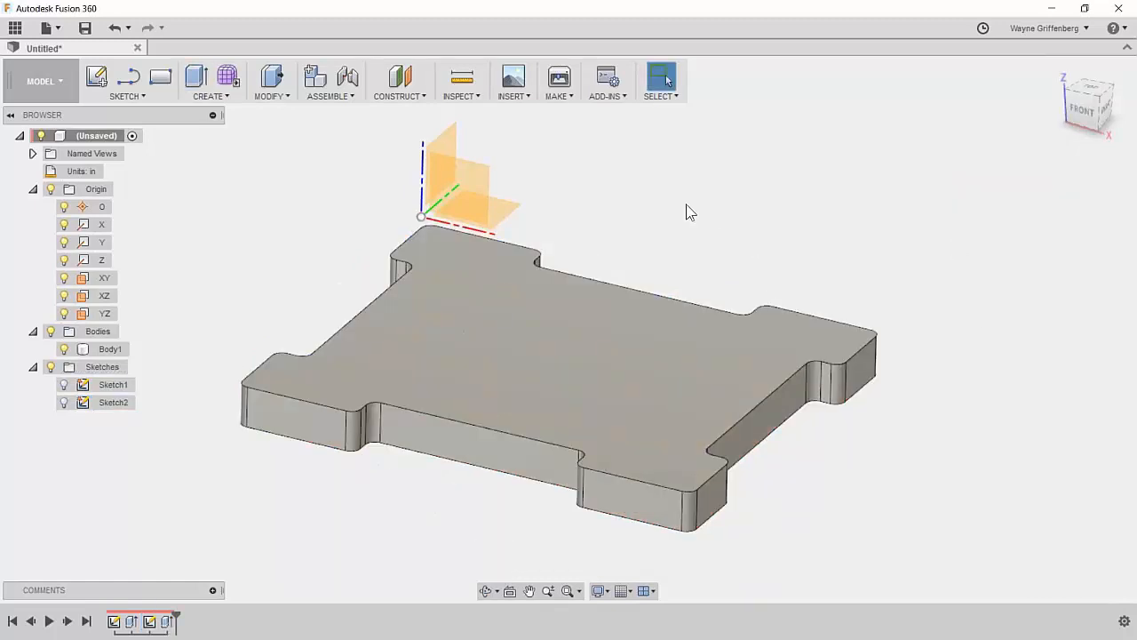
# Step: Show Sketch2 and cut its four corner slot profiles into the plate with a distance of -0.20 in
pyautogui.keyDown('shift'); pyautogui.moveTo(685, 203); pyautogui.dragTo(674, 221, button='middle'); pyautogui.keyUp('shift')
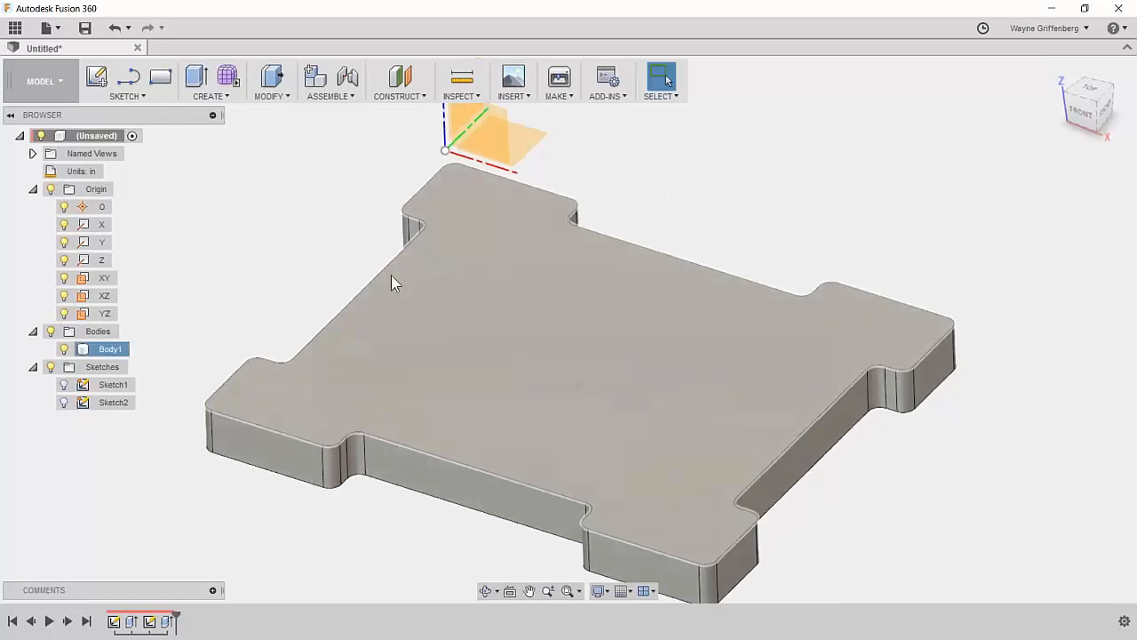
pyautogui.click(64, 404)
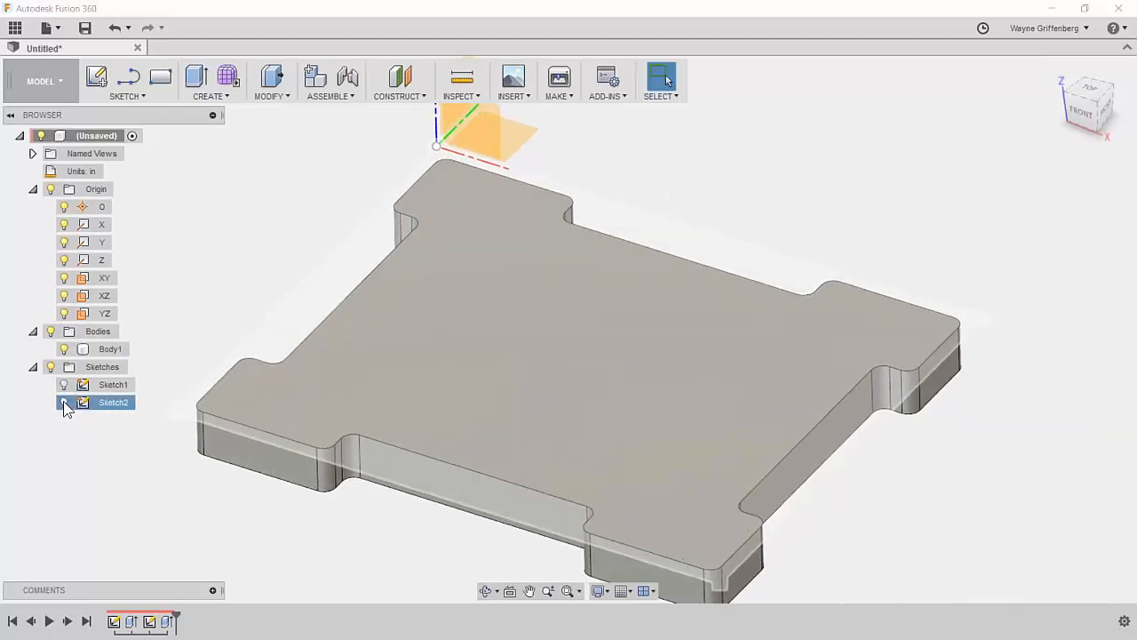
pyautogui.moveTo(882, 265)
pyautogui.keyDown('shift'); pyautogui.mouseDown(button='middle')
pyautogui.moveTo(881, 255)
pyautogui.moveTo(825, 257)
pyautogui.mouseUp(button='middle'); pyautogui.keyUp('shift')
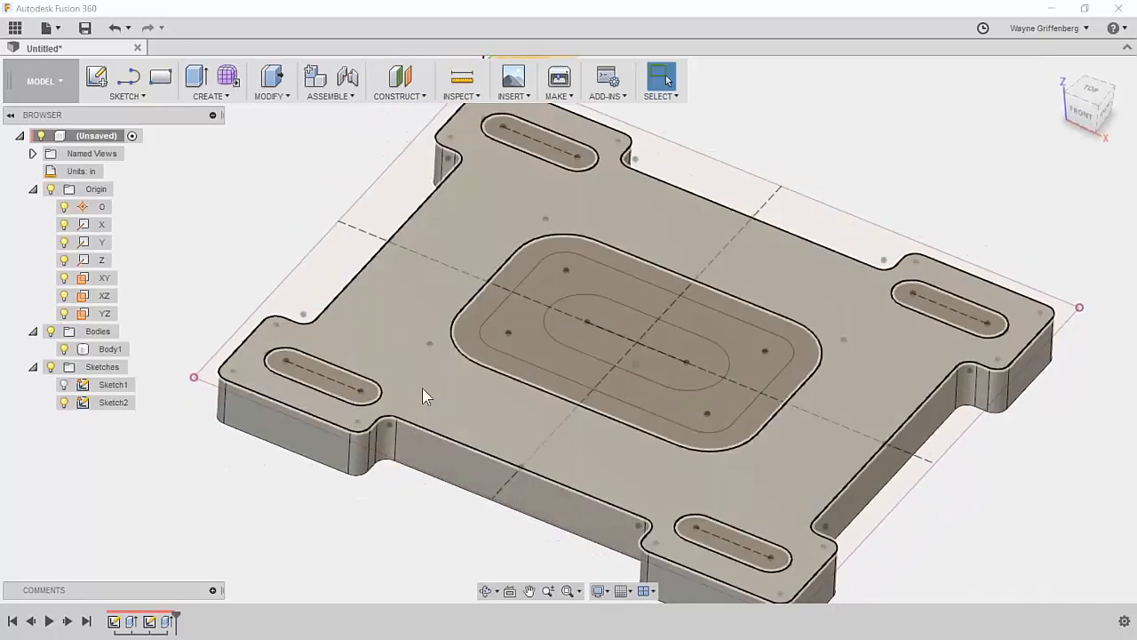
pyautogui.scroll(1, 342, 392)
pyautogui.press('q')
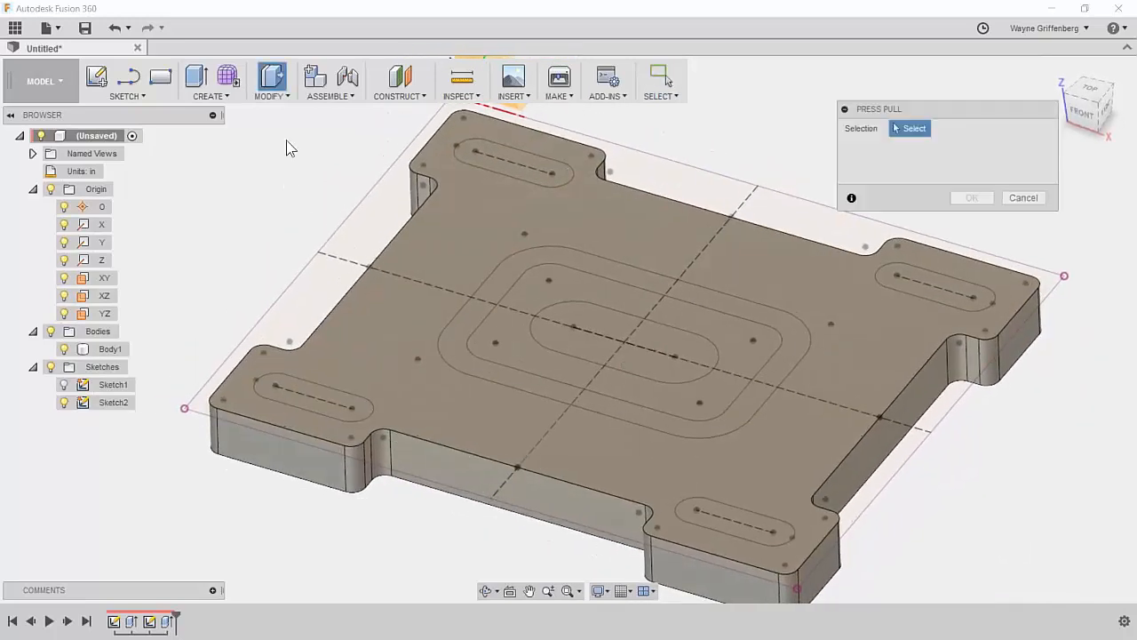
pyautogui.scroll(2, 274, 414)
pyautogui.click(274, 414)
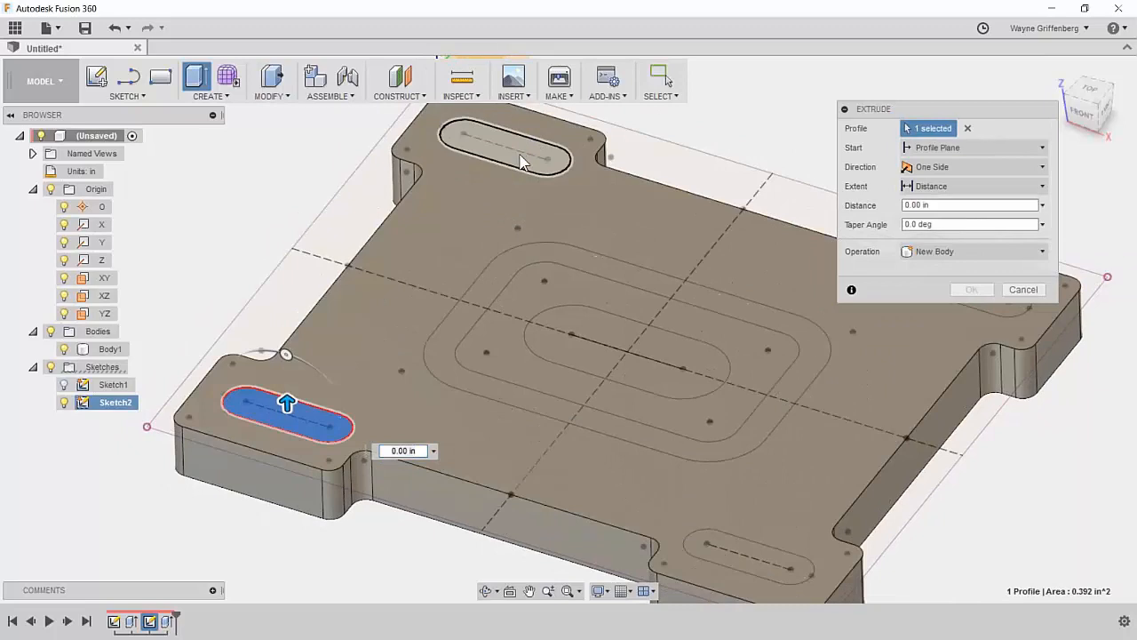
pyautogui.click(522, 161)
pyautogui.scroll(-2, 808, 300)
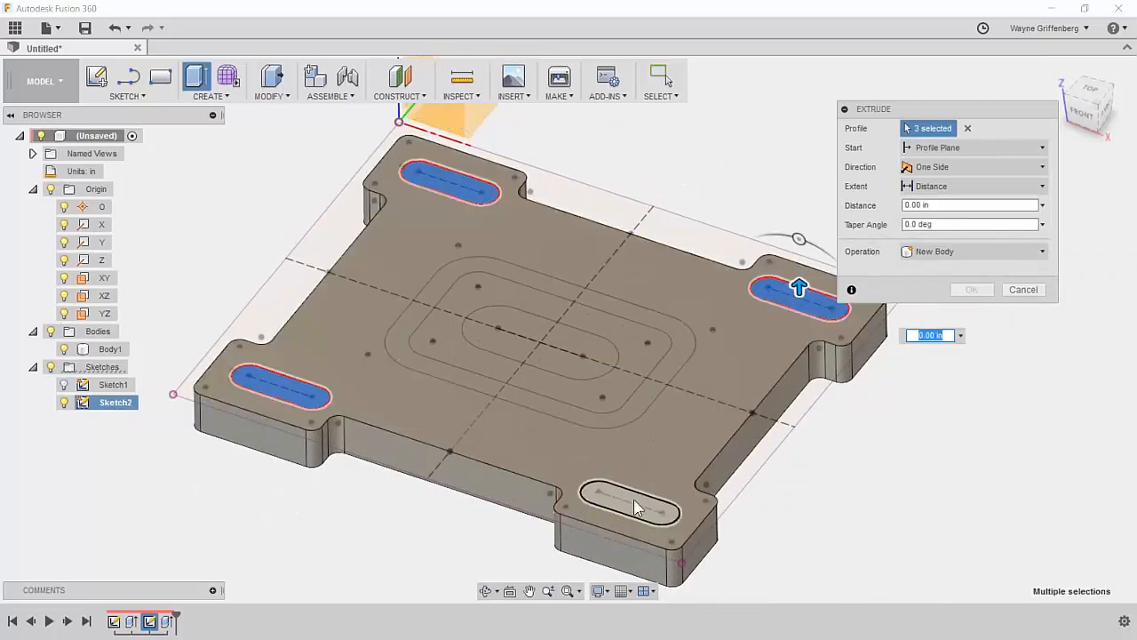
pyautogui.click(643, 503)
pyautogui.moveTo(629, 491); pyautogui.dragTo(625, 521)
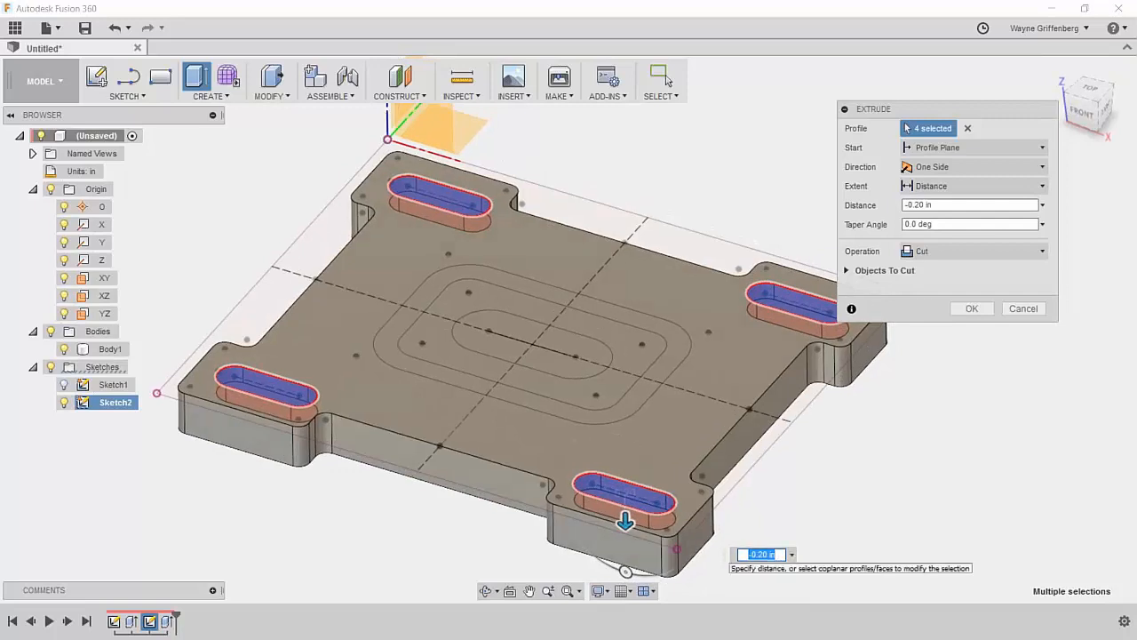
pyautogui.press('Return')
# Step: Extrude the ring profile between the two central rounded rectangles upward 0.20 in, joined to the plate
pyautogui.scroll(2, 696, 421)
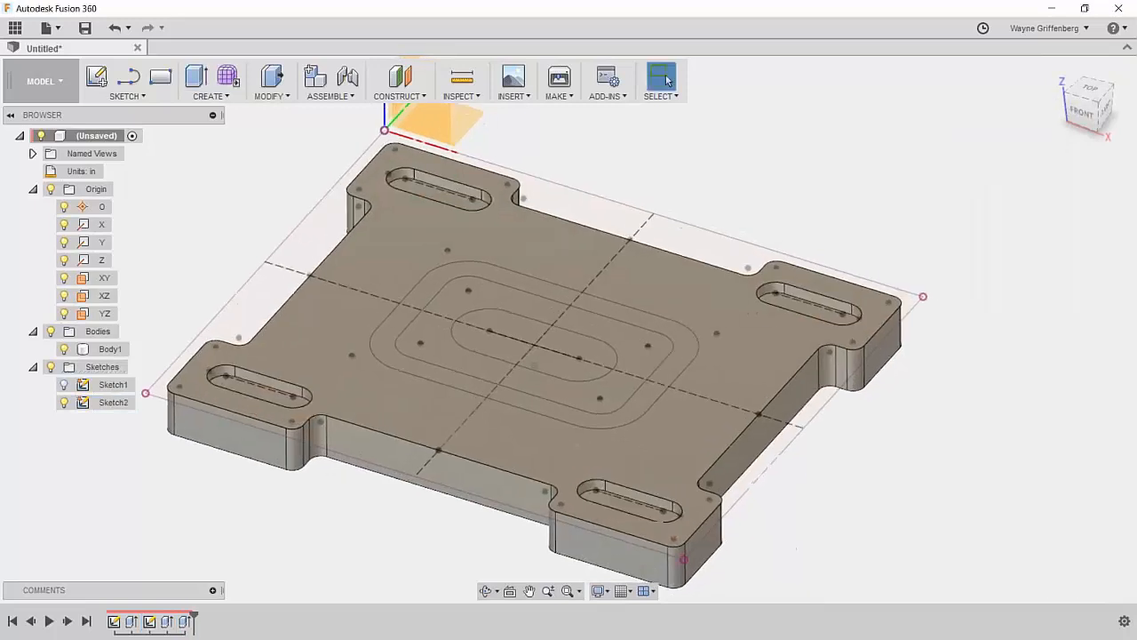
pyautogui.scroll(-3, 556, 313)
pyautogui.scroll(1, 537, 298)
pyautogui.click(537, 299)
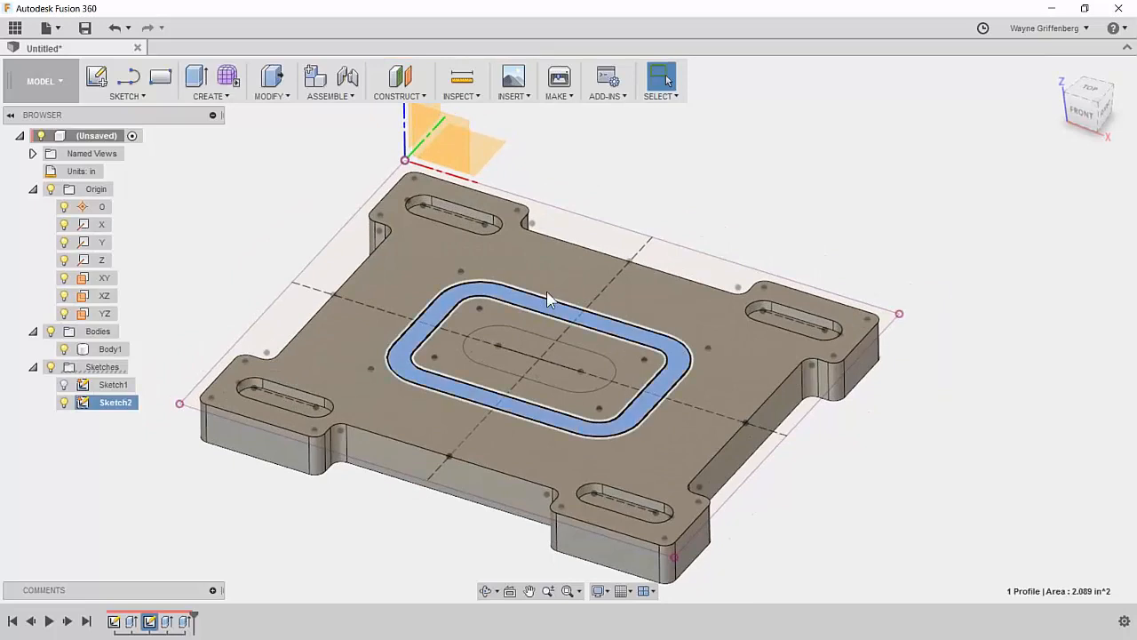
pyautogui.press('e')
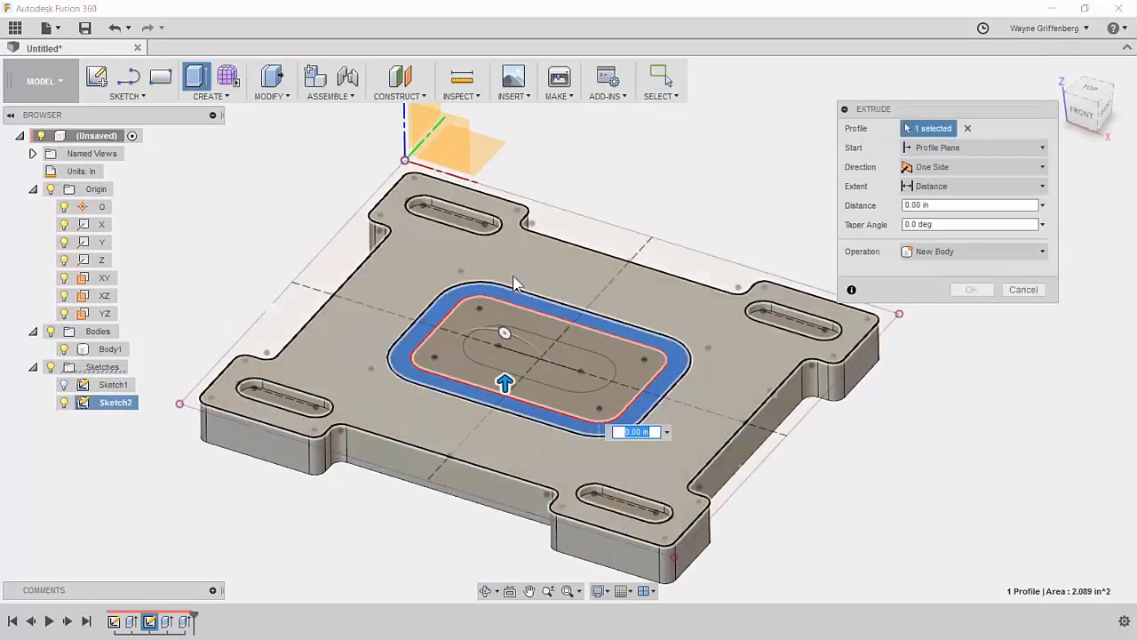
pyautogui.moveTo(504, 382); pyautogui.dragTo(503, 368)
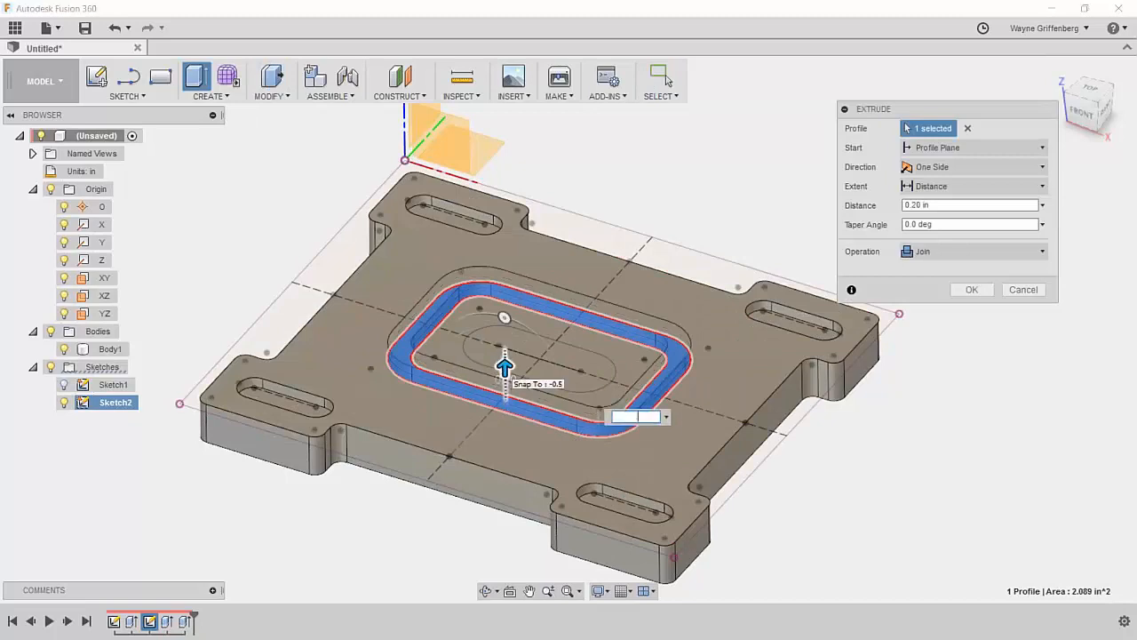
pyautogui.press('Return')
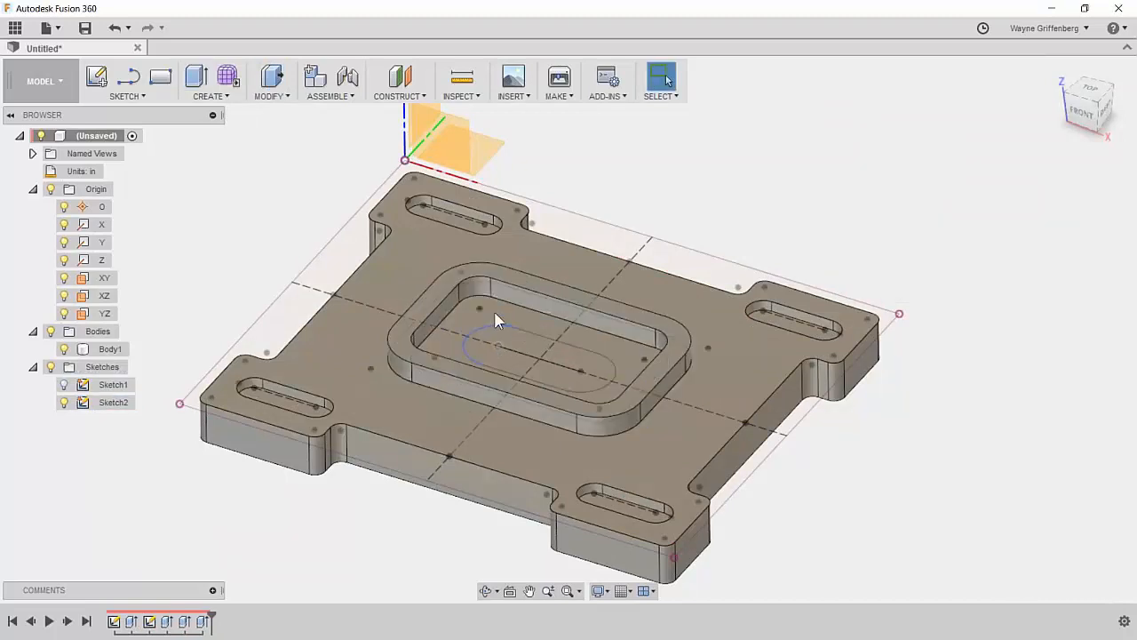
# Step: Create a new sketch on the plate's bottom face
pyautogui.scroll(3, 503, 324)
pyautogui.moveTo(503, 320)
pyautogui.keyDown('shift'); pyautogui.mouseDown(button='middle')
pyautogui.moveTo(530, 325)
pyautogui.moveTo(525, 310)
pyautogui.moveTo(514, 337)
pyautogui.moveTo(542, 346)
pyautogui.moveTo(523, 415)
pyautogui.moveTo(536, 350)
pyautogui.moveTo(586, 488)
pyautogui.moveTo(597, 413)
pyautogui.mouseUp(button='middle'); pyautogui.keyUp('shift')
pyautogui.click(525, 310)
pyautogui.click(513, 345)
pyautogui.scroll(-2, 514, 344)
pyautogui.click(531, 336)
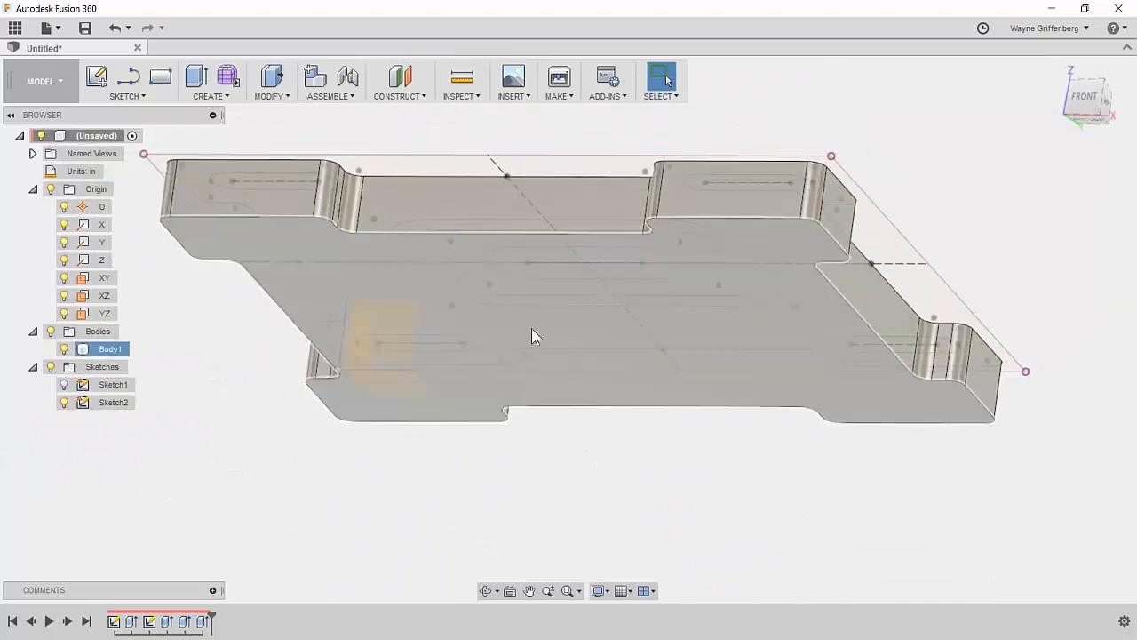
pyautogui.rightClick(532, 330)
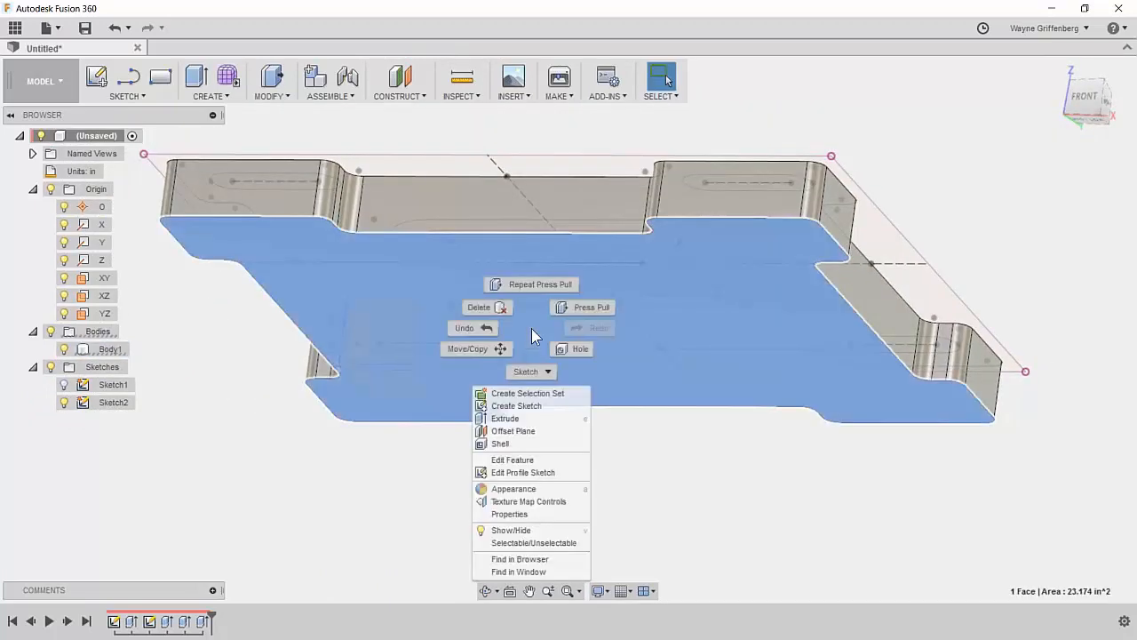
pyautogui.click(518, 405)
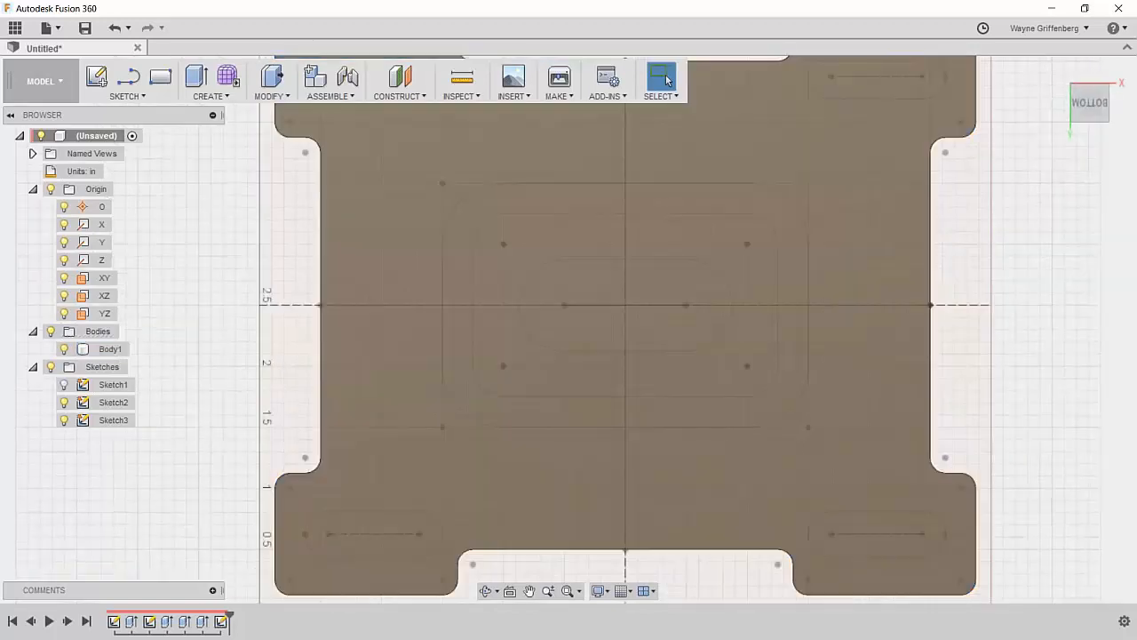
# Step: Project the central slot's two arcs and two straight edges into the bottom-face sketch and finish the sketch
pyautogui.click(522, 334)
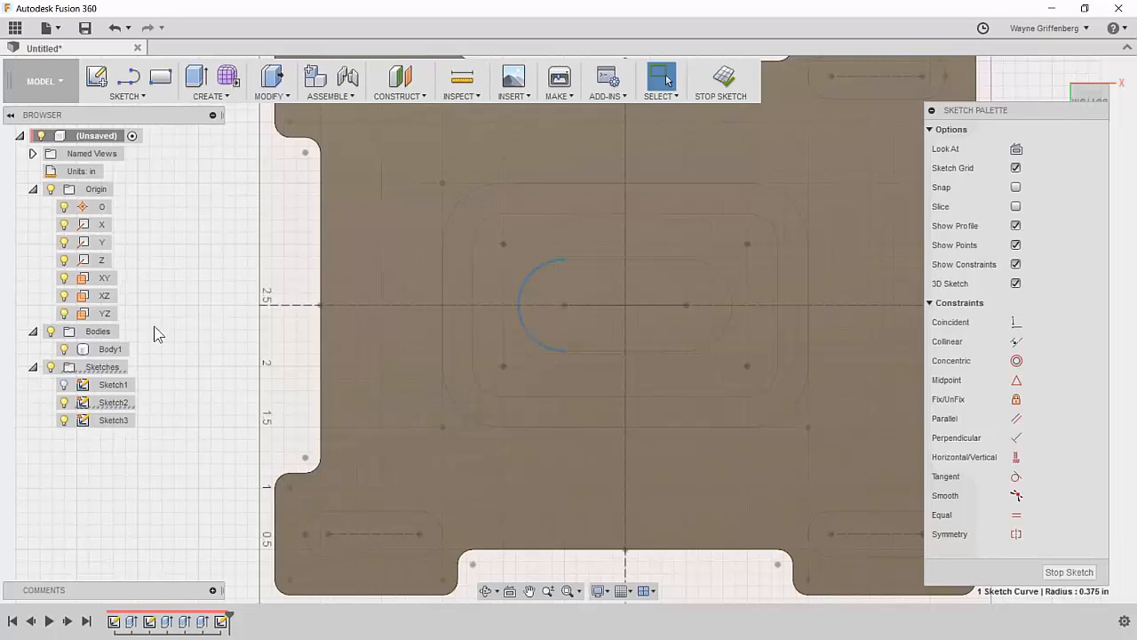
pyautogui.click(127, 96)
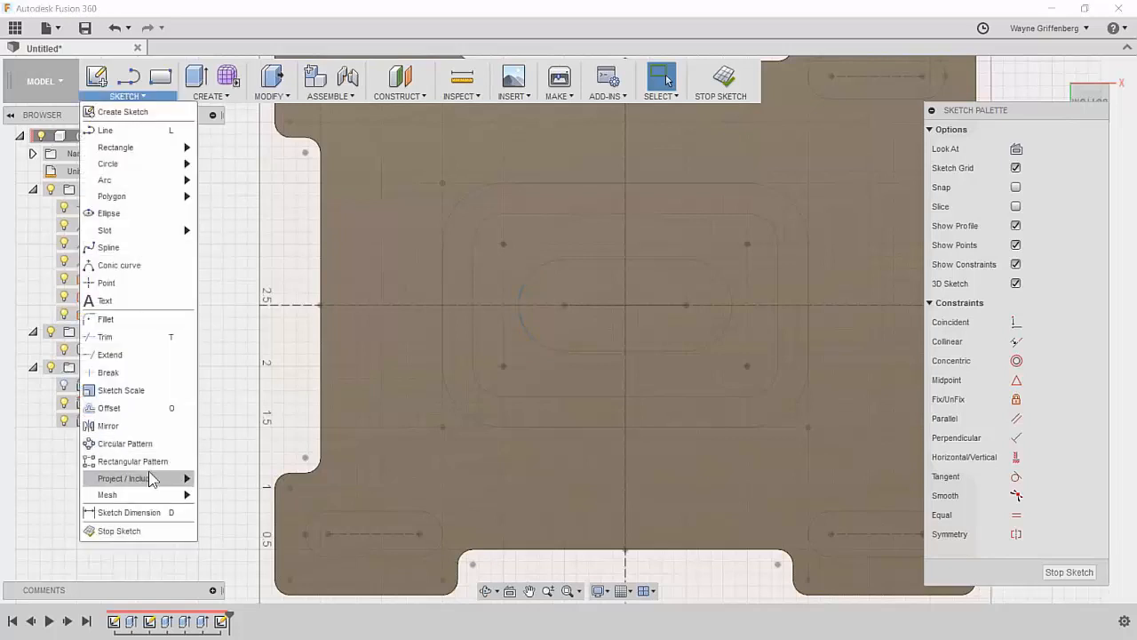
pyautogui.click(220, 478)
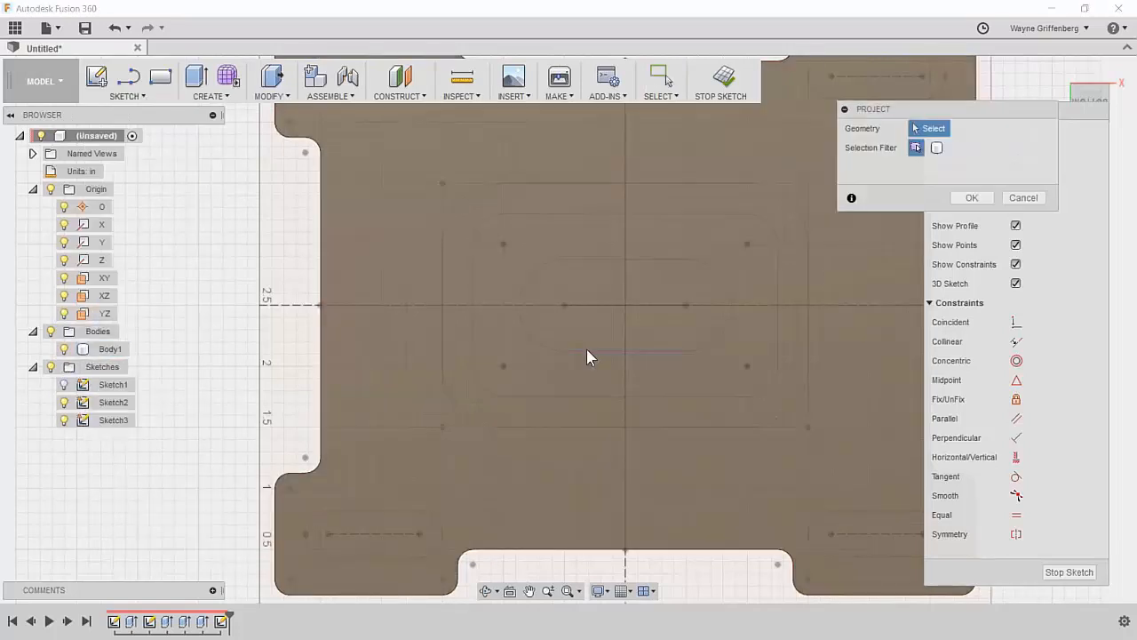
pyautogui.click(534, 336)
pyautogui.click(589, 258)
pyautogui.click(726, 284)
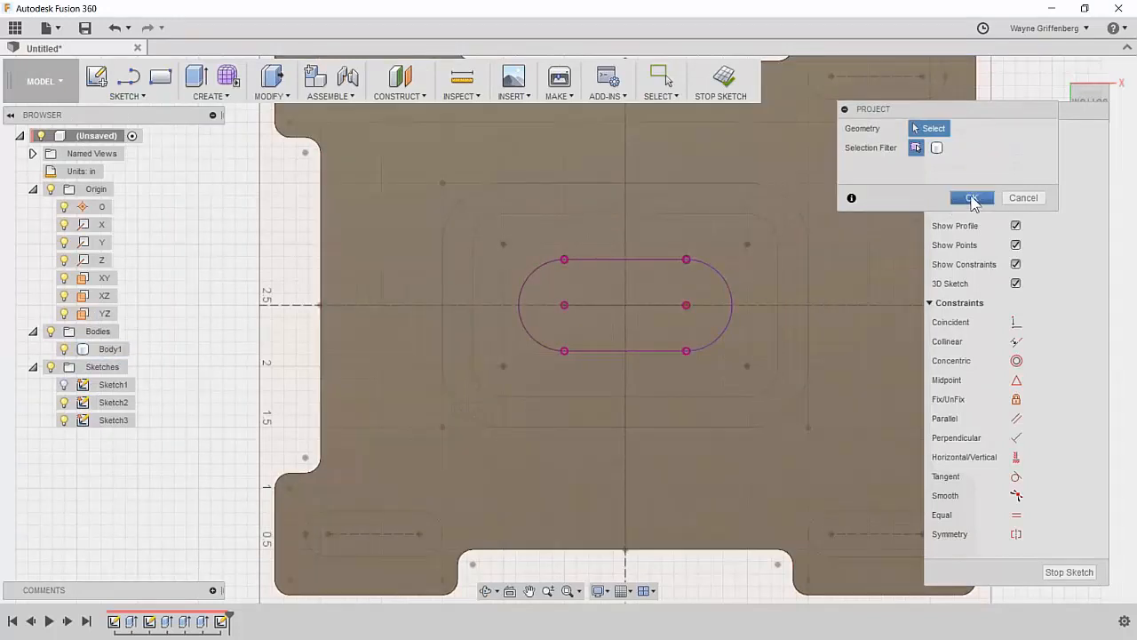
pyautogui.click(972, 197)
pyautogui.keyDown('shift'); pyautogui.moveTo(748, 312); pyautogui.dragTo(639, 340, button='middle'); pyautogui.keyUp('shift')
pyautogui.click(721, 78)
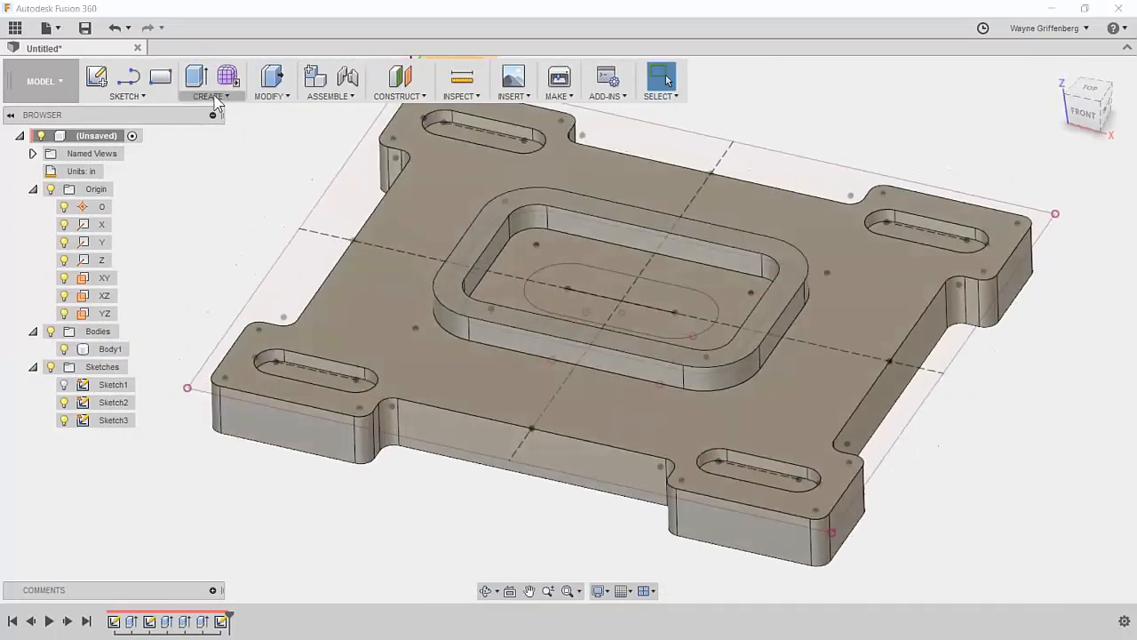
# Step: Loft a cut from the inner rounded rectangle's profiles on the top face to the projected slot on the bottom face
pyautogui.click(211, 96)
pyautogui.click(205, 183)
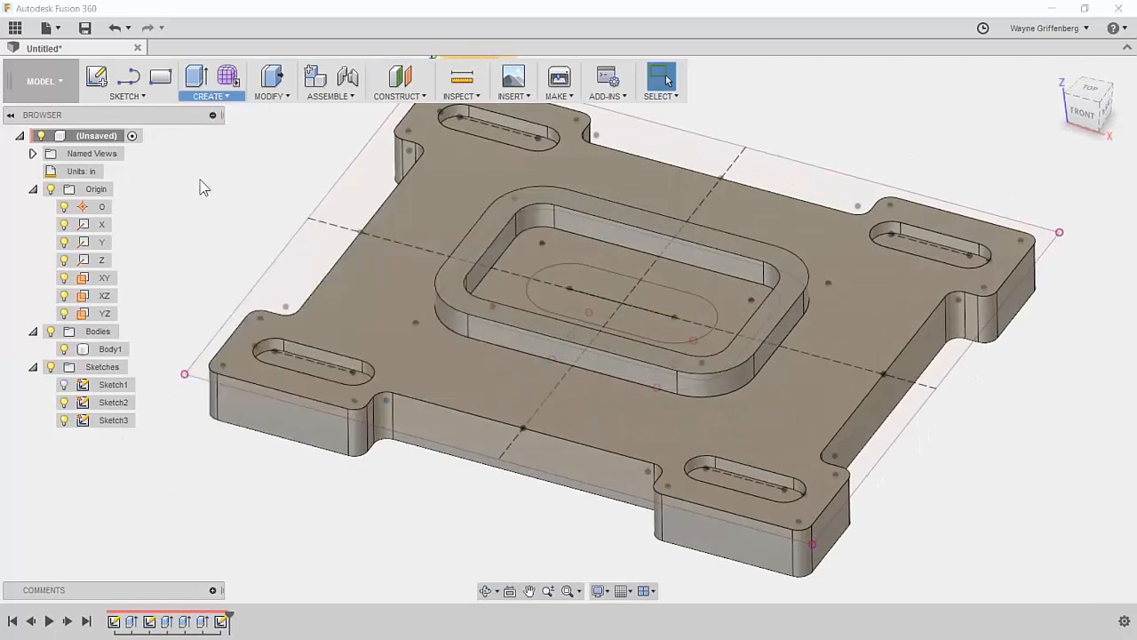
pyautogui.scroll(3, 541, 231)
pyautogui.click(569, 264)
pyautogui.click(569, 270)
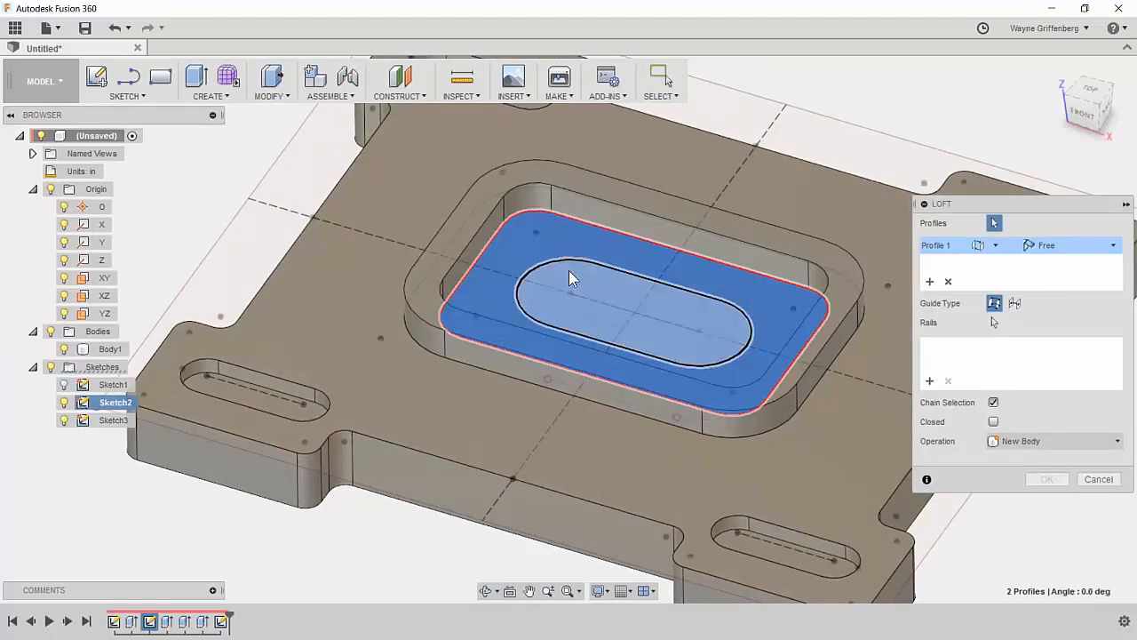
pyautogui.keyDown('shift'); pyautogui.moveTo(568, 271); pyautogui.dragTo(542, 277, button='middle'); pyautogui.keyUp('shift')
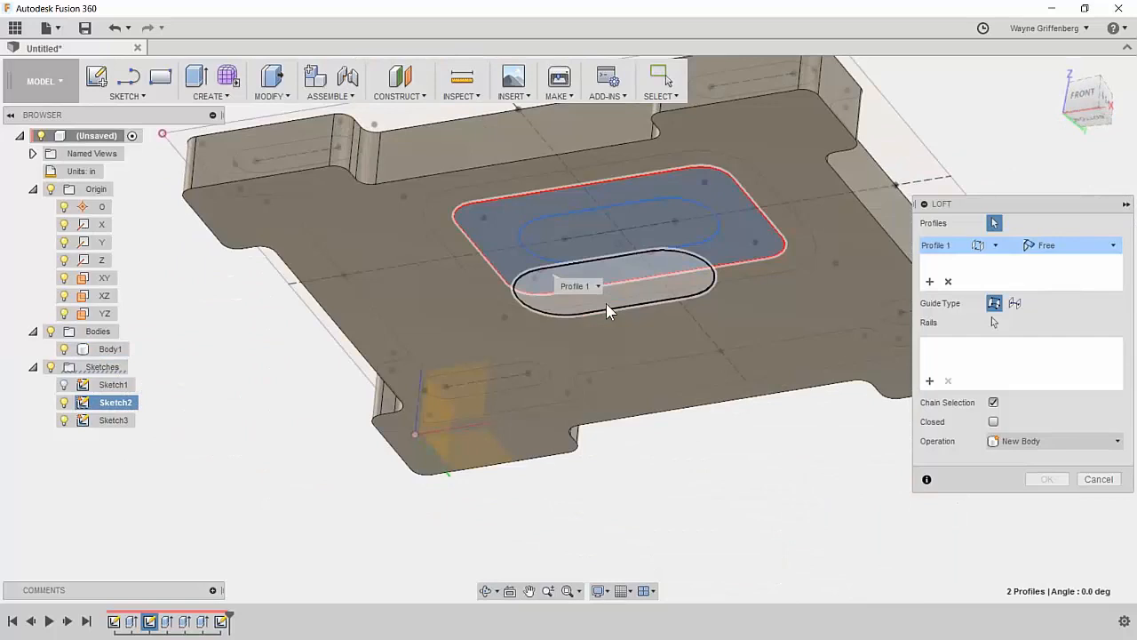
pyautogui.click(607, 300)
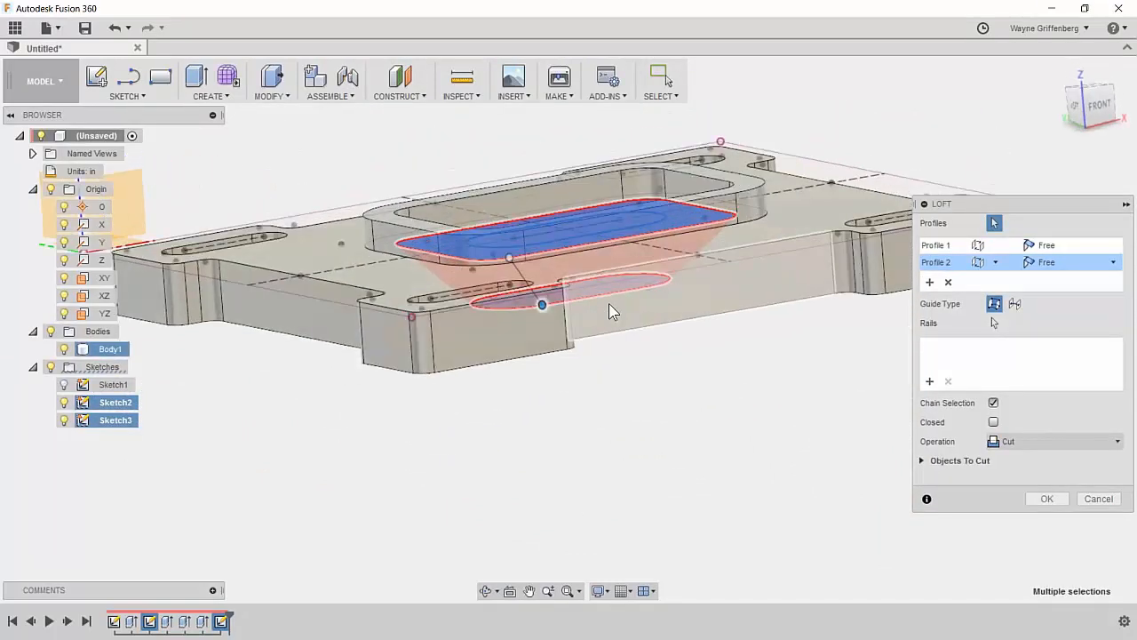
pyautogui.keyDown('shift'); pyautogui.moveTo(613, 154); pyautogui.dragTo(672, 323, button='middle'); pyautogui.keyUp('shift')
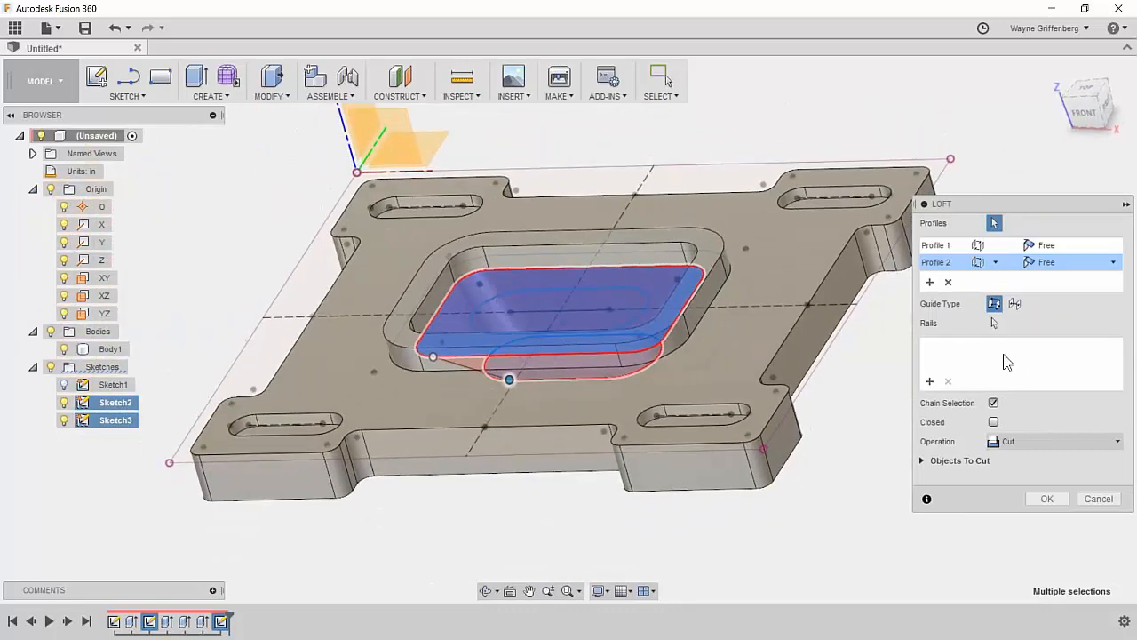
pyautogui.click(1046, 499)
# Step: Hide Sketch2 and leave Sketch3 hidden and deselected
pyautogui.moveTo(1049, 498)
pyautogui.keyDown('shift'); pyautogui.mouseDown(button='middle')
pyautogui.moveTo(755, 341)
pyautogui.moveTo(699, 288)
pyautogui.moveTo(715, 291)
pyautogui.moveTo(694, 329)
pyautogui.moveTo(647, 345)
pyautogui.moveTo(622, 340)
pyautogui.moveTo(604, 319)
pyautogui.mouseUp(button='middle'); pyautogui.keyUp('shift')
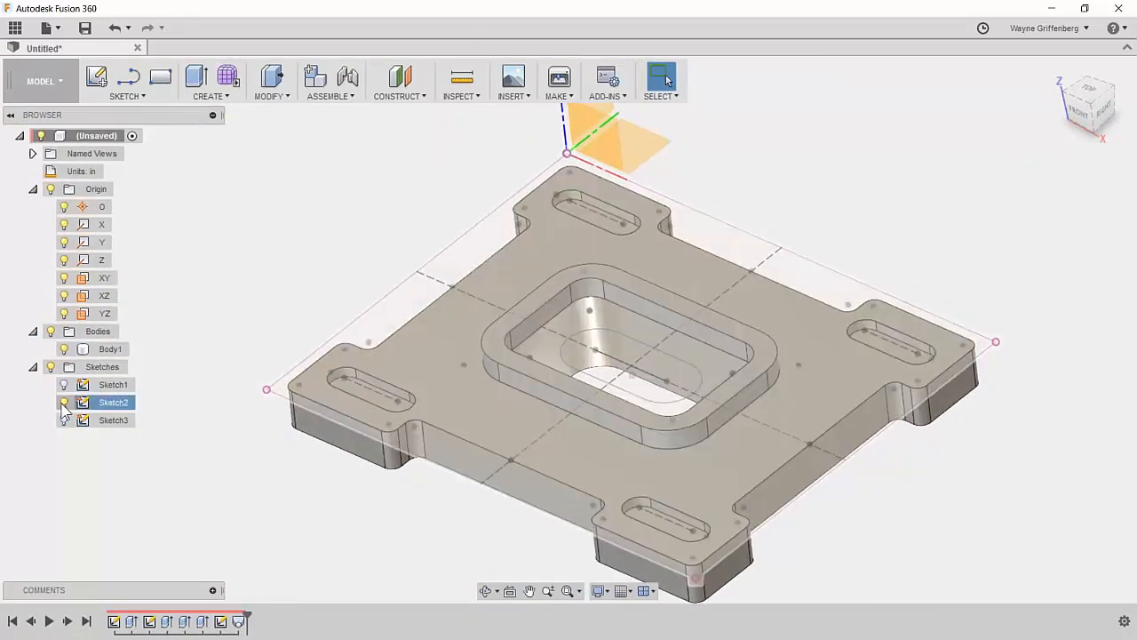
pyautogui.click(114, 420)
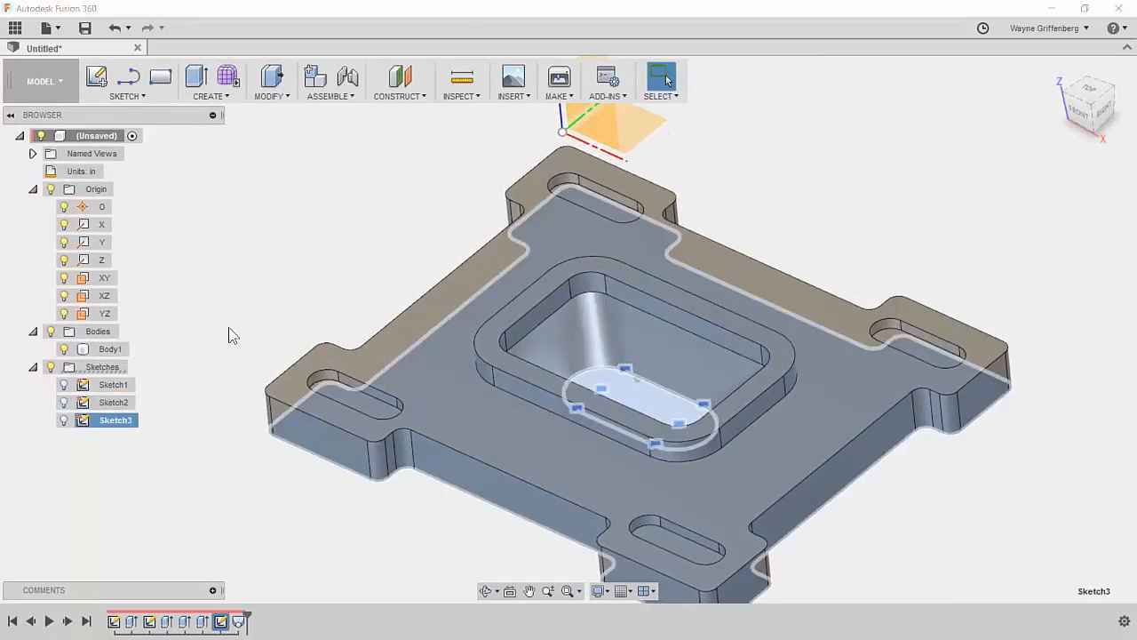
pyautogui.click(210, 353)
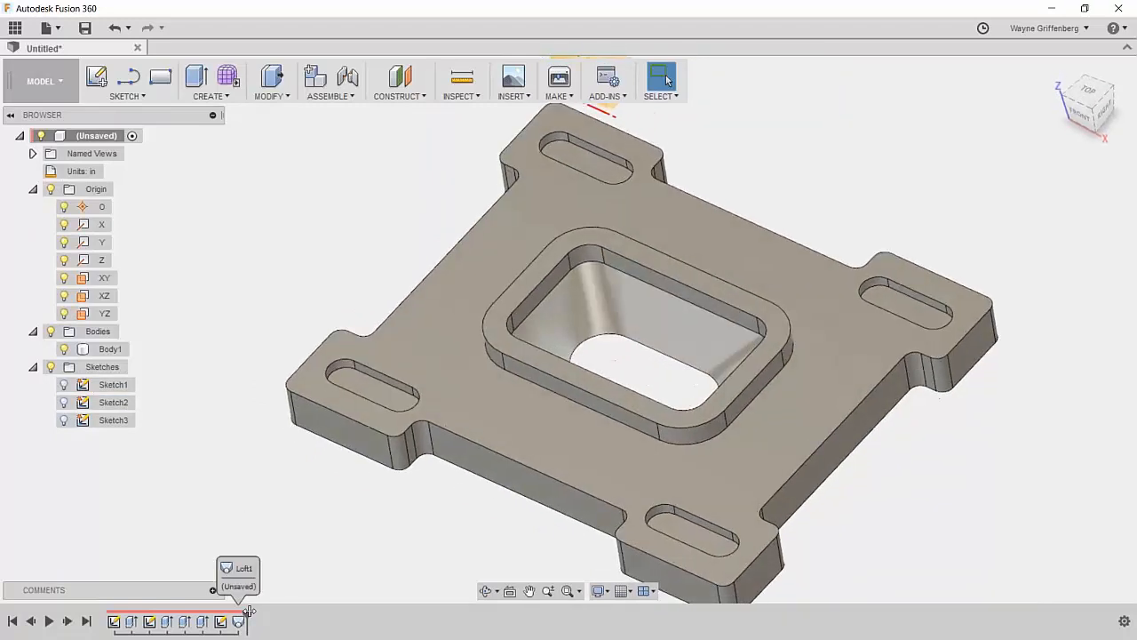
pyautogui.moveTo(227, 612)
pyautogui.mouseDown()
pyautogui.moveTo(119, 616)
pyautogui.moveTo(246, 613)
pyautogui.mouseUp()
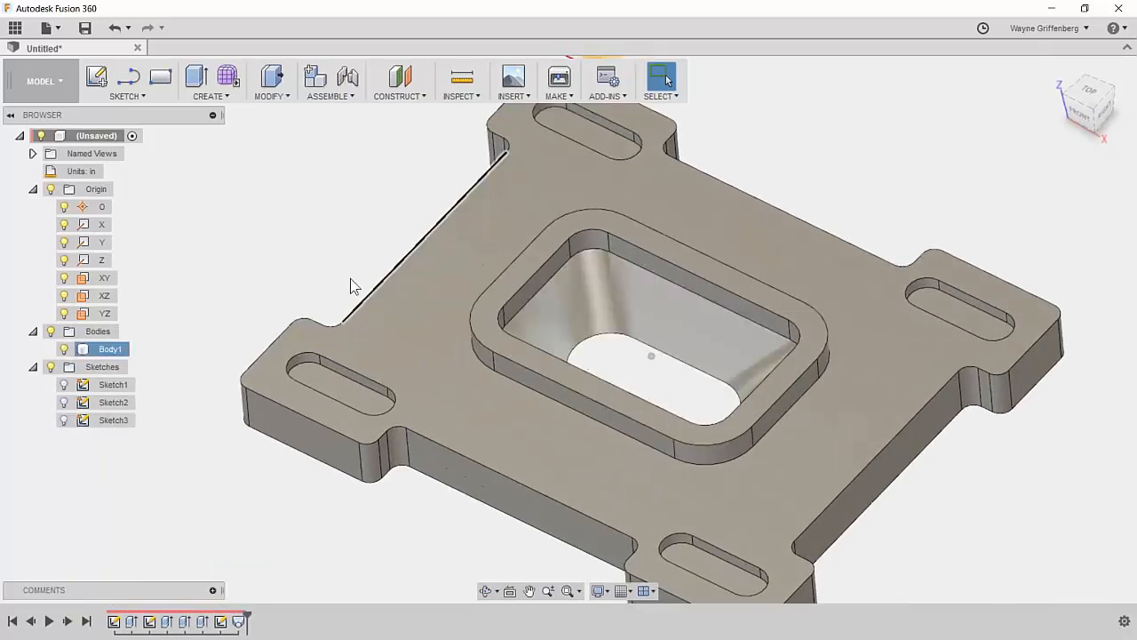
pyautogui.scroll(-2, 311, 249)
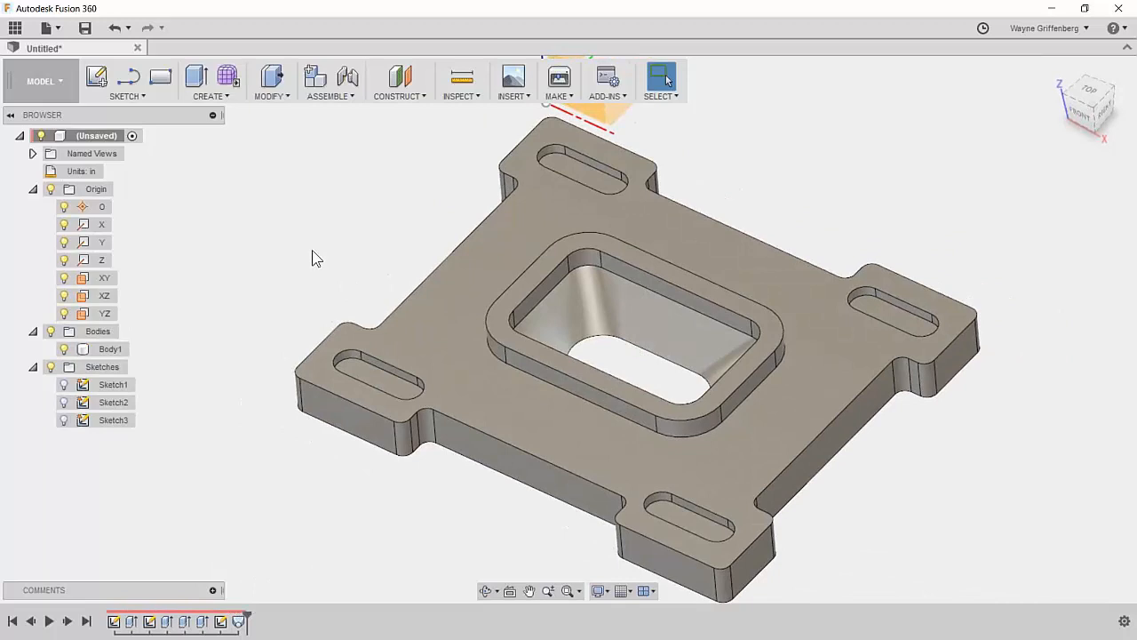
pyautogui.scroll(1, 331, 226)
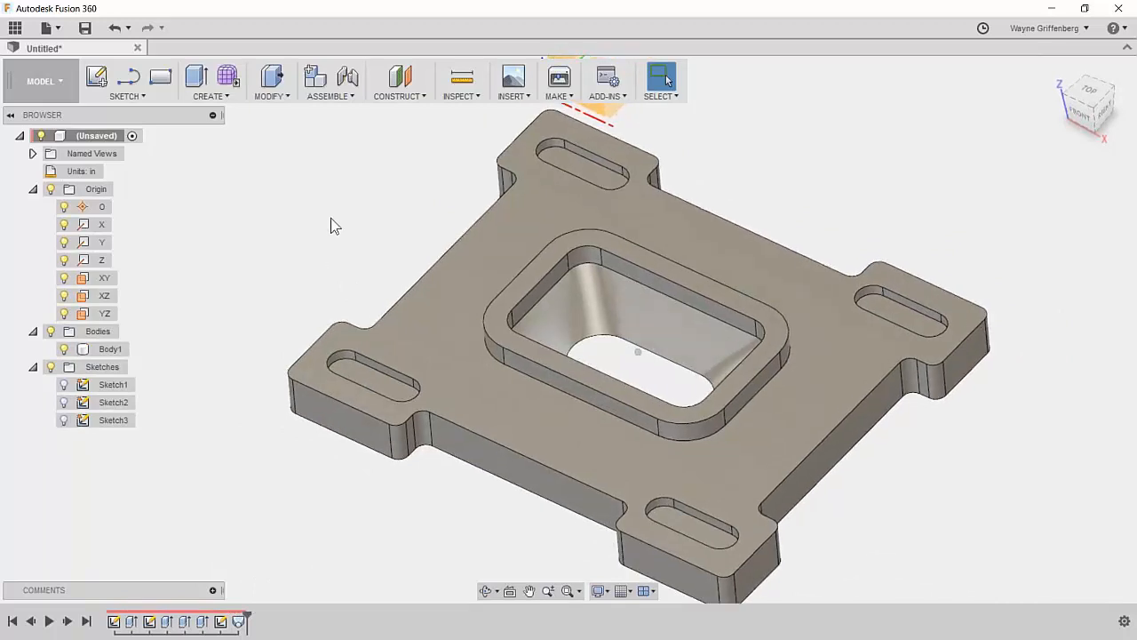
pyautogui.scroll(-2, 330, 226)
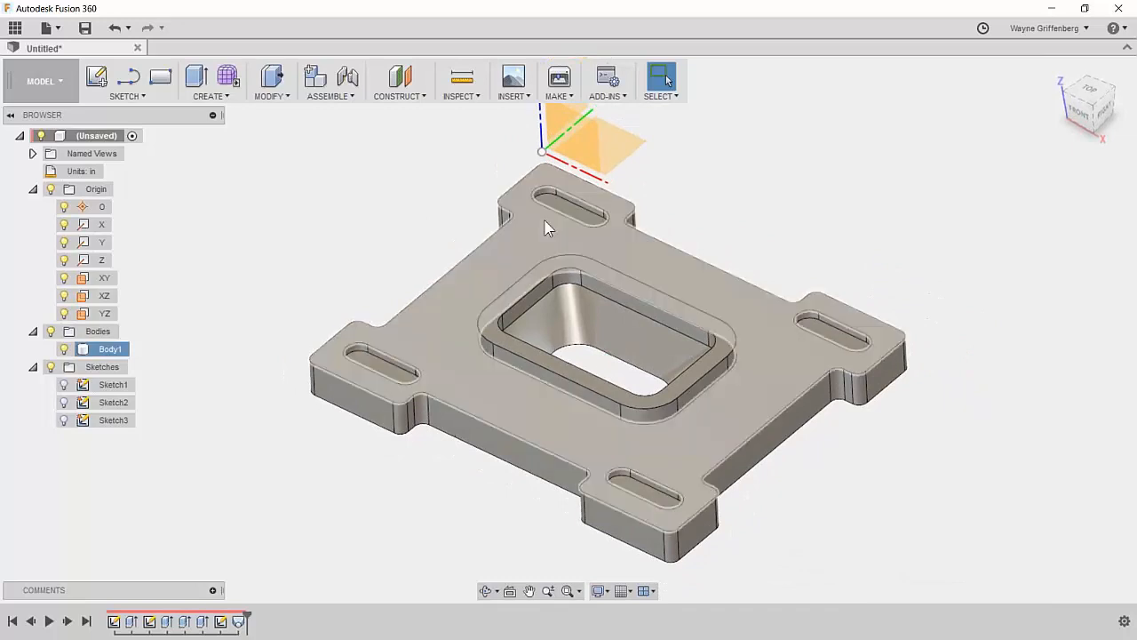
pyautogui.scroll(1, 535, 405)
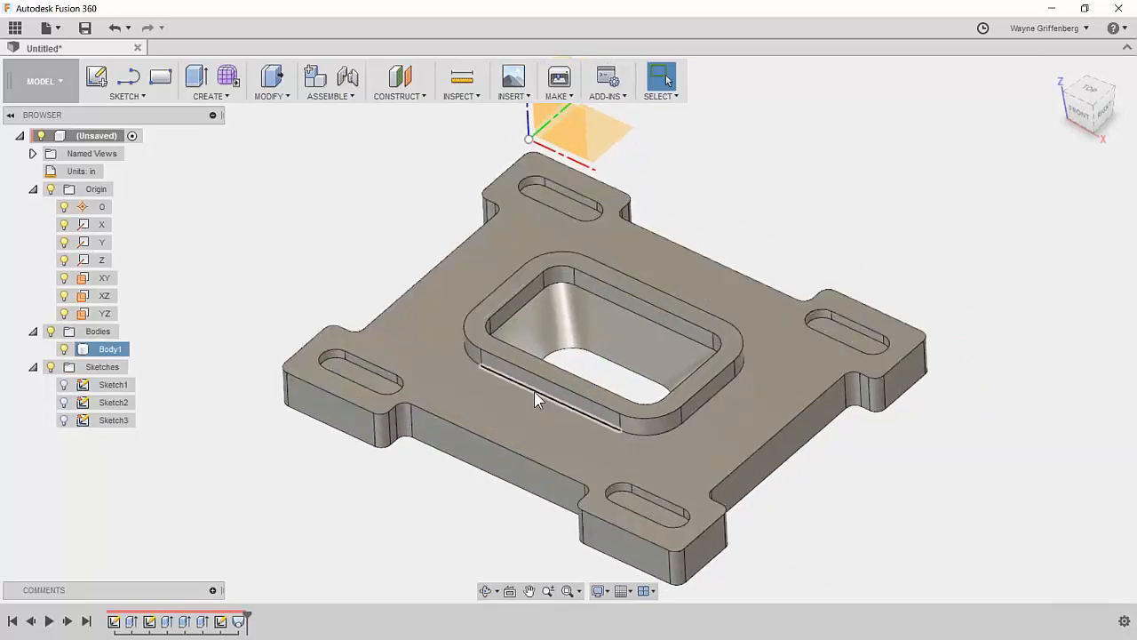
pyautogui.scroll(2, 534, 392)
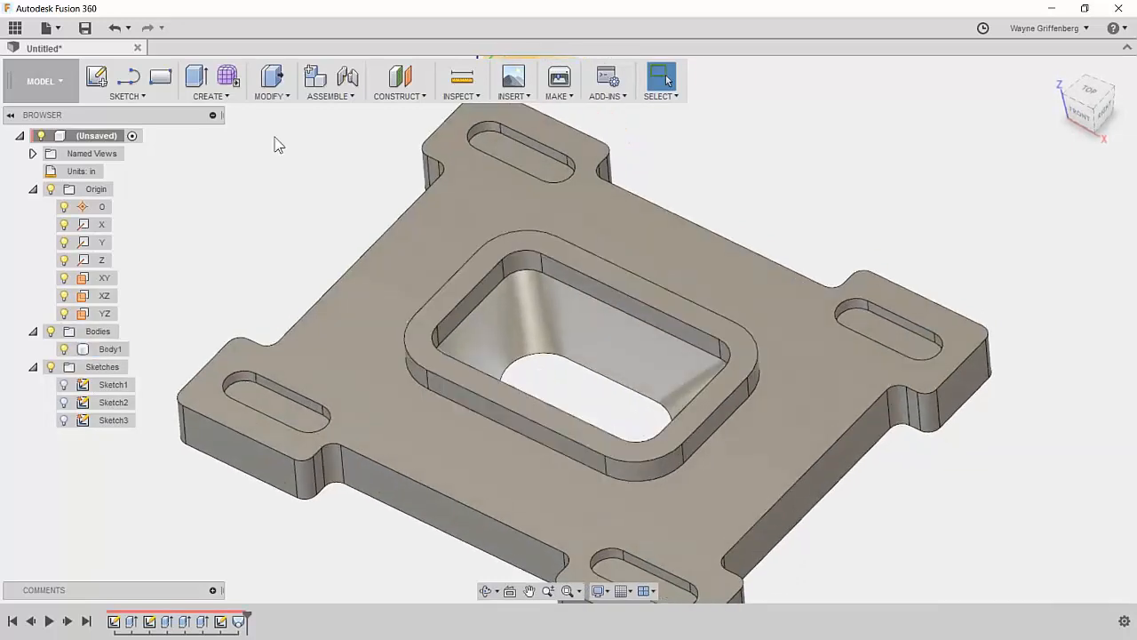
pyautogui.click(271, 82)
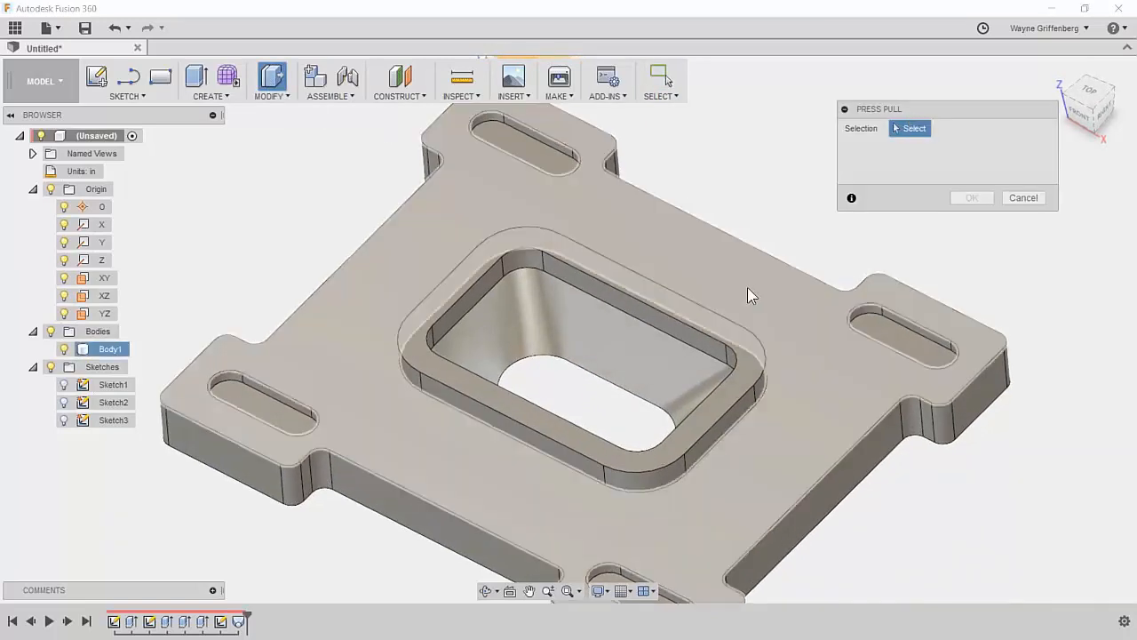
pyautogui.click(406, 351)
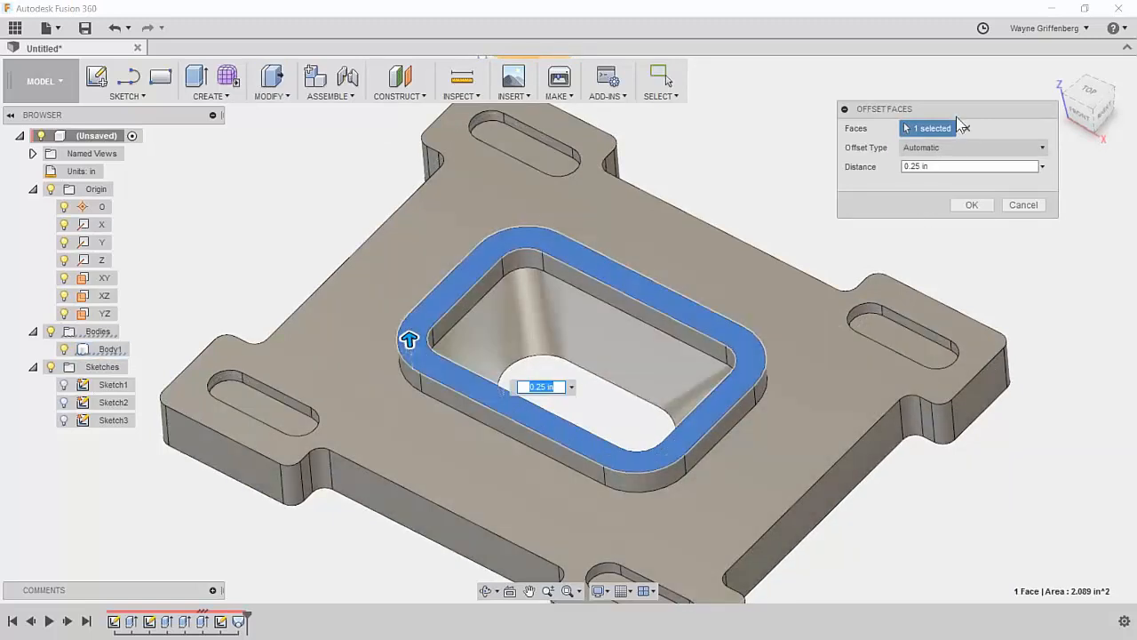
pyautogui.click(964, 128)
pyautogui.scroll(2, 530, 405)
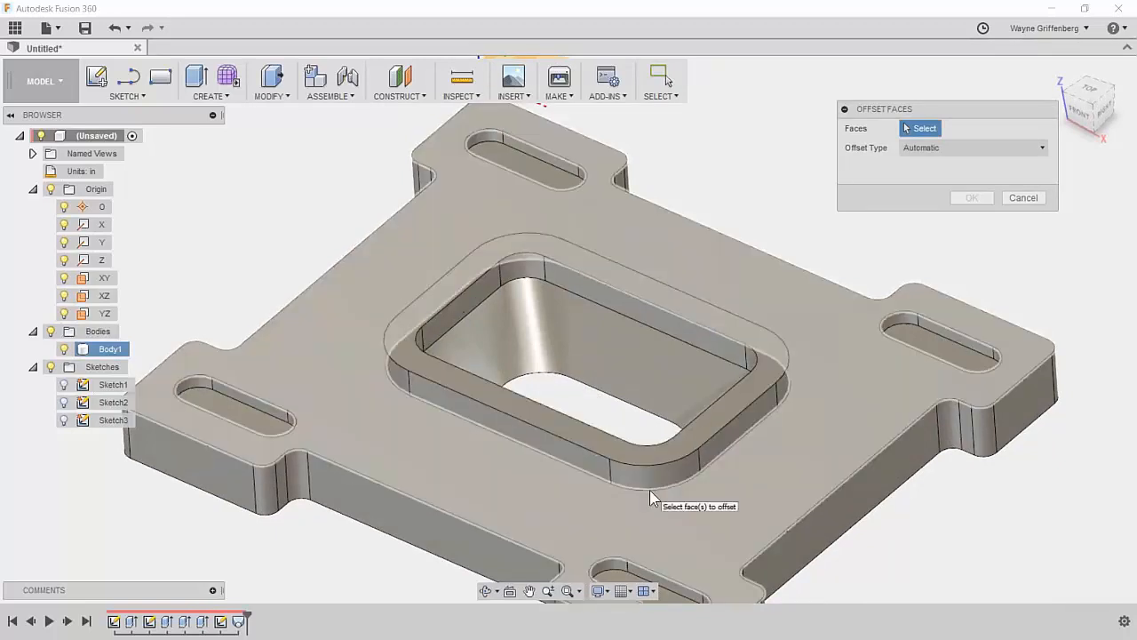
pyautogui.scroll(2, 603, 481)
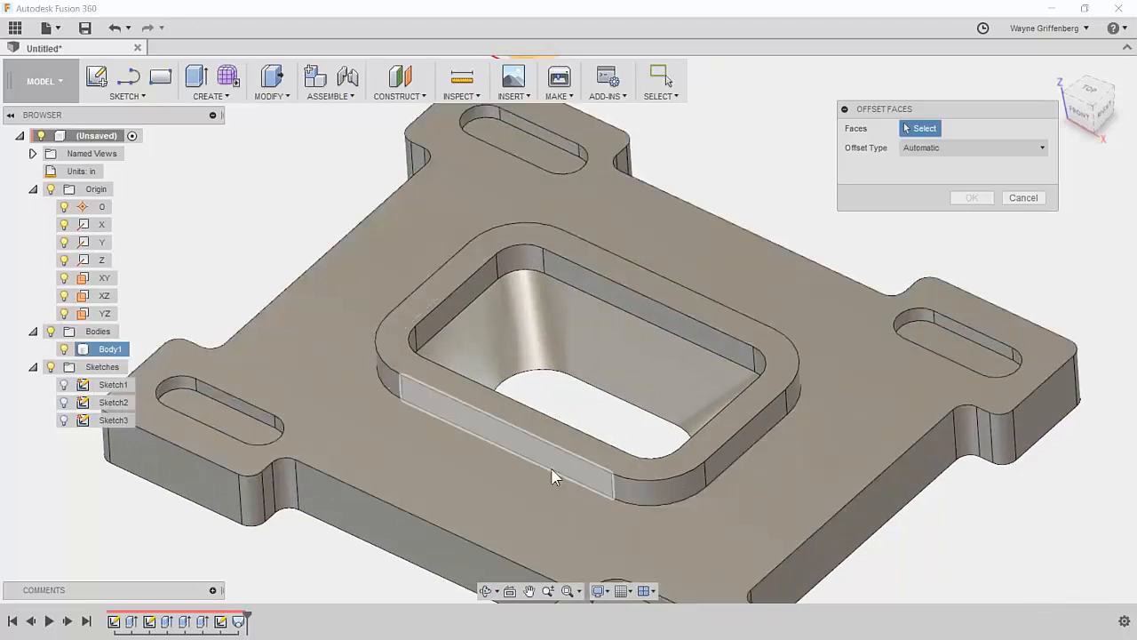
pyautogui.moveTo(791, 250)
pyautogui.keyDown('shift'); pyautogui.mouseDown(button='middle')
pyautogui.moveTo(826, 229)
pyautogui.moveTo(809, 239)
pyautogui.mouseUp(button='middle'); pyautogui.keyUp('shift')
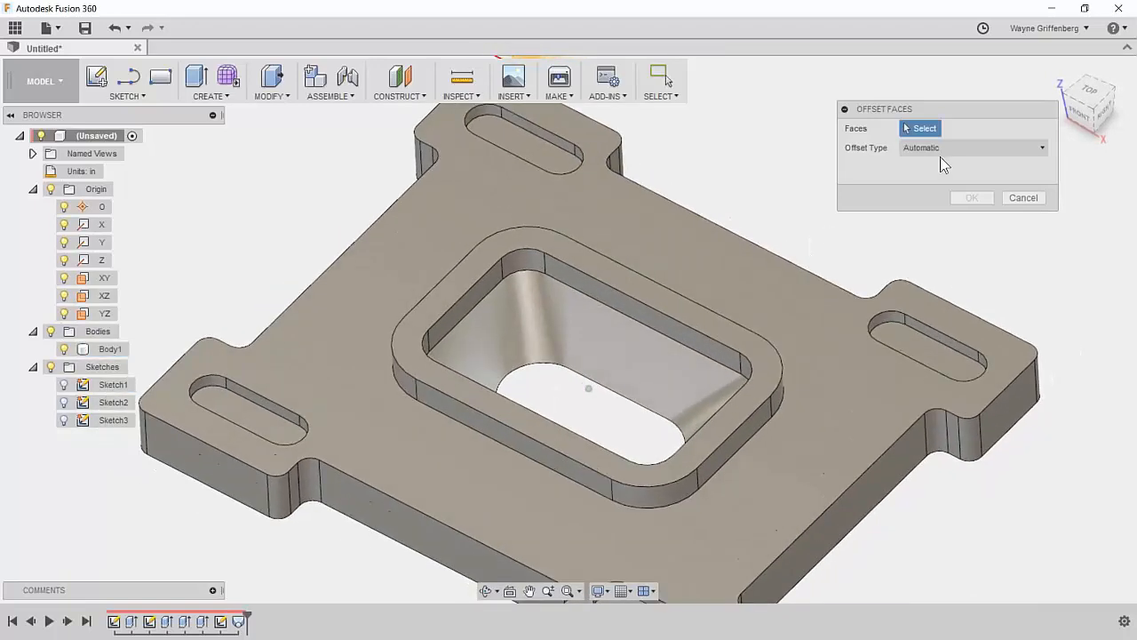
pyautogui.click(940, 150)
pyautogui.click(877, 178)
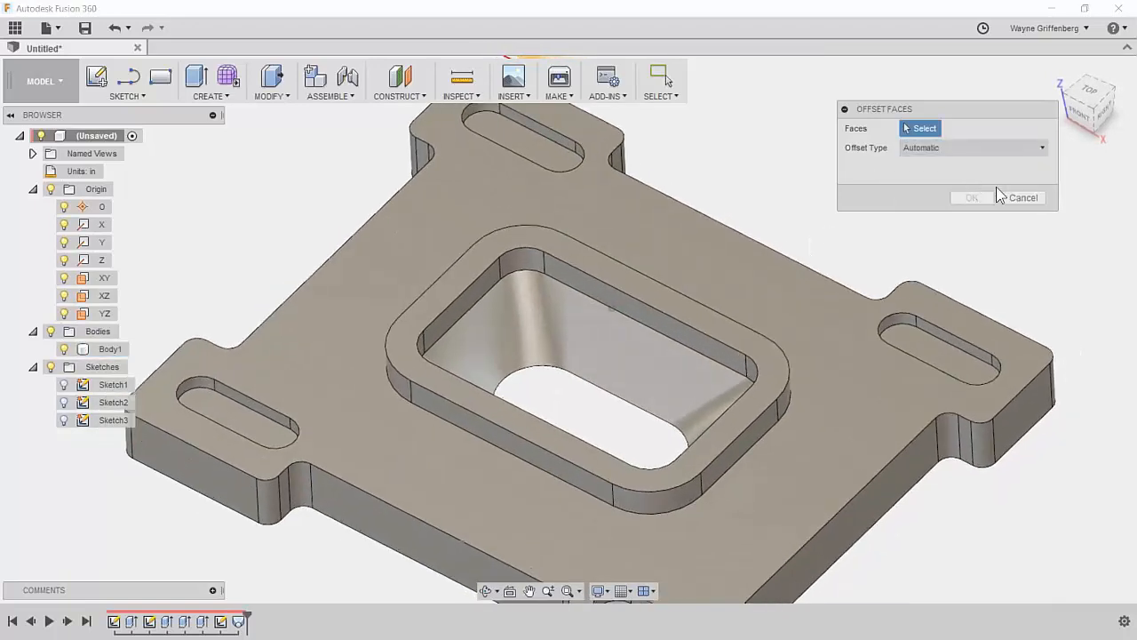
pyautogui.click(1023, 198)
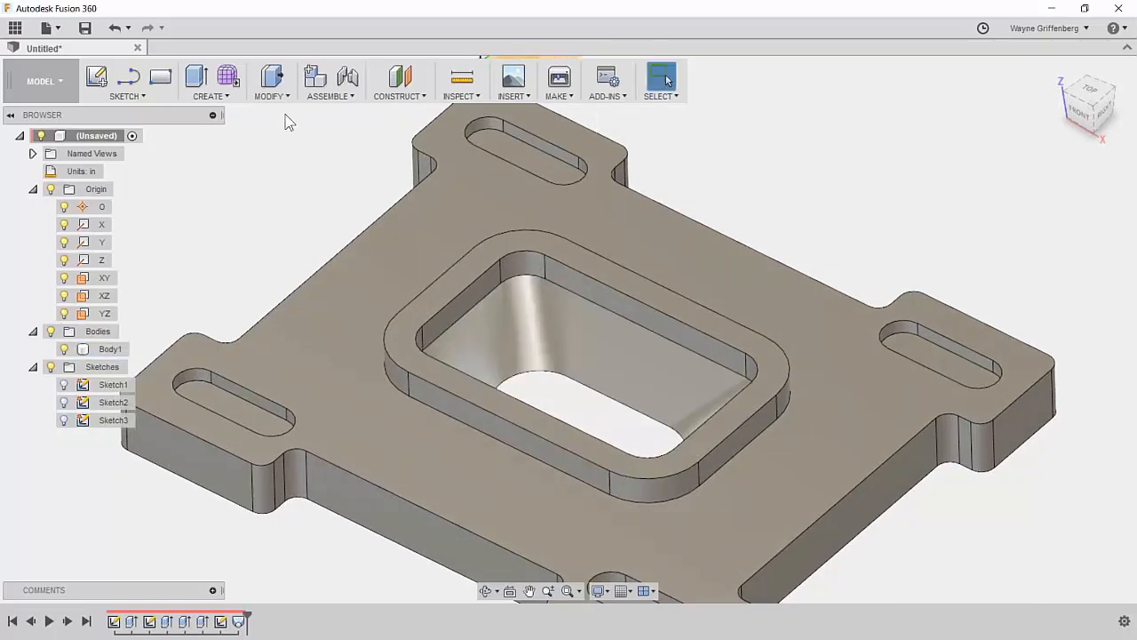
# Step: Use Press Pull to fillet the outer base edge loop of the raised central rim with a 0.15 in constant radius
pyautogui.click(273, 78)
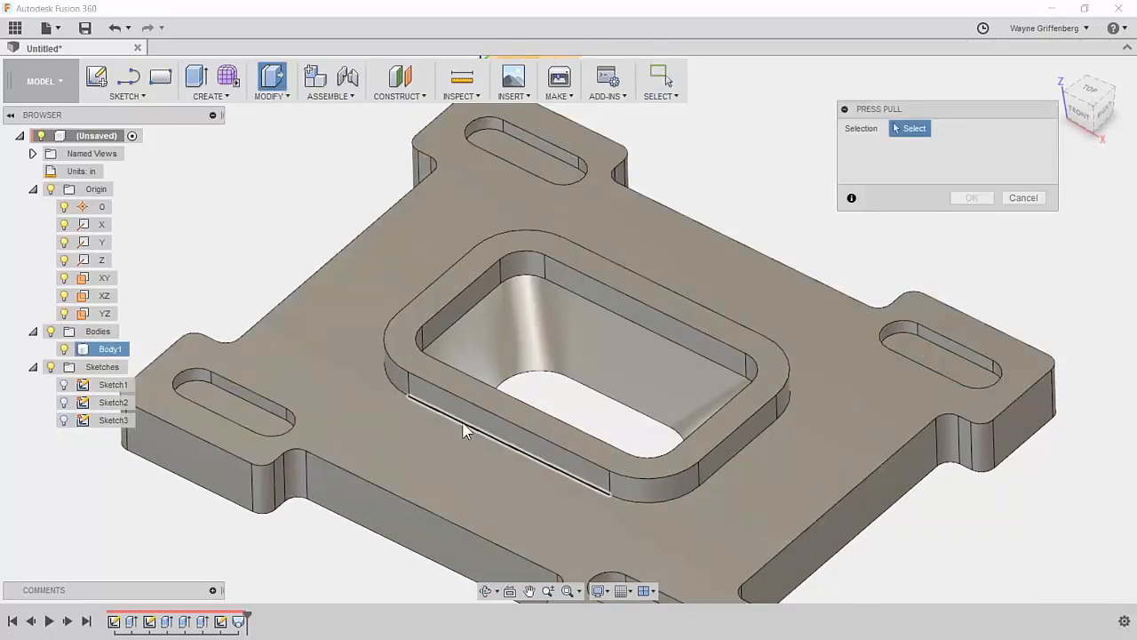
pyautogui.click(454, 421)
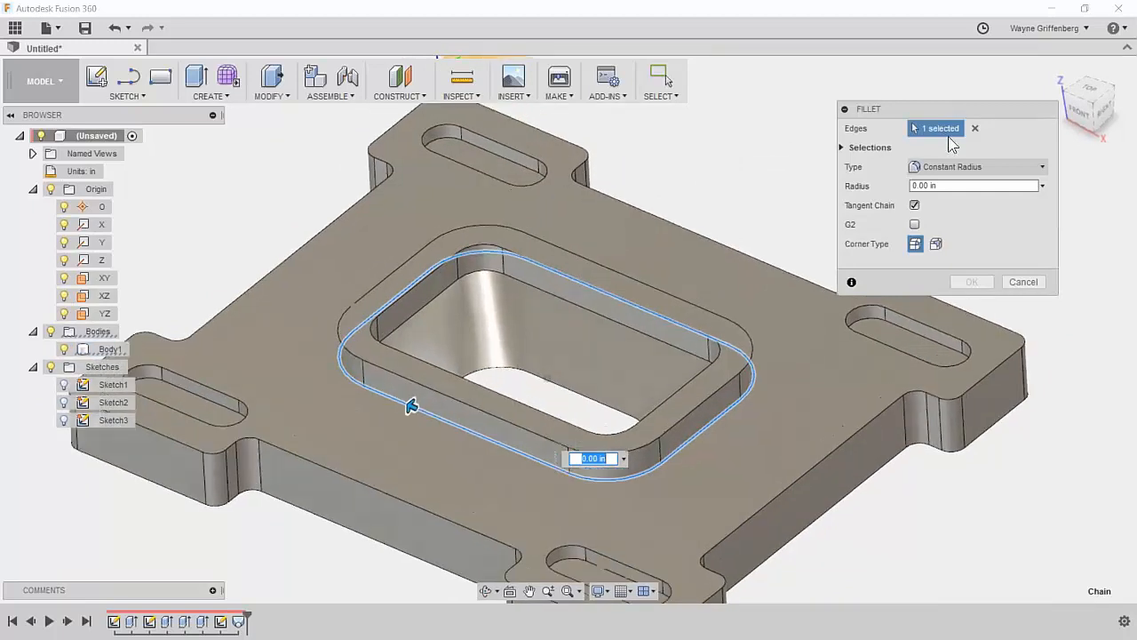
pyautogui.moveTo(402, 410); pyautogui.dragTo(398, 409)
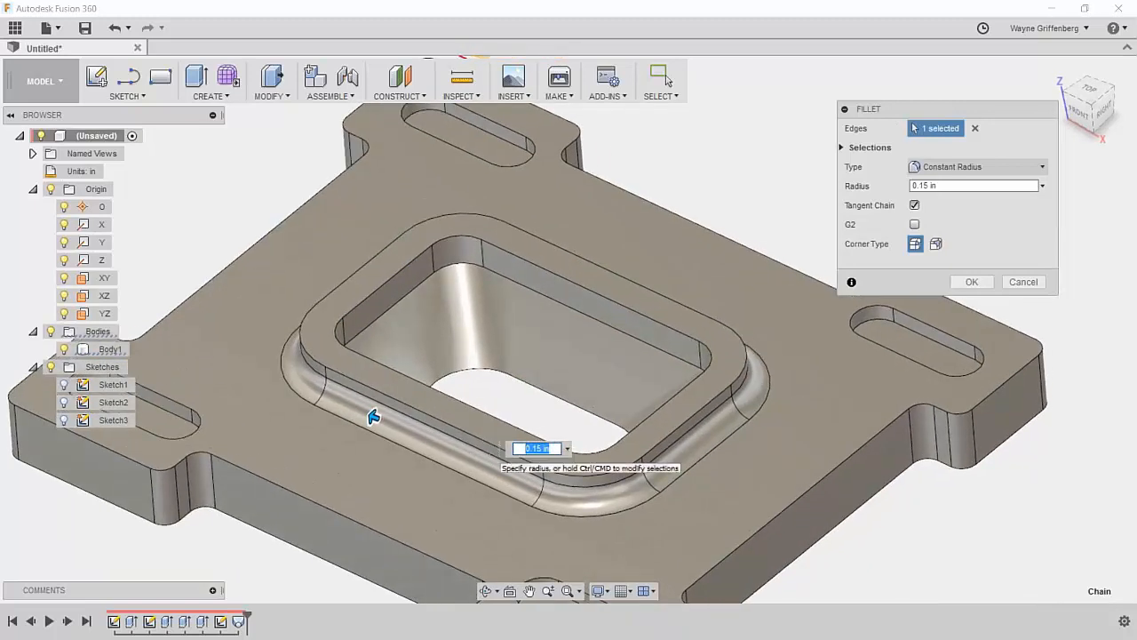
pyautogui.press('Return')
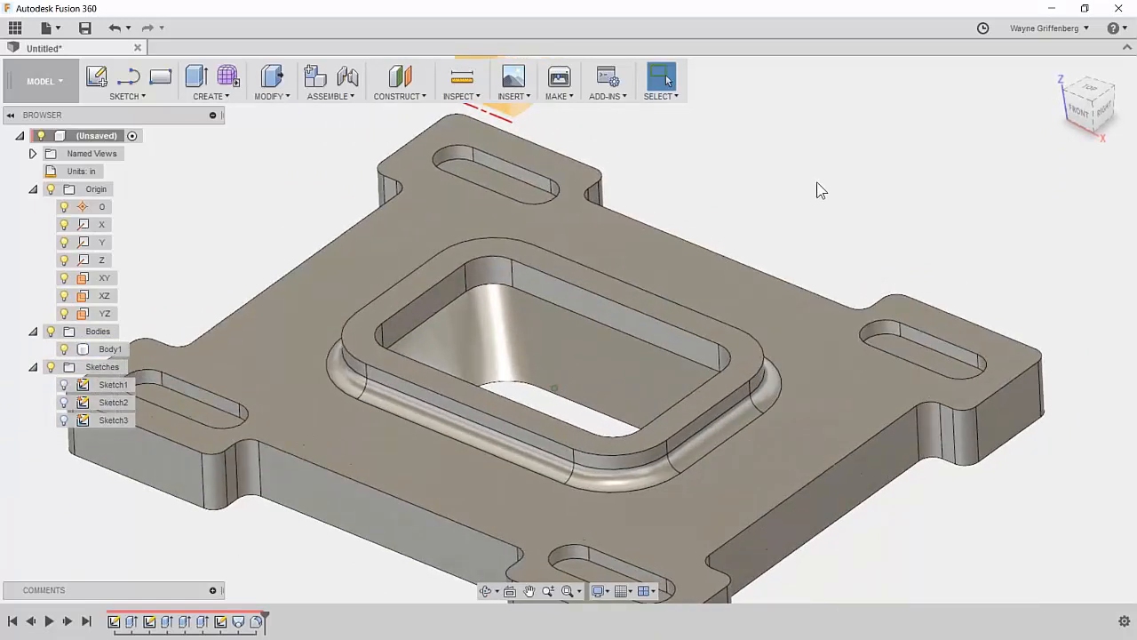
# Step: Show Sketch2 and set up a simple 0.25 in diameter hole with extents All at the front-left slot's outer arc centre
pyautogui.click(64, 401)
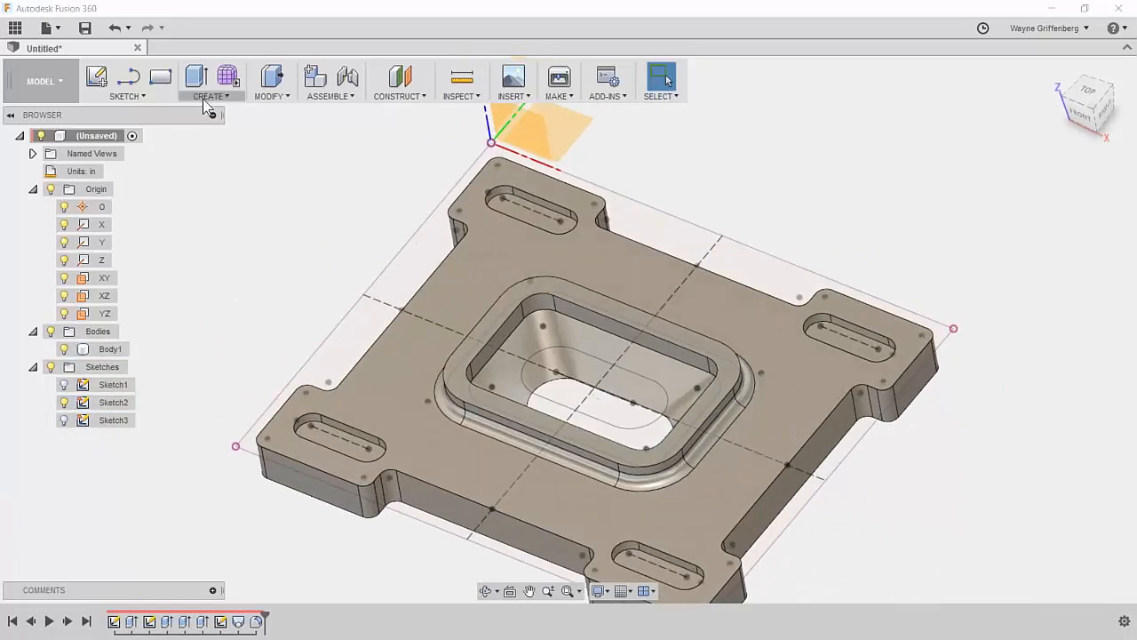
pyautogui.click(207, 96)
pyautogui.click(207, 241)
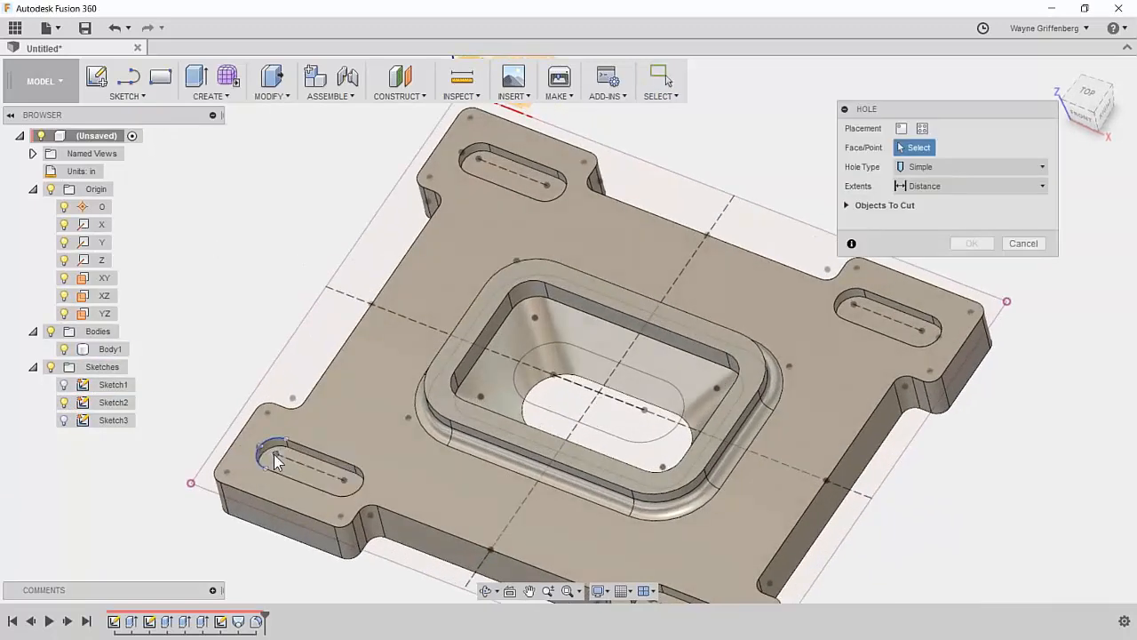
pyautogui.click(274, 454)
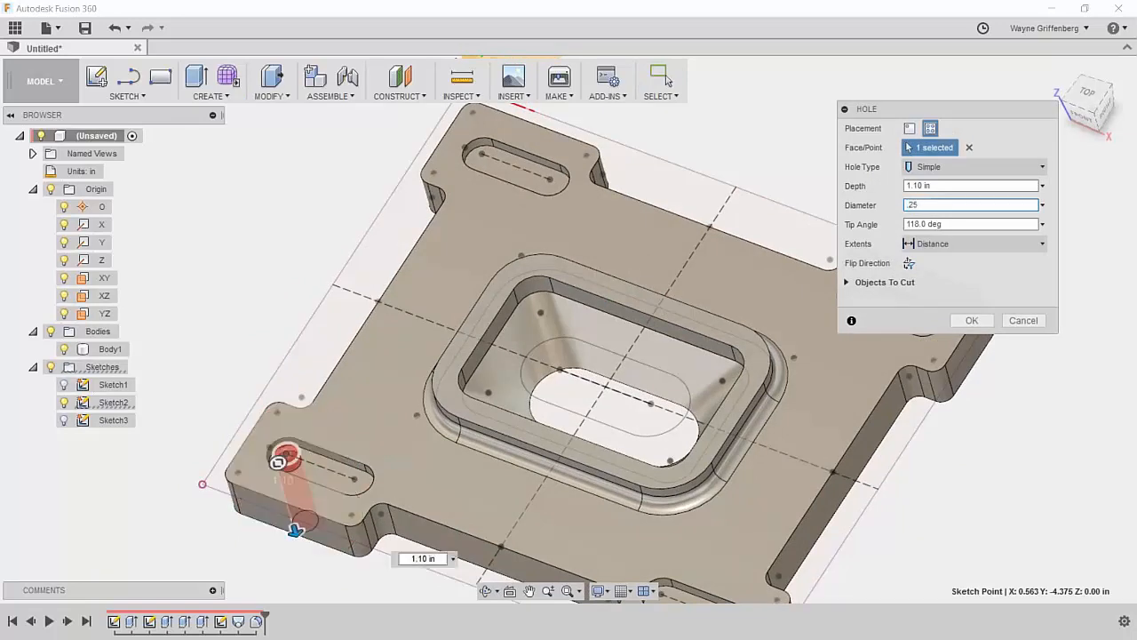
pyautogui.click(940, 245)
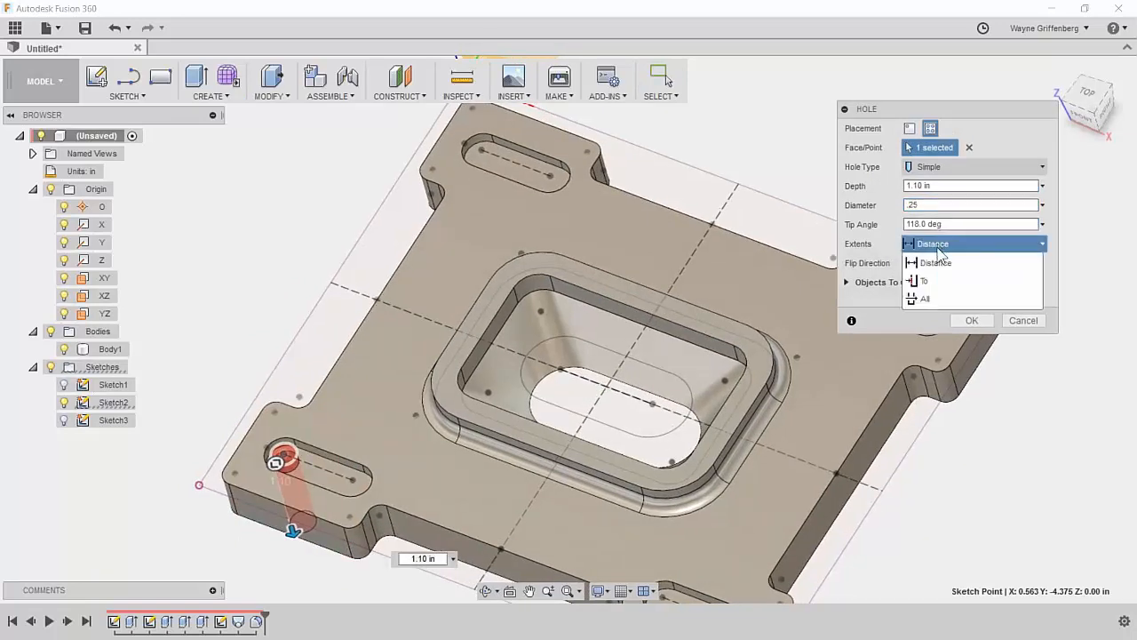
pyautogui.click(929, 297)
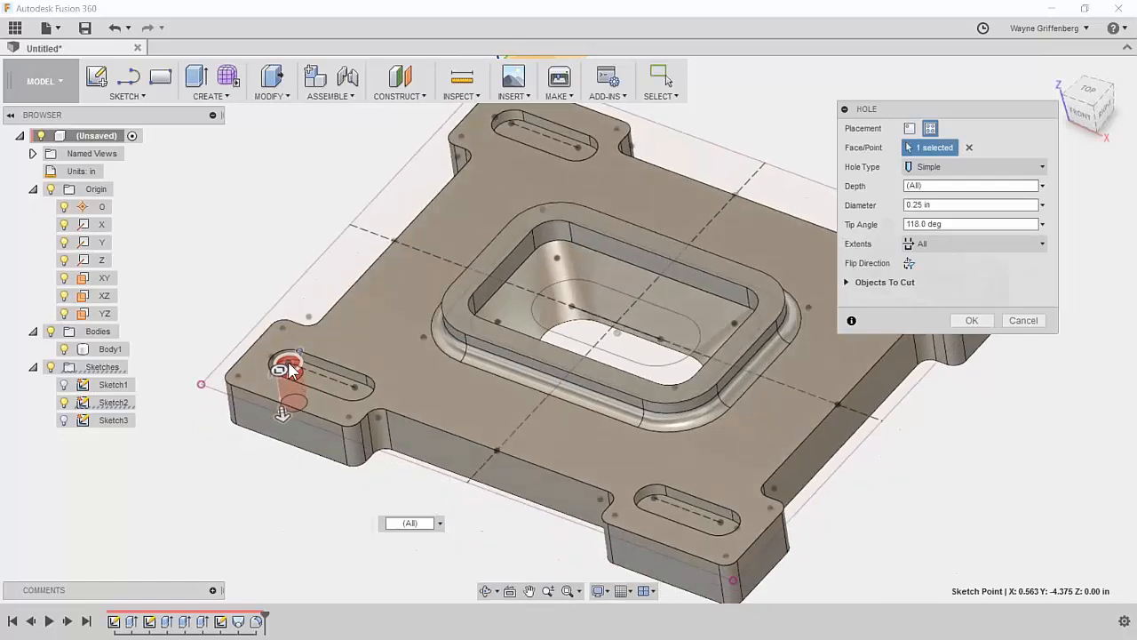
# Step: Add the other seven arc centre points of the four corner slots to the hole placement and create the holes
pyautogui.click(335, 370)
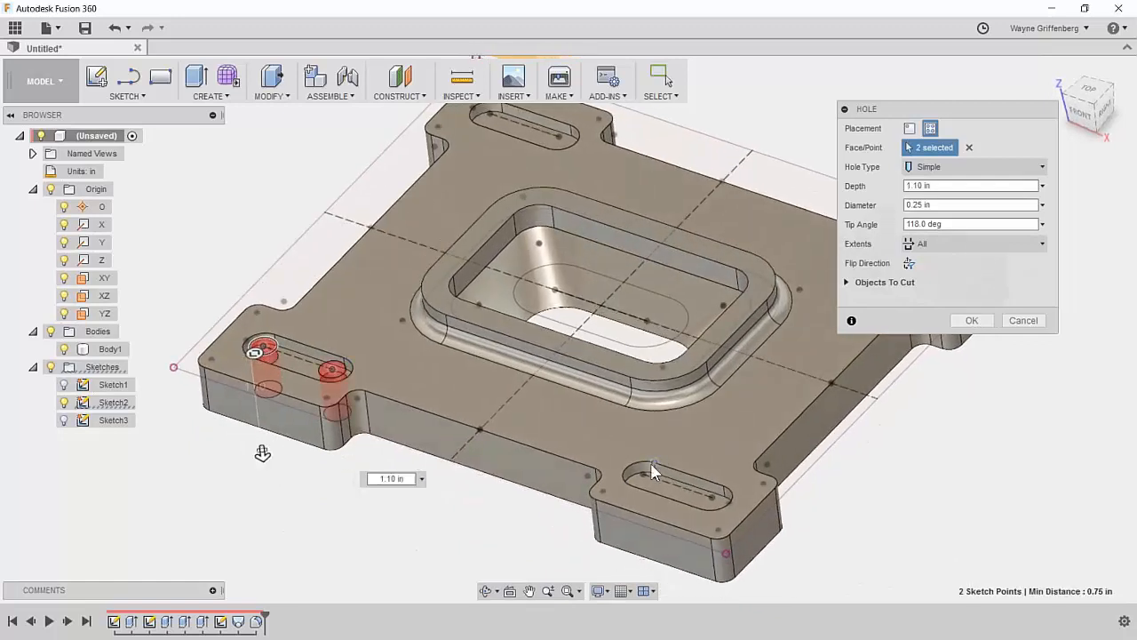
pyautogui.click(710, 496)
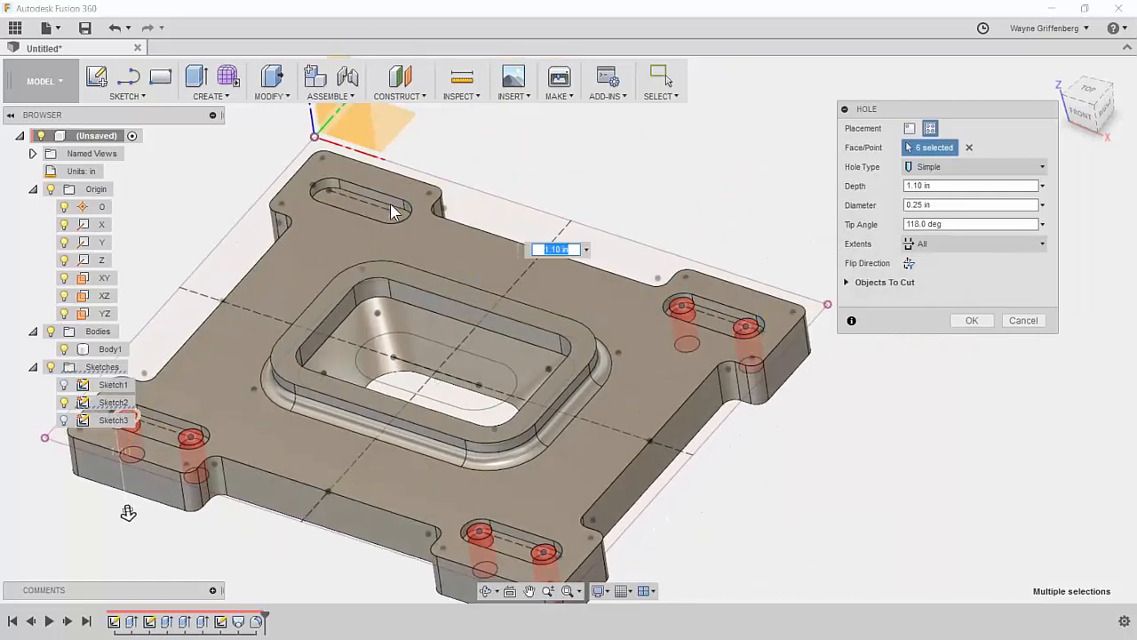
pyautogui.click(393, 212)
pyautogui.click(327, 191)
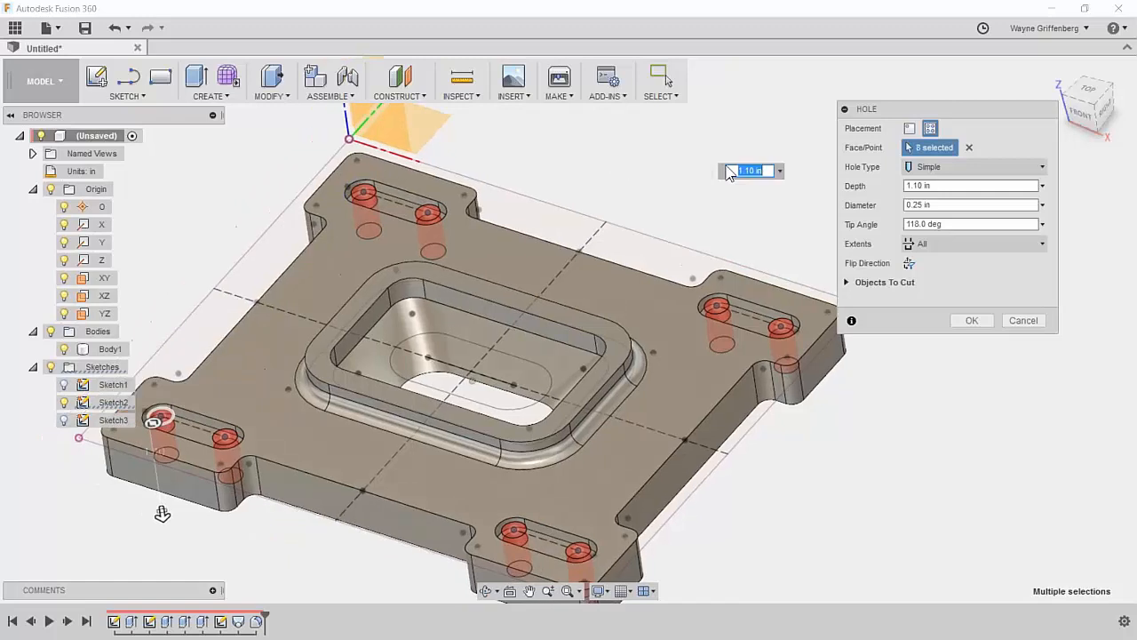
pyautogui.scroll(-3, 587, 355)
pyautogui.scroll(1, 449, 251)
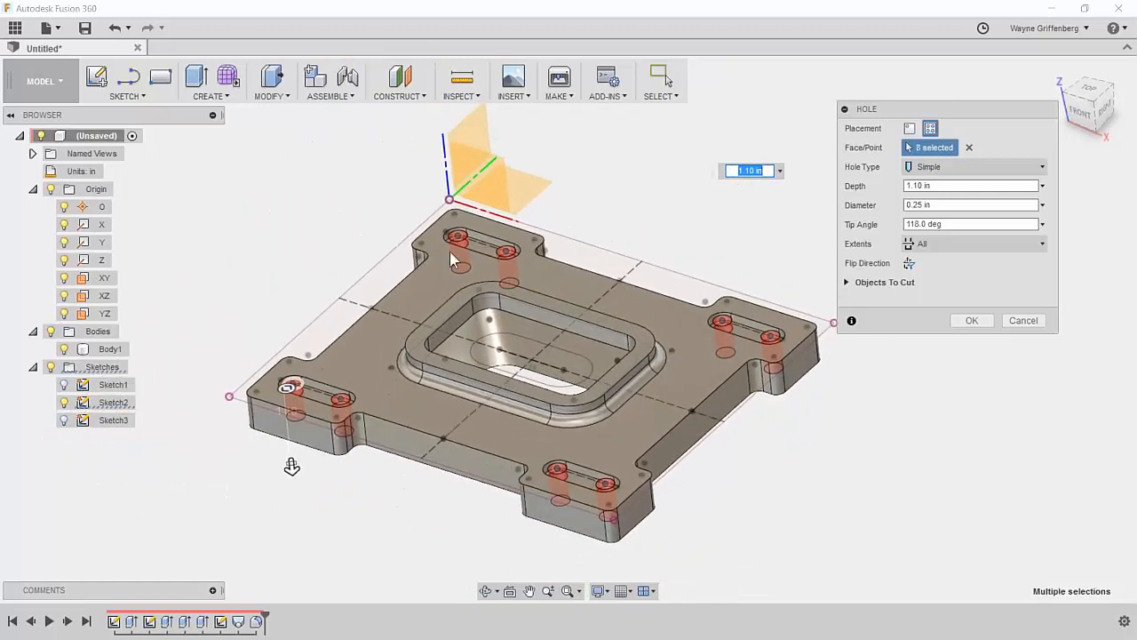
pyautogui.scroll(1, 773, 415)
pyautogui.click(972, 320)
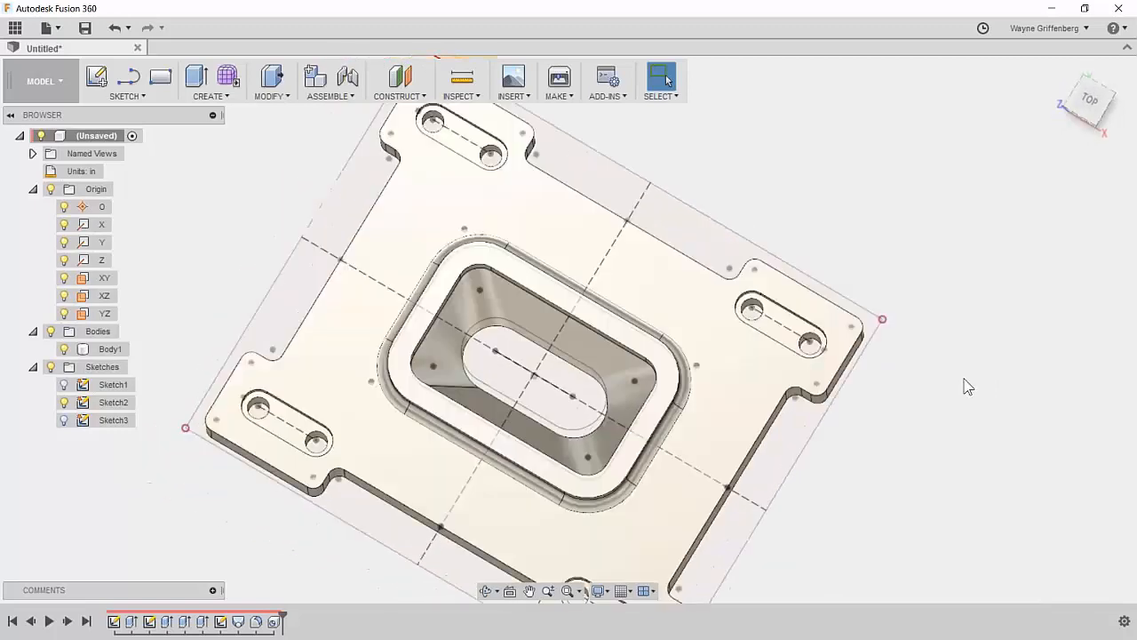
# Step: Hide Sketch2 and the origin geometry, and collapse the Bodies and Sketches folders
pyautogui.click(64, 402)
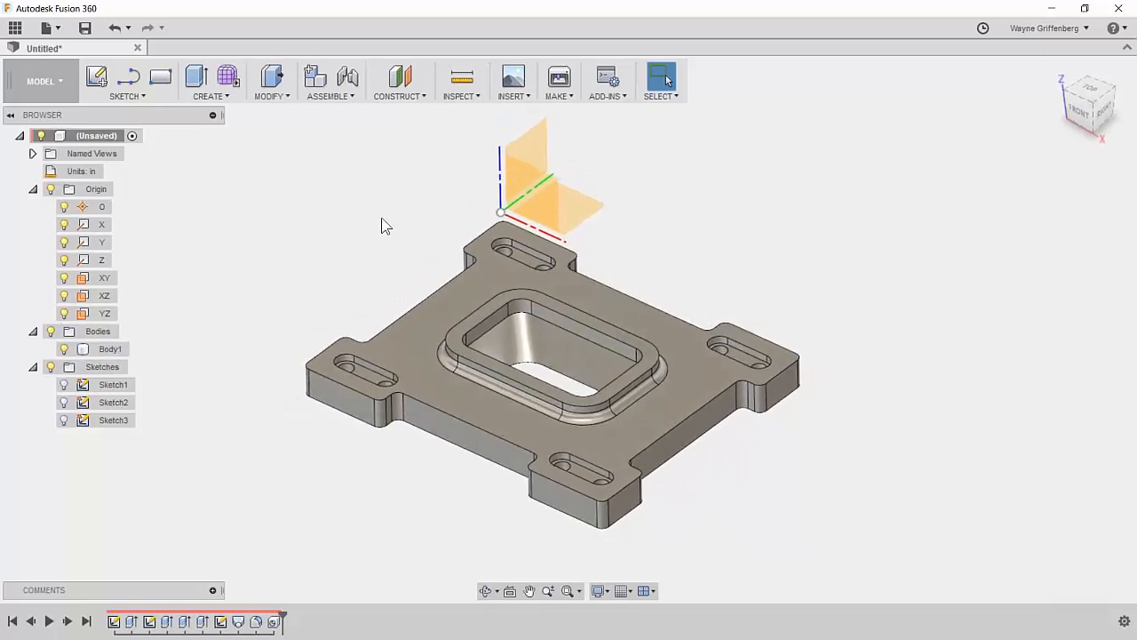
pyautogui.click(33, 331)
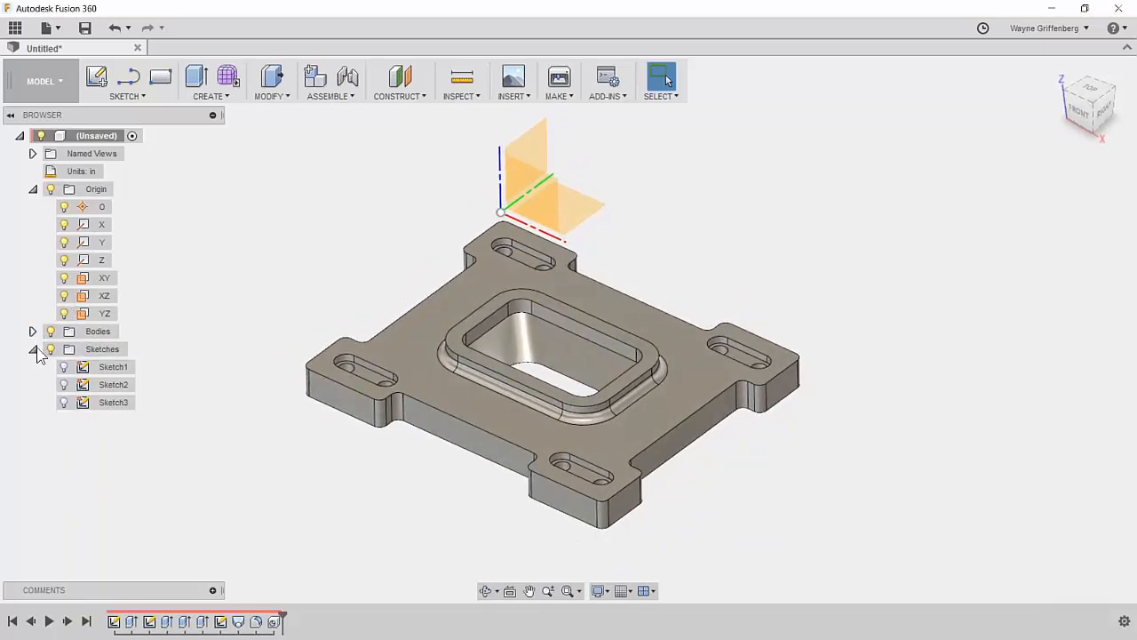
pyautogui.click(33, 349)
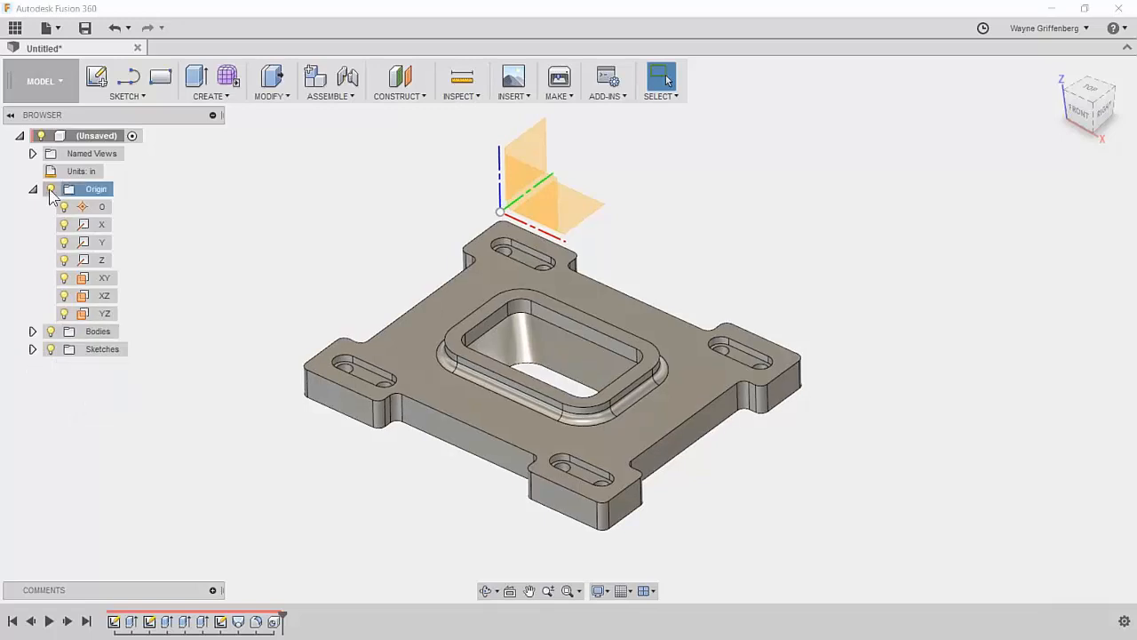
pyautogui.click(51, 190)
pyautogui.scroll(3, 527, 356)
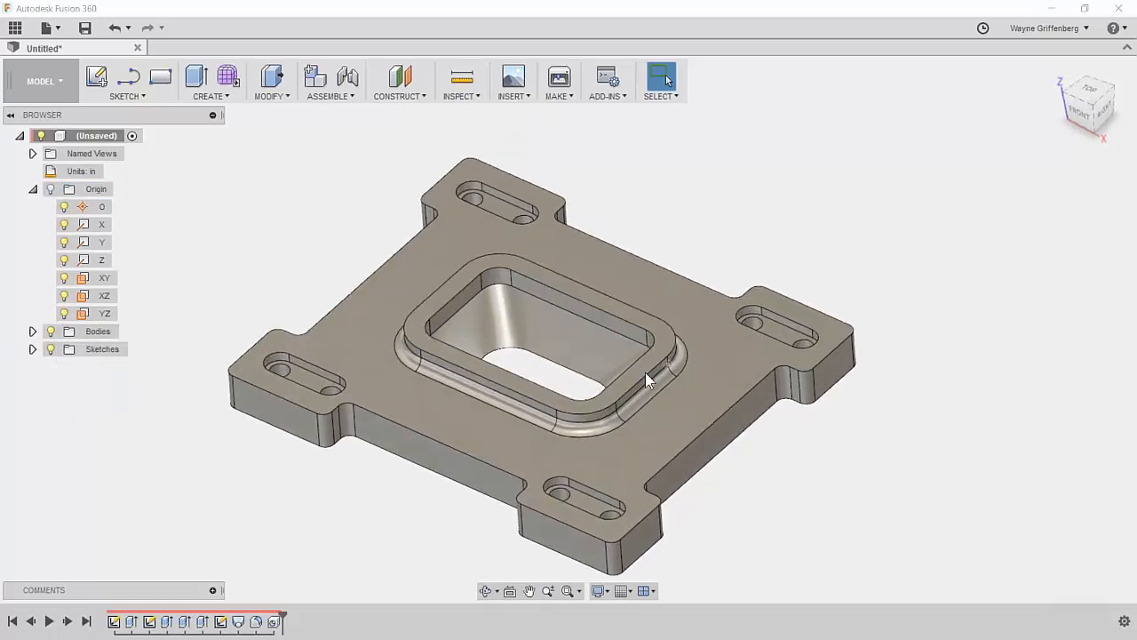
pyautogui.scroll(-2, 647, 369)
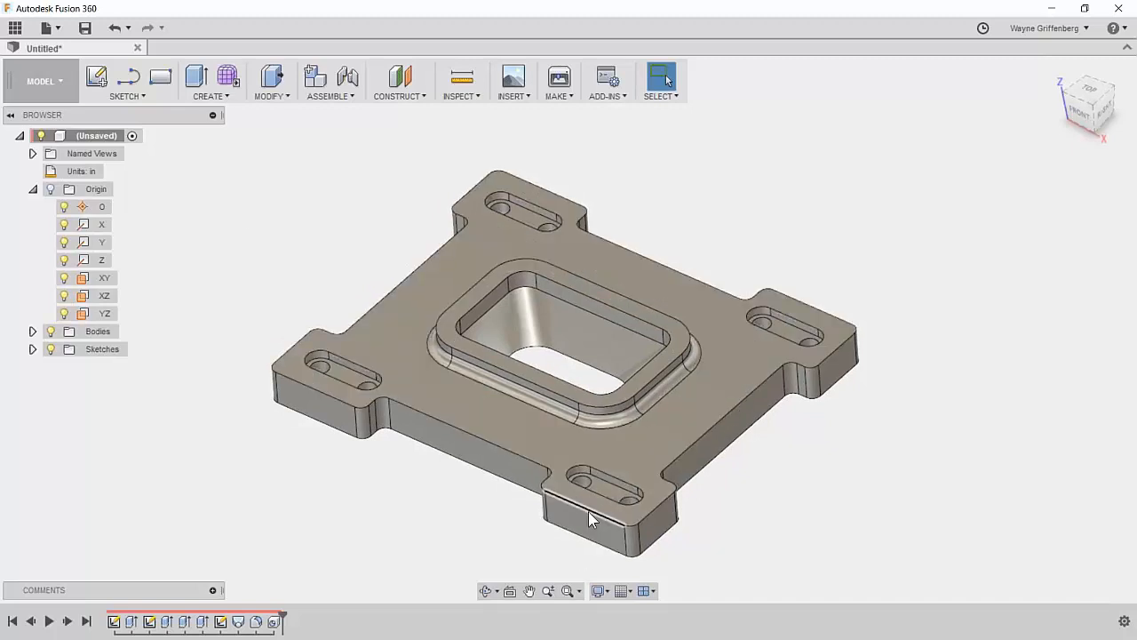
pyautogui.keyDown('shift'); pyautogui.moveTo(588, 508); pyautogui.dragTo(577, 507, button='middle'); pyautogui.keyUp('shift')
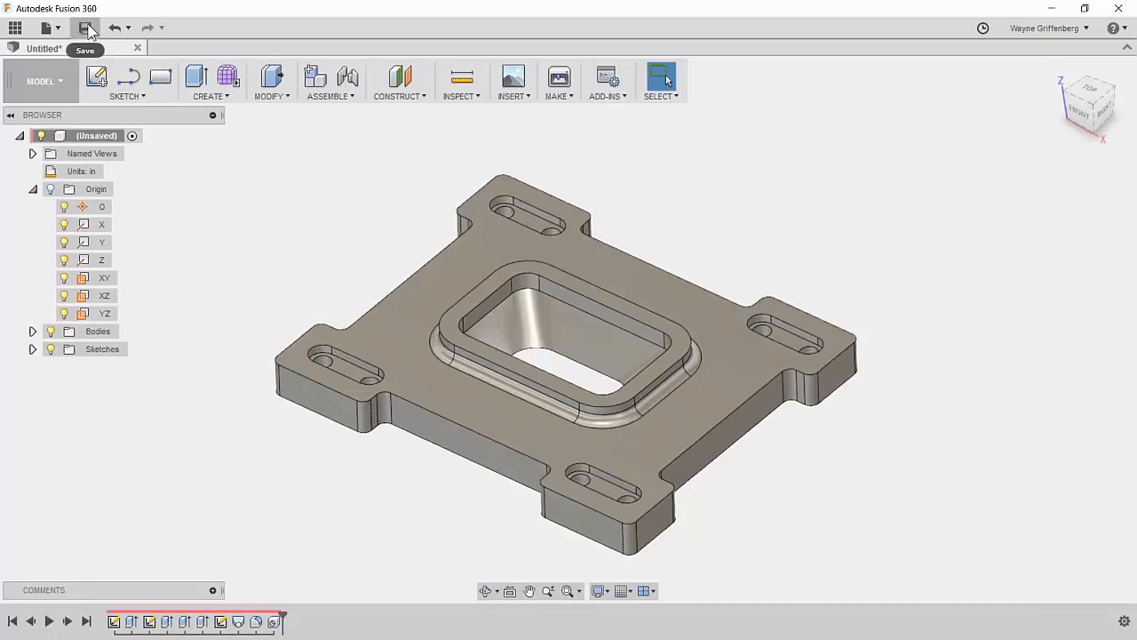
# Step: Save the design as "Carb Adapter Plate" in Fast Track to CNC Programming > master, and collapse the Origin folder
pyautogui.click(15, 27)
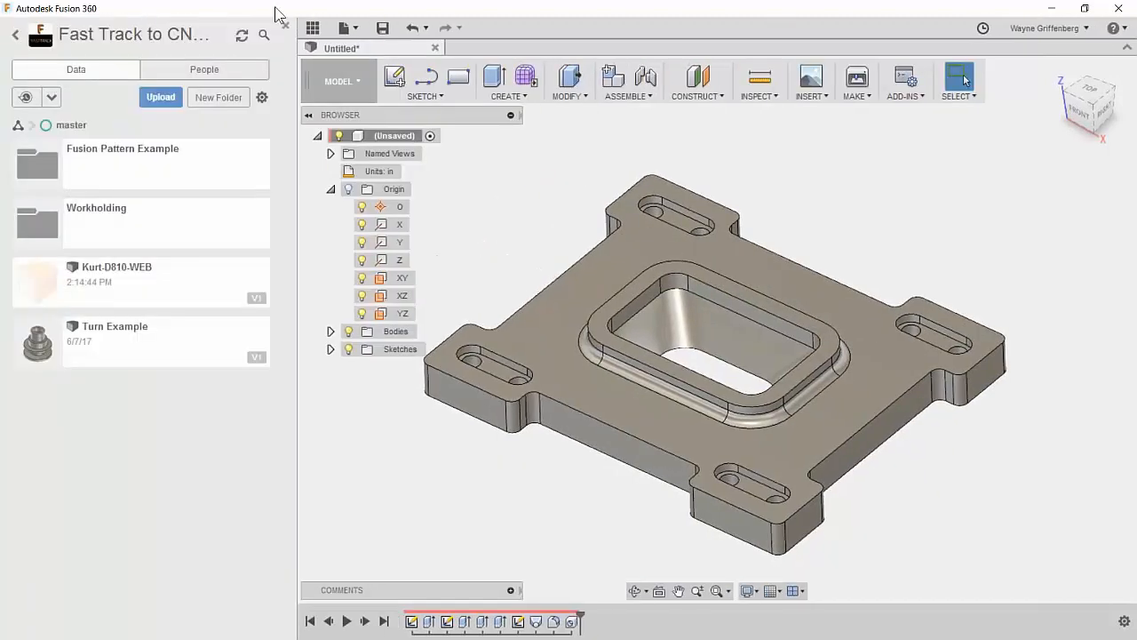
pyautogui.click(382, 27)
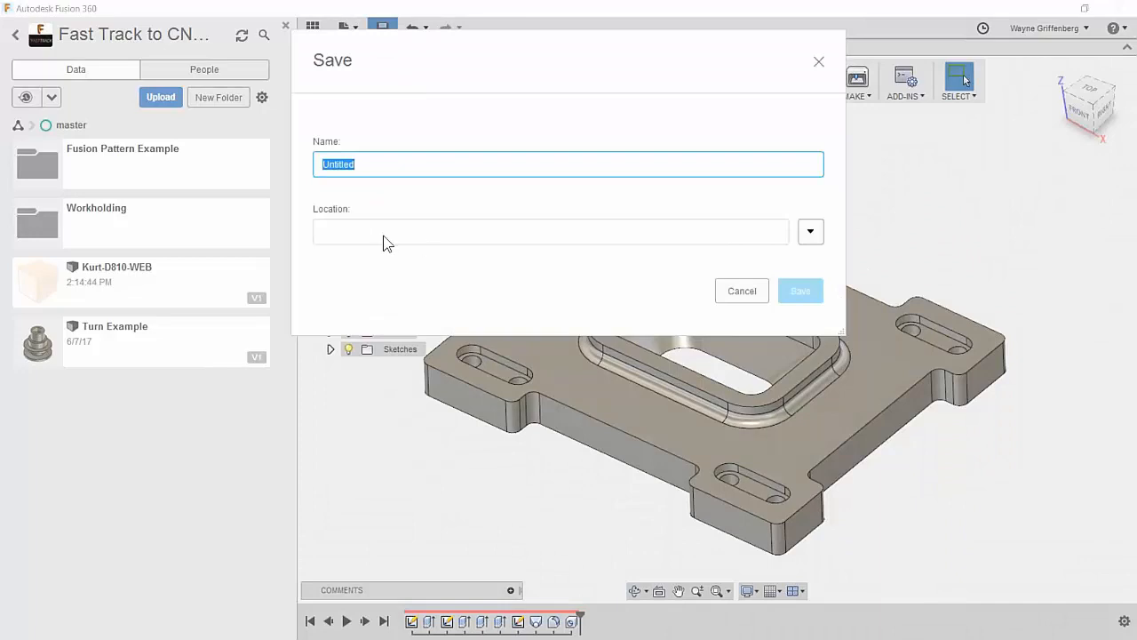
pyautogui.moveTo(360, 163); pyautogui.dragTo(285, 165)
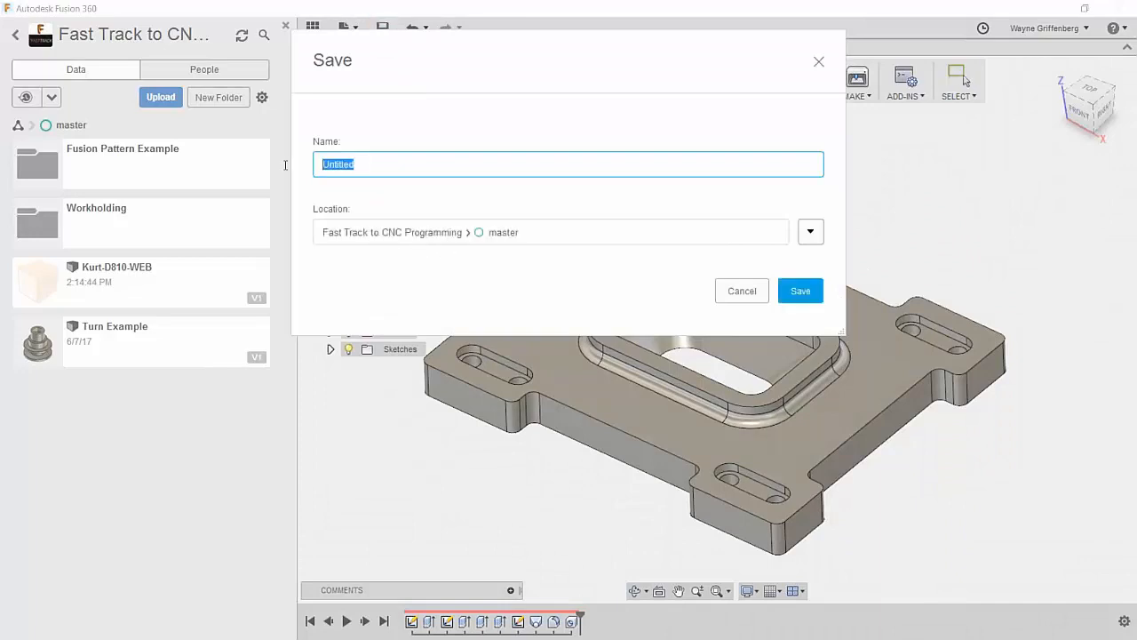
pyautogui.write('Carb Adapter Platre')
pyautogui.moveTo(406, 165); pyautogui.dragTo(396, 165)
pyautogui.write('e')
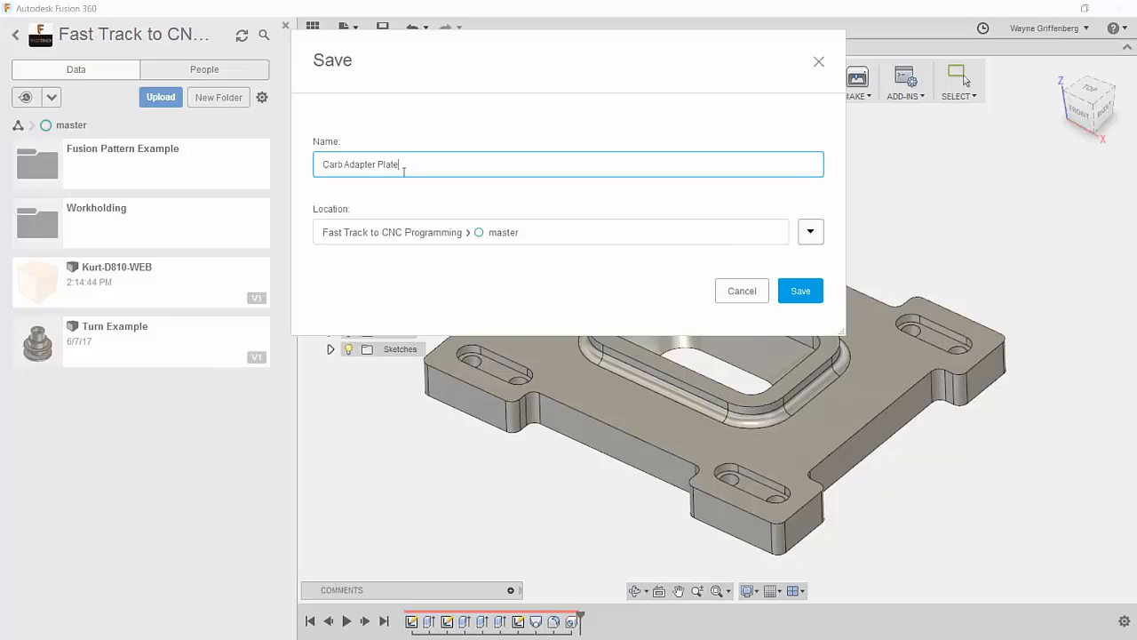
pyautogui.click(800, 290)
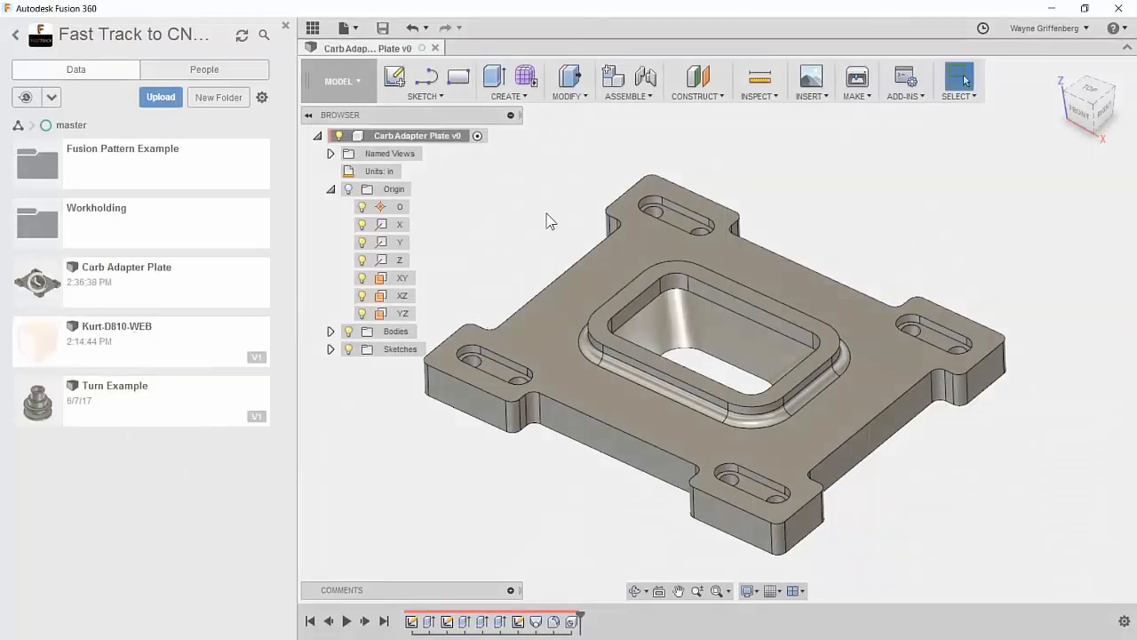
pyautogui.scroll(-1, 504, 208)
pyautogui.click(330, 188)
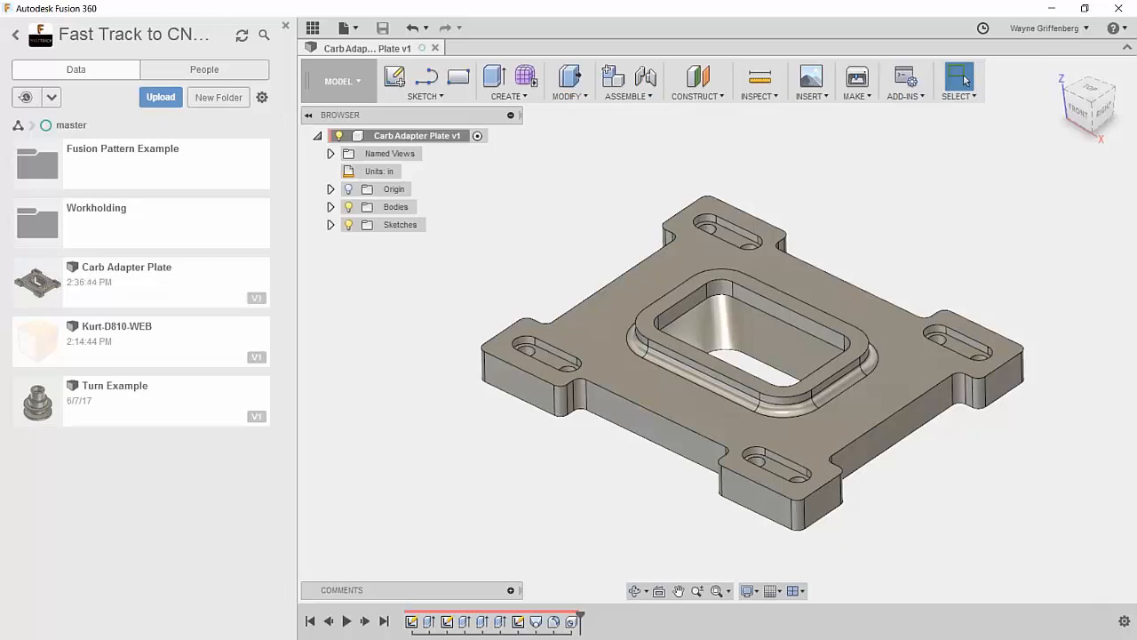
# Step: Open the Kurt-D810-WEB design from the master folder and close the project data listing
pyautogui.click(52, 345)
pyautogui.rightClick(54, 345)
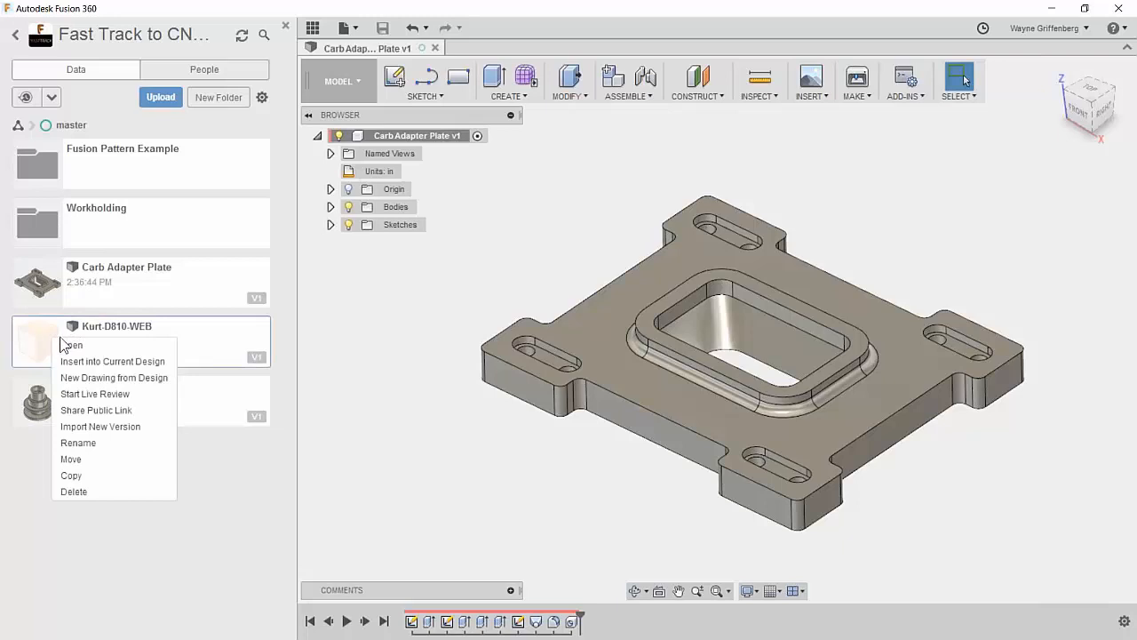
pyautogui.click(71, 345)
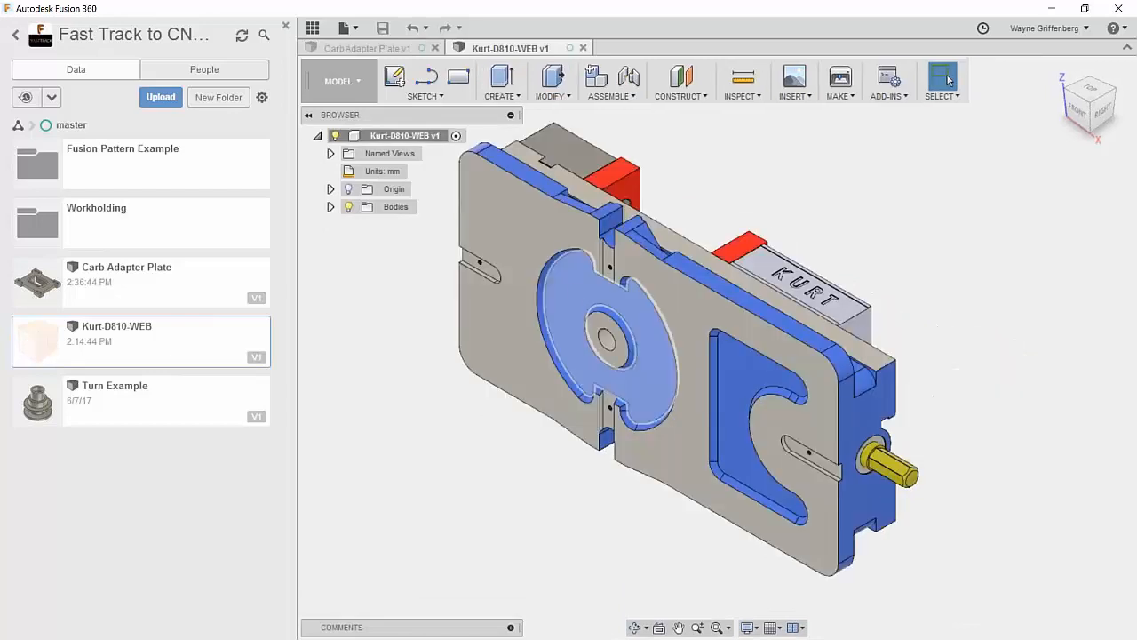
pyautogui.click(286, 25)
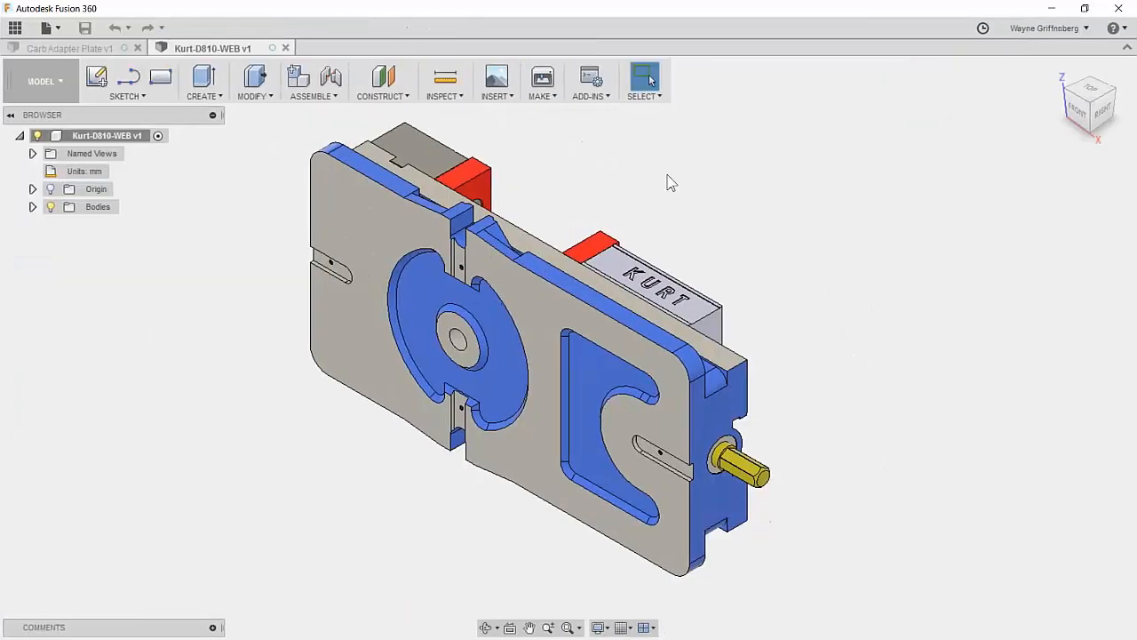
# Step: Change the Kurt-D810-WEB design's active units to inches
pyautogui.scroll(-3, 490, 448)
pyautogui.scroll(1, 363, 370)
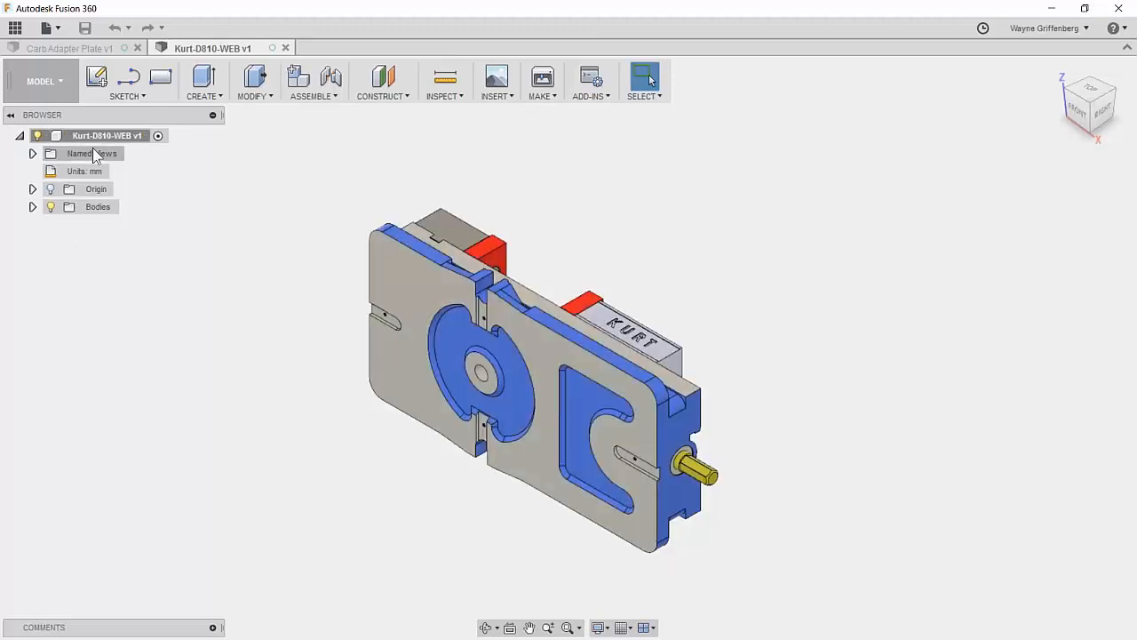
pyautogui.click(119, 172)
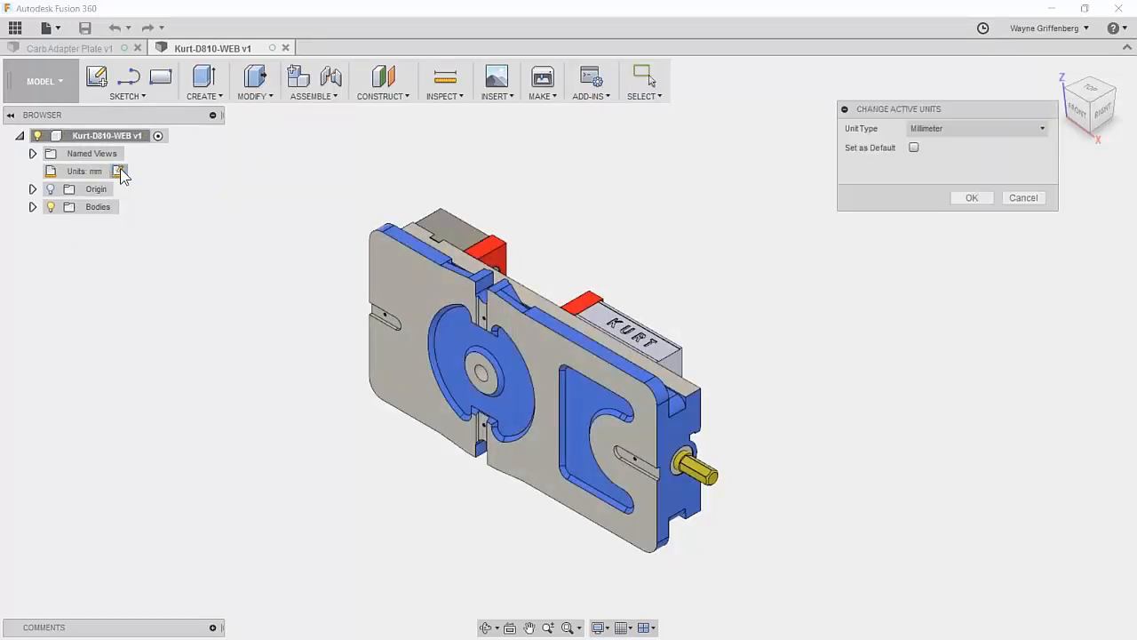
pyautogui.click(934, 132)
pyautogui.click(935, 196)
pyautogui.click(968, 196)
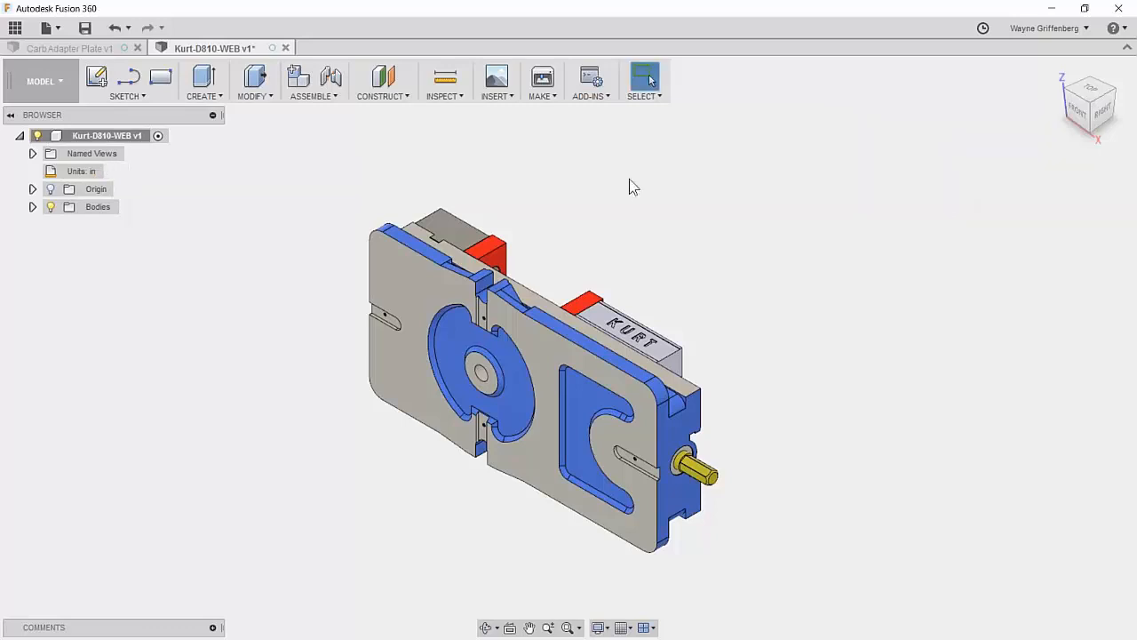
# Step: Show the origin planes and axes and expand the Origin and Bodies folders
pyautogui.click(33, 189)
pyautogui.click(50, 189)
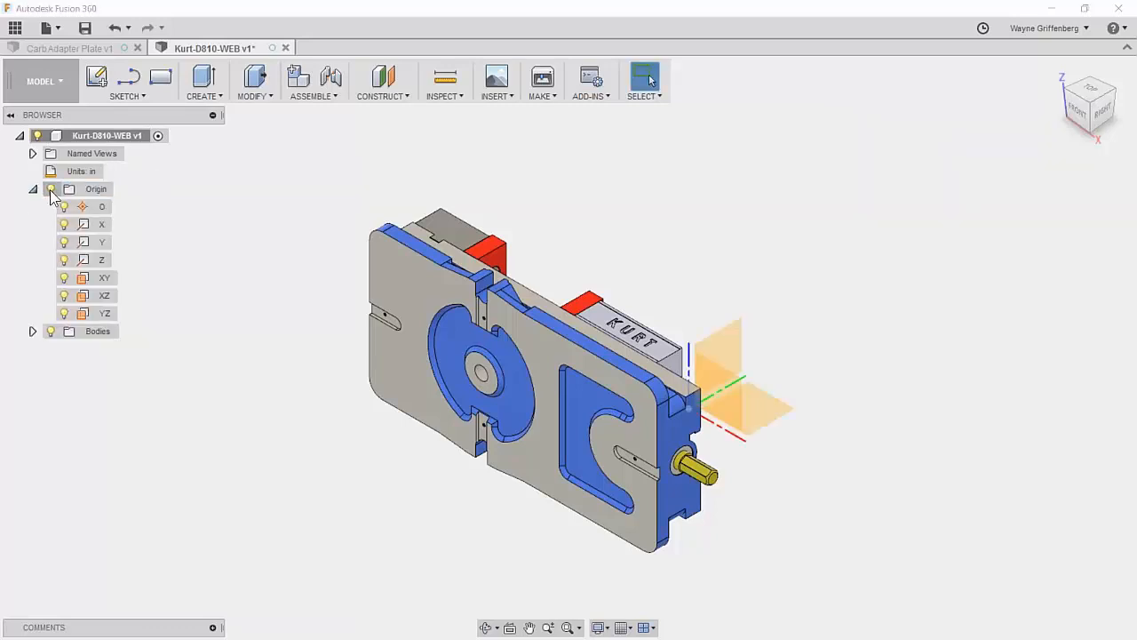
pyautogui.click(33, 331)
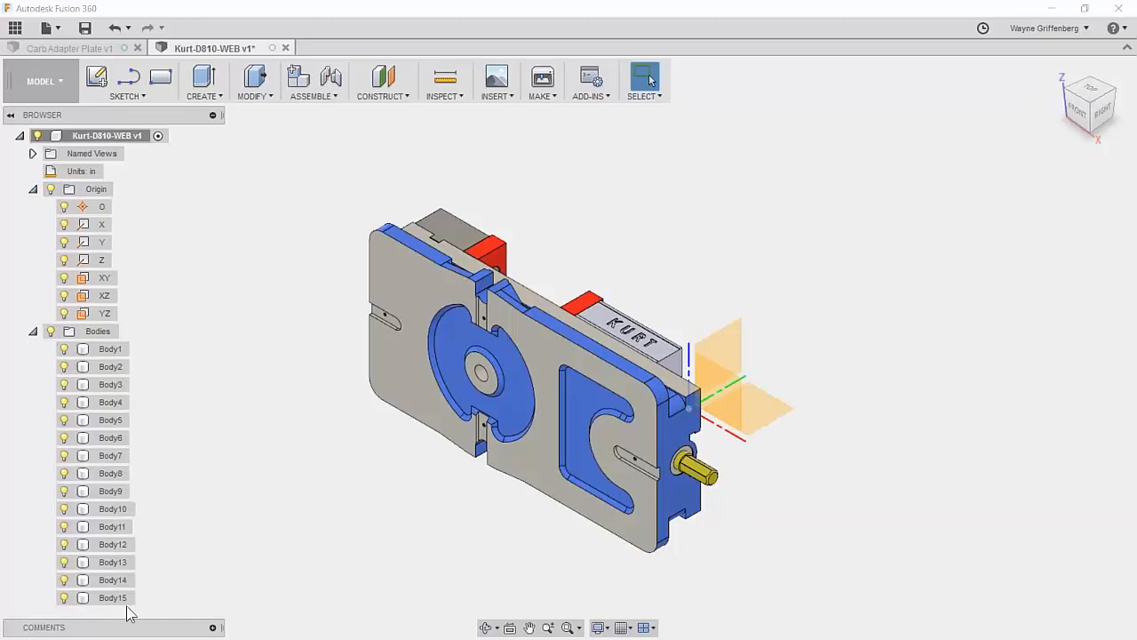
# Step: Examine which vise parts Body1, Body2 and Body3 represent and how the vise sits relative to the origin
pyautogui.click(110, 350)
pyautogui.click(98, 351)
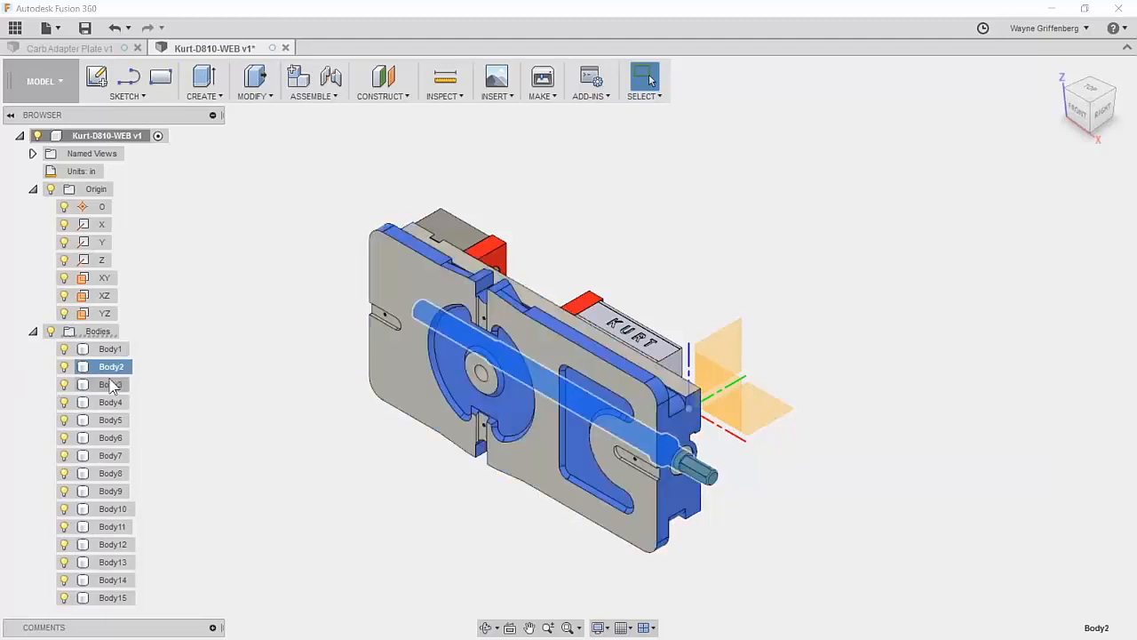
pyautogui.click(111, 384)
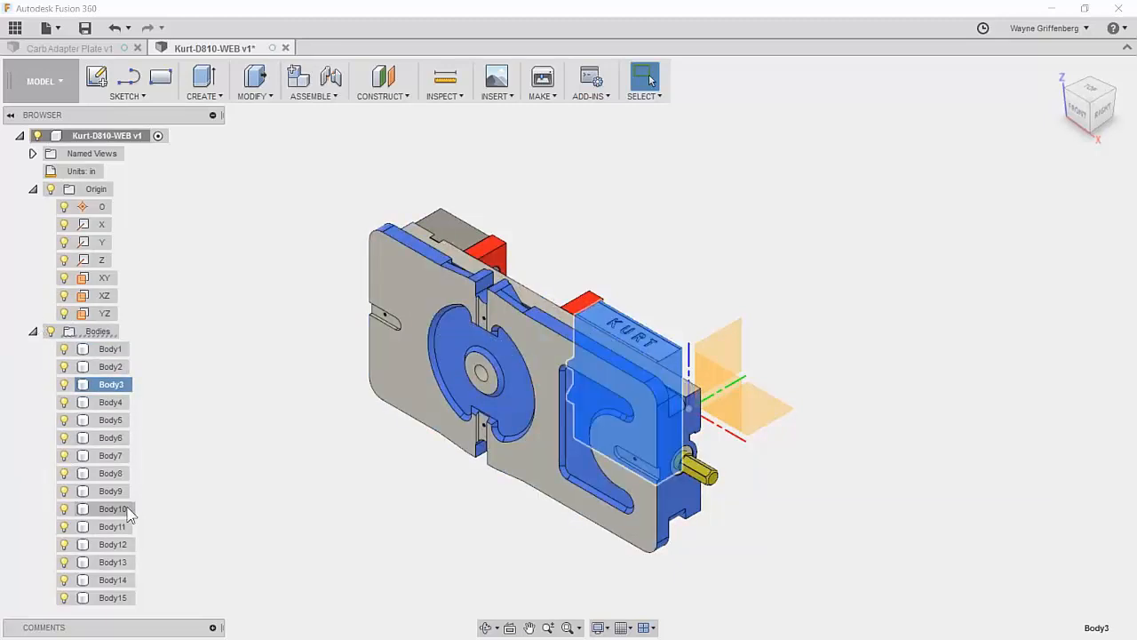
pyautogui.click(98, 330)
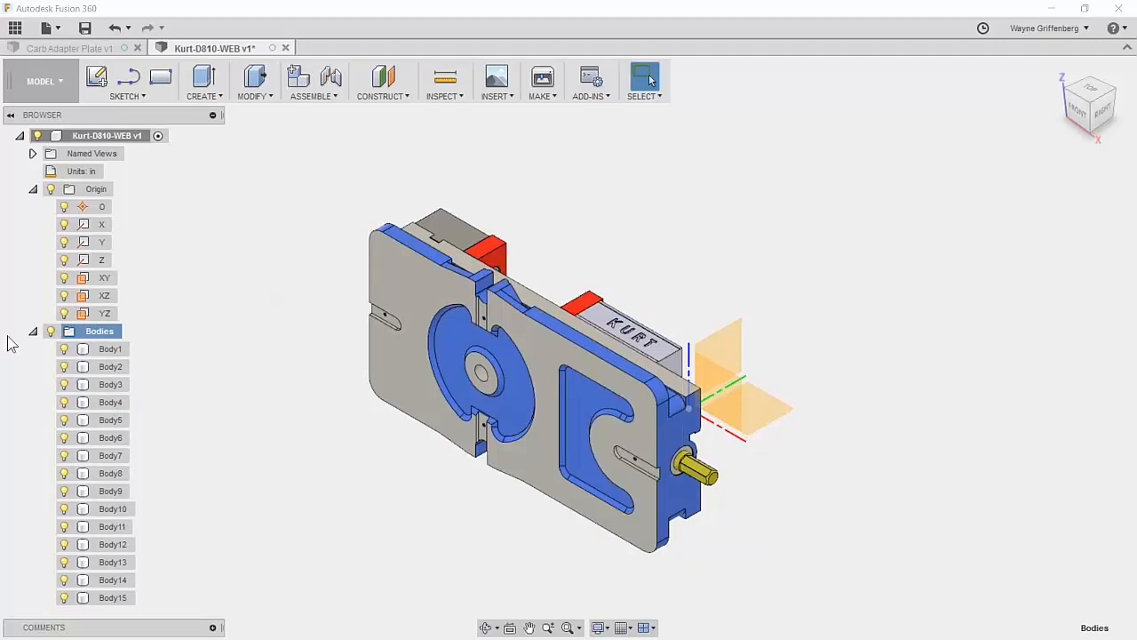
pyautogui.click(111, 349)
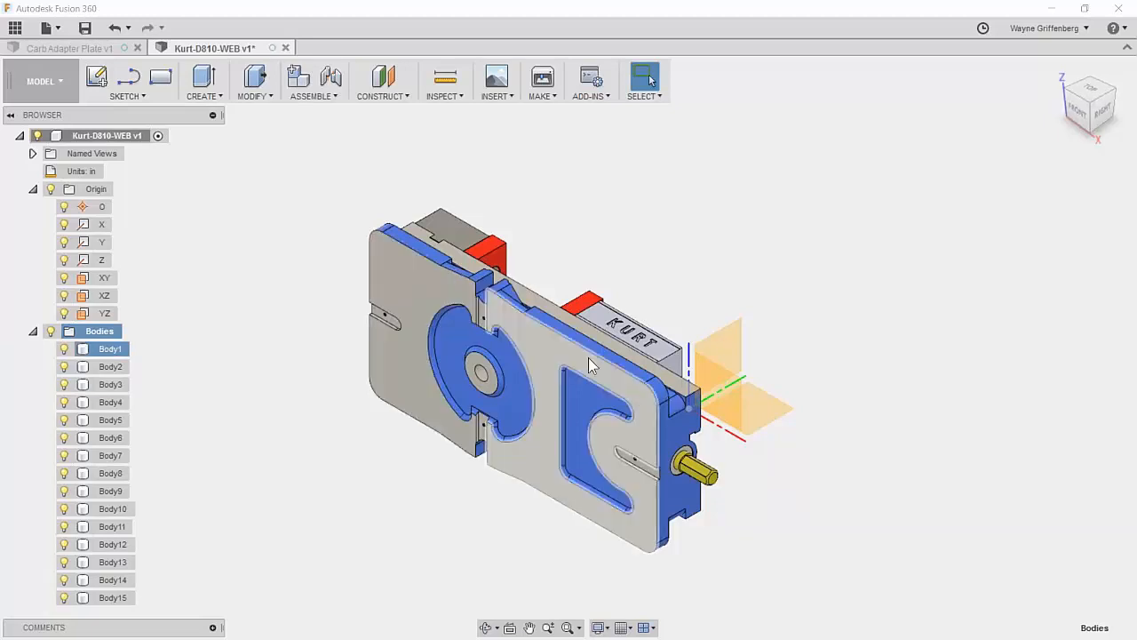
pyautogui.scroll(3, 750, 373)
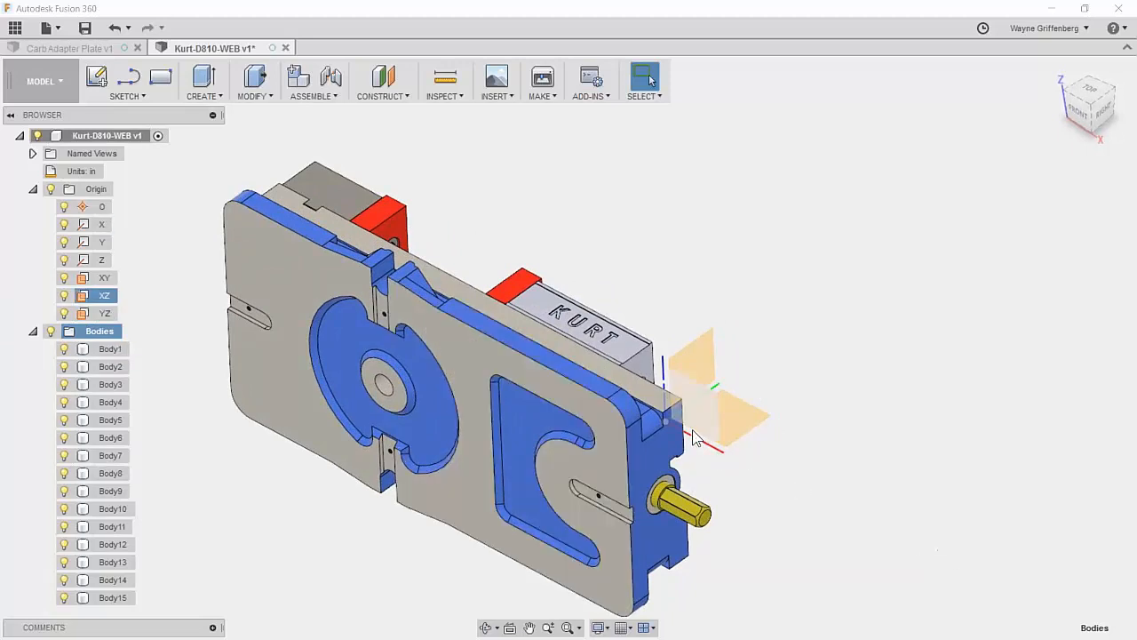
pyautogui.scroll(-1, 669, 396)
pyautogui.scroll(-3, 580, 257)
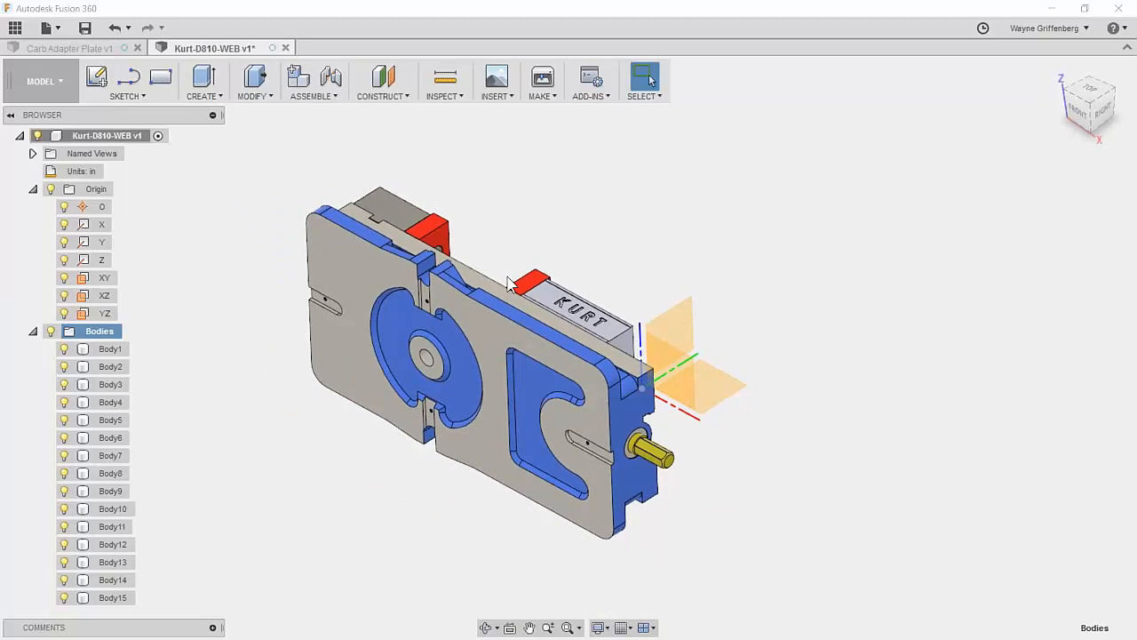
pyautogui.moveTo(478, 297); pyautogui.dragTo(533, 305, button='middle')
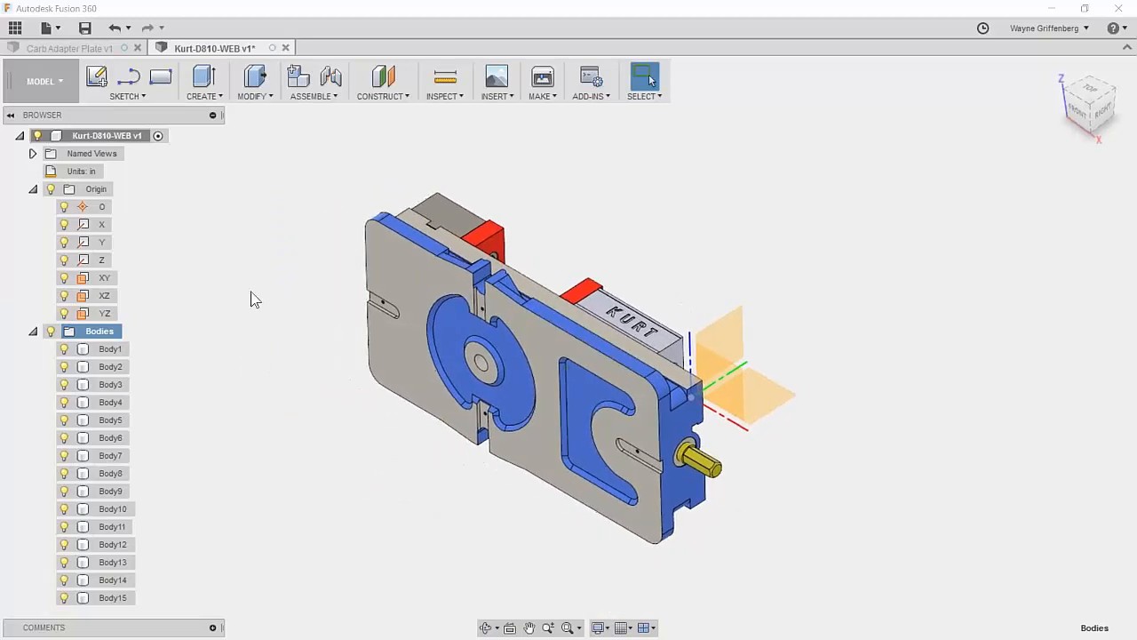
# Step: Start Move/Copy on all bodies from Body1 to Body15 and rotate the vise 90 degrees about X
pyautogui.click(107, 349)
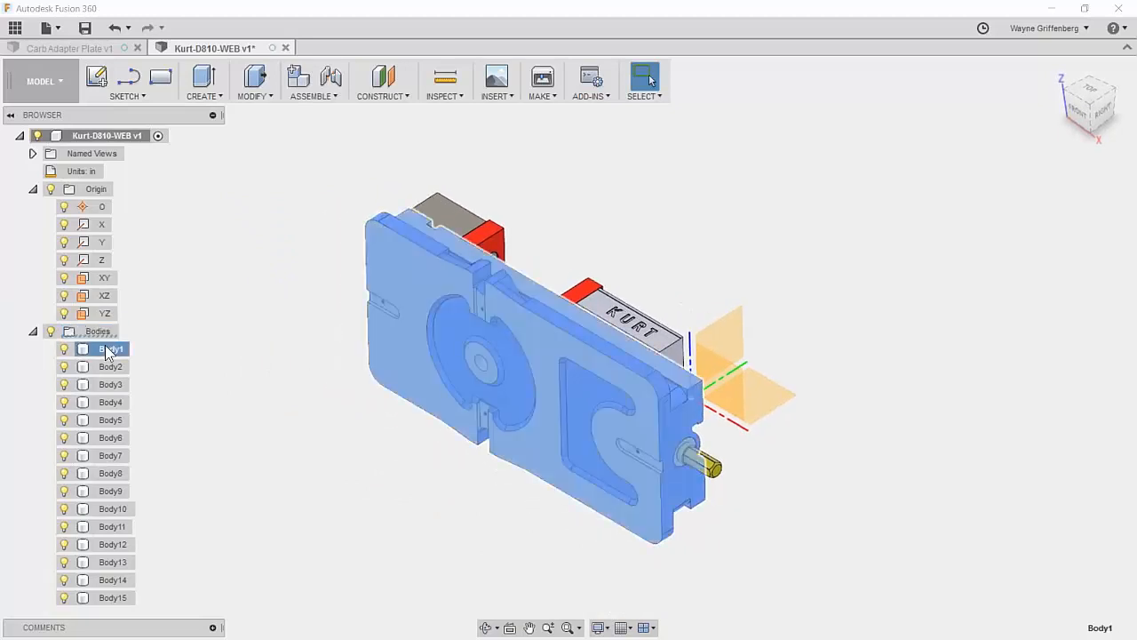
pyautogui.keyDown('shift'); pyautogui.click(106, 598); pyautogui.keyUp('shift')
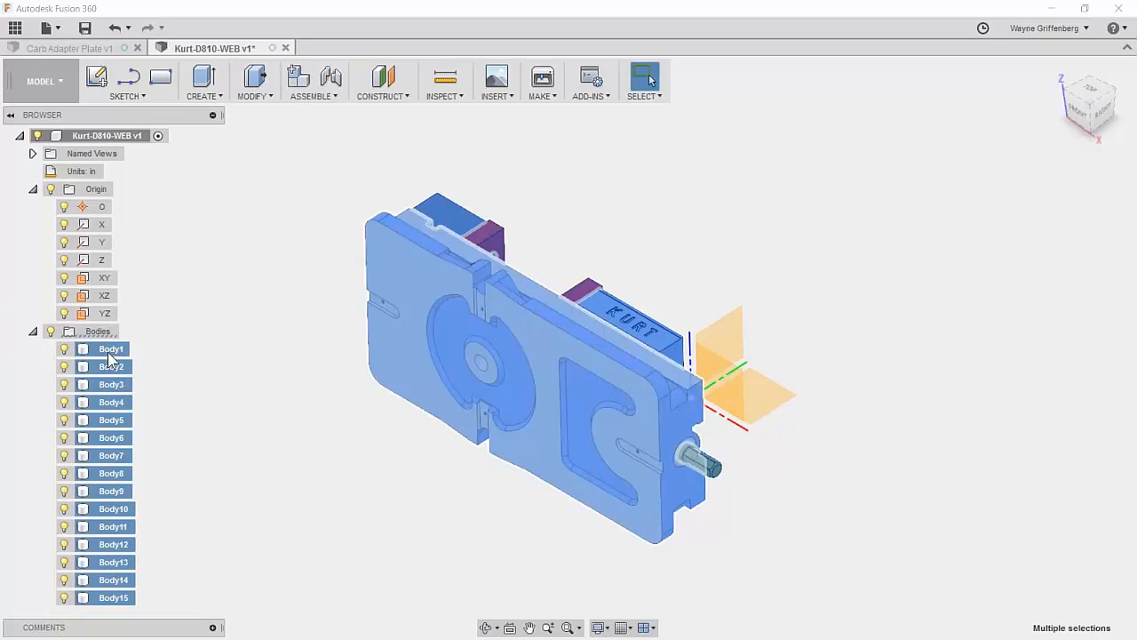
pyautogui.rightClick(107, 352)
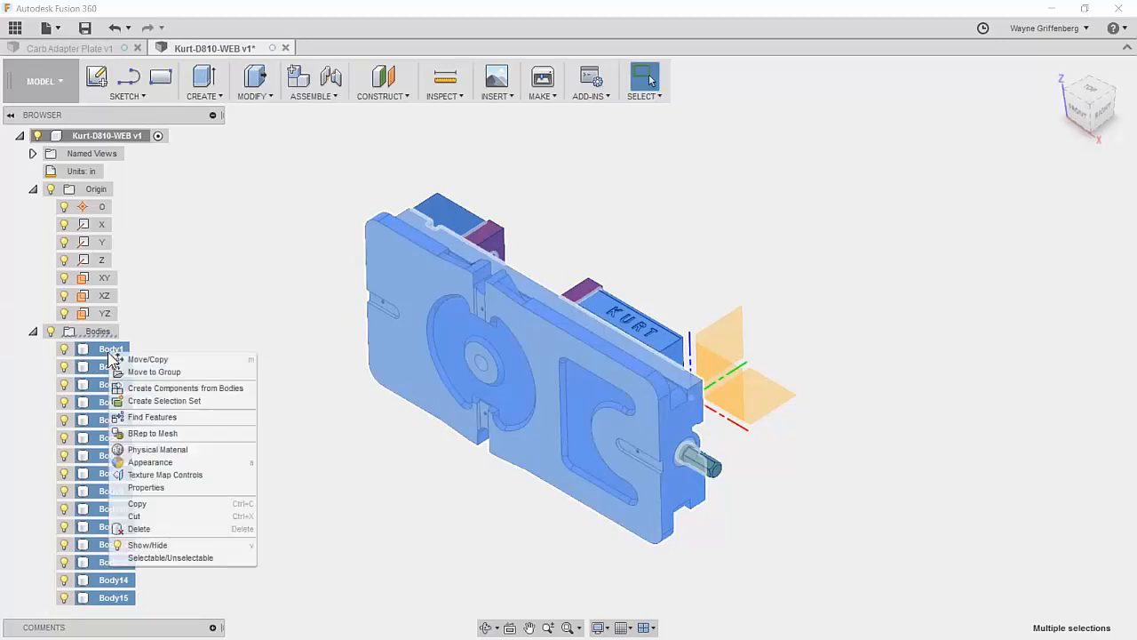
pyautogui.click(135, 360)
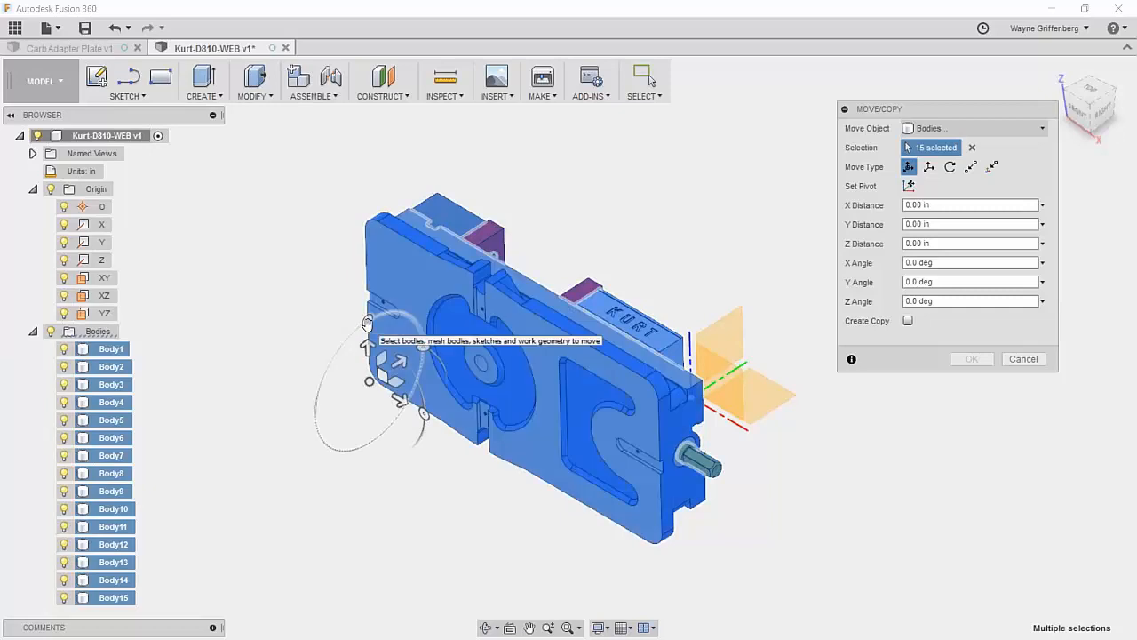
pyautogui.moveTo(367, 323); pyautogui.dragTo(315, 416)
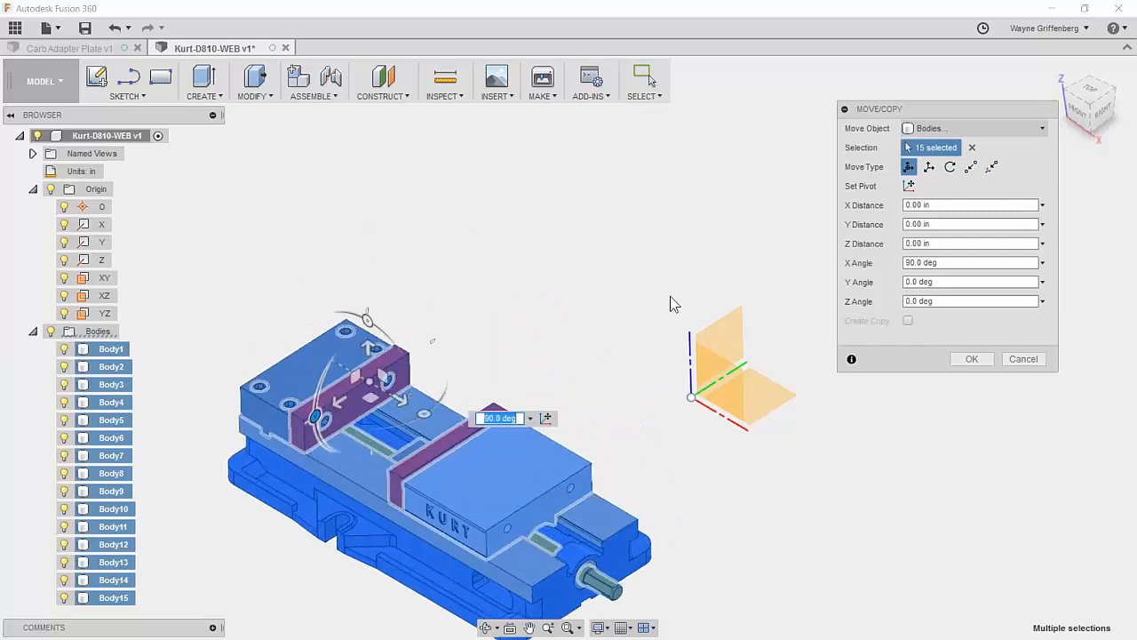
# Step: Rotate the 15 selected bodies -90 degrees about the manipulator's Y axis and apply the move
pyautogui.scroll(-2, 670, 304)
pyautogui.click(500, 392)
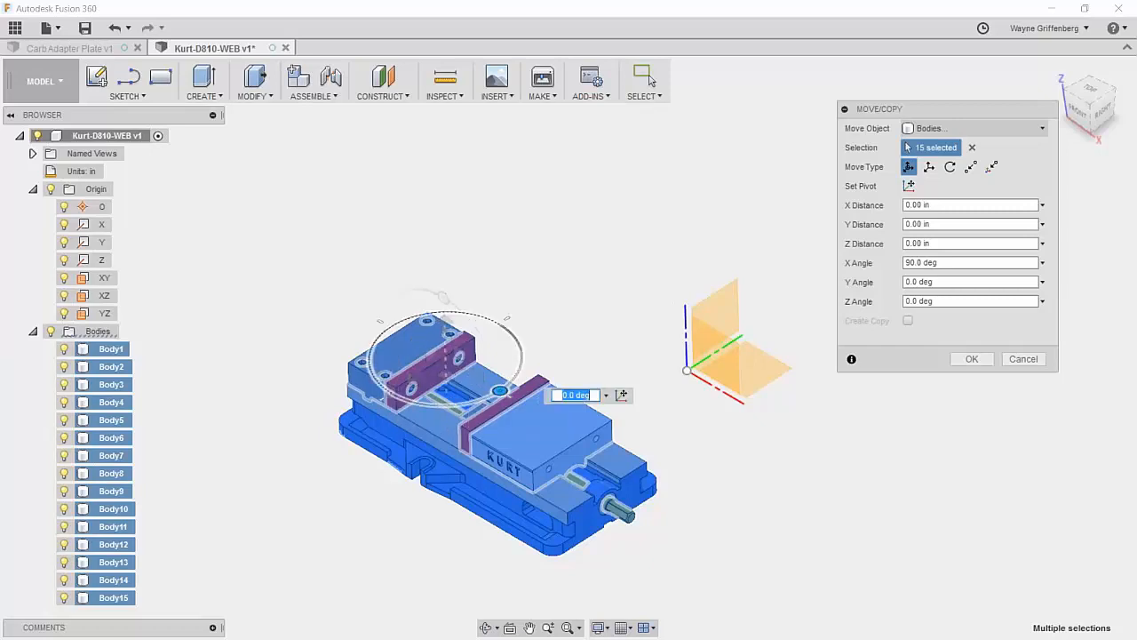
pyautogui.moveTo(476, 394); pyautogui.dragTo(394, 394)
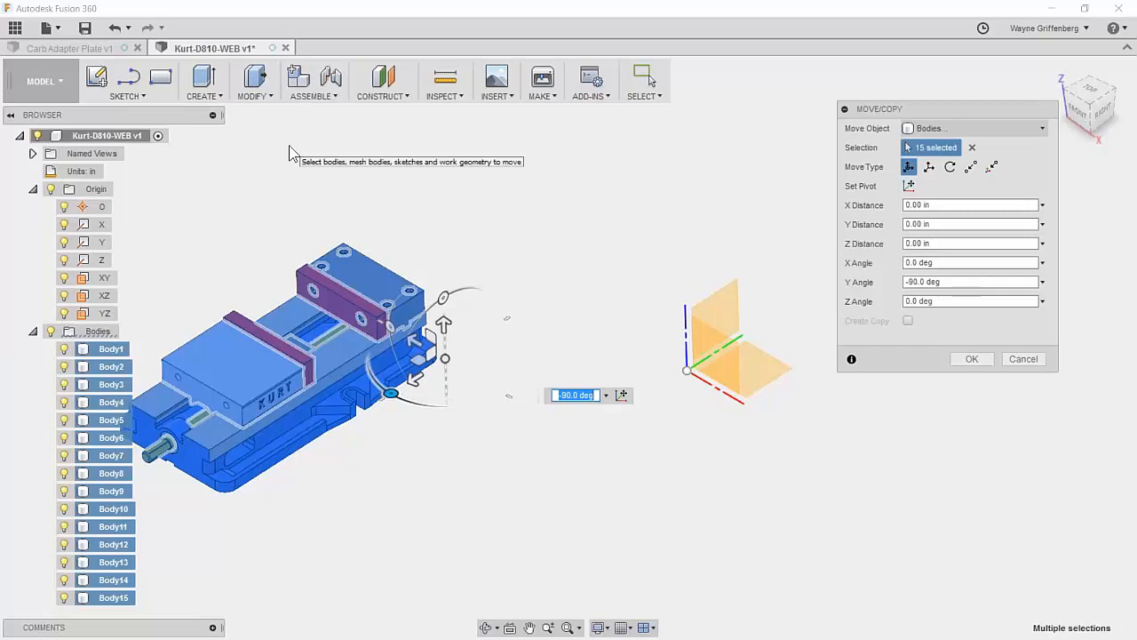
pyautogui.click(972, 359)
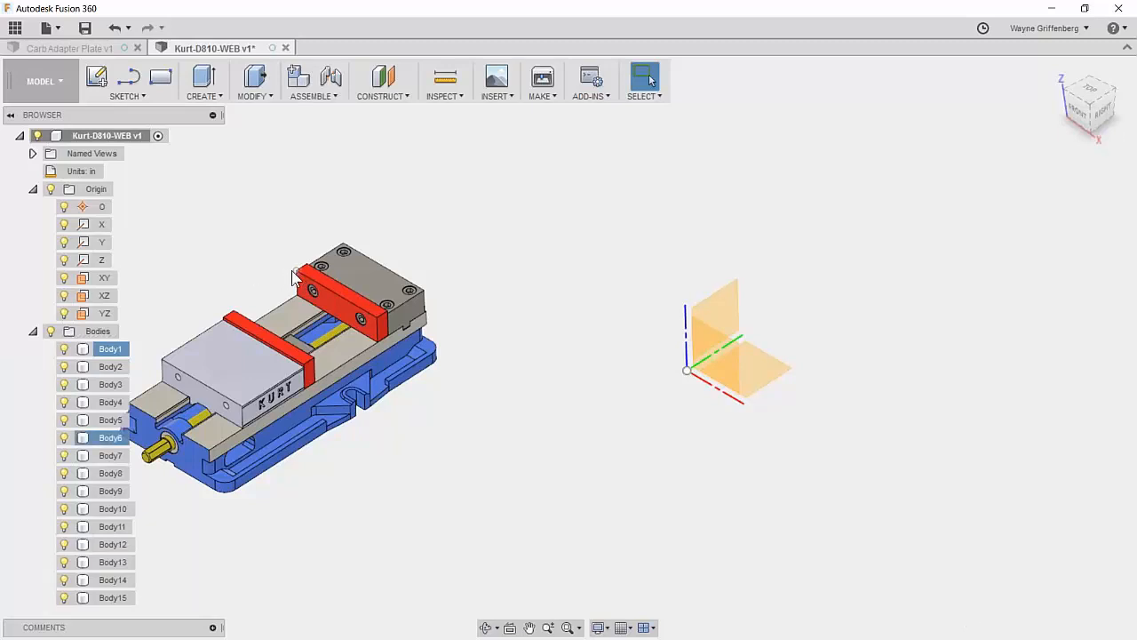
# Step: Move Body1 through Body15 point to point from the fixed jaw plate's upper front-left corner to the design origin
pyautogui.scroll(-1, 276, 325)
pyautogui.click(113, 353)
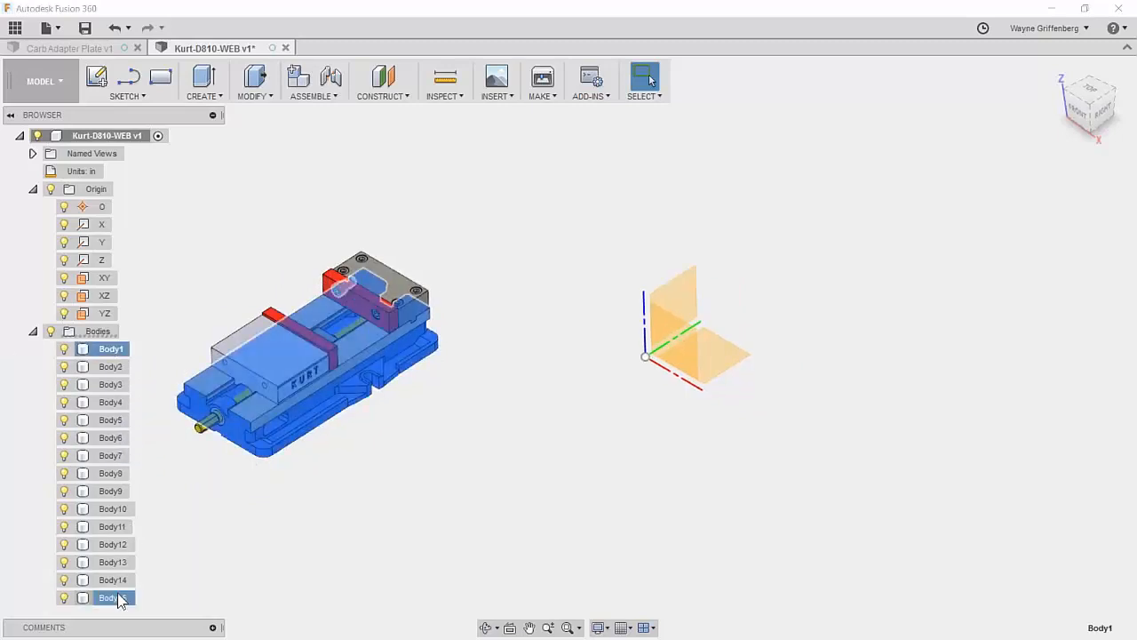
pyautogui.keyDown('shift'); pyautogui.click(120, 599); pyautogui.keyUp('shift')
pyautogui.rightClick(122, 355)
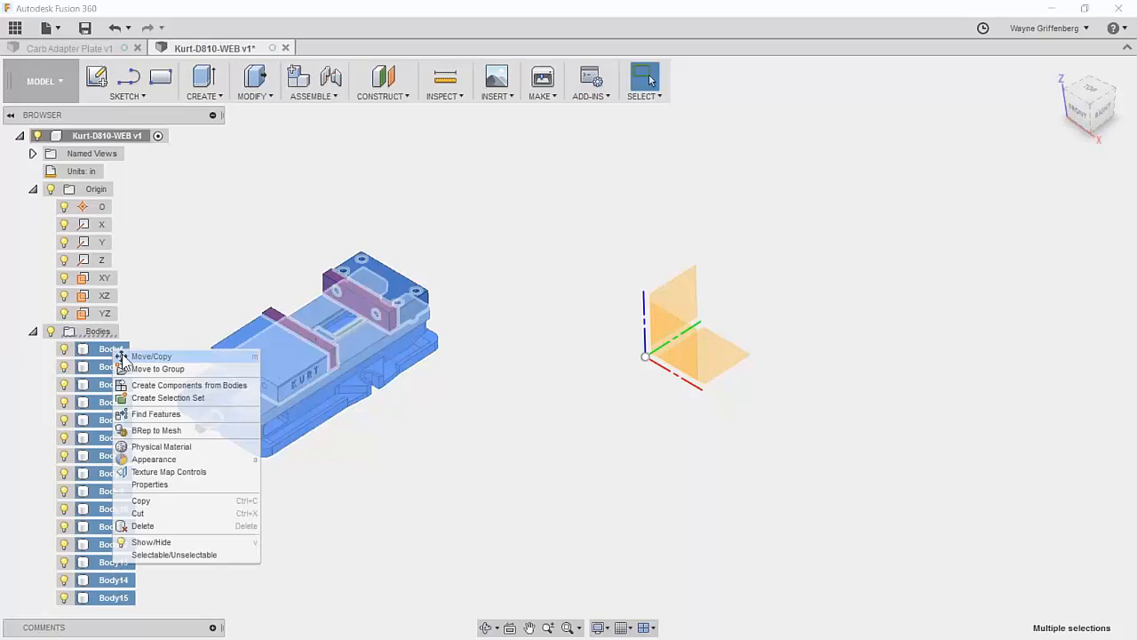
pyautogui.click(142, 357)
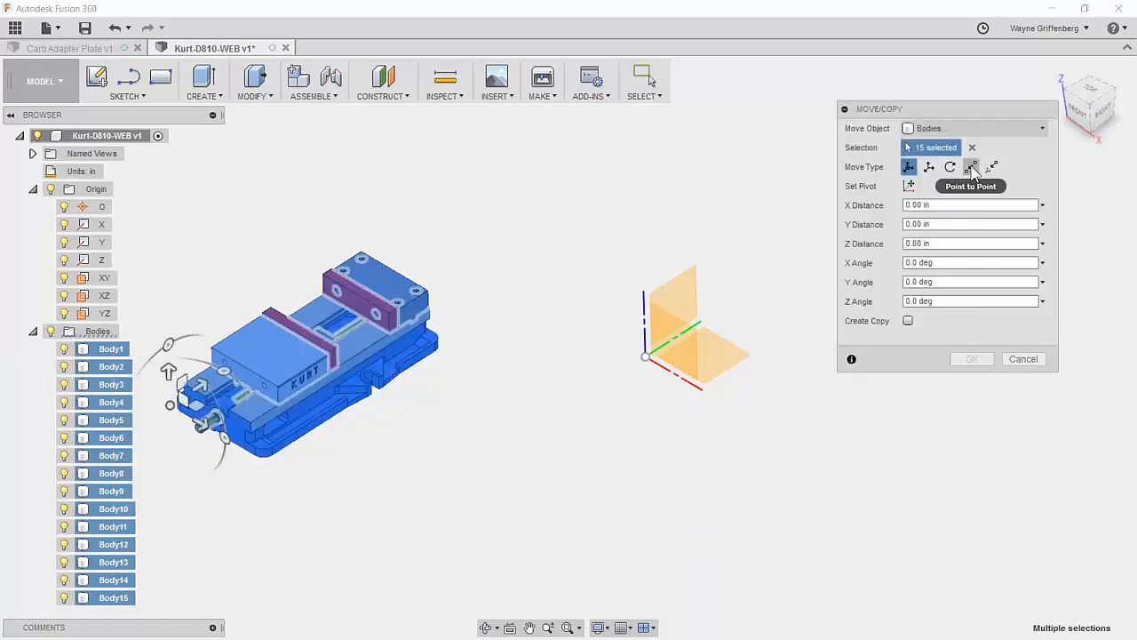
pyautogui.click(971, 169)
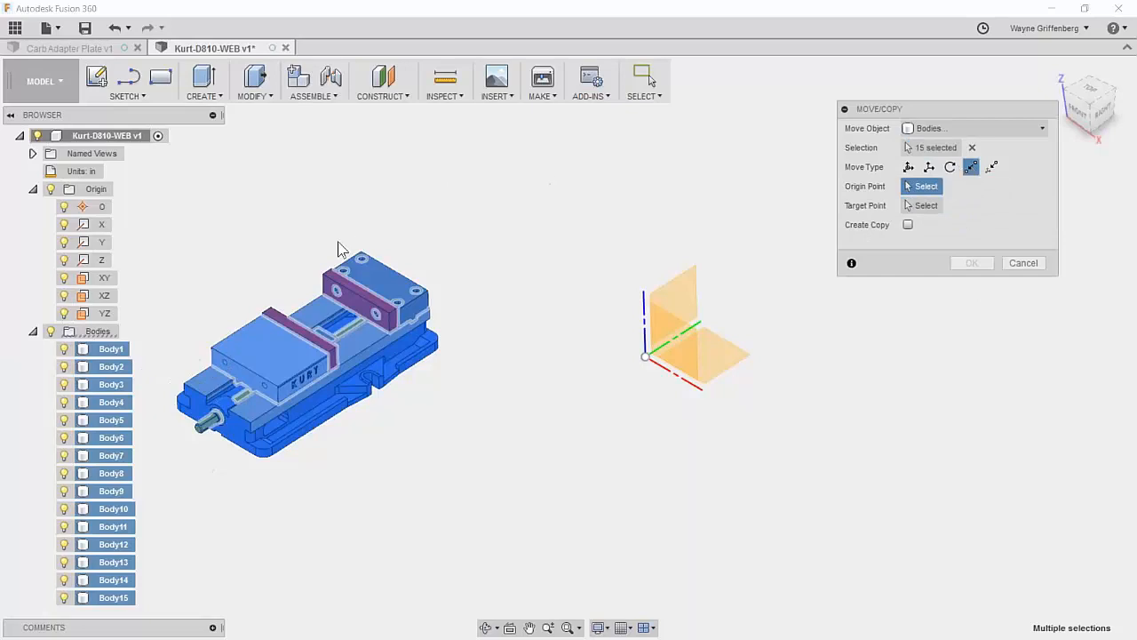
pyautogui.click(323, 280)
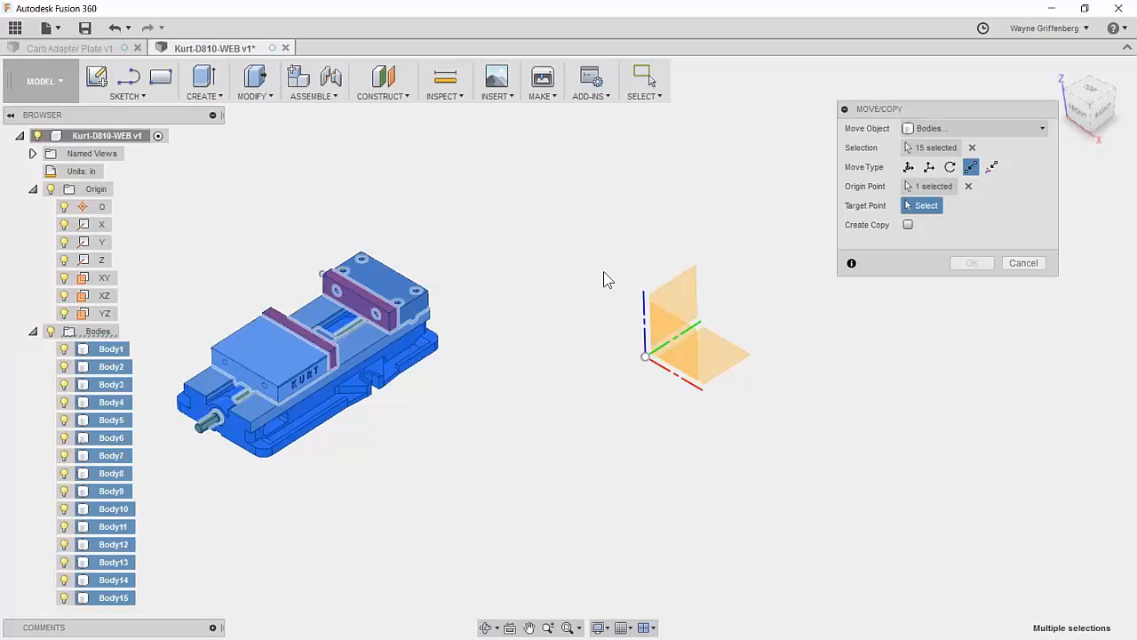
pyautogui.click(646, 358)
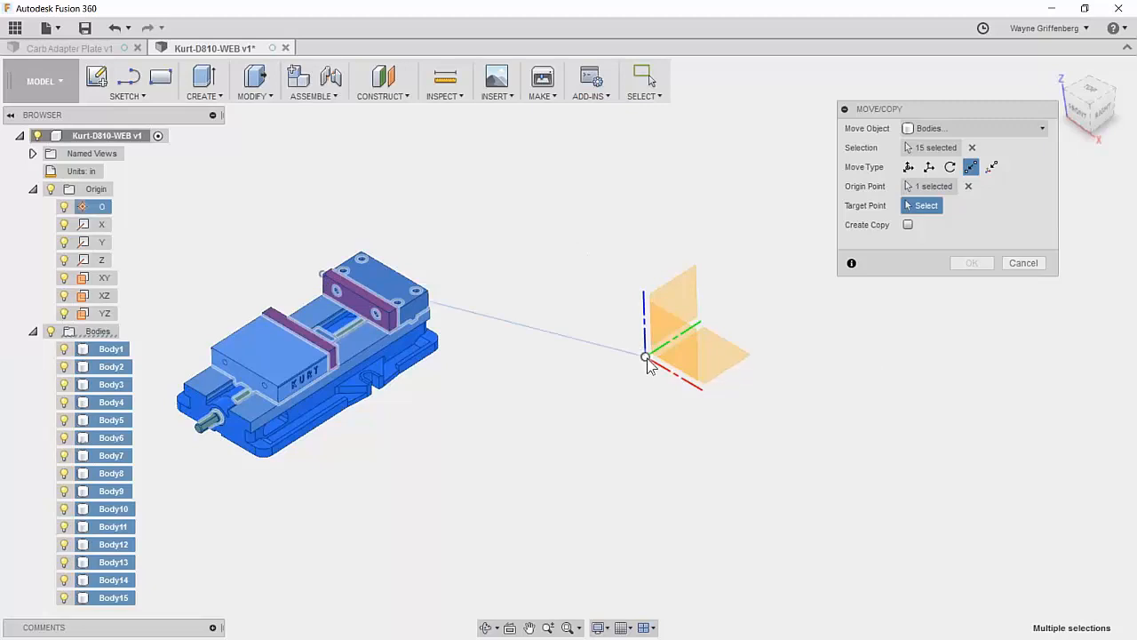
pyautogui.scroll(5, 677, 464)
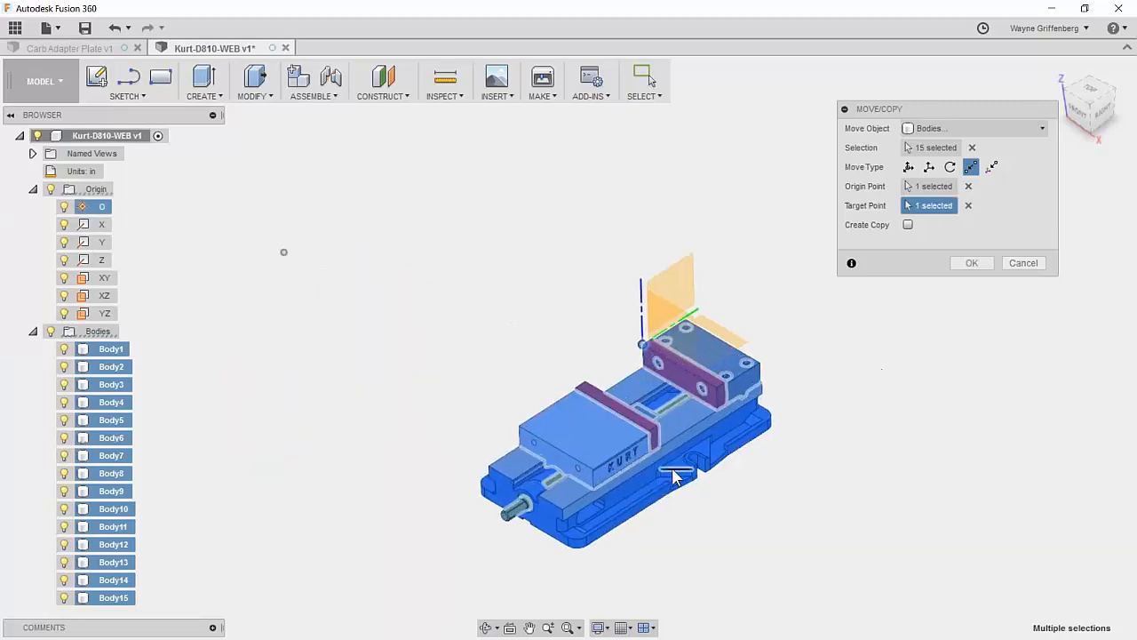
pyautogui.scroll(6, 626, 289)
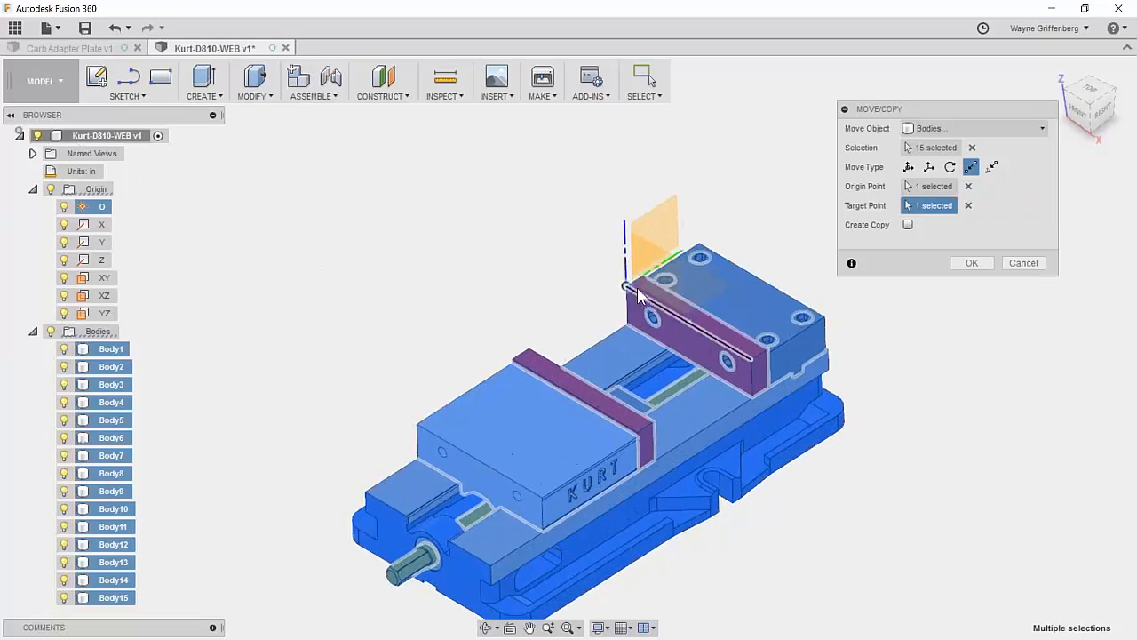
pyautogui.scroll(-6, 611, 284)
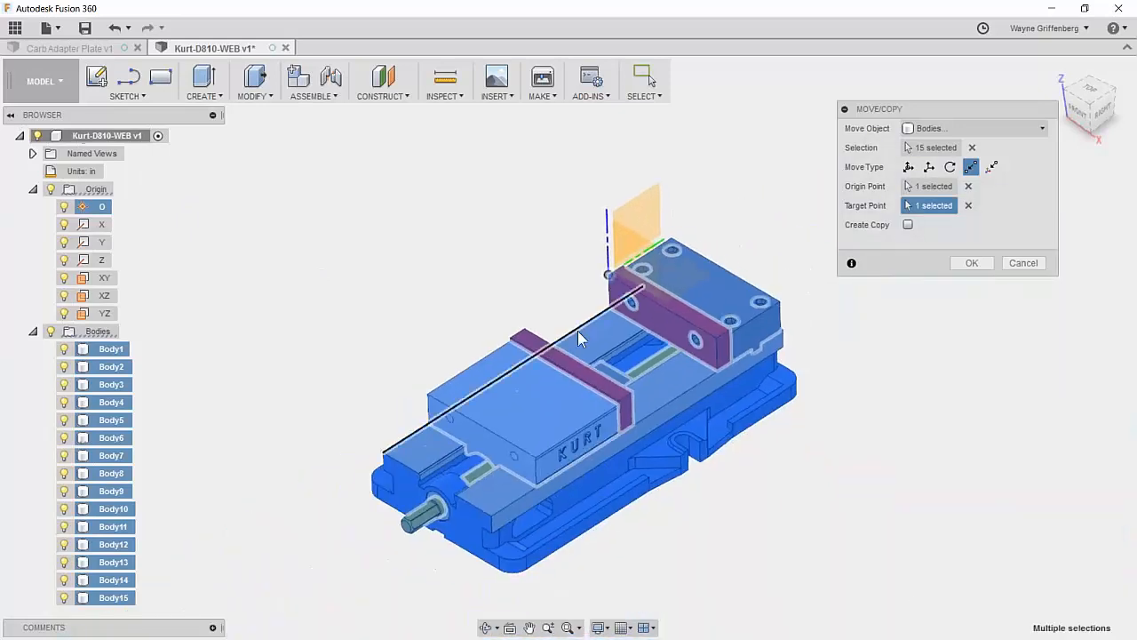
pyautogui.click(974, 263)
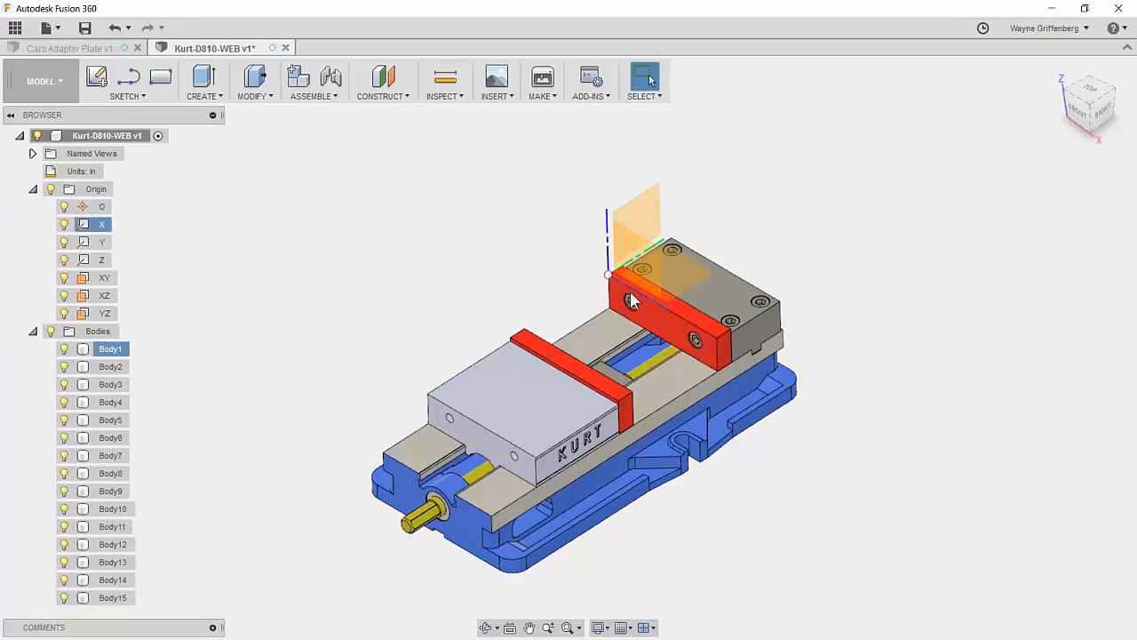
pyautogui.scroll(2, 591, 391)
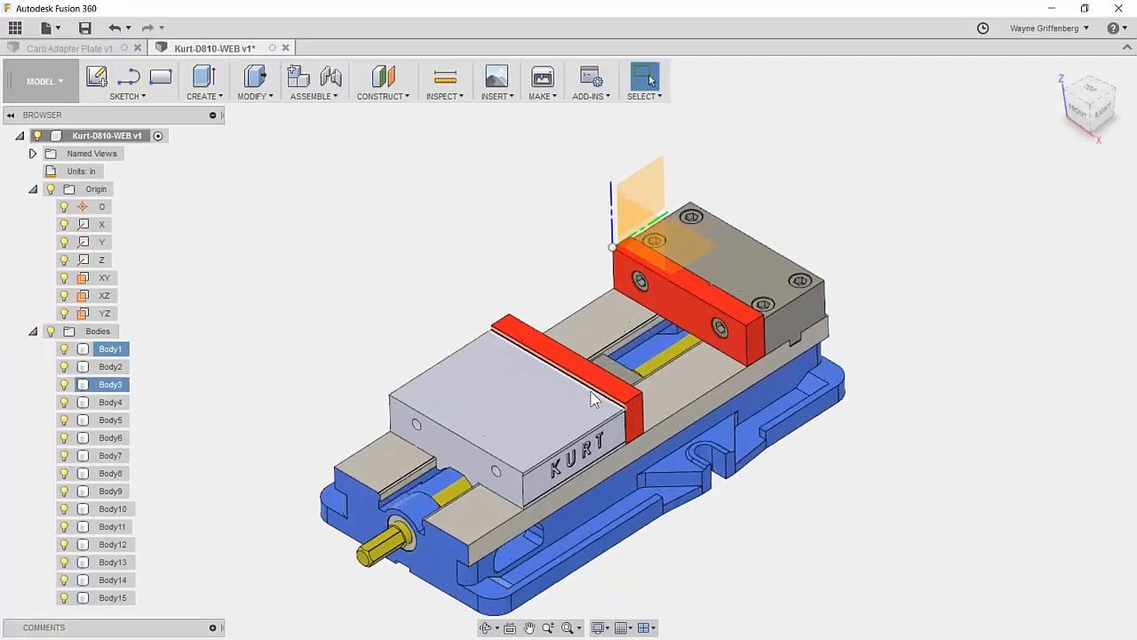
pyautogui.scroll(-2, 592, 400)
pyautogui.scroll(2, 537, 519)
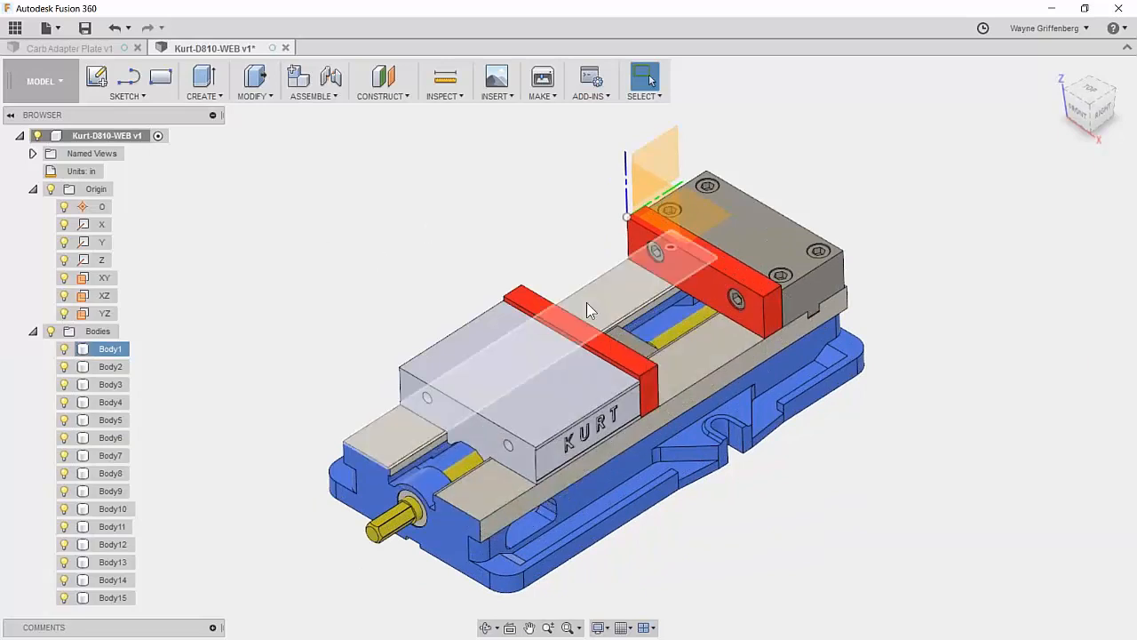
# Step: Create components from all the bodies in the vise's Bodies folder
pyautogui.scroll(-2, 586, 302)
pyautogui.scroll(3, 550, 359)
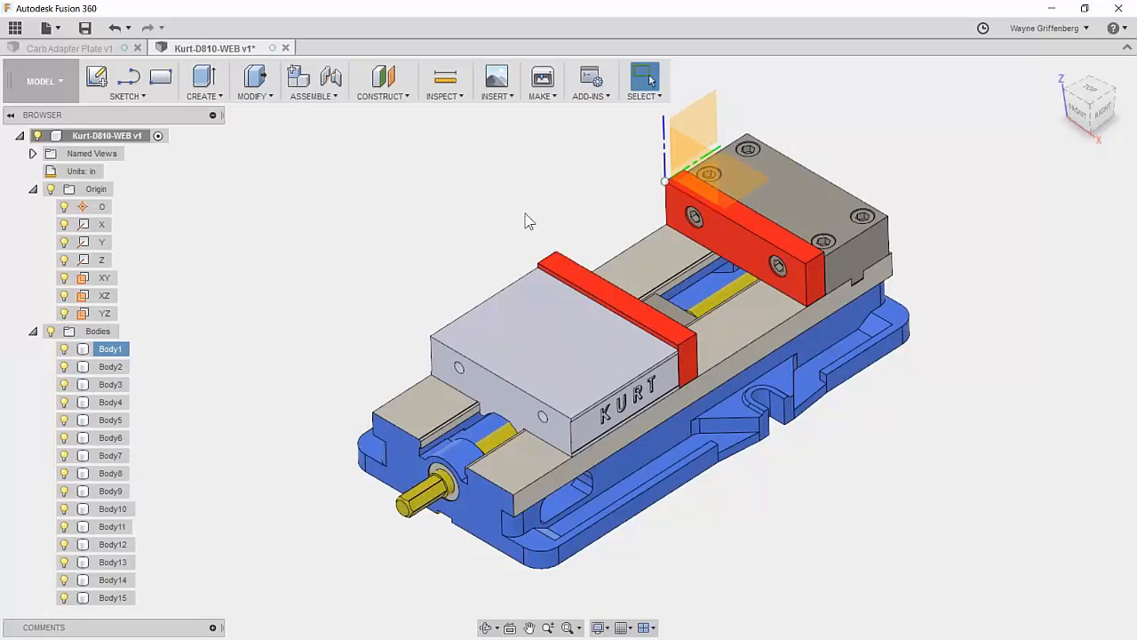
pyautogui.click(96, 331)
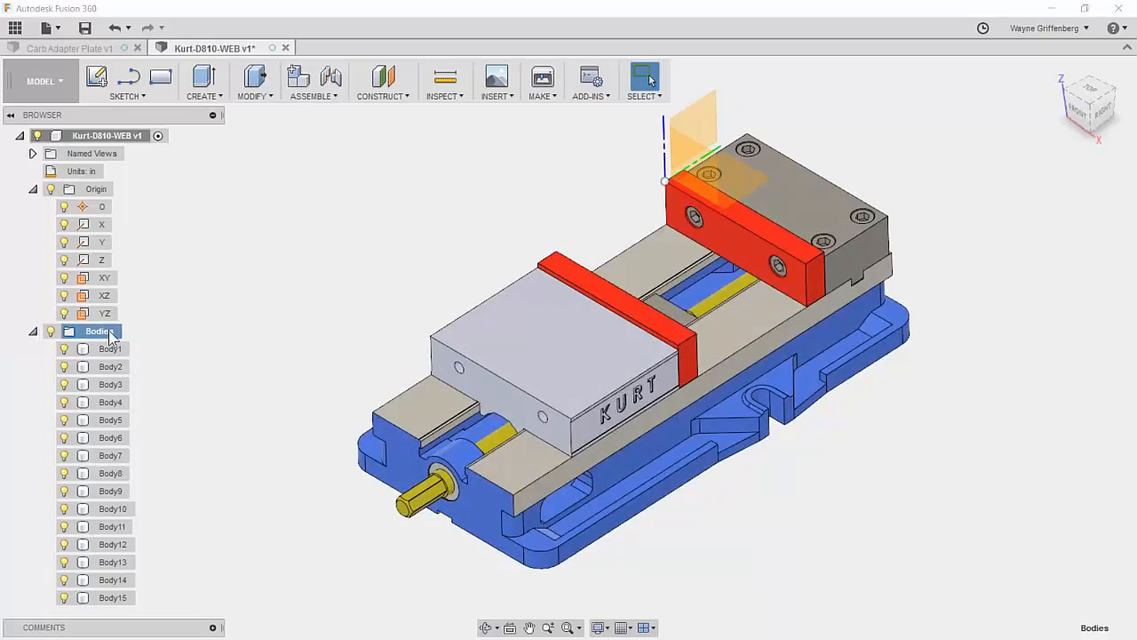
pyautogui.rightClick(112, 337)
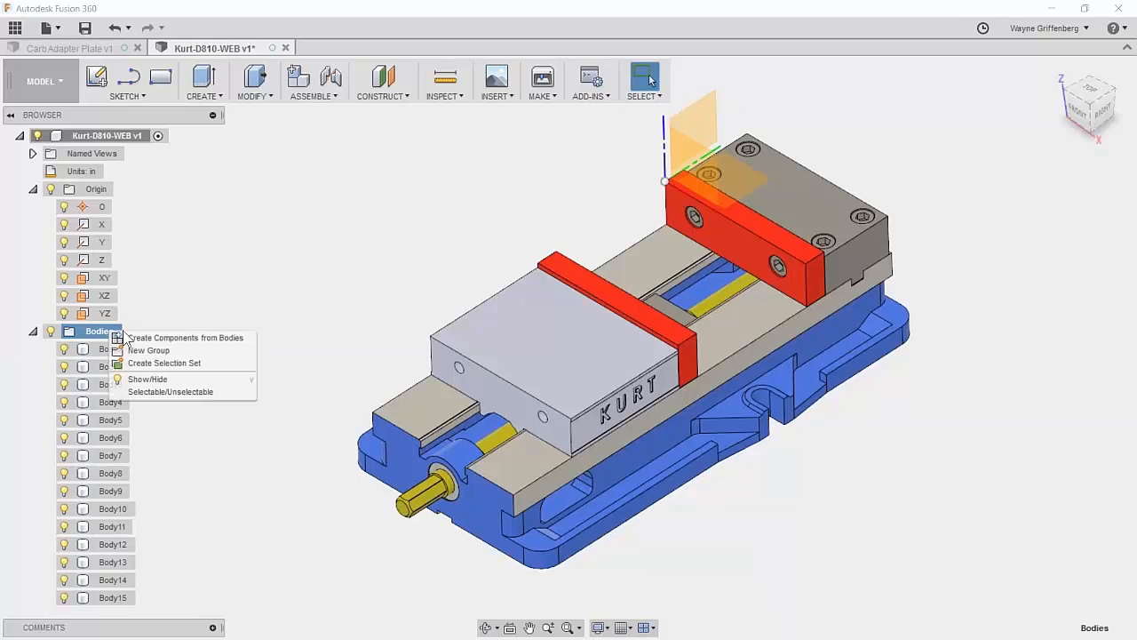
pyautogui.click(230, 341)
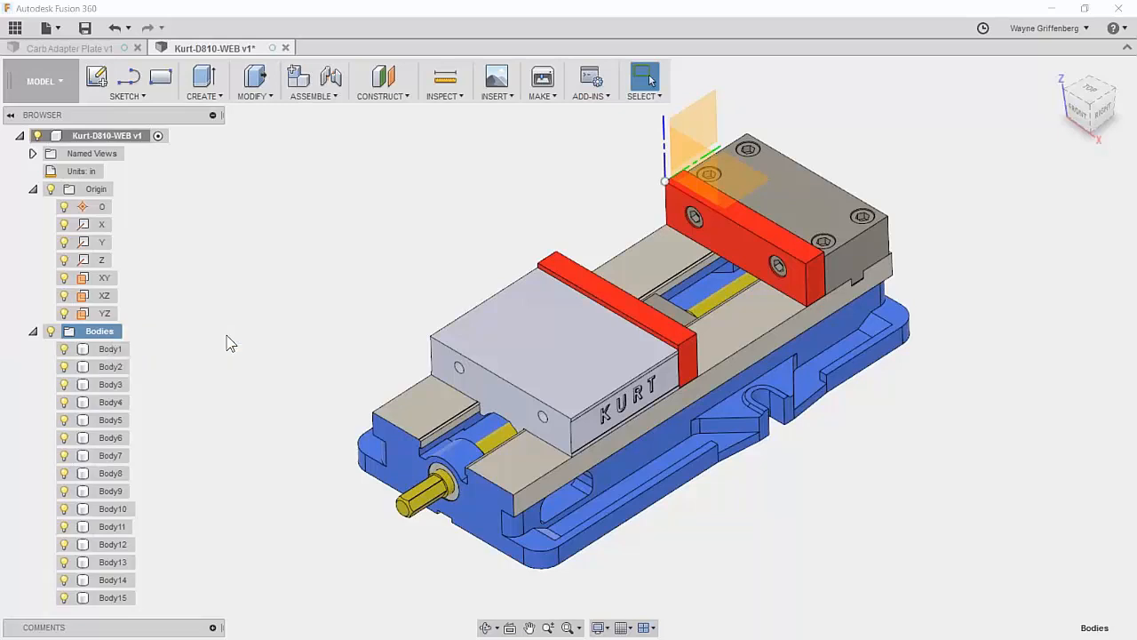
pyautogui.click(33, 332)
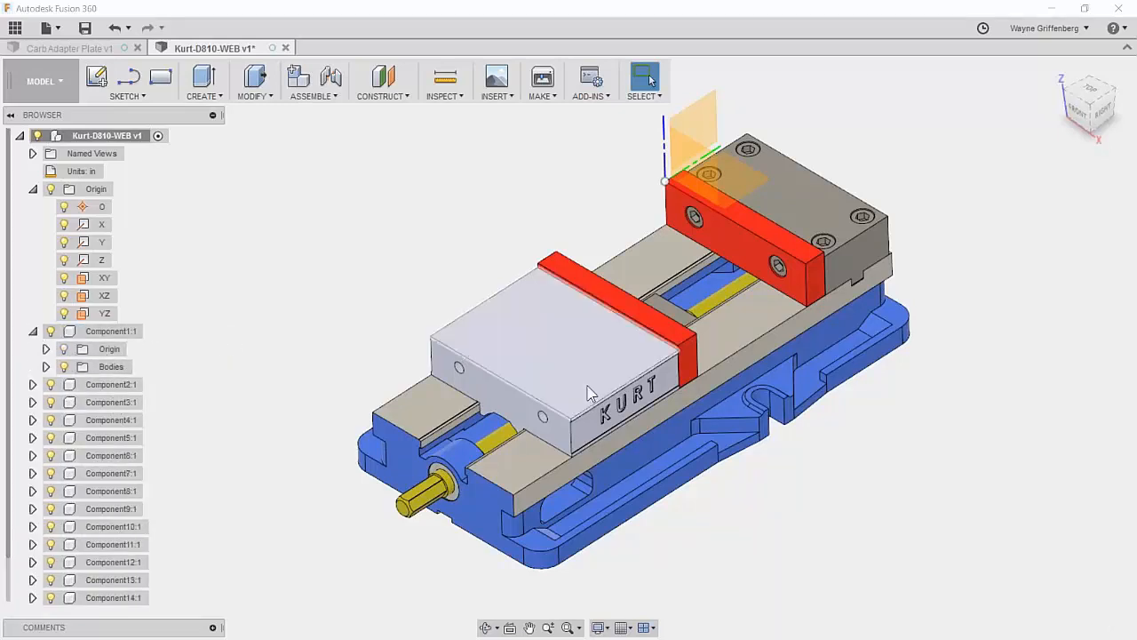
# Step: Pull the movable jaw, its red jaw plate and a screw away from the vise one by one, and undo the moves
pyautogui.moveTo(575, 366); pyautogui.dragTo(368, 269)
pyautogui.moveTo(607, 305); pyautogui.dragTo(494, 273)
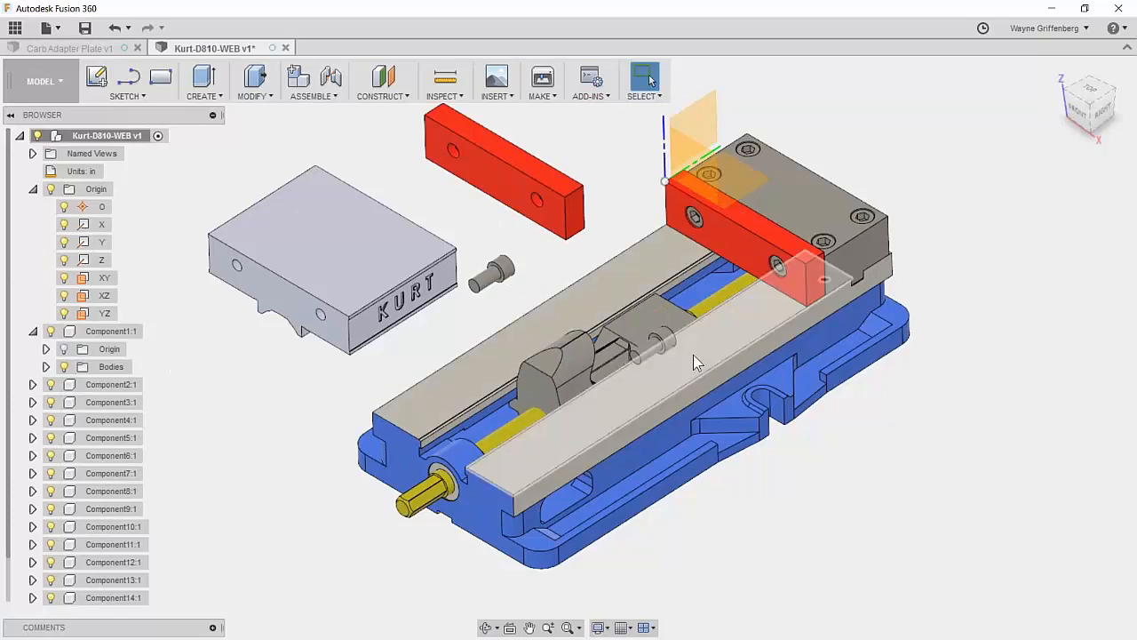
pyautogui.click(114, 29)
pyautogui.click(114, 30)
pyautogui.click(115, 30)
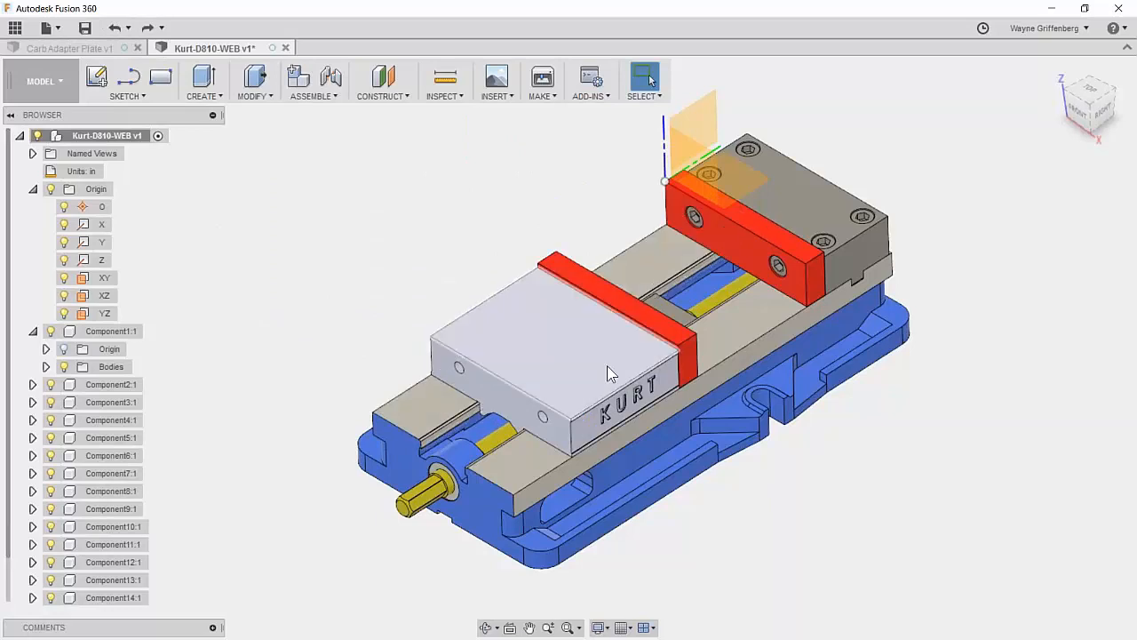
# Step: Ground the stationary vise parts: Component1, Component2, Component6 through Component12 and Component15
pyautogui.scroll(-1, 134, 463)
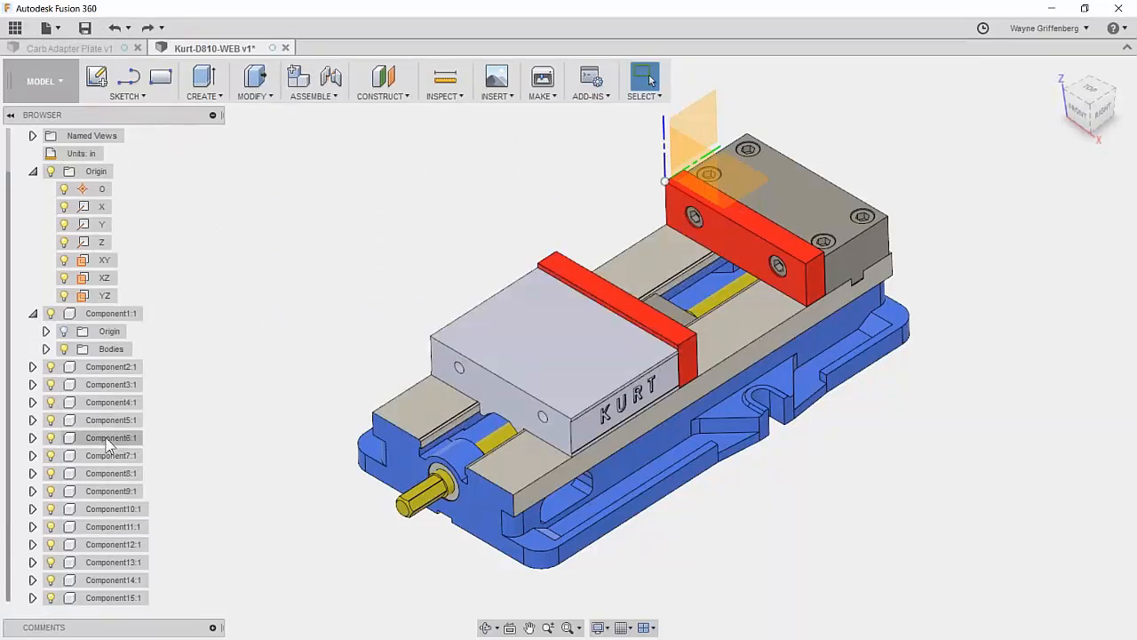
pyautogui.click(33, 314)
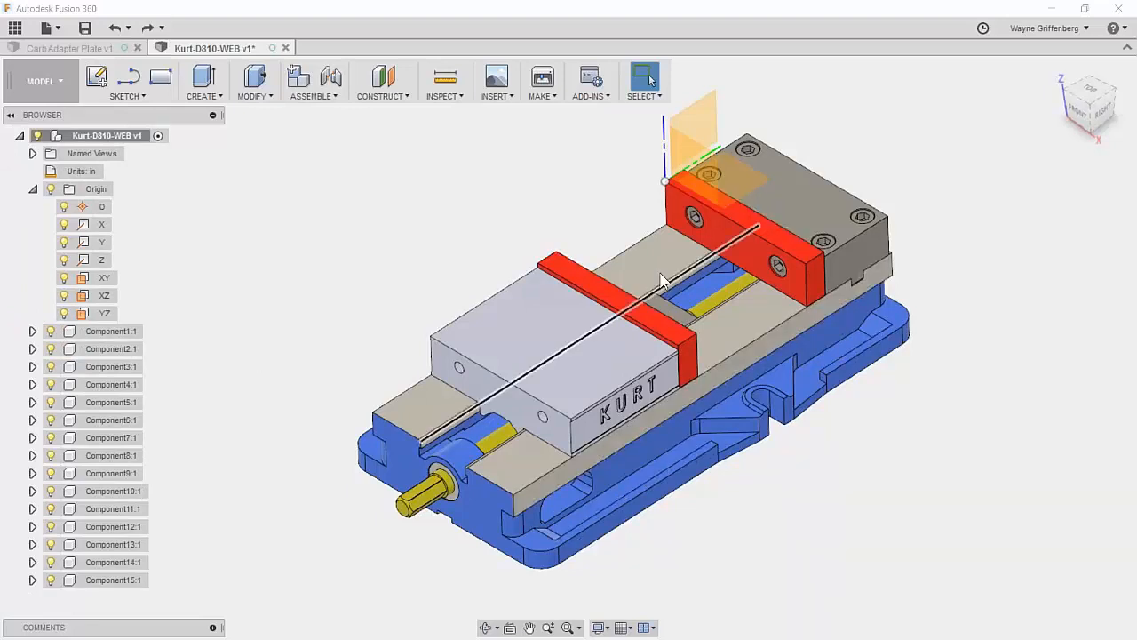
pyautogui.doubleClick(115, 332)
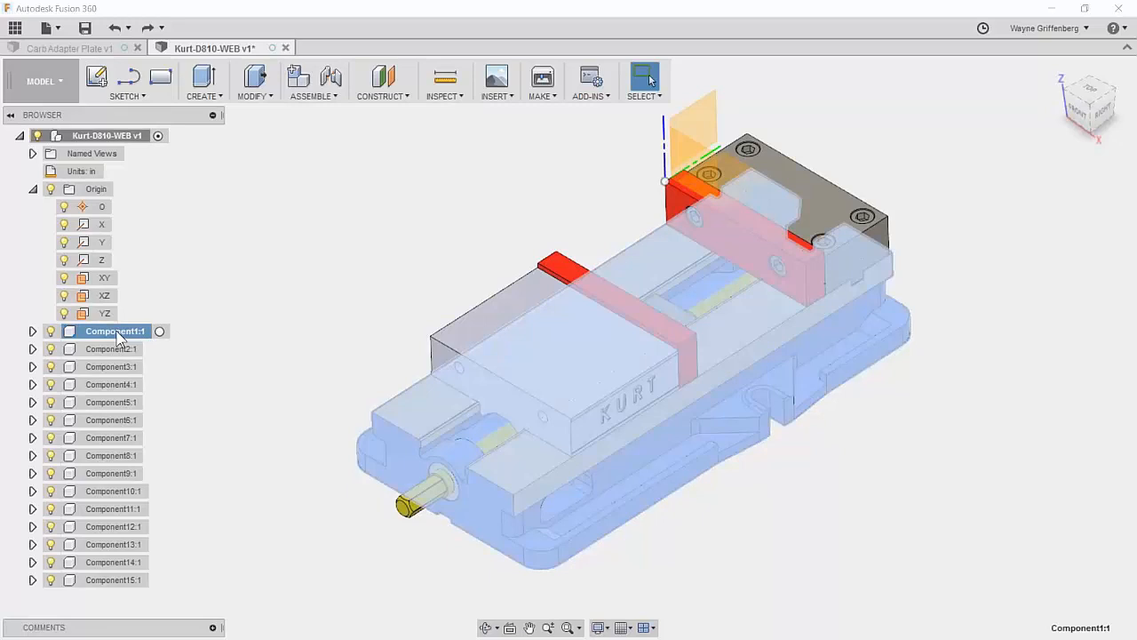
pyautogui.keyDown('ctrl'); pyautogui.click(109, 354); pyautogui.keyUp('ctrl')
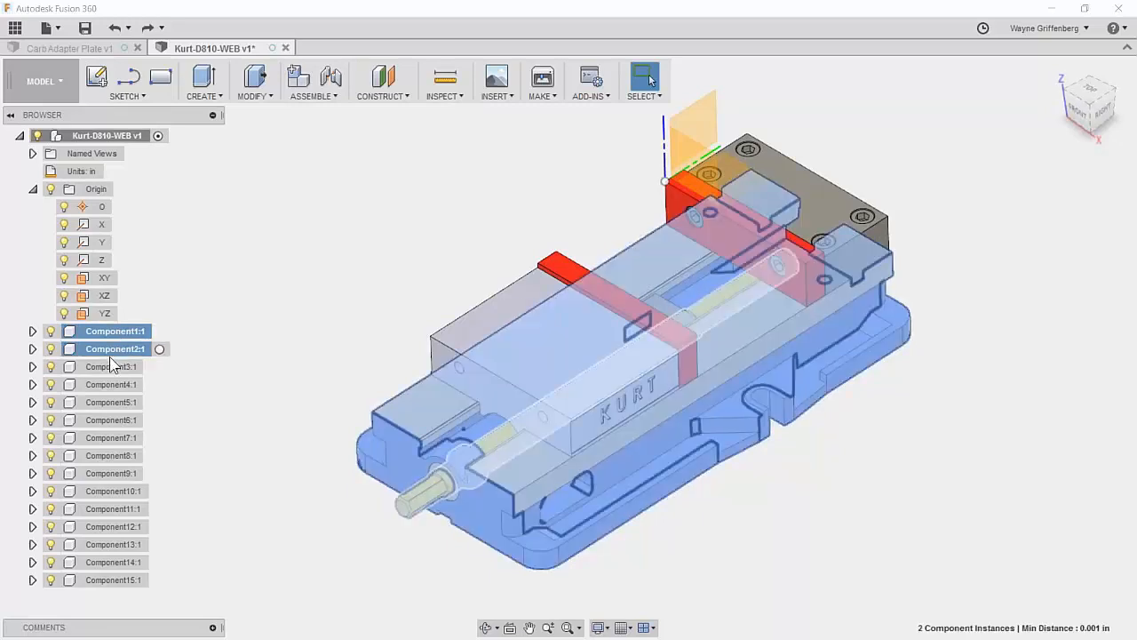
pyautogui.keyDown('ctrl'); pyautogui.click(107, 365); pyautogui.keyUp('ctrl')
pyautogui.keyDown('ctrl'); pyautogui.click(107, 365); pyautogui.keyUp('ctrl')
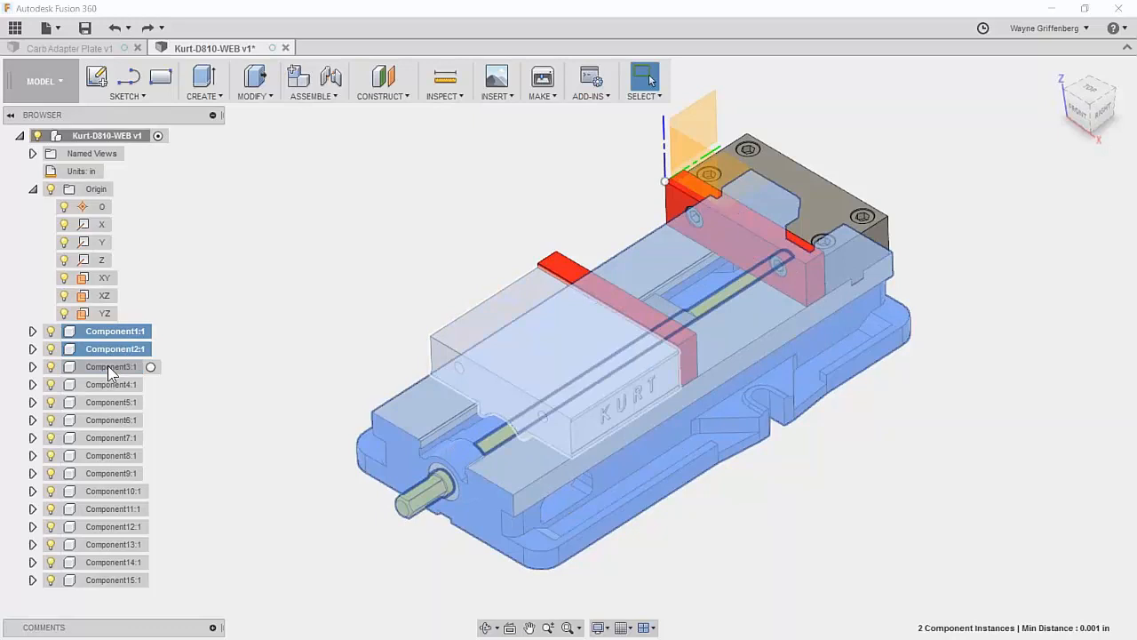
pyautogui.keyDown('ctrl'); pyautogui.click(111, 419); pyautogui.keyUp('ctrl')
pyautogui.keyDown('ctrl'); pyautogui.click(110, 437); pyautogui.keyUp('ctrl')
pyautogui.keyDown('ctrl'); pyautogui.click(107, 456); pyautogui.keyUp('ctrl')
pyautogui.keyDown('ctrl'); pyautogui.click(111, 473); pyautogui.keyUp('ctrl')
pyautogui.keyDown('ctrl'); pyautogui.click(116, 491); pyautogui.keyUp('ctrl')
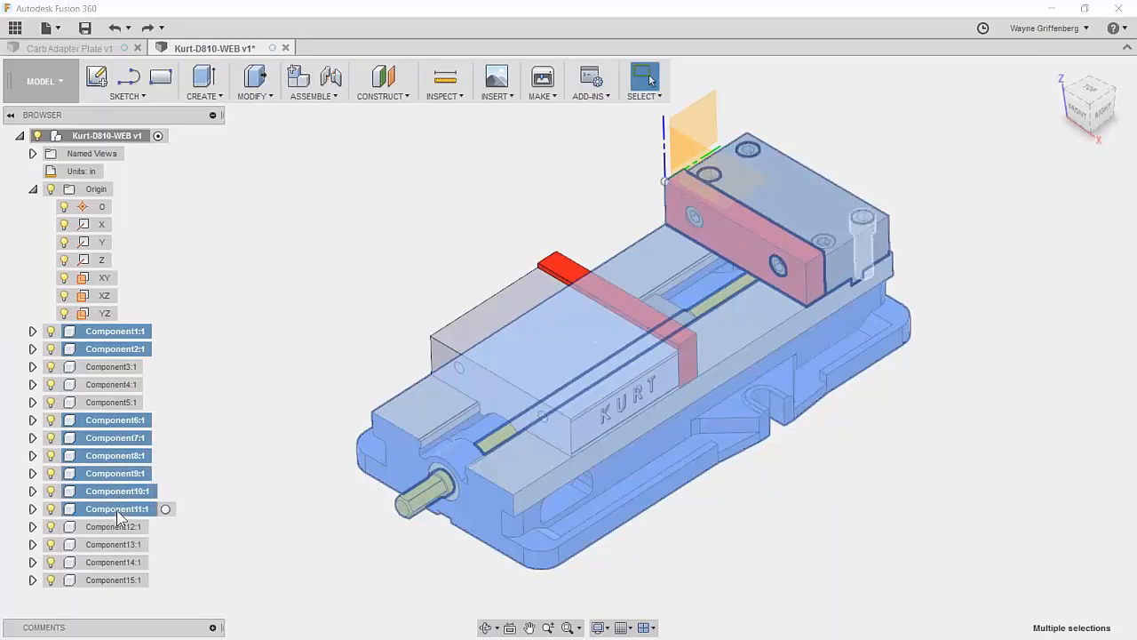
pyautogui.keyDown('ctrl'); pyautogui.click(116, 510); pyautogui.keyUp('ctrl')
pyautogui.keyDown('ctrl'); pyautogui.click(116, 526); pyautogui.keyUp('ctrl')
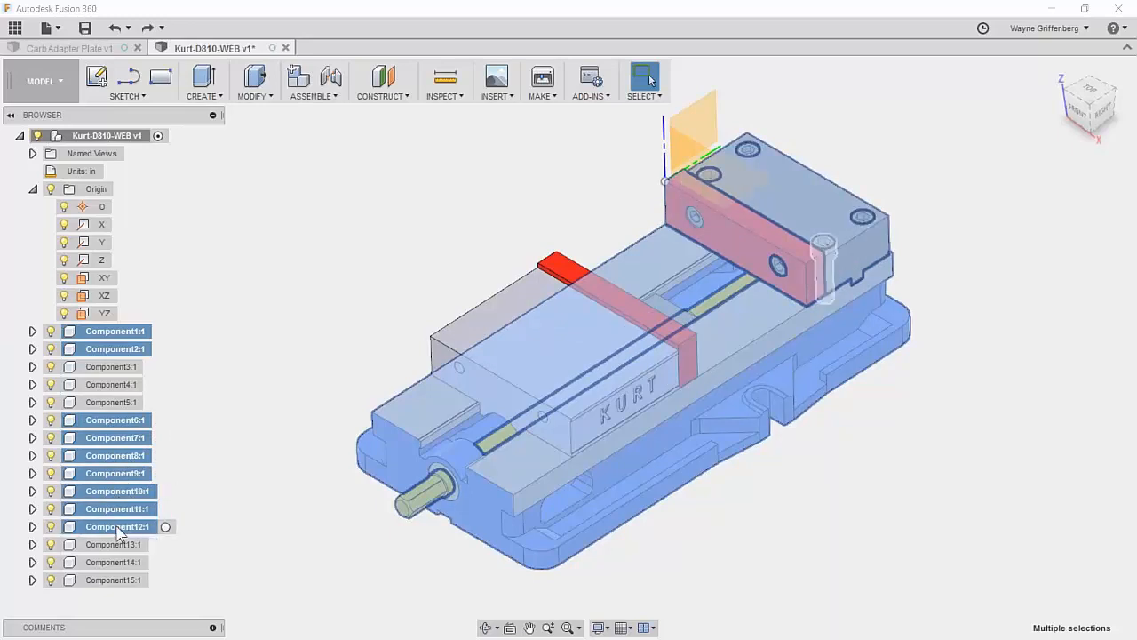
pyautogui.keyDown('ctrl'); pyautogui.click(116, 576); pyautogui.keyUp('ctrl')
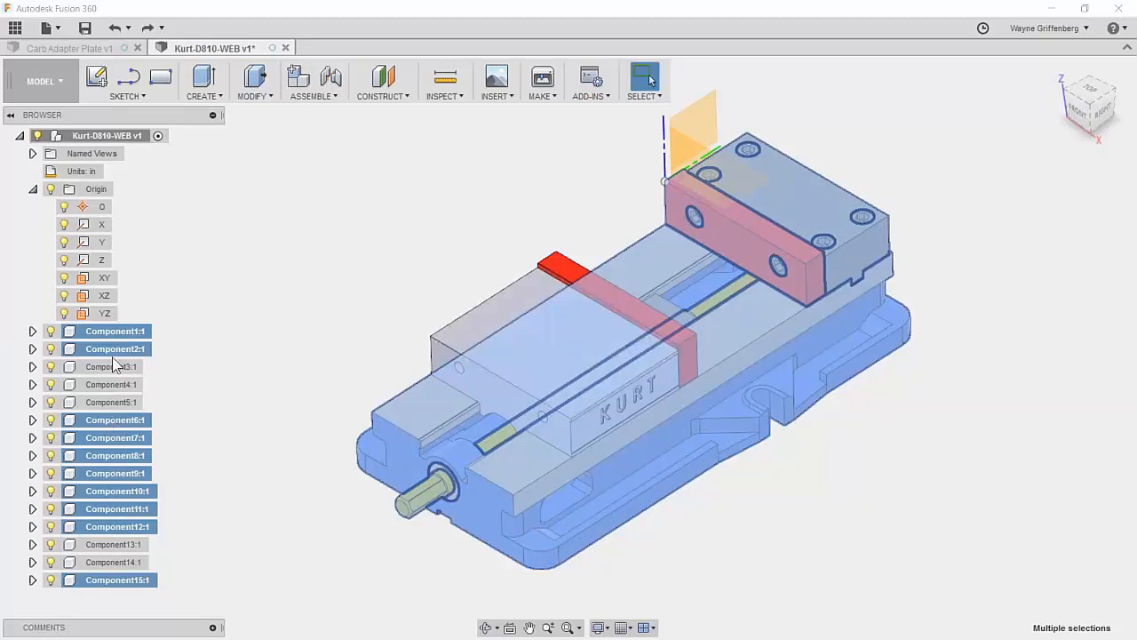
pyautogui.rightClick(129, 334)
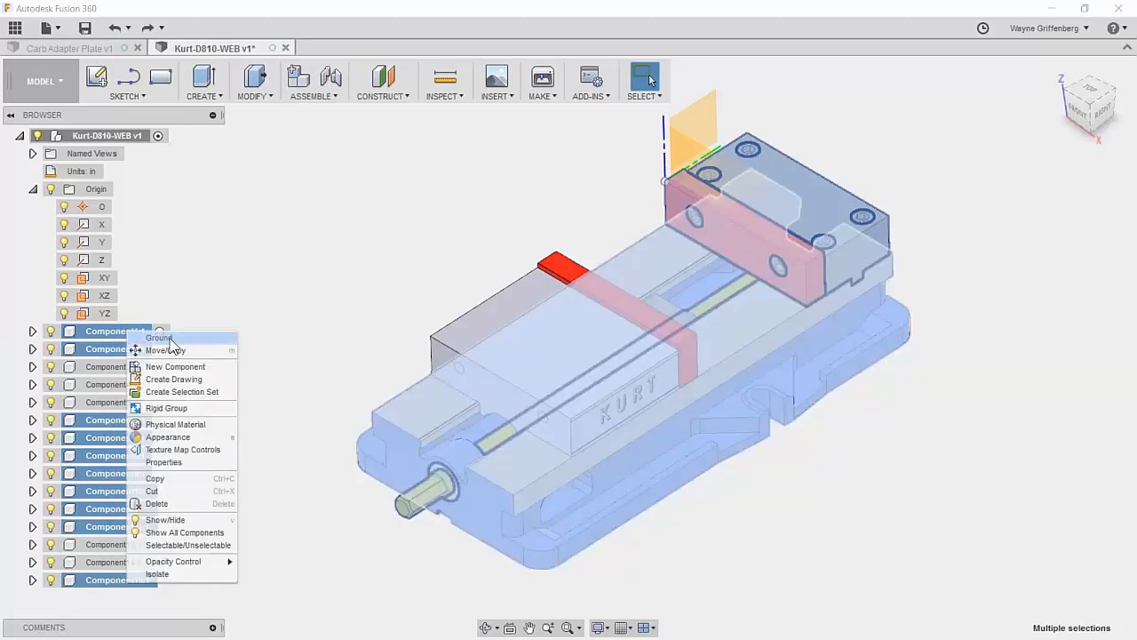
pyautogui.click(172, 341)
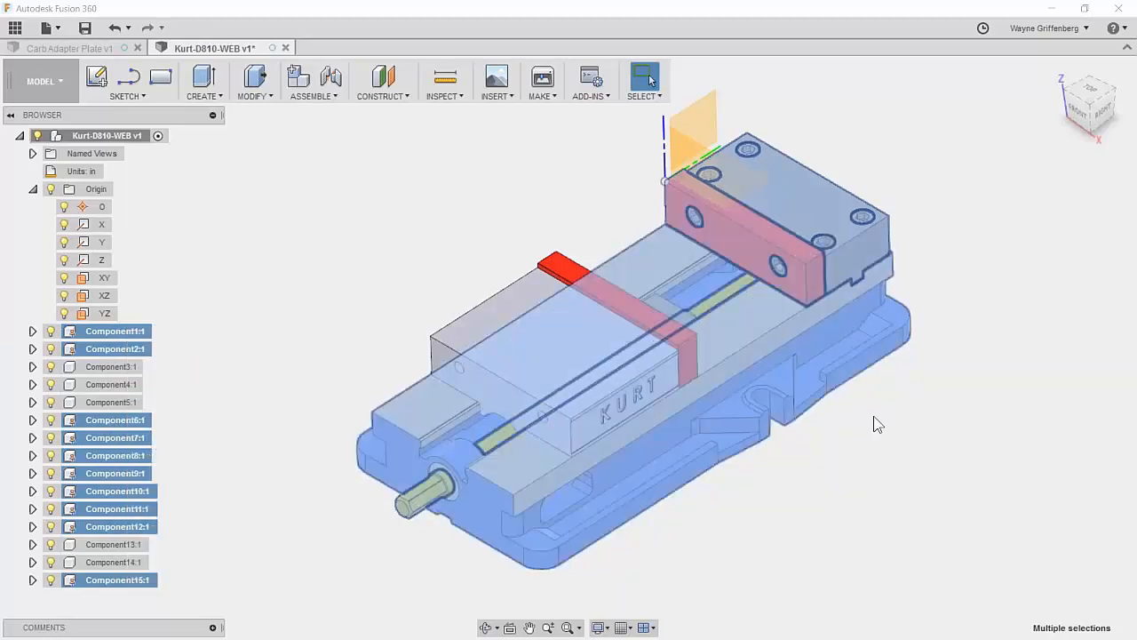
pyautogui.click(231, 363)
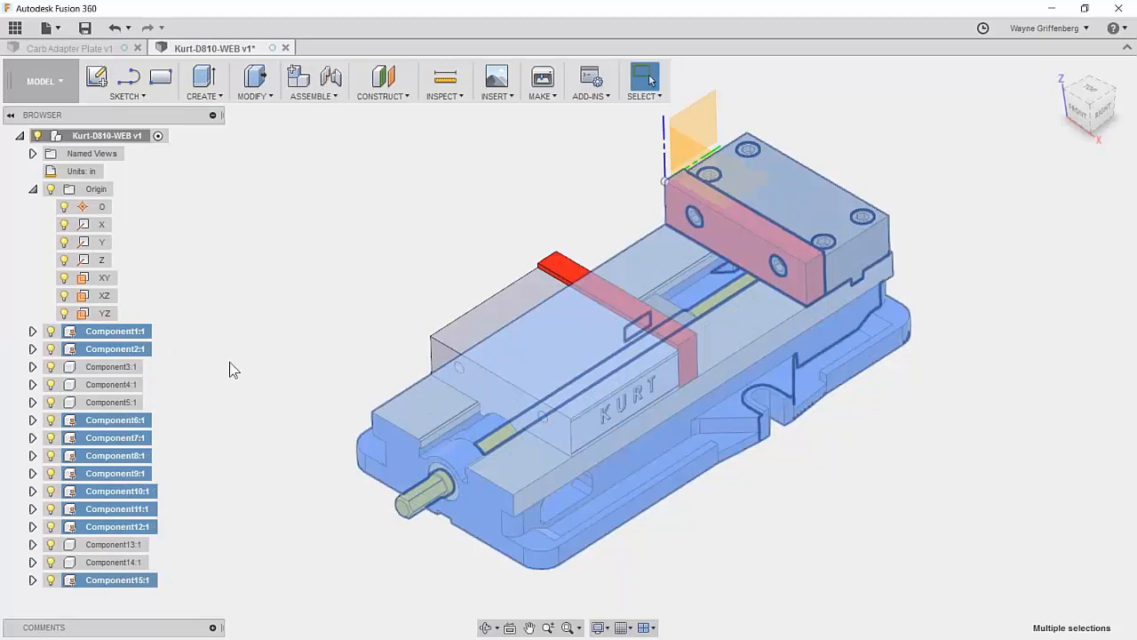
# Step: Create a rigid group from the movable jaw parts Component3, Component4, Component5, Component13 and Component14, with child components included
pyautogui.click(107, 367)
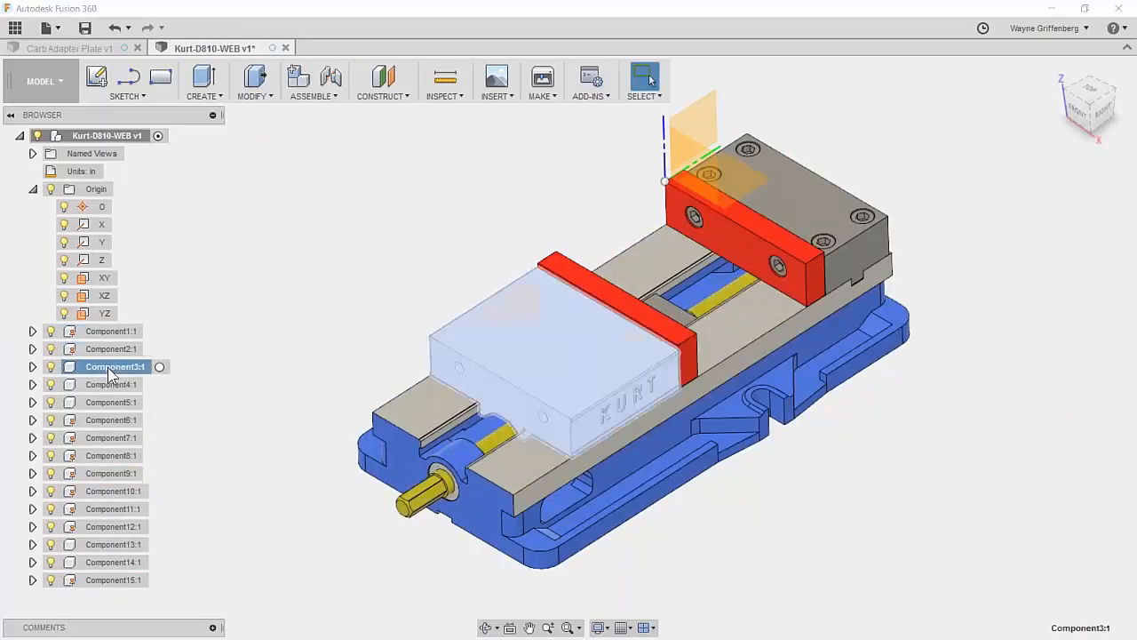
pyautogui.keyDown('ctrl'); pyautogui.click(109, 384); pyautogui.keyUp('ctrl')
pyautogui.keyDown('ctrl'); pyautogui.click(109, 401); pyautogui.keyUp('ctrl')
pyautogui.keyDown('ctrl'); pyautogui.click(105, 544); pyautogui.keyUp('ctrl')
pyautogui.keyDown('ctrl'); pyautogui.click(100, 562); pyautogui.keyUp('ctrl')
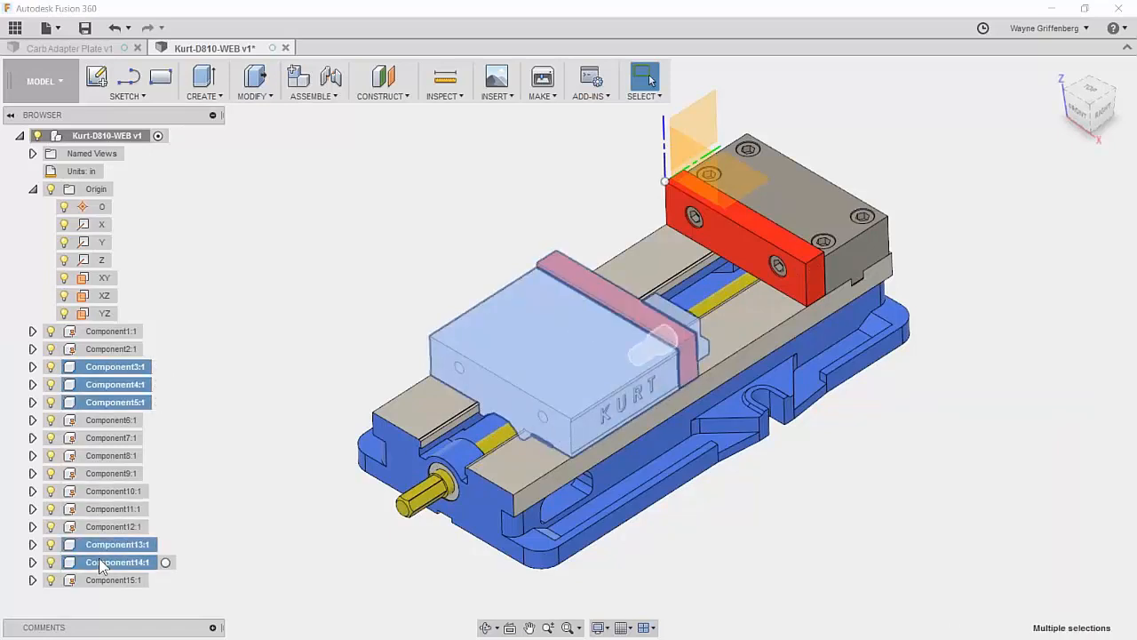
pyautogui.rightClick(135, 372)
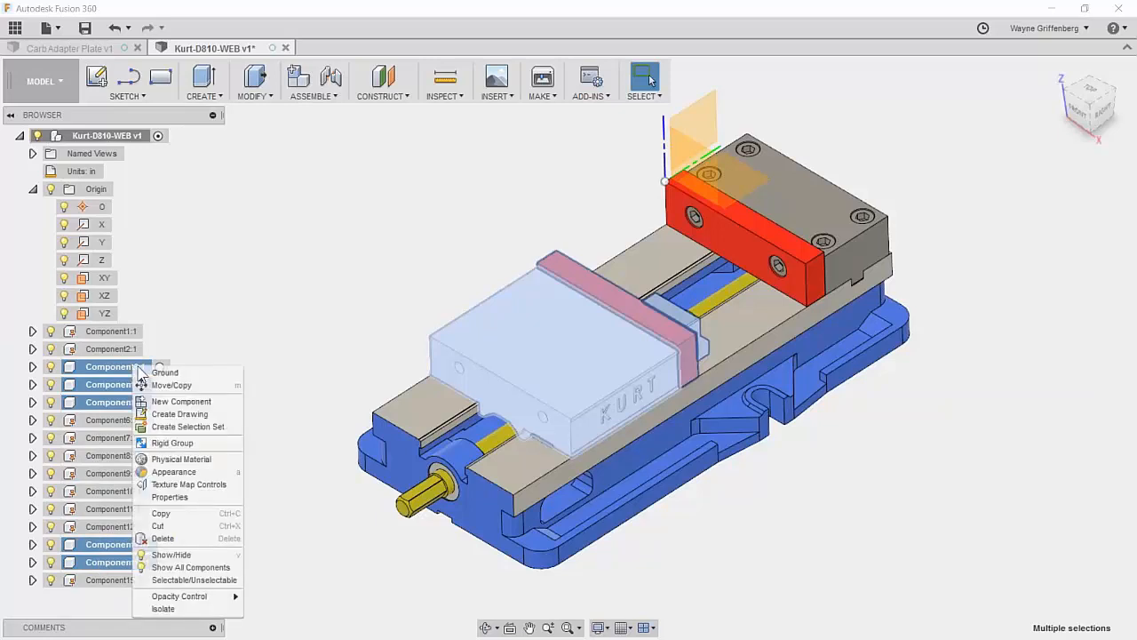
pyautogui.click(177, 443)
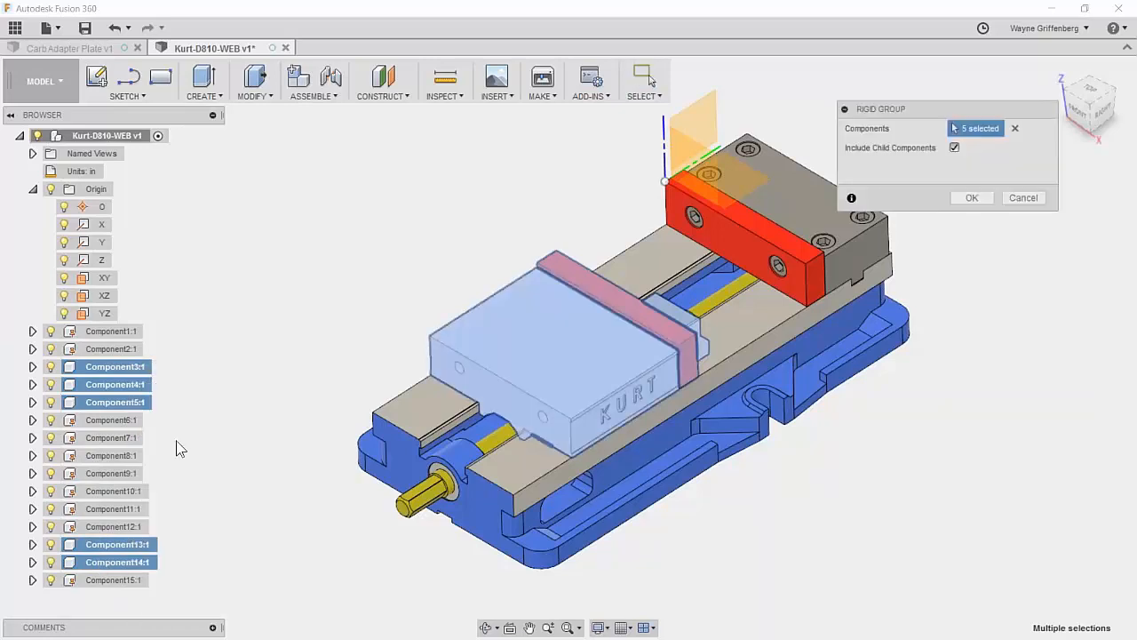
pyautogui.moveTo(970, 108); pyautogui.dragTo(334, 204)
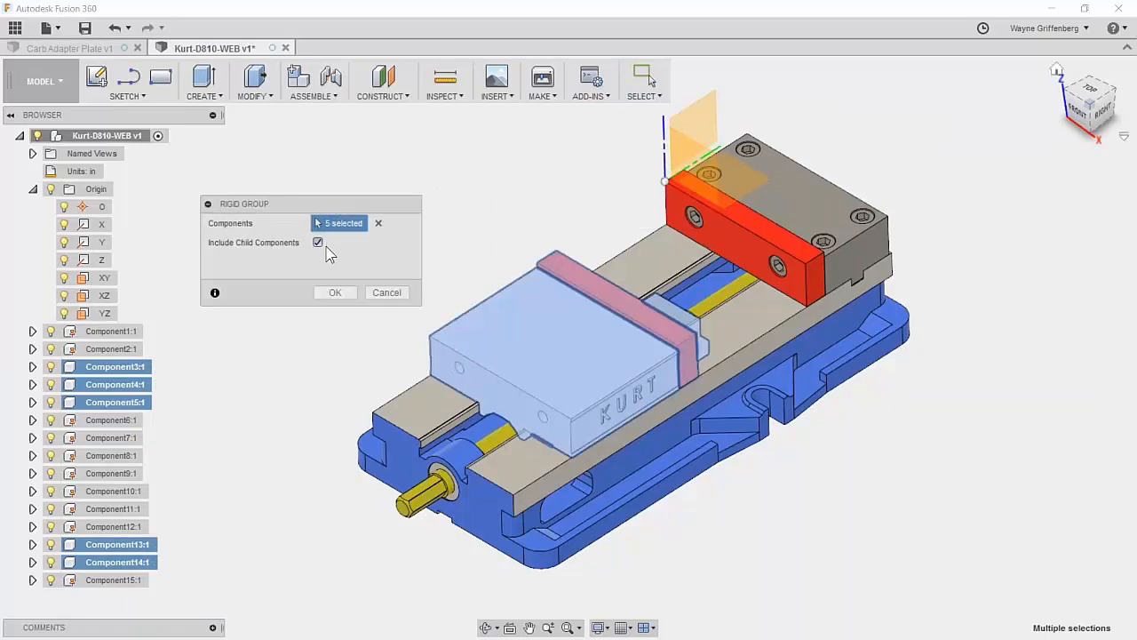
pyautogui.click(335, 293)
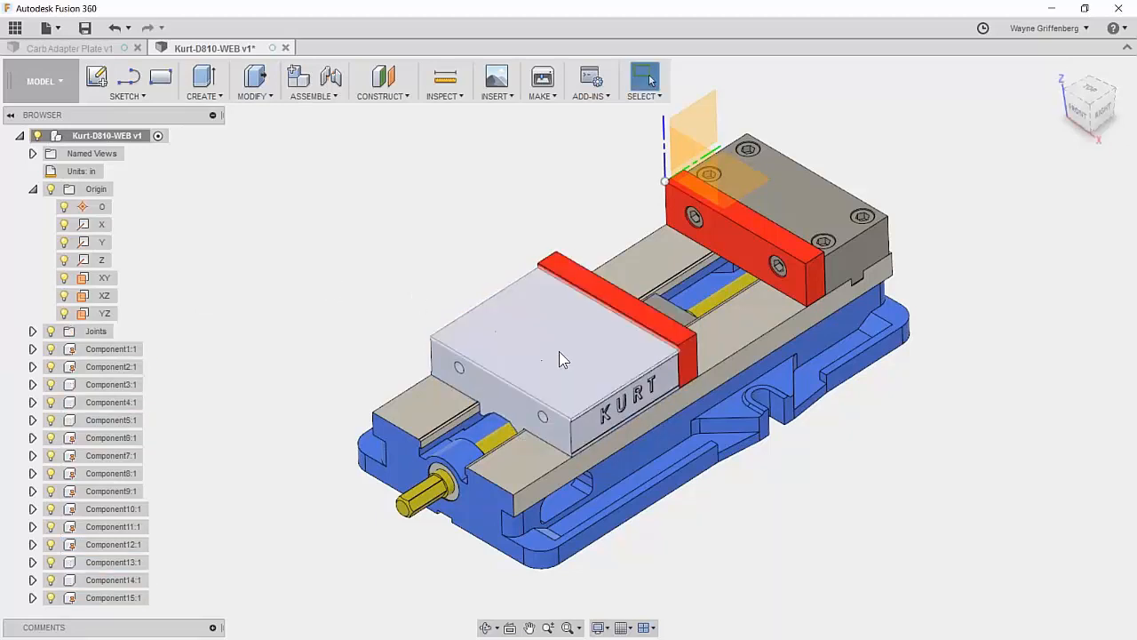
# Step: Move the rigid movable jaw group up and away from the vise base to expose its jaw plate
pyautogui.moveTo(559, 351); pyautogui.dragTo(369, 215)
pyautogui.keyDown('shift'); pyautogui.moveTo(459, 244); pyautogui.dragTo(443, 198, button='middle'); pyautogui.keyUp('shift')
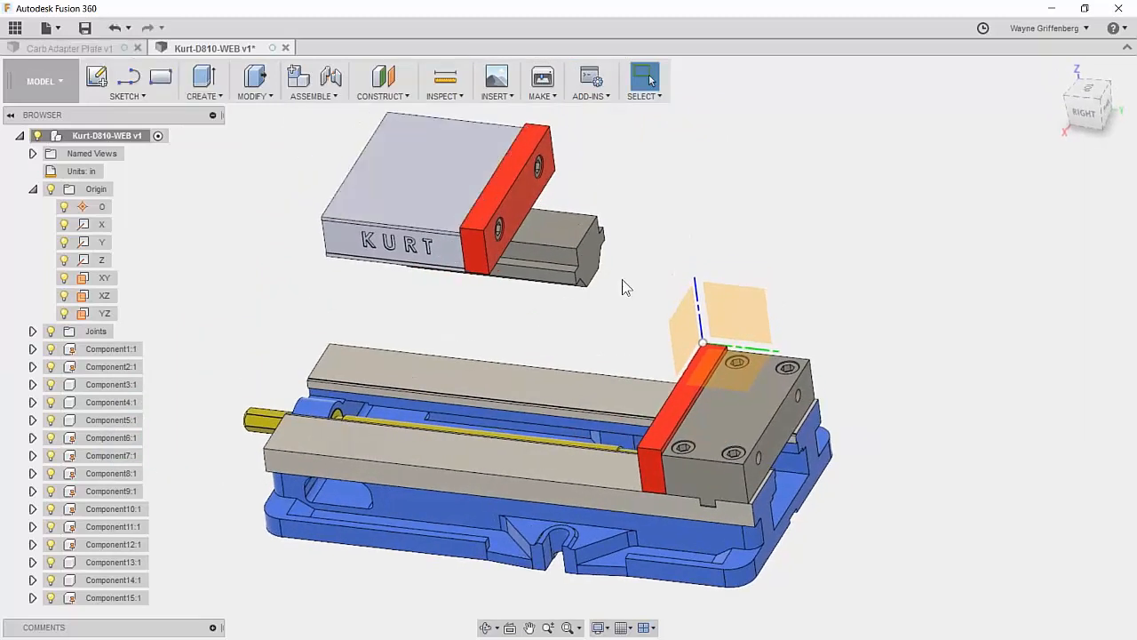
pyautogui.keyDown('shift'); pyautogui.moveTo(542, 216); pyautogui.dragTo(587, 269, button='middle'); pyautogui.keyUp('shift')
pyautogui.keyDown('shift'); pyautogui.moveTo(726, 328); pyautogui.dragTo(609, 240, button='middle'); pyautogui.keyUp('shift')
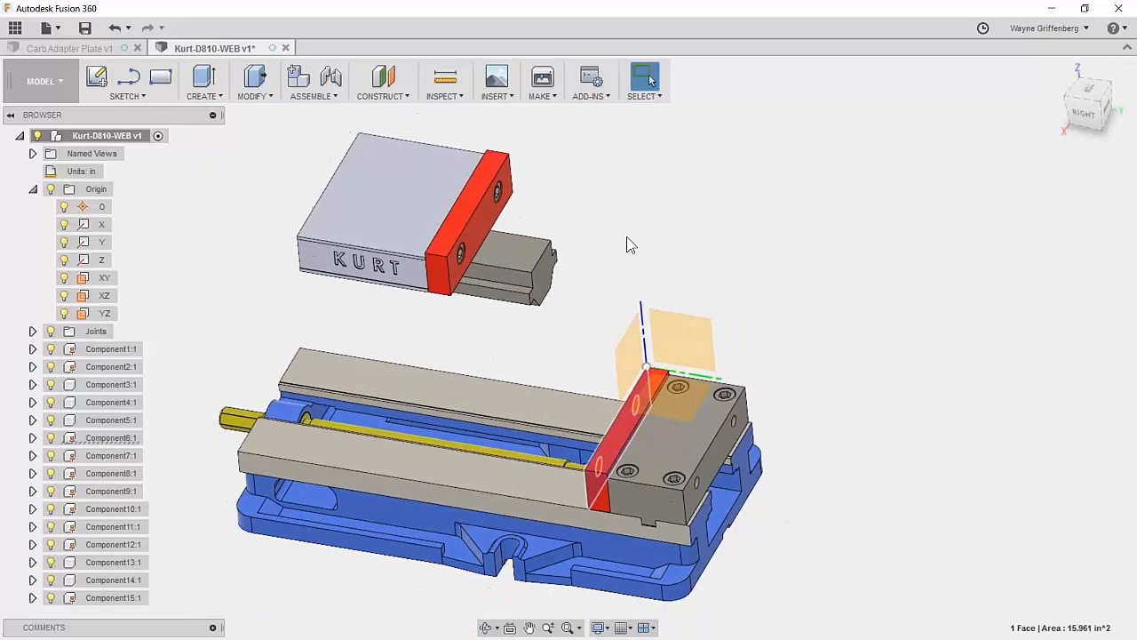
pyautogui.click(627, 240)
# Step: Join the center of the movable jaw plate's face to the fixed jaw plate's face with a Slider joint along the Z axis
pyautogui.click(325, 98)
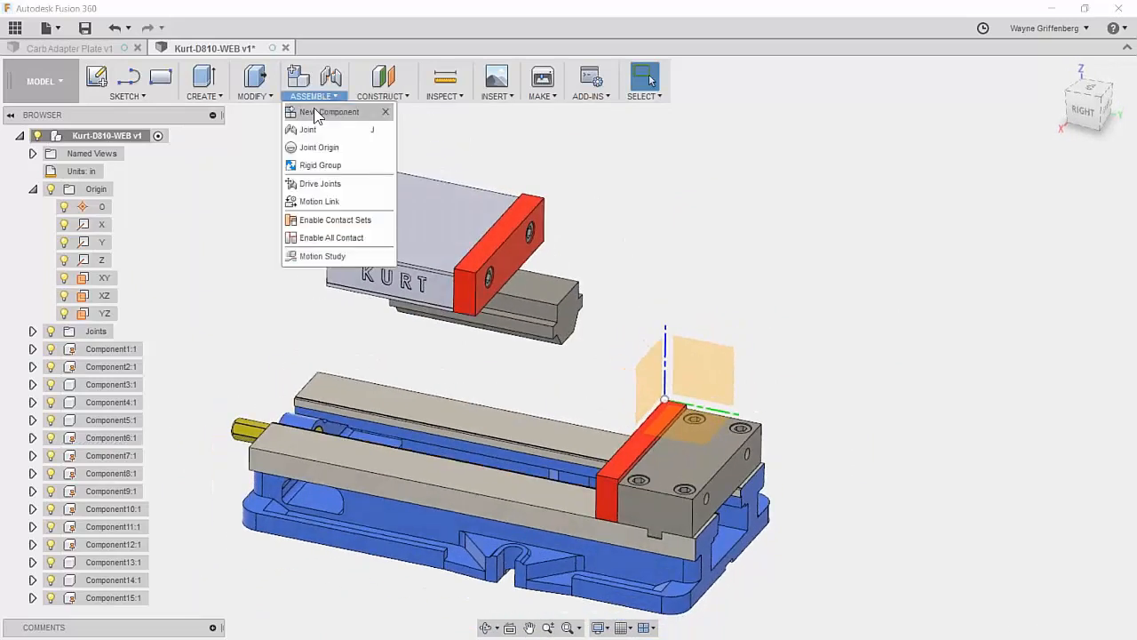
pyautogui.click(307, 130)
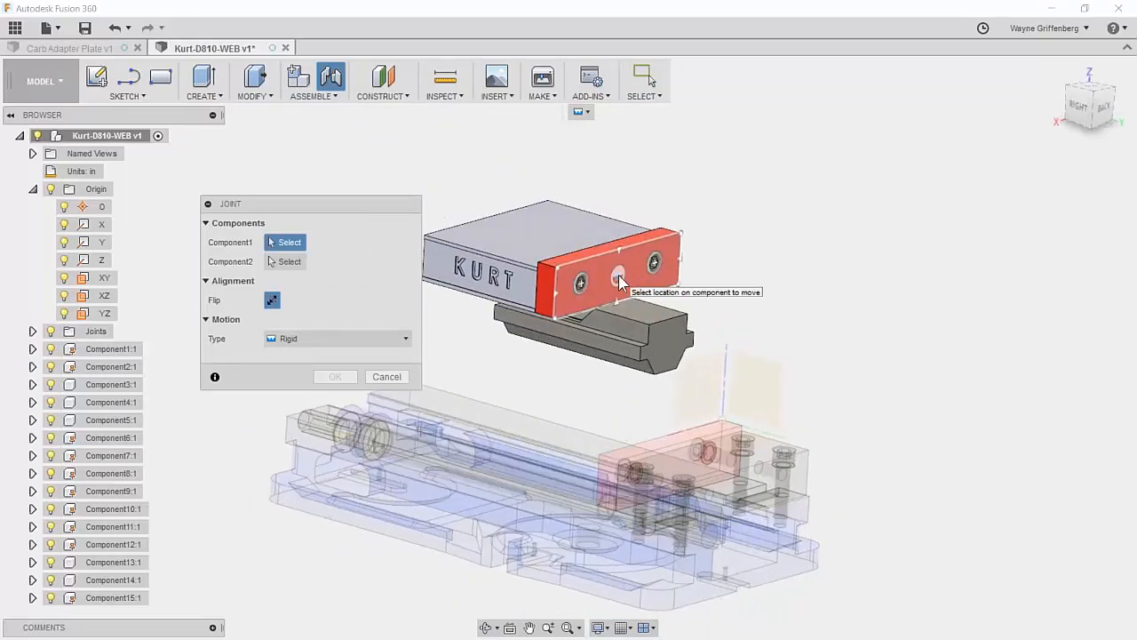
pyautogui.click(618, 275)
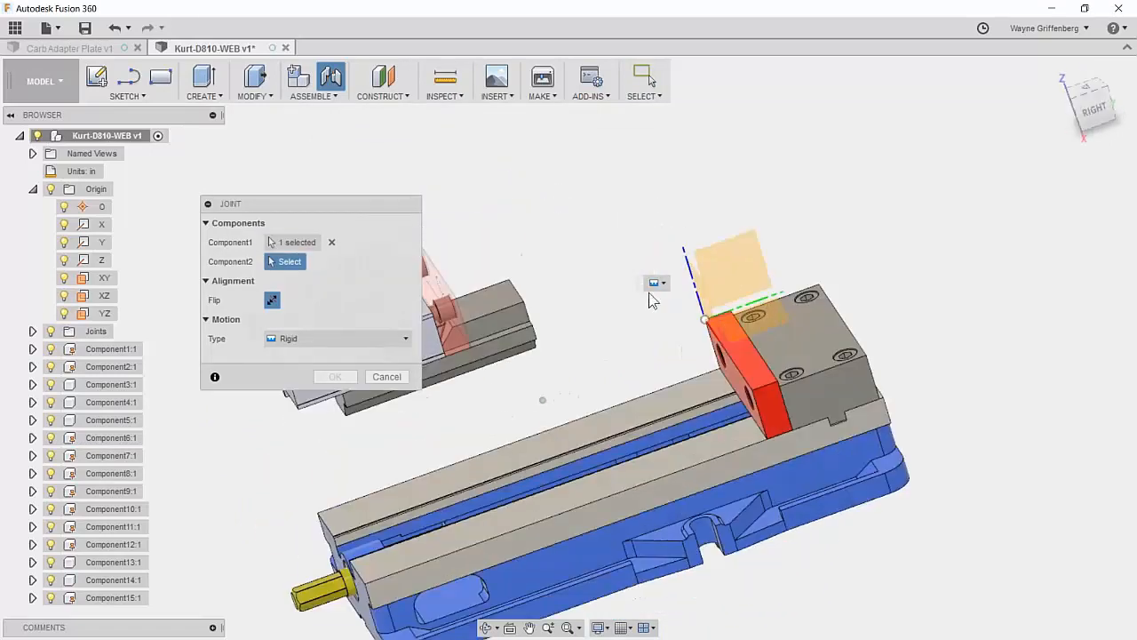
pyautogui.click(717, 351)
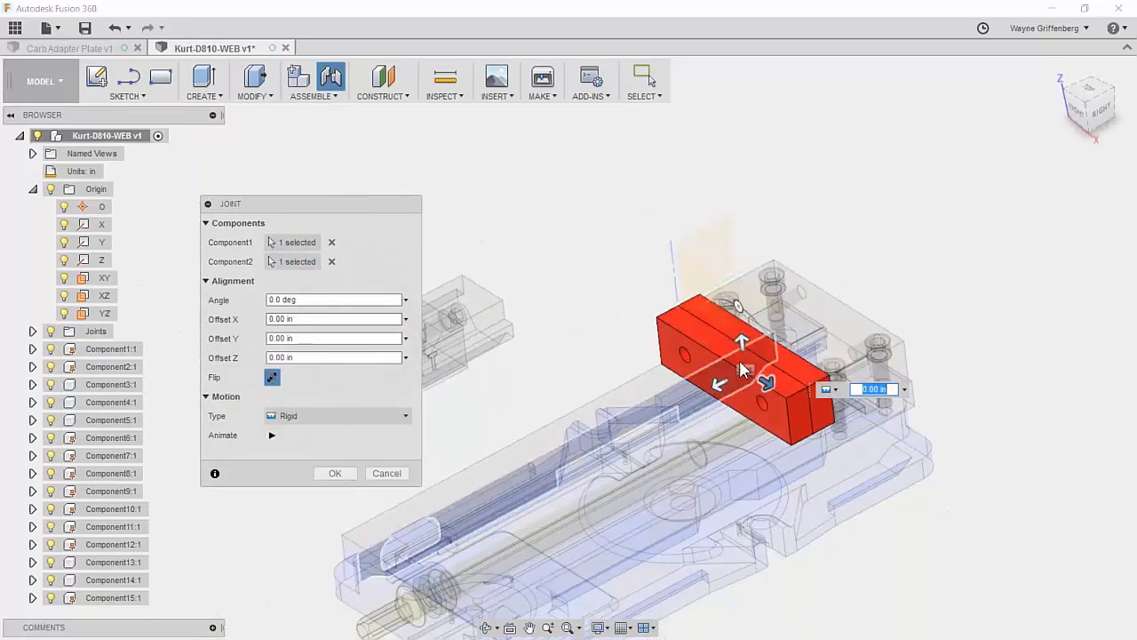
pyautogui.click(291, 417)
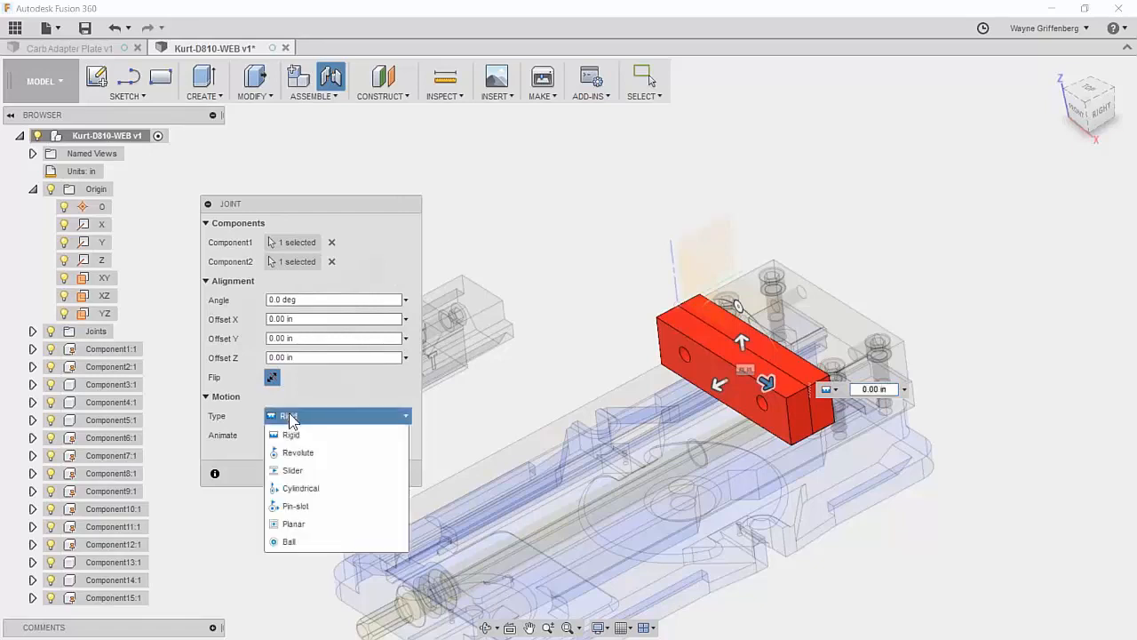
pyautogui.click(297, 470)
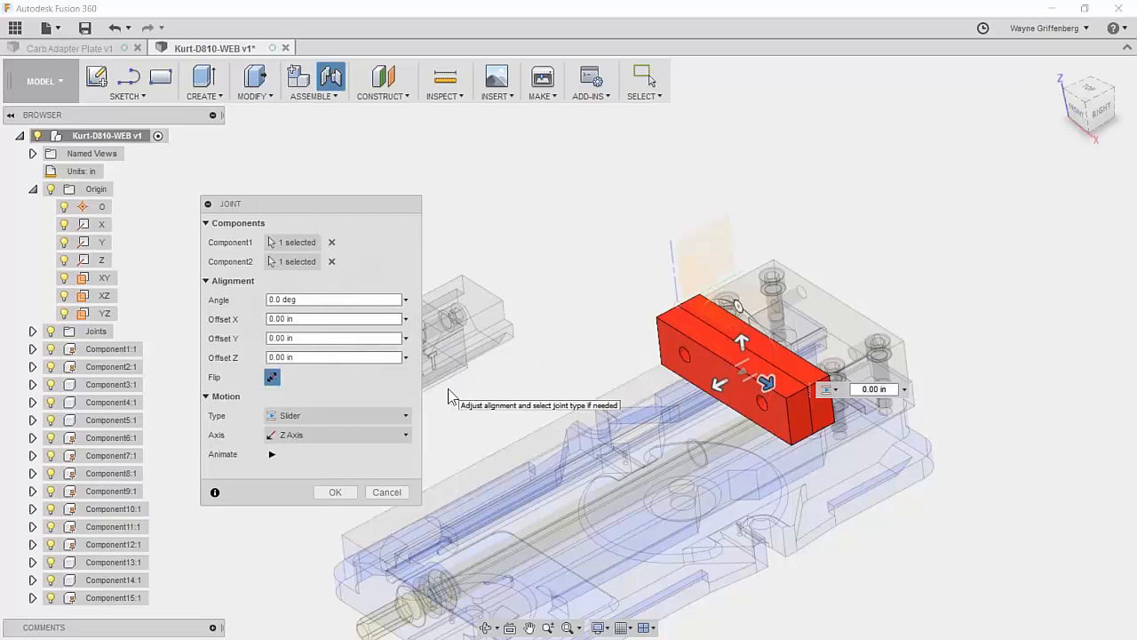
pyautogui.click(335, 492)
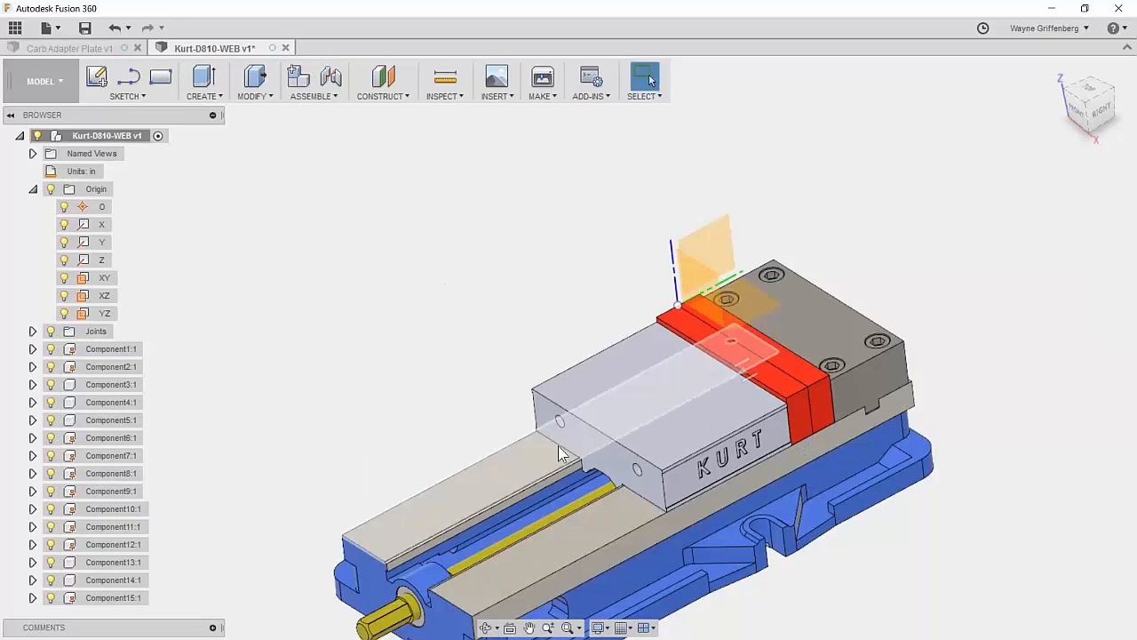
# Step: Slide the movable jaw open to about 5.5 in from the fixed jaw, then collapse the Origin folder and expand the Joints folder
pyautogui.moveTo(664, 407); pyautogui.dragTo(499, 343)
pyautogui.keyDown('shift'); pyautogui.moveTo(600, 457); pyautogui.dragTo(574, 433, button='middle'); pyautogui.keyUp('shift')
pyautogui.click(33, 190)
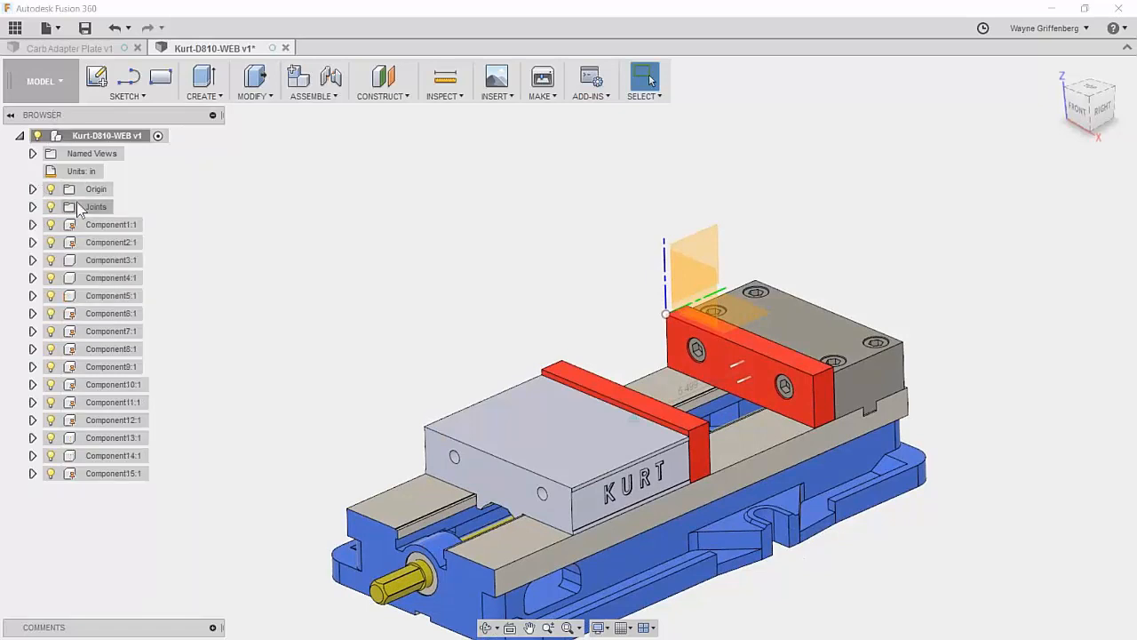
pyautogui.click(33, 206)
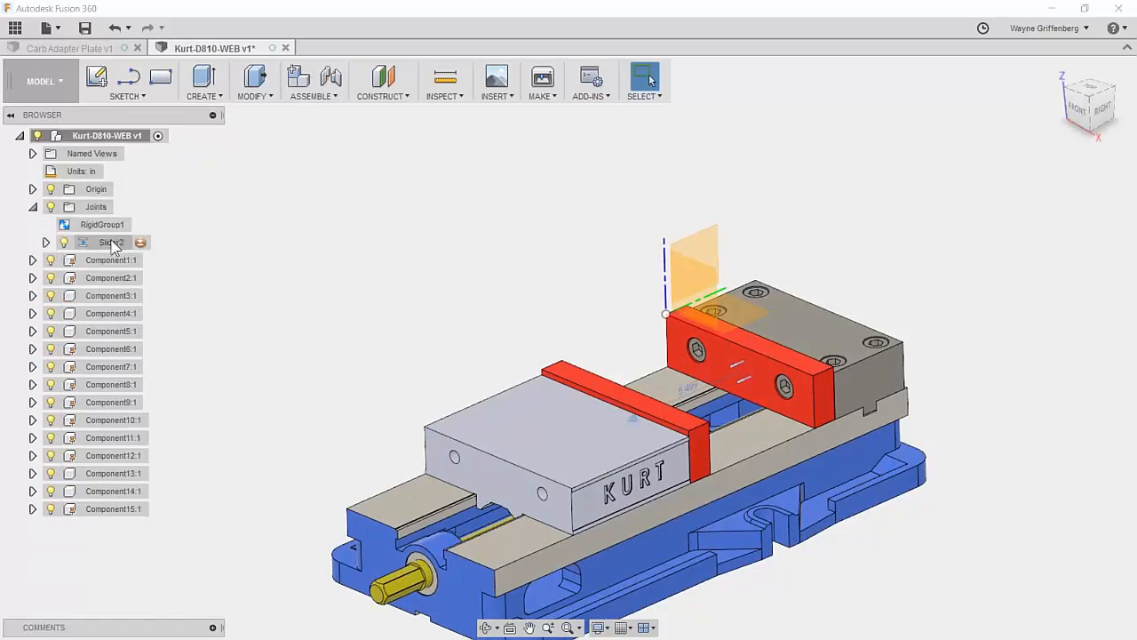
# Step: Limit the Slider2 joint's slide motion to a minimum of 0.00 in and a maximum of 8 in
pyautogui.rightClick(112, 246)
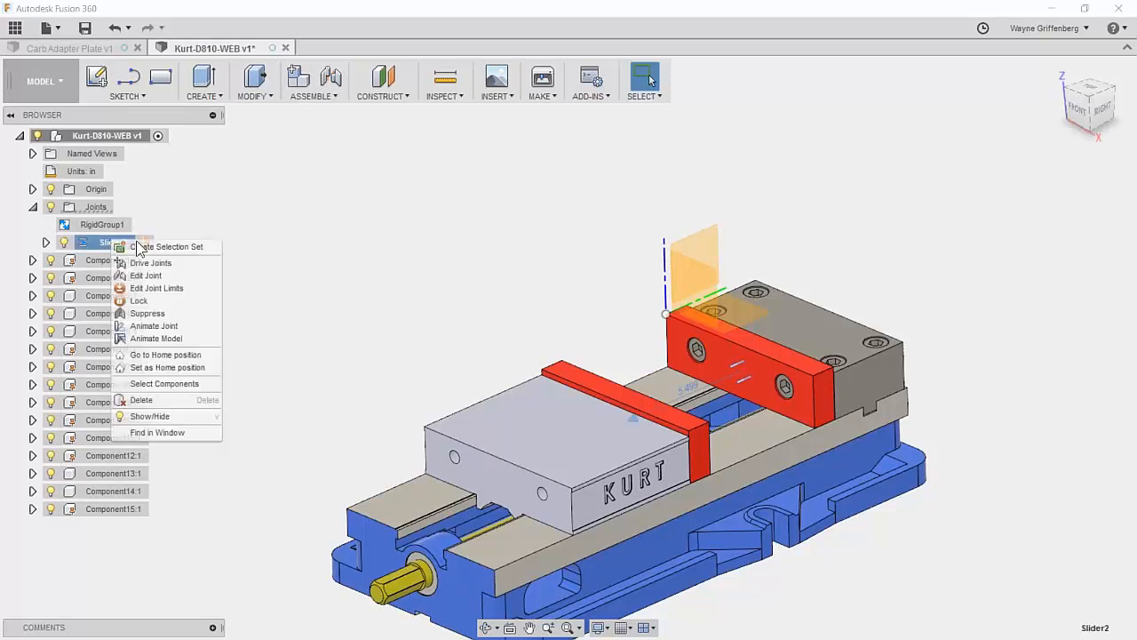
pyautogui.click(156, 287)
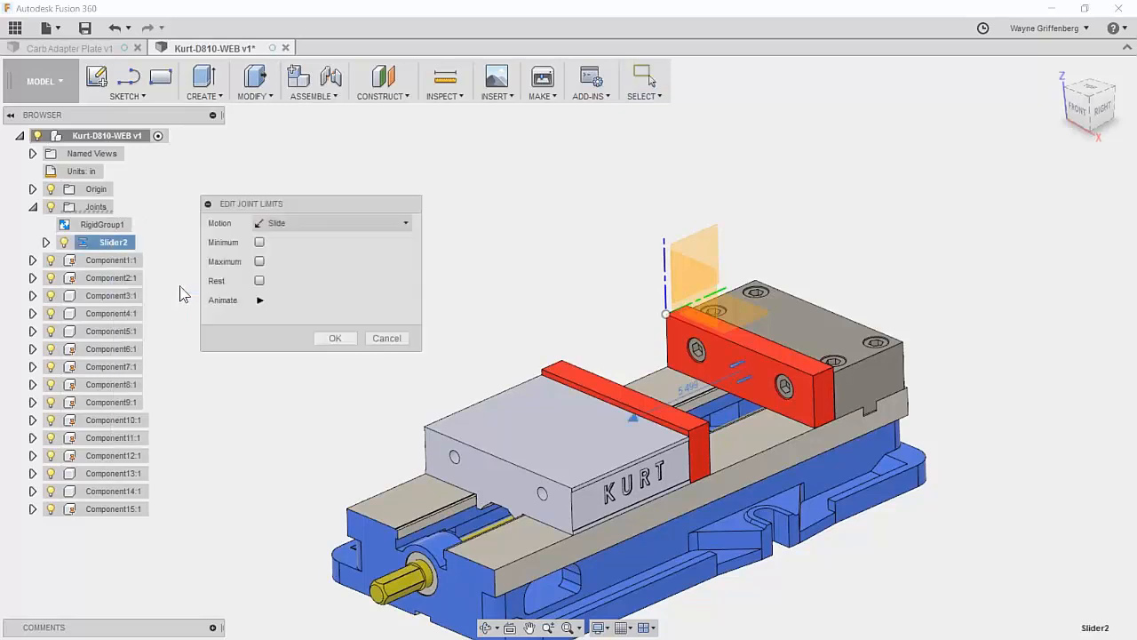
pyautogui.click(258, 243)
pyautogui.click(259, 281)
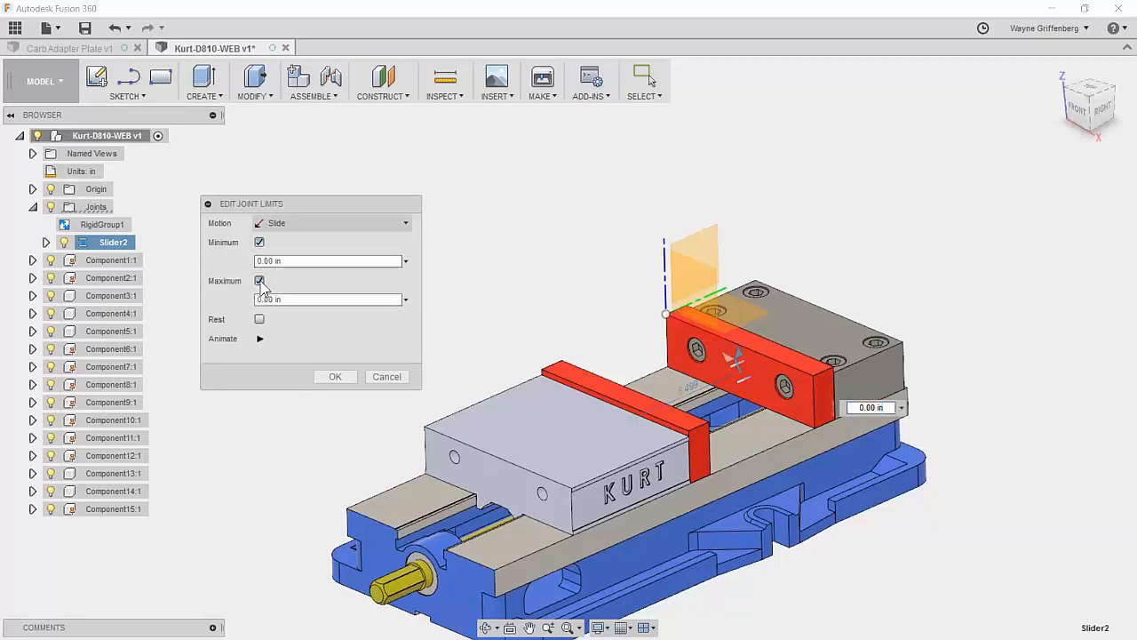
pyautogui.write('3')
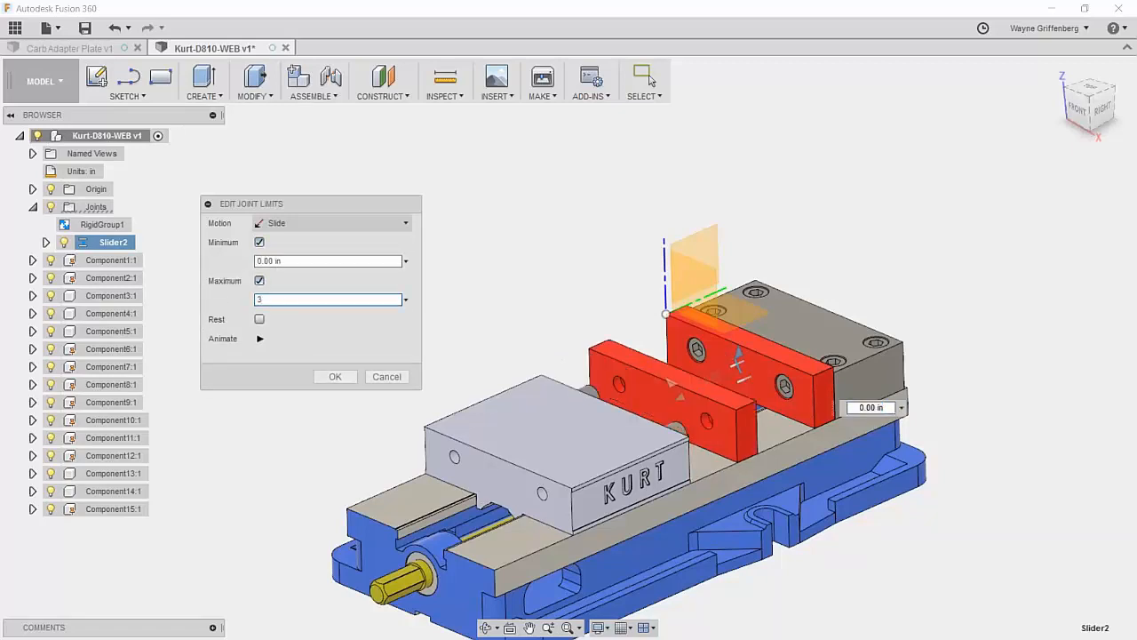
pyautogui.moveTo(269, 300); pyautogui.dragTo(246, 300)
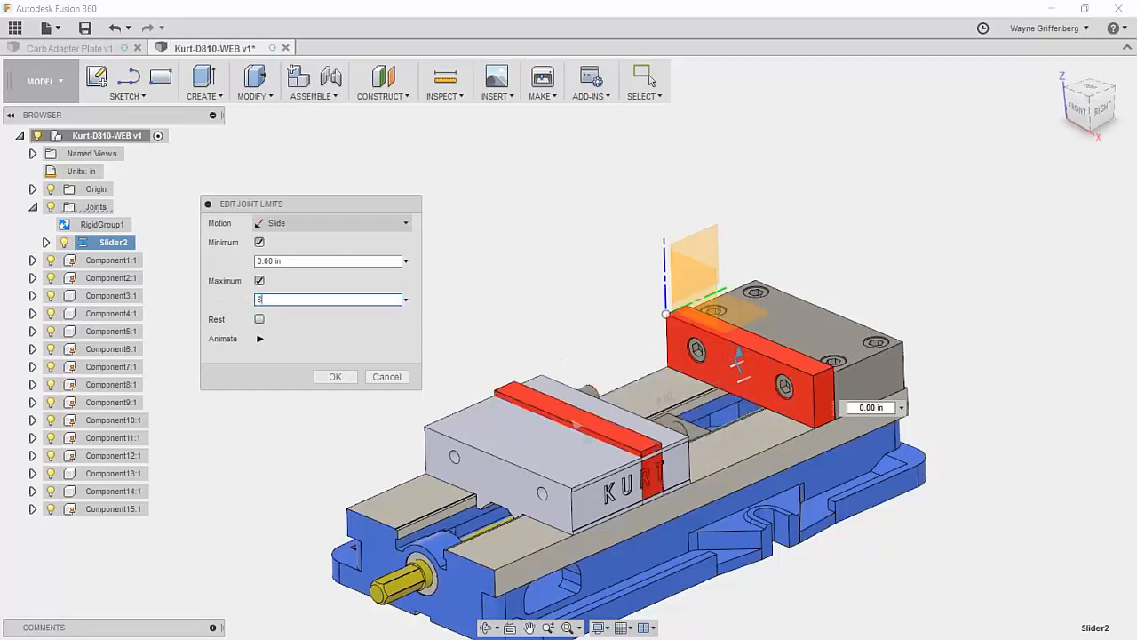
pyautogui.click(336, 377)
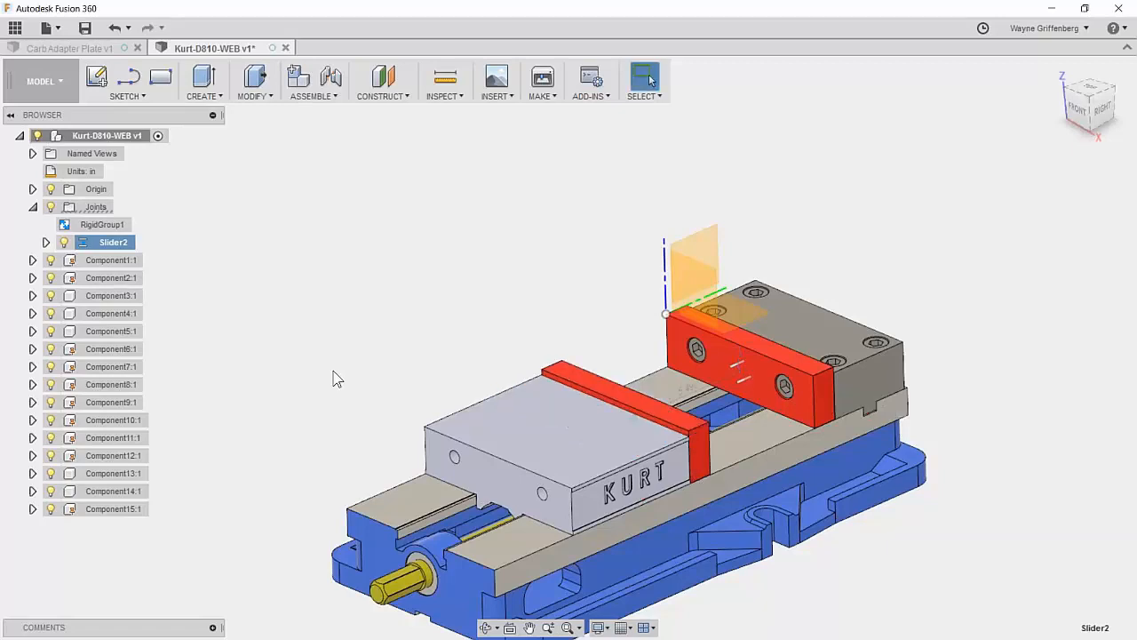
# Step: Slide the movable jaw slightly further open along the vise base and collapse the Joints folder
pyautogui.keyDown('shift'); pyautogui.moveTo(579, 400); pyautogui.dragTo(602, 429, button='middle'); pyautogui.keyUp('shift')
pyautogui.moveTo(563, 437); pyautogui.dragTo(533, 468)
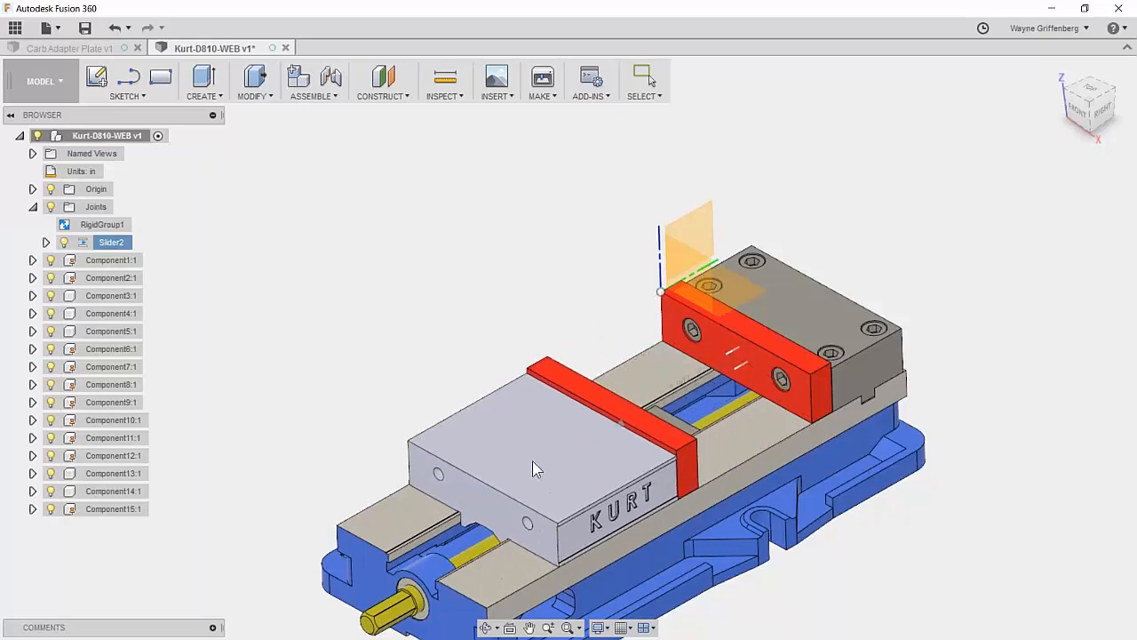
pyautogui.click(168, 329)
pyautogui.keyDown('shift'); pyautogui.moveTo(604, 422); pyautogui.dragTo(426, 325, button='middle'); pyautogui.keyUp('shift')
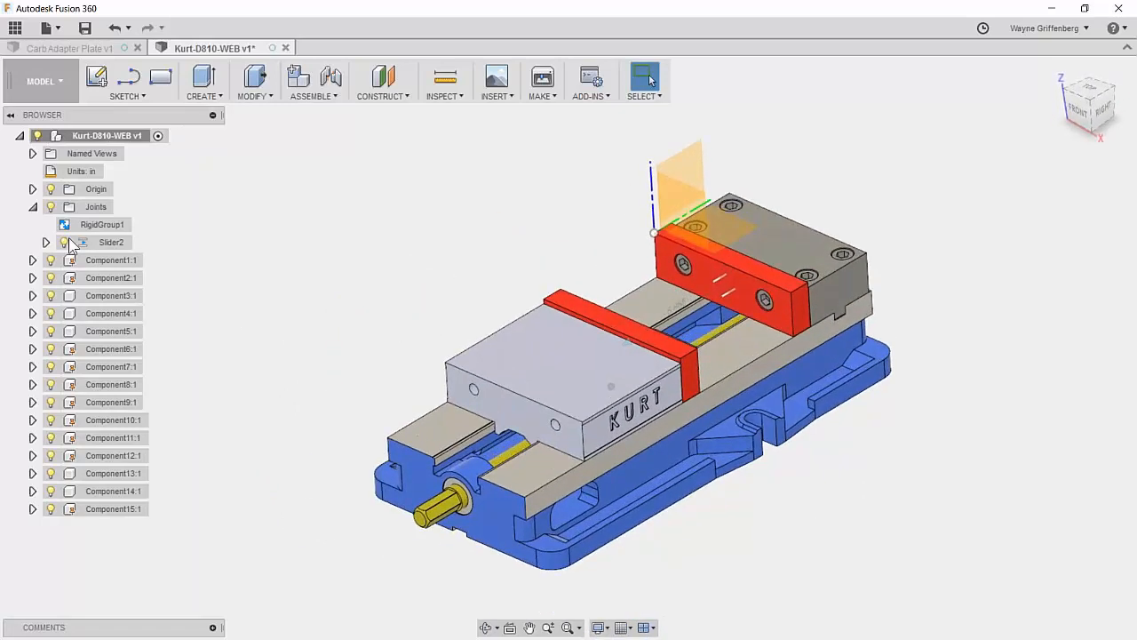
pyautogui.click(33, 207)
pyautogui.scroll(-2, 790, 402)
pyautogui.keyDown('shift'); pyautogui.moveTo(725, 422); pyautogui.dragTo(710, 424, button='middle'); pyautogui.keyUp('shift')
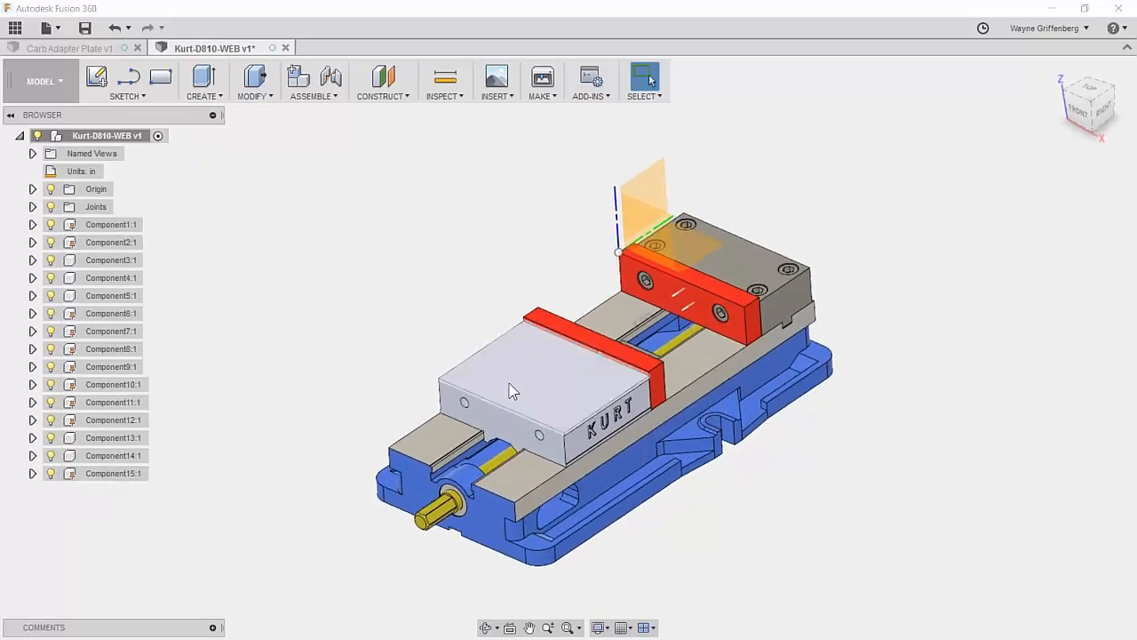
pyautogui.scroll(1, 727, 266)
pyautogui.scroll(1, 465, 304)
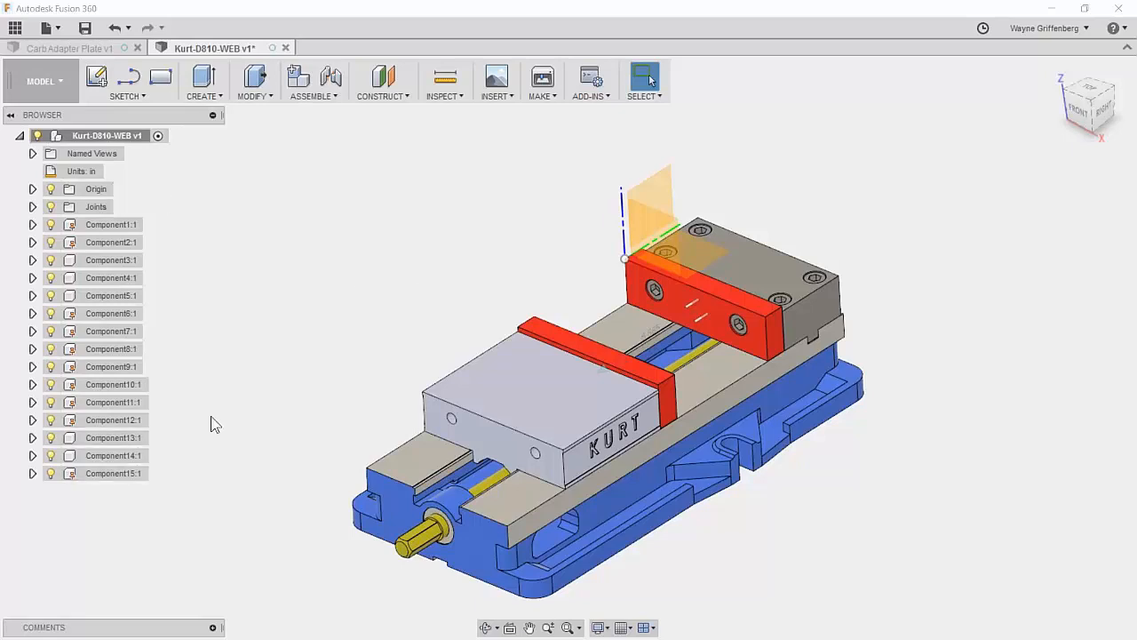
pyautogui.scroll(1, 522, 264)
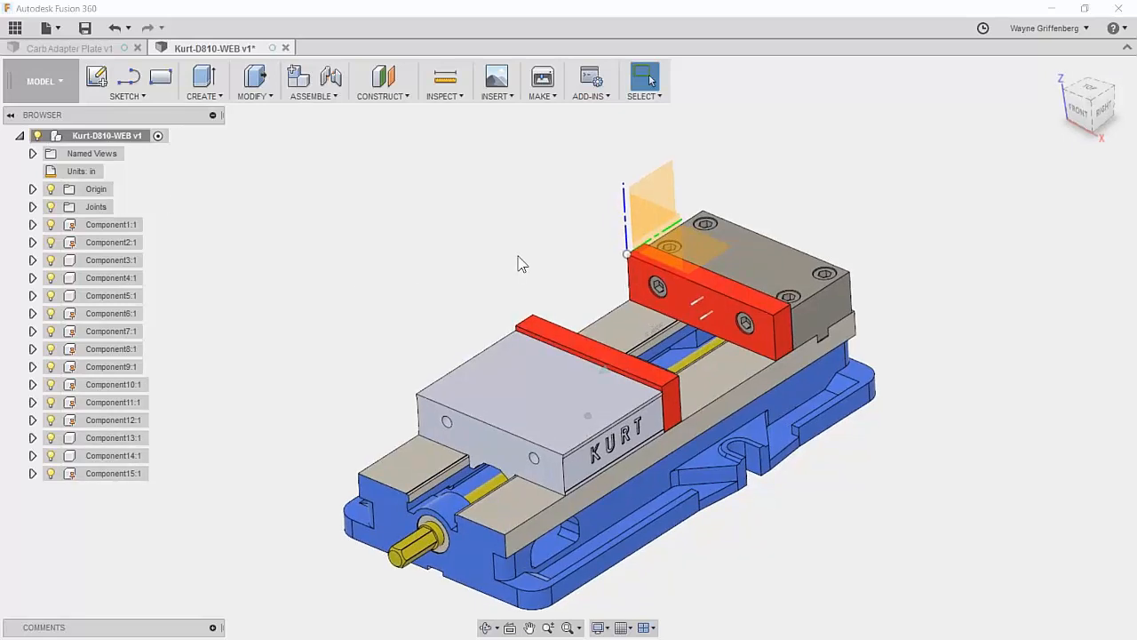
pyautogui.scroll(-1, 522, 264)
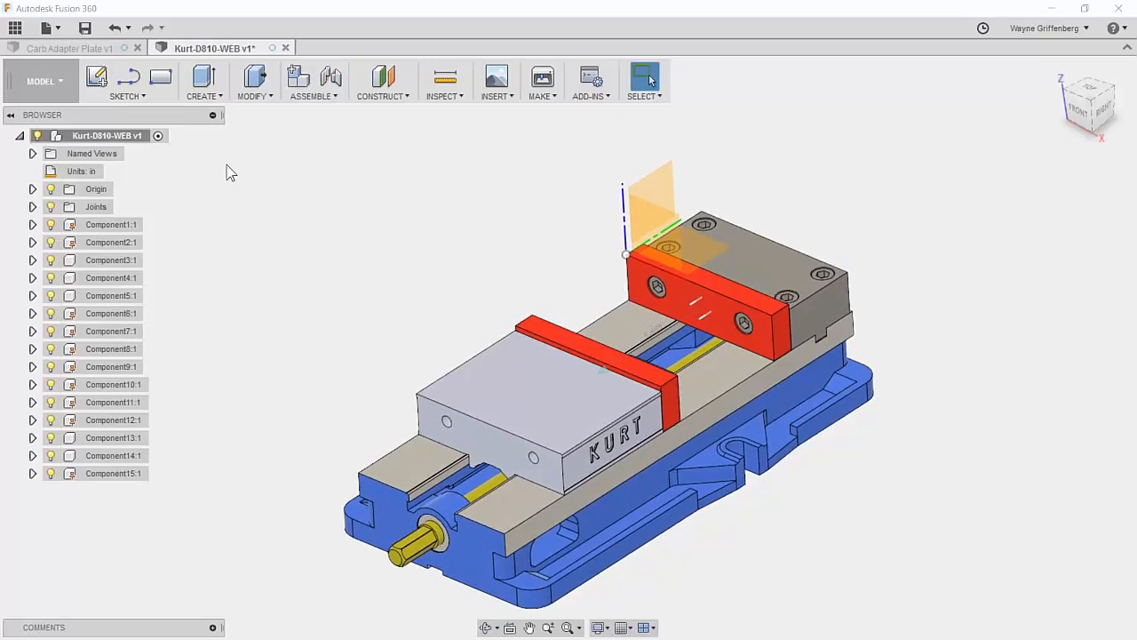
pyautogui.click(321, 96)
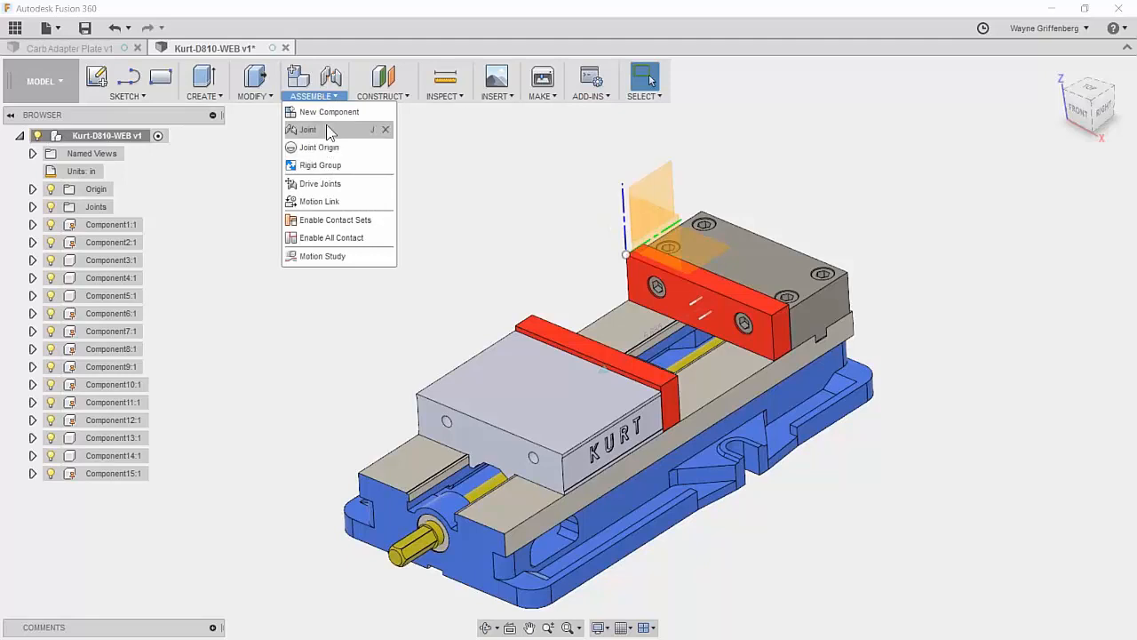
pyautogui.click(382, 96)
pyautogui.click(278, 508)
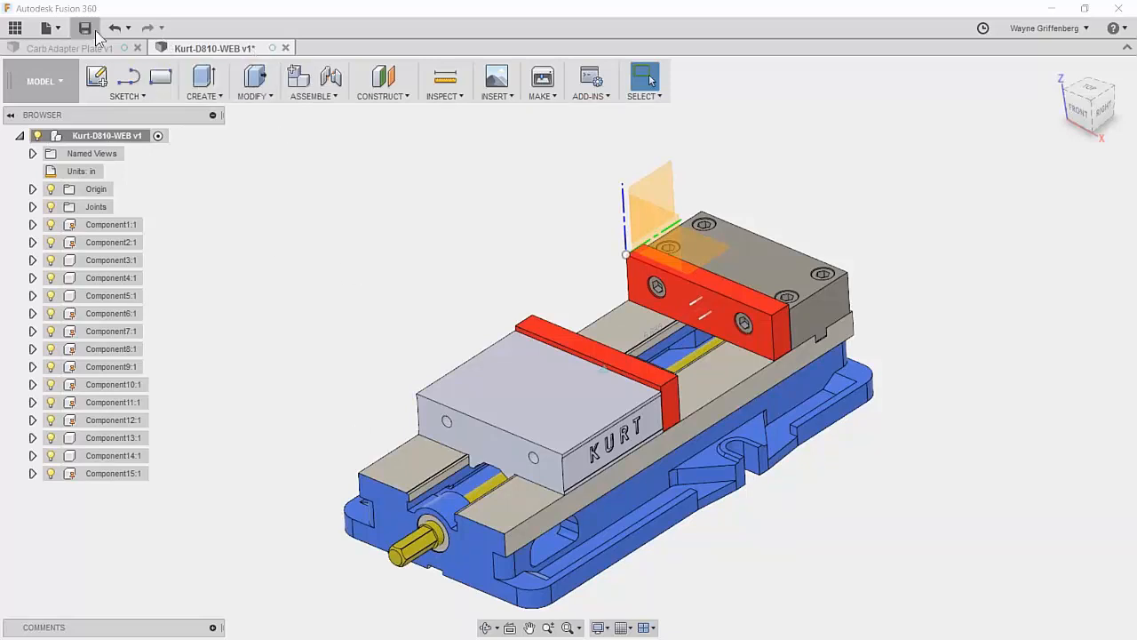
# Step: Save a copy of the vise assembly as Kurt Vise Template in Fast Track to CNC Programming, master
pyautogui.click(60, 31)
pyautogui.click(76, 148)
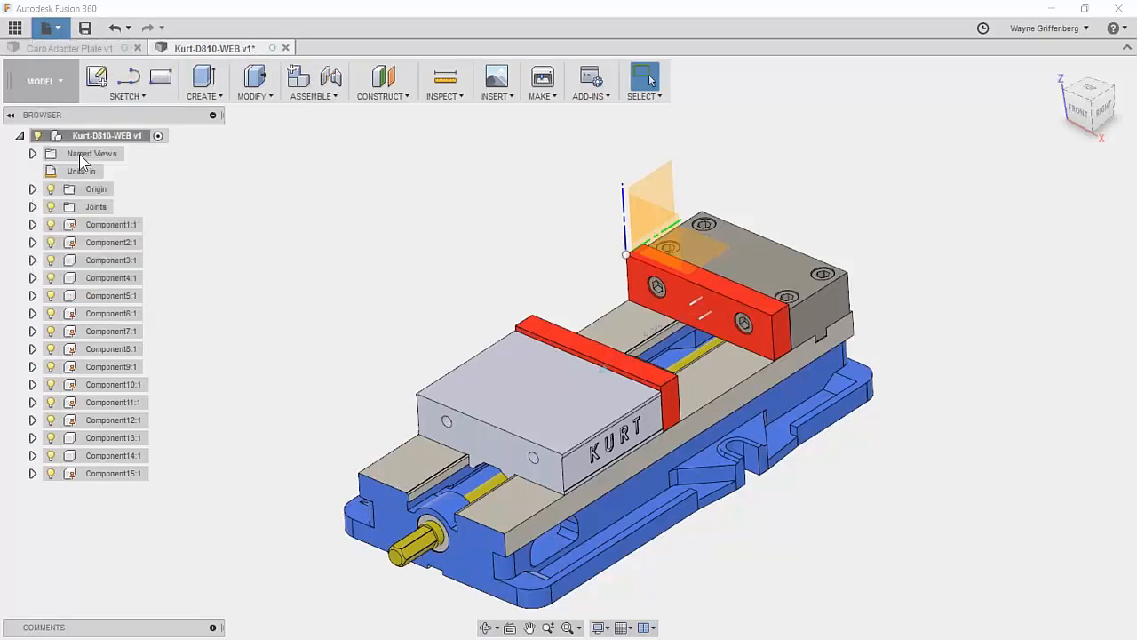
pyautogui.moveTo(425, 174); pyautogui.dragTo(343, 172)
pyautogui.press('BackSpace')
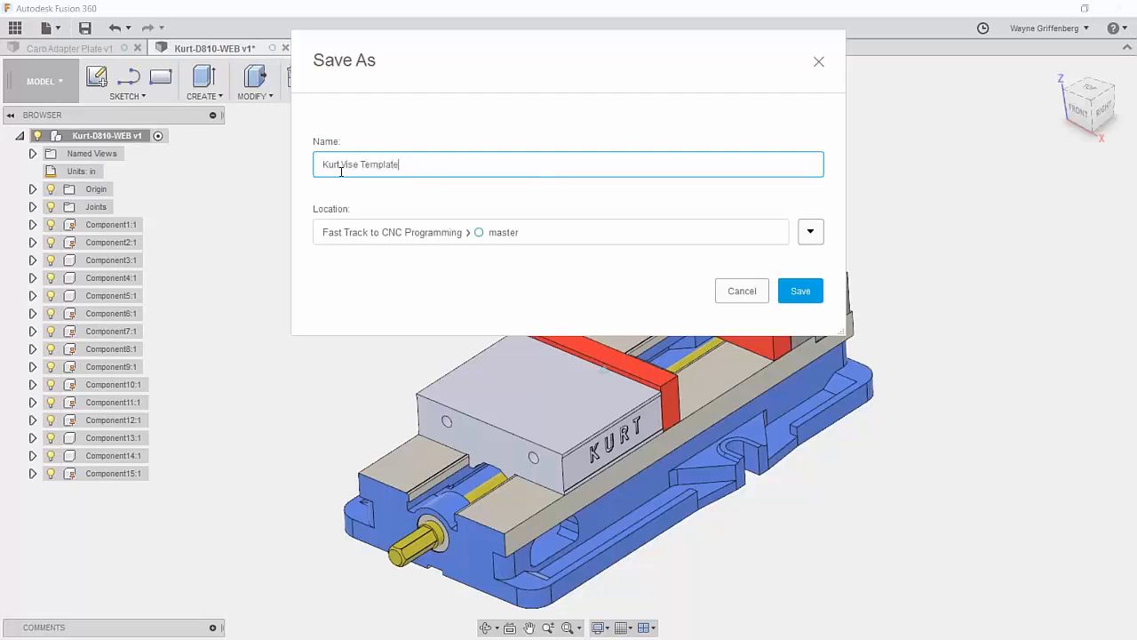
pyautogui.write('Vise Template')
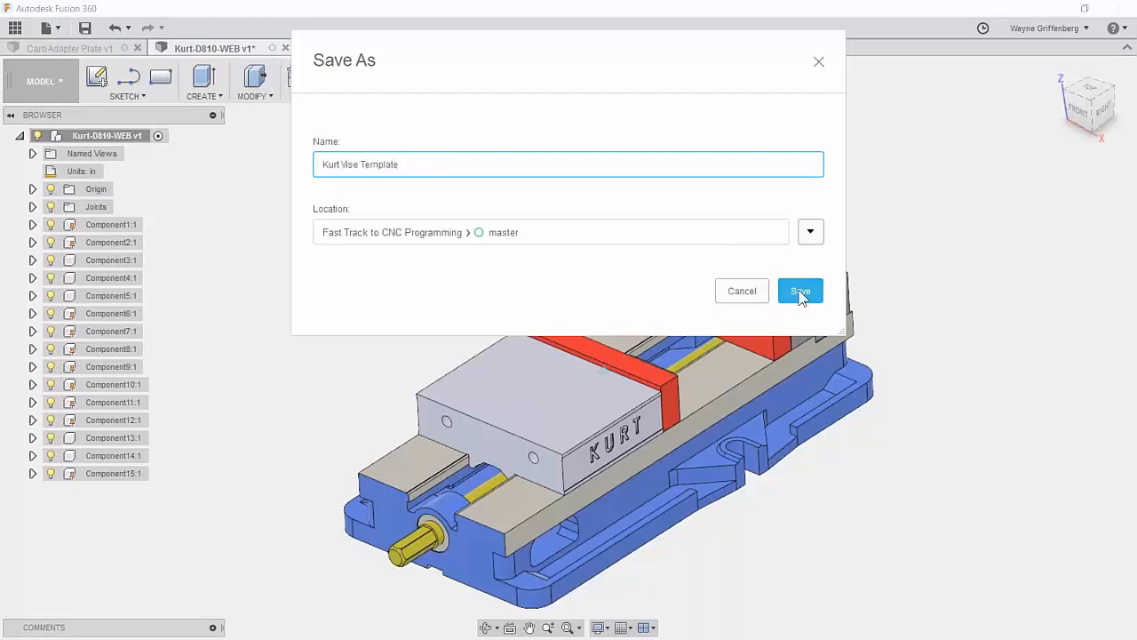
pyautogui.click(800, 291)
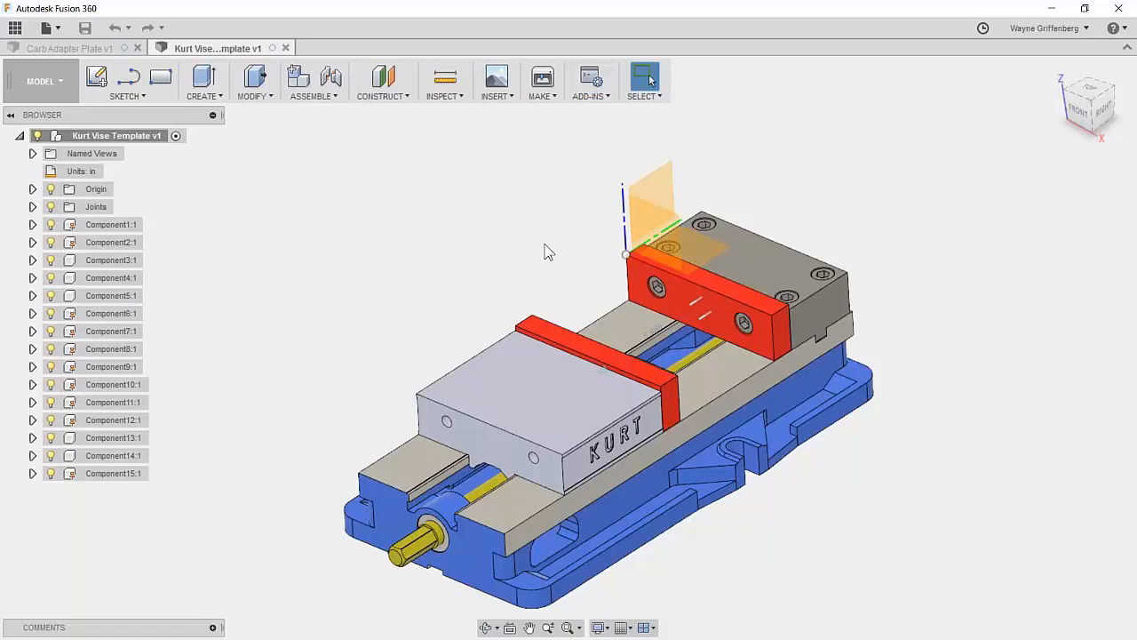
# Step: Hide the vise template's Origin geometry and switch to the Carb Adapter Plate design
pyautogui.keyDown('shift'); pyautogui.moveTo(798, 408); pyautogui.dragTo(845, 444, button='middle'); pyautogui.keyUp('shift')
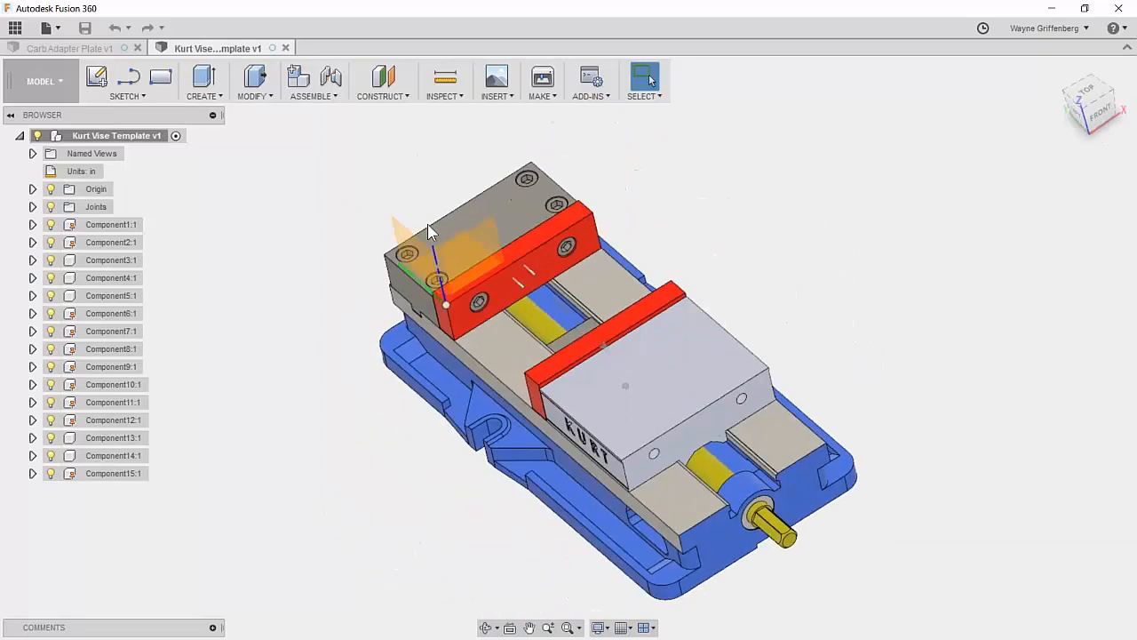
pyautogui.click(51, 189)
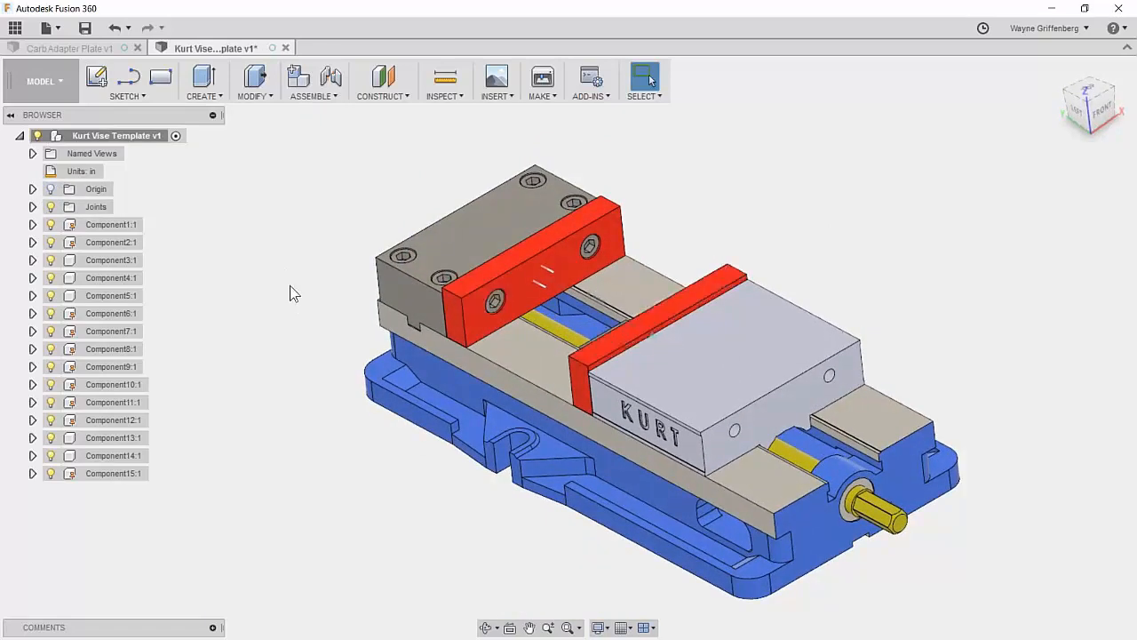
pyautogui.click(61, 47)
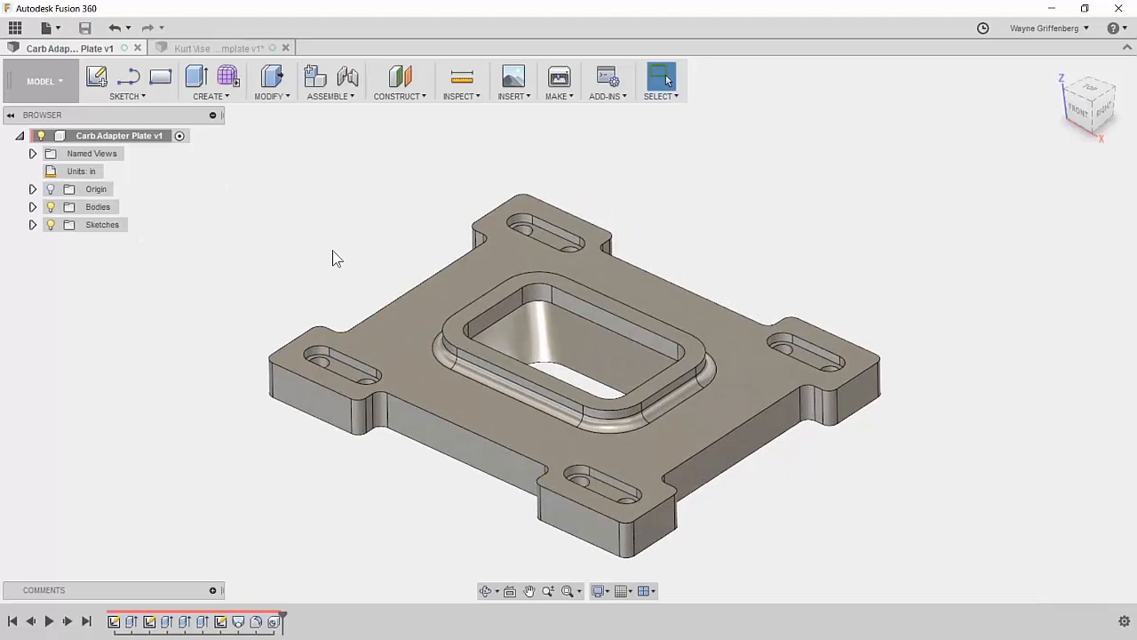
# Step: Examine the plate's Body1 and its history by rolling the timeline back to the first extrusion and forward to the end
pyautogui.click(320, 411)
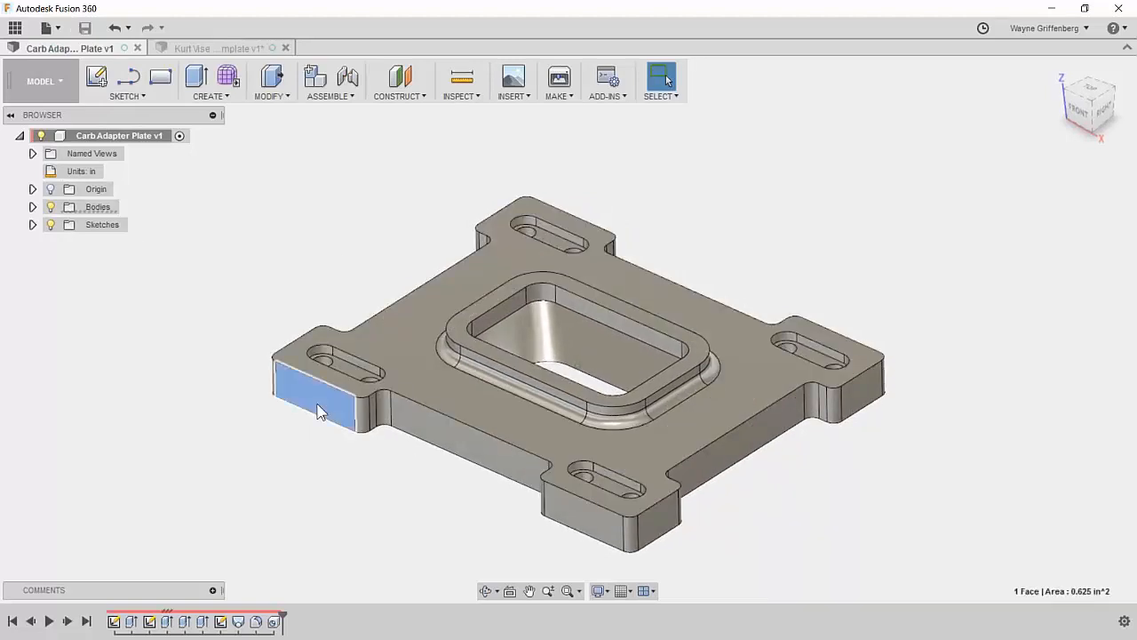
pyautogui.click(451, 486)
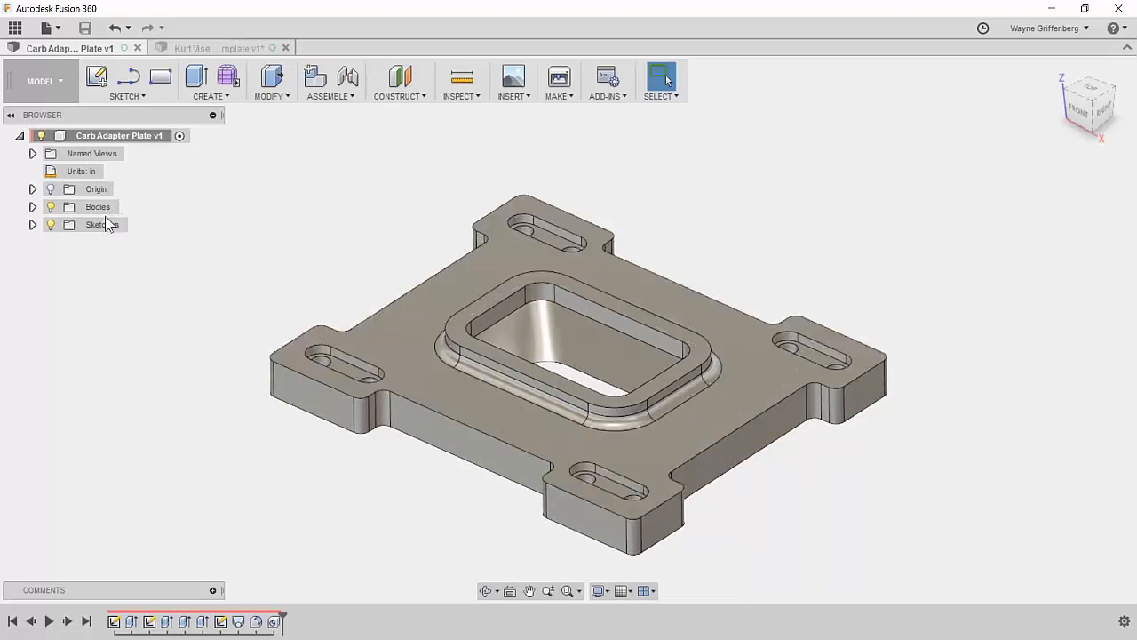
pyautogui.click(32, 208)
pyautogui.click(94, 224)
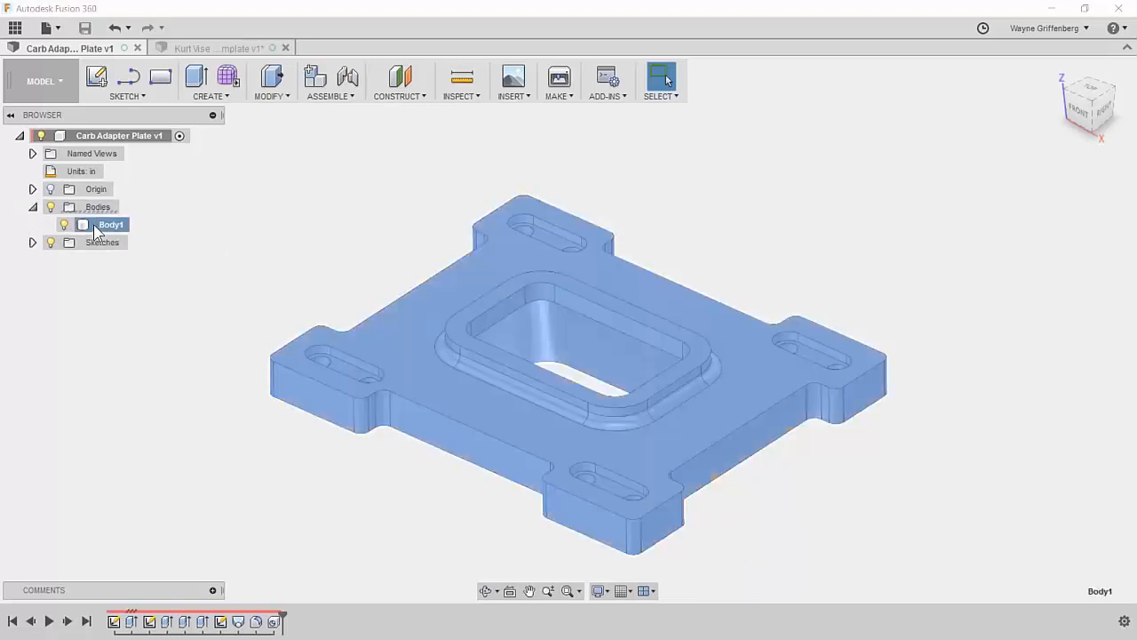
pyautogui.click(261, 256)
pyautogui.moveTo(284, 615); pyautogui.dragTo(140, 615)
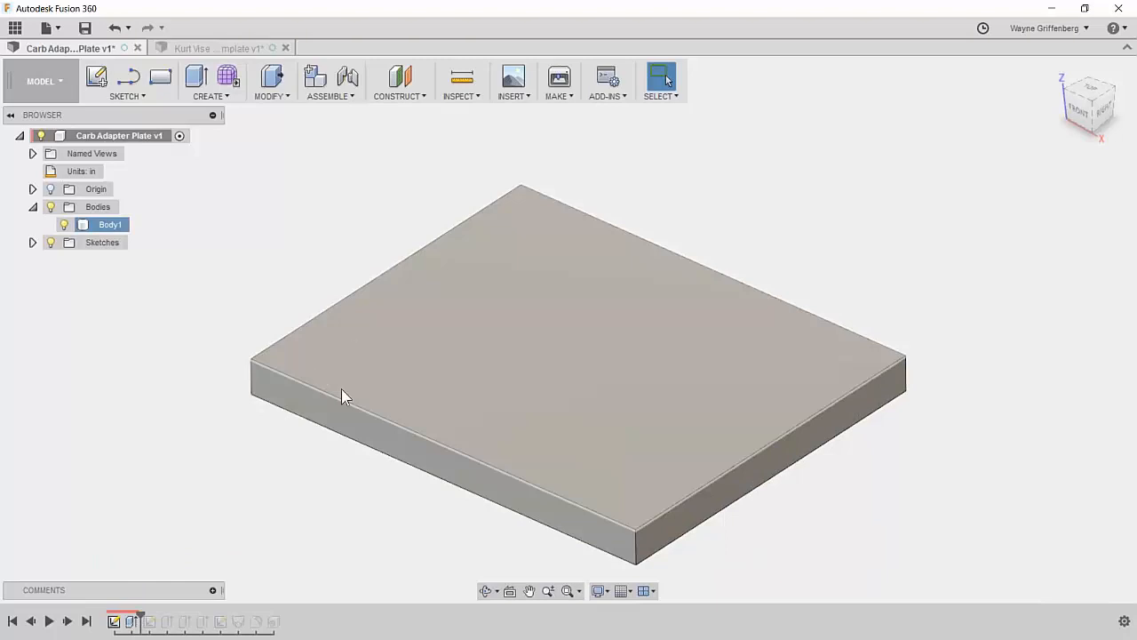
pyautogui.moveTo(140, 615); pyautogui.dragTo(280, 615)
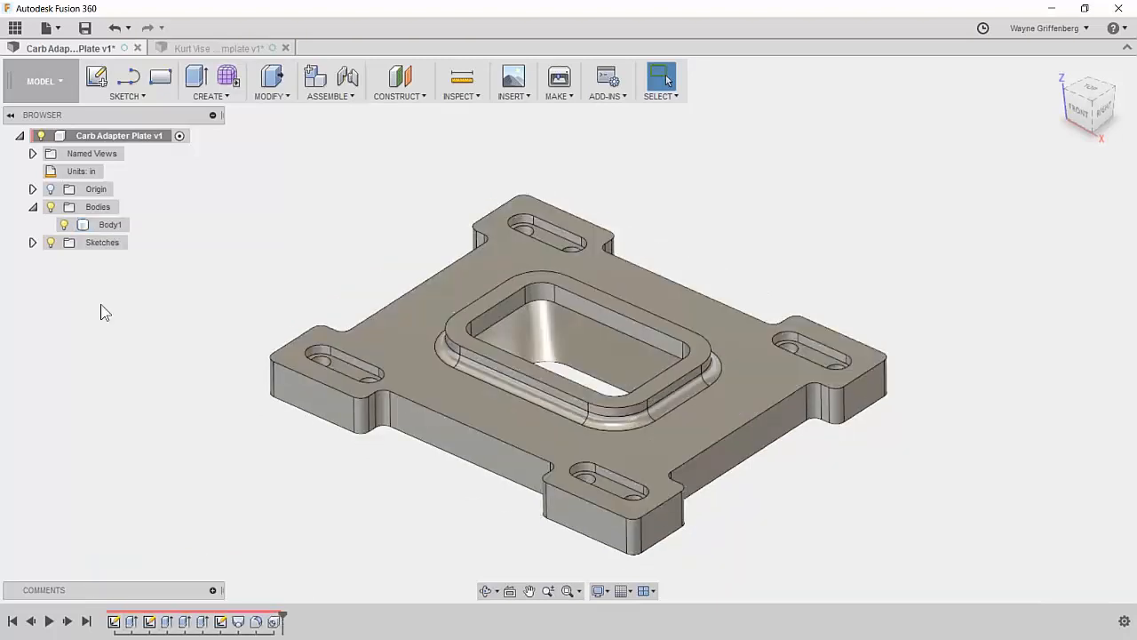
# Step: Expand the Sketches folder and show Sketch1, the plate's rectangular outline
pyautogui.click(33, 243)
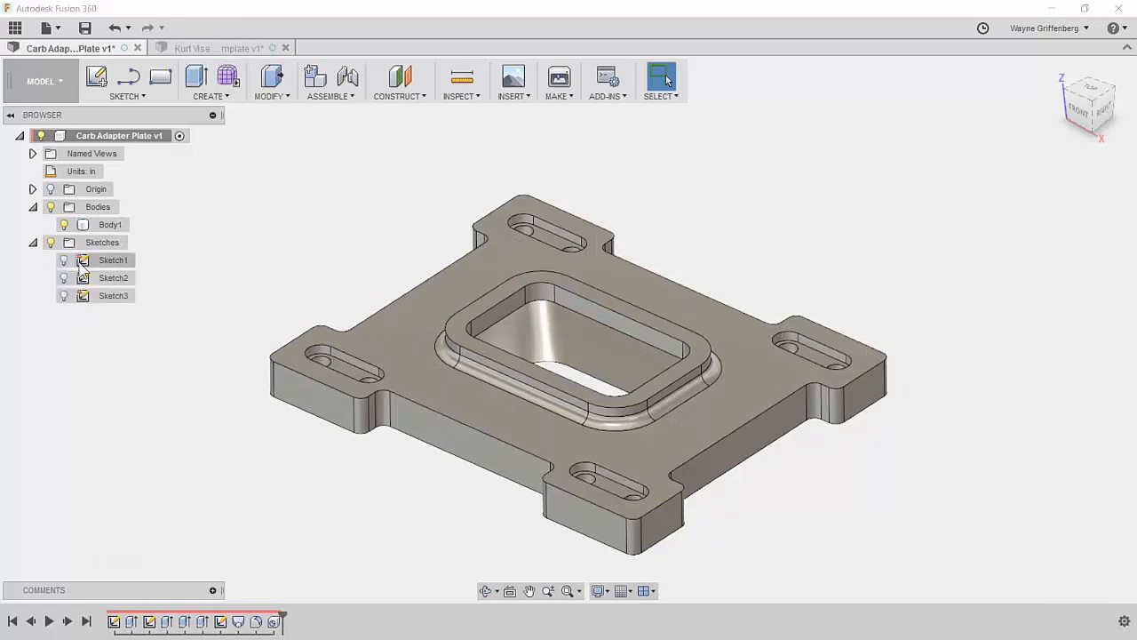
pyautogui.click(63, 261)
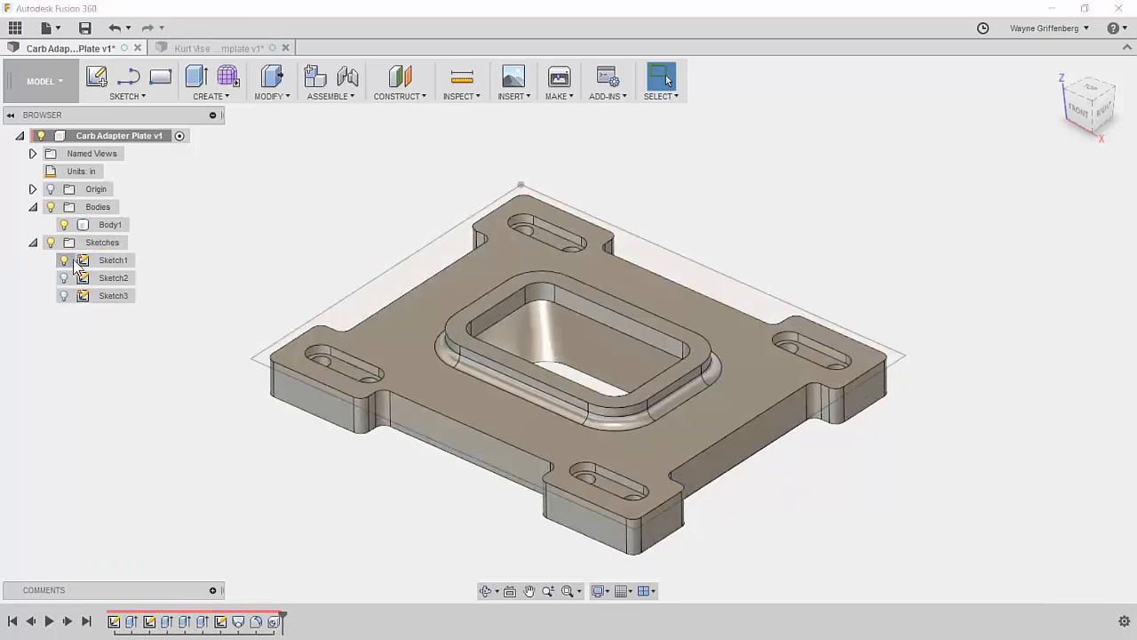
pyautogui.scroll(1, 270, 240)
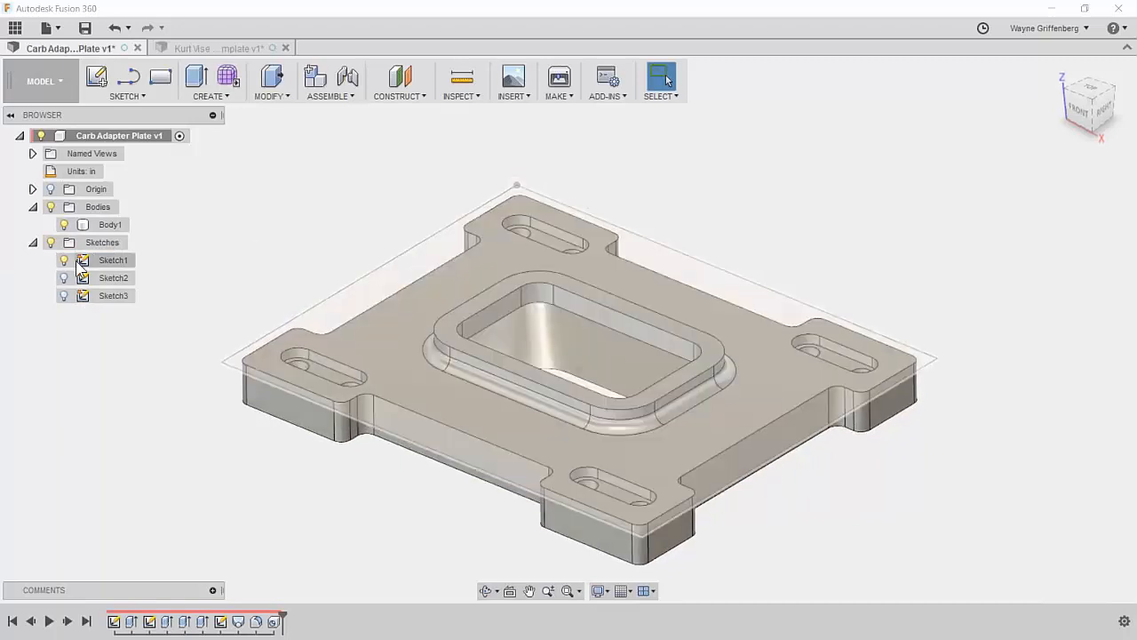
# Step: Extrude Sketch1's rectangular profile upward about 0.40 in with the operation set to New Body
pyautogui.click(376, 302)
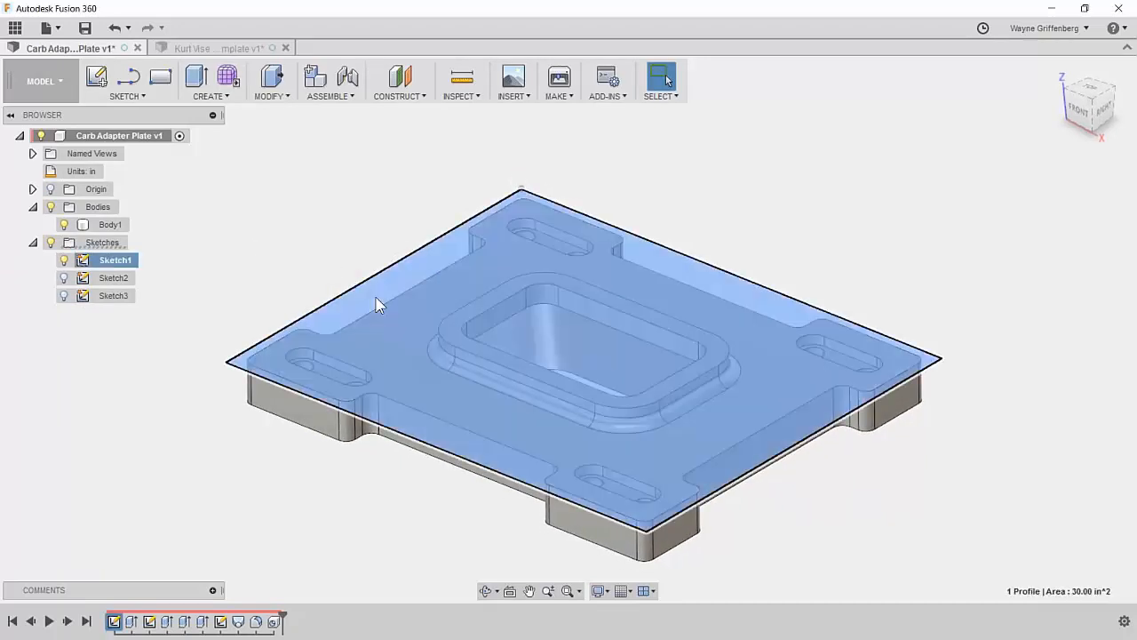
pyautogui.click(198, 78)
pyautogui.moveTo(370, 199); pyautogui.dragTo(219, 269)
pyautogui.scroll(1, 219, 268)
pyautogui.moveTo(364, 118); pyautogui.dragTo(1002, 266)
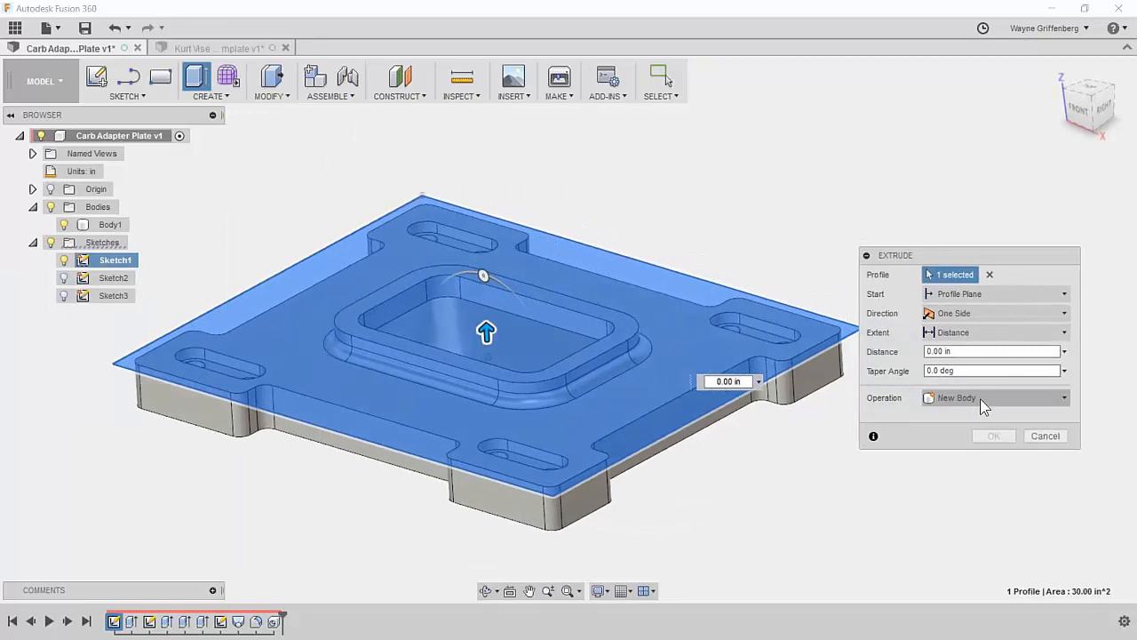
pyautogui.moveTo(467, 328); pyautogui.dragTo(469, 300)
pyautogui.click(972, 398)
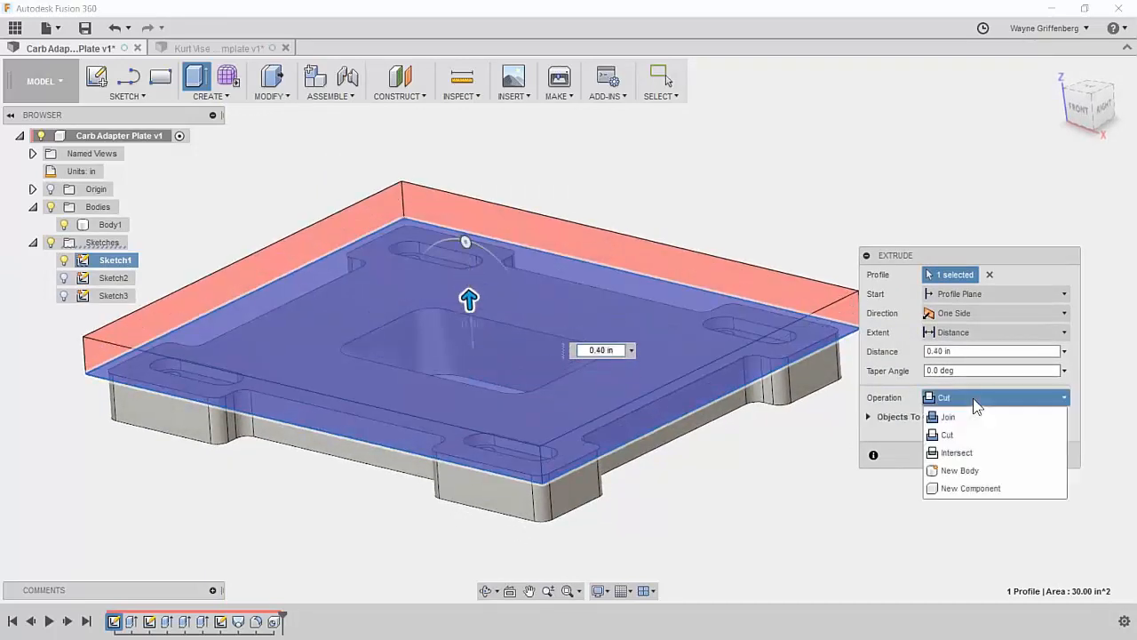
pyautogui.click(976, 470)
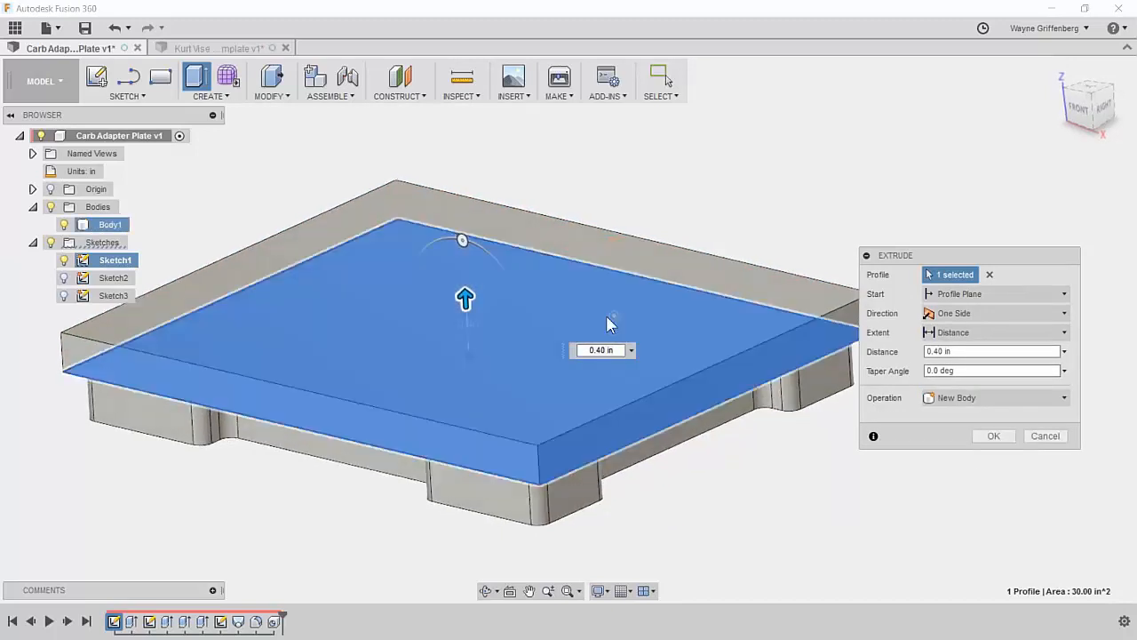
# Step: Set the extrusion distance of Sketch1's rectangular profile to 0.30 in
pyautogui.moveTo(617, 350); pyautogui.dragTo(583, 350)
pyautogui.press('BackSpace')
pyautogui.write('3')
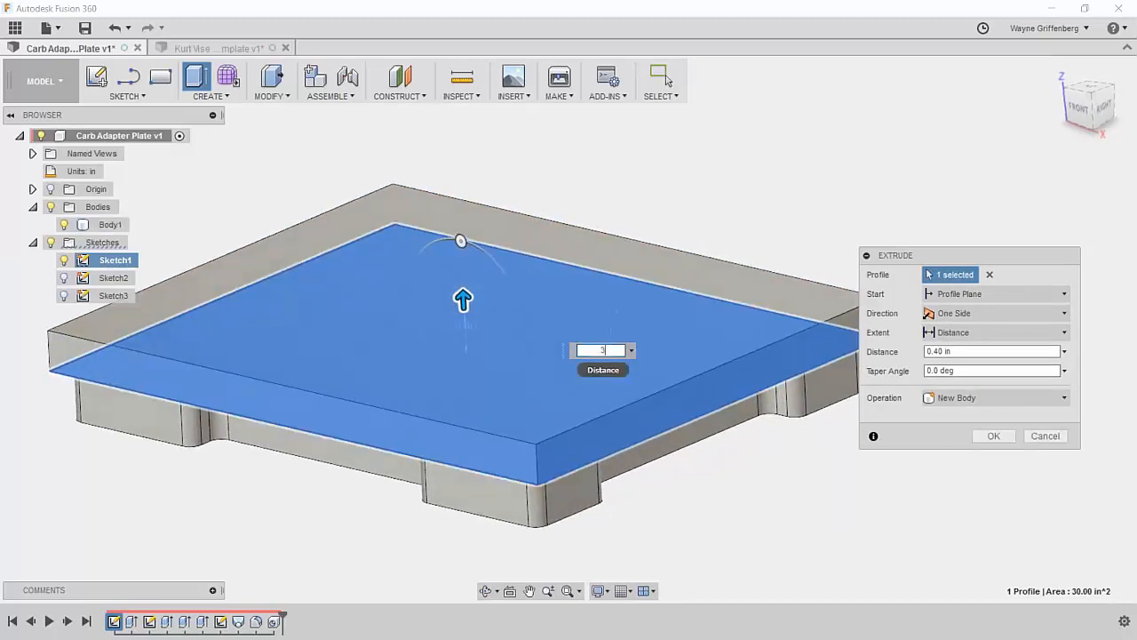
pyautogui.write('0')
# Step: Make the extrusion two-sided with a second-side distance of 0.70 in, and create the new body
pyautogui.keyDown('shift'); pyautogui.moveTo(652, 290); pyautogui.dragTo(525, 265, button='middle'); pyautogui.keyUp('shift')
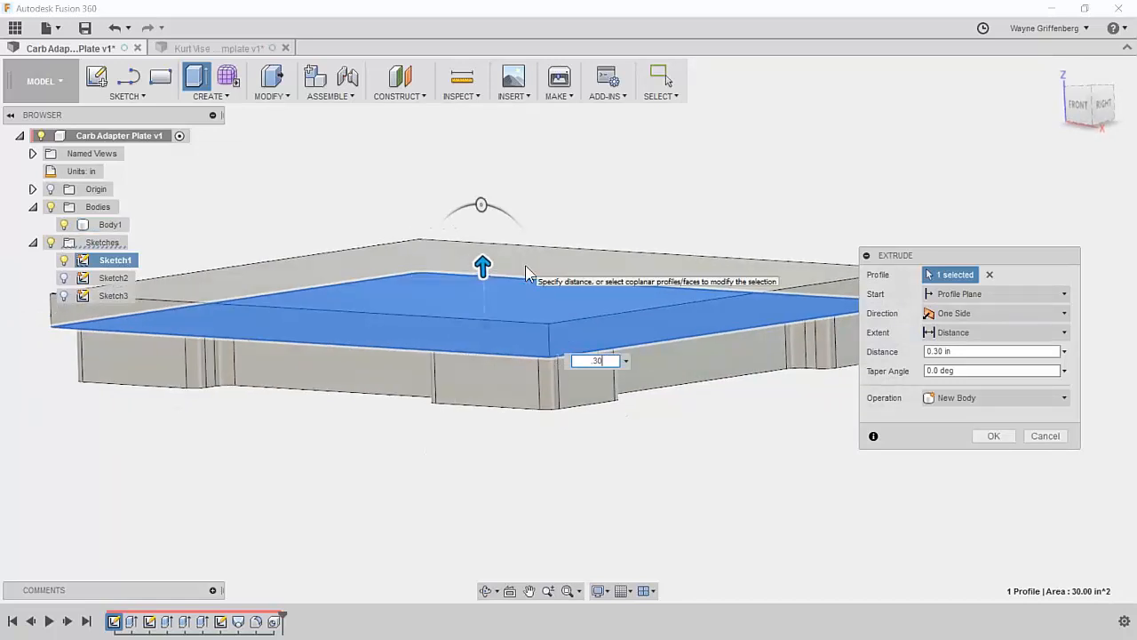
pyautogui.click(982, 314)
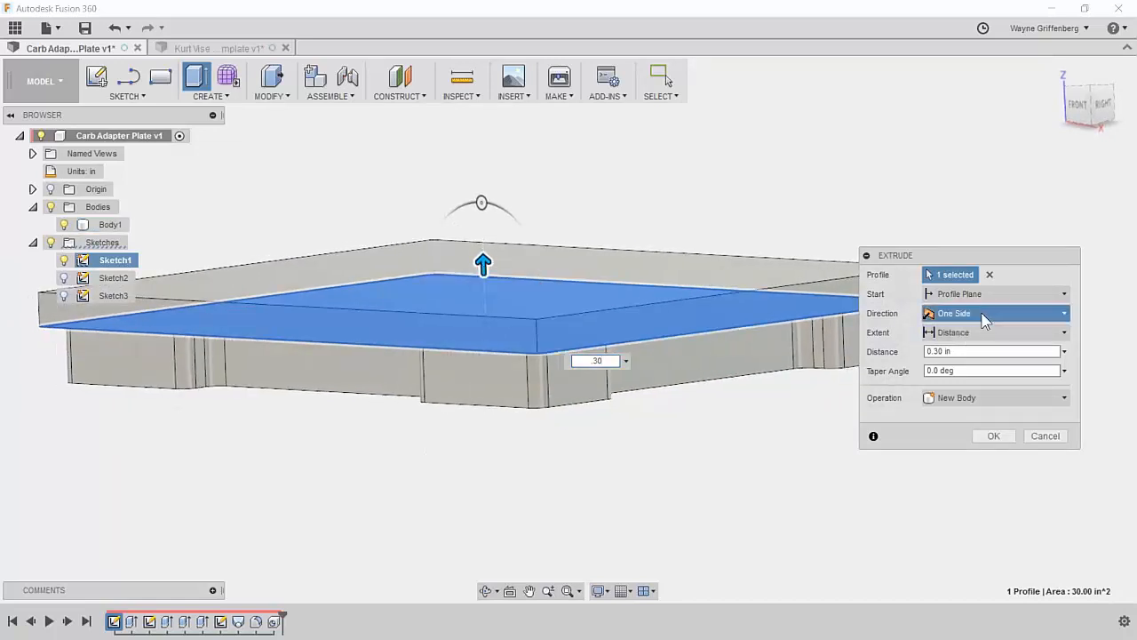
pyautogui.click(980, 351)
pyautogui.keyDown('shift'); pyautogui.moveTo(515, 368); pyautogui.dragTo(500, 345, button='middle'); pyautogui.keyUp('shift')
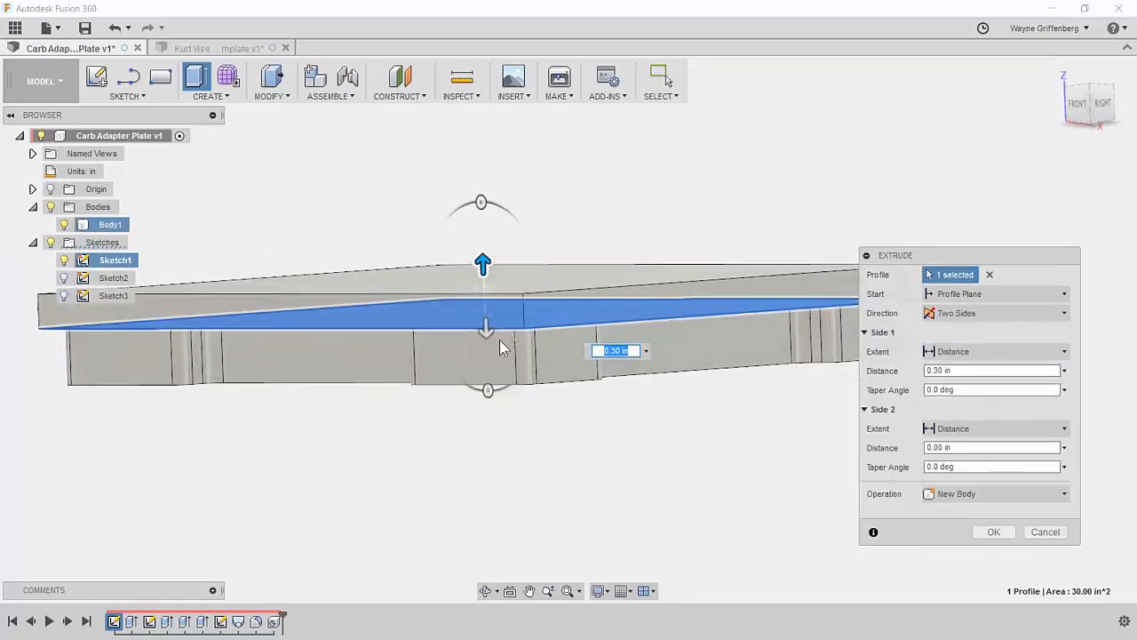
pyautogui.moveTo(485, 329); pyautogui.dragTo(487, 409)
pyautogui.keyDown('shift'); pyautogui.moveTo(680, 413); pyautogui.dragTo(729, 409, button='middle'); pyautogui.keyUp('shift')
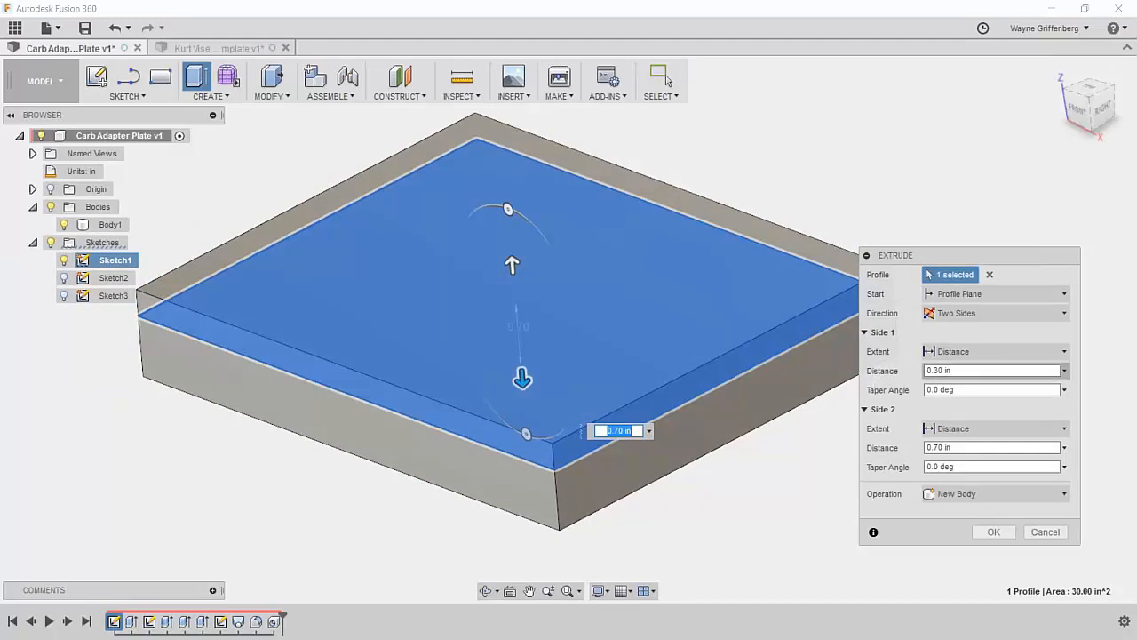
pyautogui.click(1000, 534)
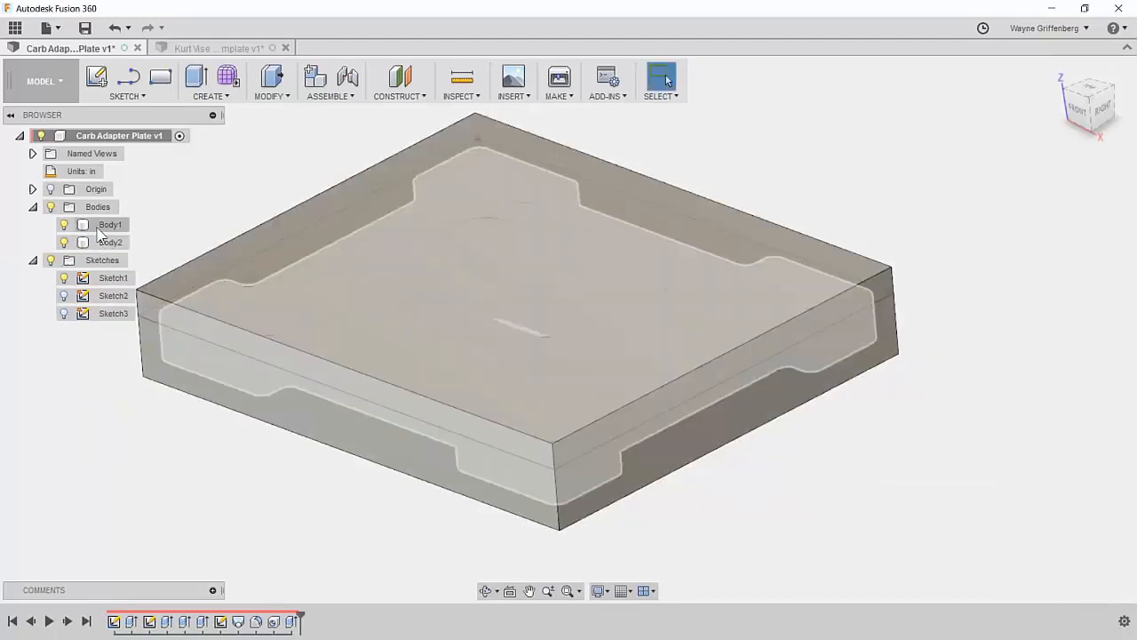
# Step: Rename the new rectangular body as Stock and hide Sketch1, checking the enclosed plate with Stock briefly hidden
pyautogui.click(123, 245)
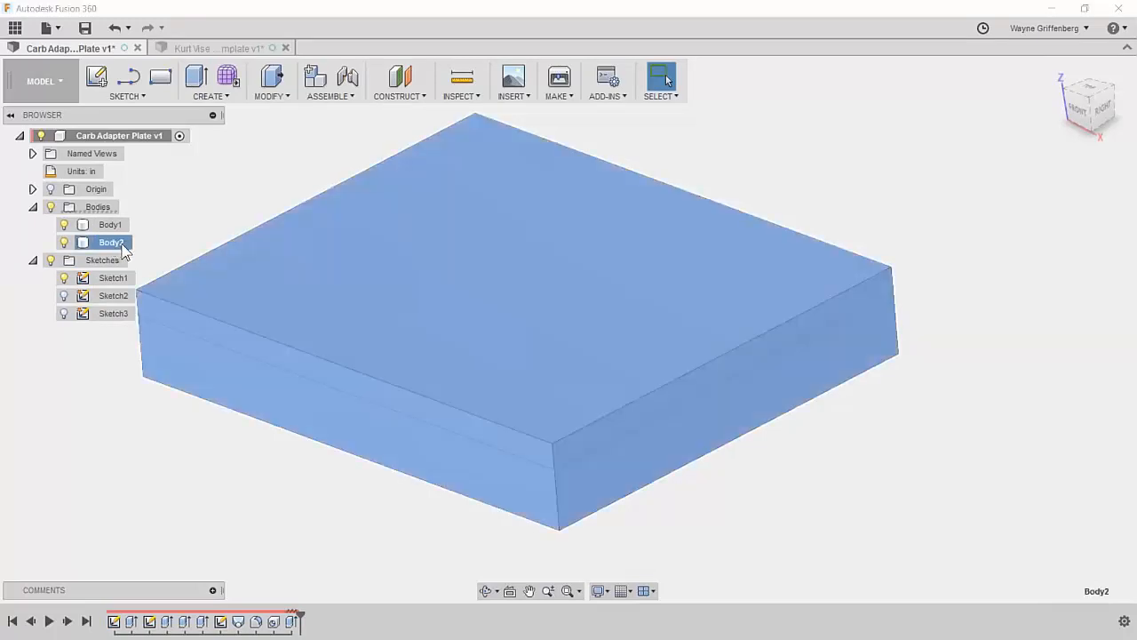
pyautogui.doubleClick(123, 245)
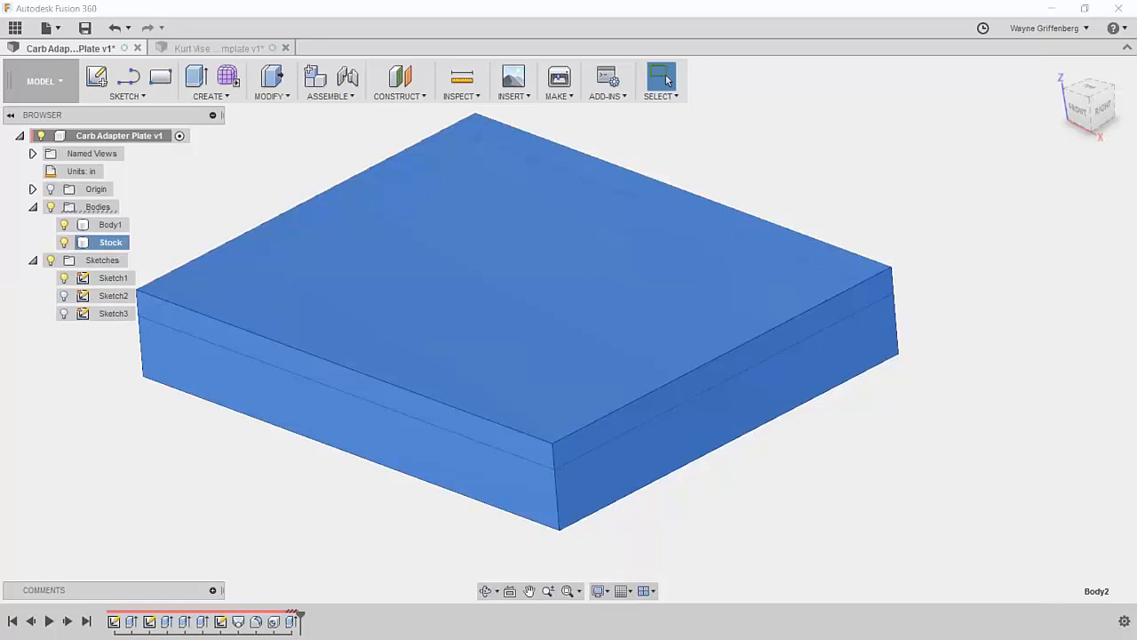
pyautogui.click(171, 197)
pyautogui.click(64, 242)
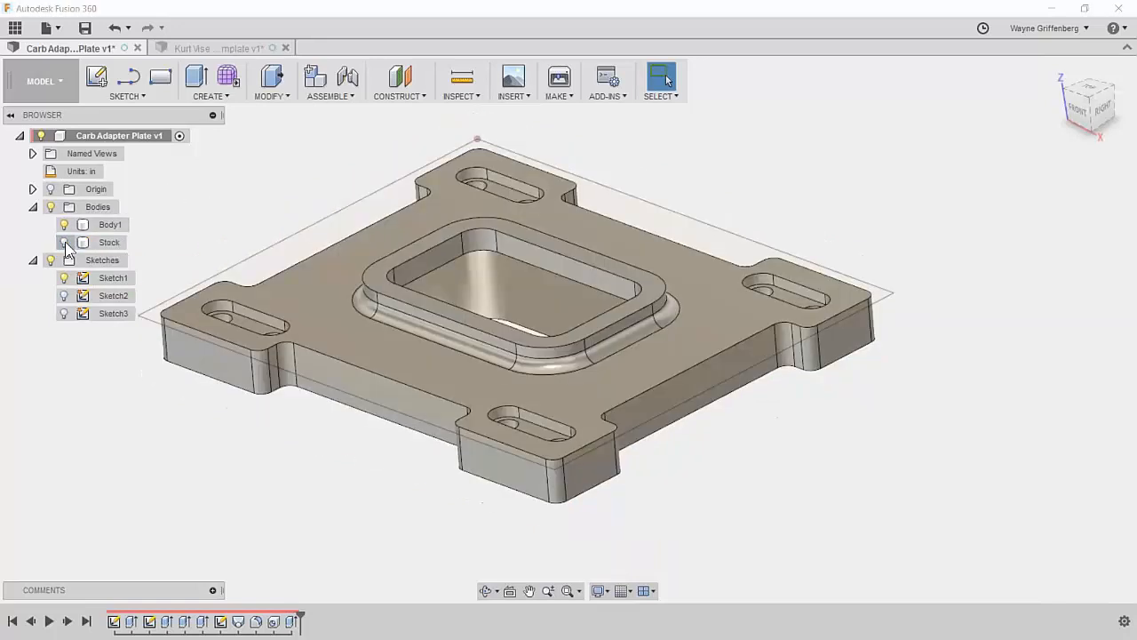
pyautogui.click(64, 243)
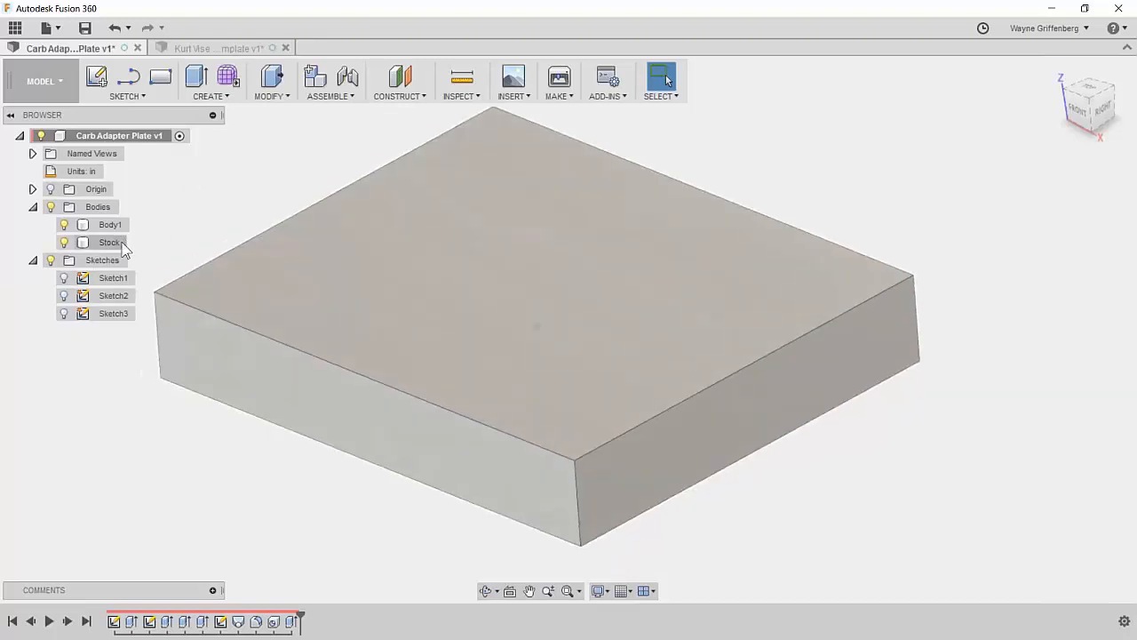
# Step: Apply the Glass - Window appearance from the Smooth glass library to the Stock body
pyautogui.click(116, 245)
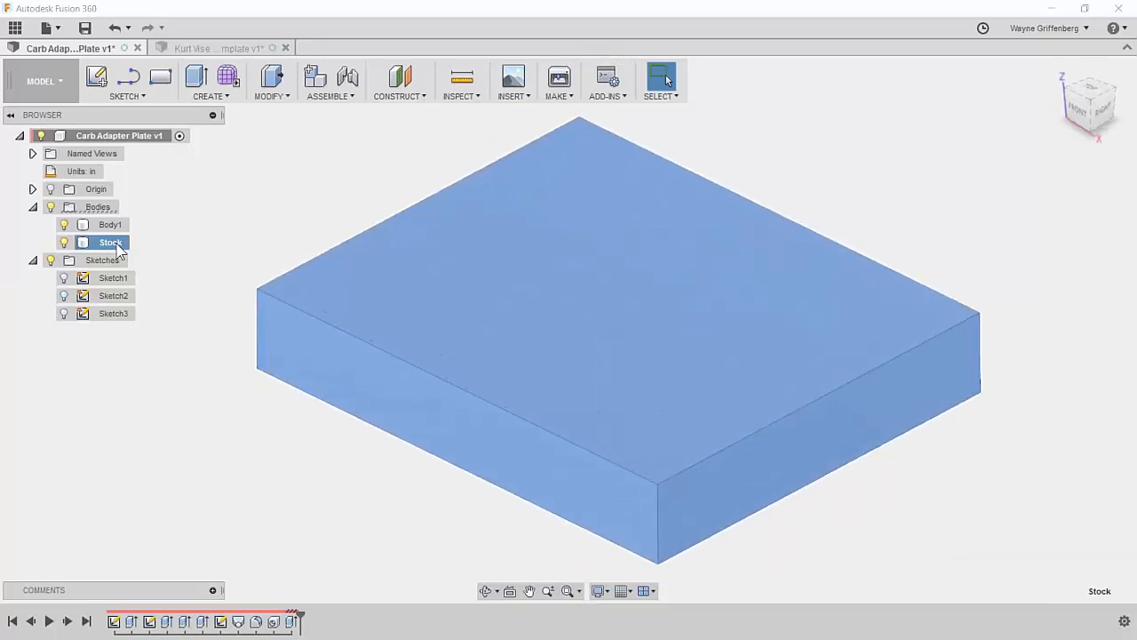
pyautogui.rightClick(117, 246)
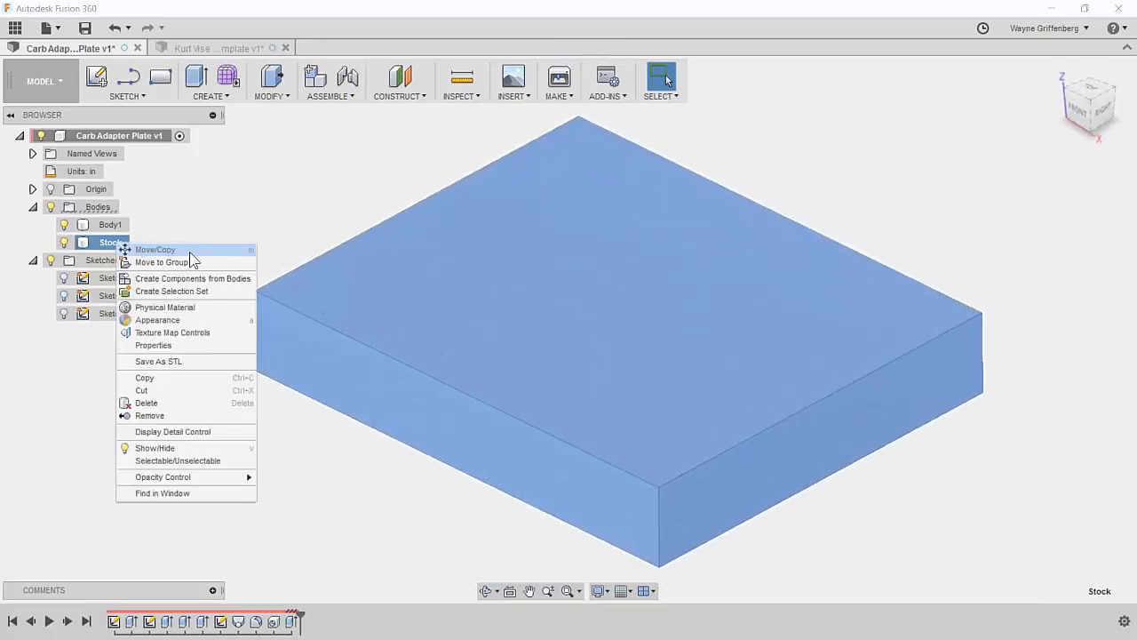
pyautogui.click(175, 320)
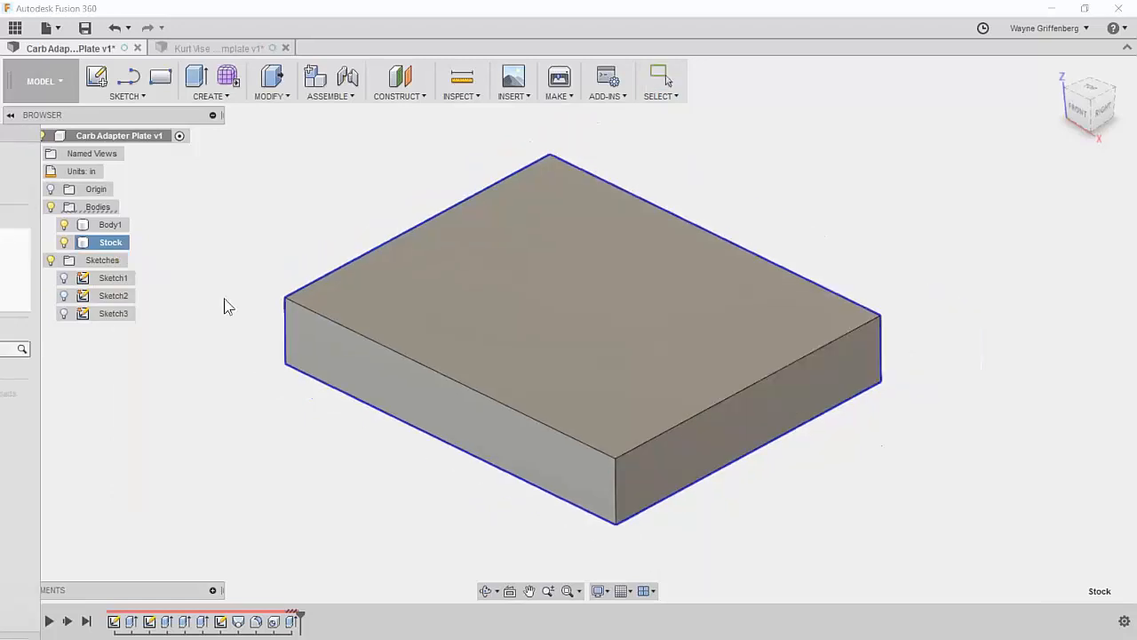
pyautogui.moveTo(360, 163); pyautogui.dragTo(815, 91)
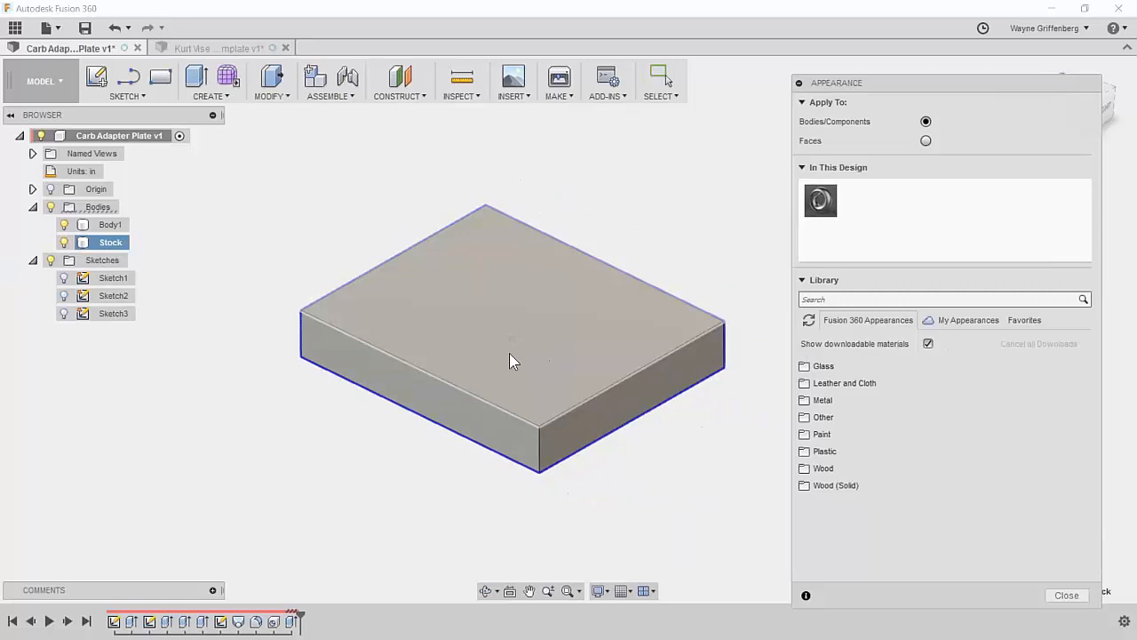
pyautogui.scroll(-2, 509, 353)
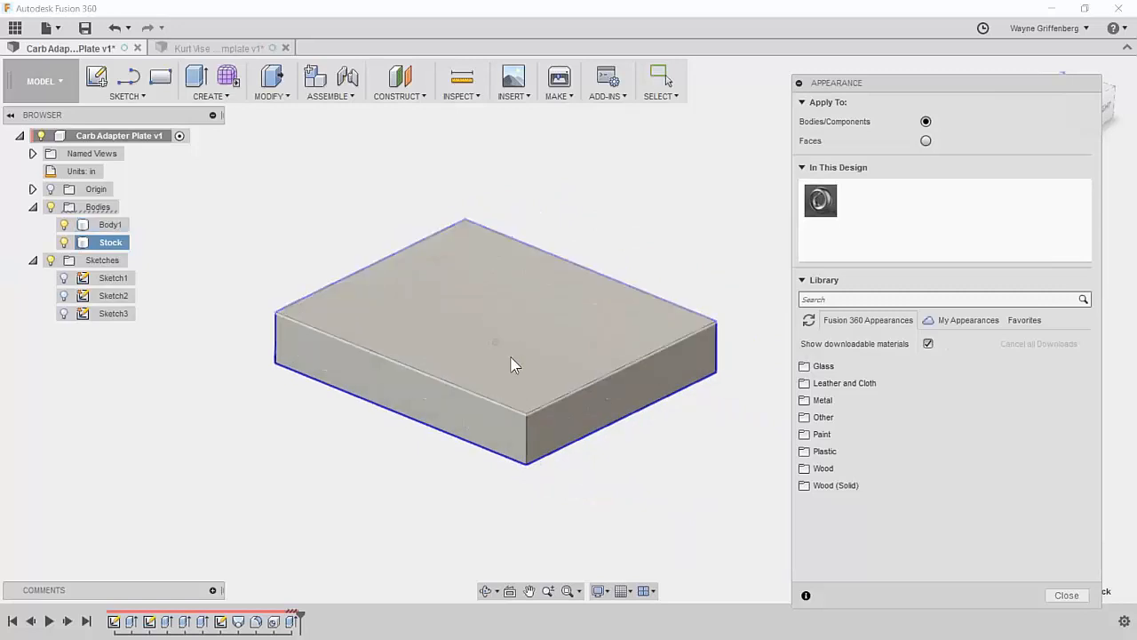
pyautogui.click(594, 288)
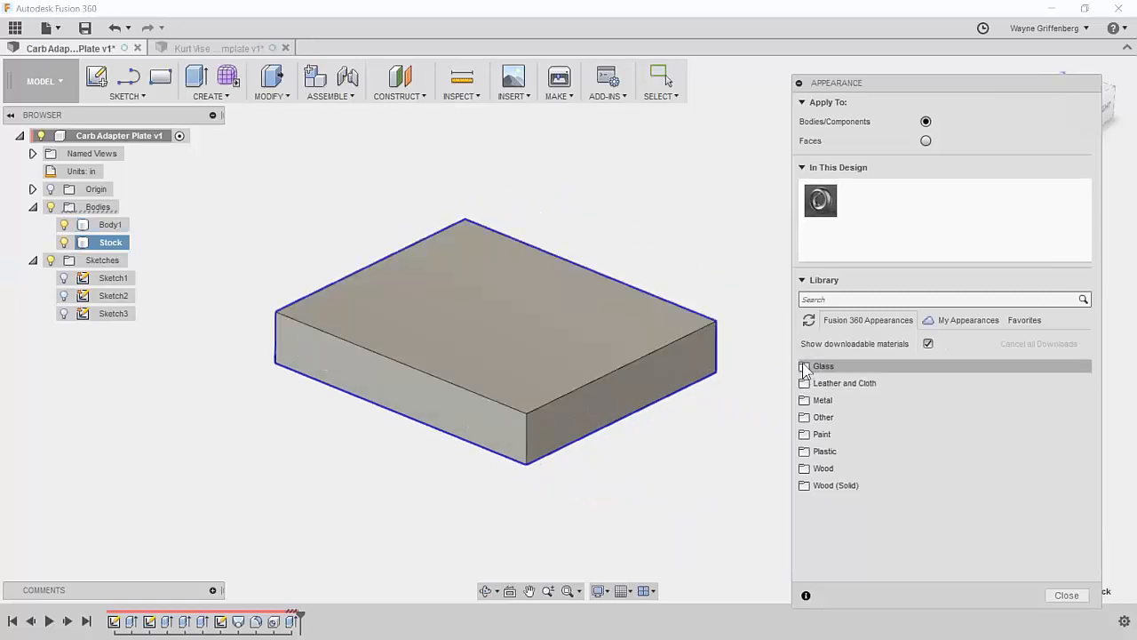
pyautogui.click(806, 367)
pyautogui.click(817, 401)
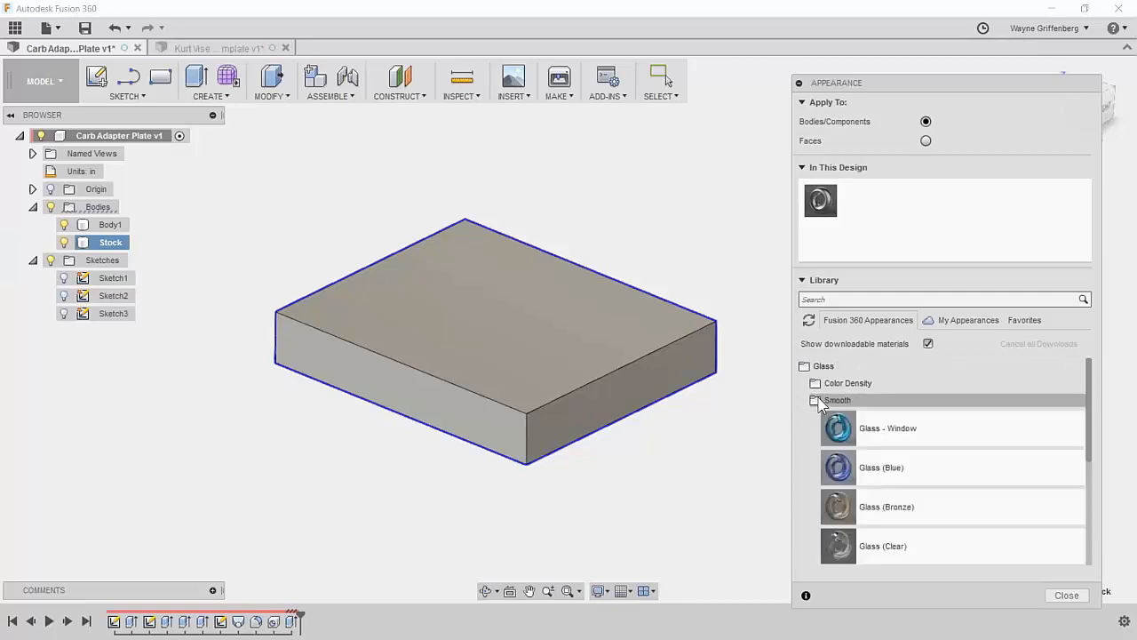
pyautogui.moveTo(838, 427); pyautogui.dragTo(658, 357)
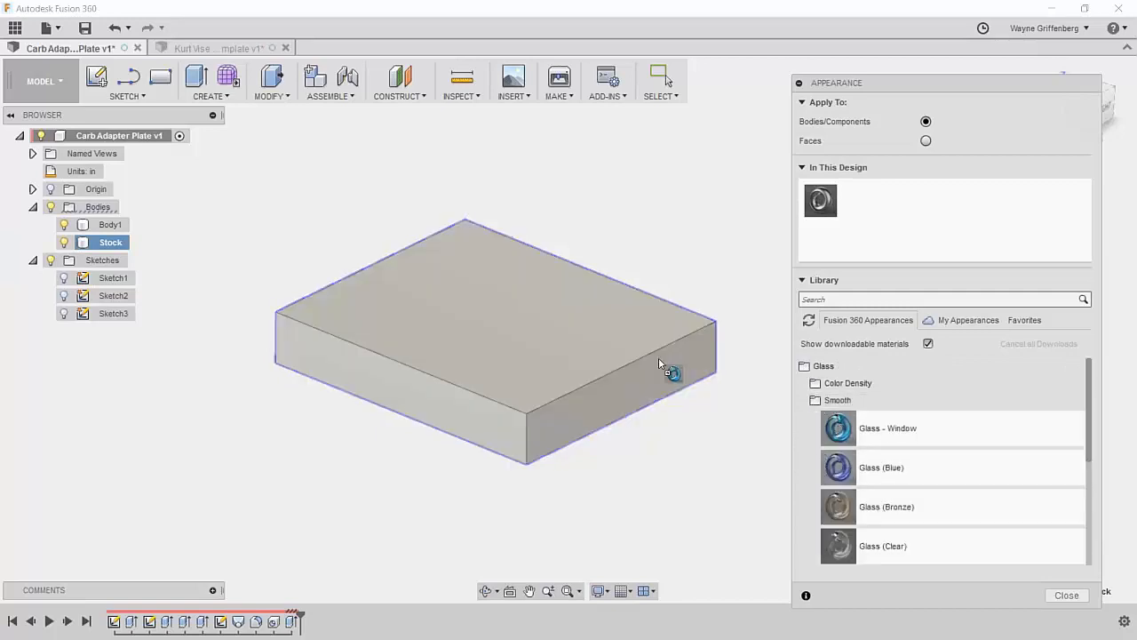
pyautogui.moveTo(650, 317); pyautogui.dragTo(653, 316)
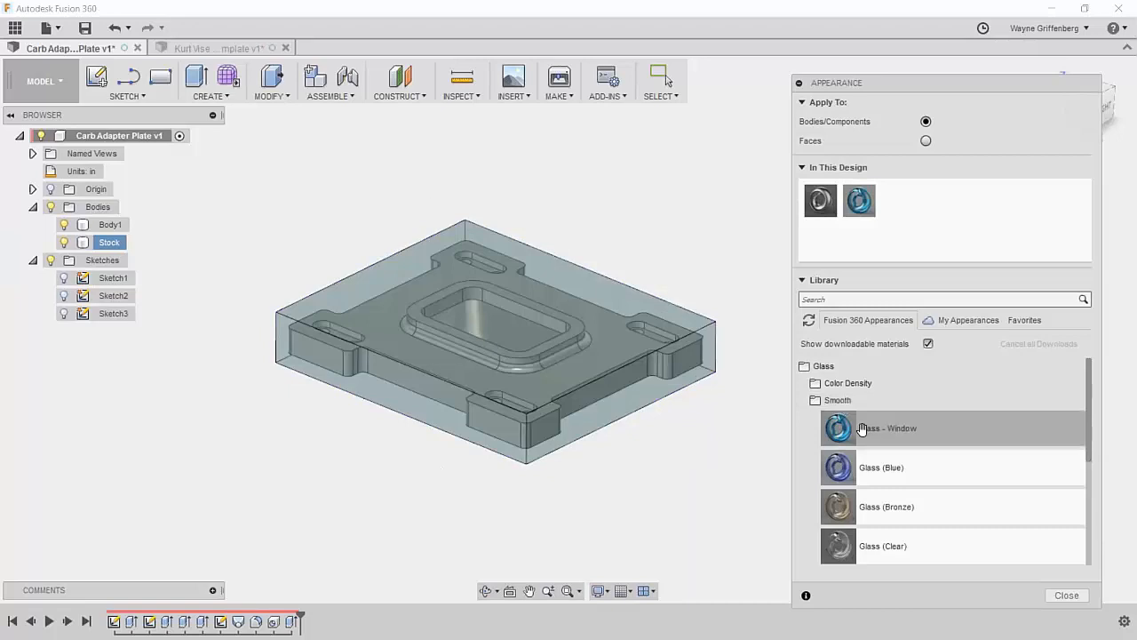
# Step: Inspect the plate through the transparent Stock body and close the appearance settings
pyautogui.scroll(2, 591, 336)
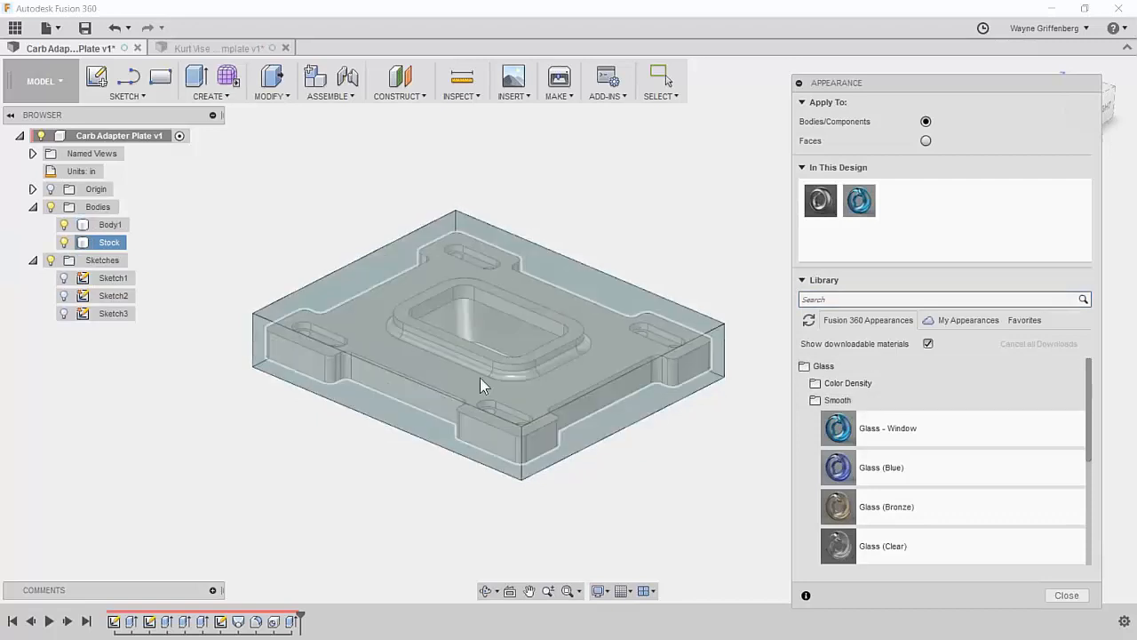
pyautogui.scroll(1, 749, 307)
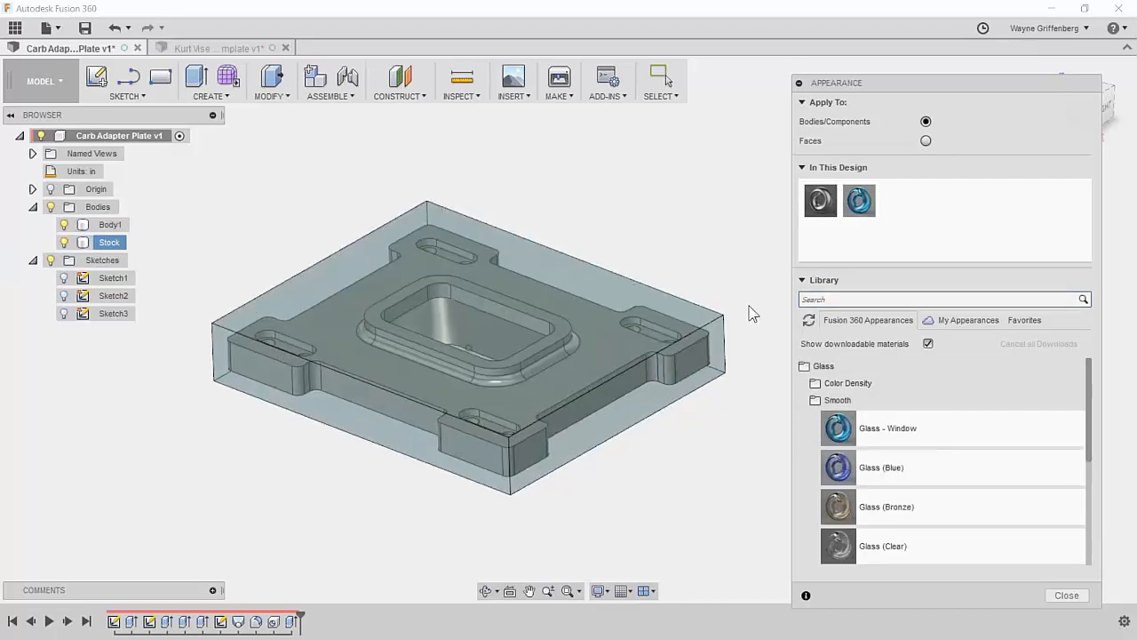
pyautogui.scroll(-2, 749, 307)
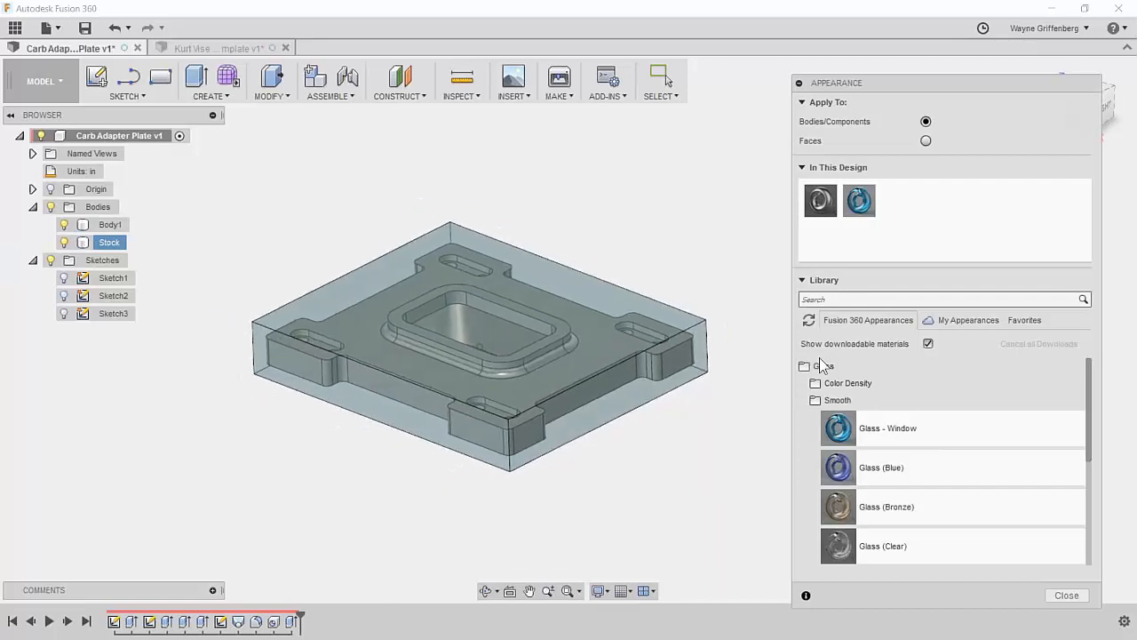
pyautogui.click(815, 400)
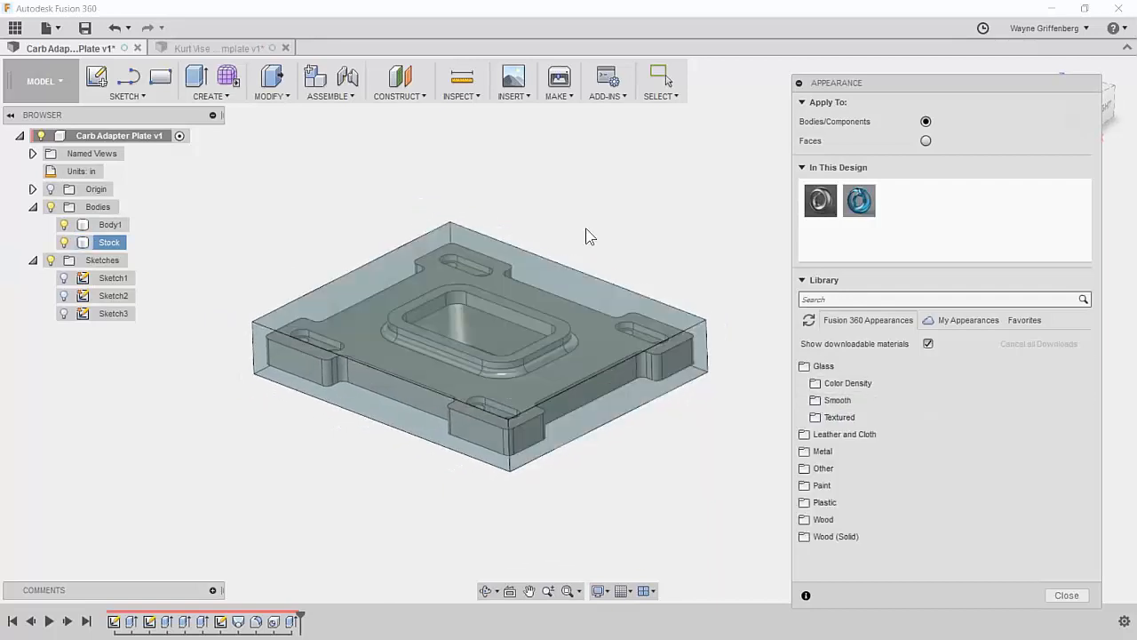
pyautogui.click(1066, 595)
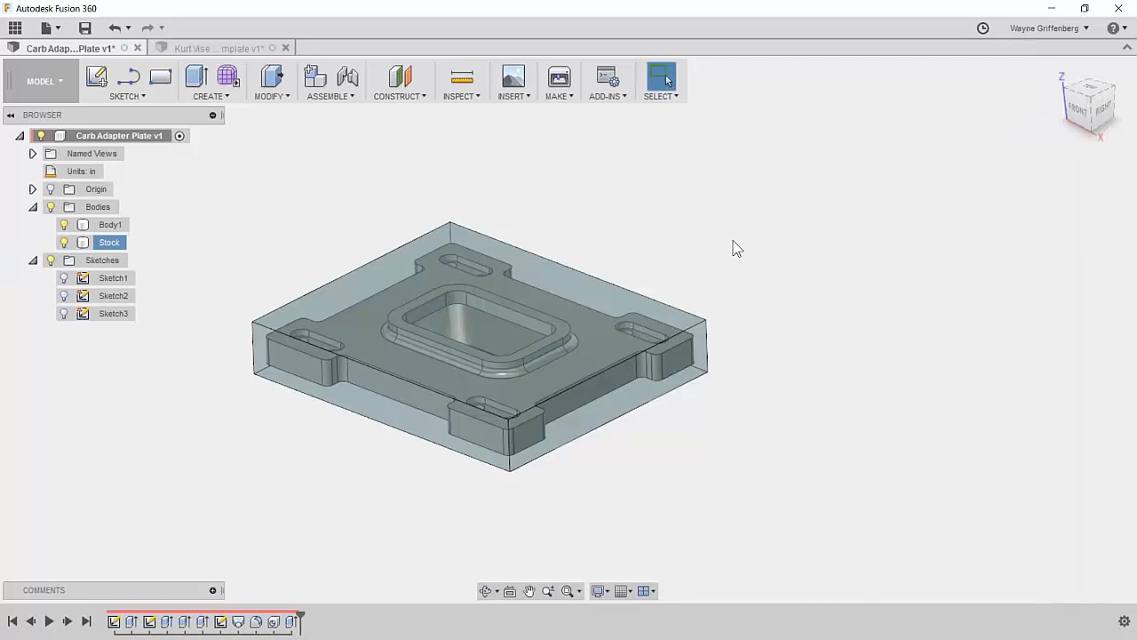
pyautogui.scroll(1, 622, 257)
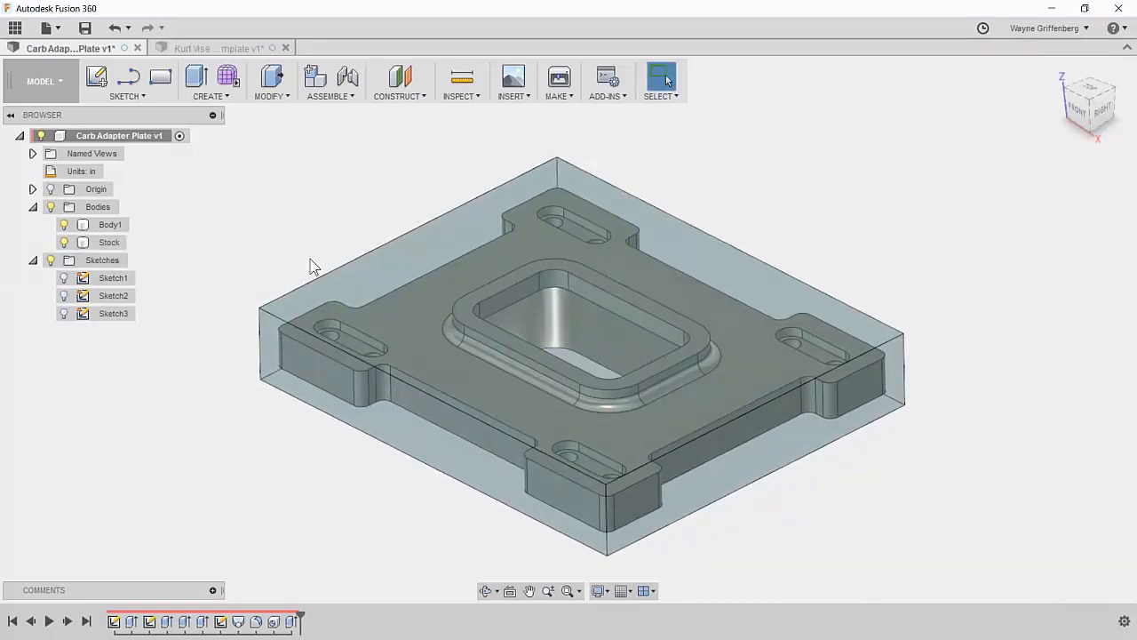
# Step: Save the Carb Adapter Plate design with the version description "Added Stock Body"
pyautogui.click(87, 29)
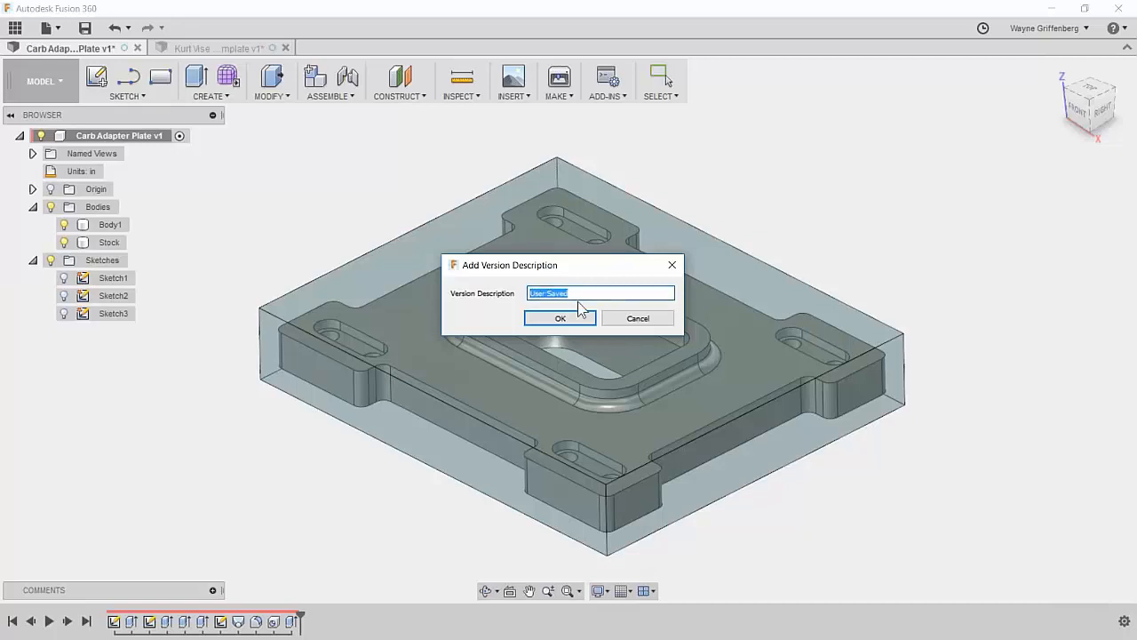
pyautogui.write('Added Stock Body')
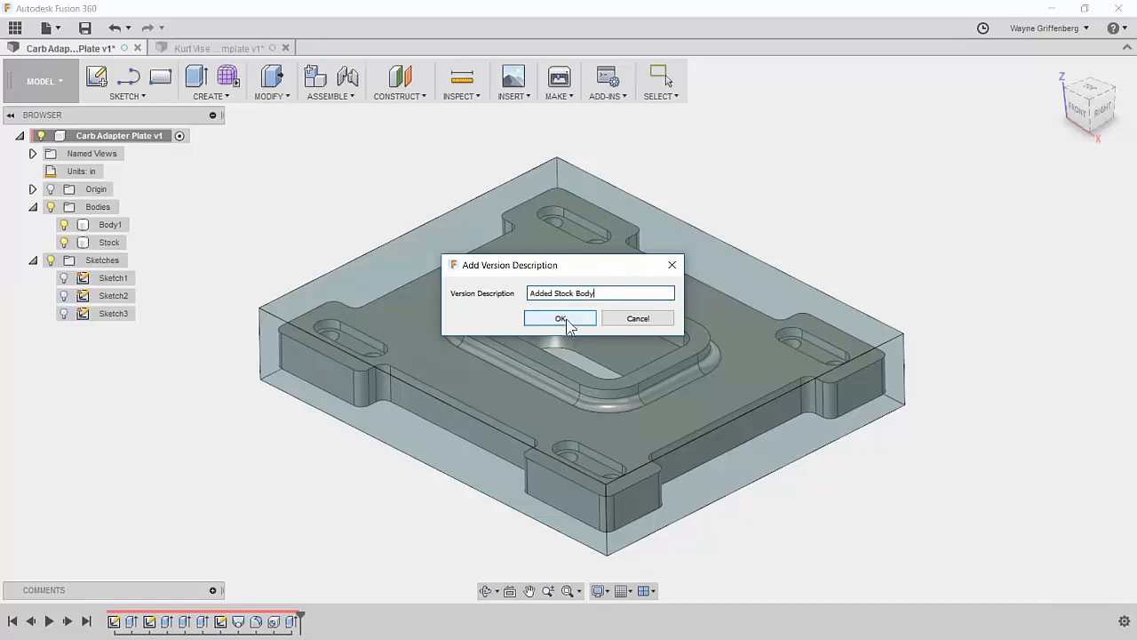
pyautogui.click(564, 318)
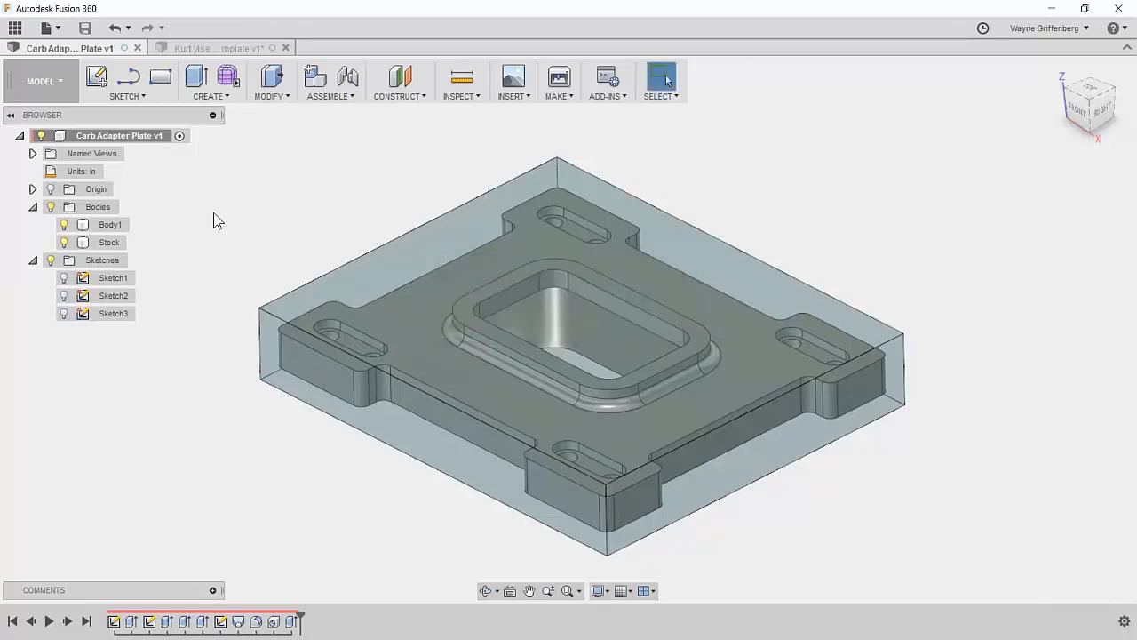
# Step: Review the Carb Adapter Plate's version history among the project files
pyautogui.click(15, 30)
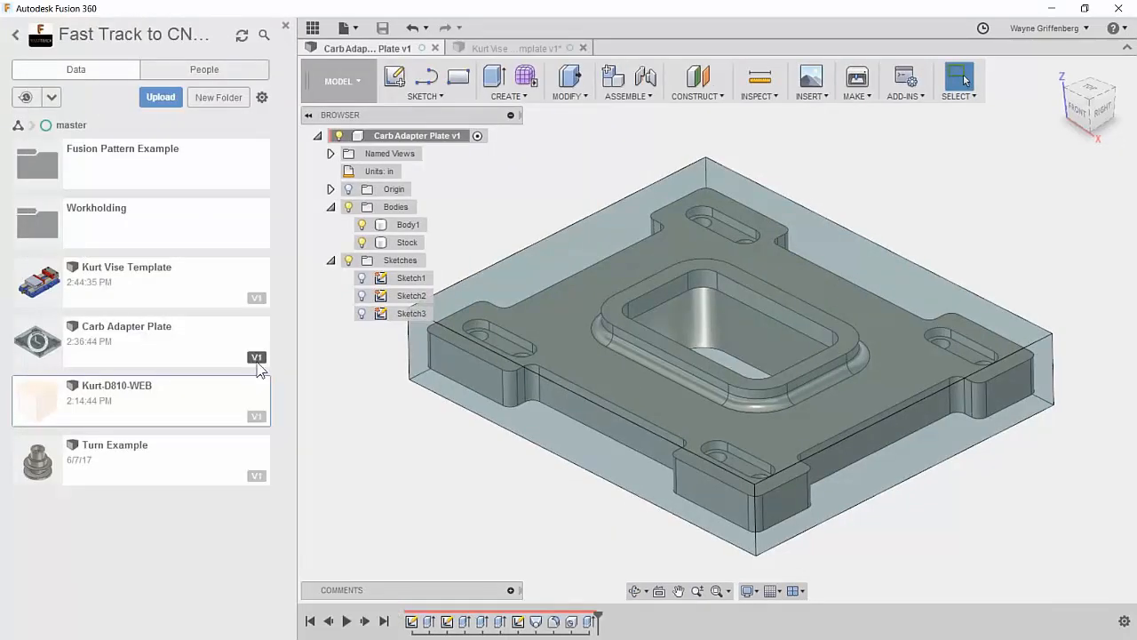
pyautogui.click(256, 360)
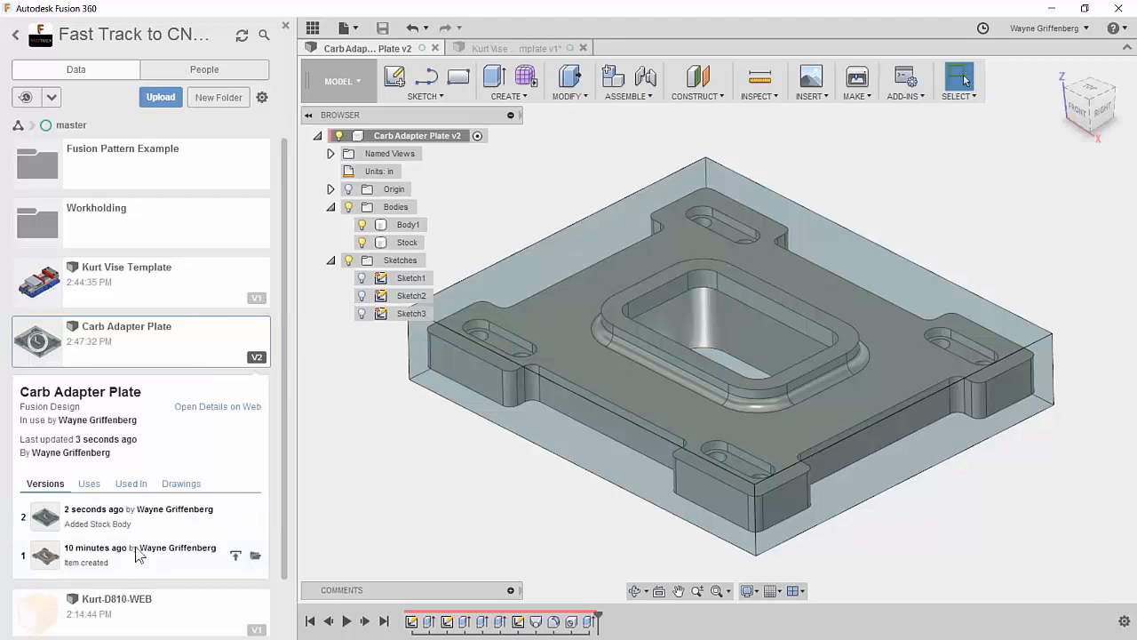
pyautogui.click(257, 355)
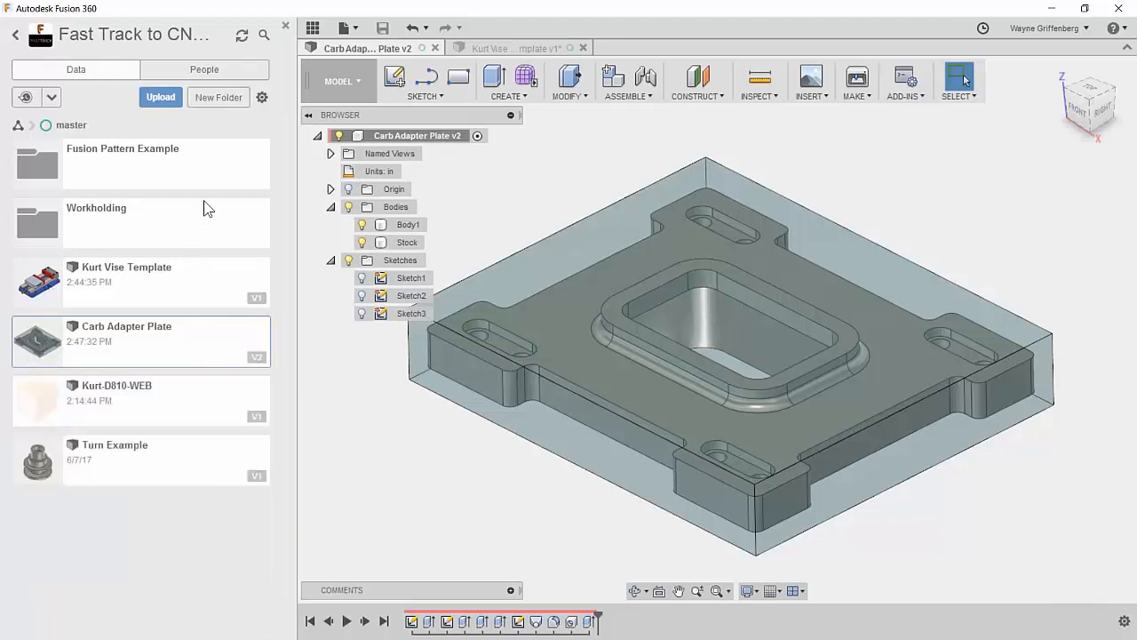
pyautogui.click(285, 28)
# Step: Insert the Carb Adapter Plate from the project files into the Kurt Vise Template design and close the file list
pyautogui.click(188, 45)
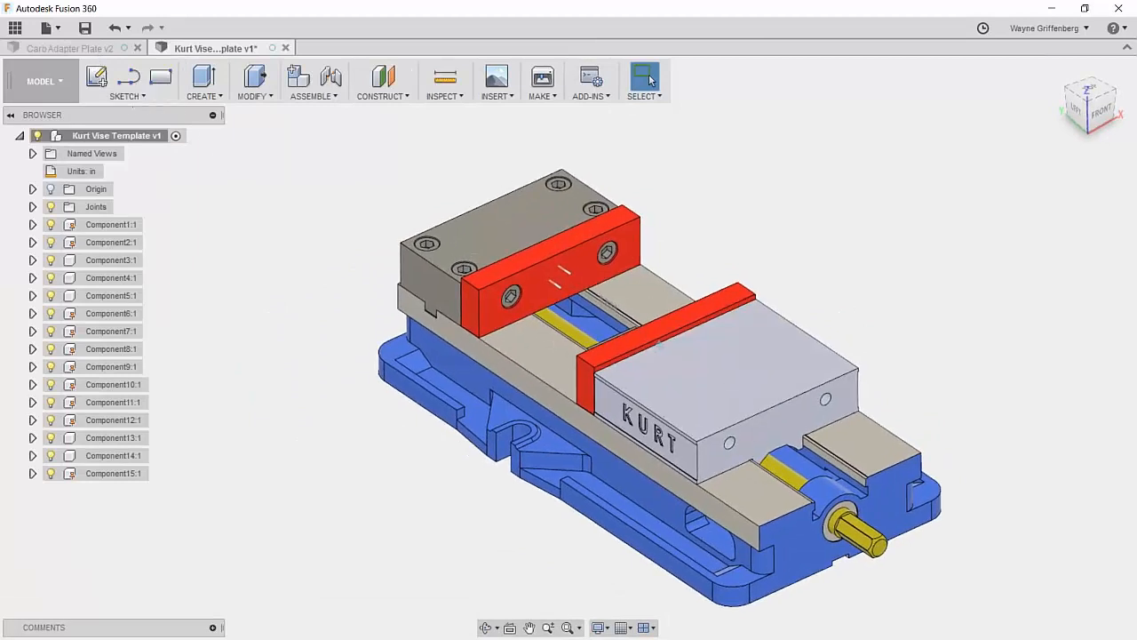
pyautogui.click(15, 28)
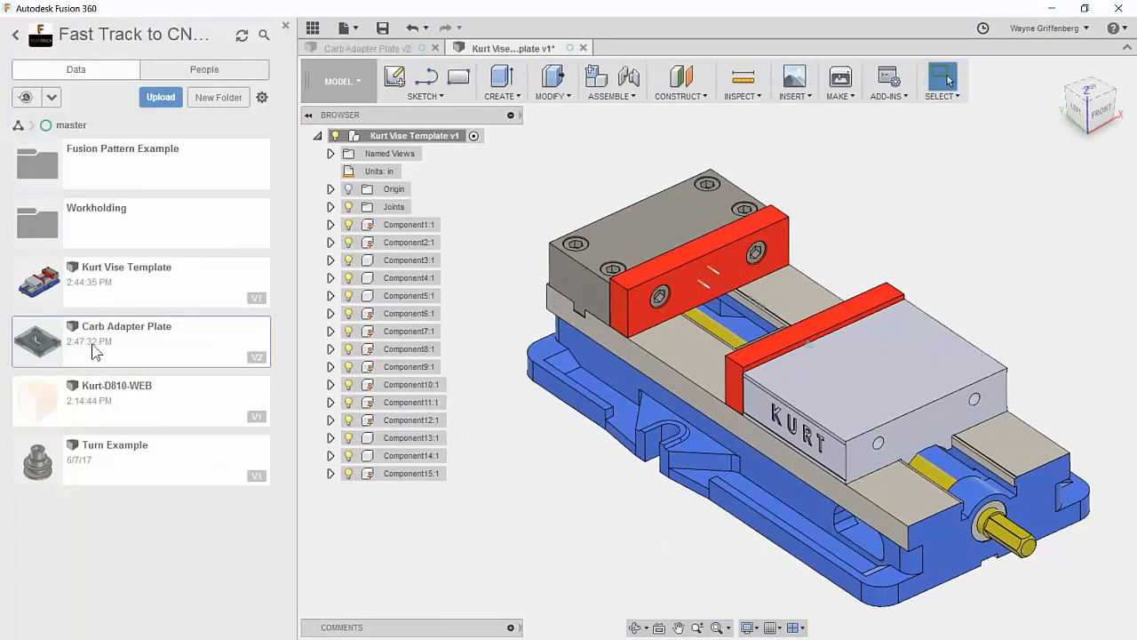
pyautogui.rightClick(165, 349)
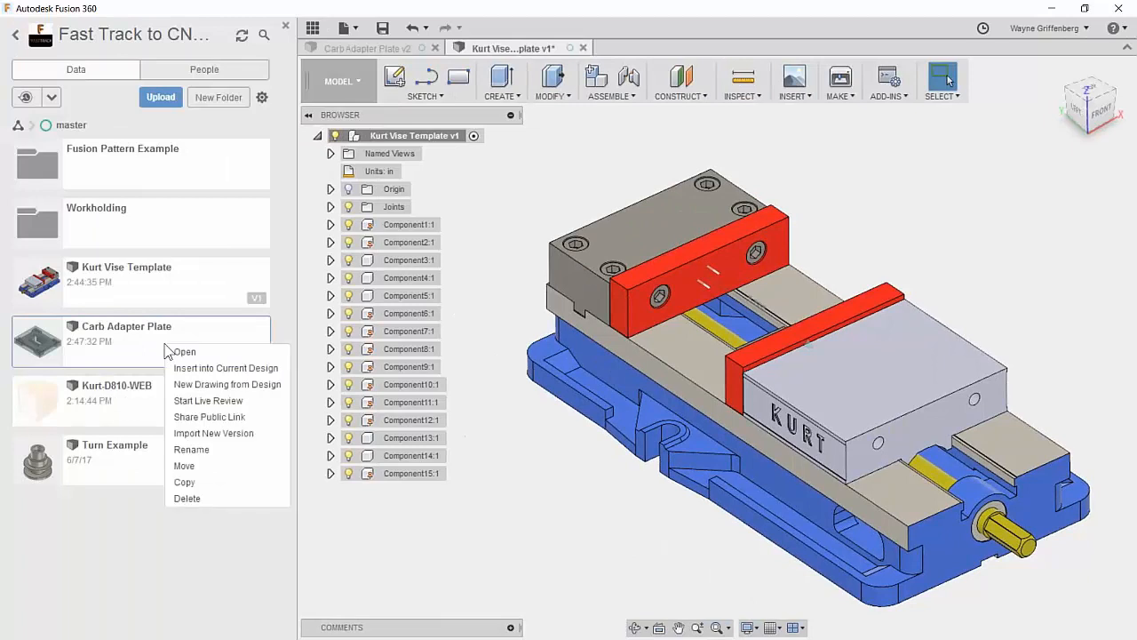
pyautogui.click(246, 370)
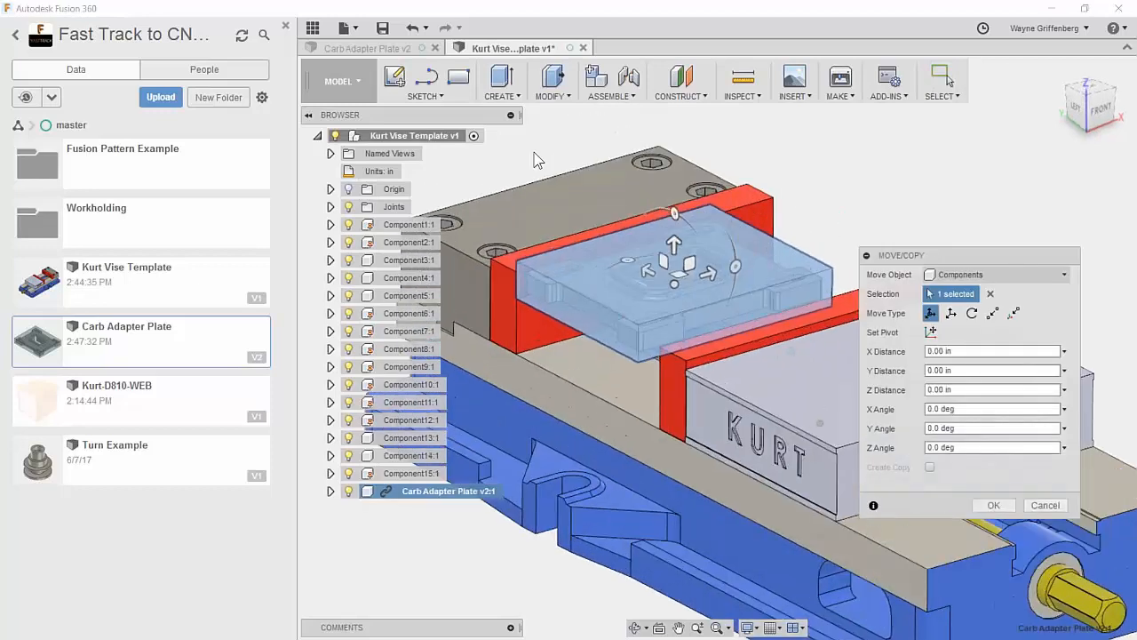
pyautogui.click(285, 26)
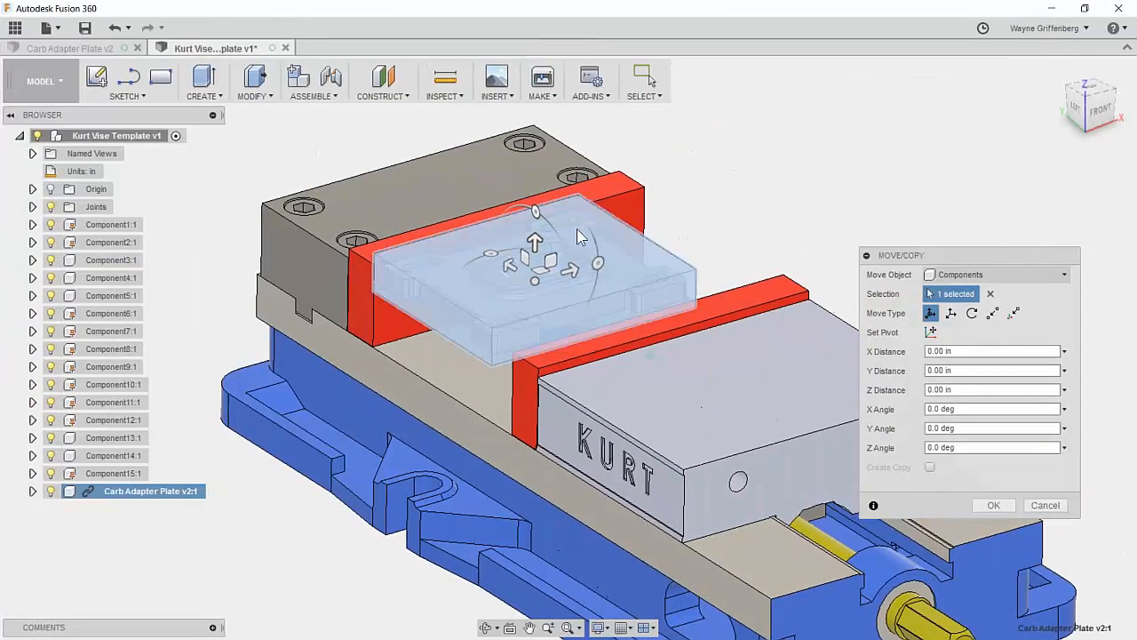
# Step: Raise the inserted plate 0.60 in along Z so it sits higher between the vise jaws, and accept the placement
pyautogui.keyDown('shift'); pyautogui.moveTo(741, 240); pyautogui.dragTo(700, 436, button='middle'); pyautogui.keyUp('shift')
pyautogui.keyDown('shift'); pyautogui.moveTo(298, 435); pyautogui.dragTo(373, 307, button='middle'); pyautogui.keyUp('shift')
pyautogui.click(476, 270)
pyautogui.moveTo(475, 269); pyautogui.dragTo(471, 219)
pyautogui.keyDown('shift'); pyautogui.moveTo(331, 313); pyautogui.dragTo(517, 210, button='middle'); pyautogui.keyUp('shift')
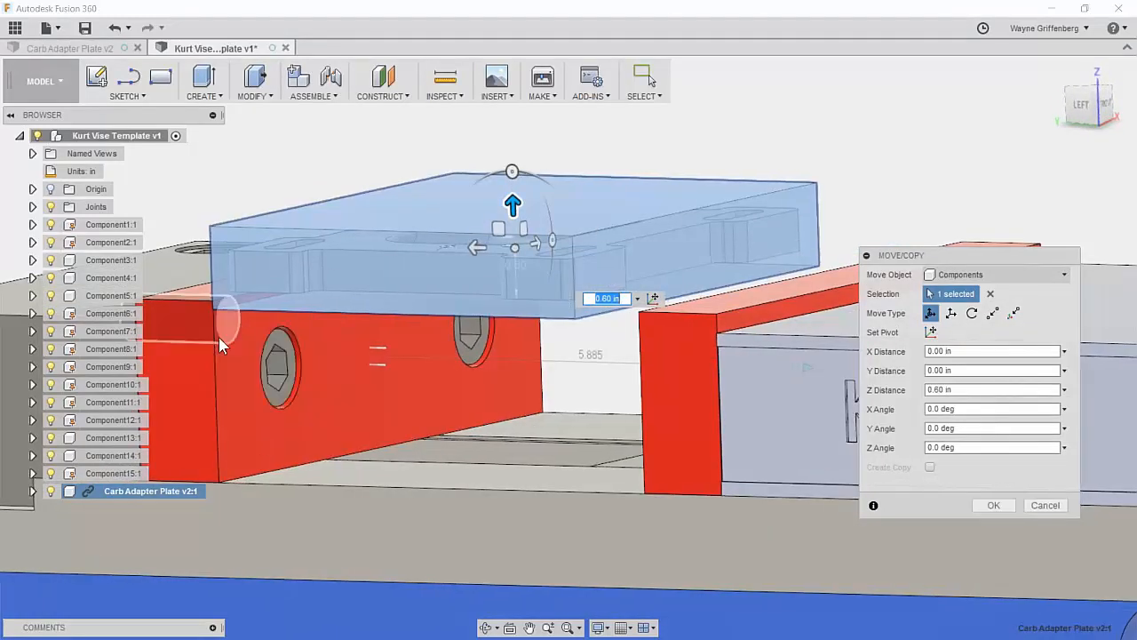
pyautogui.keyDown('shift'); pyautogui.moveTo(219, 337); pyautogui.dragTo(233, 344, button='middle'); pyautogui.keyUp('shift')
pyautogui.keyDown('shift'); pyautogui.moveTo(622, 298); pyautogui.dragTo(625, 298, button='middle'); pyautogui.keyUp('shift')
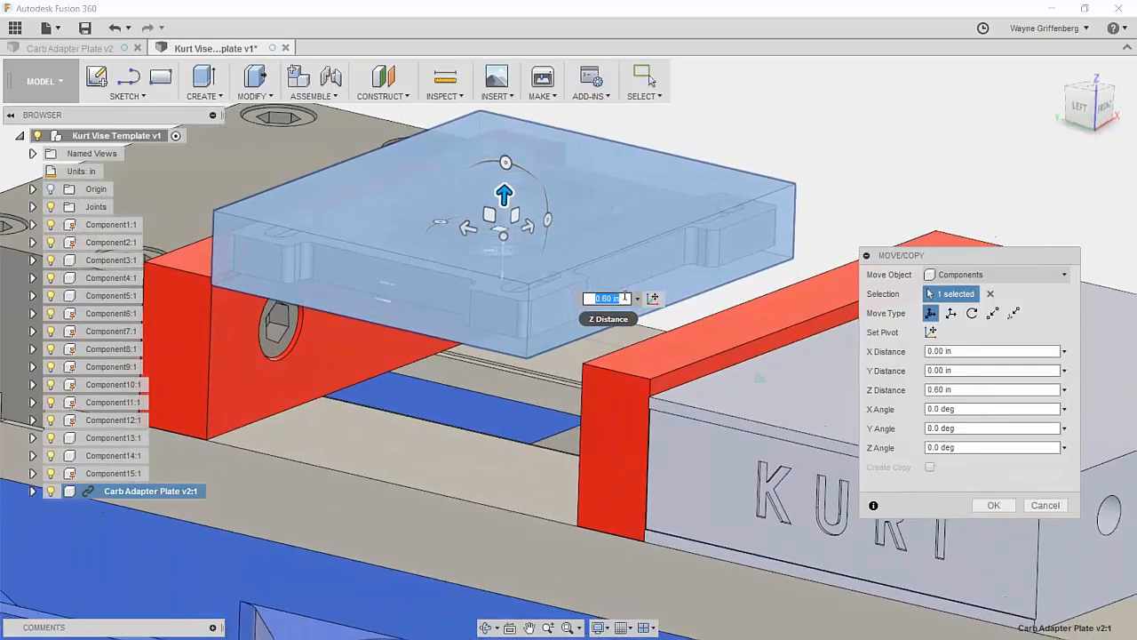
pyautogui.scroll(-2, 625, 298)
pyautogui.click(994, 505)
# Step: Set the maximum limit of the vise's Slider2 joint to 5 in and collapse the joint list
pyautogui.keyDown('shift'); pyautogui.moveTo(616, 272); pyautogui.dragTo(186, 233, button='middle'); pyautogui.keyUp('shift')
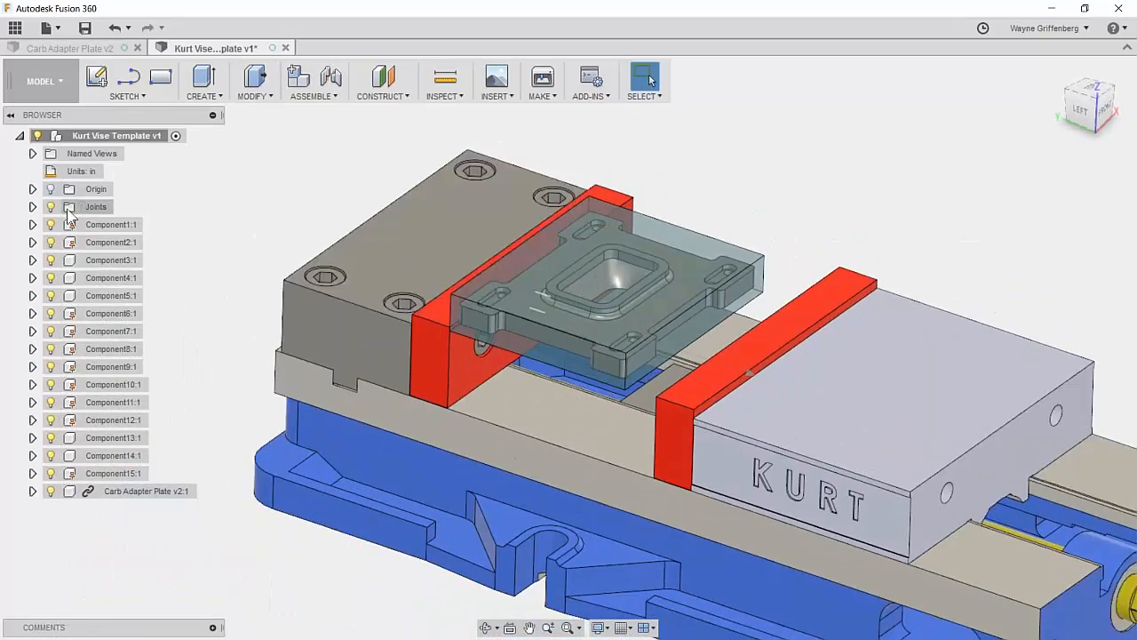
pyautogui.click(33, 206)
pyautogui.rightClick(106, 241)
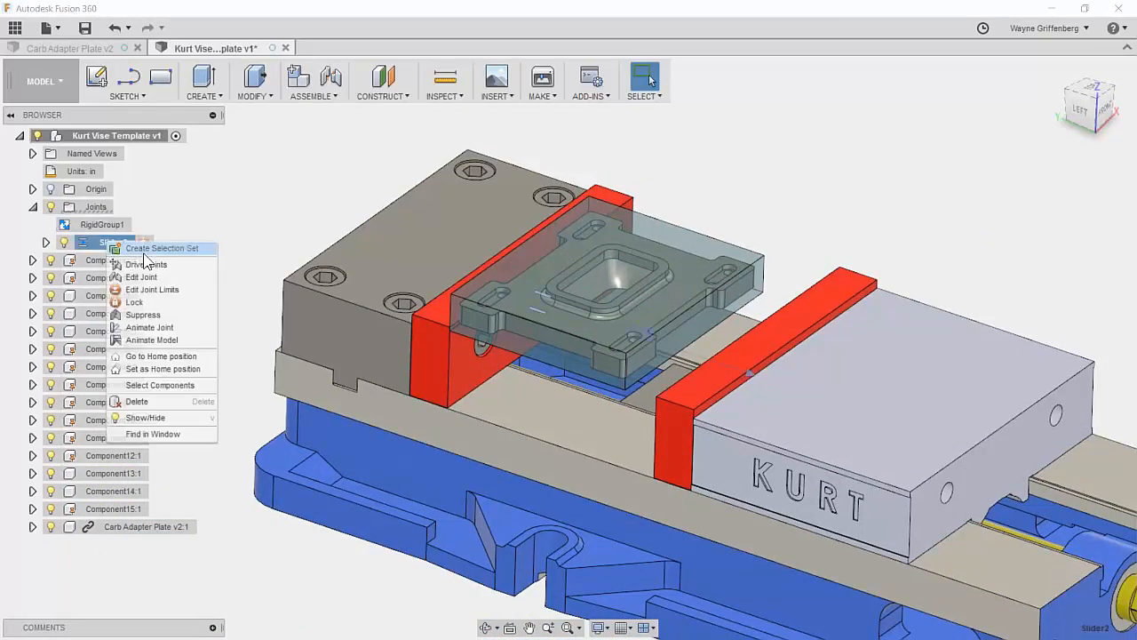
pyautogui.click(150, 289)
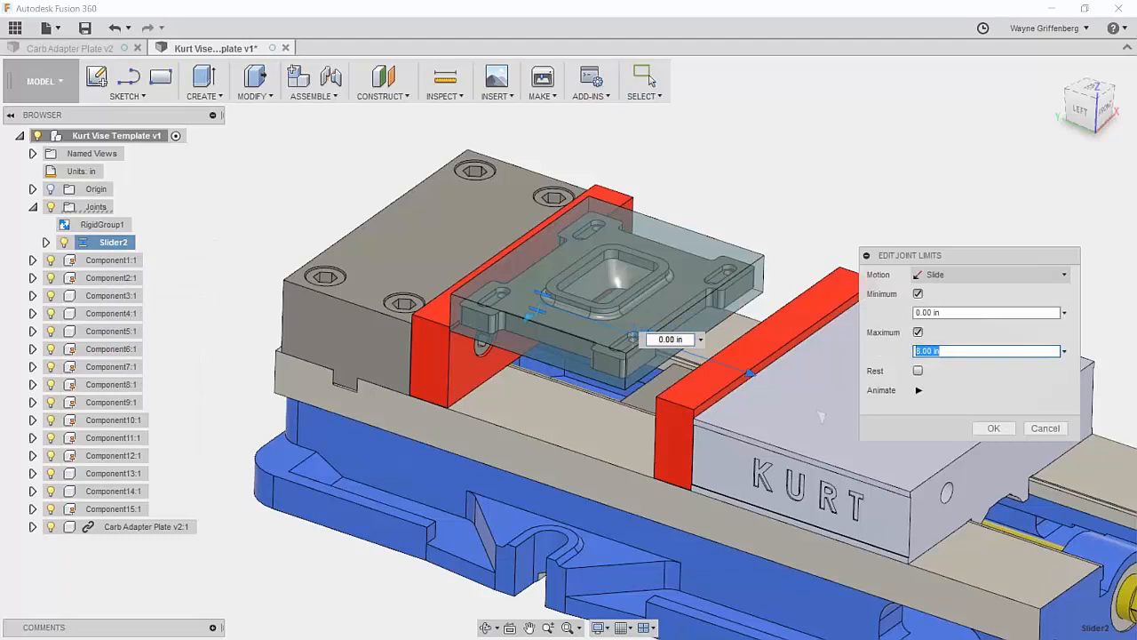
pyautogui.write('5')
pyautogui.press('Return')
pyautogui.keyDown('shift'); pyautogui.moveTo(820, 418); pyautogui.dragTo(152, 376, button='middle'); pyautogui.keyUp('shift')
pyautogui.click(33, 207)
# Step: Examine the plate between the vise jaws and the bodies and link options of the inserted Carb Adapter Plate component
pyautogui.keyDown('shift'); pyautogui.moveTo(675, 294); pyautogui.dragTo(810, 137, button='middle'); pyautogui.keyUp('shift')
pyautogui.scroll(2, 797, 184)
pyautogui.scroll(-2, 798, 182)
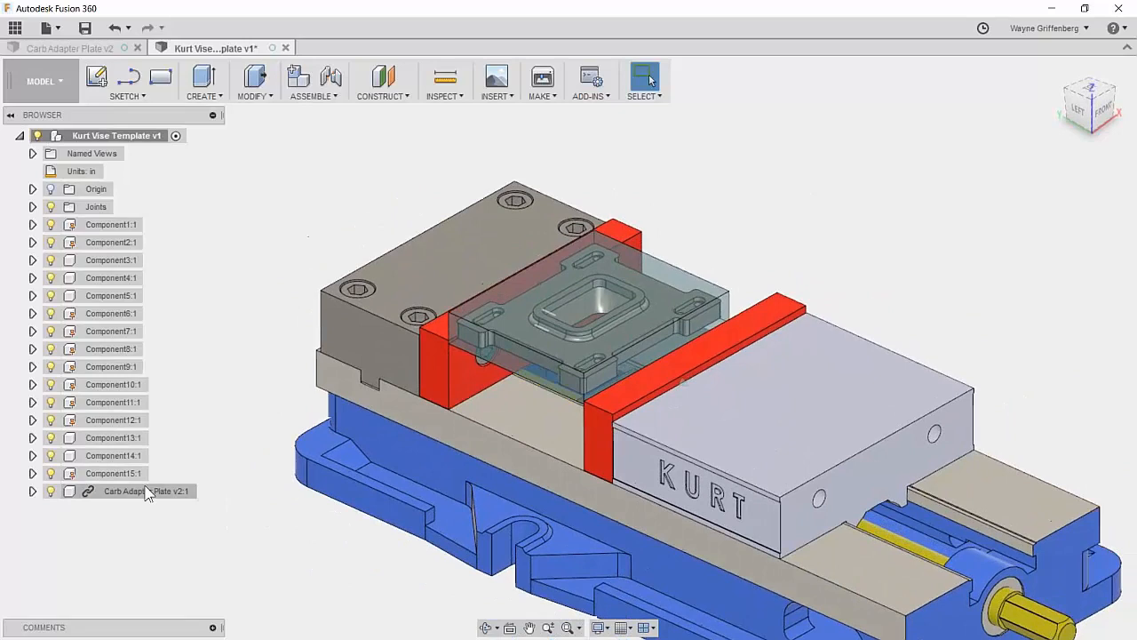
pyautogui.scroll(1, 133, 494)
pyautogui.keyDown('shift'); pyautogui.moveTo(267, 417); pyautogui.dragTo(690, 266, button='middle'); pyautogui.keyUp('shift')
pyautogui.scroll(-3, 689, 266)
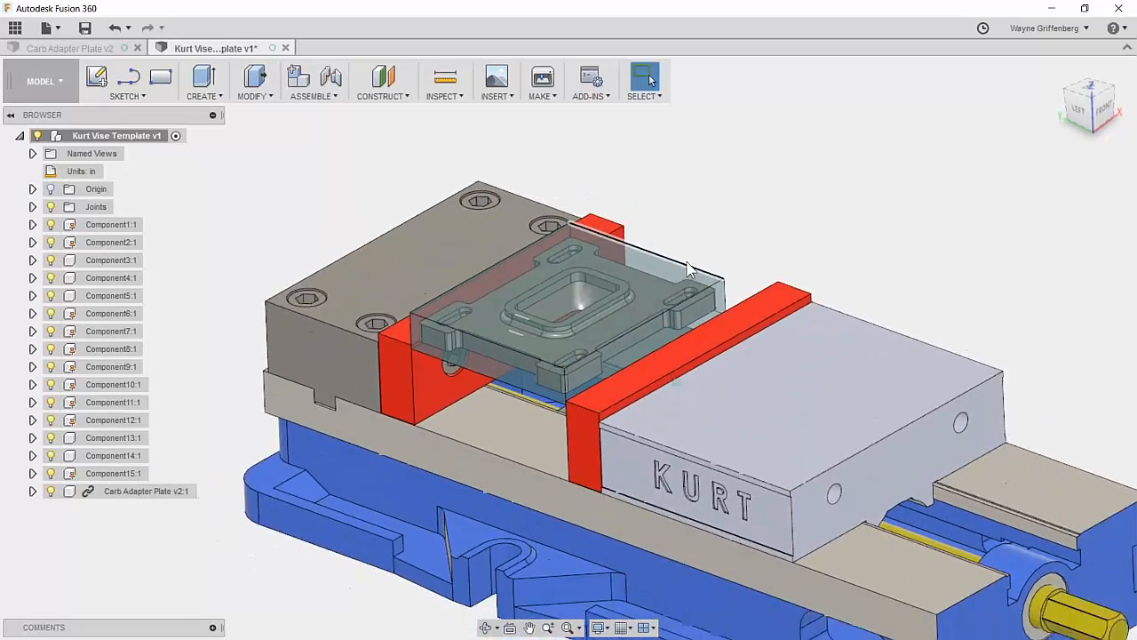
pyautogui.click(32, 491)
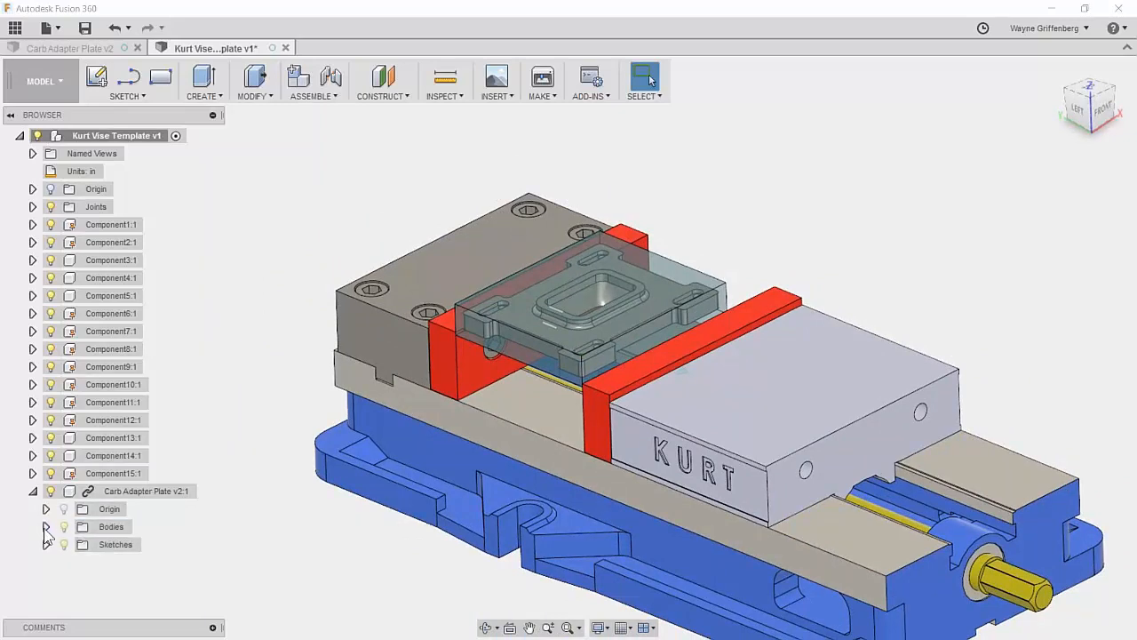
pyautogui.click(45, 527)
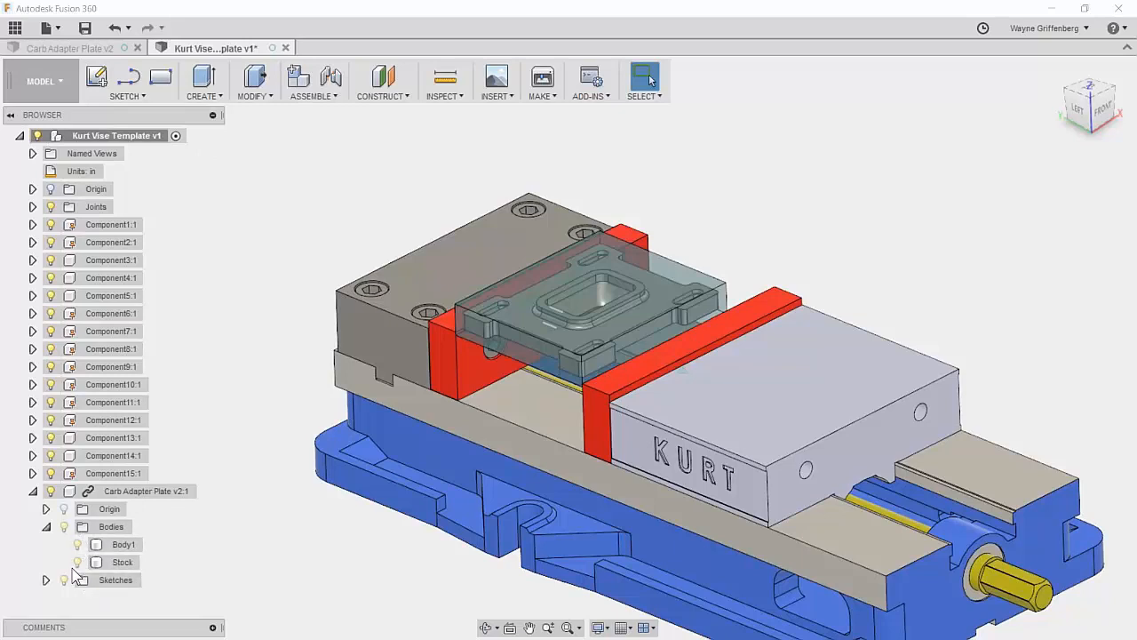
pyautogui.rightClick(189, 490)
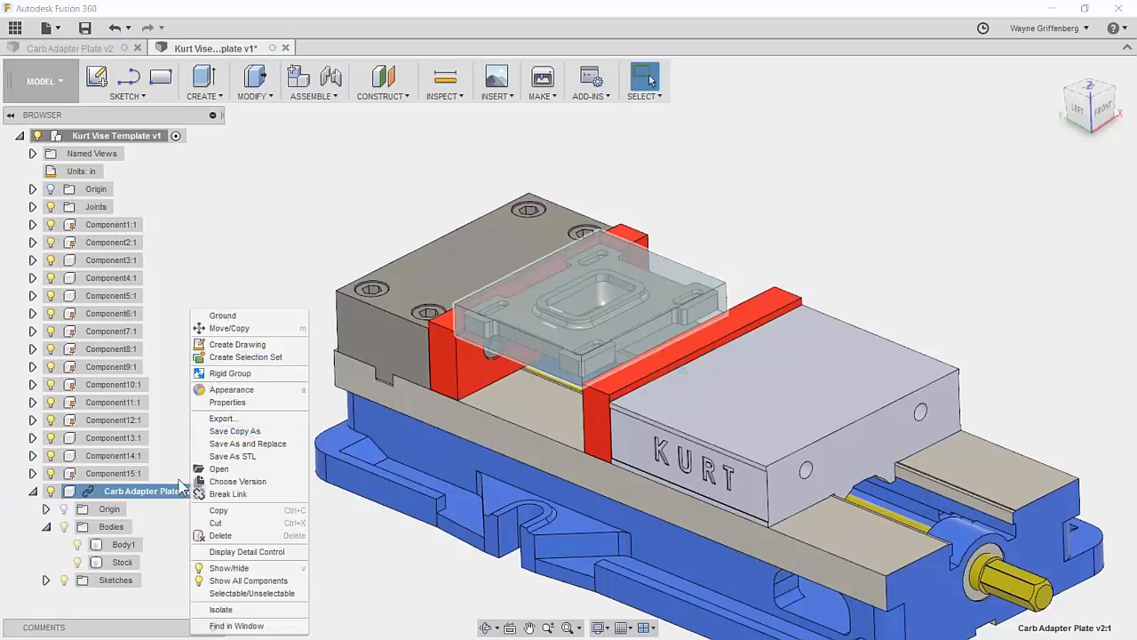
pyautogui.click(167, 392)
# Step: Hide the Stock body in the Carb Adapter Plate design and save it as a new version
pyautogui.click(104, 48)
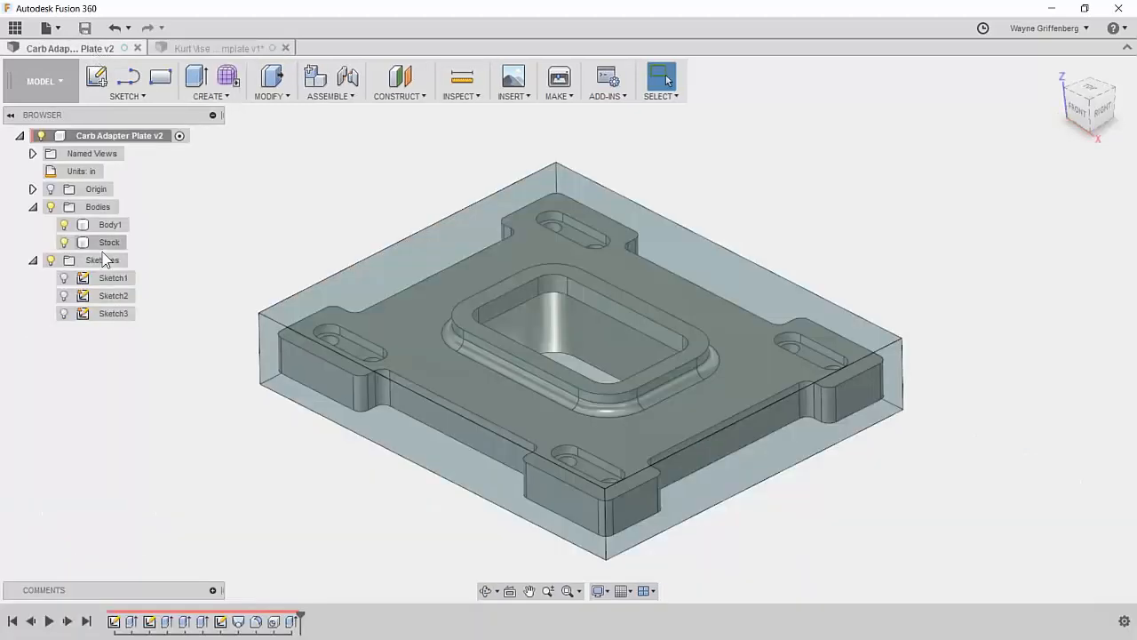
pyautogui.click(64, 241)
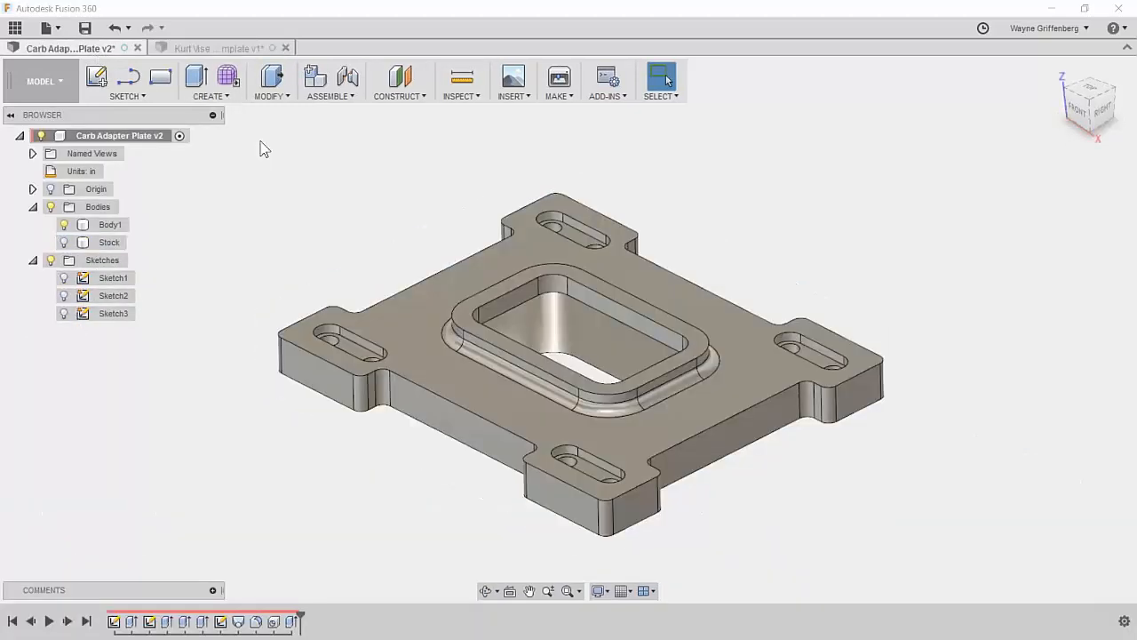
pyautogui.click(85, 27)
pyautogui.click(561, 318)
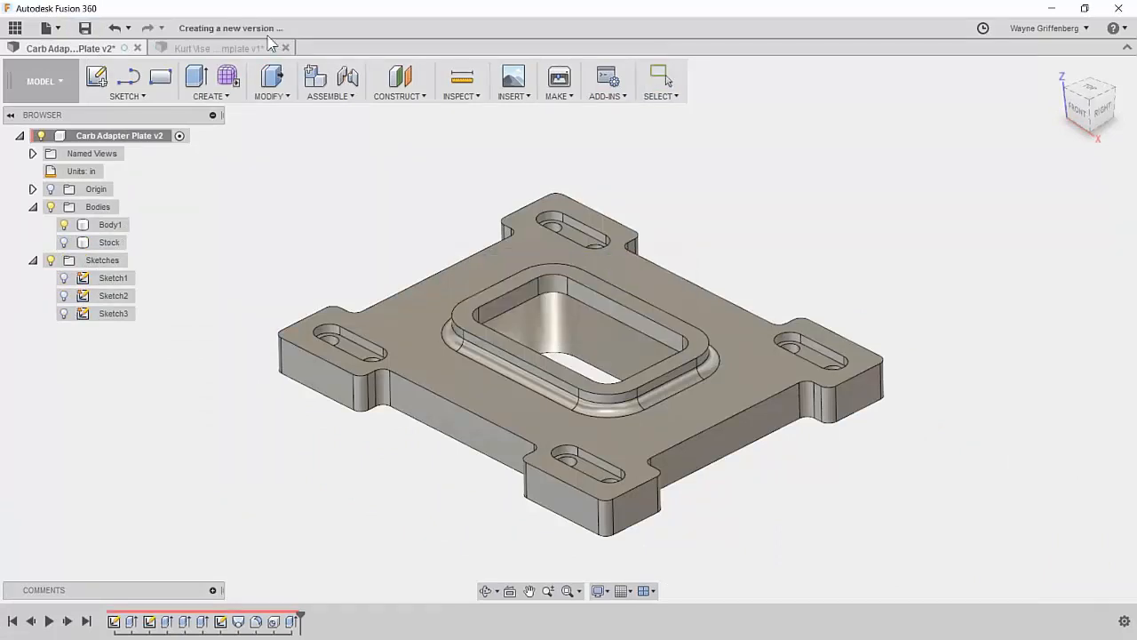
# Step: Return to the Kurt Vise Template and update the linked Carb Adapter Plate to its latest version
pyautogui.click(192, 48)
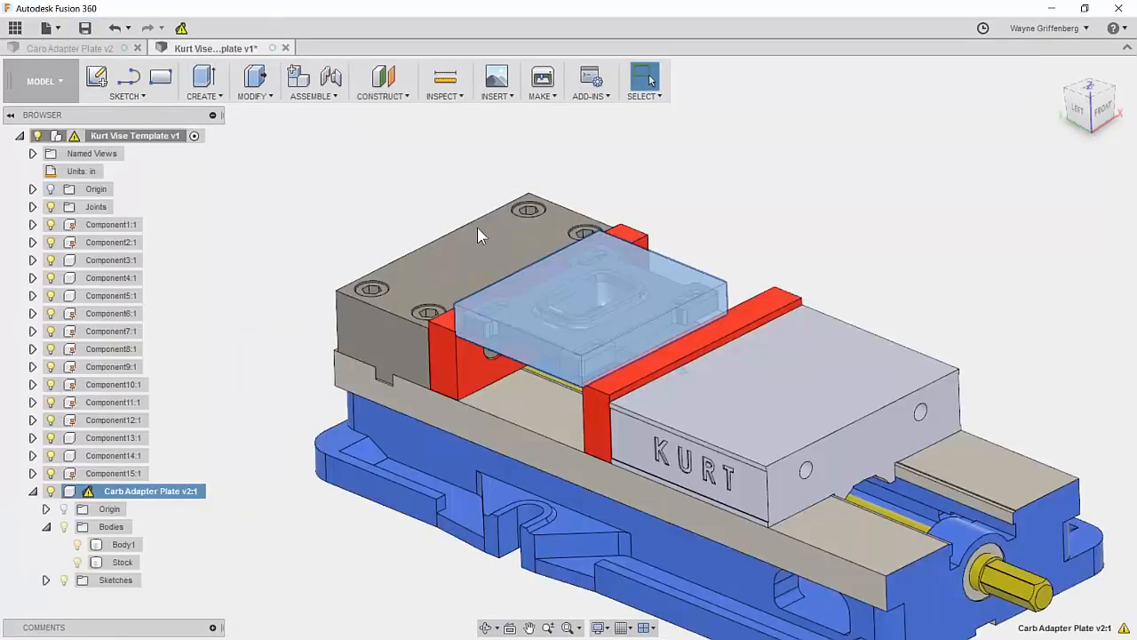
pyautogui.click(33, 491)
pyautogui.click(182, 30)
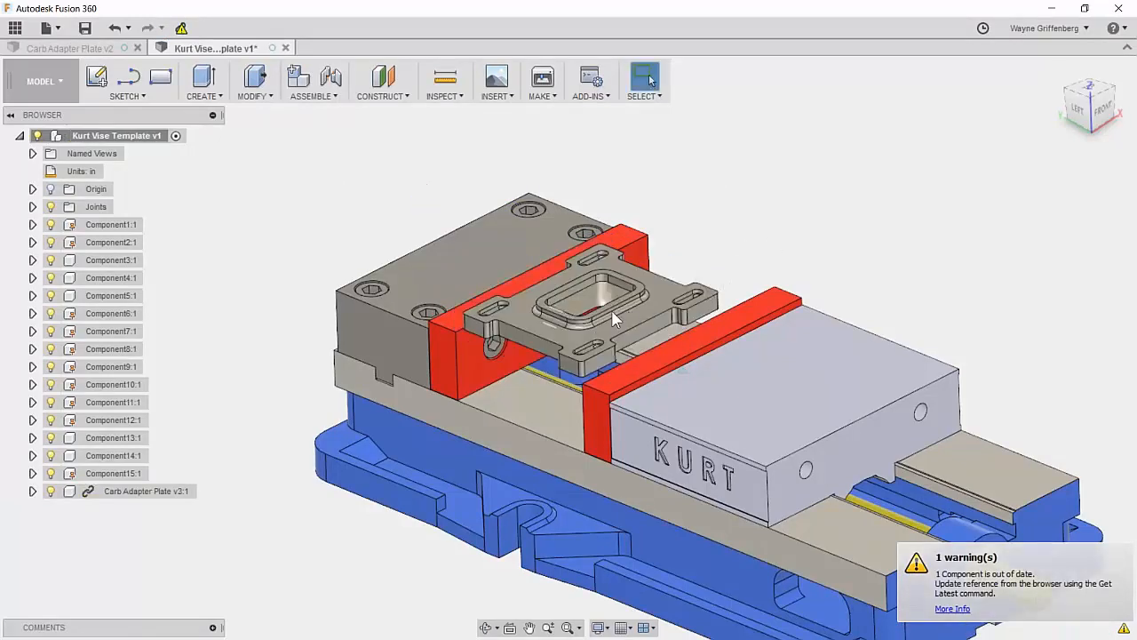
# Step: Inspect the updated plate in the vise and switch the assembly to the CAM workspace
pyautogui.scroll(-1, 612, 312)
pyautogui.moveTo(612, 312)
pyautogui.keyDown('shift'); pyautogui.mouseDown(button='middle')
pyautogui.moveTo(680, 286)
pyautogui.moveTo(606, 306)
pyautogui.mouseUp(button='middle'); pyautogui.keyUp('shift')
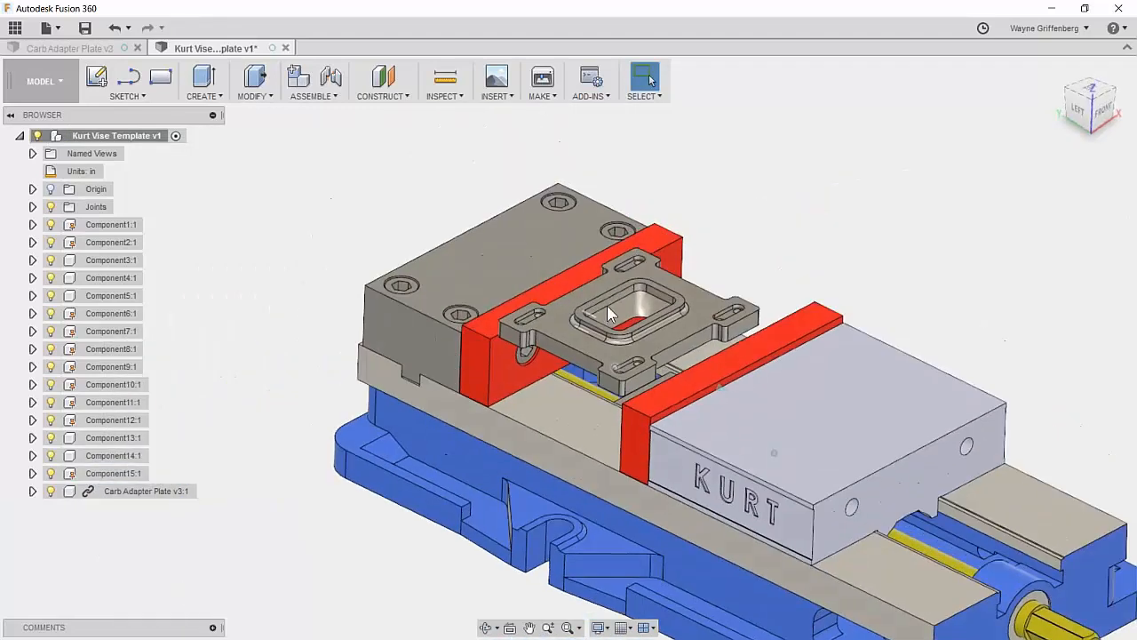
pyautogui.click(33, 83)
pyautogui.click(32, 296)
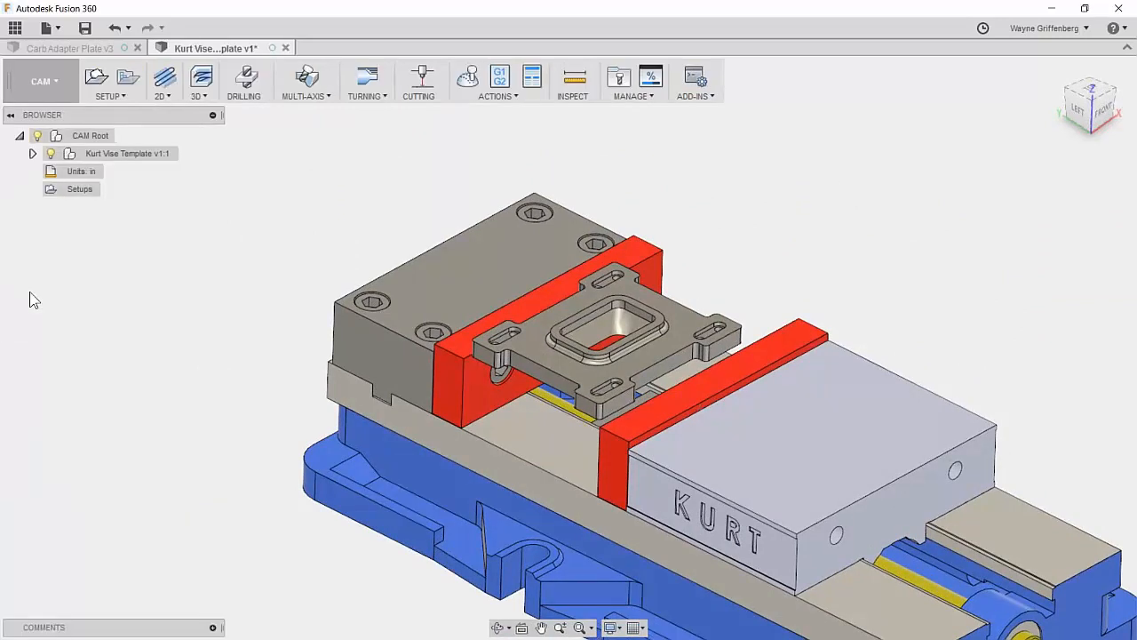
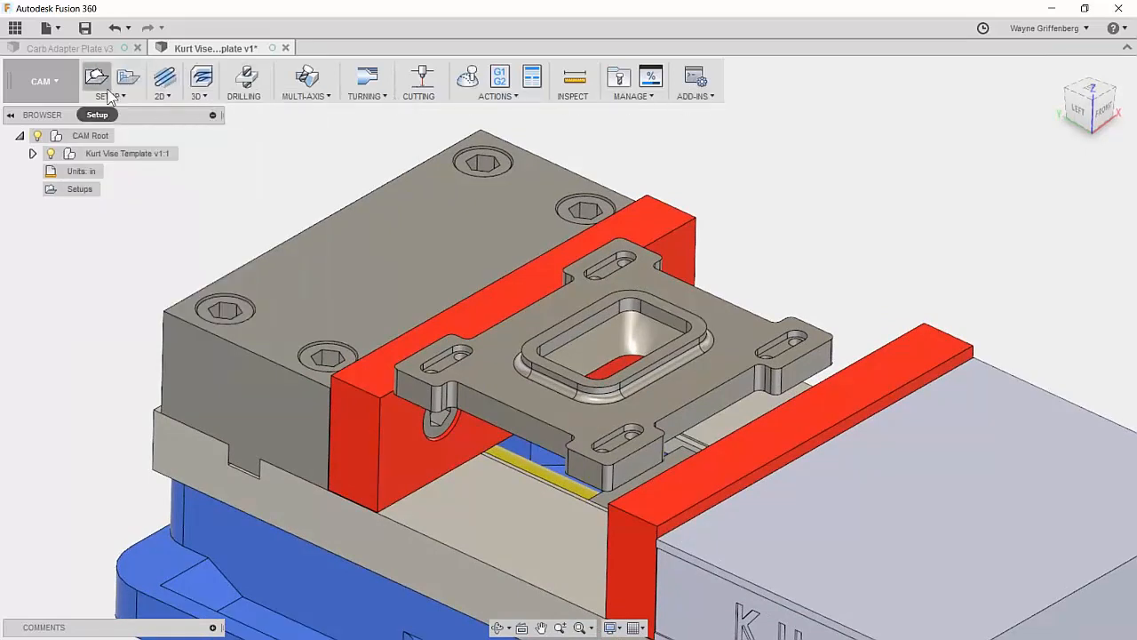
# Step: Start a milling setup and replace its model selection with only the Carb Adapter Plate body
pyautogui.moveTo(107, 96)
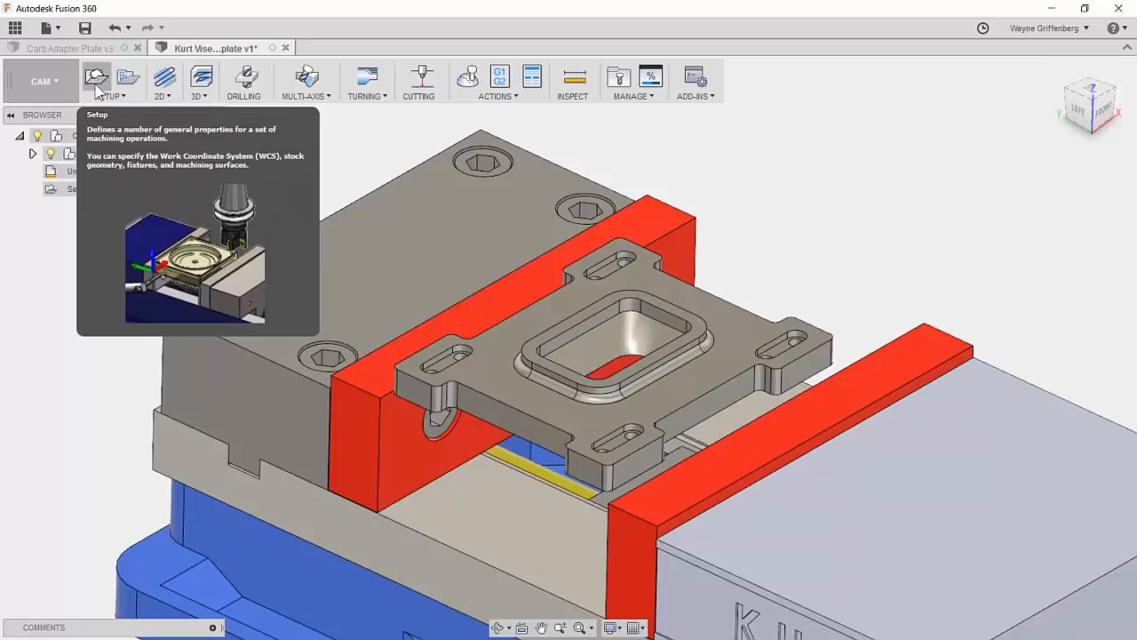
pyautogui.click(98, 85)
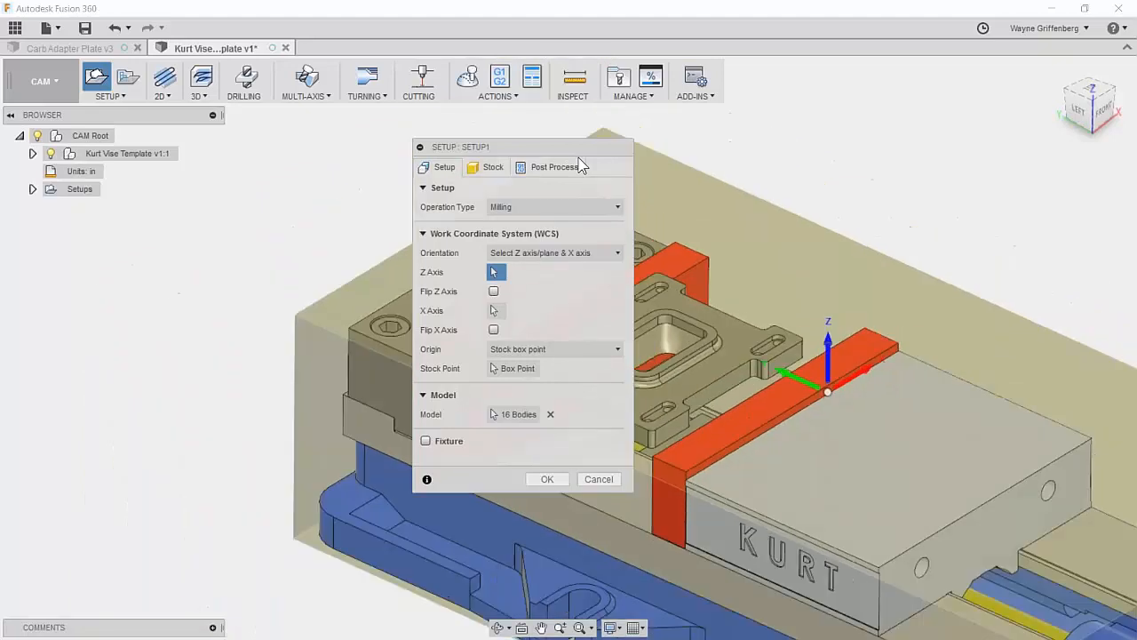
pyautogui.moveTo(565, 149); pyautogui.dragTo(1002, 162)
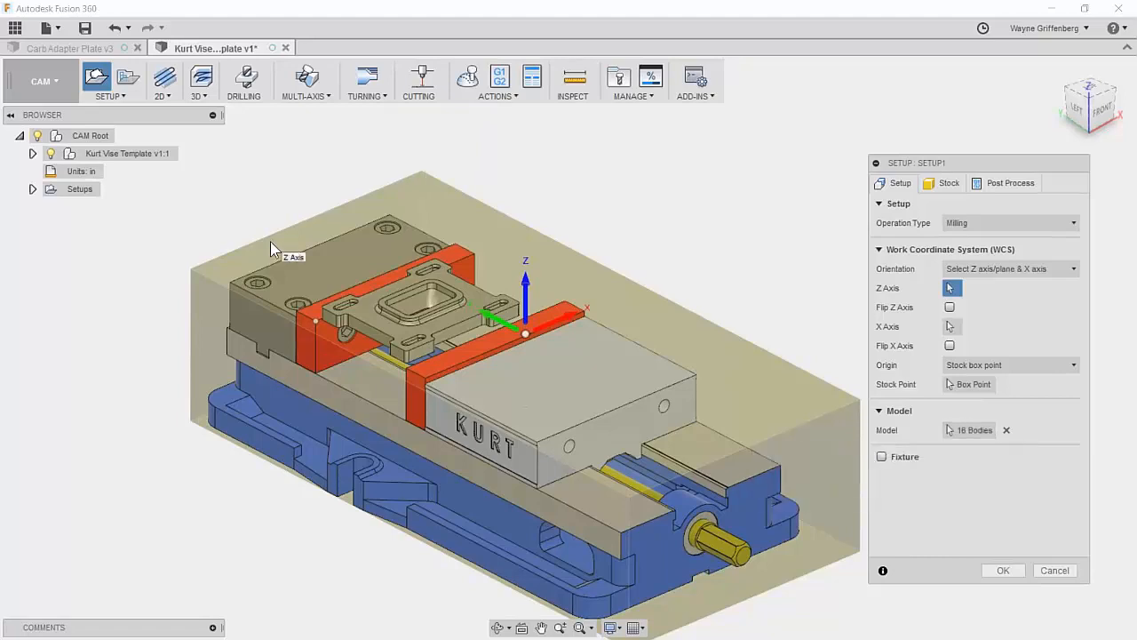
pyautogui.click(1008, 431)
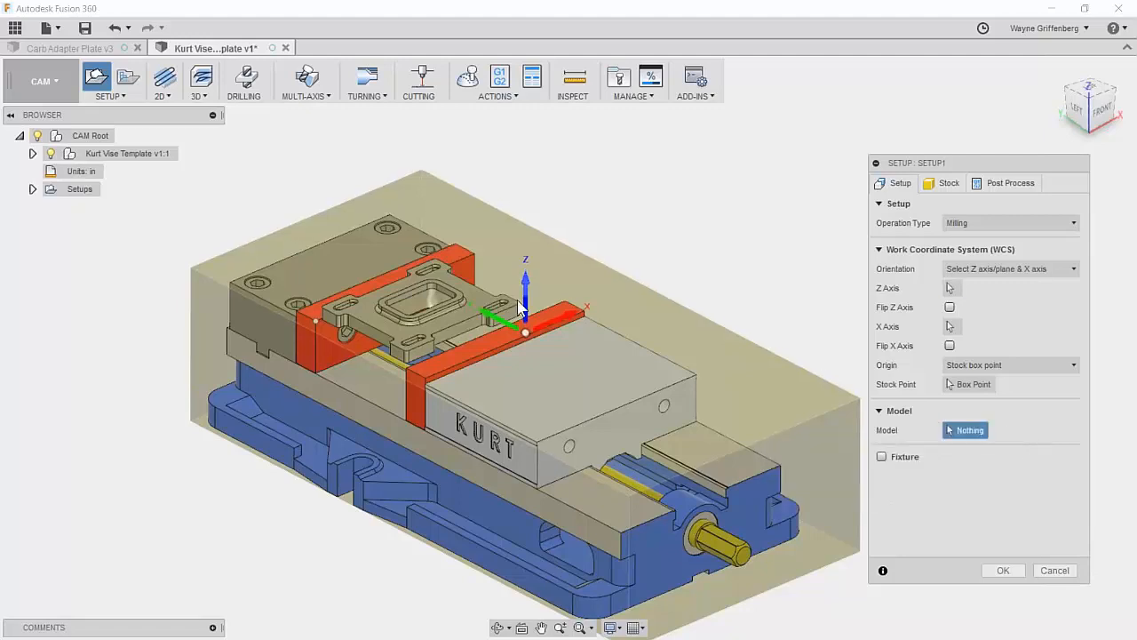
pyautogui.click(455, 315)
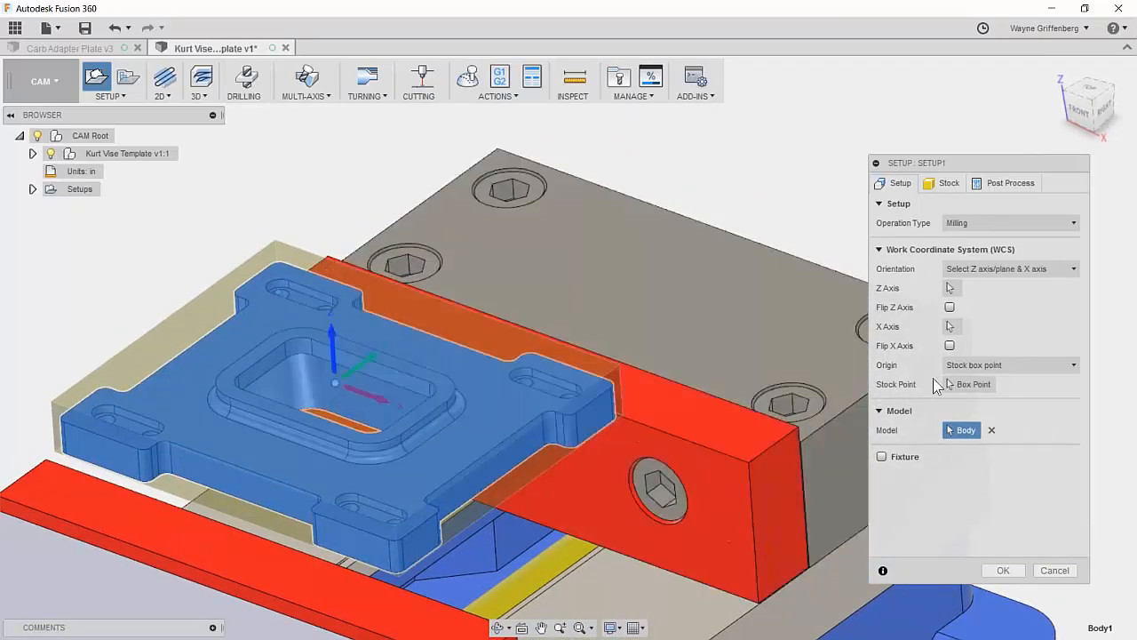
# Step: Try different corners of the stock box as the WCS origin, including the upper corner beside the fixed jaw
pyautogui.click(958, 384)
pyautogui.click(275, 239)
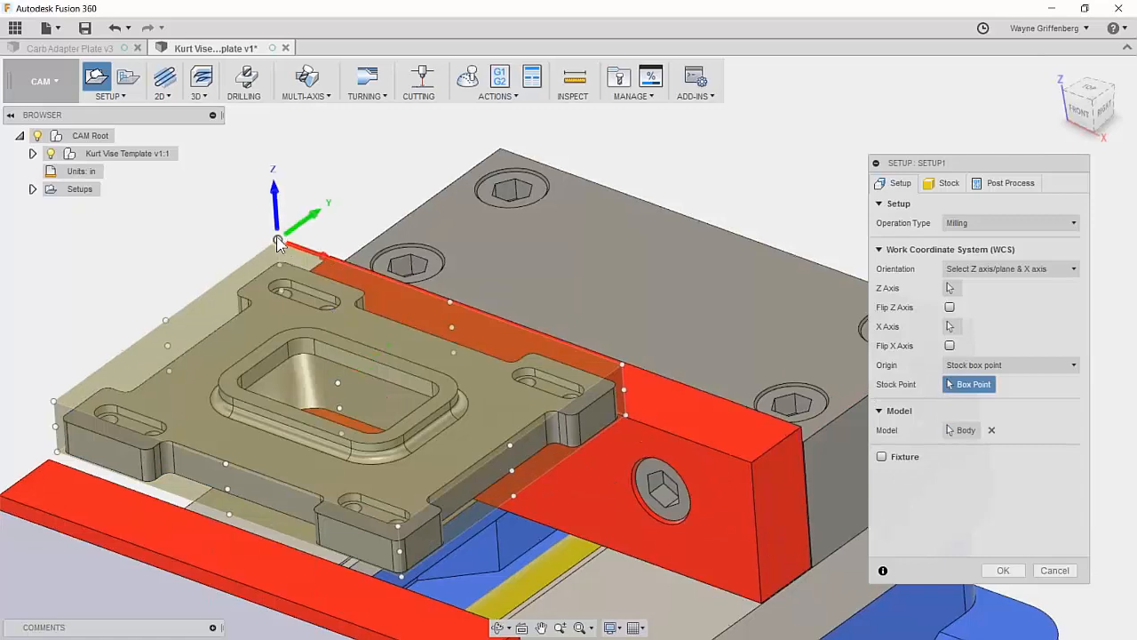
pyautogui.click(108, 361)
pyautogui.click(294, 242)
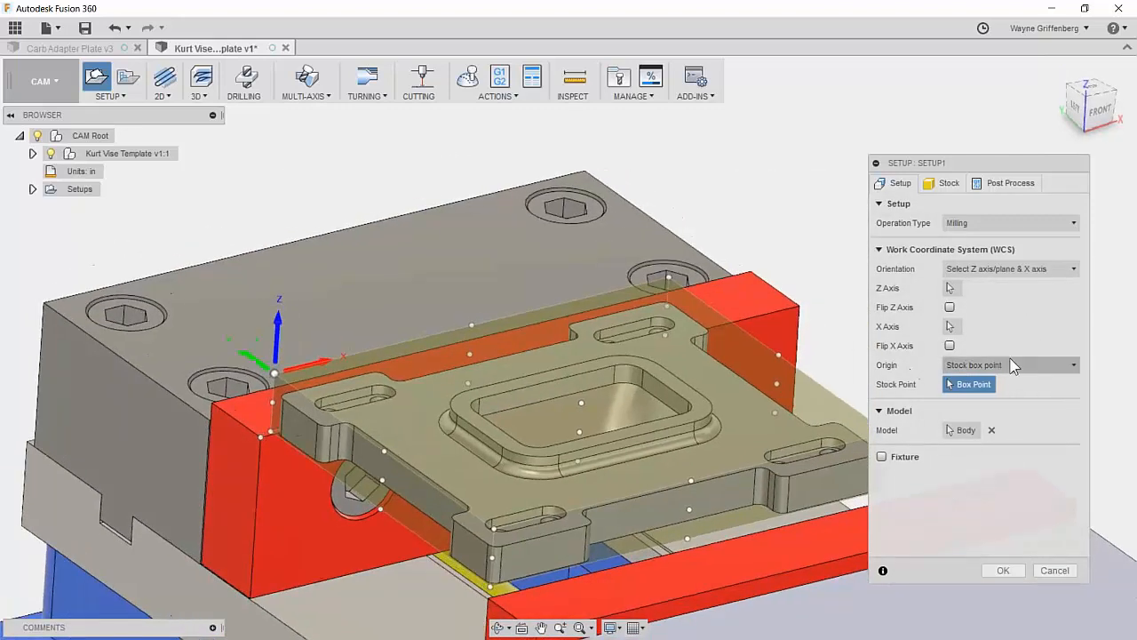
# Step: Try Selected point and Model origin as the WCS origin of the setup, leaving it on Selected point
pyautogui.click(1011, 364)
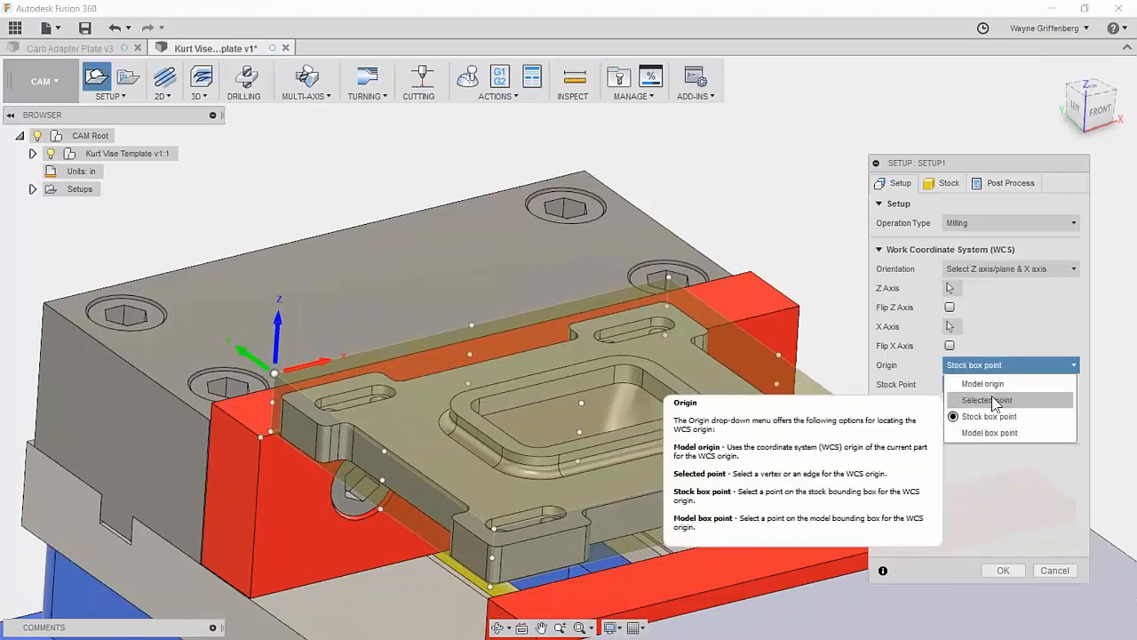
pyautogui.click(993, 401)
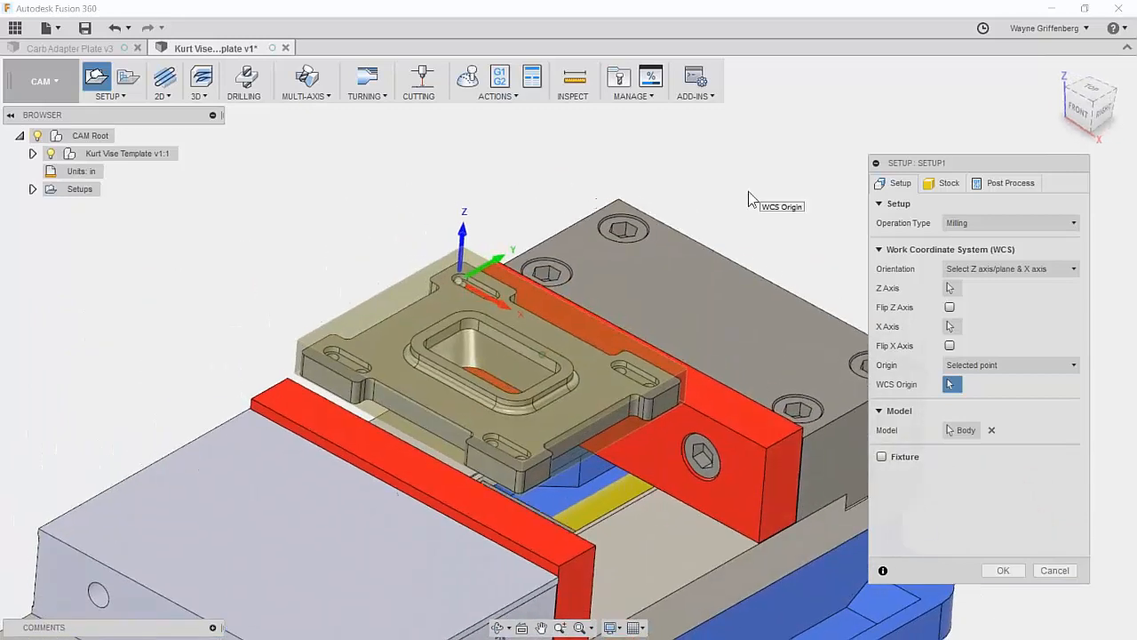
pyautogui.click(971, 365)
pyautogui.click(977, 381)
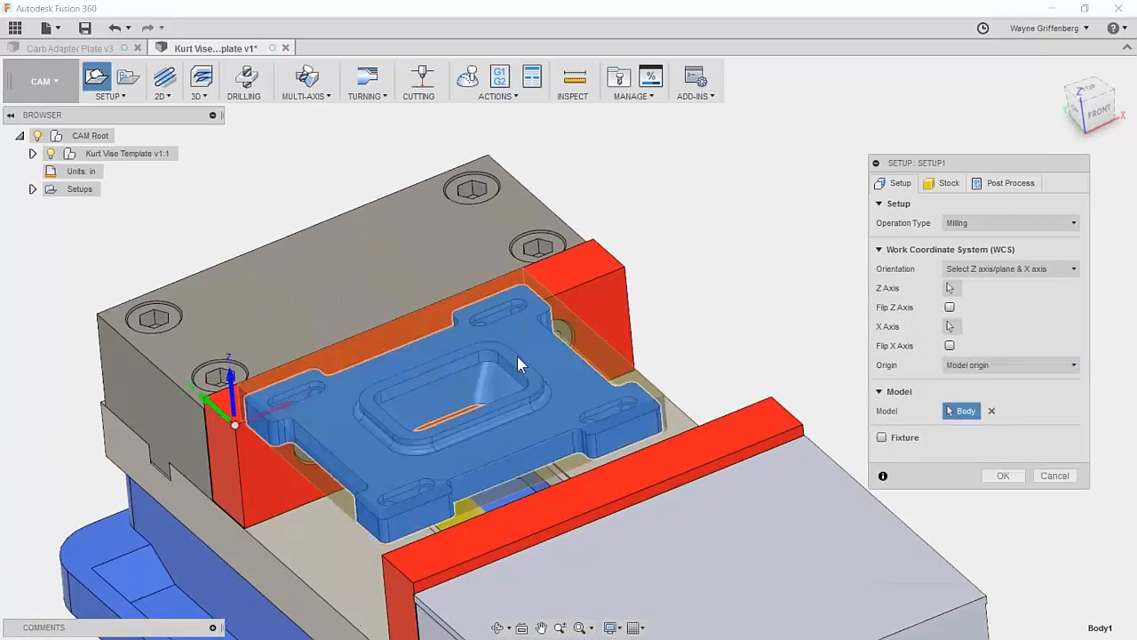
pyautogui.click(949, 367)
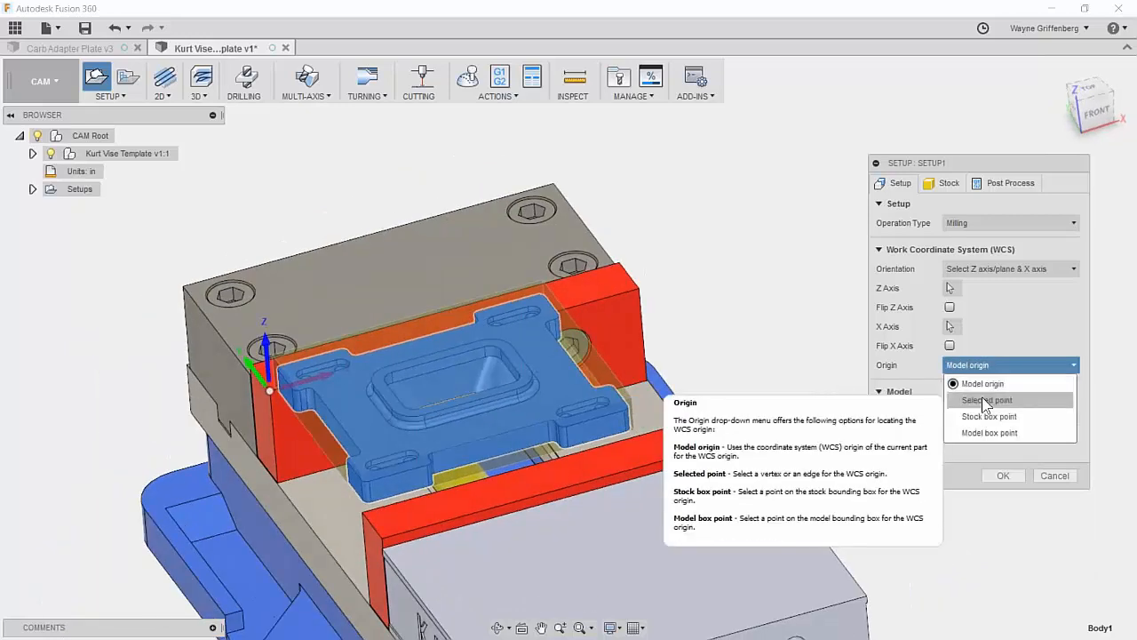
pyautogui.click(977, 399)
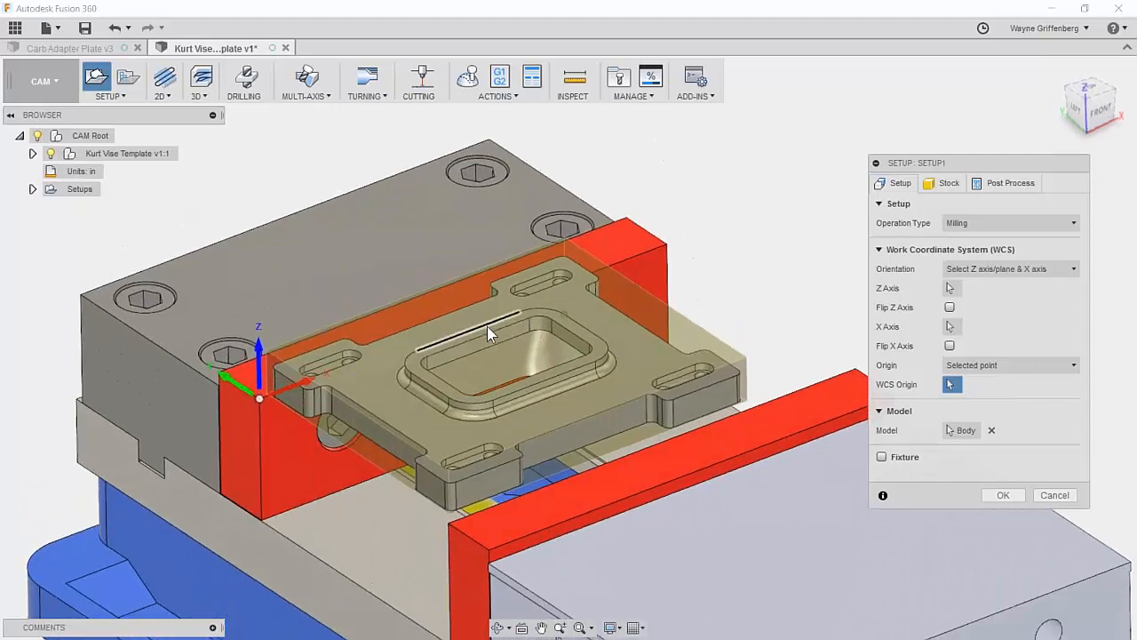
# Step: Try a relative size box with a 0.5 in side offset and a fixed size box as the setup's stock
pyautogui.click(947, 187)
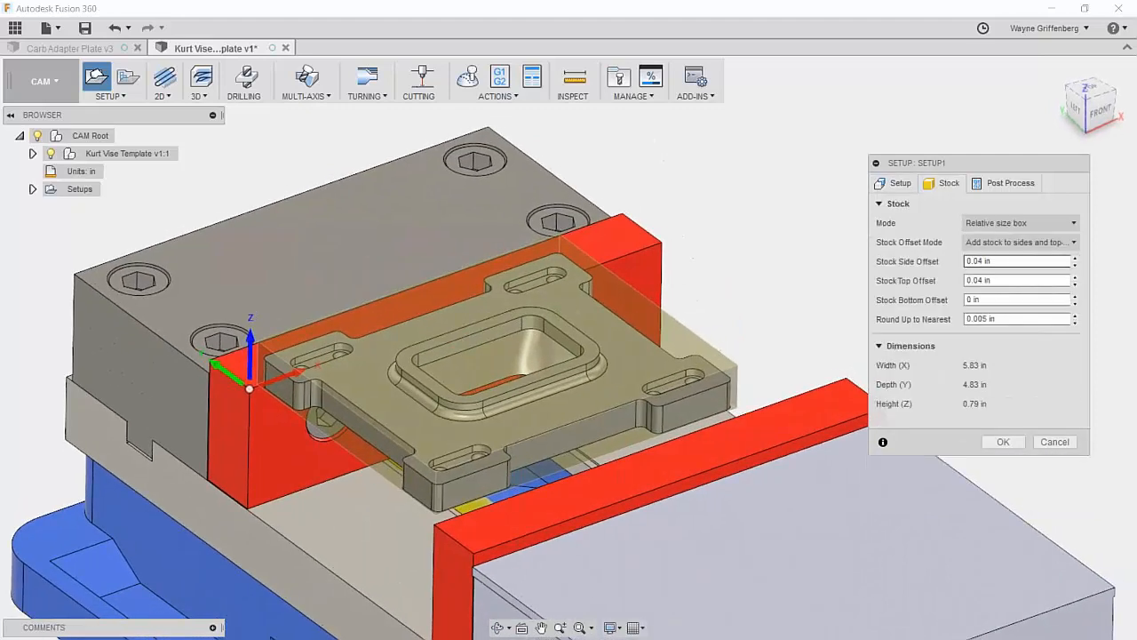
pyautogui.click(1004, 262)
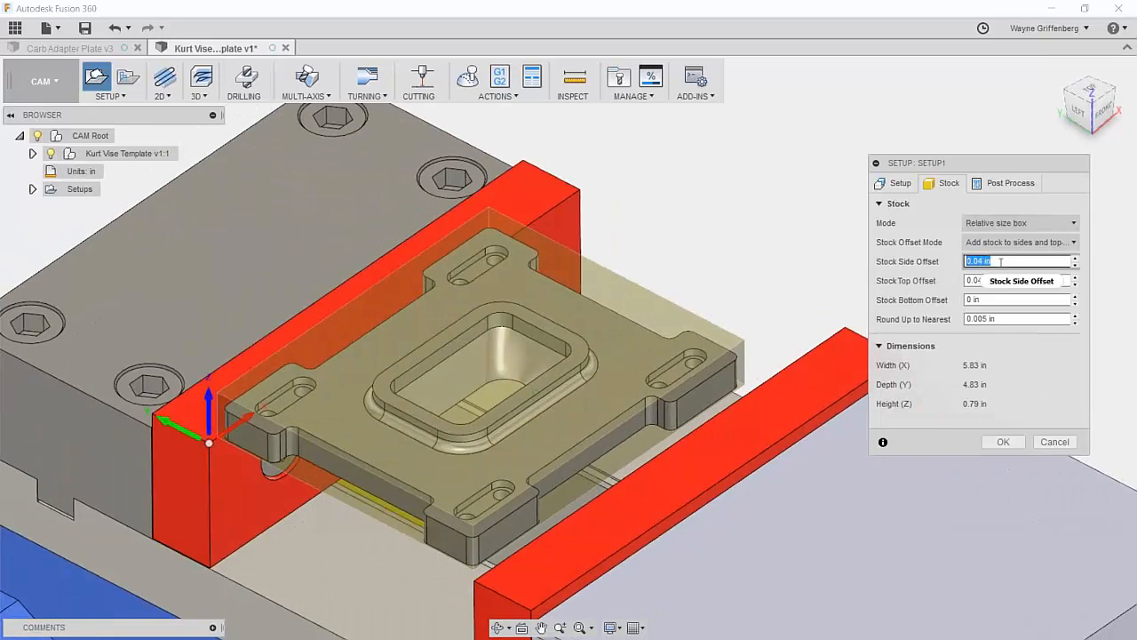
pyautogui.write('.5')
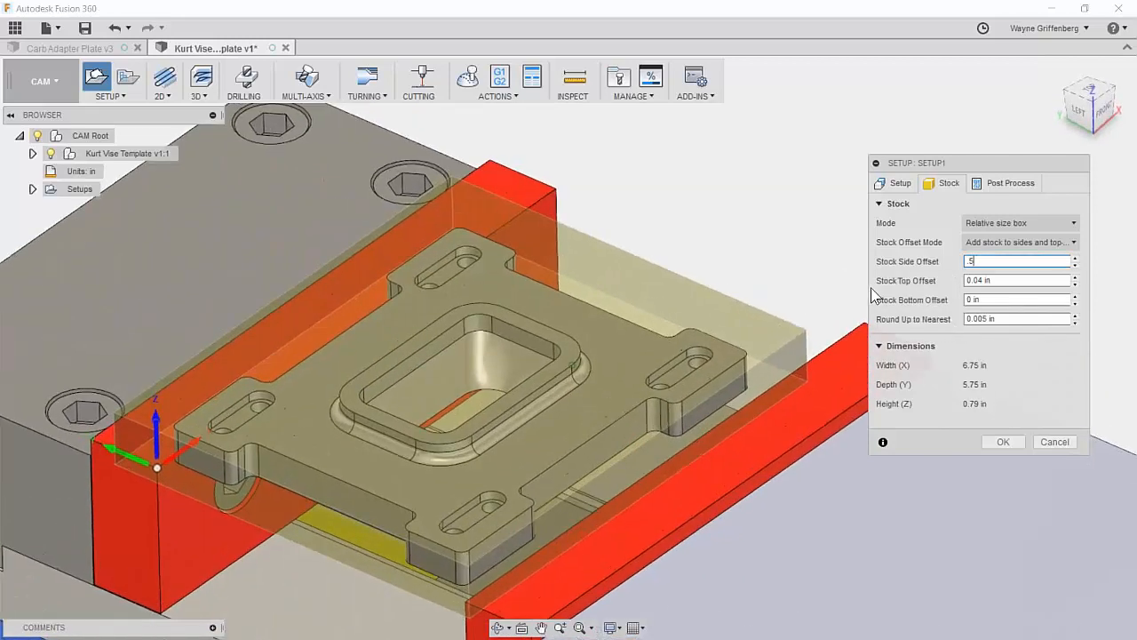
pyautogui.click(1003, 225)
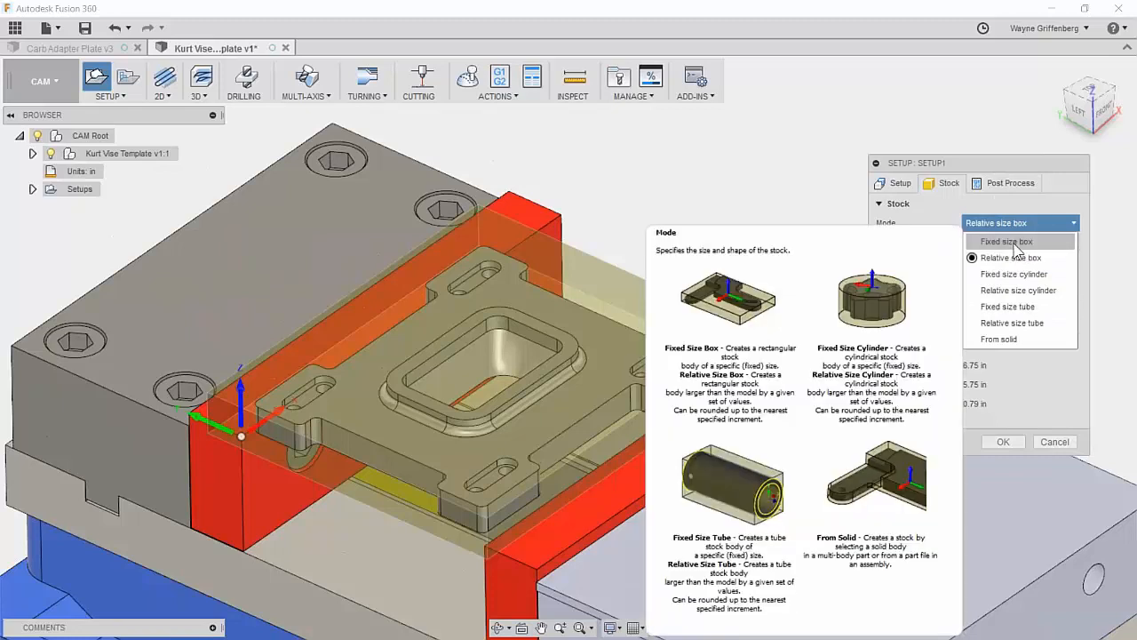
pyautogui.click(1013, 242)
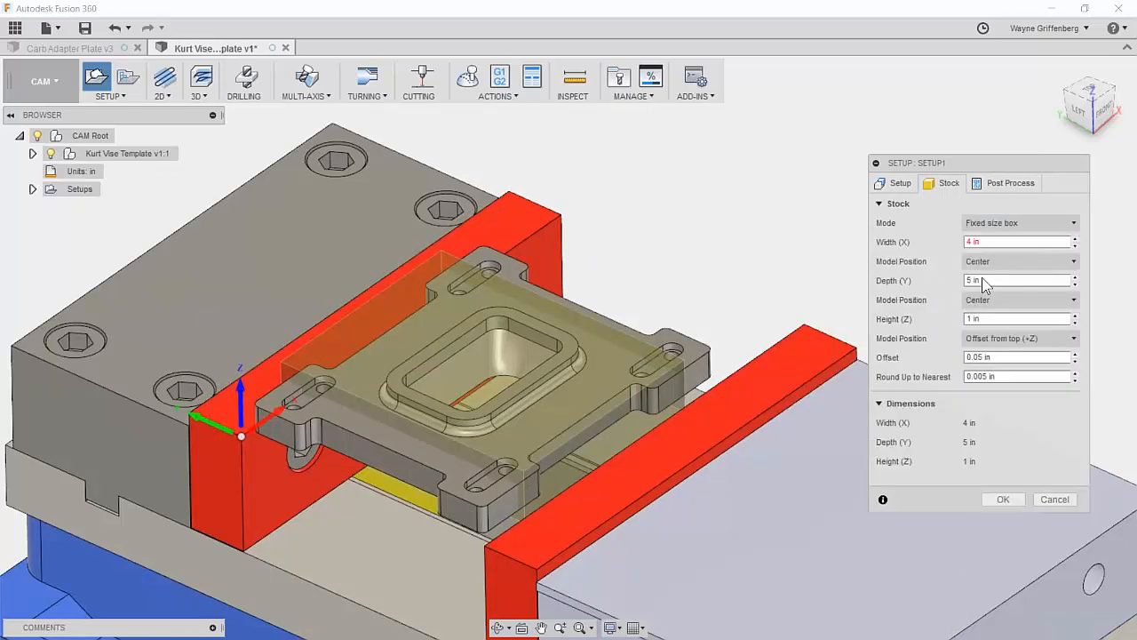
# Step: Define the setup's stock from a solid, using the Stock body of the Carb Adapter Plate component
pyautogui.click(1004, 223)
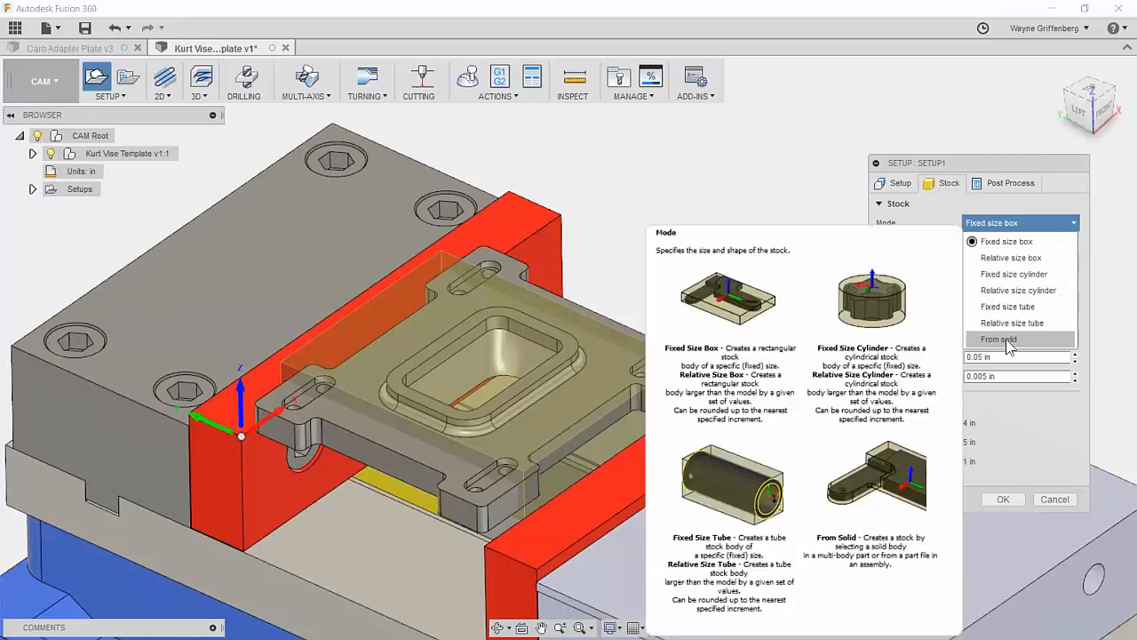
pyautogui.click(1009, 340)
pyautogui.scroll(-1, 39, 190)
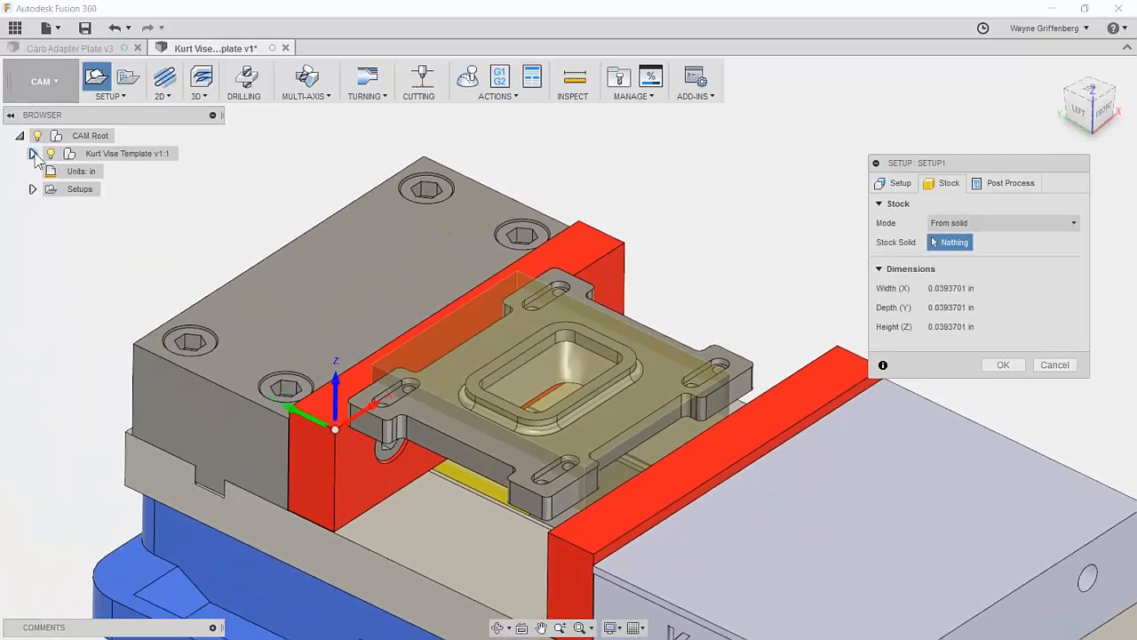
pyautogui.click(33, 154)
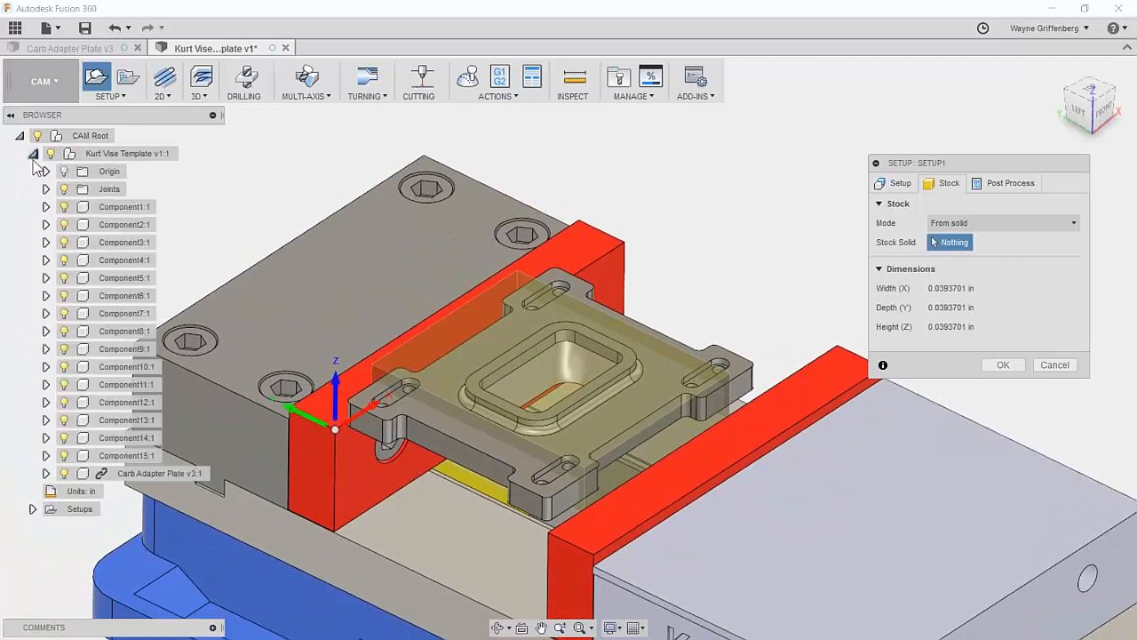
pyautogui.click(46, 474)
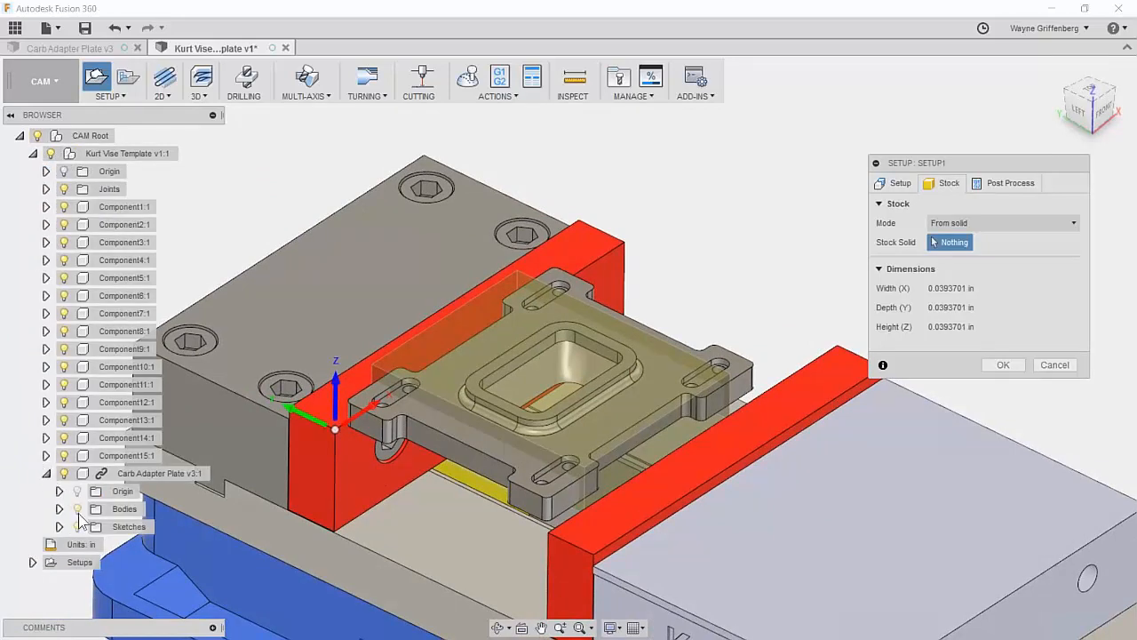
pyautogui.click(58, 509)
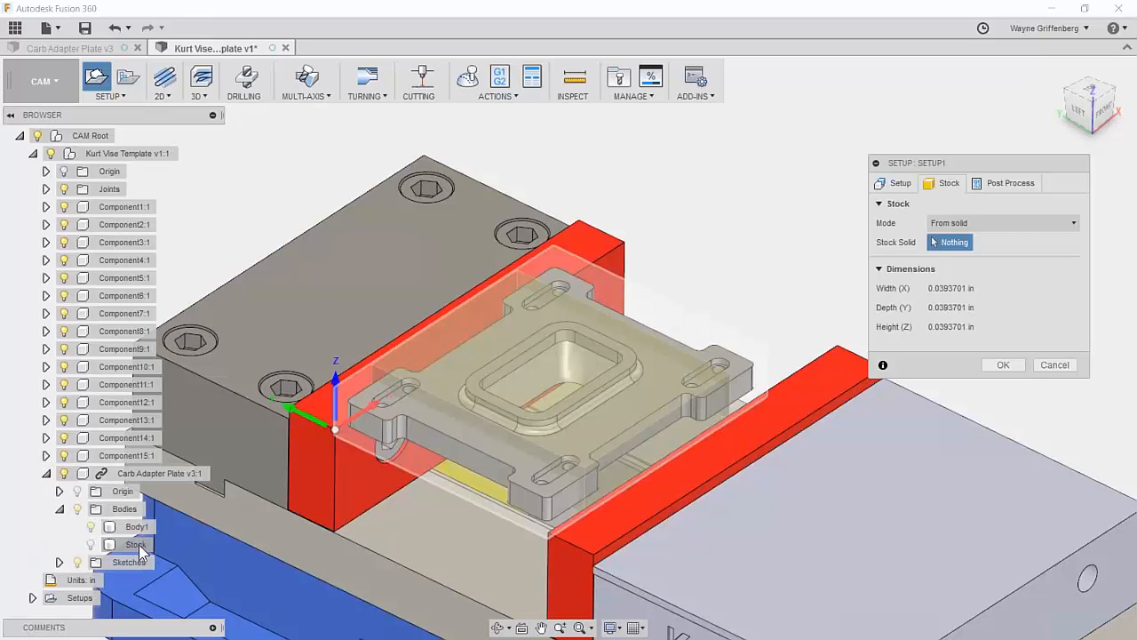
pyautogui.click(136, 545)
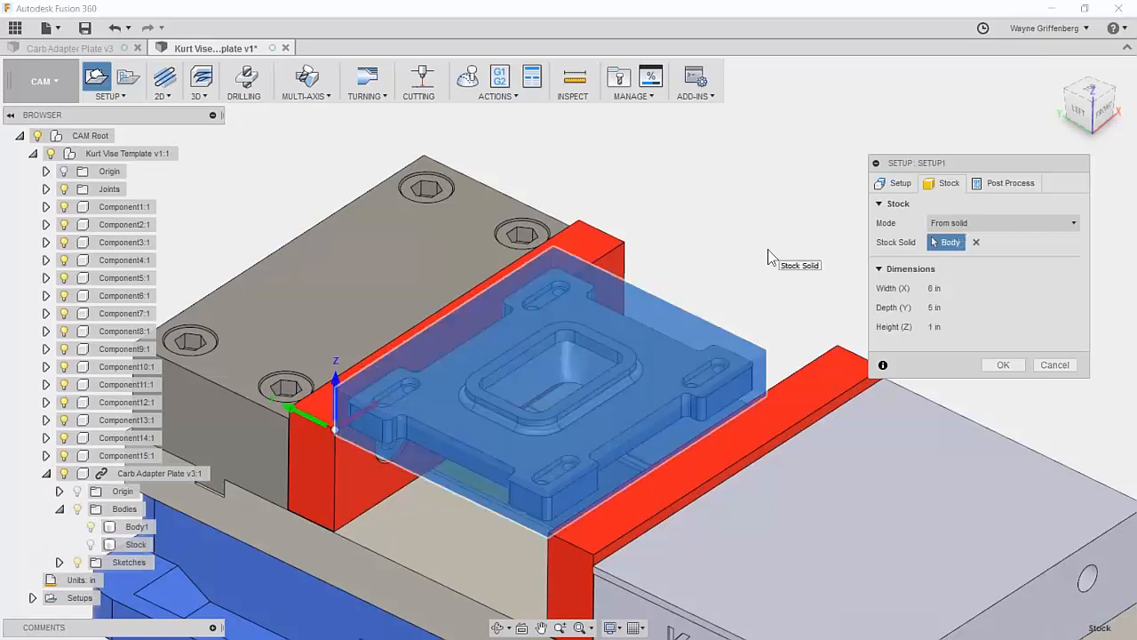
pyautogui.click(46, 474)
pyautogui.click(33, 153)
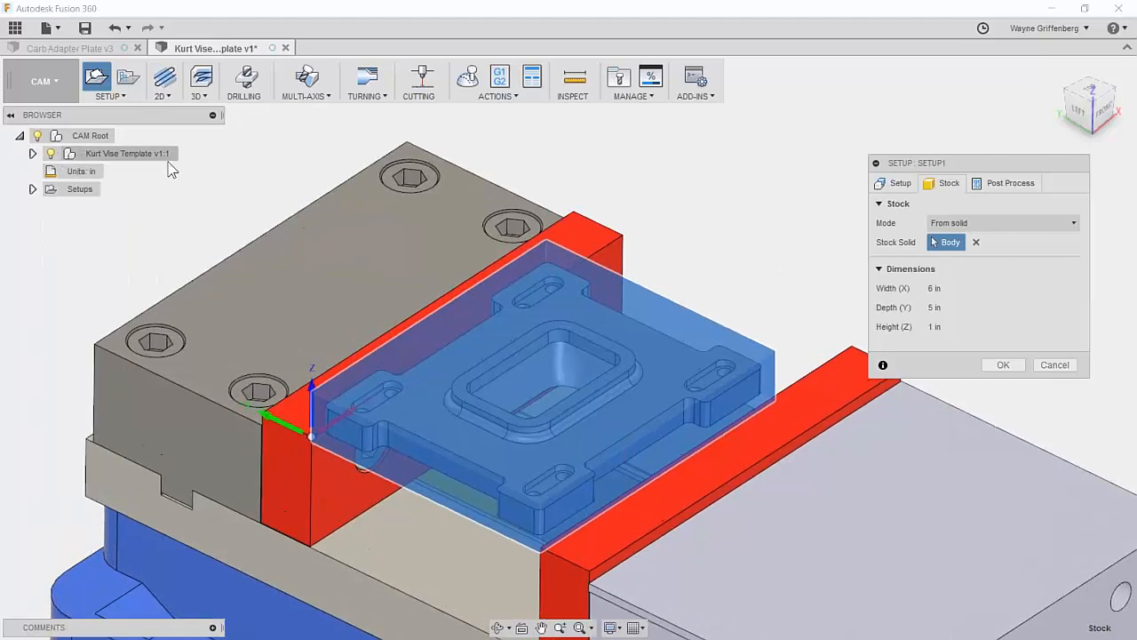
# Step: Review the selected stock solid and the WCS settings, and finish creating the milling setup
pyautogui.scroll(1, 731, 372)
pyautogui.keyDown('shift'); pyautogui.moveTo(732, 371); pyautogui.dragTo(751, 339, button='middle'); pyautogui.keyUp('shift')
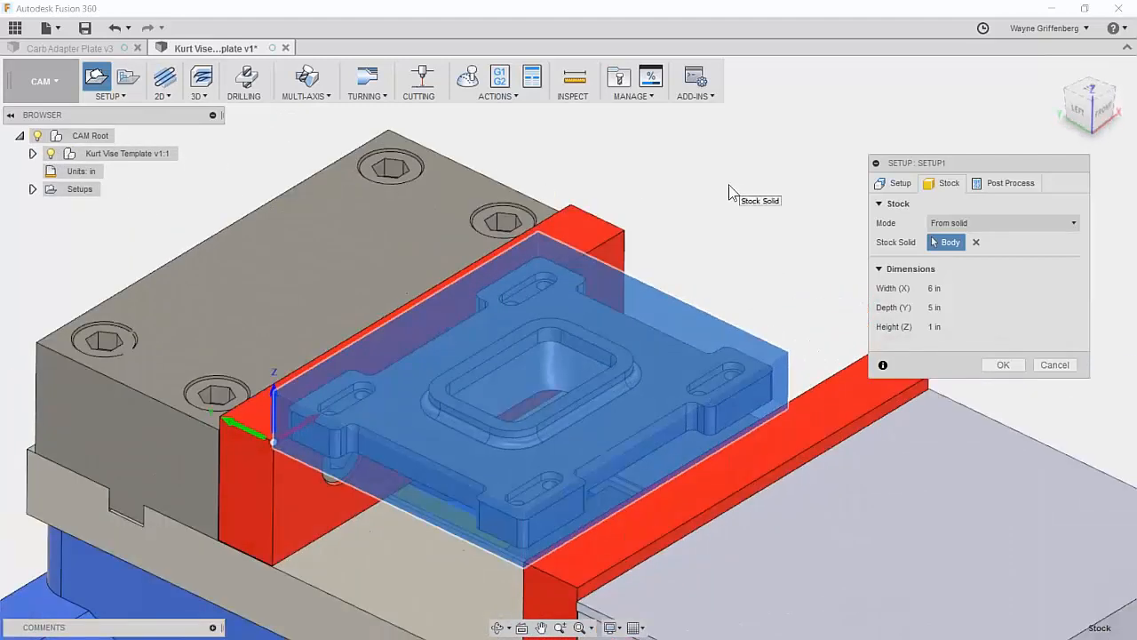
pyautogui.click(896, 183)
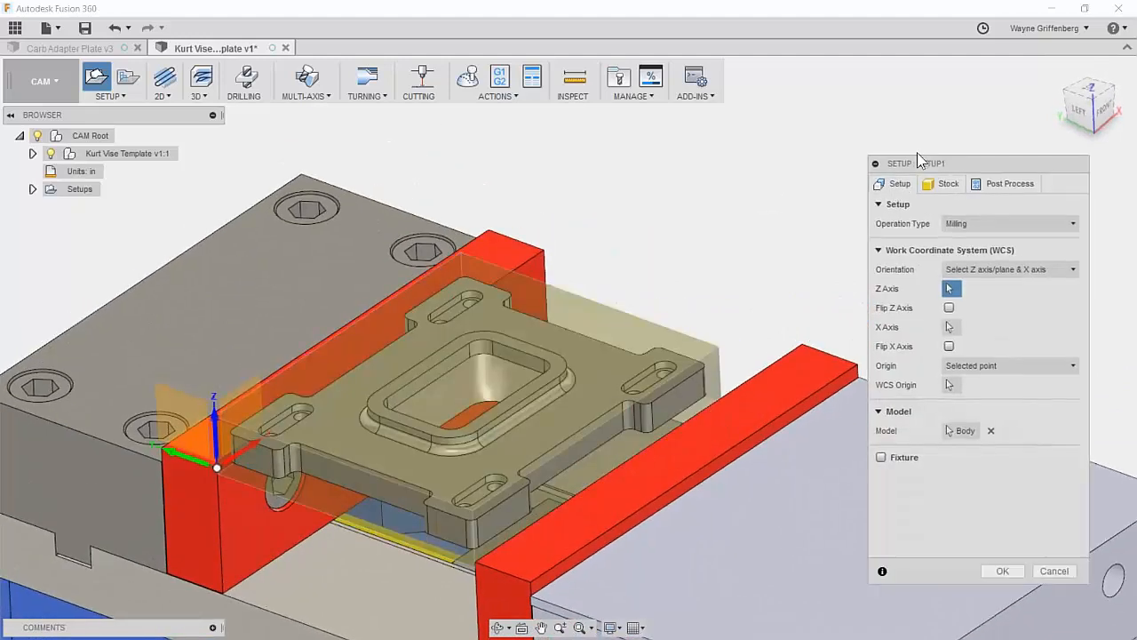
pyautogui.moveTo(920, 160); pyautogui.dragTo(788, 104)
pyautogui.click(870, 519)
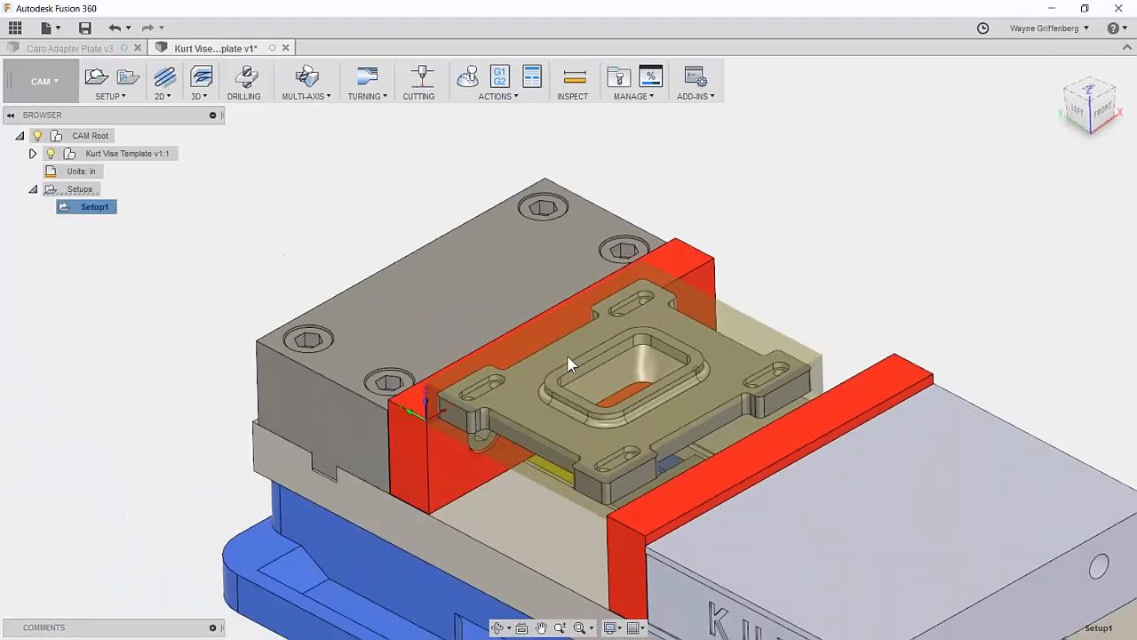
pyautogui.click(216, 274)
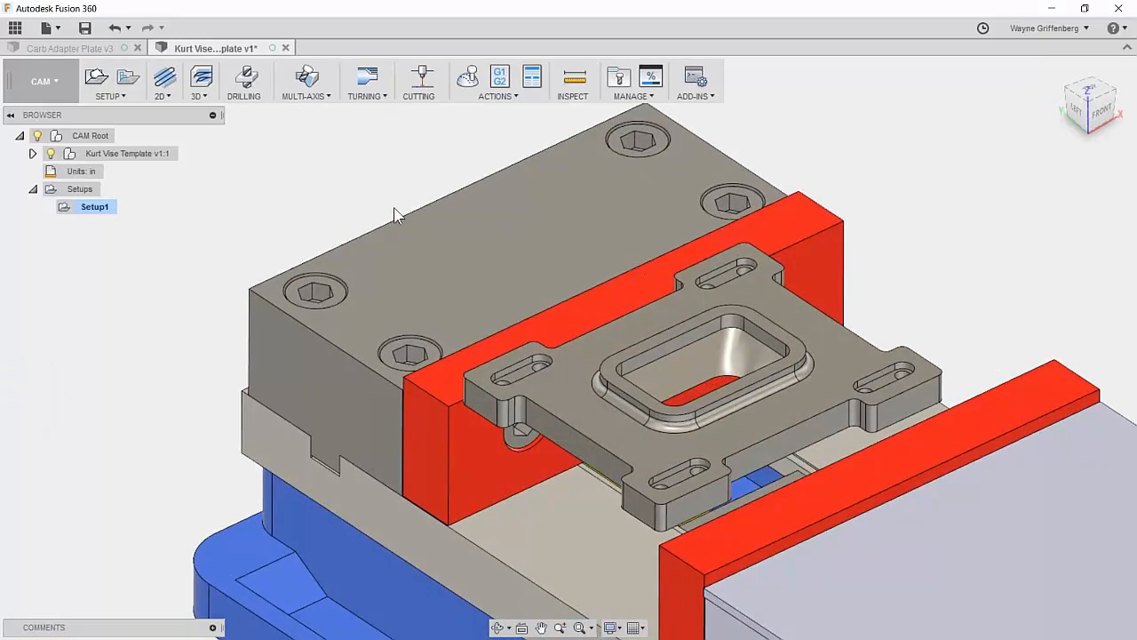
# Step: Start a 2D Face operation in the new setup and keep its settings clear of the vise model
pyautogui.click(159, 94)
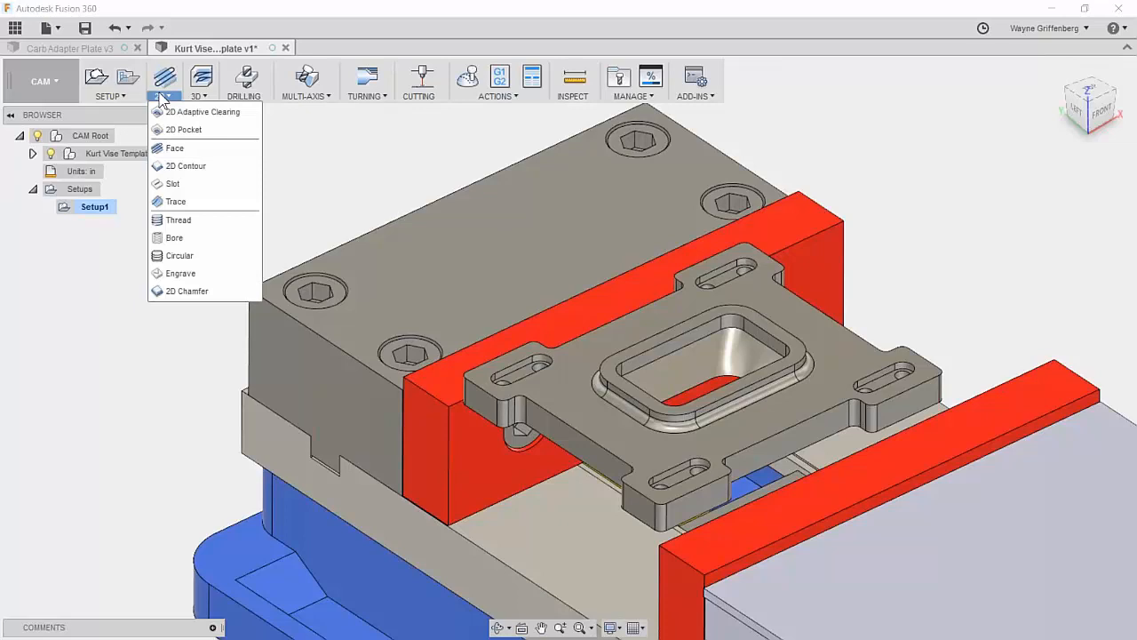
pyautogui.click(177, 148)
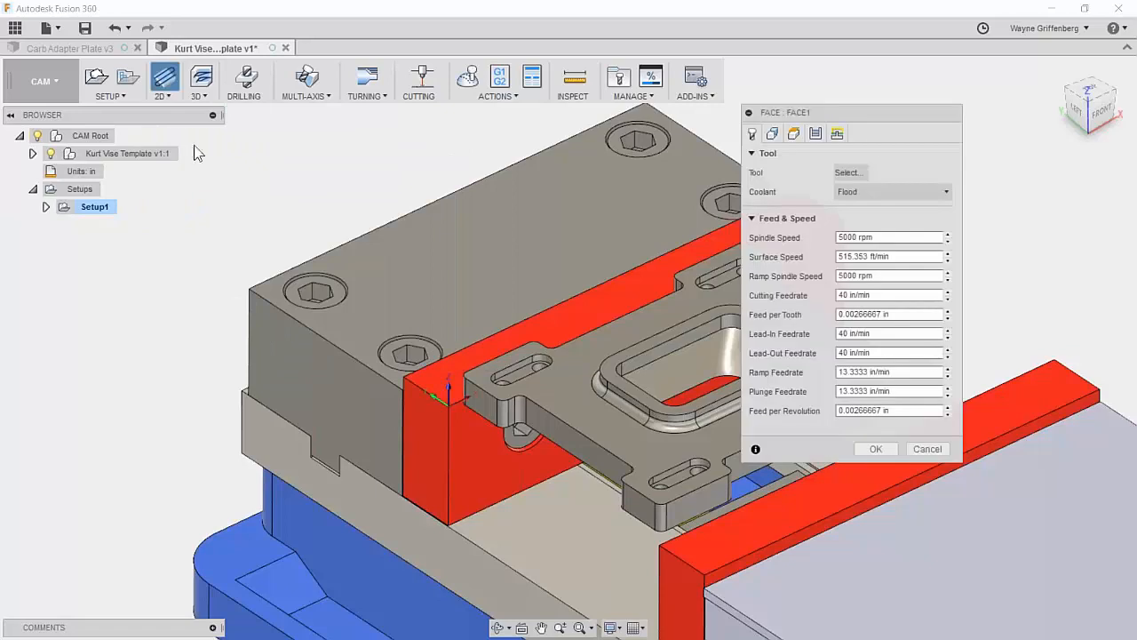
pyautogui.moveTo(890, 116); pyautogui.dragTo(337, 177)
pyautogui.scroll(-6, 411, 203)
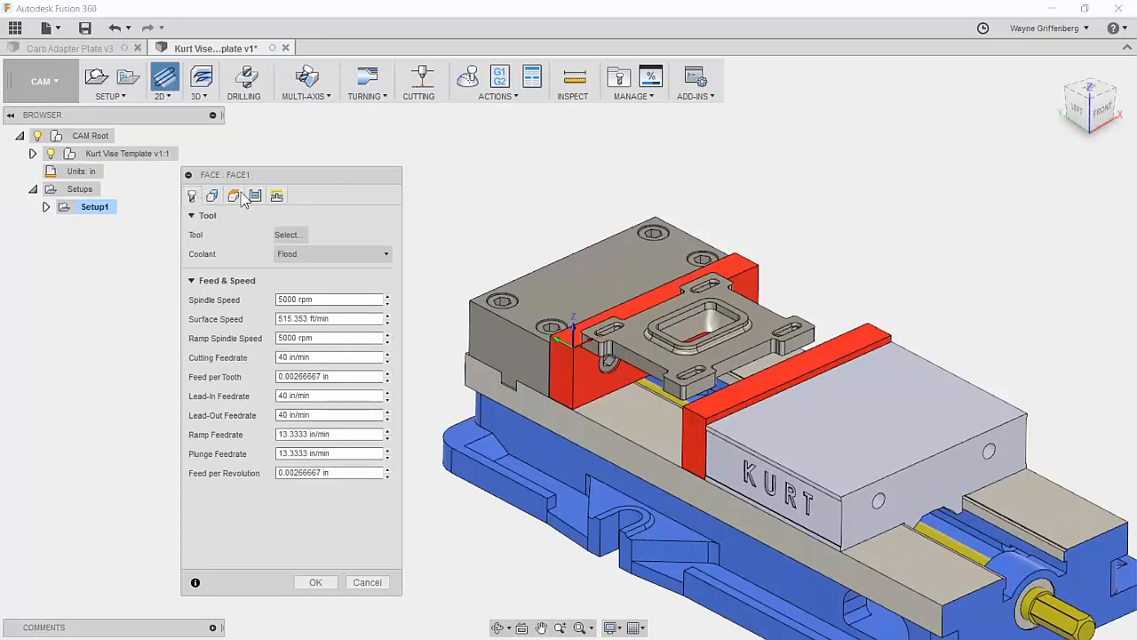
# Step: Open the tool selection for the Face operation and show the list of tool libraries
pyautogui.click(289, 235)
pyautogui.moveTo(391, 39); pyautogui.dragTo(370, 74)
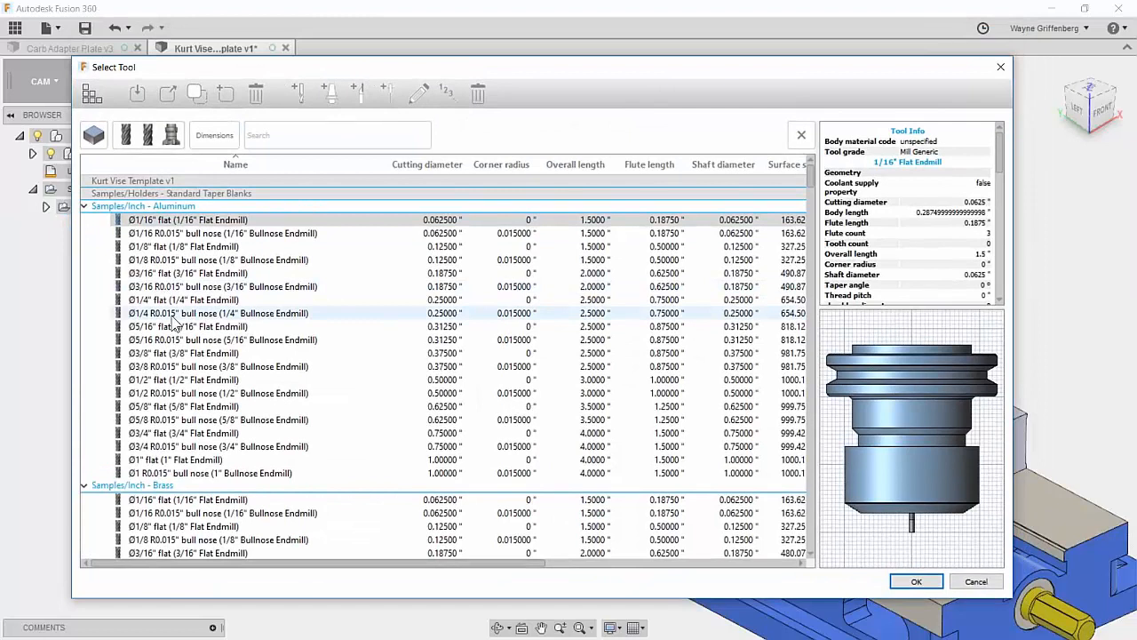
pyautogui.click(92, 95)
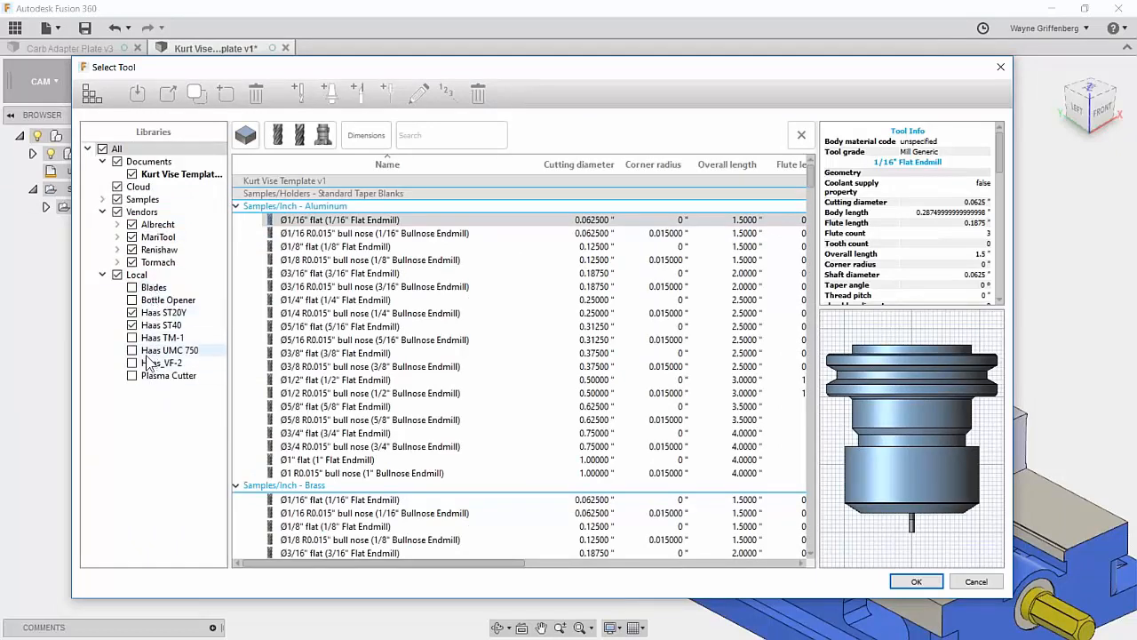
# Step: Limit the visible local tool libraries to Haas TM-1, Haas UMC 750 and Haas_VF-2
pyautogui.click(131, 364)
pyautogui.click(131, 313)
pyautogui.click(131, 351)
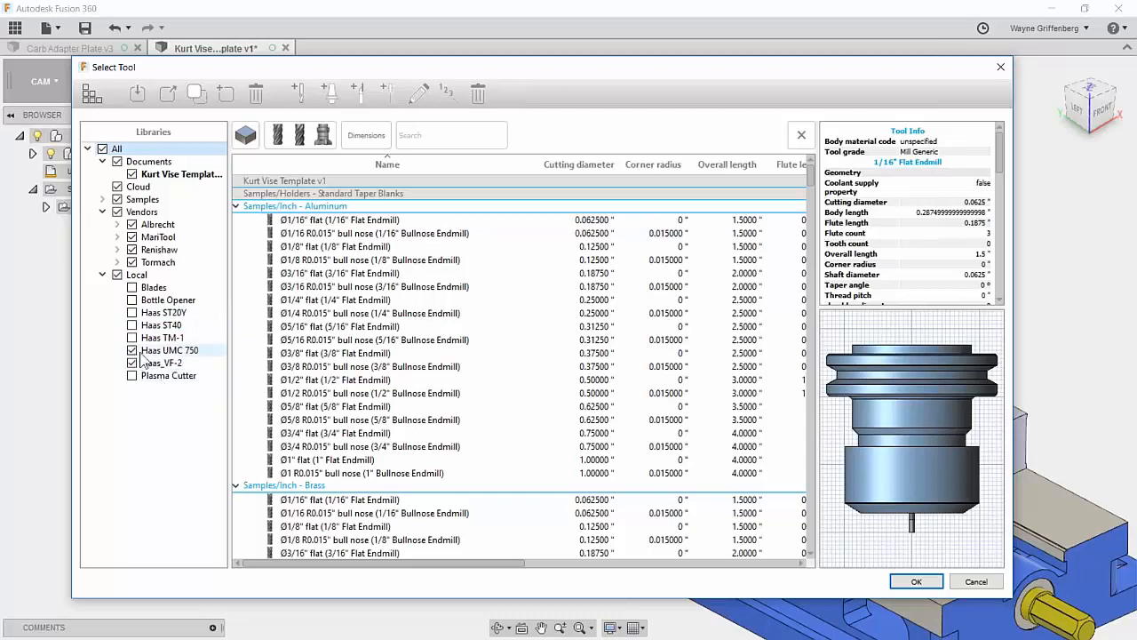
pyautogui.click(131, 337)
# Step: Display the tools stored in the local Haas_VF-2 library
pyautogui.rightClick(138, 278)
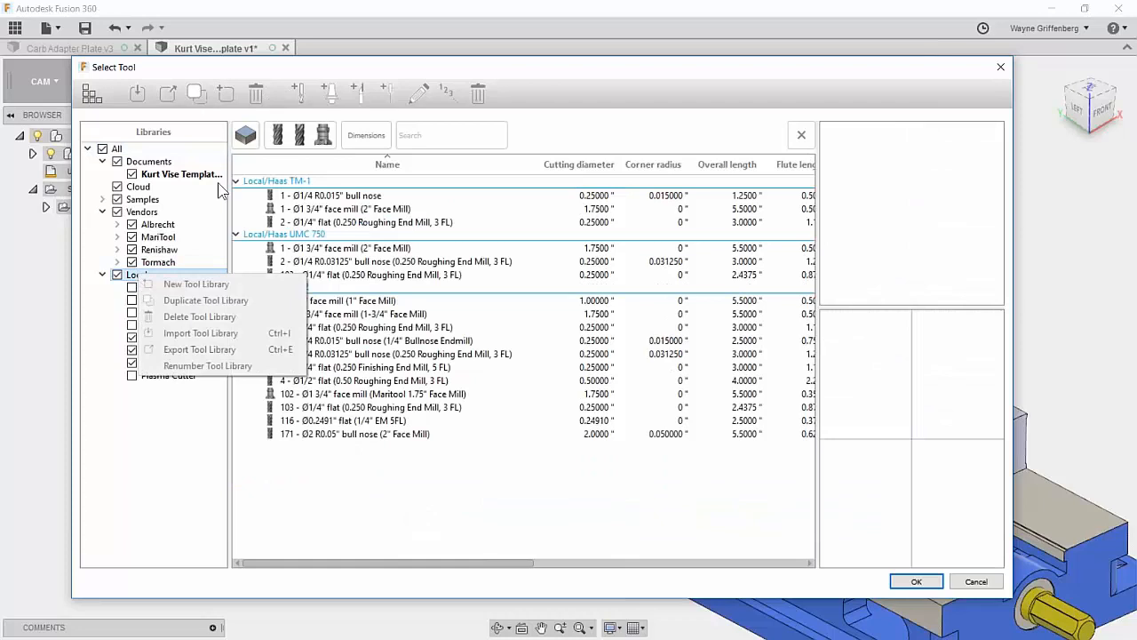
pyautogui.rightClick(169, 350)
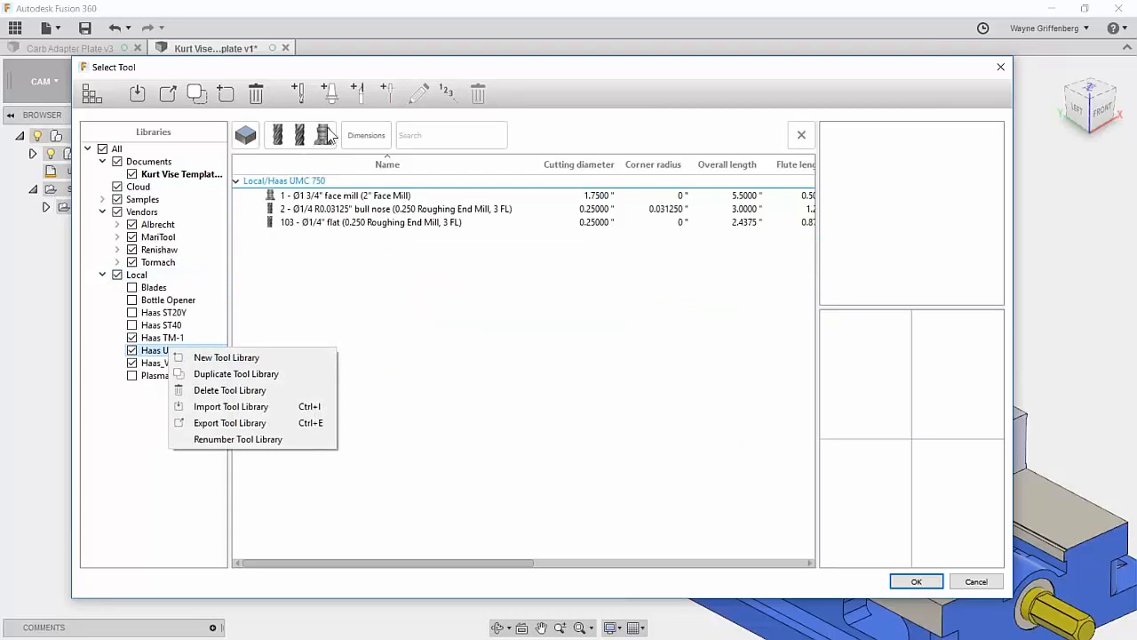
pyautogui.click(124, 432)
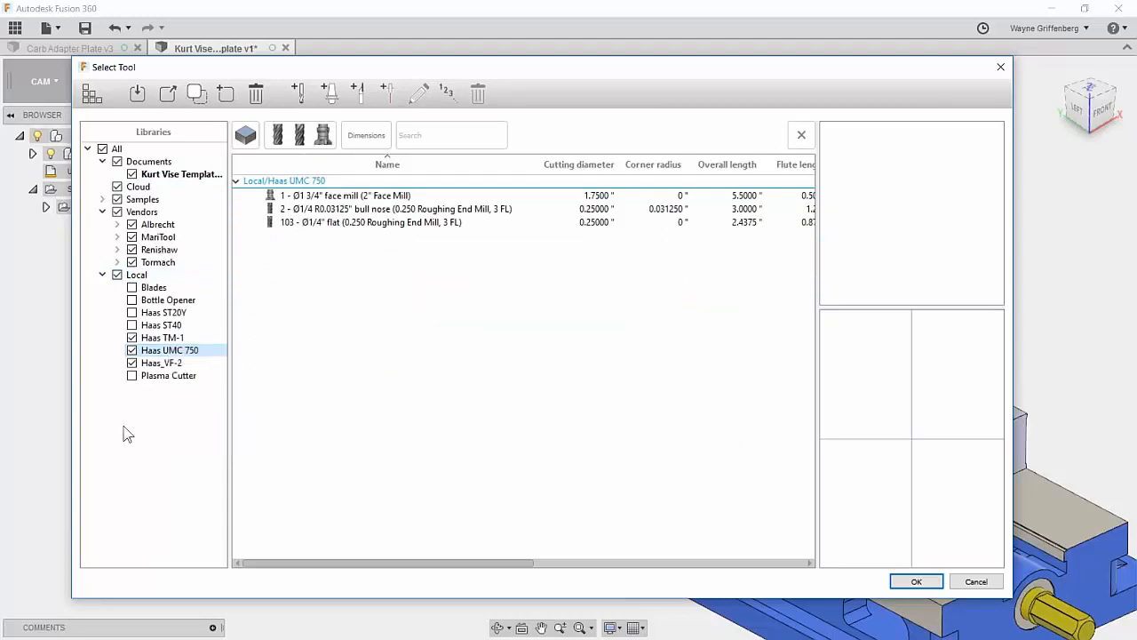
pyautogui.click(161, 362)
pyautogui.rightClick(330, 332)
pyautogui.click(303, 374)
pyautogui.rightClick(303, 374)
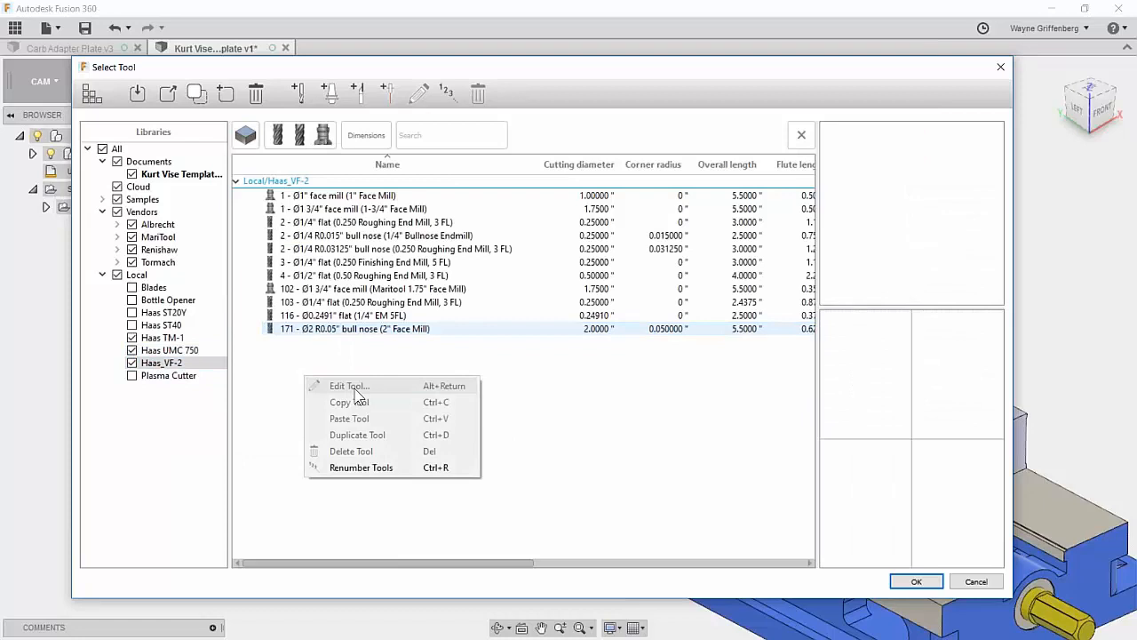
pyautogui.click(338, 357)
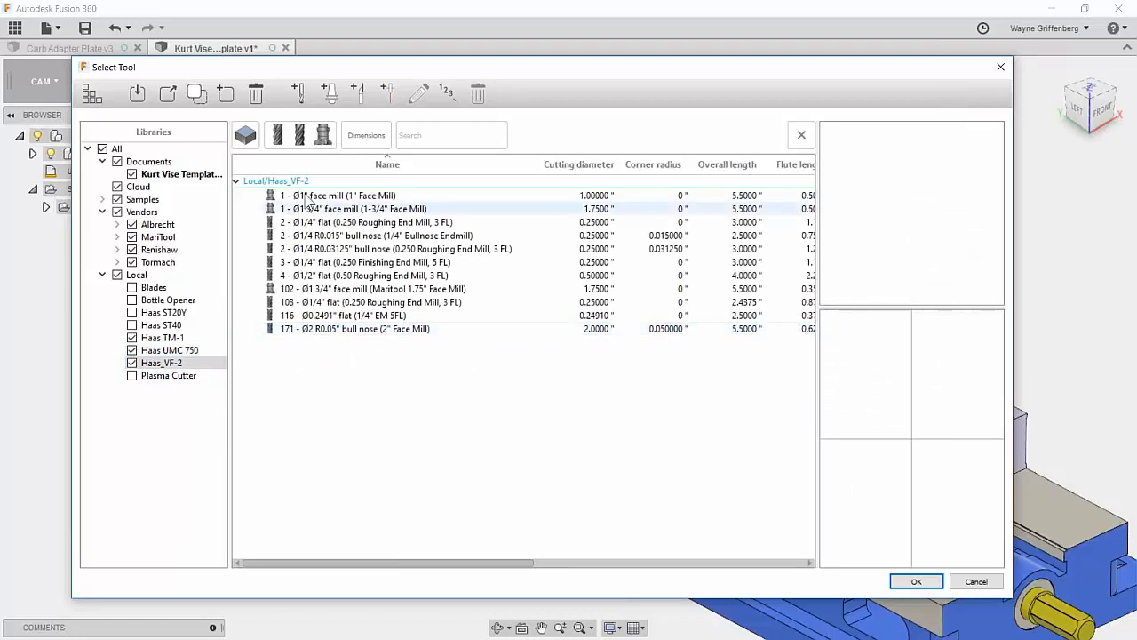
pyautogui.click(299, 93)
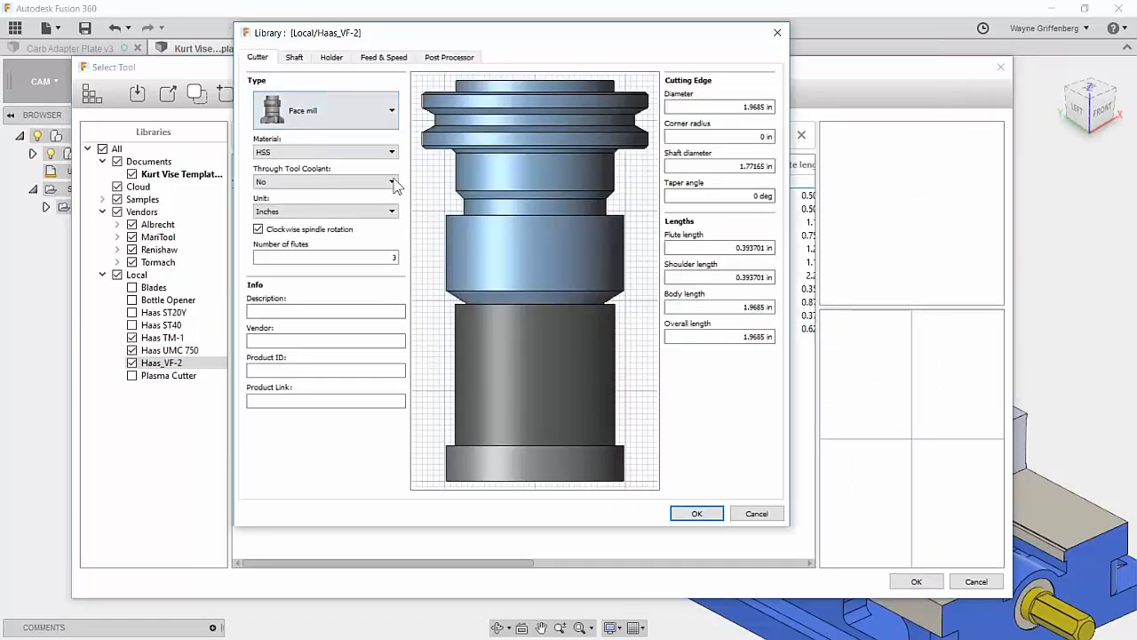
pyautogui.click(757, 513)
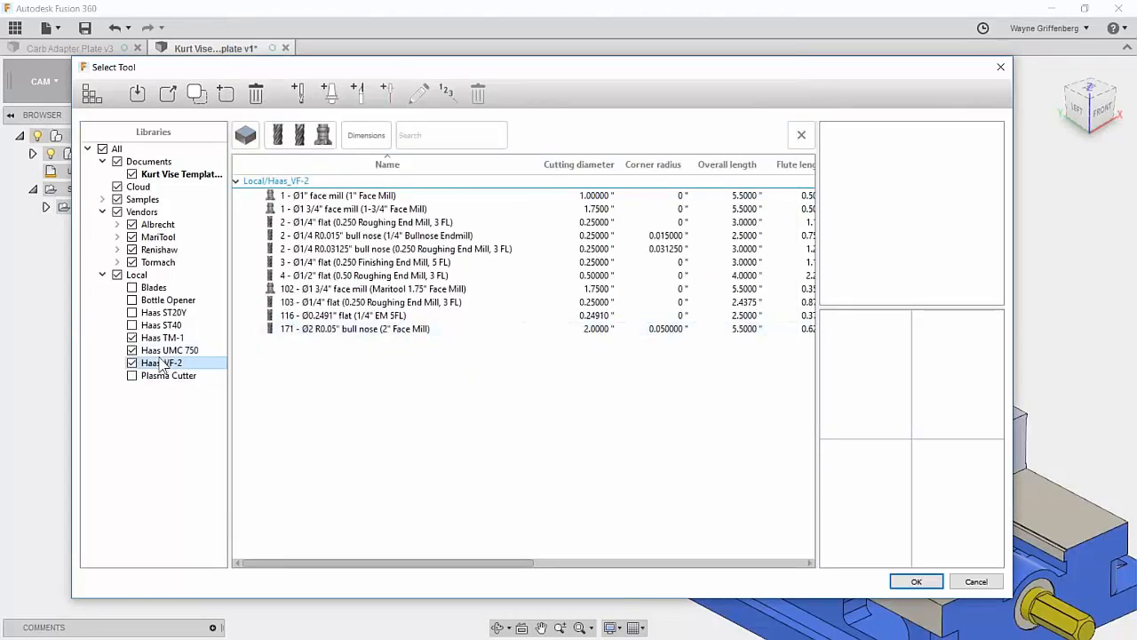
# Step: Review the holder, feed and speed, and post processor settings of the 1-3/4" Face Mill and assign it to the facing operation
pyautogui.click(362, 211)
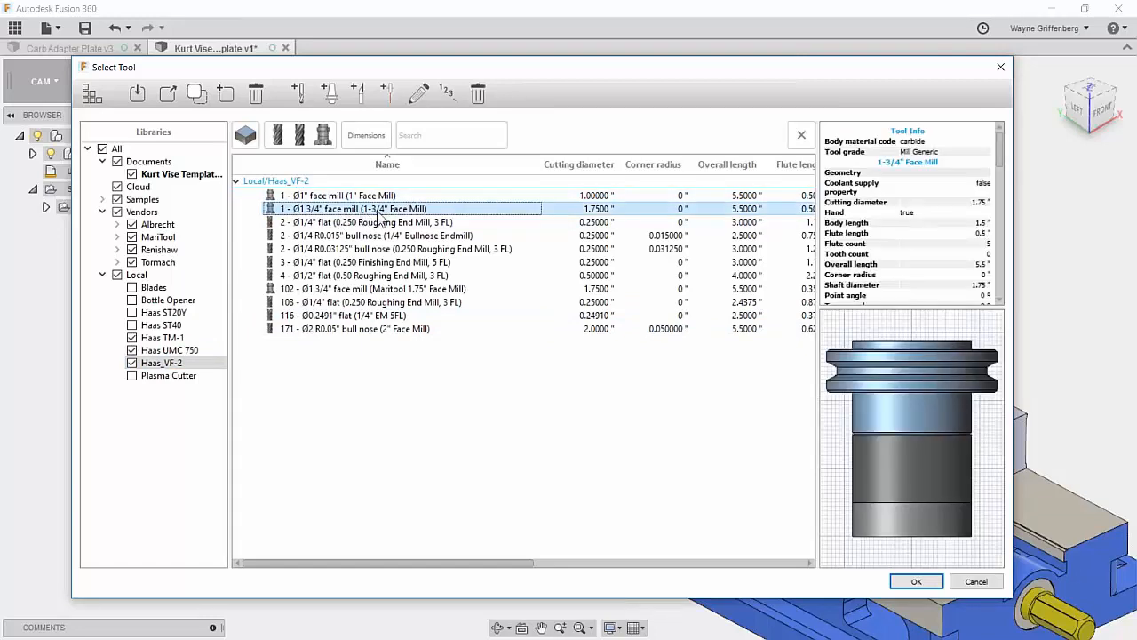
pyautogui.rightClick(508, 214)
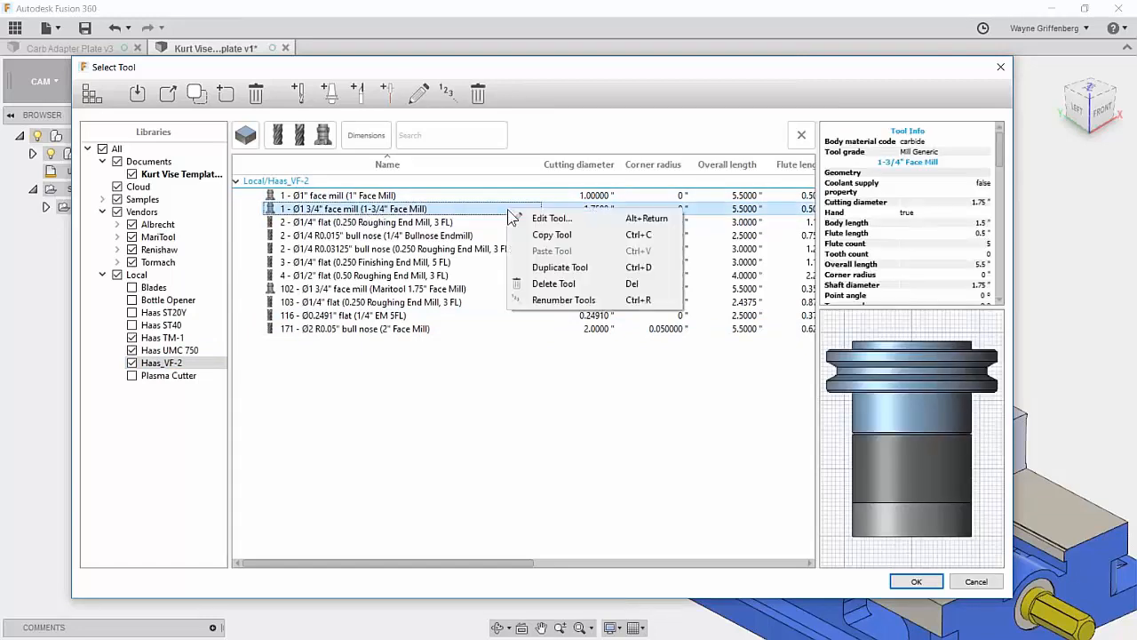
pyautogui.click(568, 223)
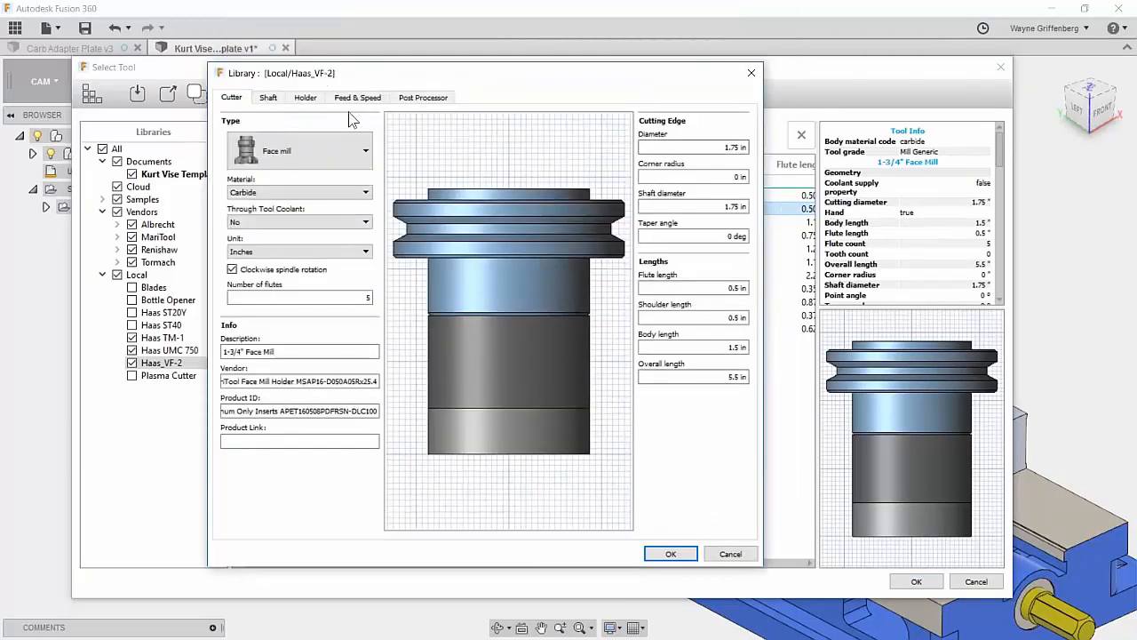
pyautogui.click(306, 100)
pyautogui.click(361, 100)
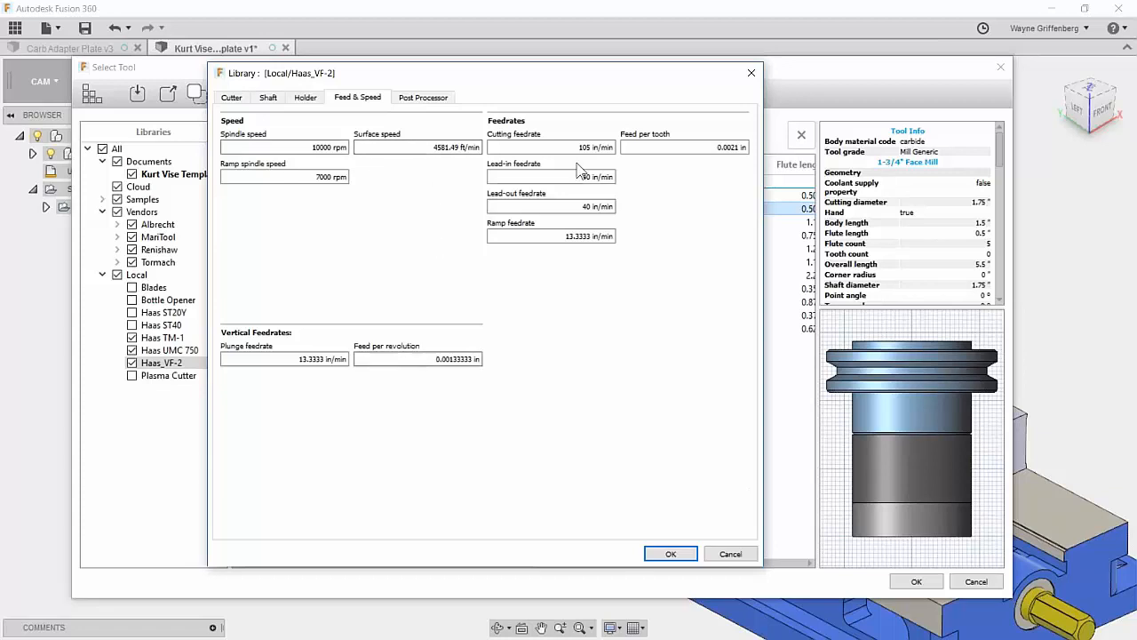
pyautogui.moveTo(470, 85); pyautogui.dragTo(443, 97)
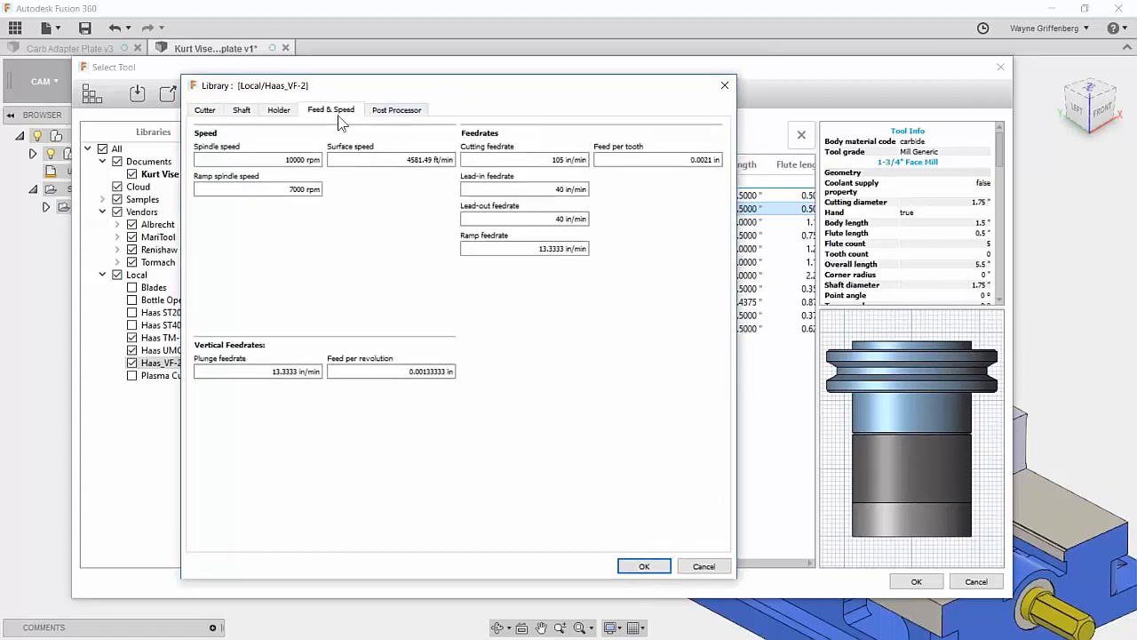
pyautogui.click(393, 111)
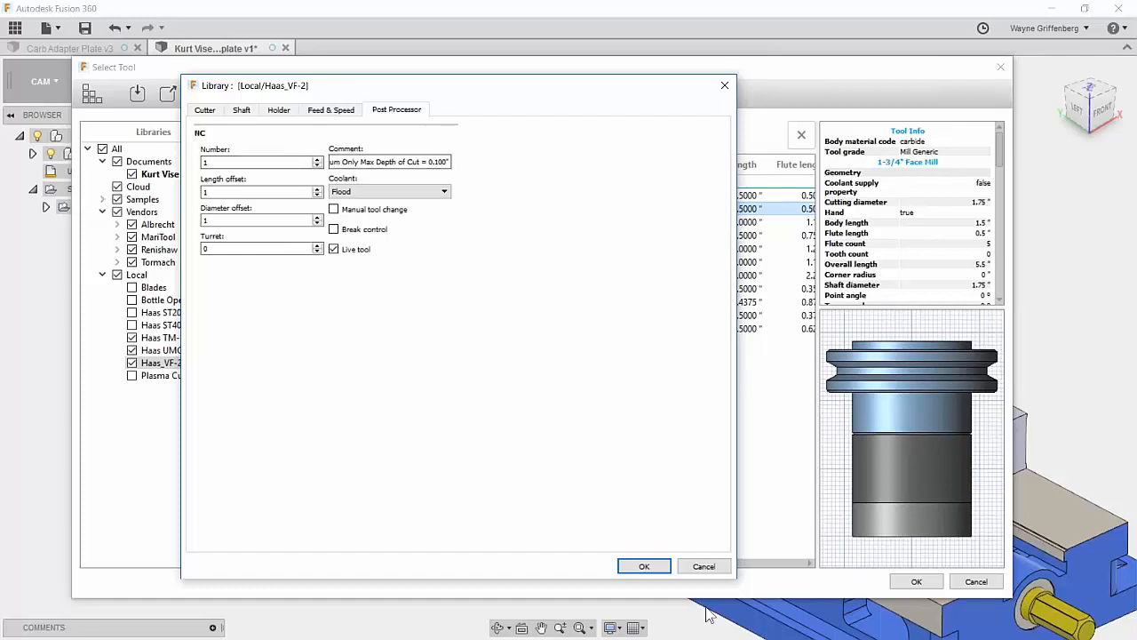
pyautogui.click(647, 567)
pyautogui.click(916, 582)
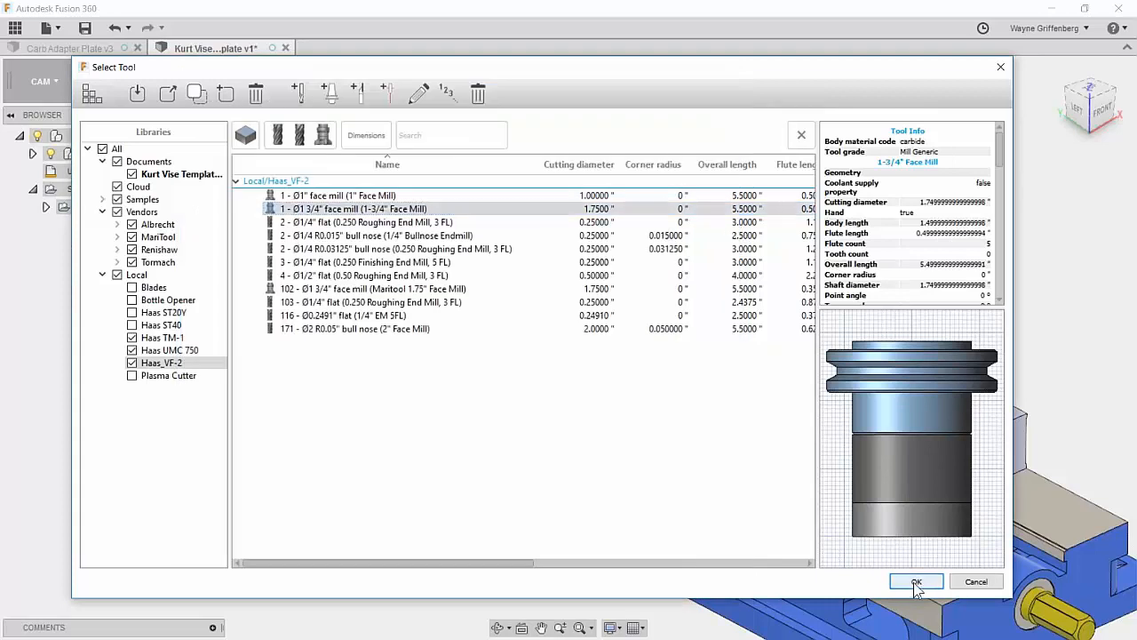
# Step: Check the geometry settings of the facing operation and generate its toolpath without selecting any stock contour
pyautogui.scroll(2, 719, 263)
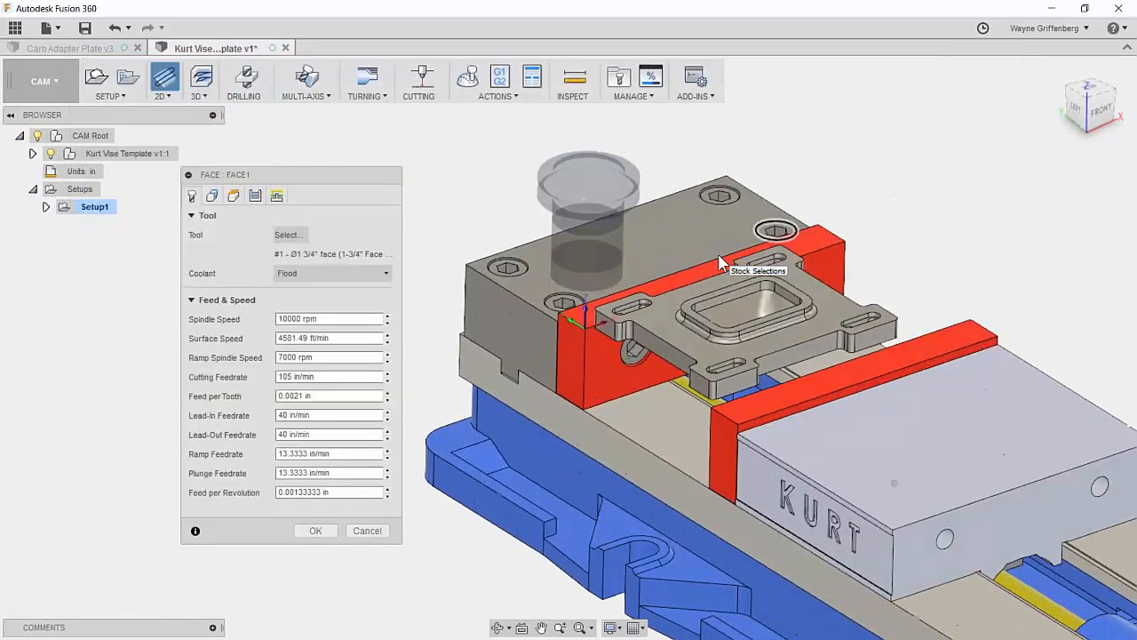
pyautogui.scroll(2, 716, 263)
pyautogui.keyDown('shift'); pyautogui.moveTo(711, 261); pyautogui.dragTo(640, 244, button='middle'); pyautogui.keyUp('shift')
pyautogui.moveTo(1040, 325)
pyautogui.keyDown('shift'); pyautogui.mouseDown(button='middle')
pyautogui.moveTo(1051, 342)
pyautogui.moveTo(1028, 342)
pyautogui.mouseUp(button='middle'); pyautogui.keyUp('shift')
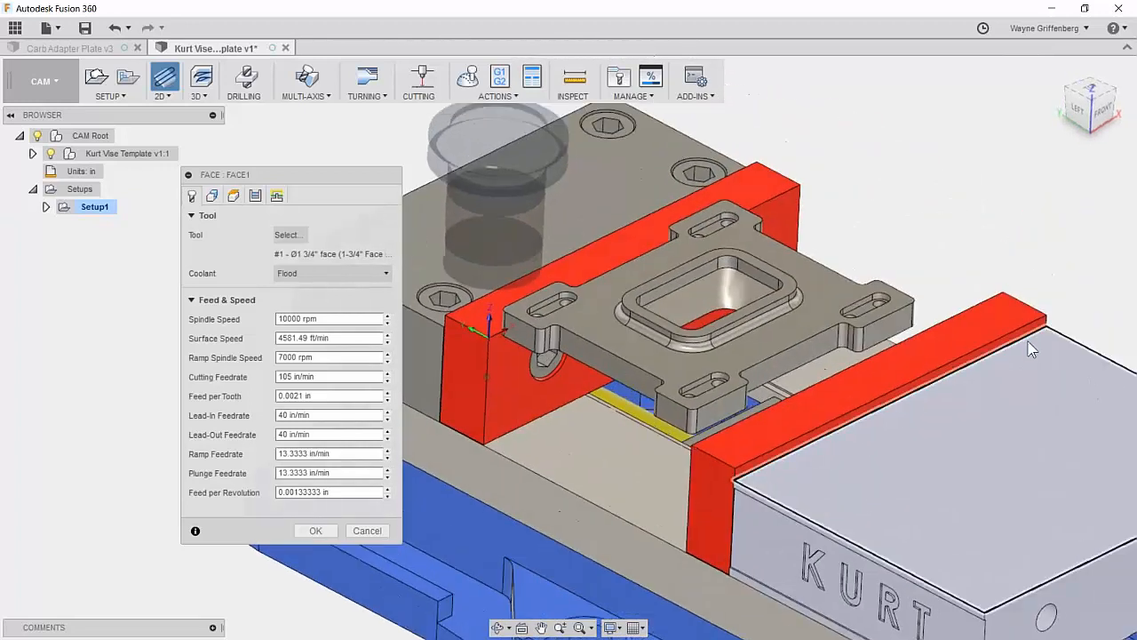
pyautogui.moveTo(336, 180); pyautogui.dragTo(287, 184)
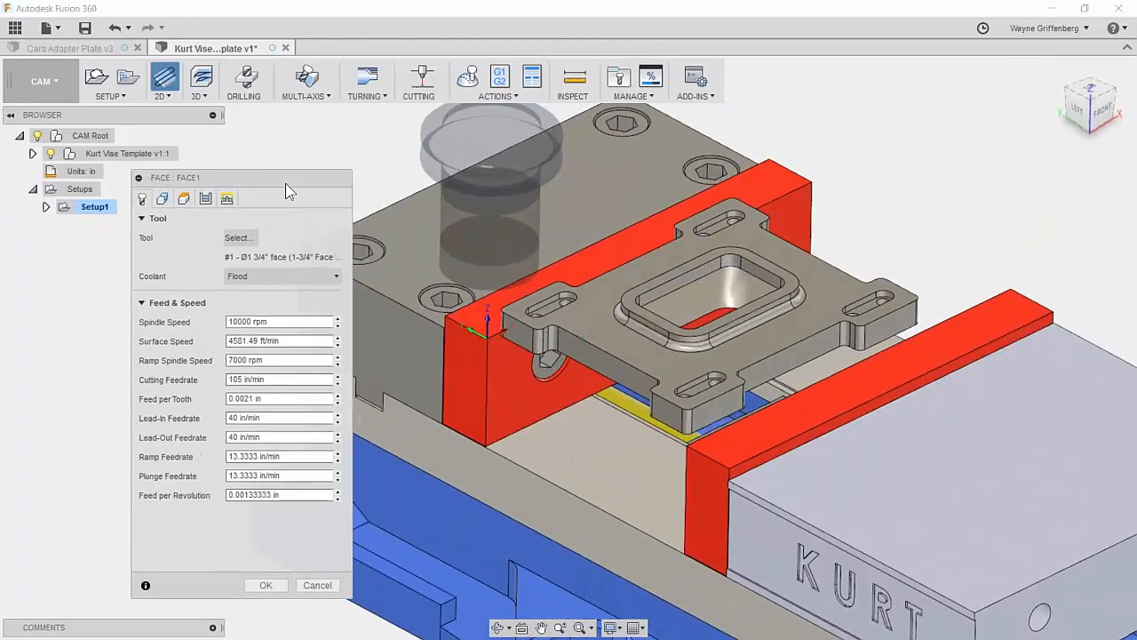
pyautogui.scroll(-3, 165, 202)
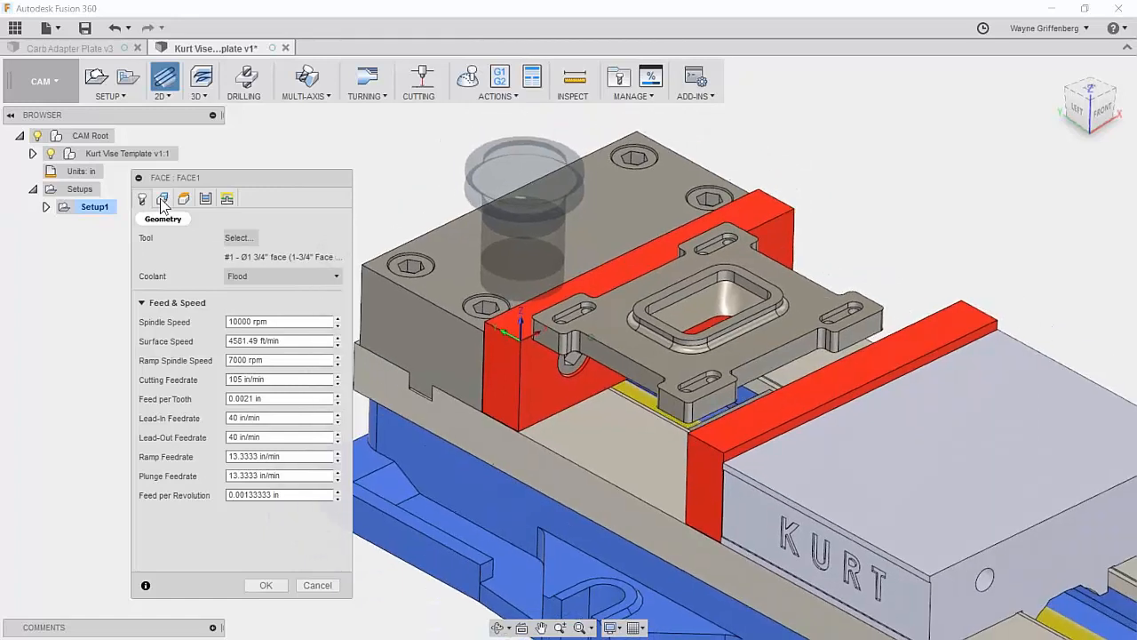
pyautogui.click(162, 202)
pyautogui.scroll(3, 826, 254)
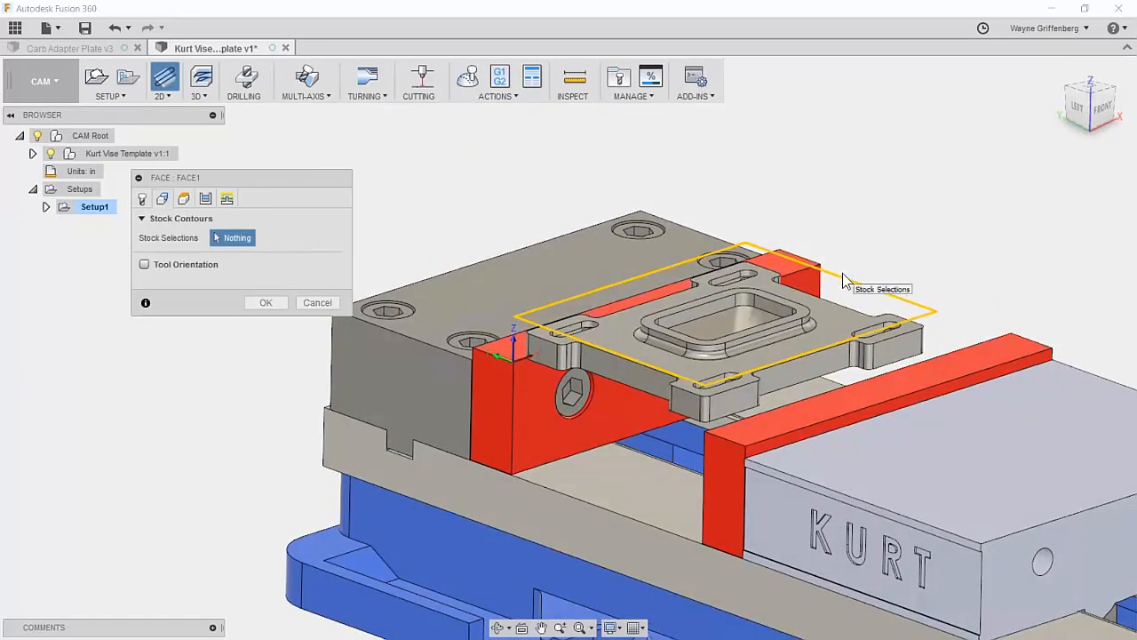
pyautogui.scroll(1, 845, 280)
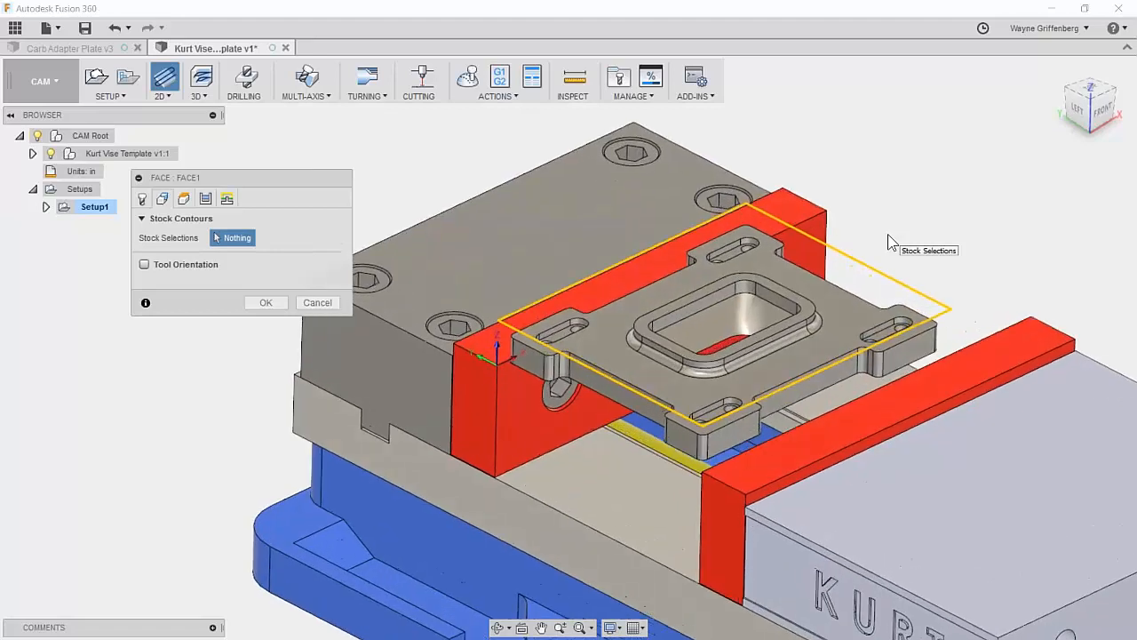
pyautogui.click(265, 303)
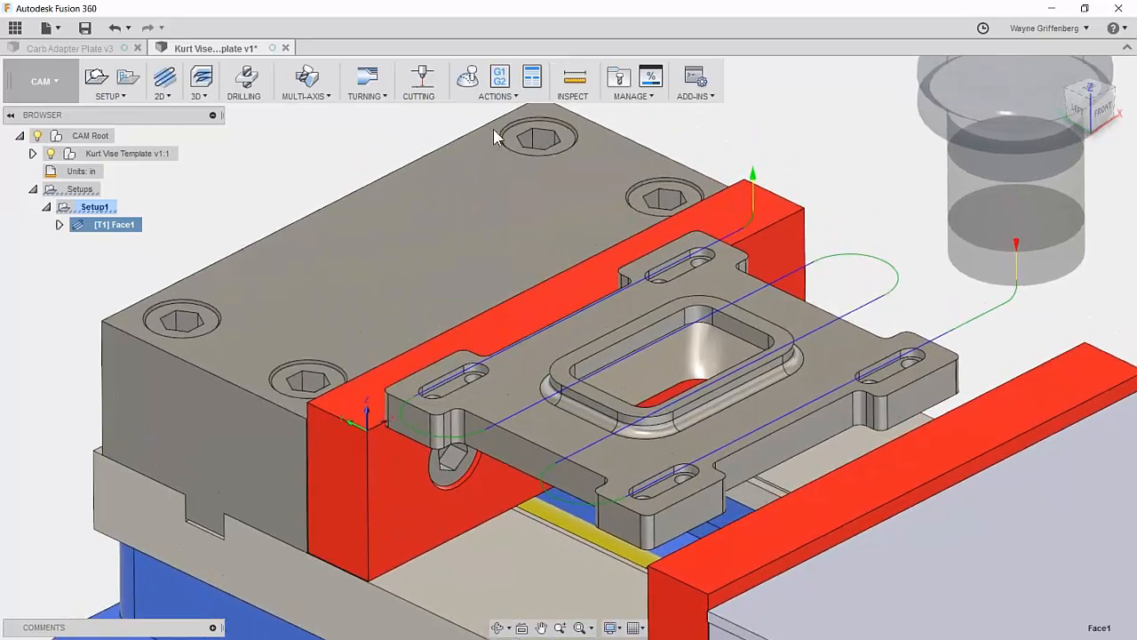
# Step: Simulate the Face1 toolpath with the tool holder shown
pyautogui.click(467, 78)
pyautogui.moveTo(937, 251); pyautogui.dragTo(142, 276)
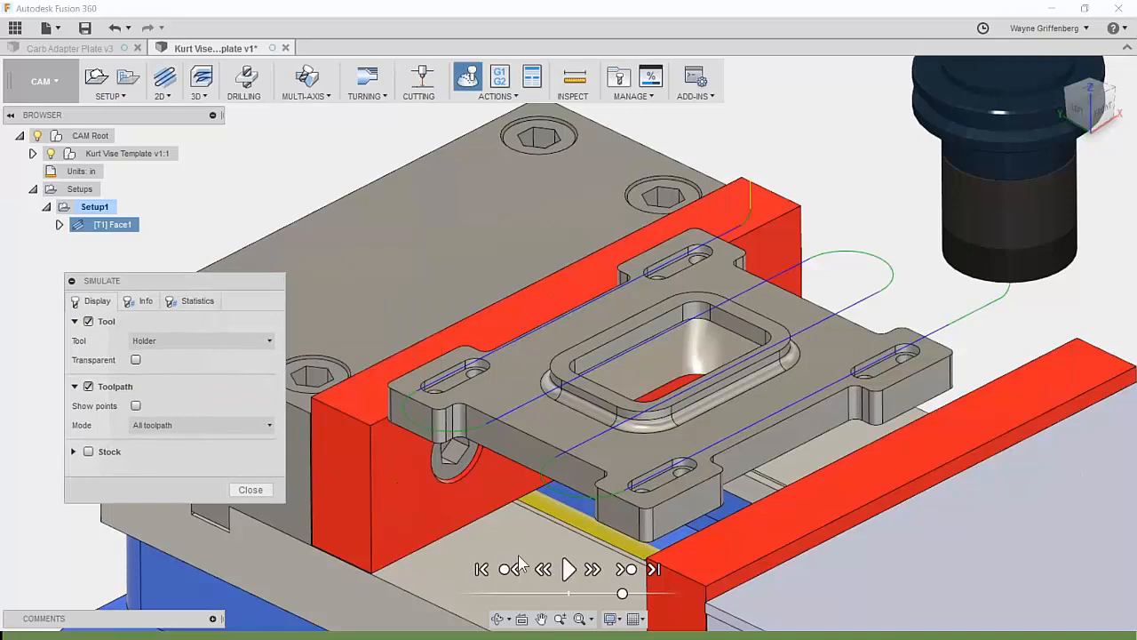
pyautogui.click(569, 570)
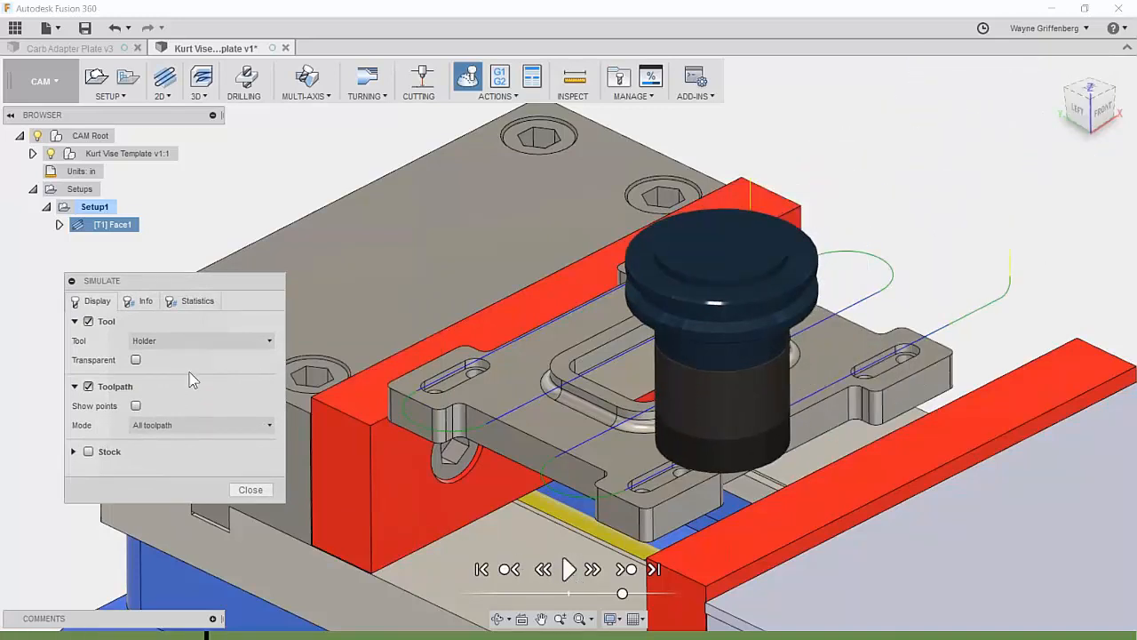
# Step: Show the stock in the simulation, play the facing cut to examine the material removal, and exit the simulation
pyautogui.click(88, 451)
pyautogui.moveTo(204, 281); pyautogui.dragTo(219, 235)
pyautogui.click(568, 570)
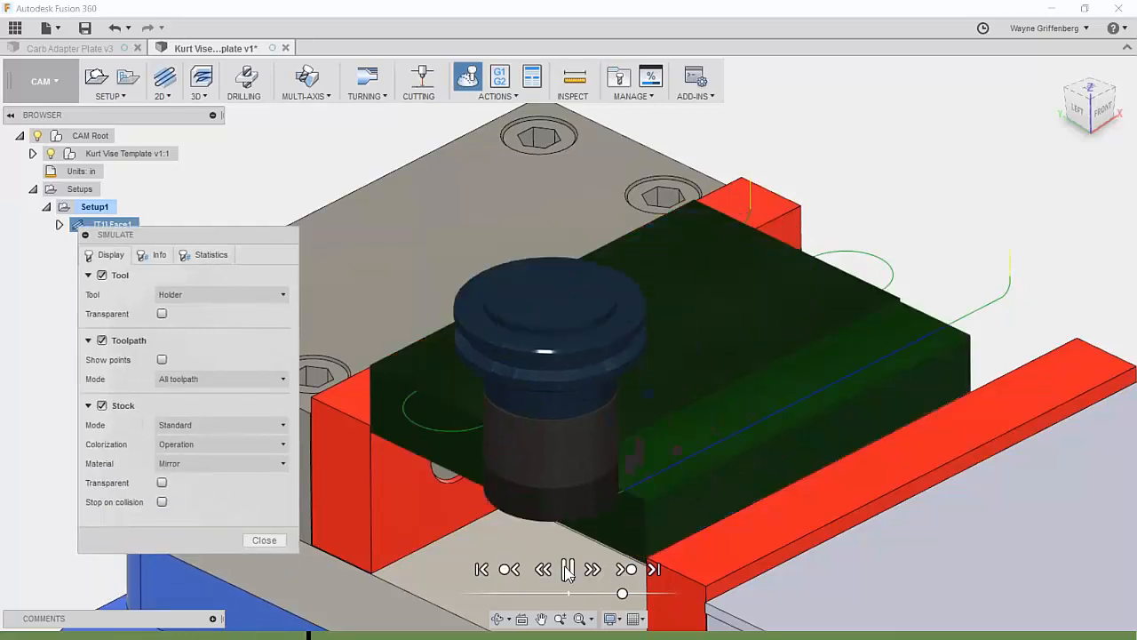
pyautogui.scroll(2, 568, 570)
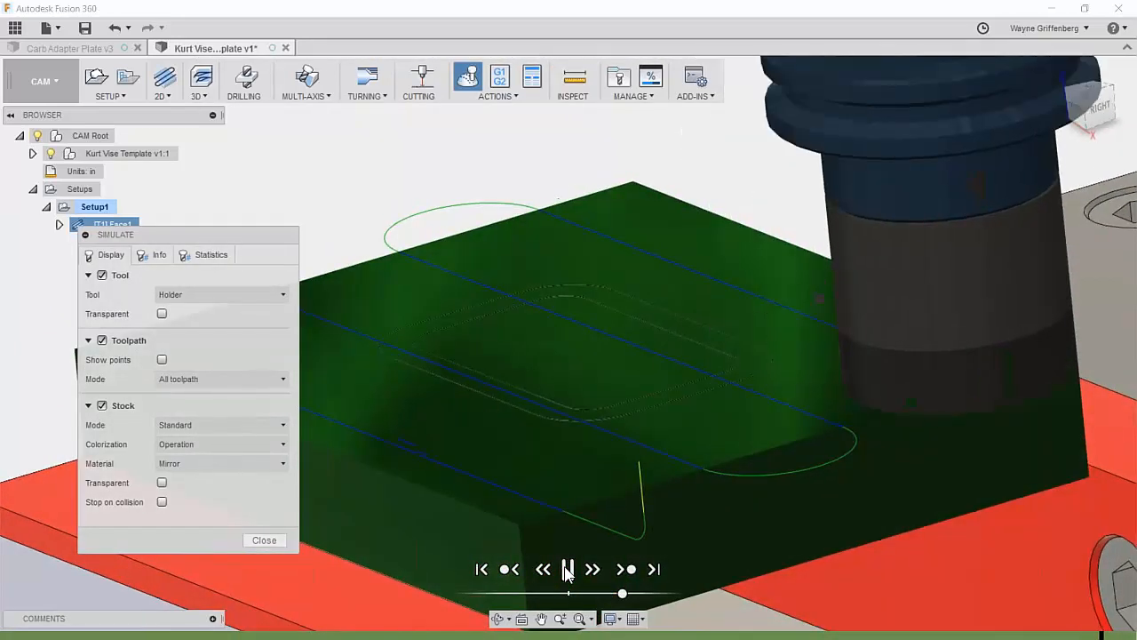
pyautogui.click(568, 569)
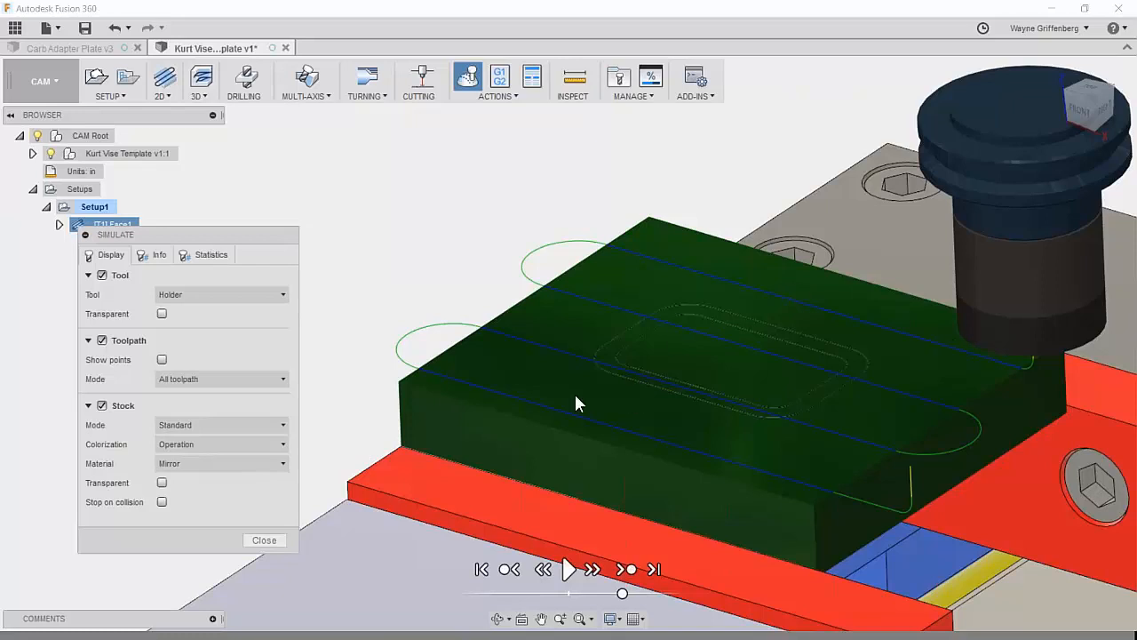
pyautogui.click(264, 539)
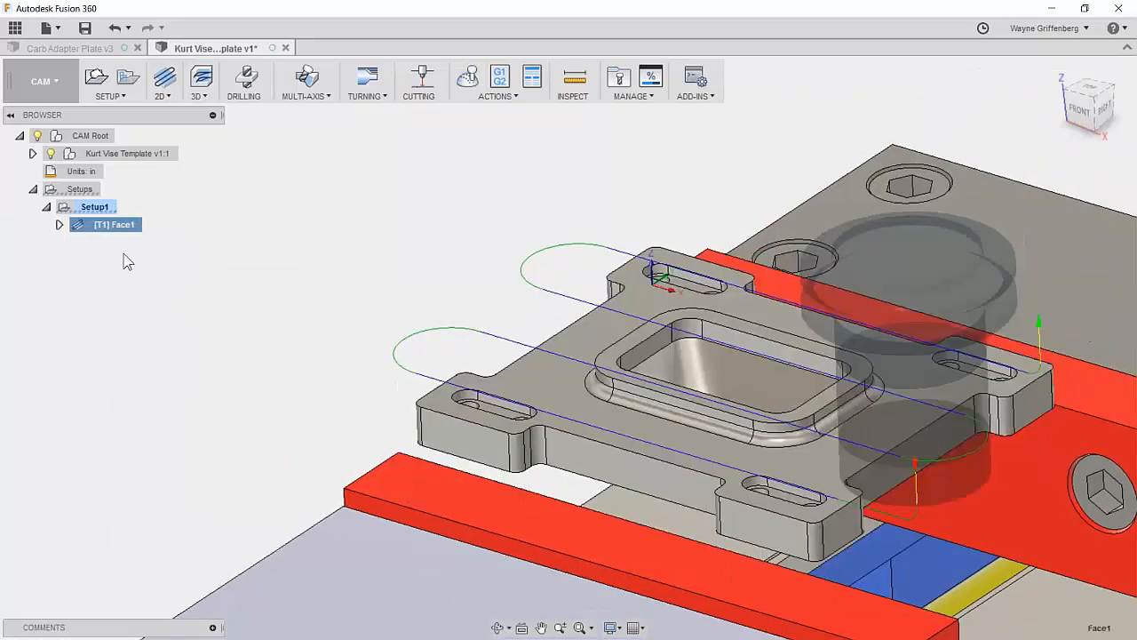
# Step: Edit the Face1 operation to use multiple depths with a maximum stepdown of .025 in and regenerate the toolpath
pyautogui.rightClick(111, 230)
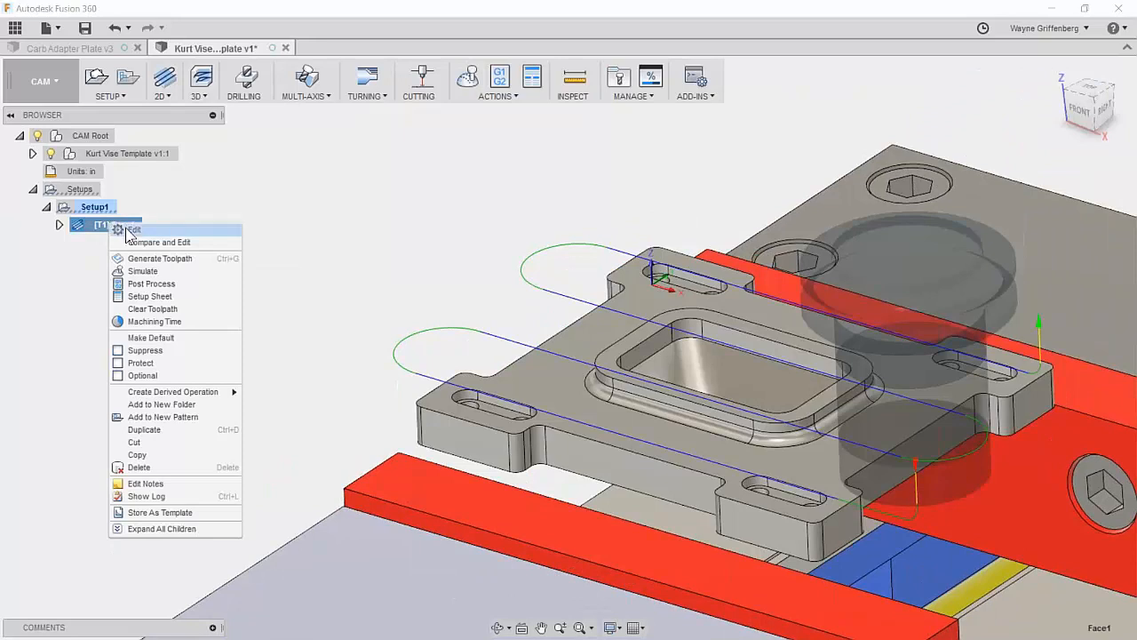
pyautogui.click(131, 230)
pyautogui.click(205, 199)
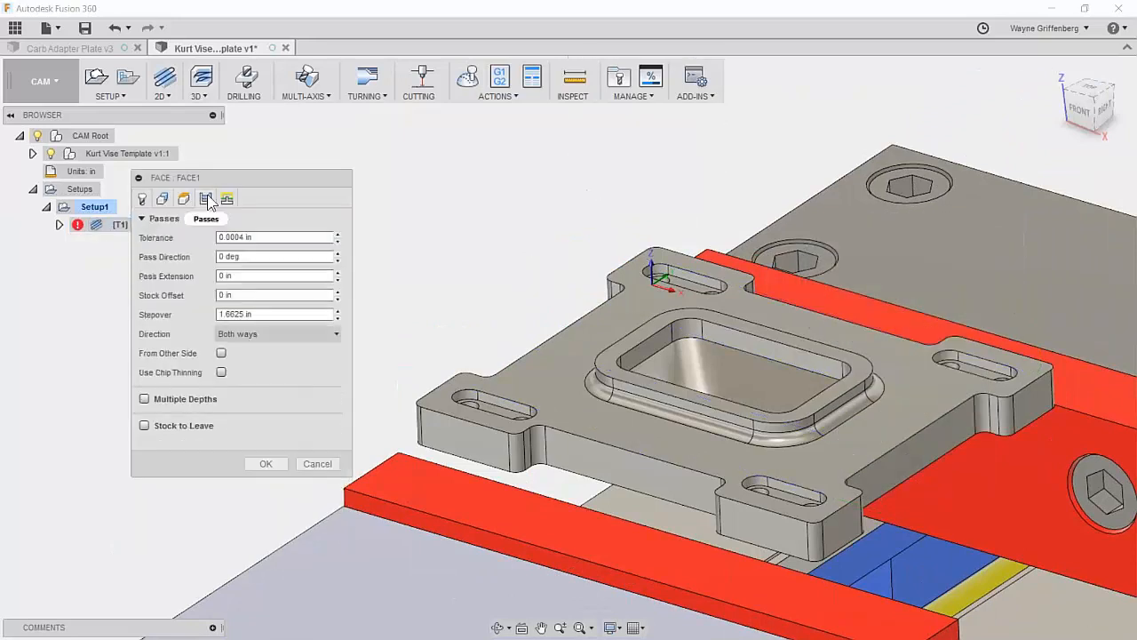
pyautogui.click(145, 399)
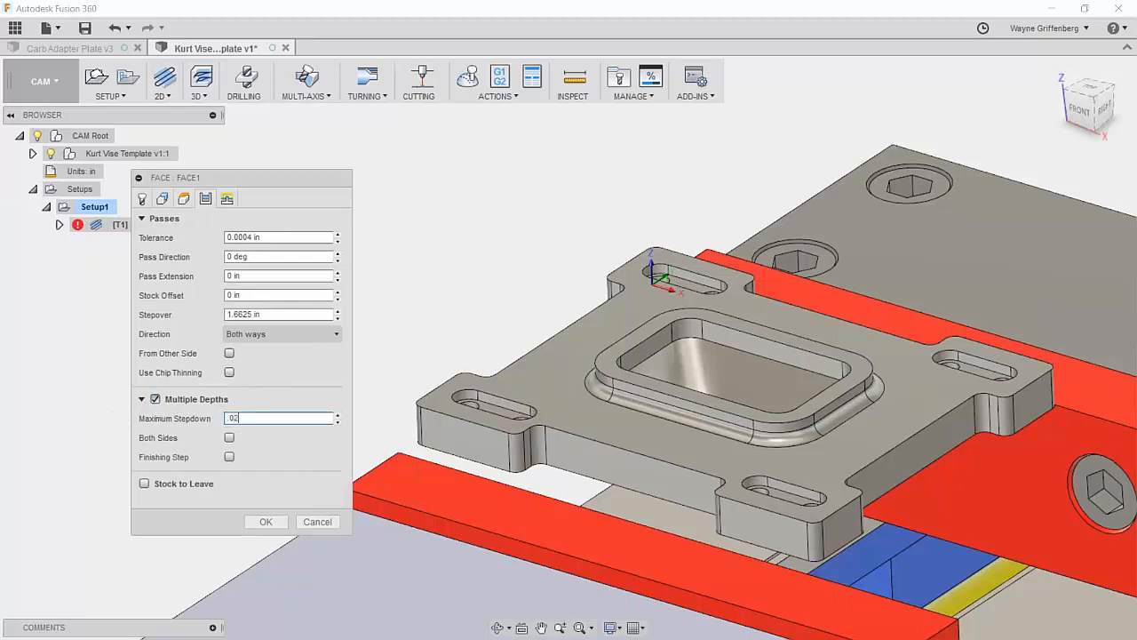
pyautogui.write('.025')
pyautogui.click(266, 522)
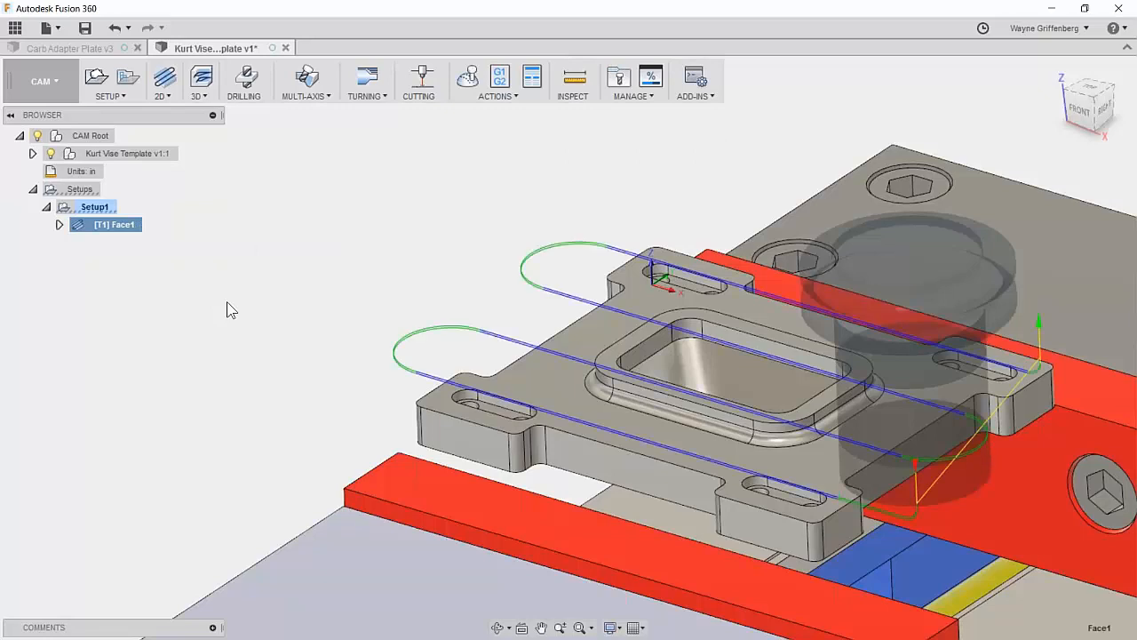
# Step: Simulate the multiple-depth Face1 toolpath at a faster playback speed, examine the faced stock, and exit the simulation
pyautogui.scroll(2, 227, 302)
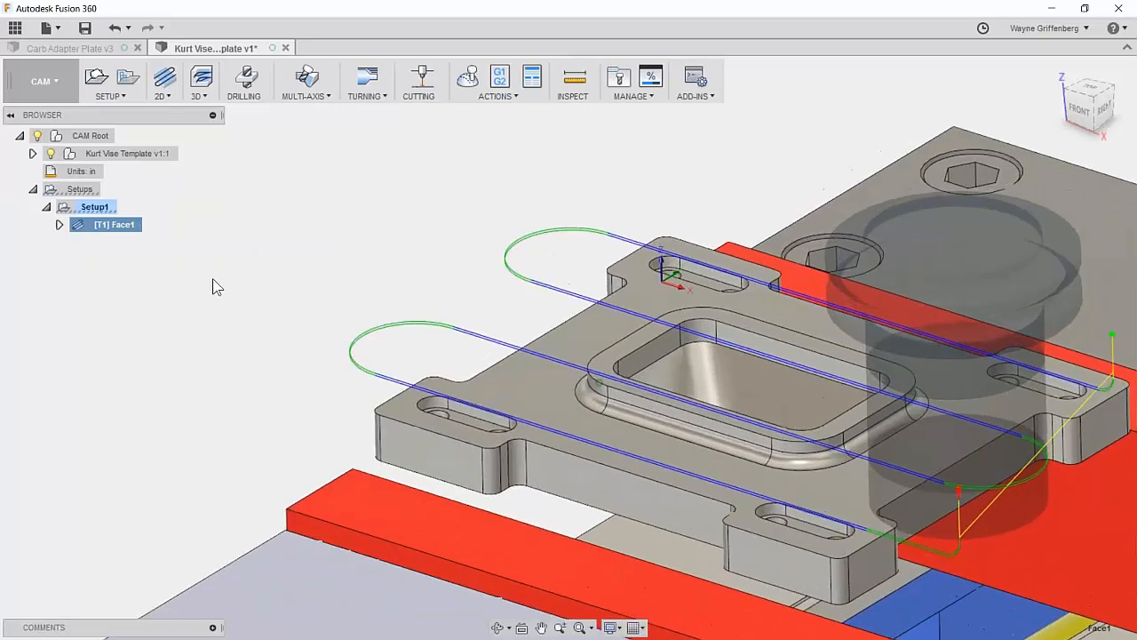
pyautogui.click(469, 76)
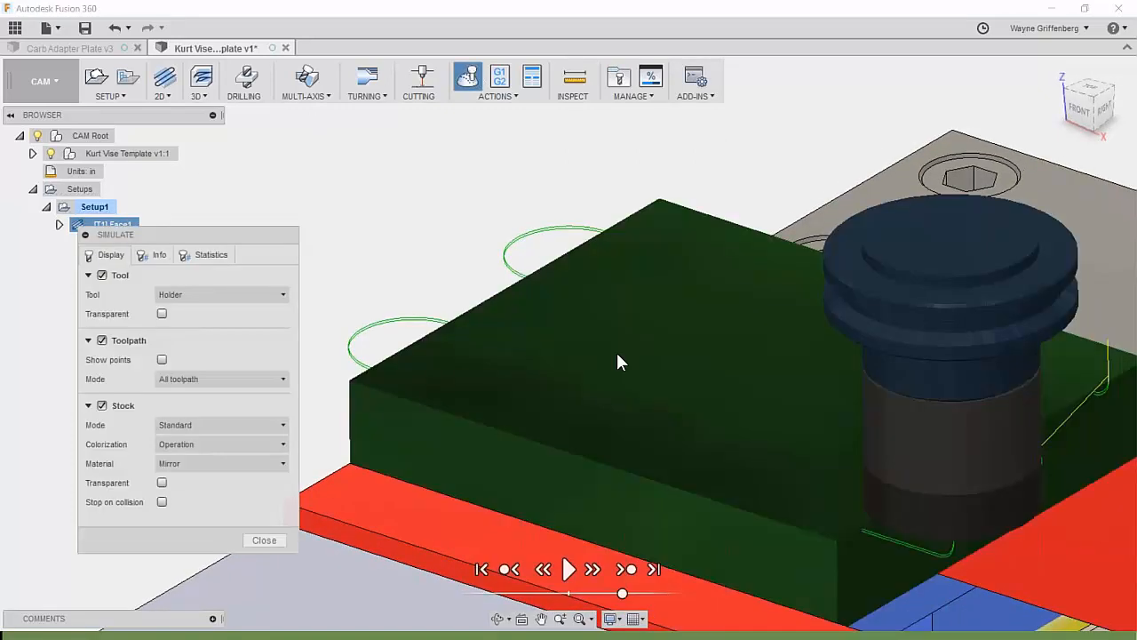
pyautogui.click(569, 569)
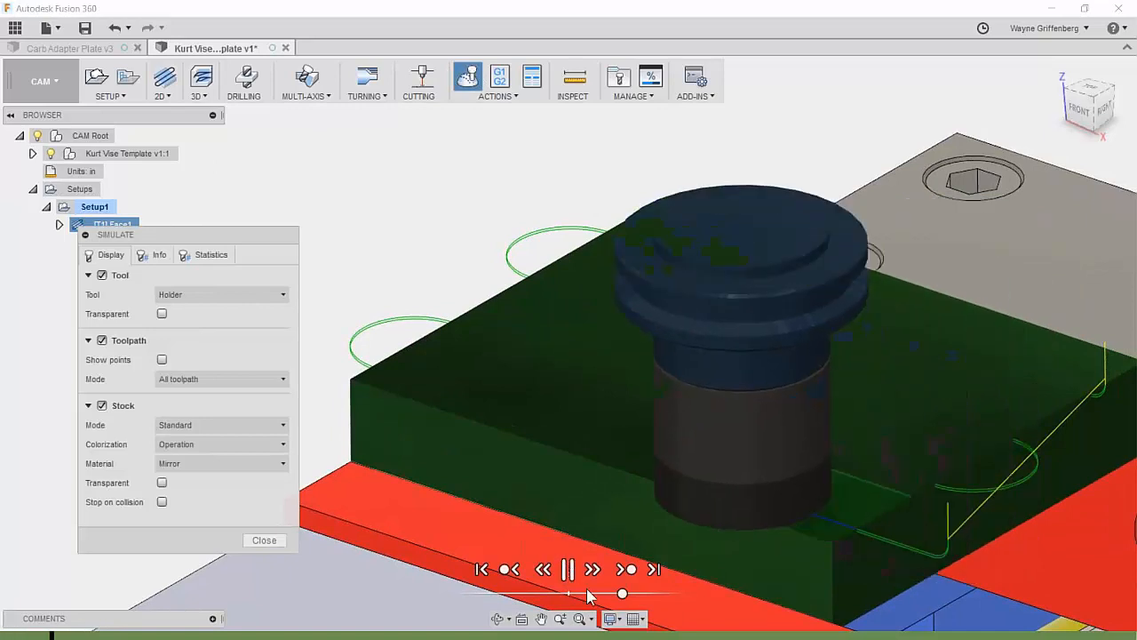
pyautogui.moveTo(632, 594); pyautogui.dragTo(657, 593)
pyautogui.scroll(1, 593, 600)
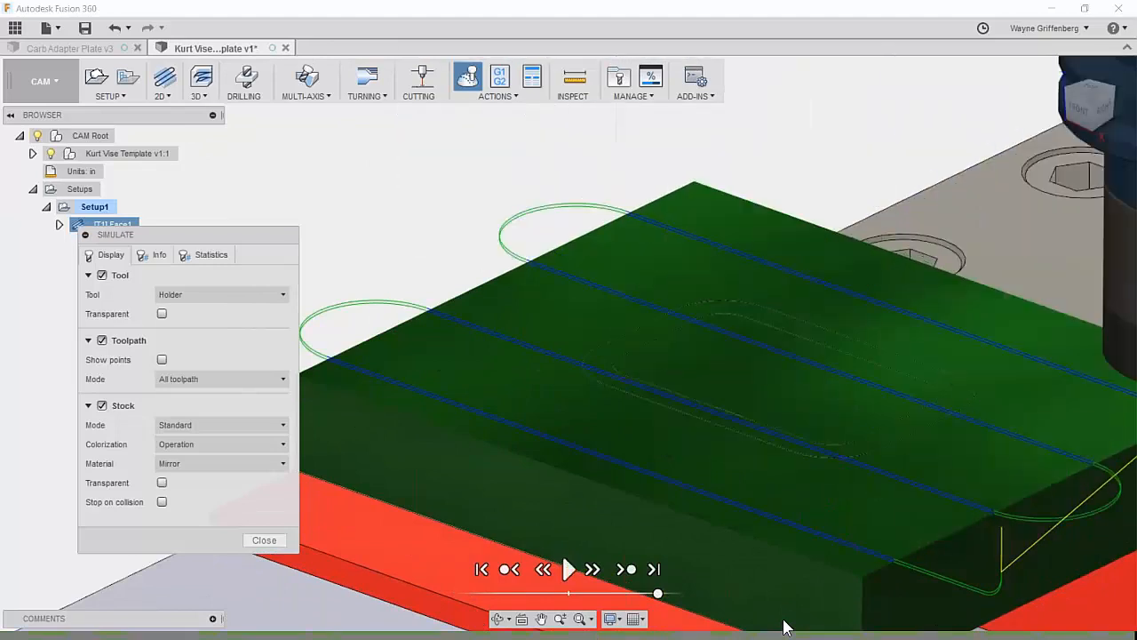
pyautogui.scroll(-5, 629, 305)
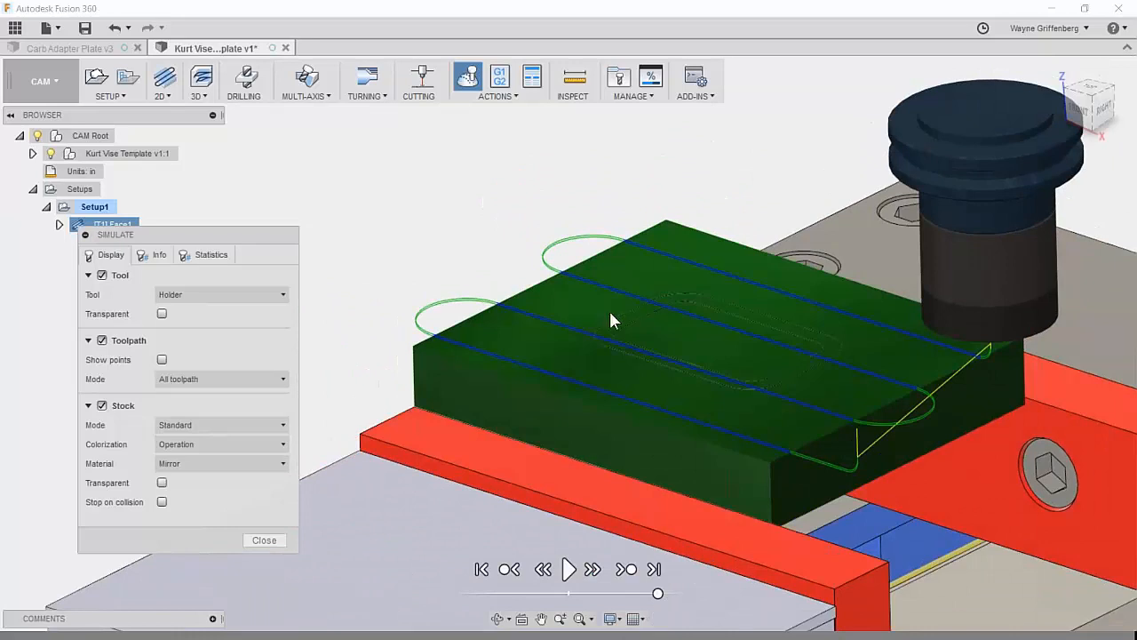
pyautogui.click(263, 539)
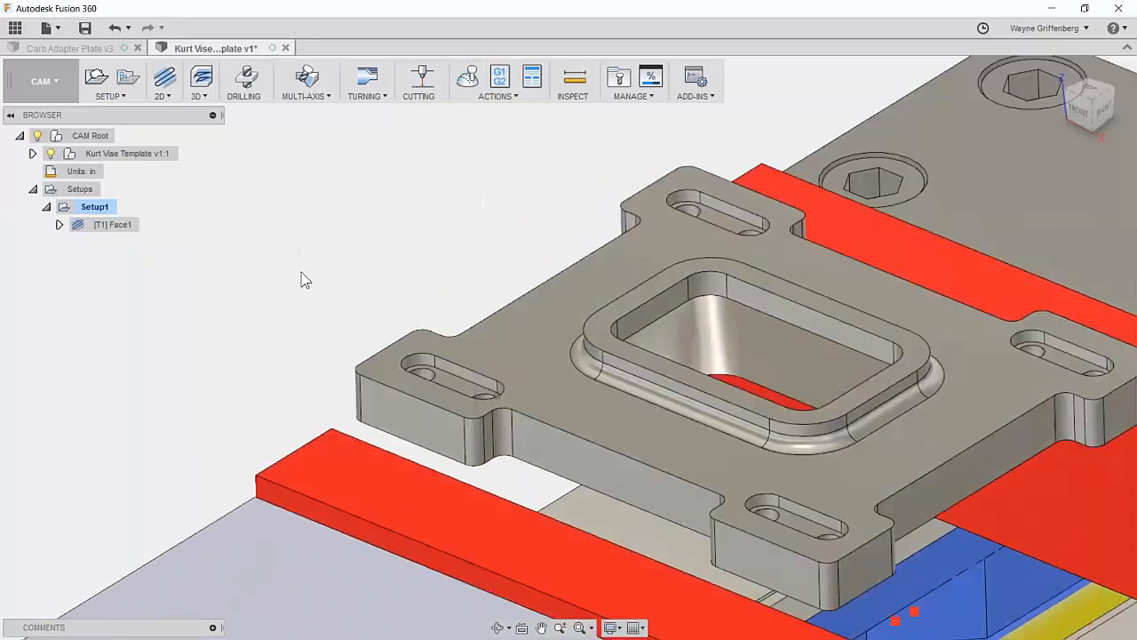
# Step: Start a 3D Adaptive Clearing operation in Setup1 and open its tool selection with the library tree hidden
pyautogui.keyDown('shift'); pyautogui.moveTo(529, 405); pyautogui.dragTo(605, 435, button='middle'); pyautogui.keyUp('shift')
pyautogui.scroll(-2, 606, 436)
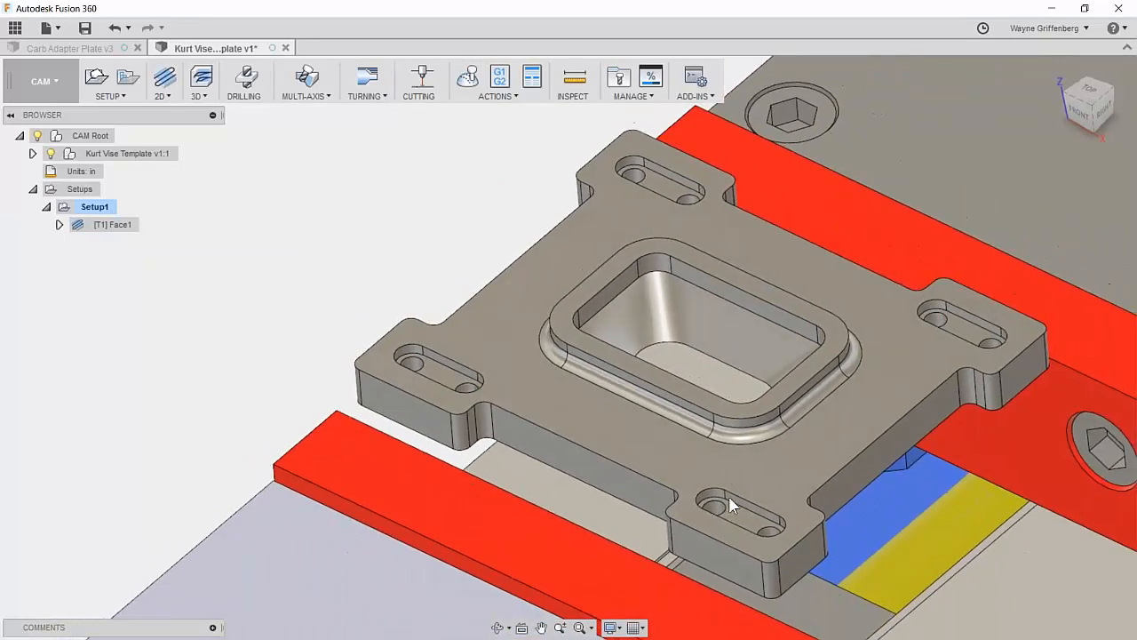
pyautogui.scroll(3, 702, 355)
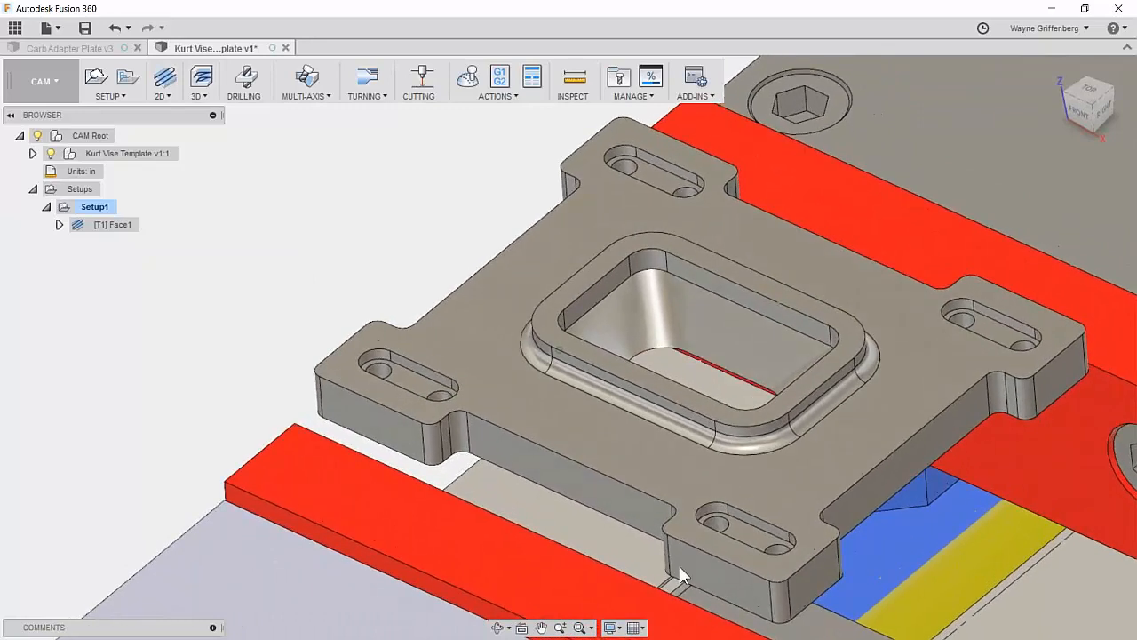
pyautogui.keyDown('shift'); pyautogui.moveTo(402, 431); pyautogui.dragTo(534, 342, button='middle'); pyautogui.keyUp('shift')
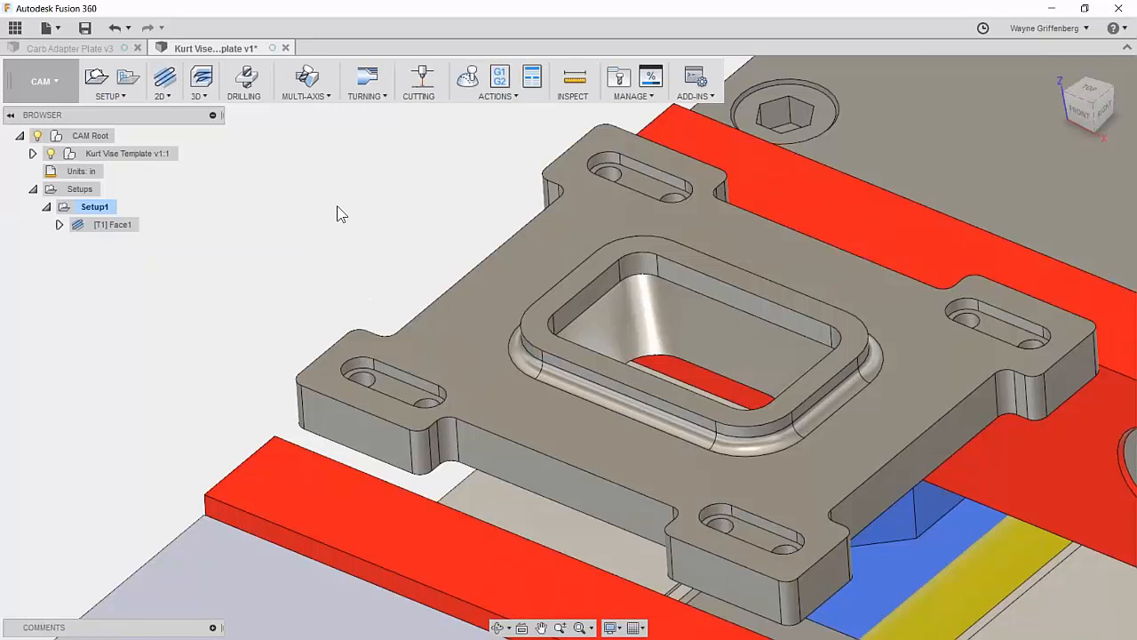
pyautogui.scroll(-3, 336, 205)
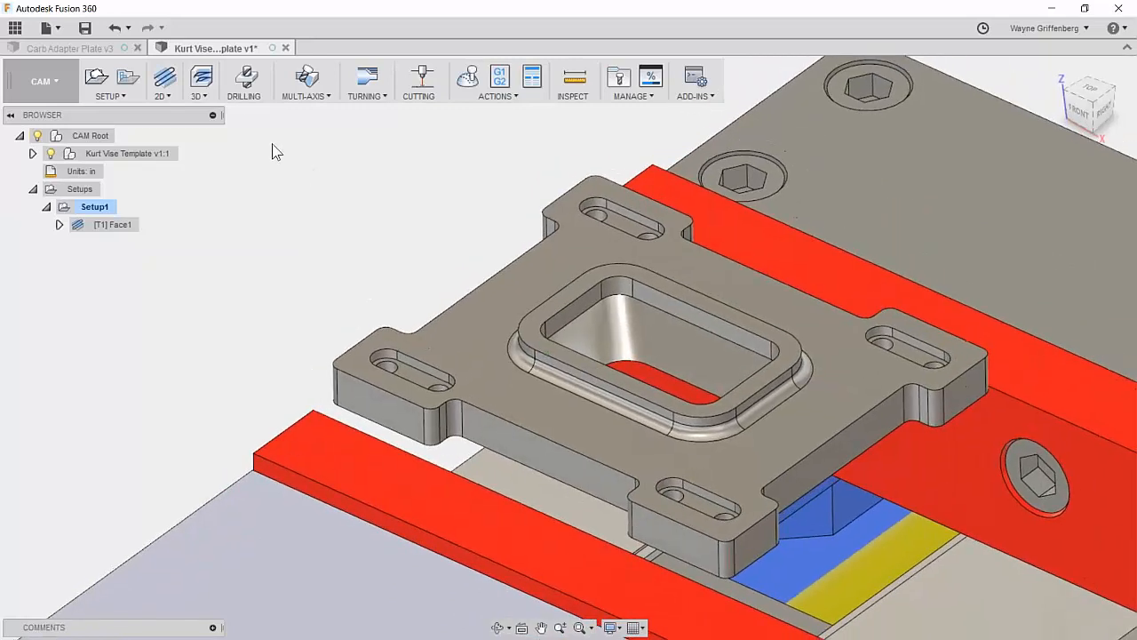
pyautogui.click(202, 95)
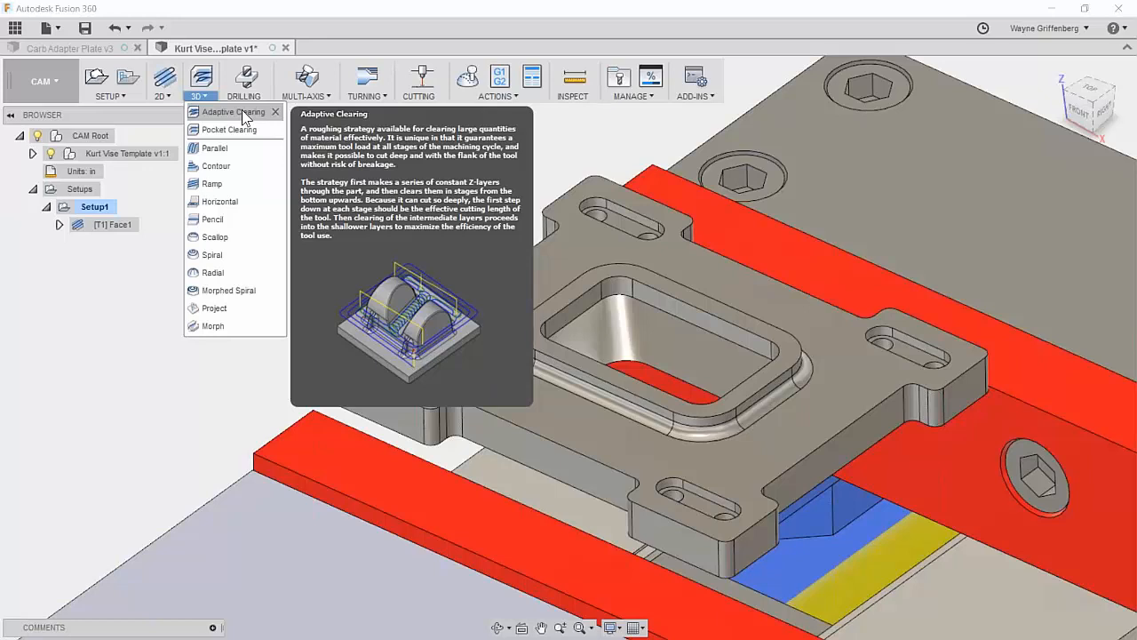
pyautogui.click(233, 111)
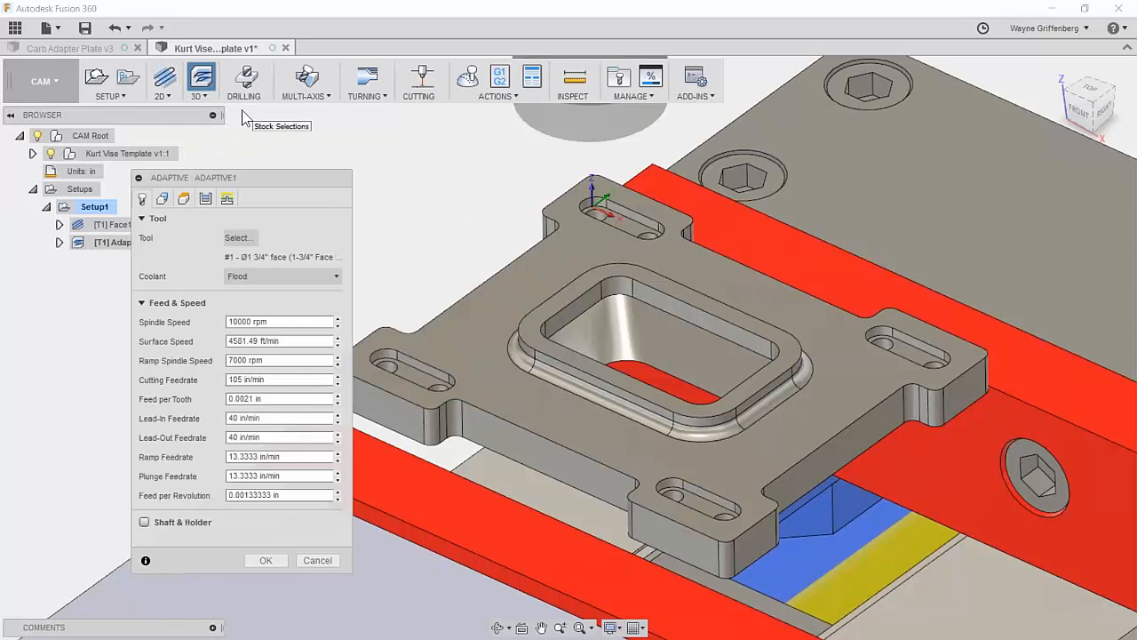
pyautogui.click(239, 238)
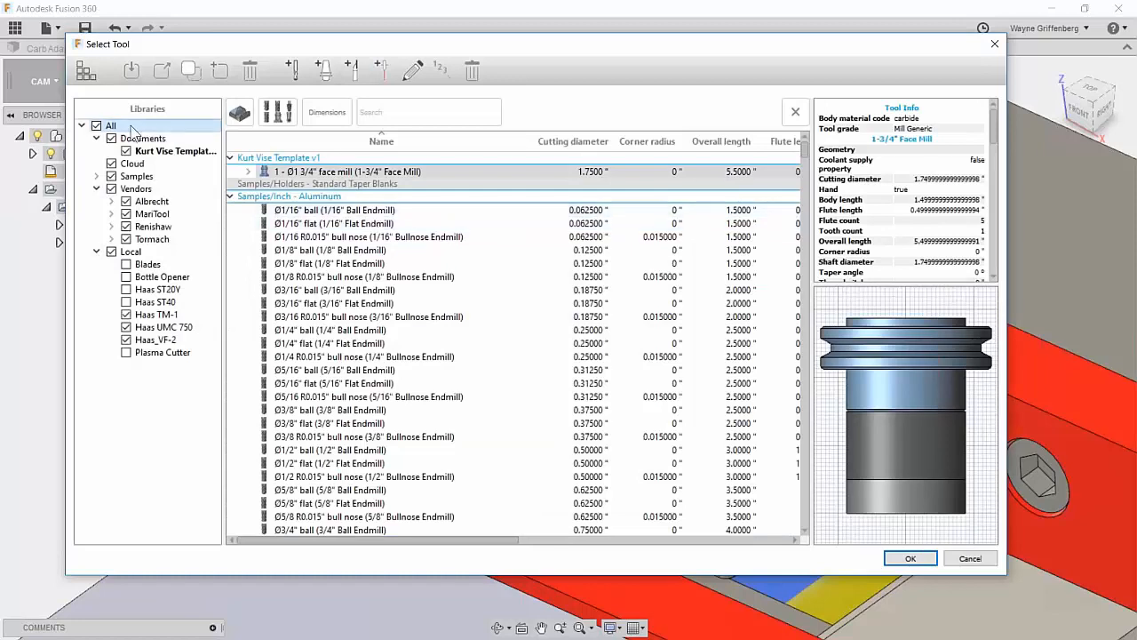
pyautogui.click(84, 69)
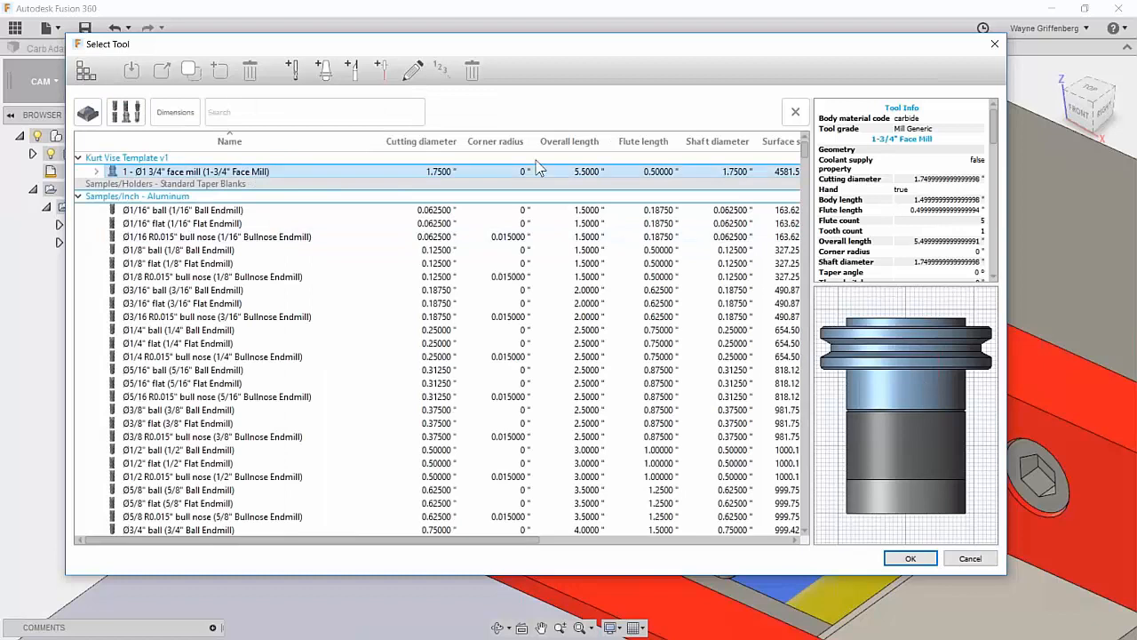
# Step: Filter the tool types to bull nose end mills only, excluding ball, flat, face, tapered and lollipop mills
pyautogui.click(125, 113)
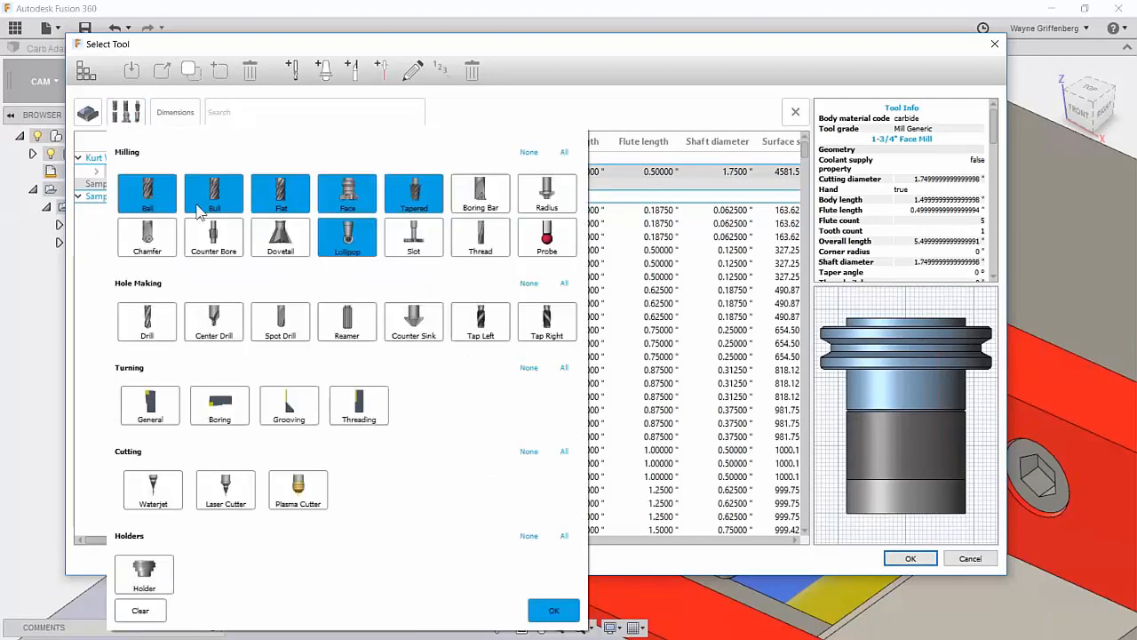
pyautogui.click(166, 207)
pyautogui.click(279, 204)
pyautogui.click(346, 197)
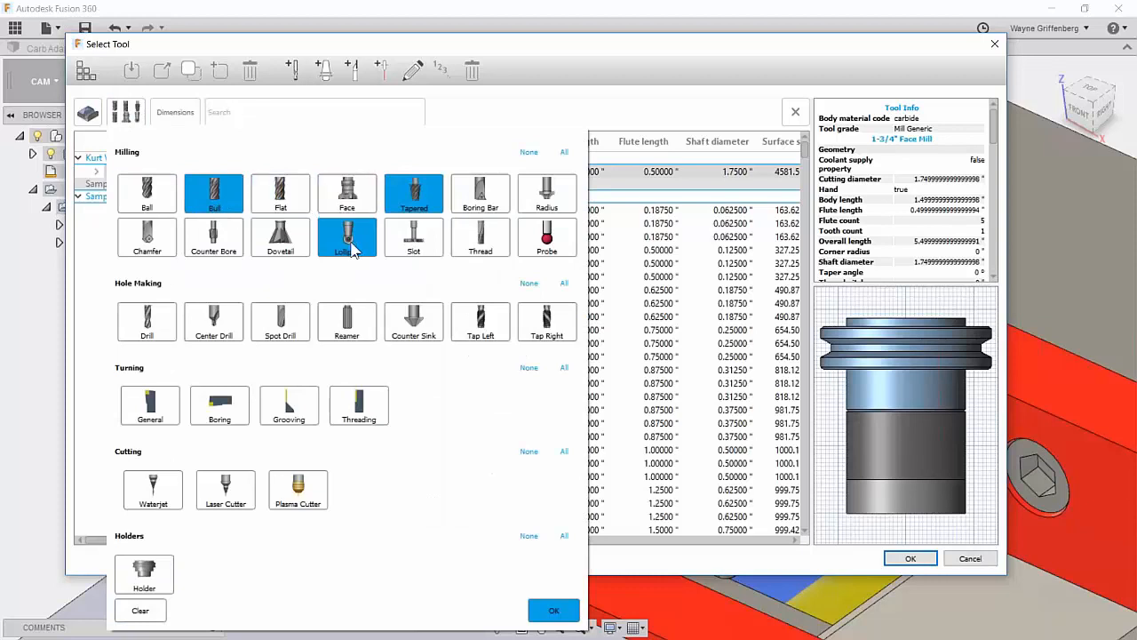
pyautogui.click(354, 249)
pyautogui.click(436, 208)
pyautogui.click(554, 611)
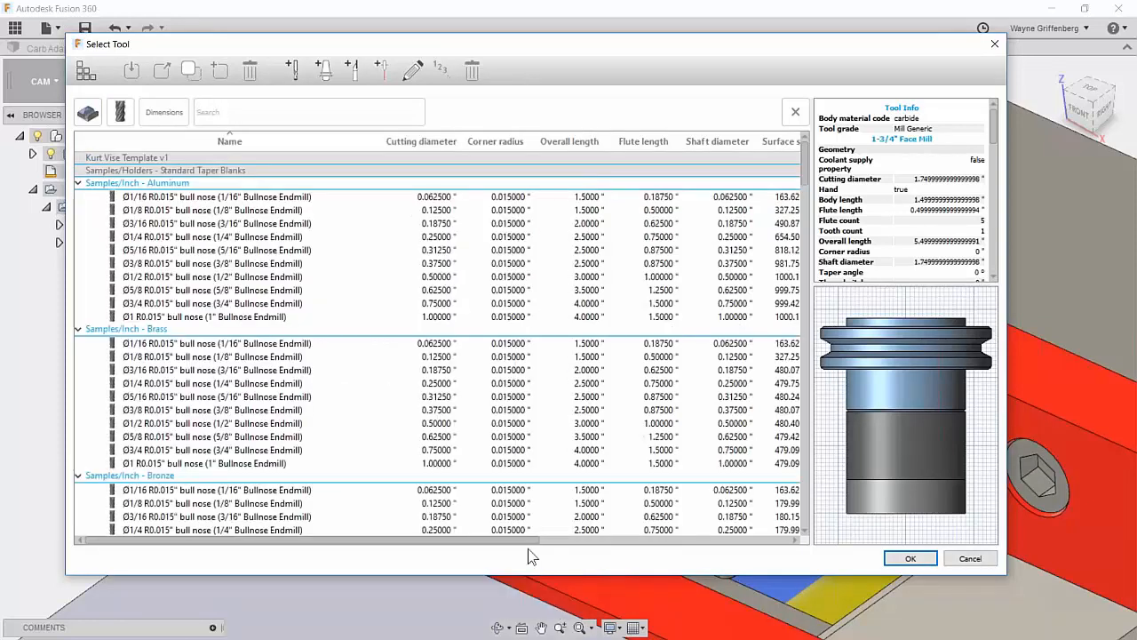
# Step: Filter the bull nose tools to diameters from .375 to .5 in
pyautogui.click(164, 112)
pyautogui.press('BackSpace')
pyautogui.write('.375')
pyautogui.click(154, 146)
pyautogui.moveTo(332, 145); pyautogui.dragTo(409, 153)
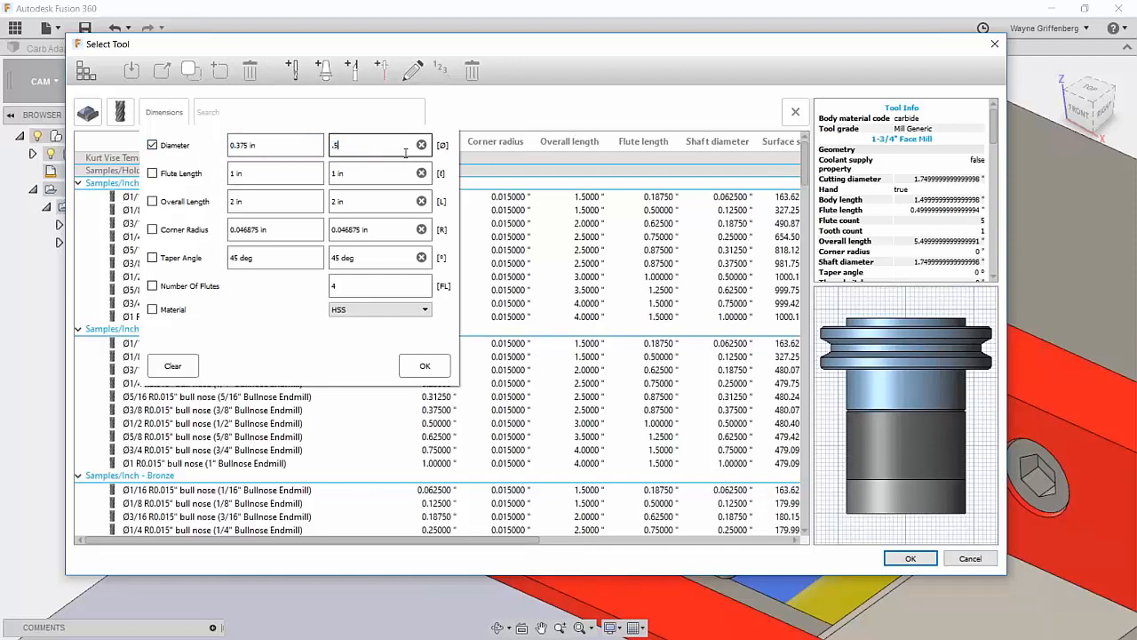
pyautogui.click(425, 365)
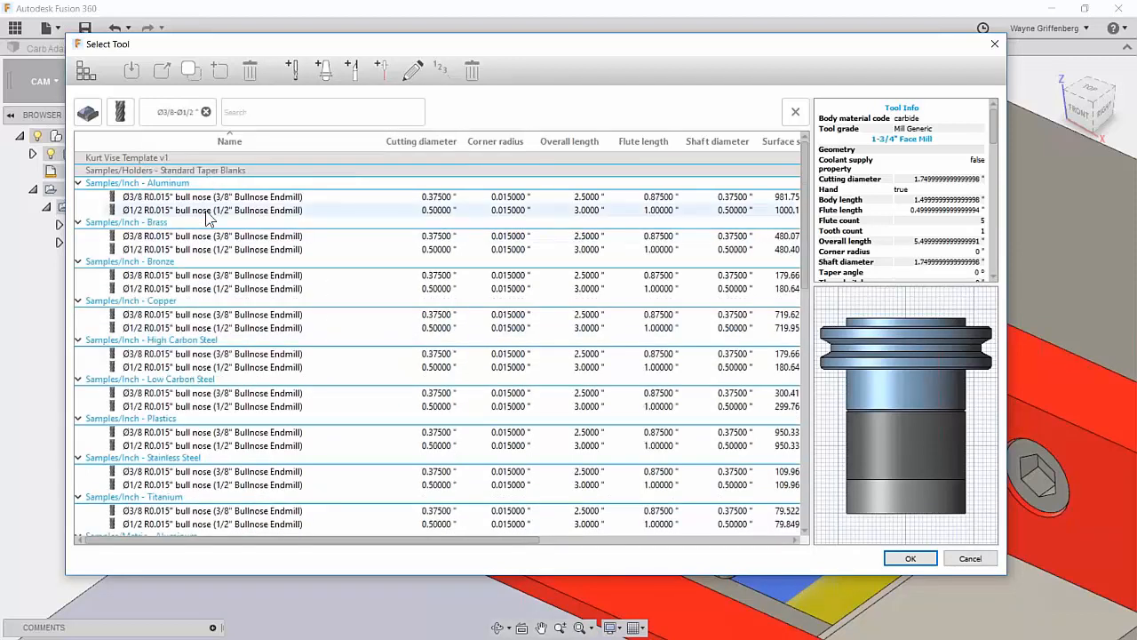
# Step: Assign tool 7, the 1/2" R0.0625" bull nose from the Tutorial - Inch samples, to the adaptive operation
pyautogui.scroll(-1, 236, 457)
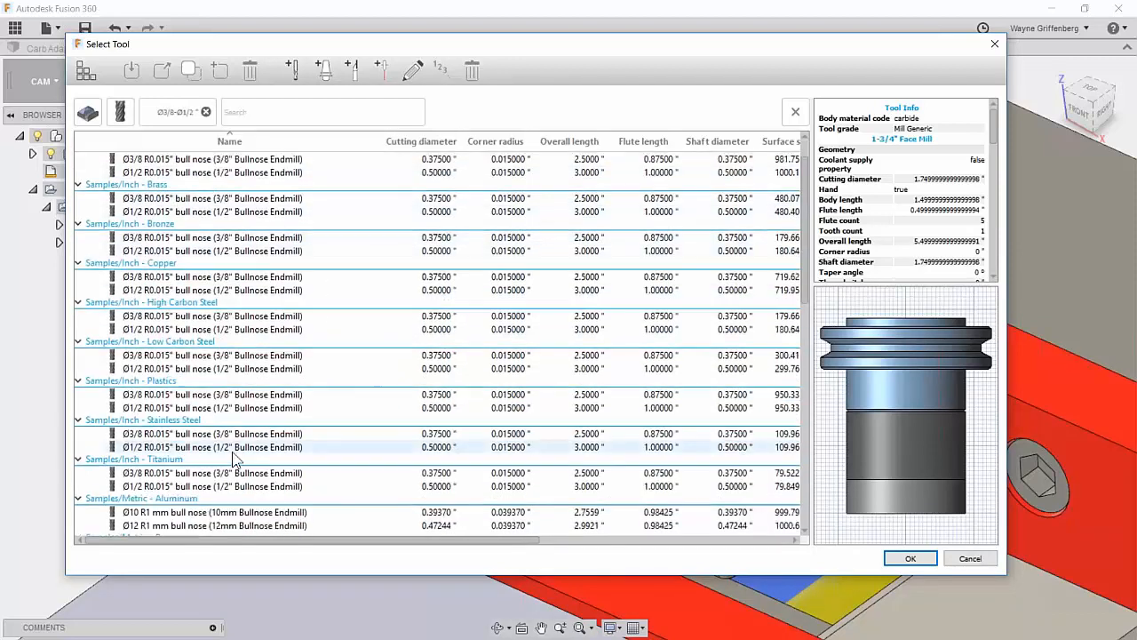
pyautogui.scroll(-12, 236, 458)
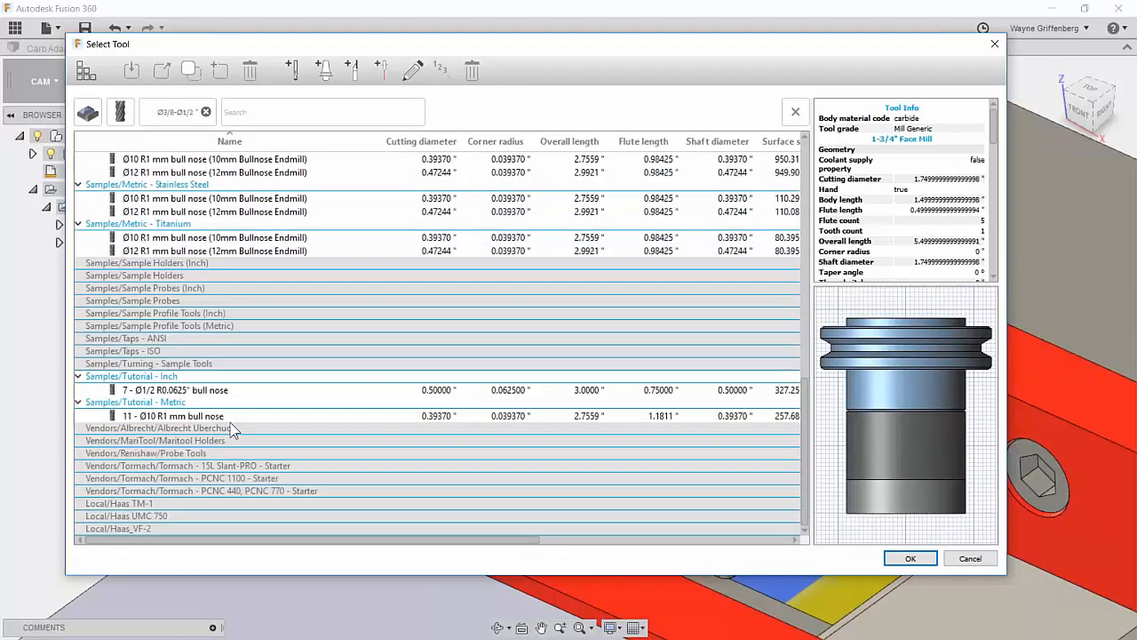
pyautogui.click(206, 389)
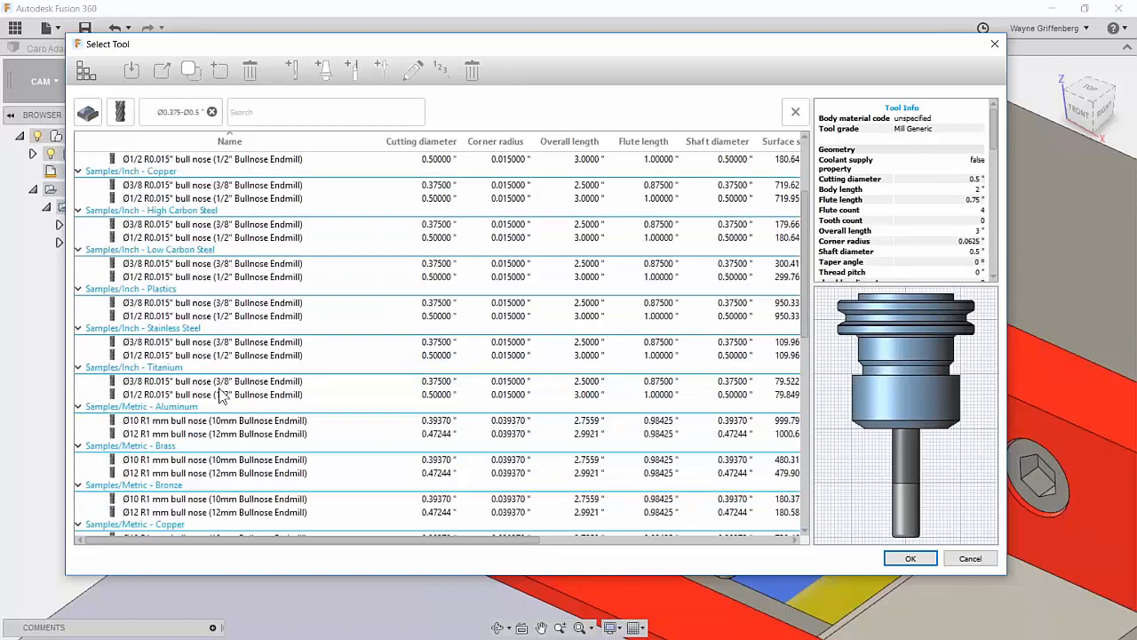
pyautogui.click(907, 559)
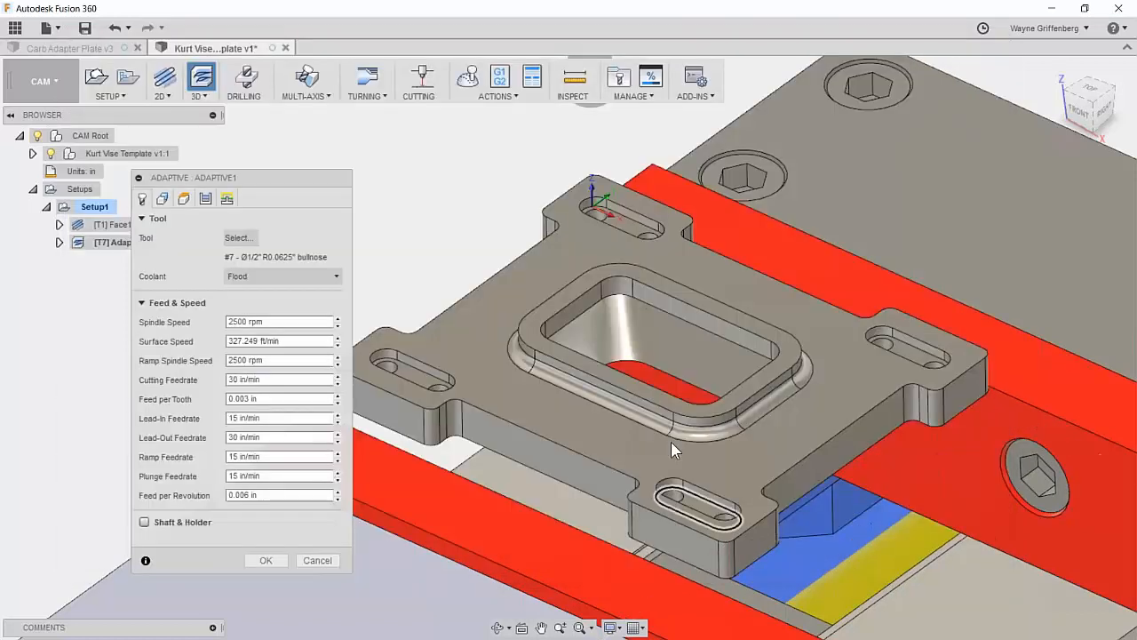
# Step: Check the adaptive operation's geometry settings and generate its toolpath with no machining boundary or stock contour selected
pyautogui.scroll(3, 607, 385)
pyautogui.scroll(-1, 599, 381)
pyautogui.scroll(3, 657, 280)
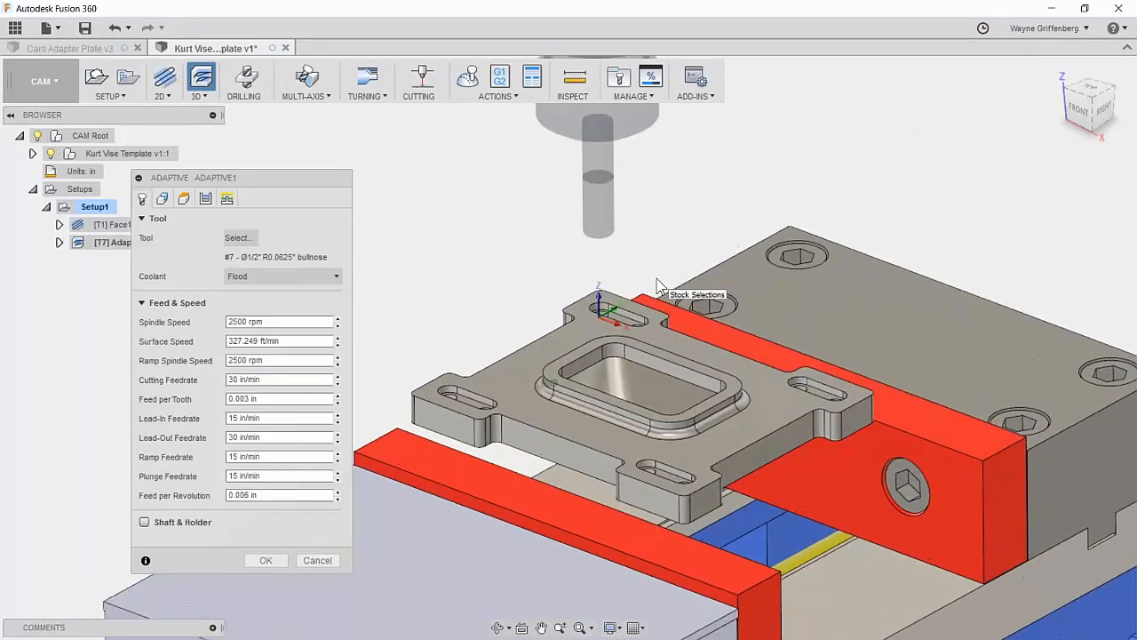
pyautogui.click(162, 198)
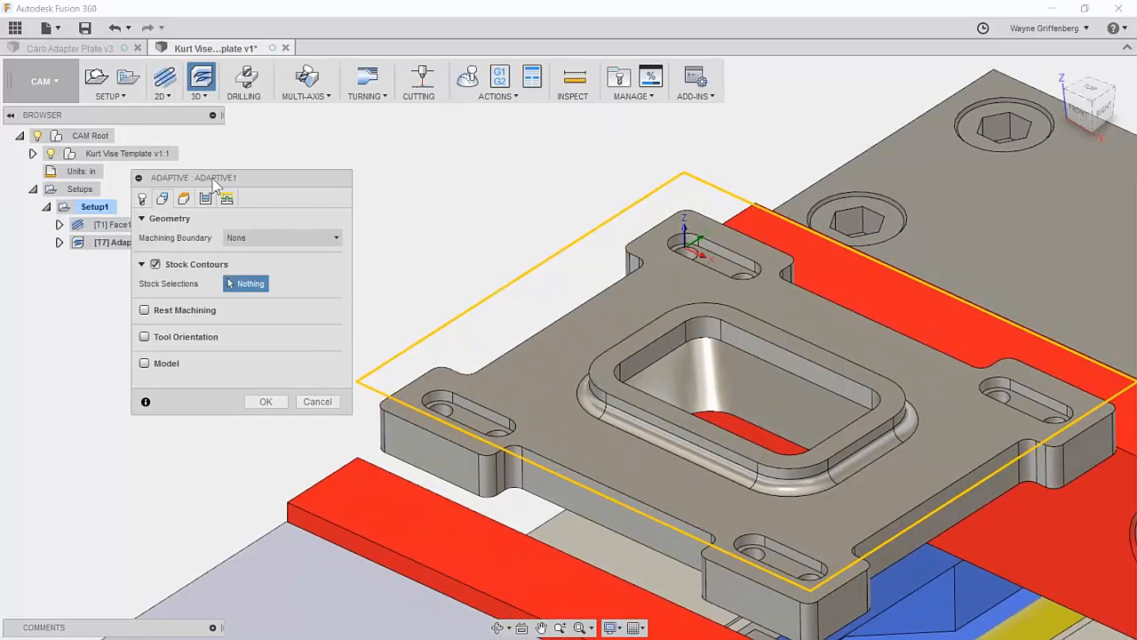
pyautogui.press('Return')
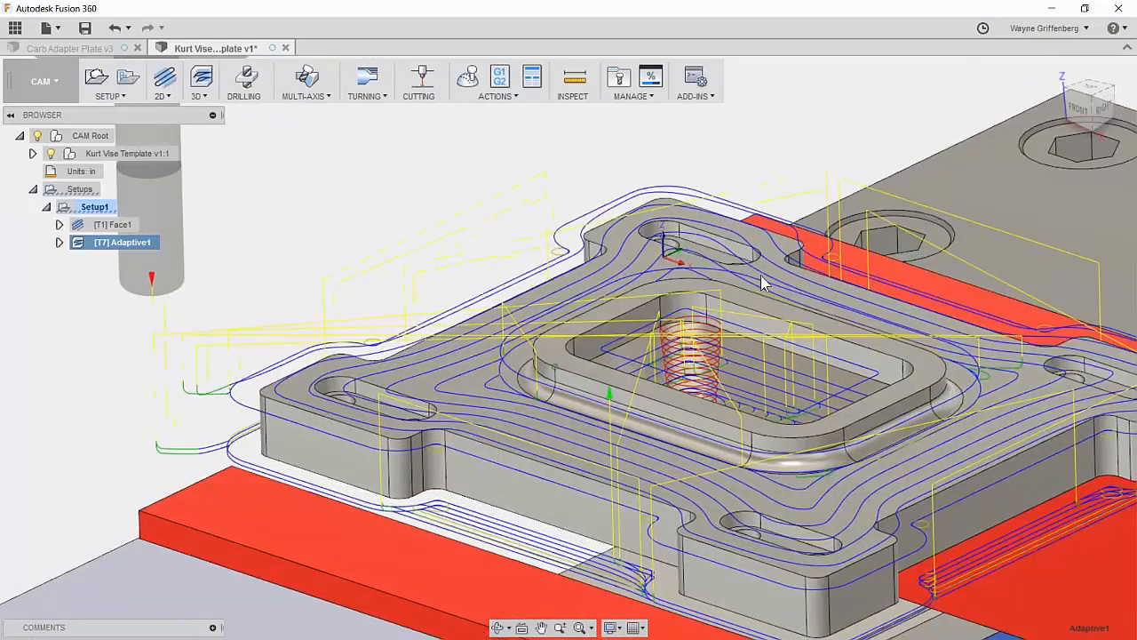
# Step: Examine the adaptive toolpath around the plate's central pocket and briefly open the simulation of Adaptive1 alone
pyautogui.keyDown('shift'); pyautogui.moveTo(761, 275); pyautogui.dragTo(715, 351, button='middle'); pyautogui.keyUp('shift')
pyautogui.scroll(5, 713, 351)
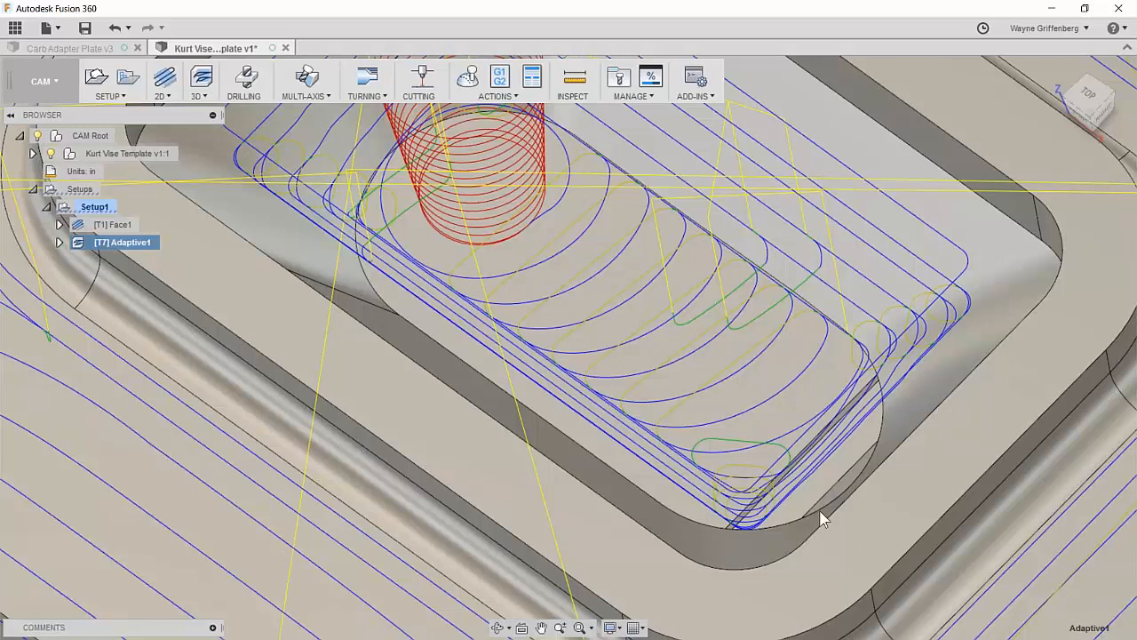
pyautogui.scroll(-6, 775, 486)
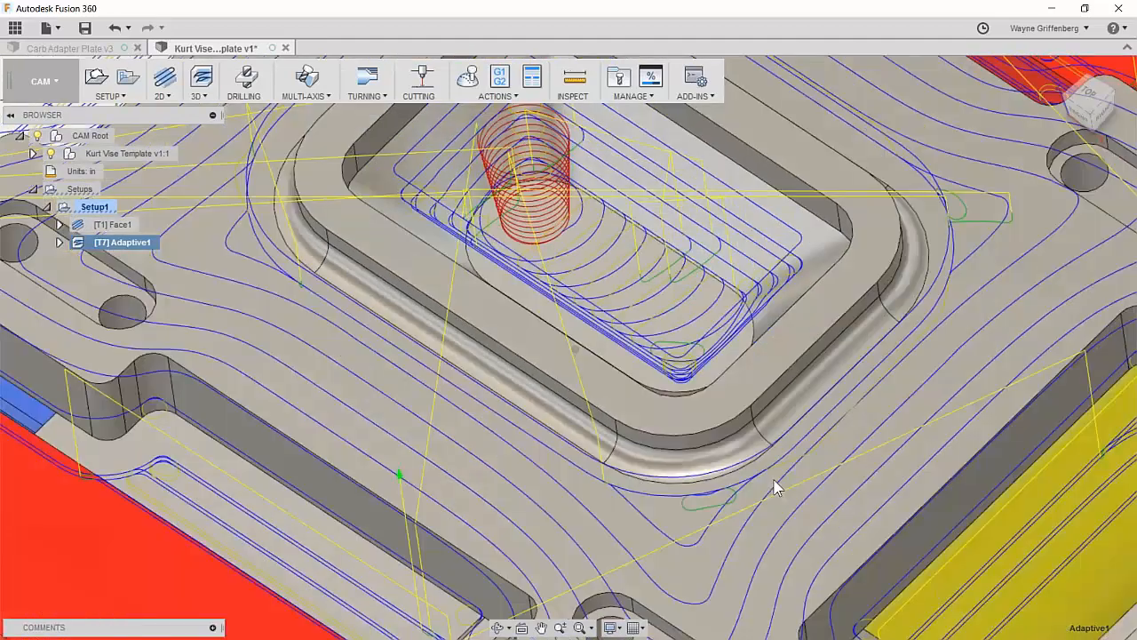
pyautogui.scroll(-2, 769, 486)
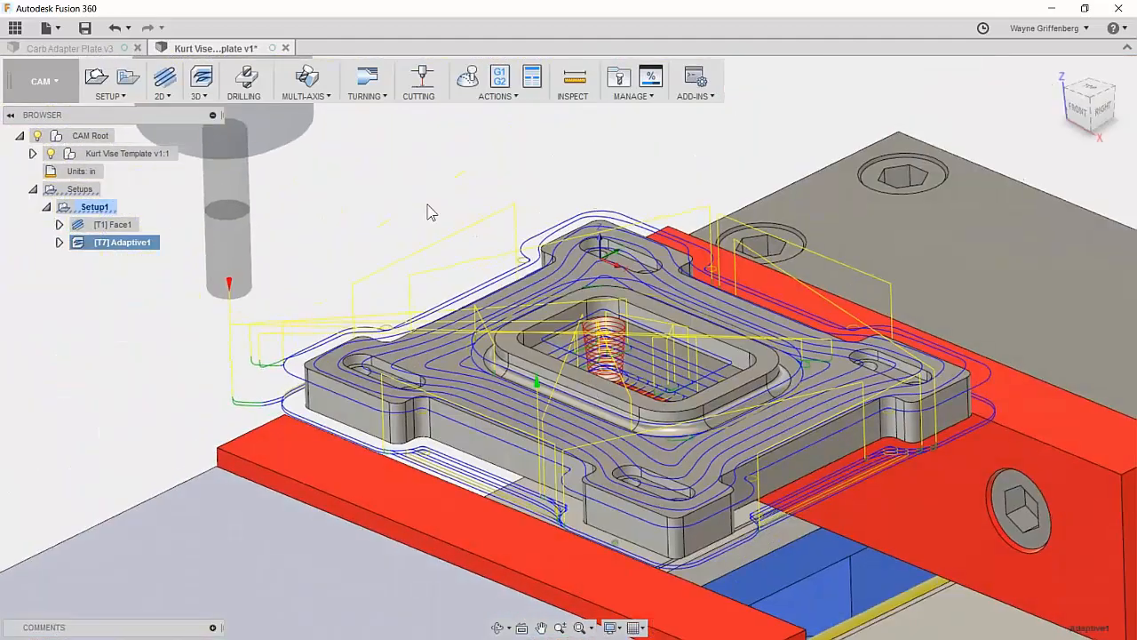
pyautogui.click(466, 80)
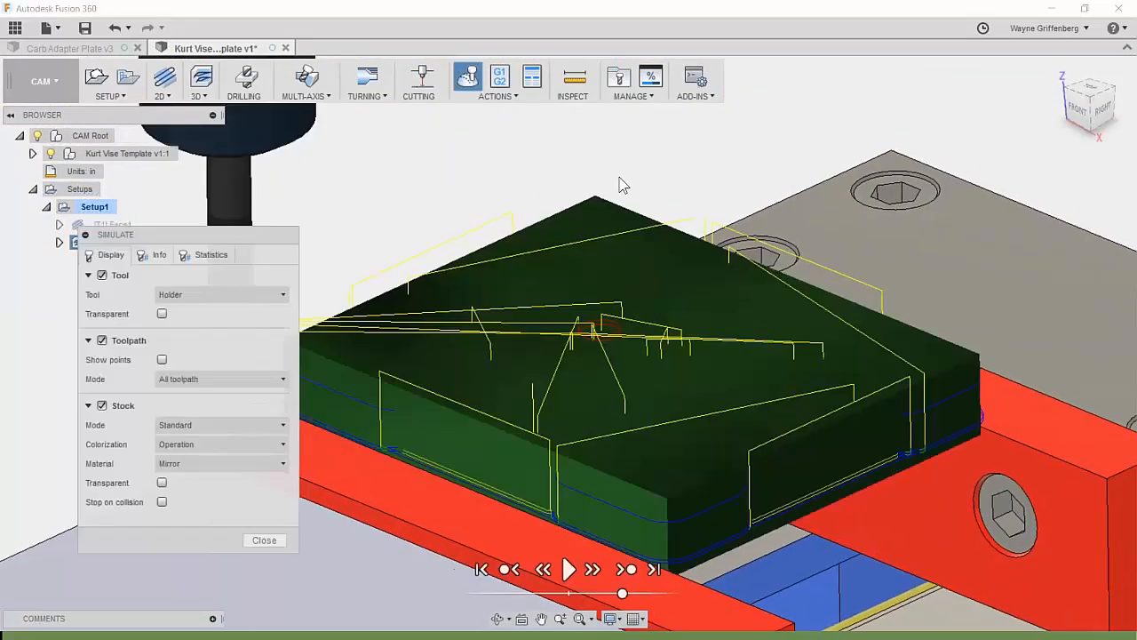
pyautogui.scroll(2, 643, 289)
pyautogui.moveTo(231, 236); pyautogui.dragTo(329, 240)
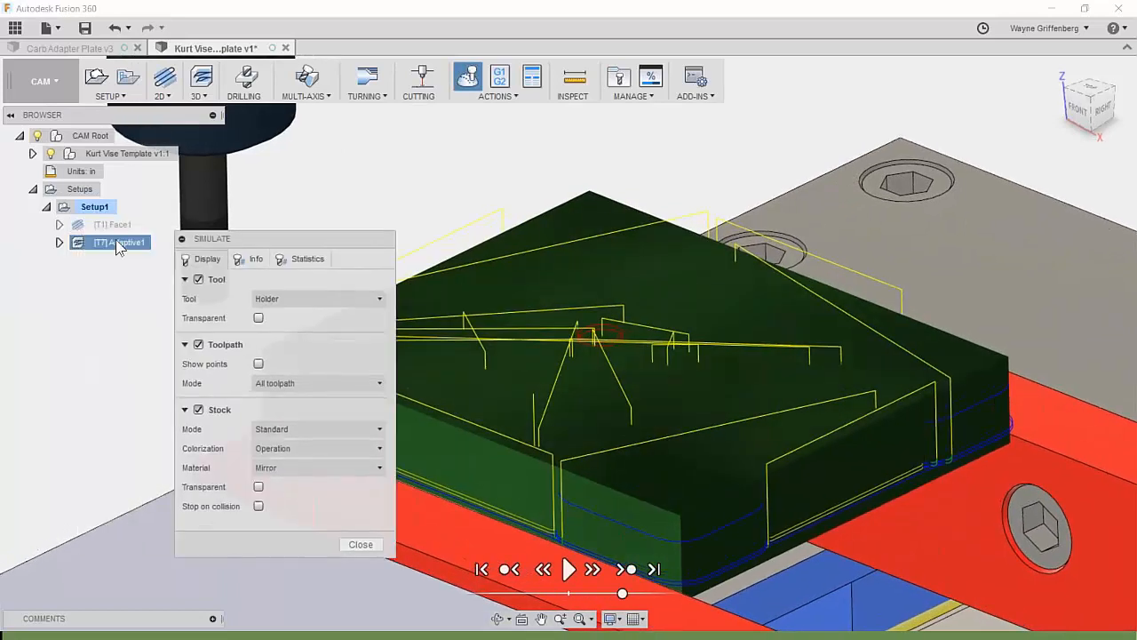
pyautogui.click(360, 544)
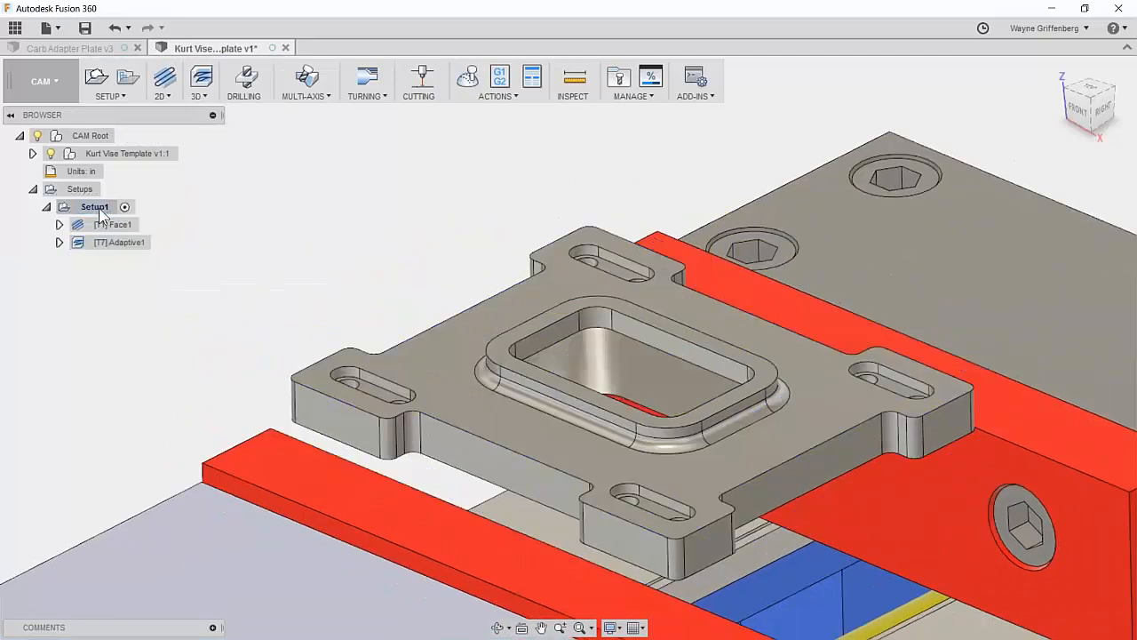
# Step: Simulate Face1 and Adaptive1 together, moving the simulation settings clear of the part and playing the cuts
pyautogui.click(94, 206)
pyautogui.click(102, 225)
pyautogui.click(467, 78)
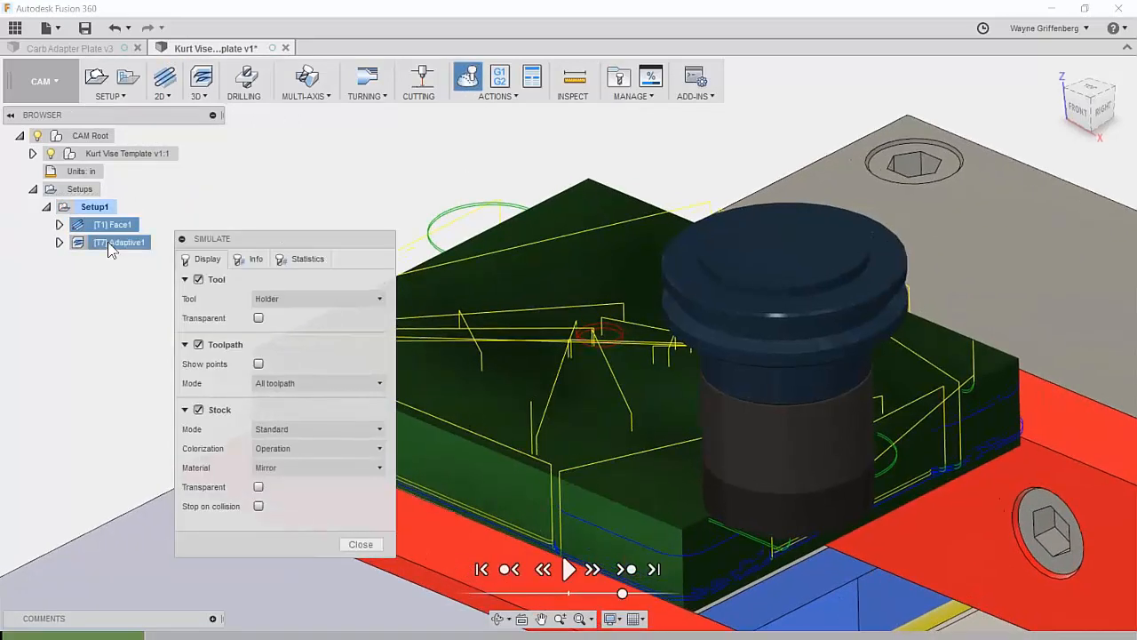
pyautogui.keyDown('shift'); pyautogui.click(109, 242); pyautogui.keyUp('shift')
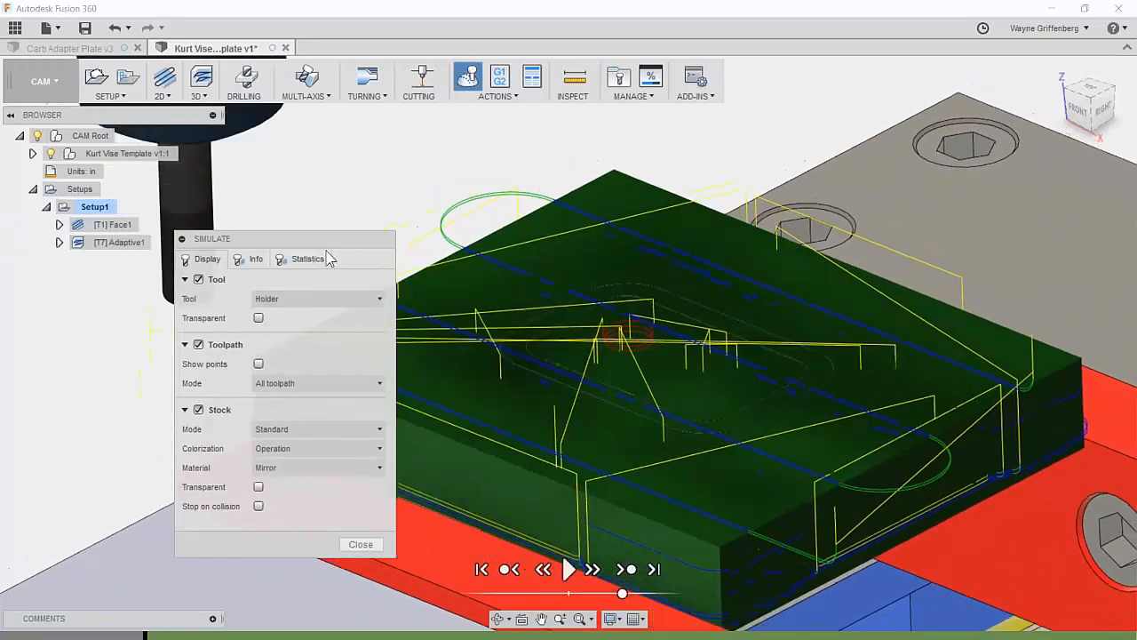
pyautogui.moveTo(330, 247); pyautogui.dragTo(1011, 191)
pyautogui.click(569, 570)
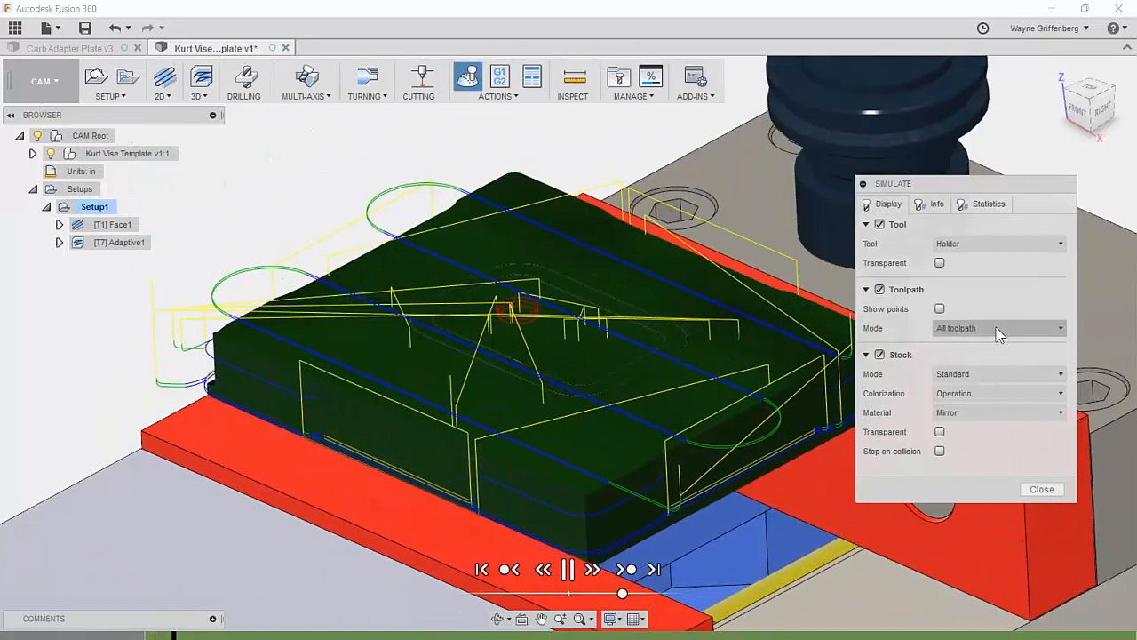
# Step: Show only the toolpath tail in the simulation, scrub back through the central pocket clearing and on through the remaining cuts, and close it
pyautogui.click(996, 328)
pyautogui.click(969, 411)
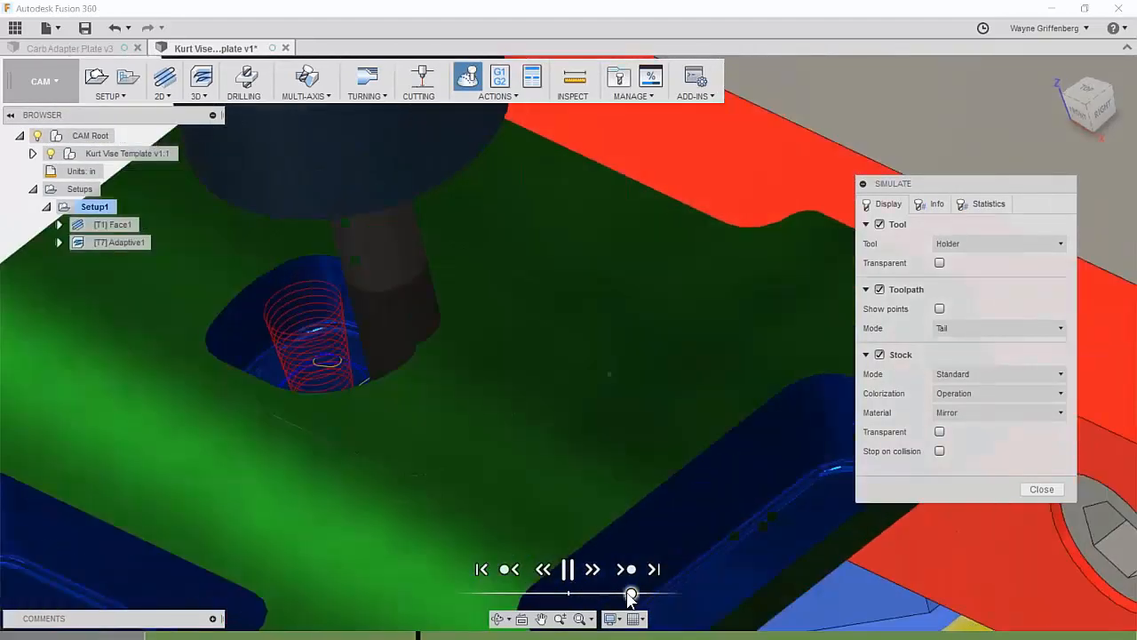
pyautogui.moveTo(631, 595); pyautogui.dragTo(623, 595)
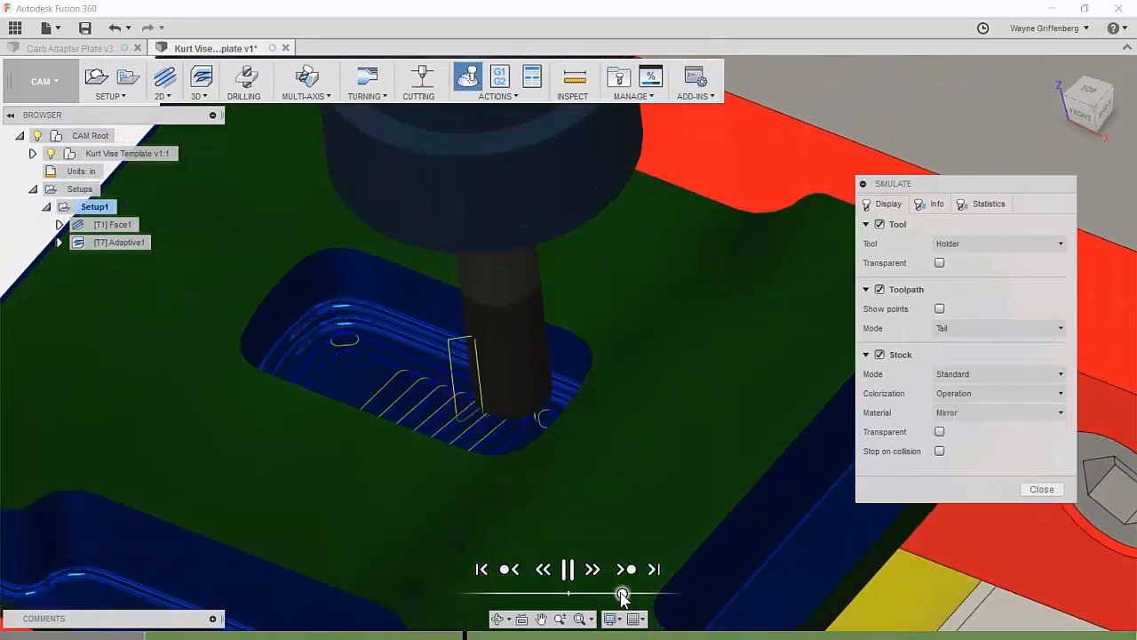
pyautogui.moveTo(623, 595); pyautogui.dragTo(640, 595)
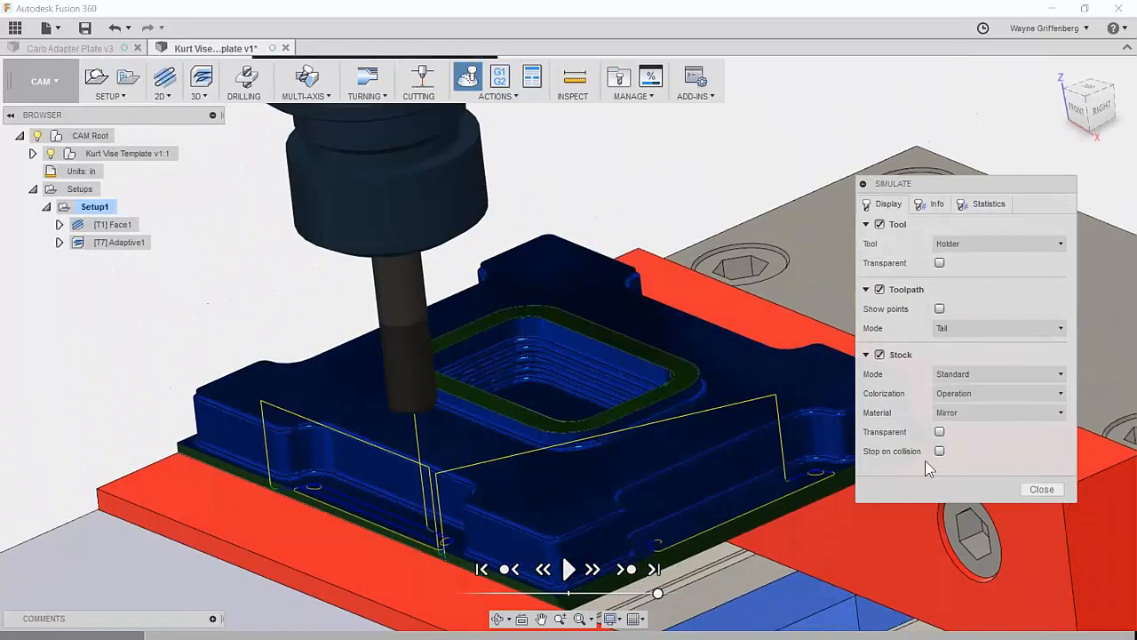
pyautogui.click(1042, 490)
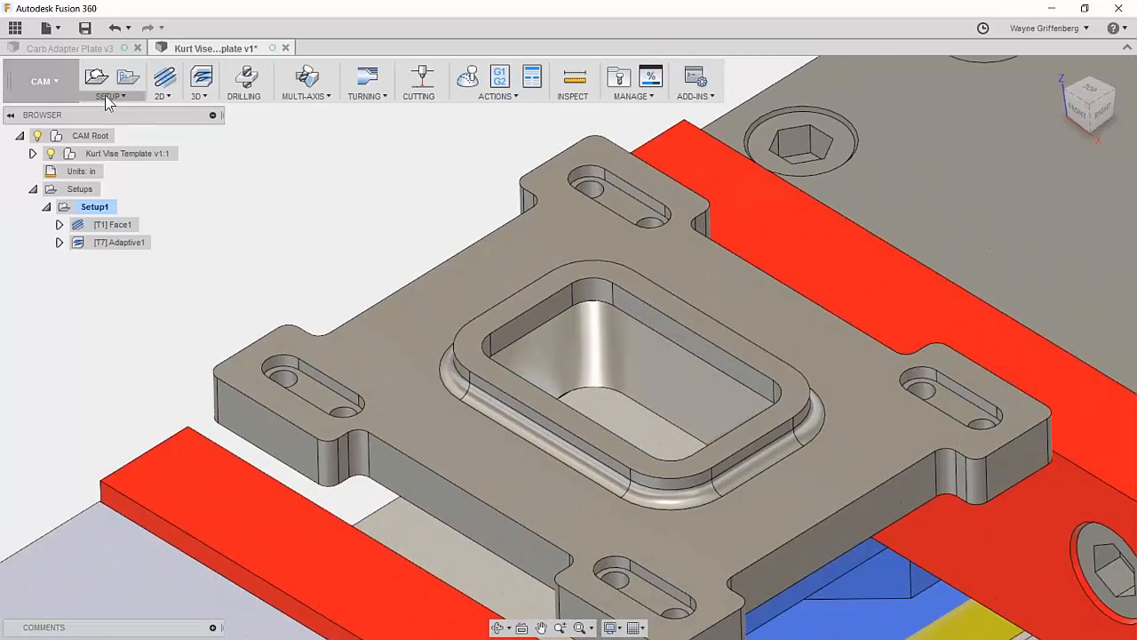
# Step: Create a 2D Slot operation and assign it the 3/8" flat endmill from the Inch - Aluminum samples, filtering the tools to flat mills
pyautogui.click(163, 94)
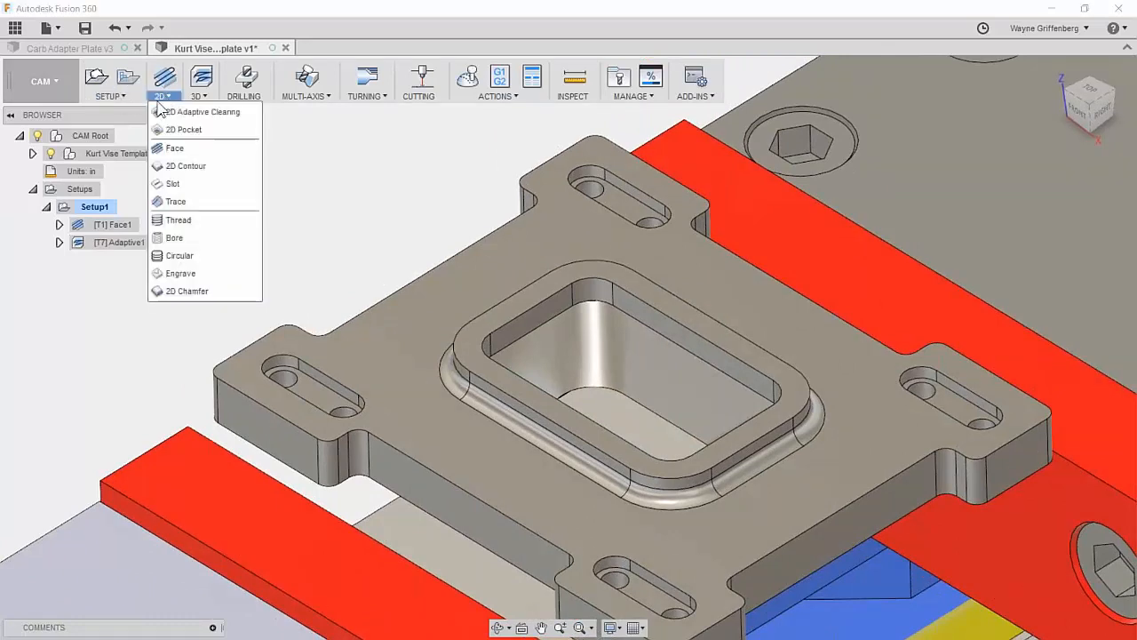
pyautogui.click(168, 183)
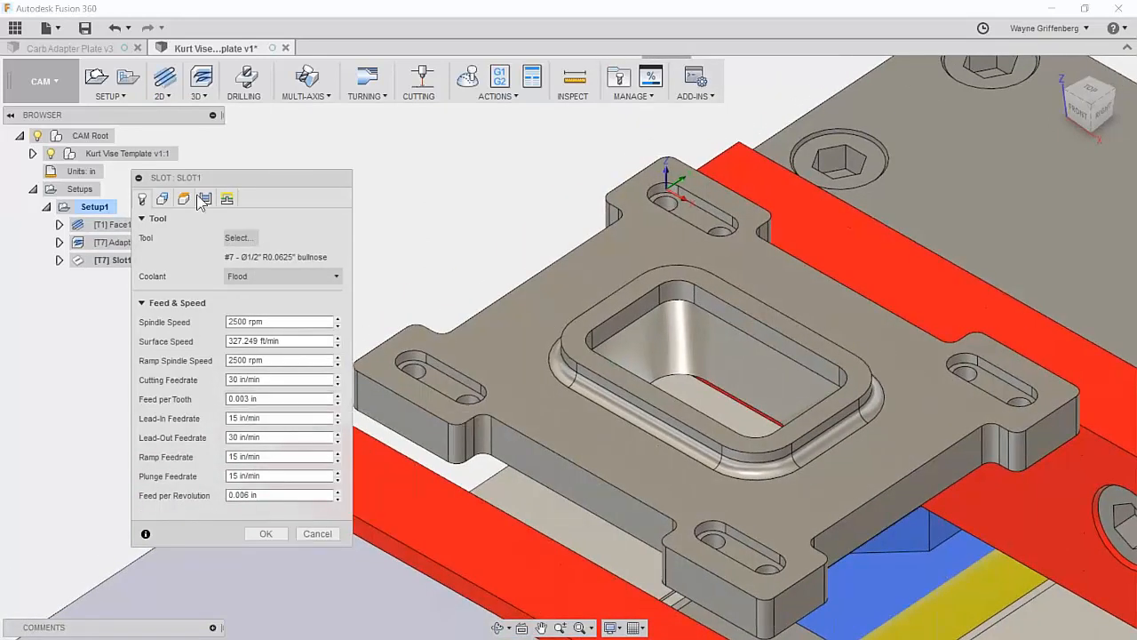
pyautogui.click(250, 239)
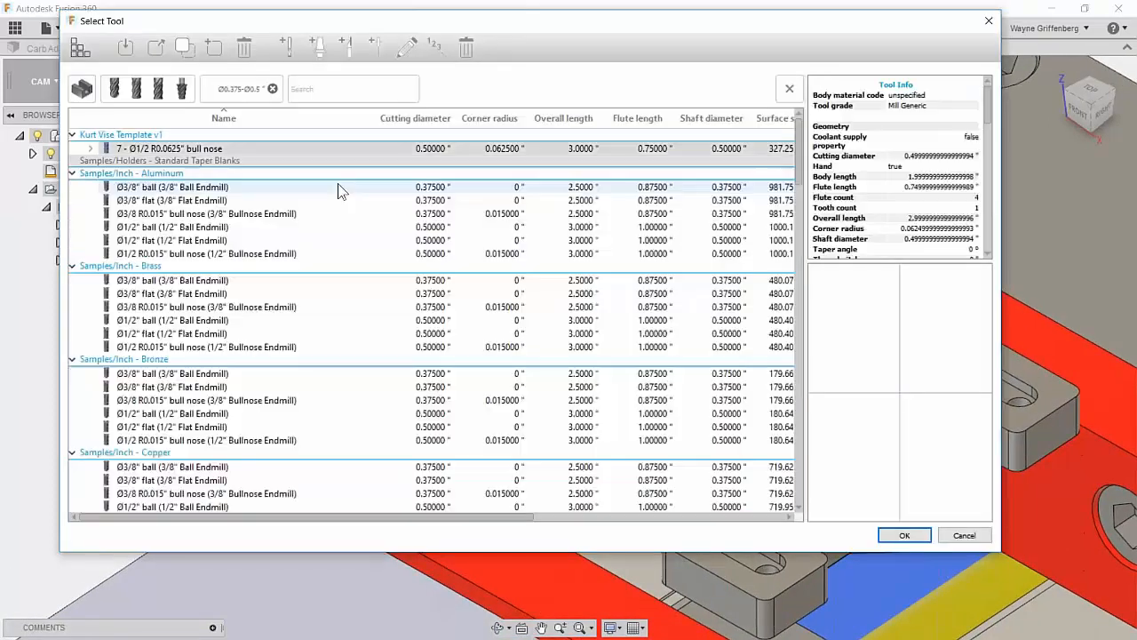
pyautogui.click(164, 86)
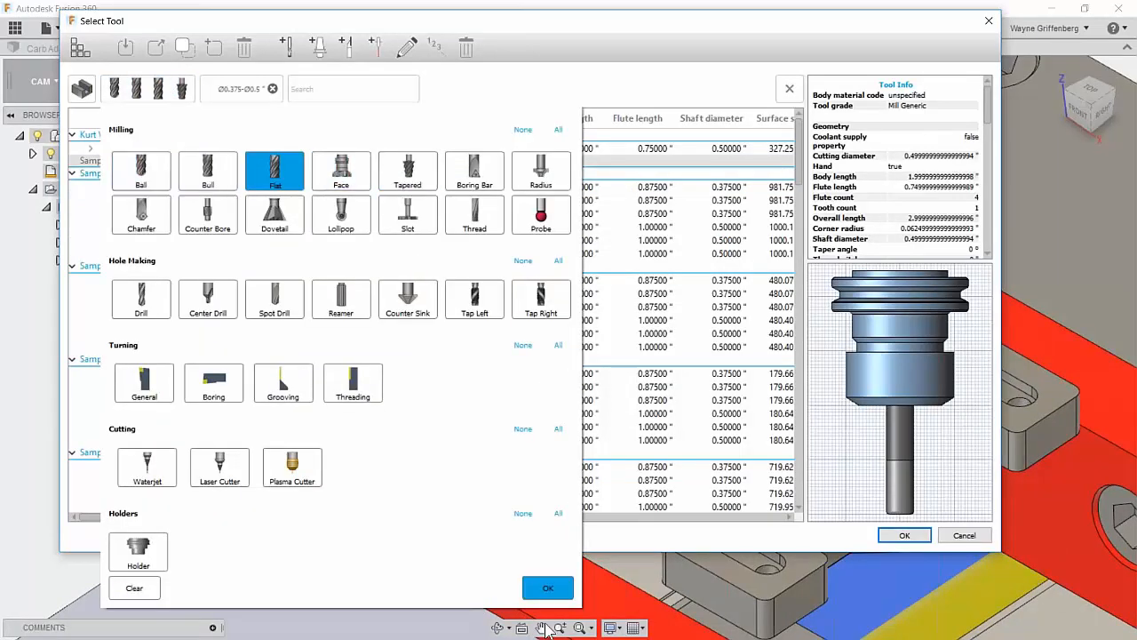
pyautogui.click(546, 589)
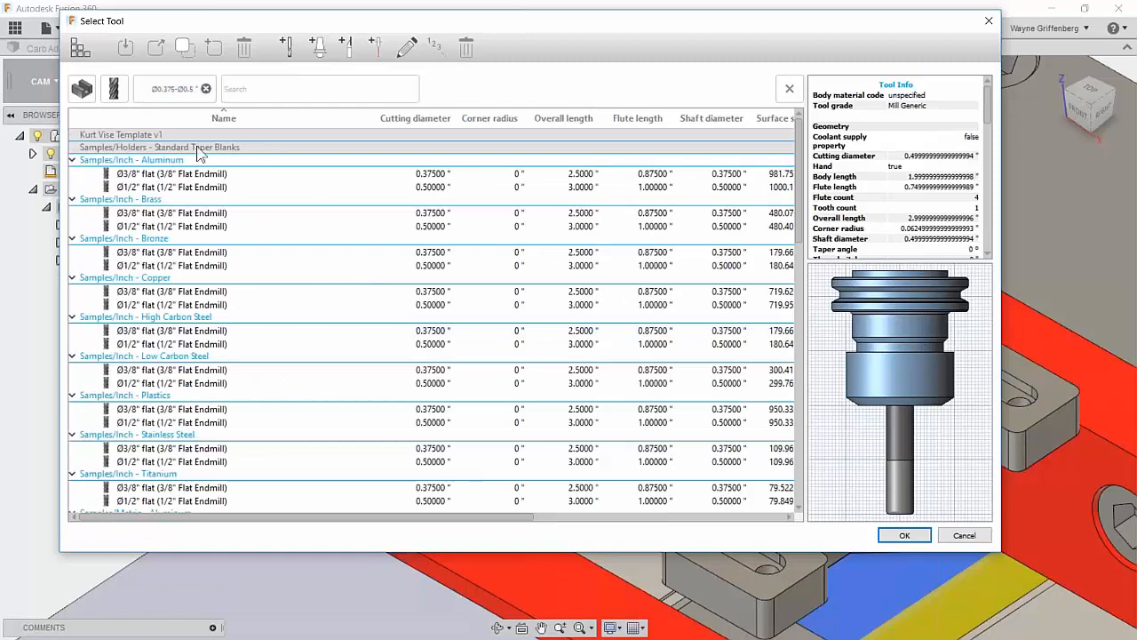
pyautogui.click(200, 178)
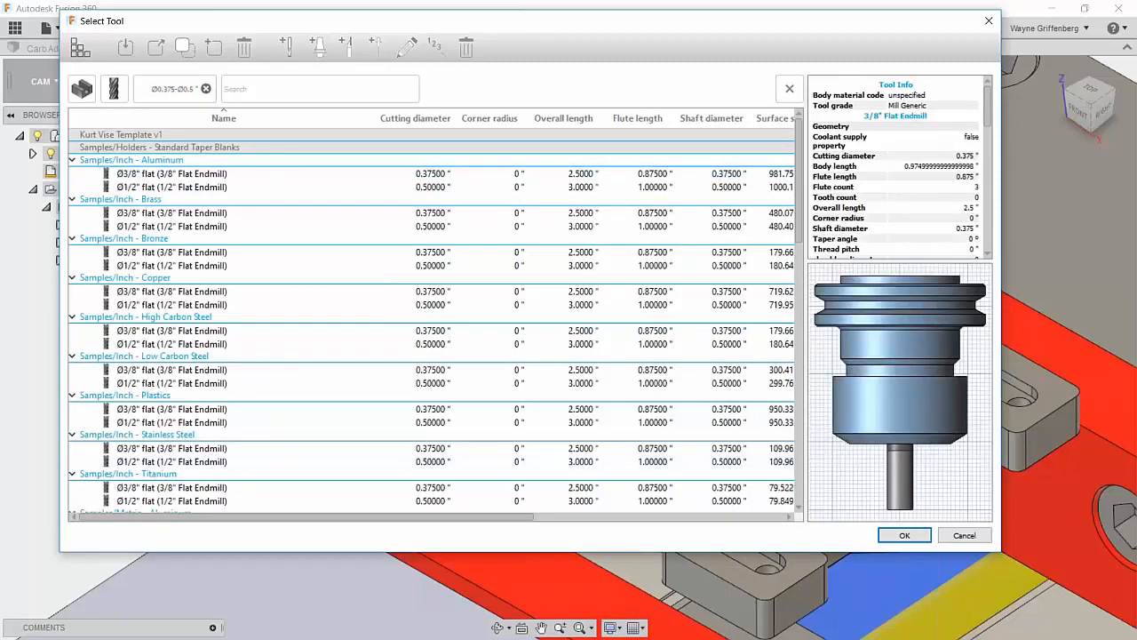
pyautogui.click(894, 534)
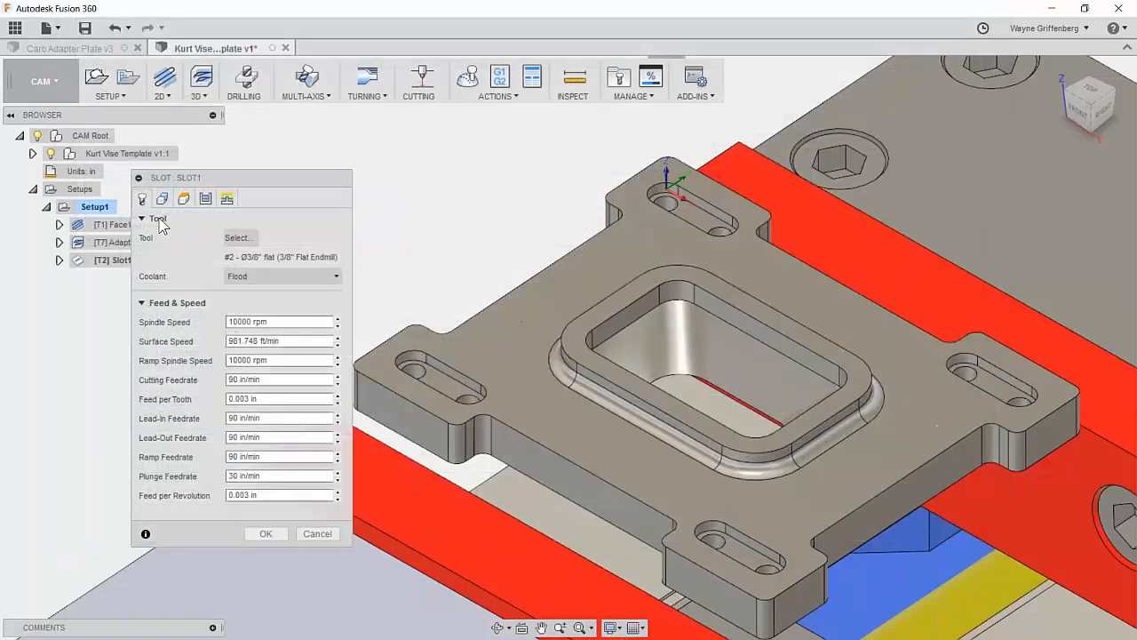
# Step: Select the four corner slots of the plate as the Slot operation's pocket geometry
pyautogui.click(162, 199)
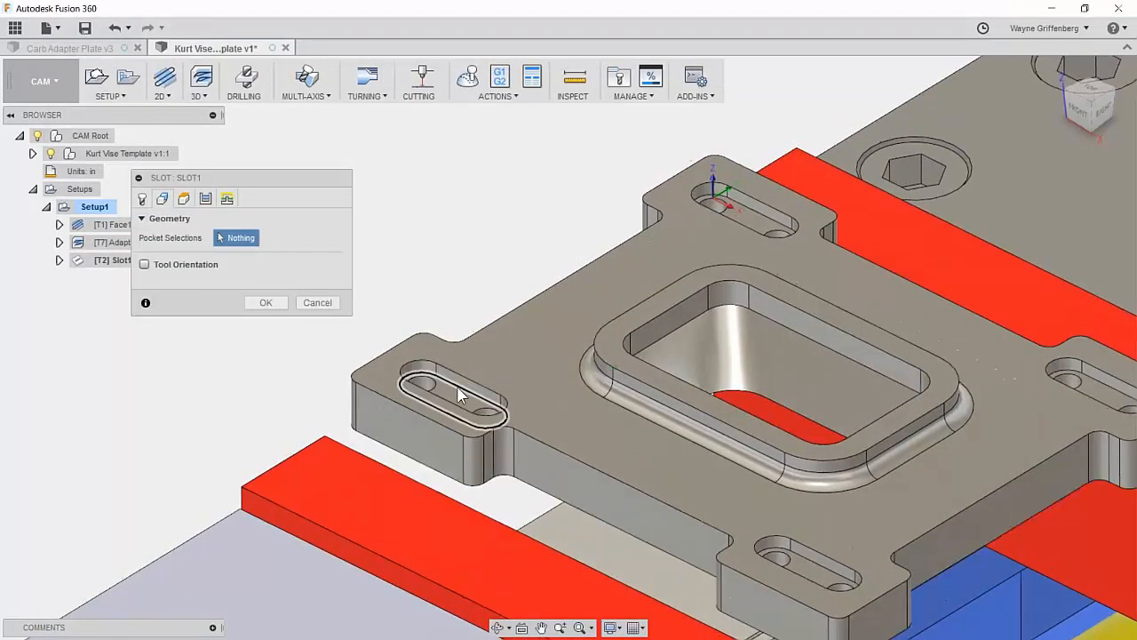
pyautogui.click(449, 392)
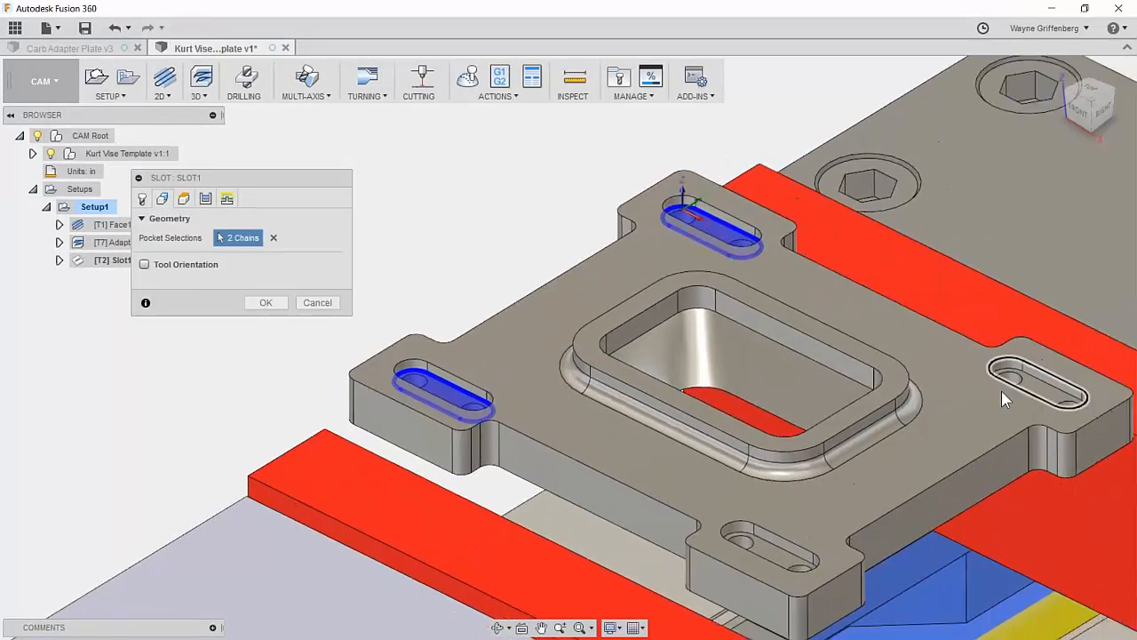
pyautogui.click(1030, 391)
pyautogui.click(782, 544)
# Step: Set the Slot operation's top height from a selection on the plate's upper face, generate the toolpath and check it in the slots
pyautogui.click(184, 198)
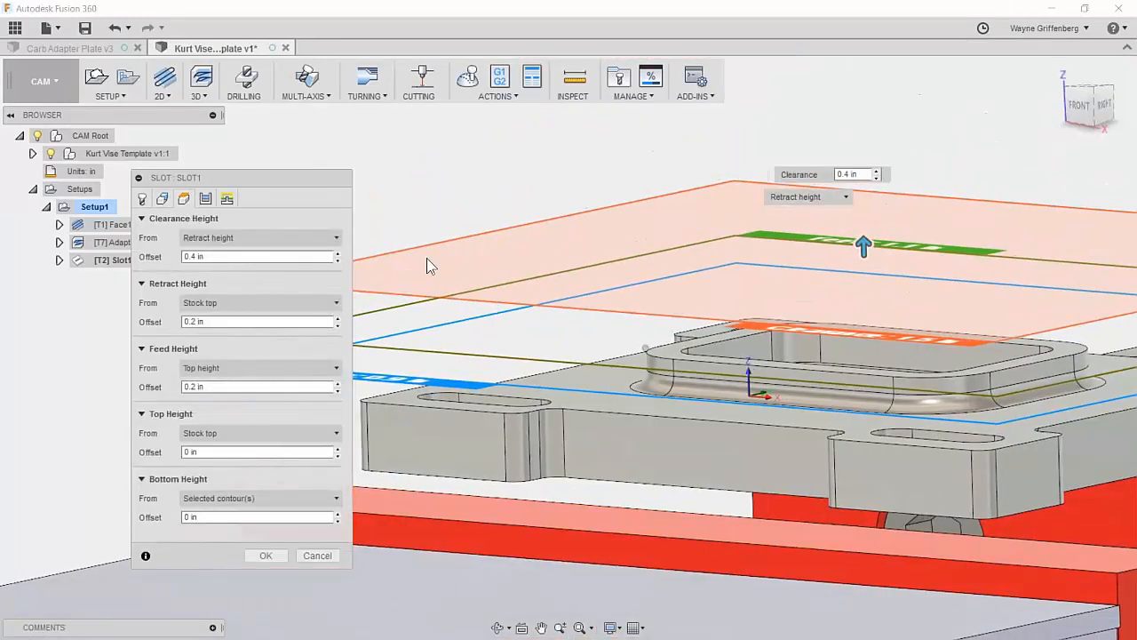
pyautogui.keyDown('shift'); pyautogui.moveTo(426, 258); pyautogui.dragTo(498, 317, button='middle'); pyautogui.keyUp('shift')
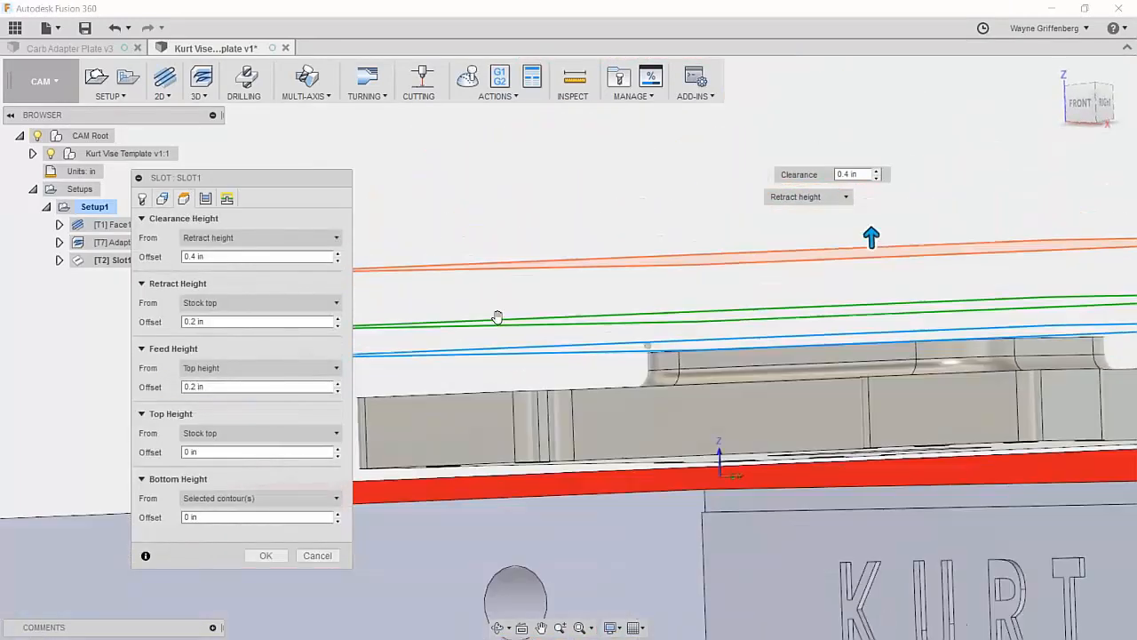
pyautogui.keyDown('shift'); pyautogui.moveTo(451, 351); pyautogui.dragTo(215, 360, button='middle'); pyautogui.keyUp('shift')
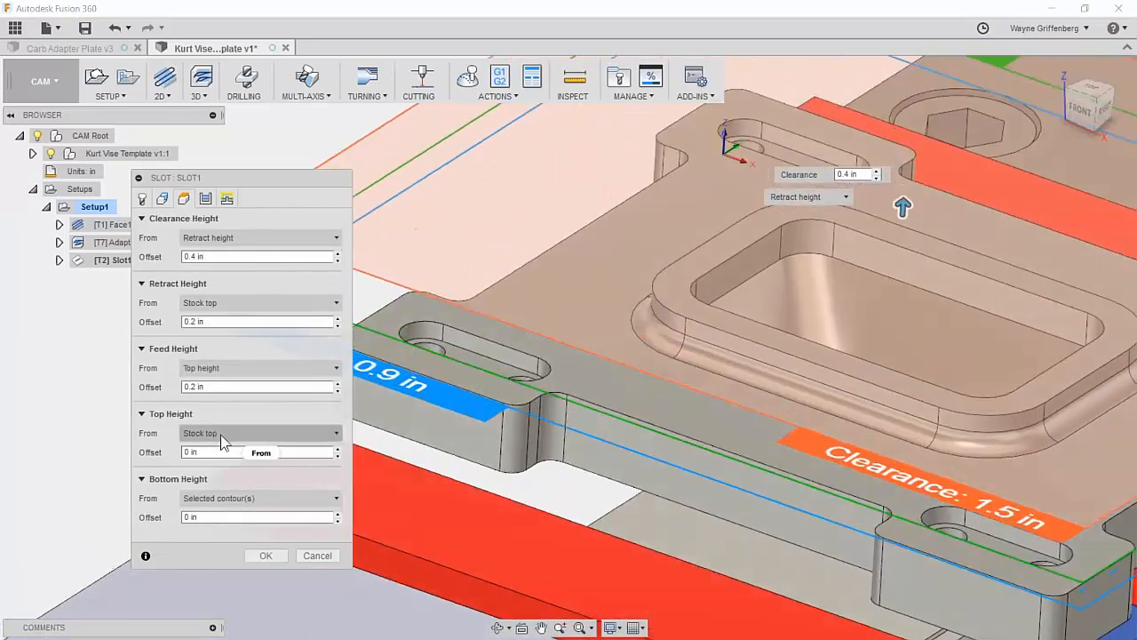
pyautogui.click(224, 434)
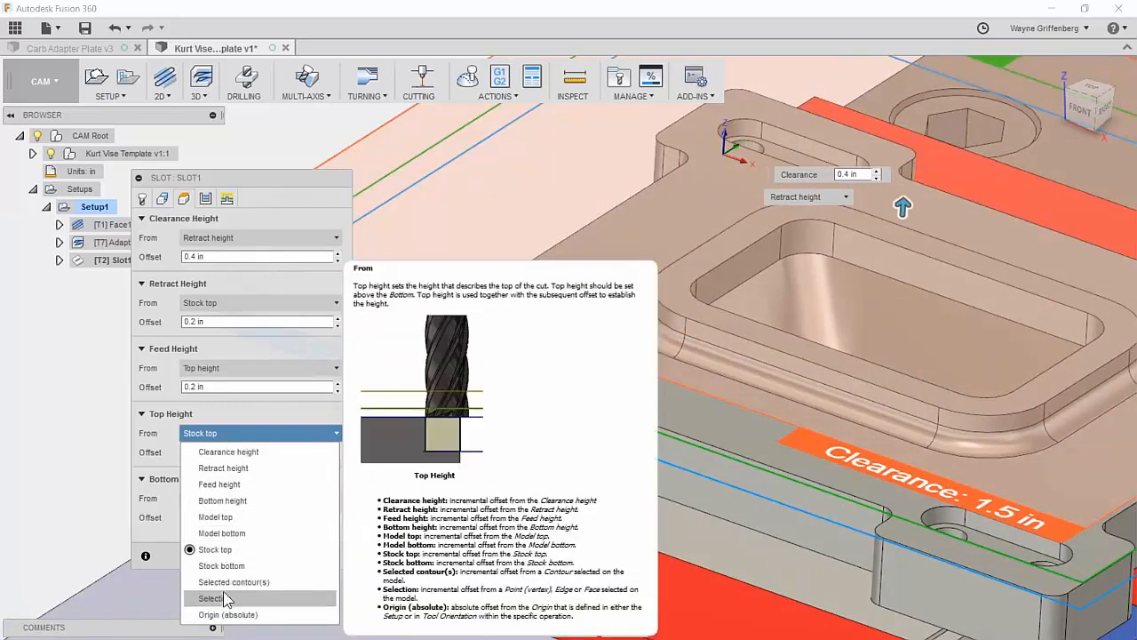
pyautogui.click(223, 595)
pyautogui.click(498, 336)
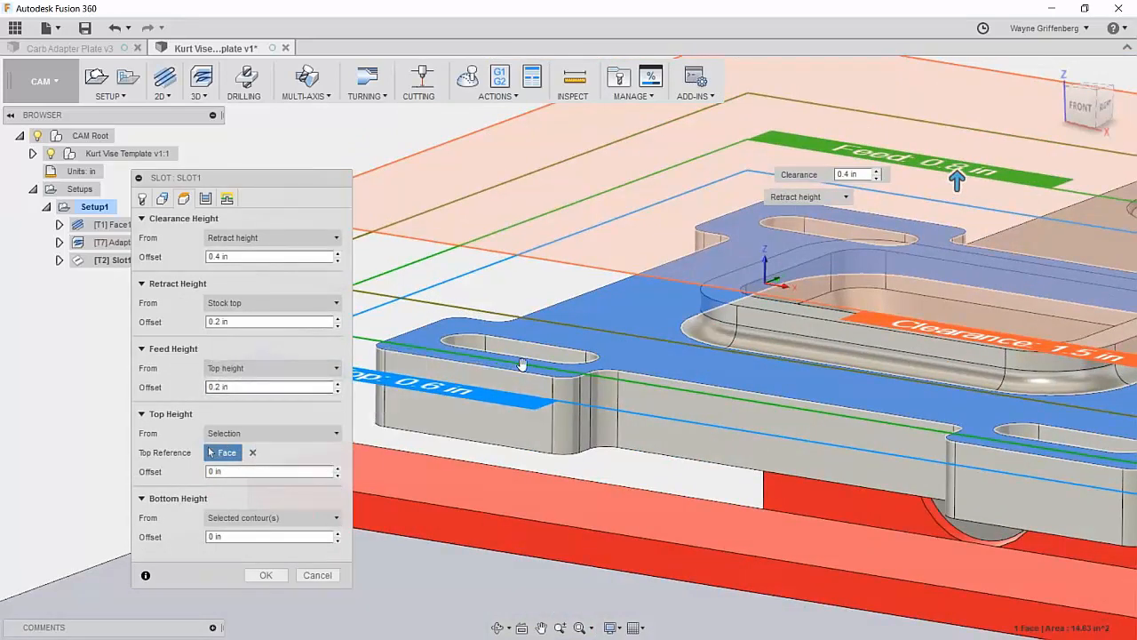
pyautogui.click(275, 578)
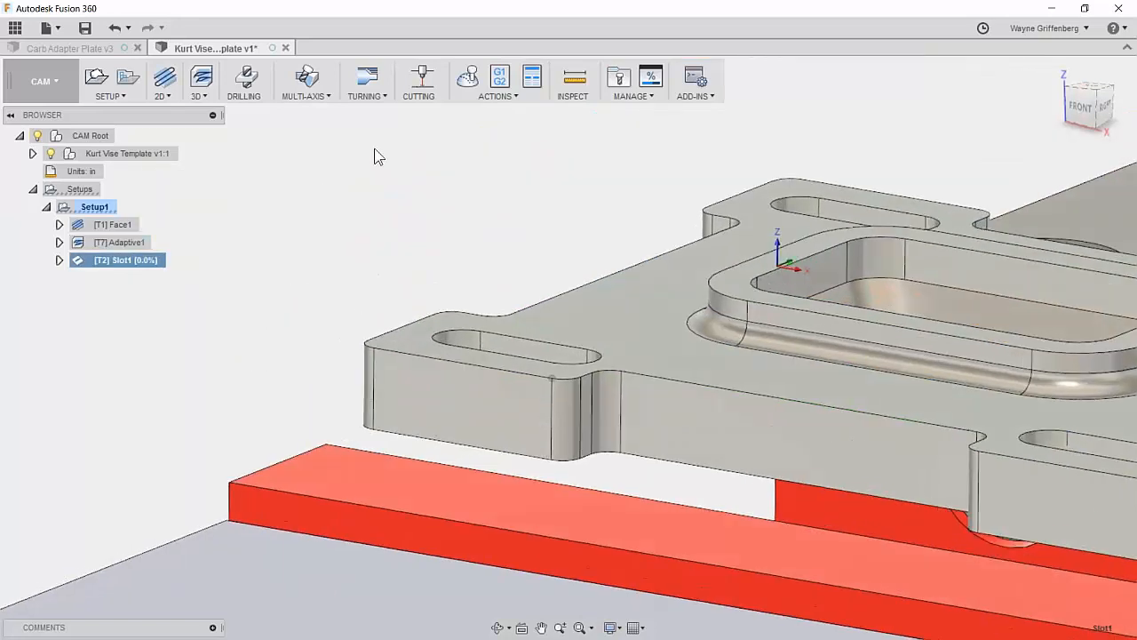
pyautogui.keyDown('shift'); pyautogui.moveTo(465, 301); pyautogui.dragTo(484, 188, button='middle'); pyautogui.keyUp('shift')
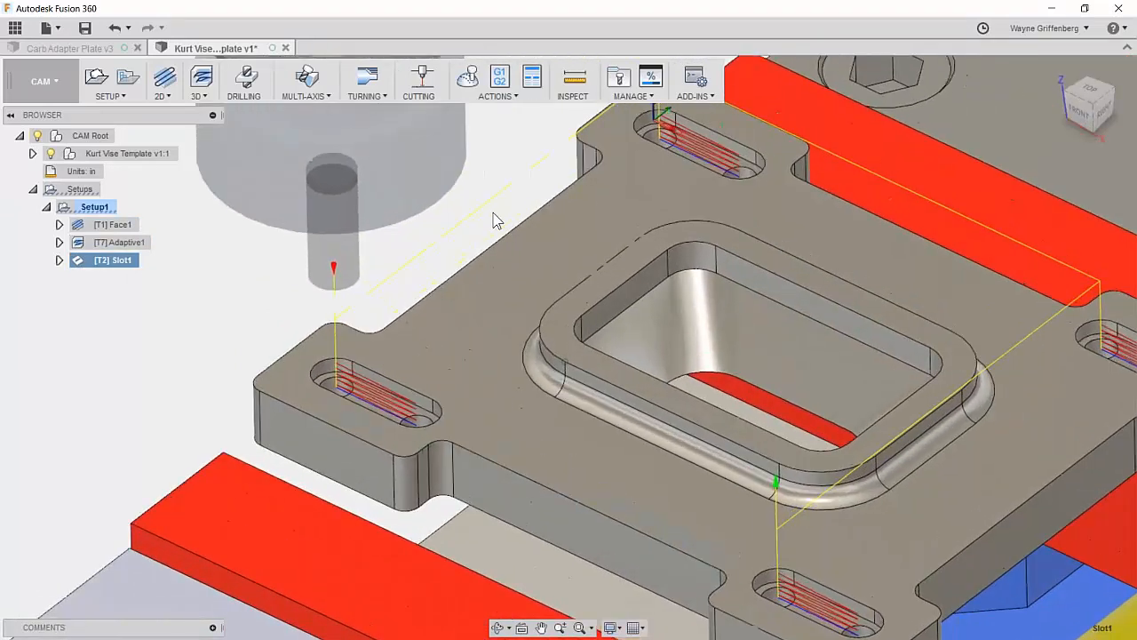
pyautogui.scroll(-3, 488, 217)
pyautogui.click(270, 254)
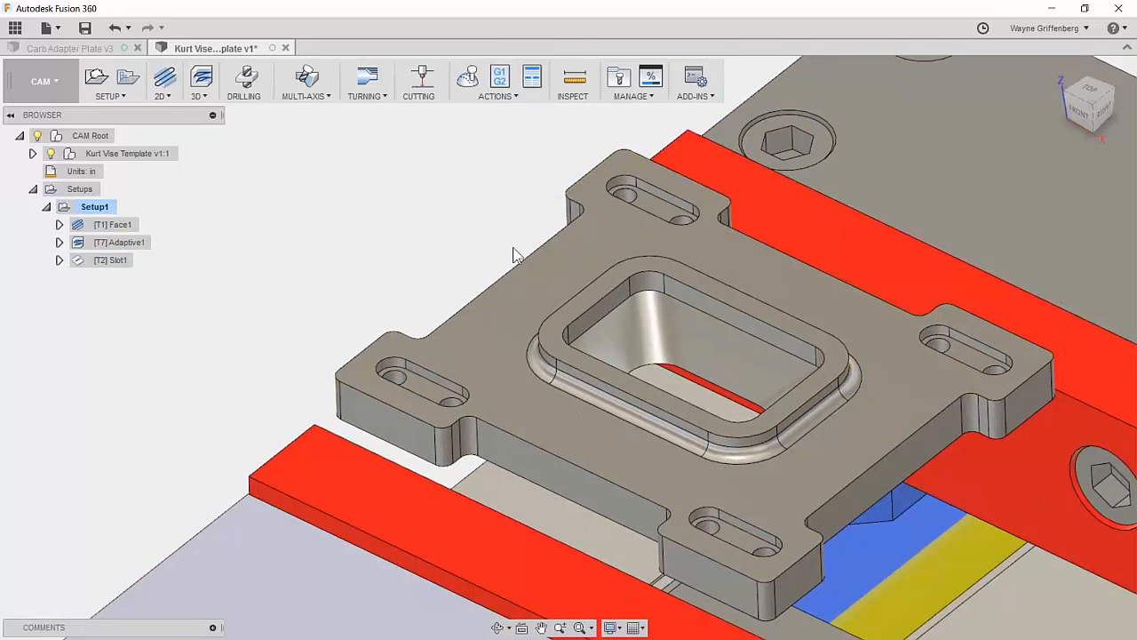
# Step: Create a 3D Horizontal operation bounded by two selected chains, the plate's outer edge and the outer edge of the raised central rim
pyautogui.scroll(3, 601, 386)
pyautogui.scroll(-1, 610, 468)
pyautogui.keyDown('shift'); pyautogui.moveTo(699, 207); pyautogui.dragTo(436, 240, button='middle'); pyautogui.keyUp('shift')
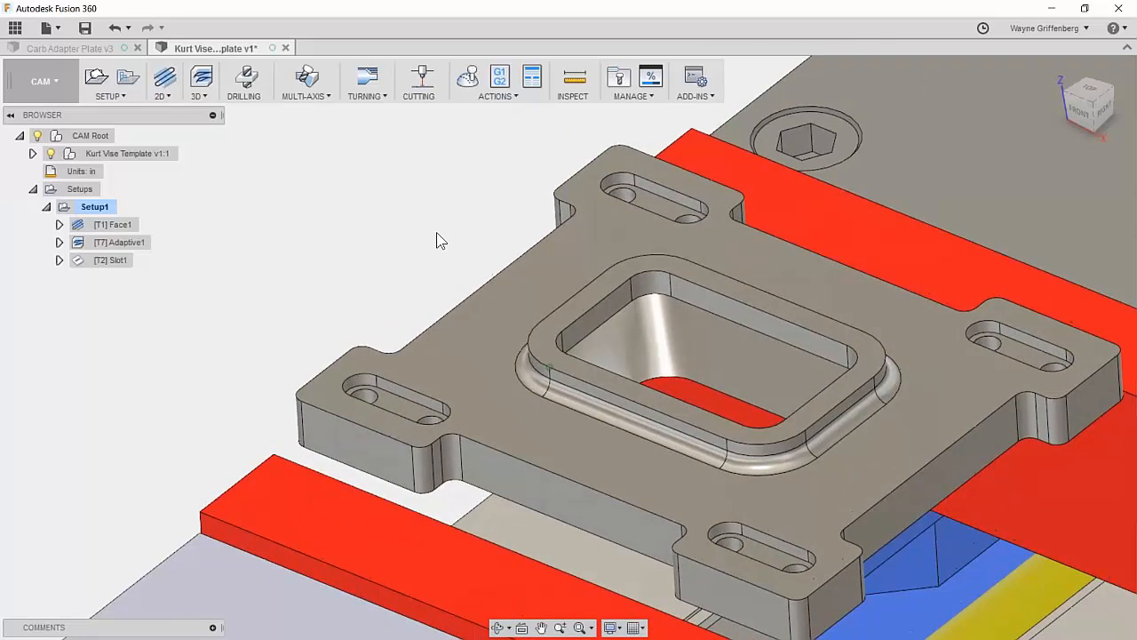
pyautogui.click(203, 96)
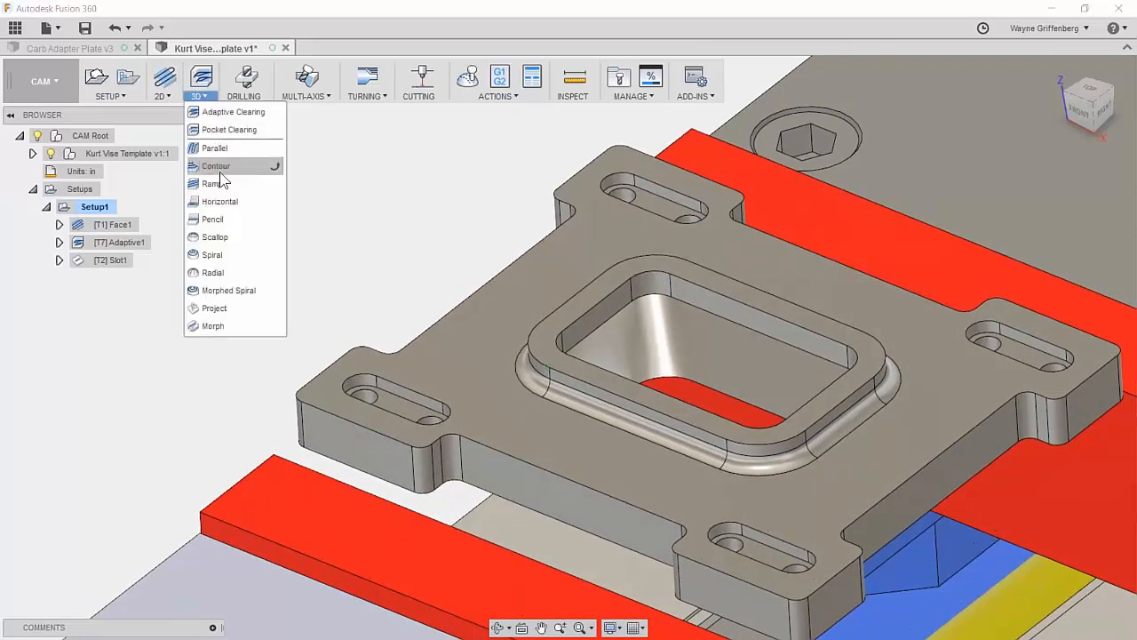
pyautogui.click(218, 201)
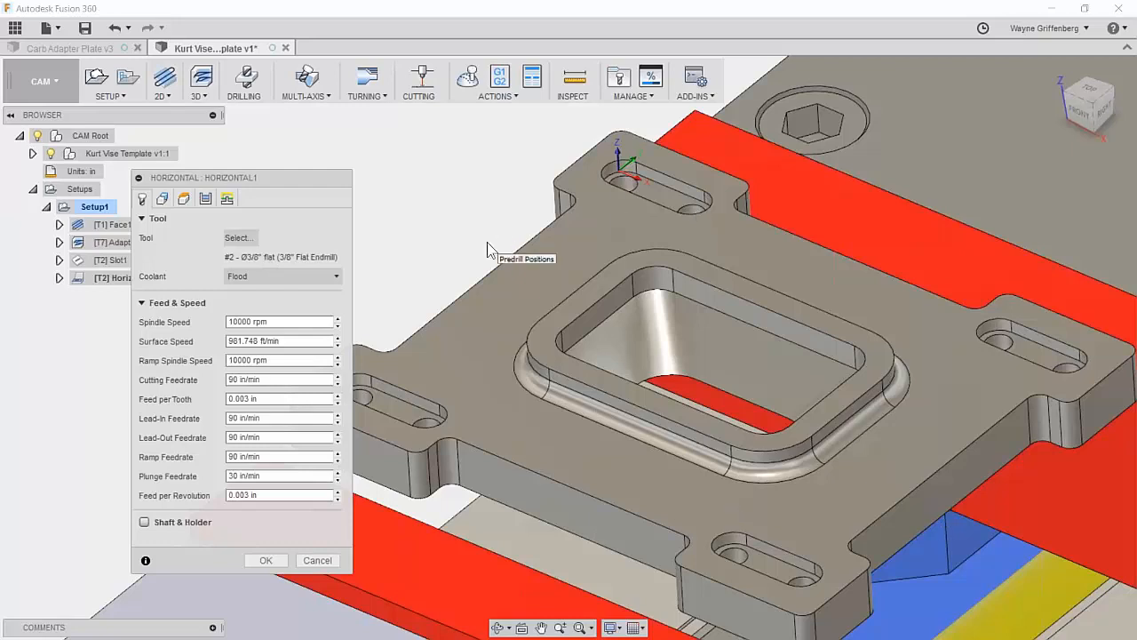
pyautogui.click(164, 199)
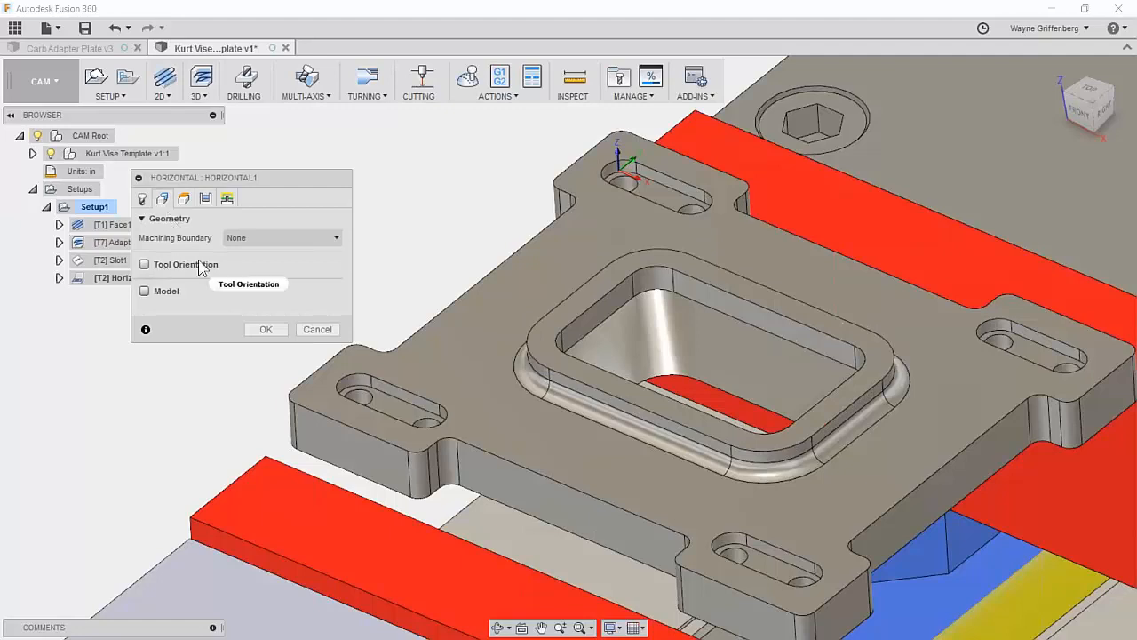
pyautogui.click(275, 238)
pyautogui.click(262, 308)
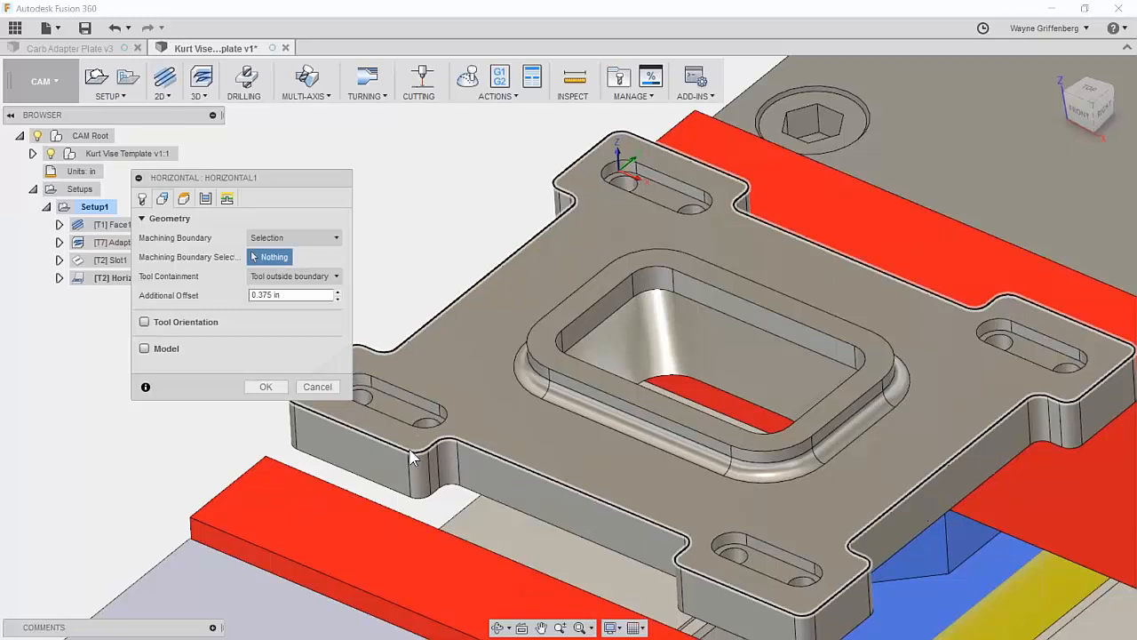
pyautogui.click(412, 457)
pyautogui.click(569, 382)
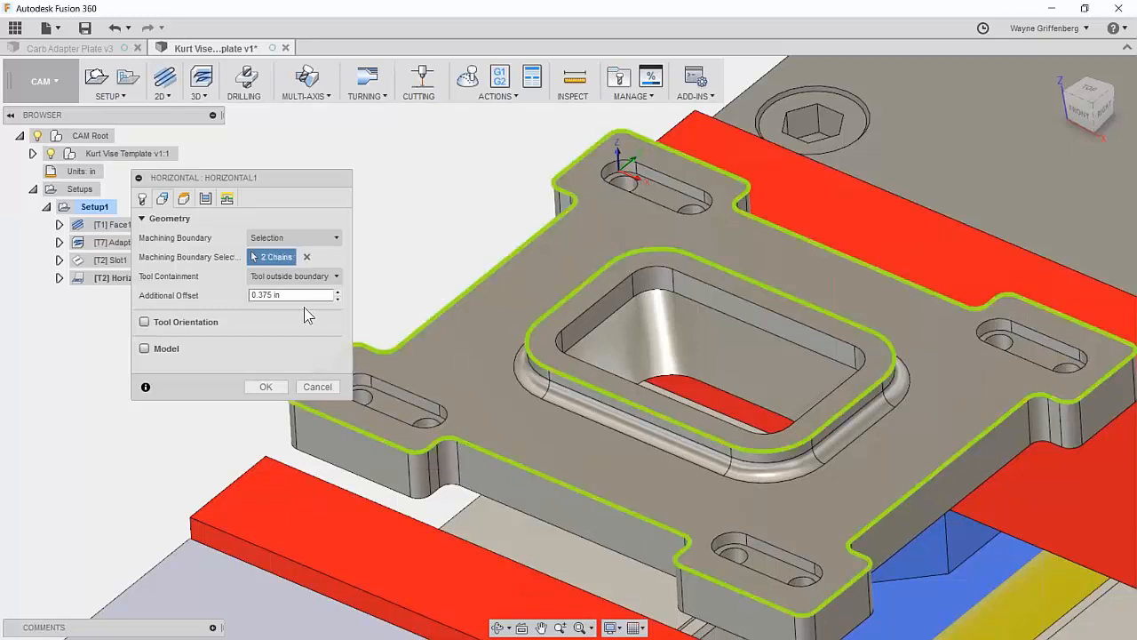
# Step: Review the Horizontal operation's heights against the plate, generate its toolpath and inspect the passes around the rim and slots
pyautogui.click(183, 198)
pyautogui.keyDown('shift'); pyautogui.moveTo(436, 341); pyautogui.dragTo(493, 254, button='middle'); pyautogui.keyUp('shift')
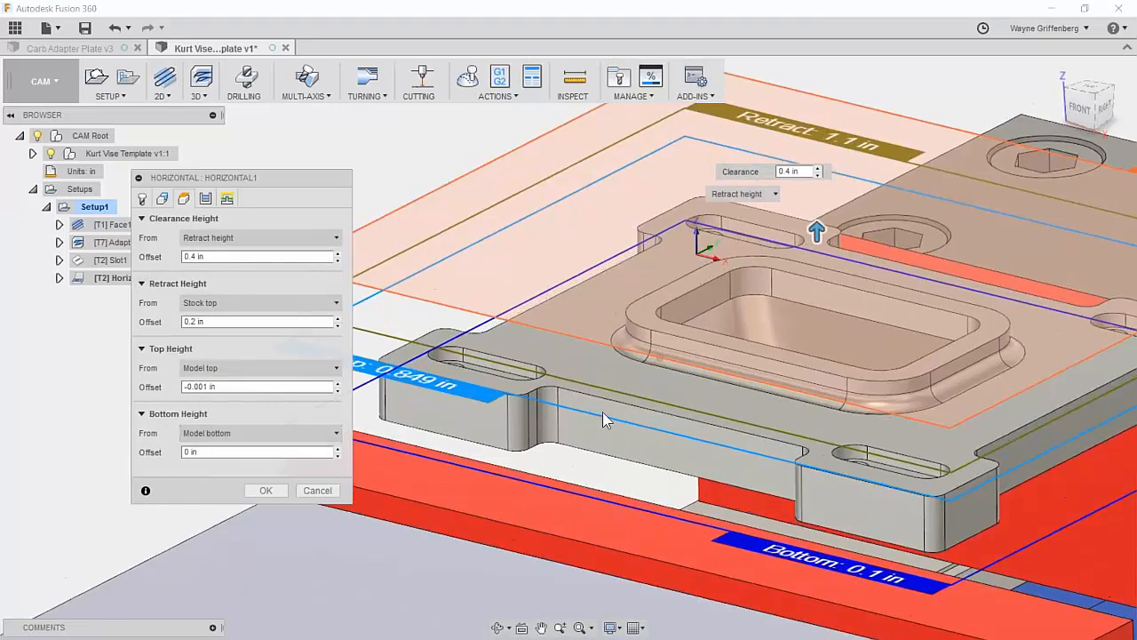
pyautogui.keyDown('shift'); pyautogui.moveTo(607, 367); pyautogui.dragTo(573, 396, button='middle'); pyautogui.keyUp('shift')
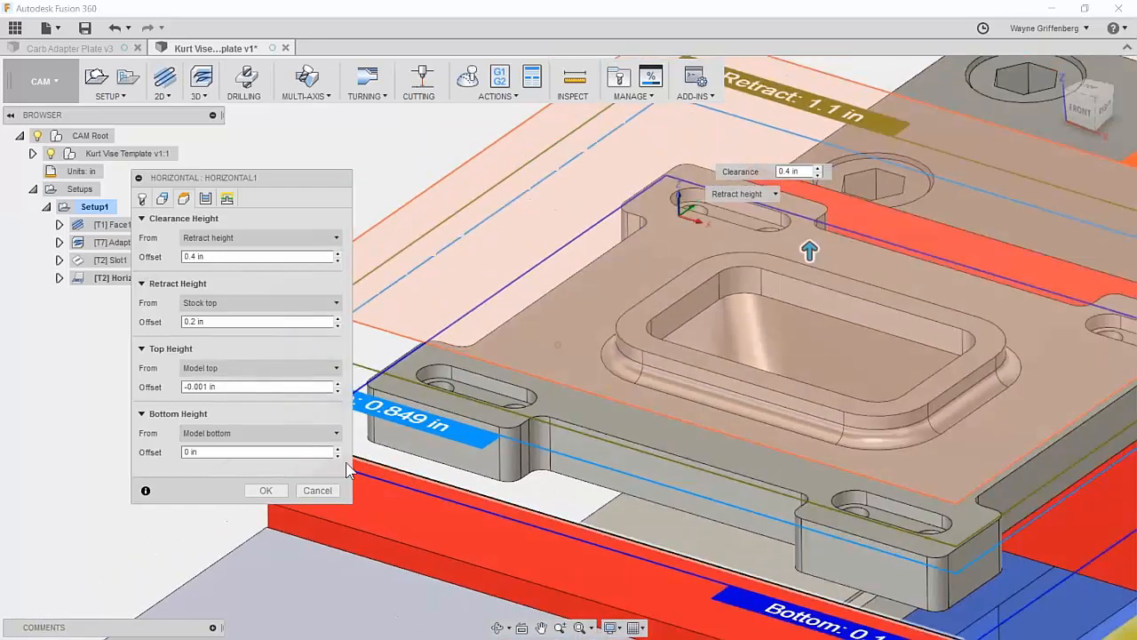
pyautogui.click(265, 490)
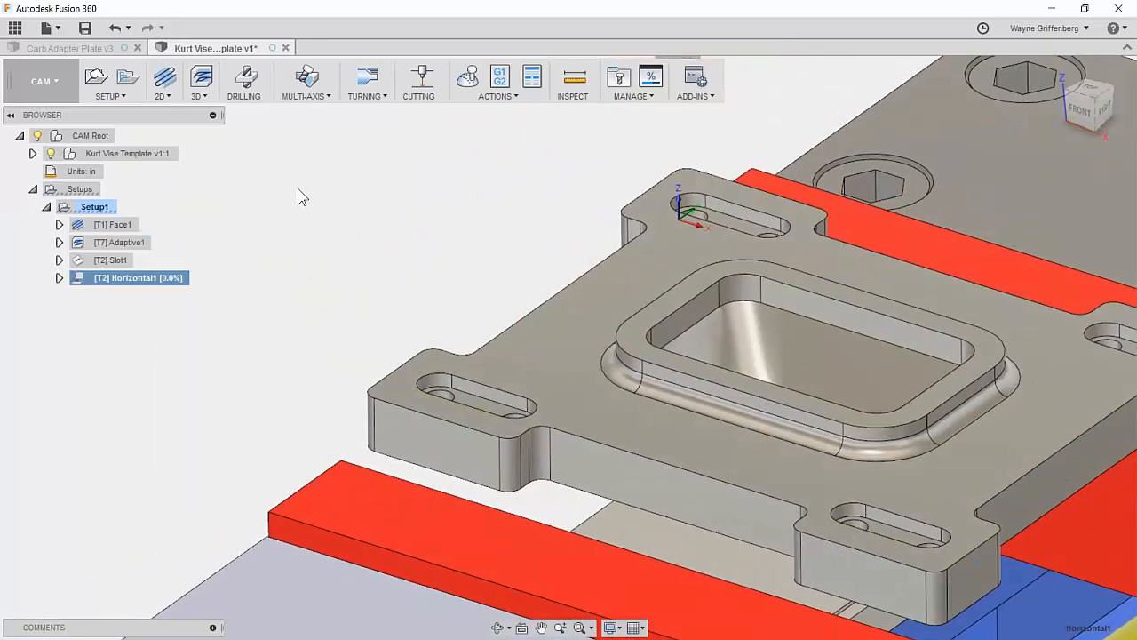
pyautogui.keyDown('shift'); pyautogui.moveTo(638, 339); pyautogui.dragTo(640, 370, button='middle'); pyautogui.keyUp('shift')
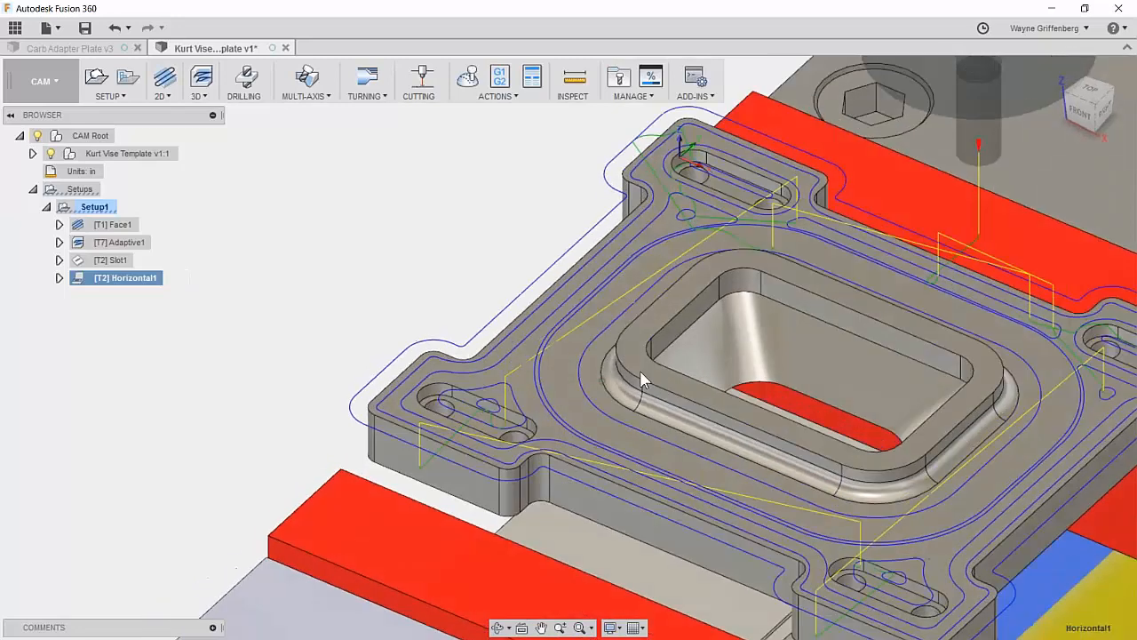
pyautogui.keyDown('shift'); pyautogui.moveTo(1023, 394); pyautogui.dragTo(846, 325, button='middle'); pyautogui.keyUp('shift')
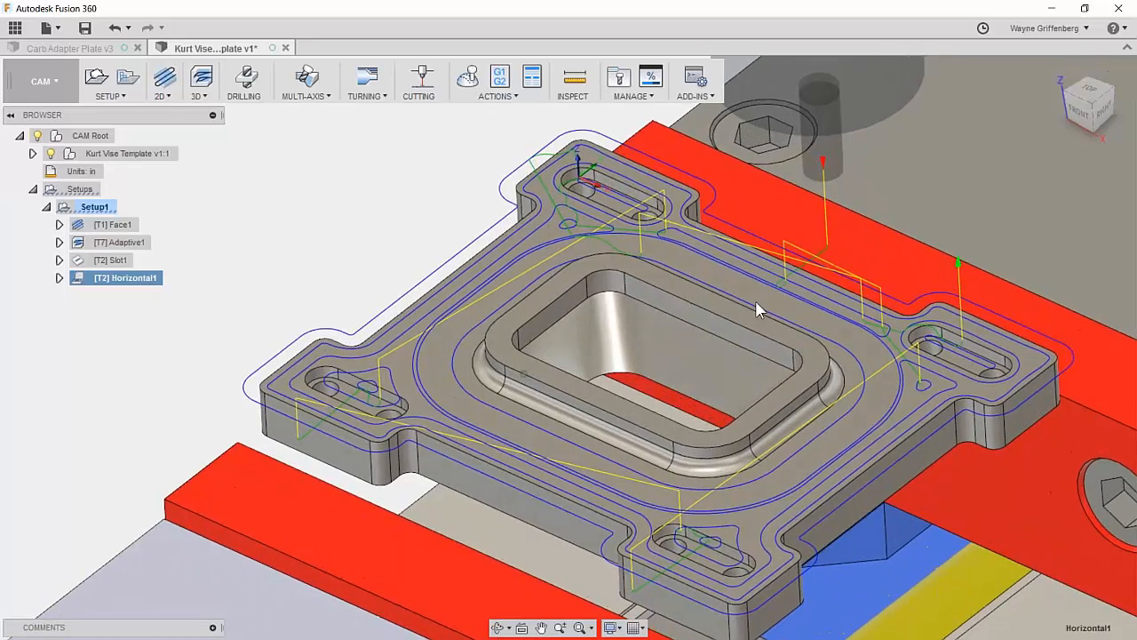
pyautogui.click(289, 277)
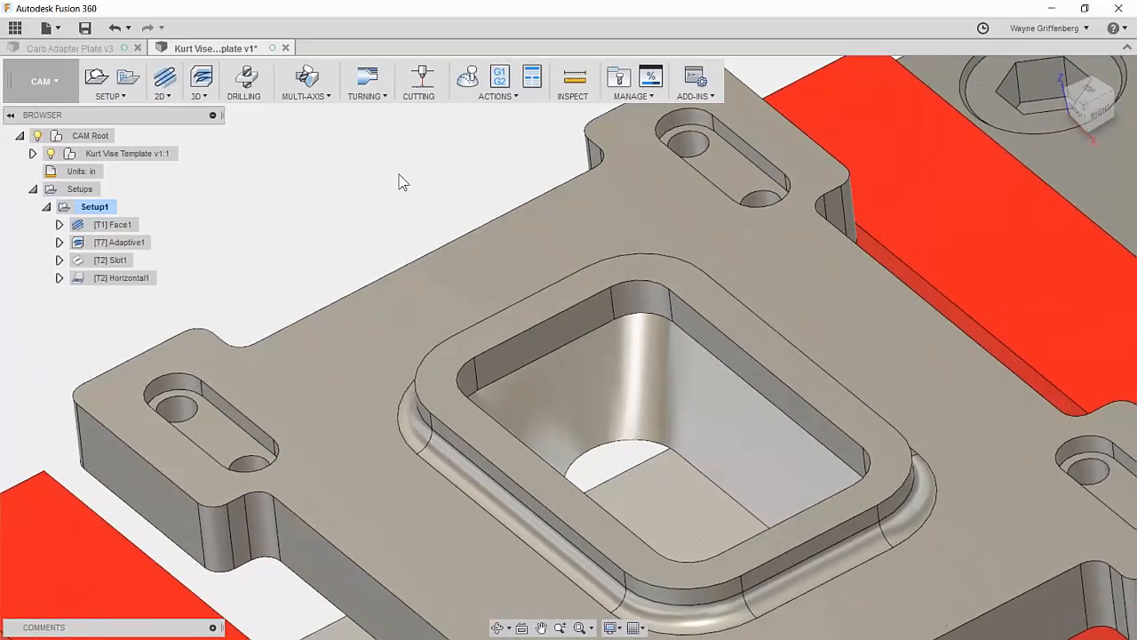
# Step: Create a 3D Ramp operation and restrict its tool selection to ball end mills
pyautogui.click(206, 103)
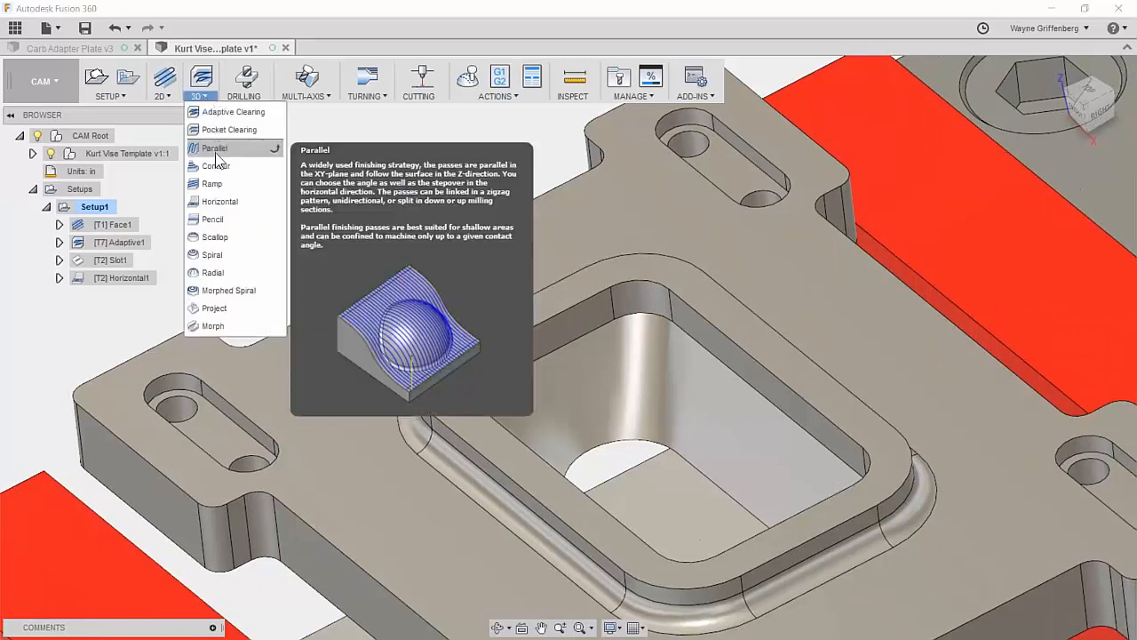
pyautogui.click(216, 179)
pyautogui.moveTo(247, 175); pyautogui.dragTo(278, 125)
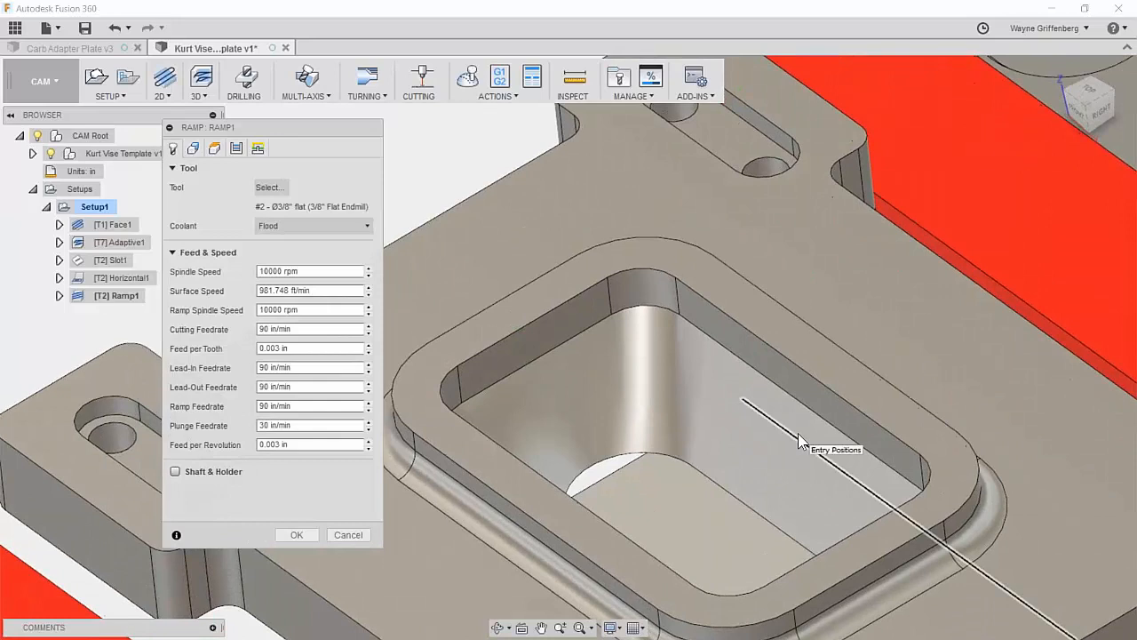
pyautogui.click(282, 189)
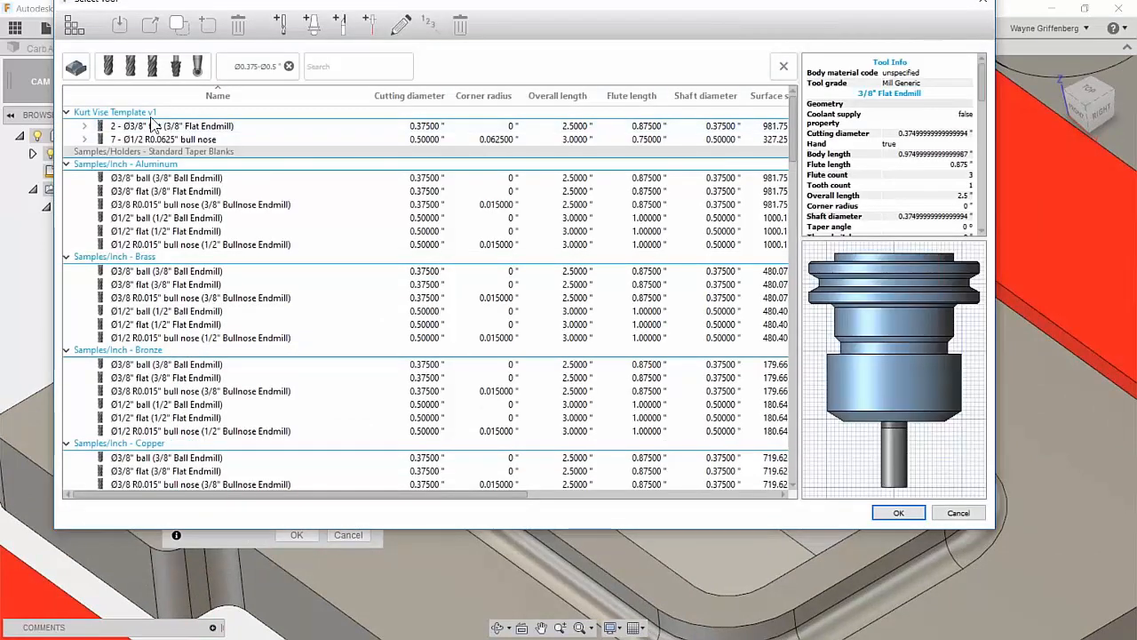
pyautogui.click(151, 66)
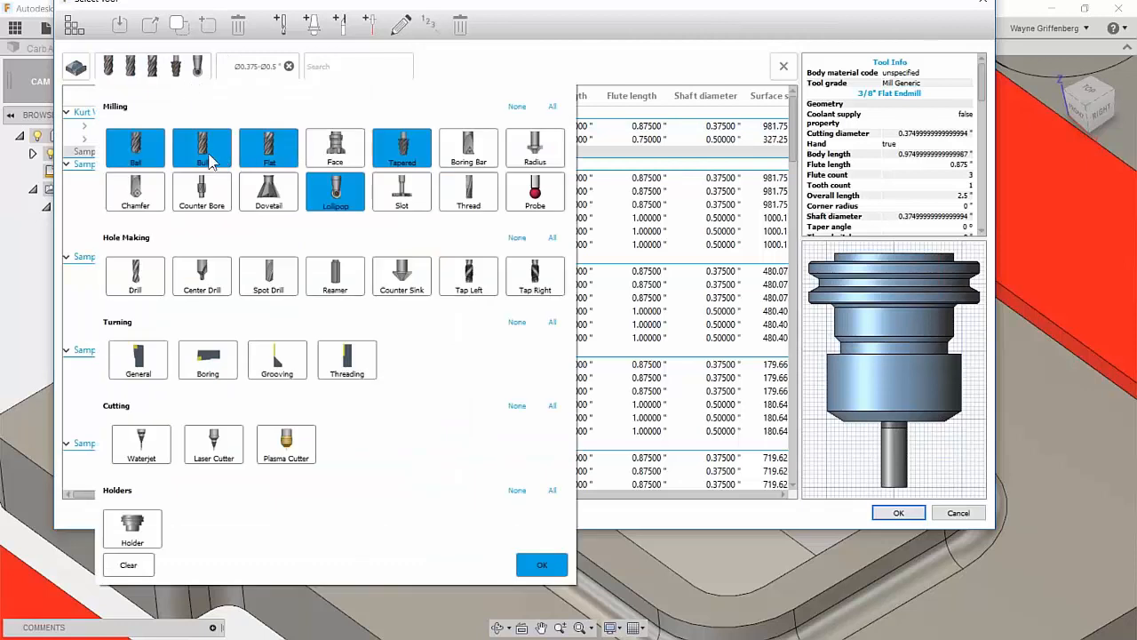
pyautogui.click(268, 149)
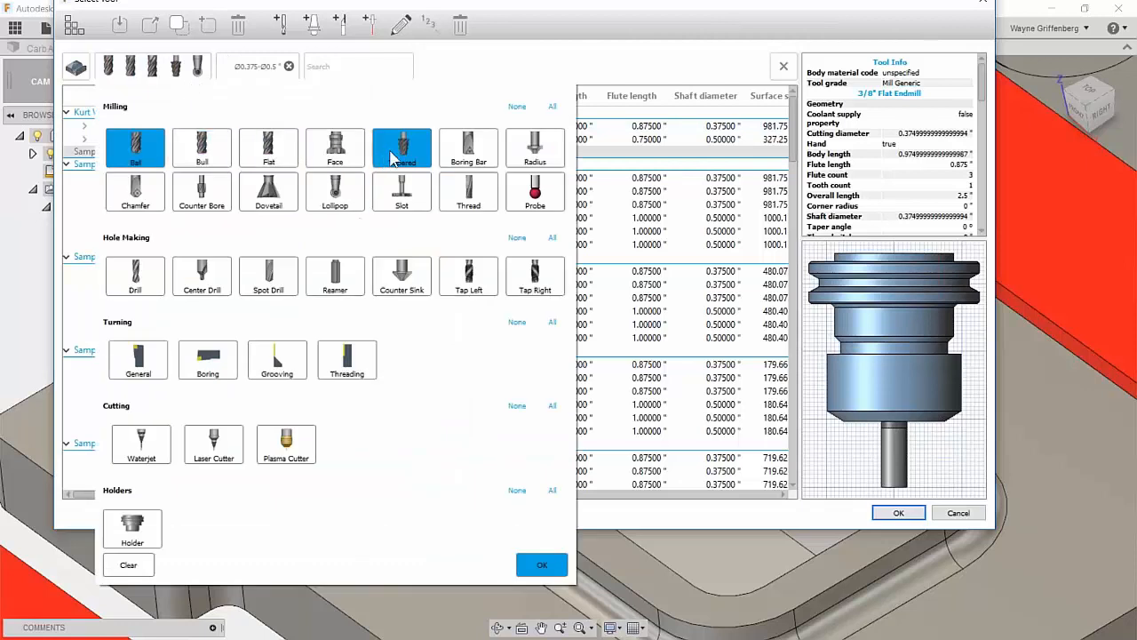
pyautogui.click(542, 565)
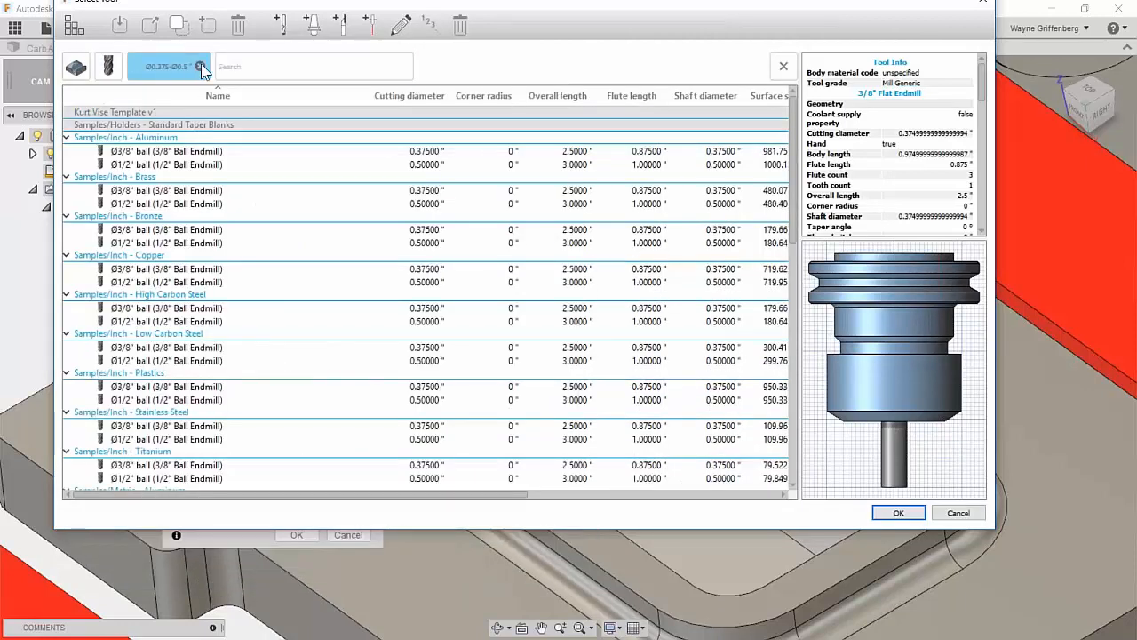
# Step: Filter the ball end mills to a 0.25 in diameter and assign tool 12, the Ø1/4" ball from the Tutorial - Inch library
pyautogui.click(168, 70)
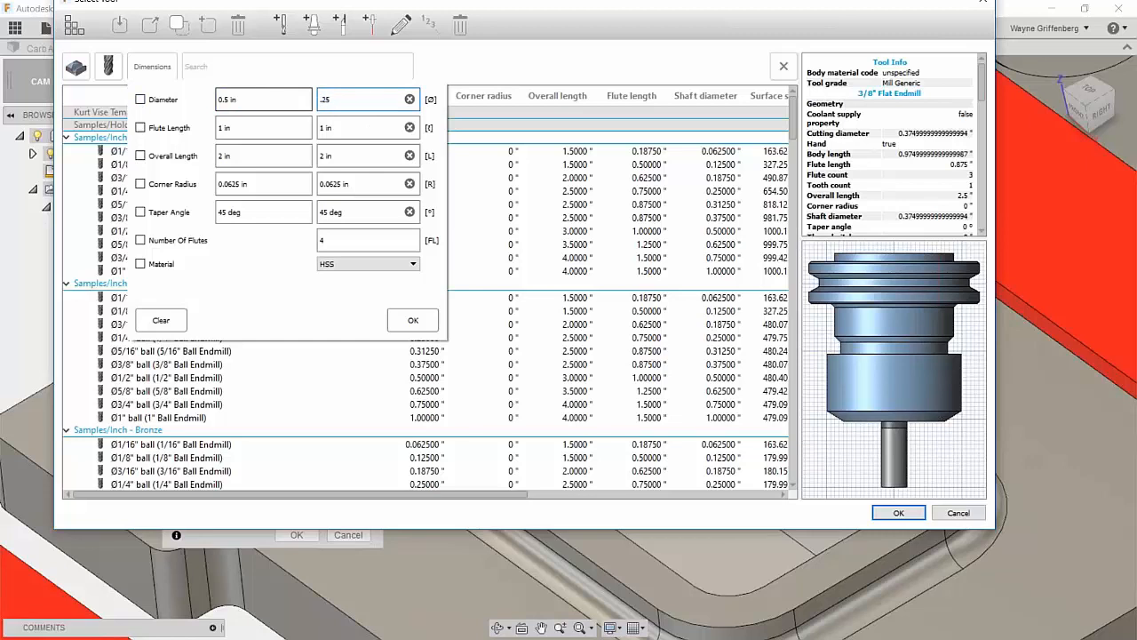
pyautogui.click(413, 320)
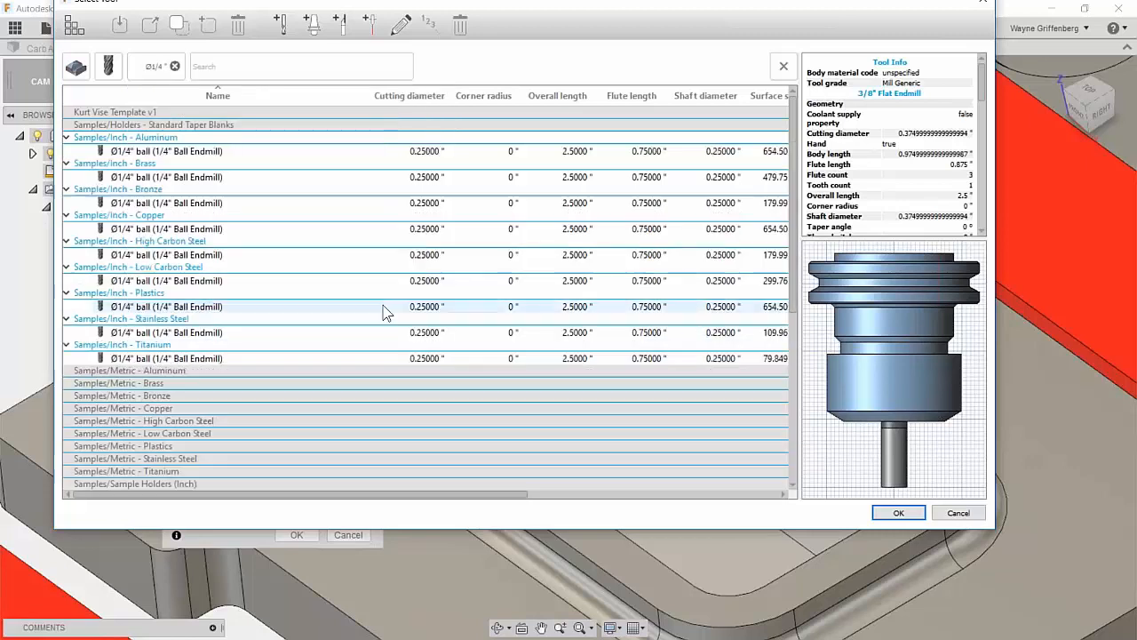
pyautogui.scroll(-3, 216, 404)
pyautogui.scroll(-5, 214, 398)
pyautogui.click(154, 430)
pyautogui.scroll(4, 158, 431)
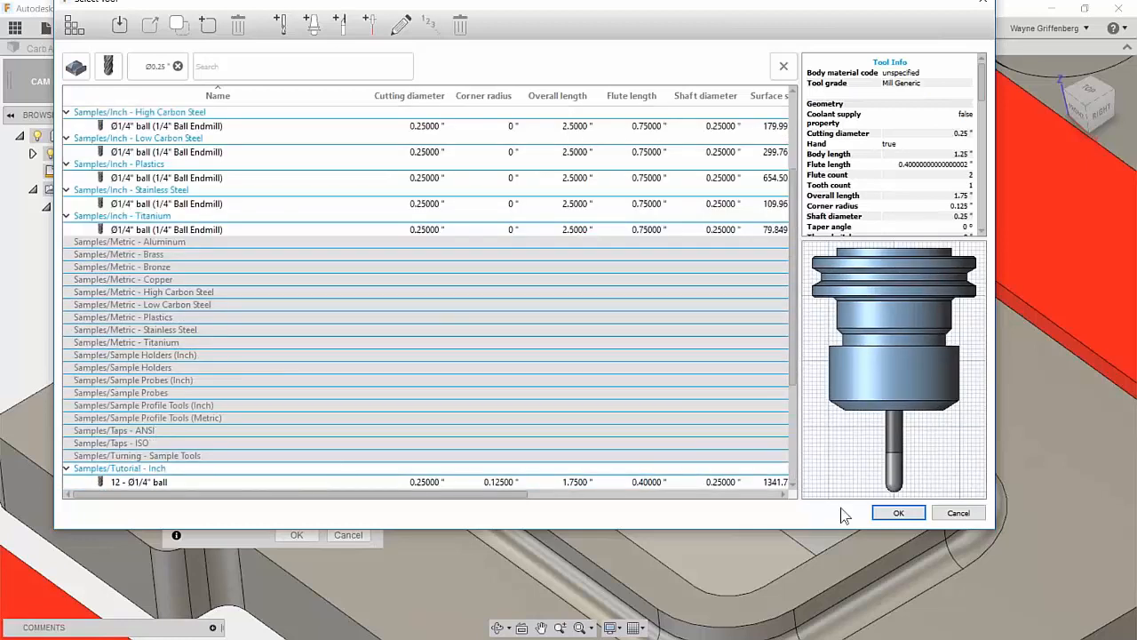
pyautogui.click(891, 514)
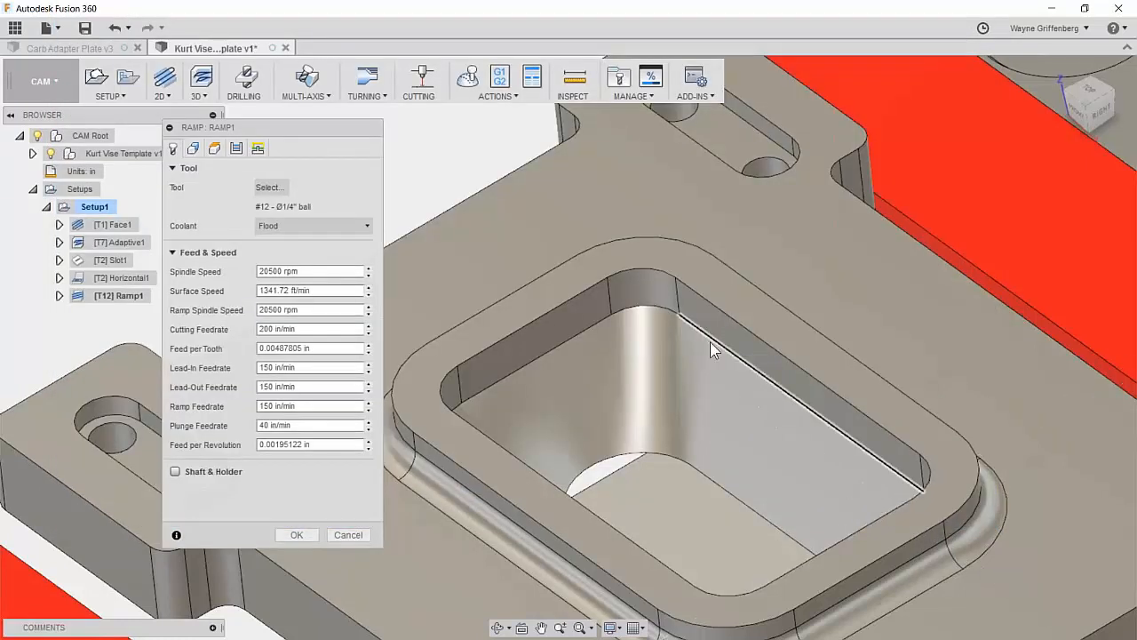
# Step: Bound the Ramp operation with a selected chain along the upper inner edge of the central rim's opening
pyautogui.scroll(-4, 710, 349)
pyautogui.keyDown('shift'); pyautogui.moveTo(710, 351); pyautogui.dragTo(616, 311, button='middle'); pyautogui.keyUp('shift')
pyautogui.scroll(4, 617, 311)
pyautogui.scroll(-2, 590, 383)
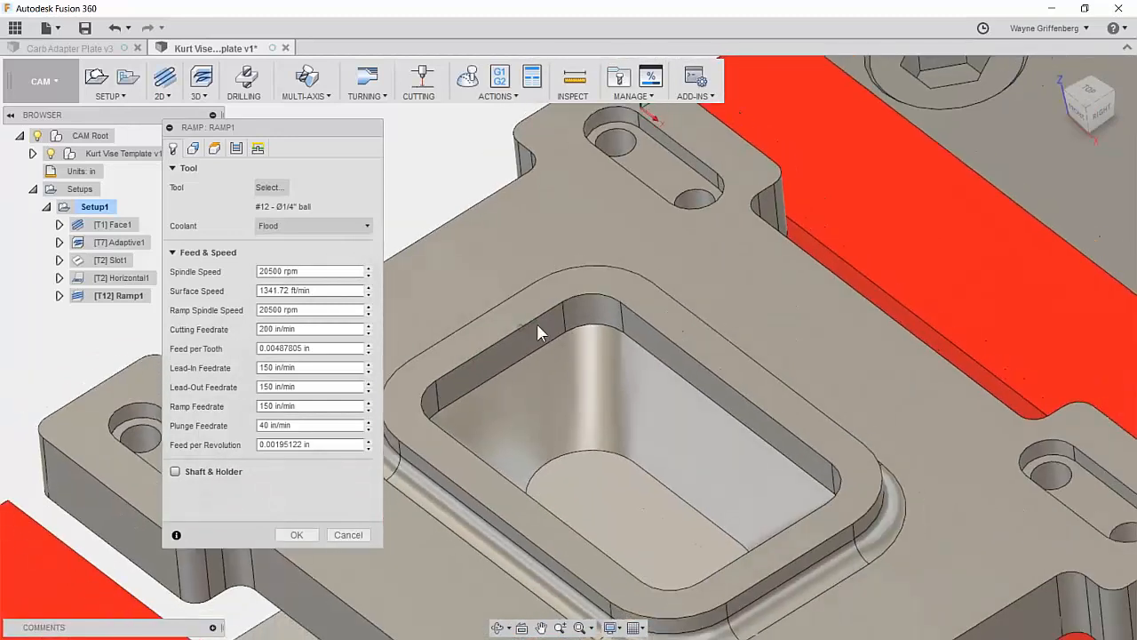
pyautogui.click(196, 150)
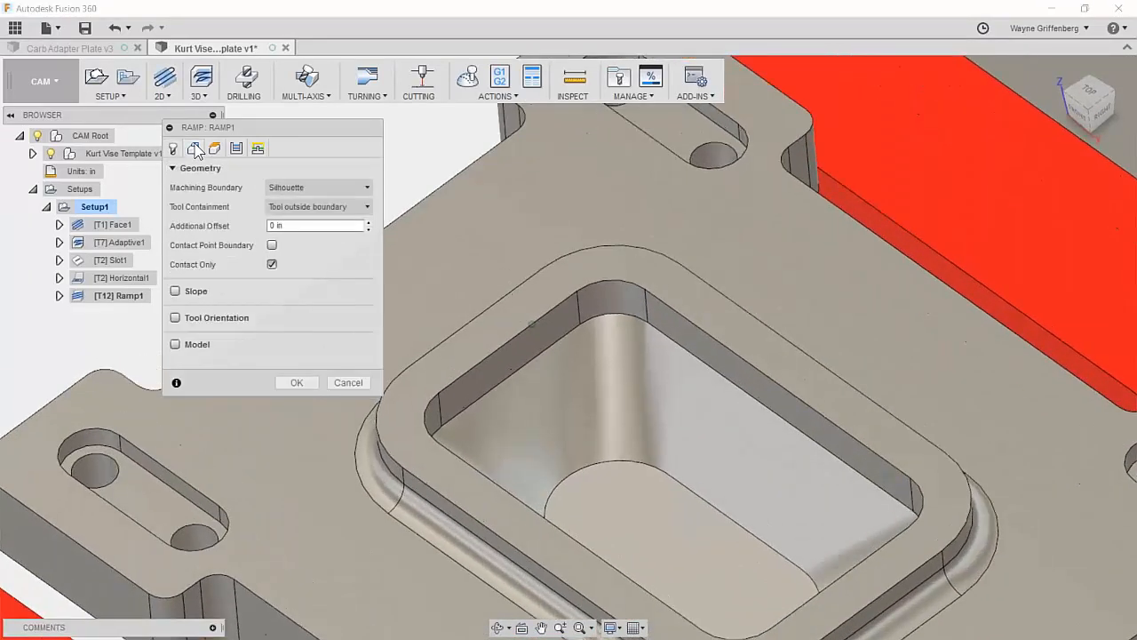
pyautogui.click(673, 293)
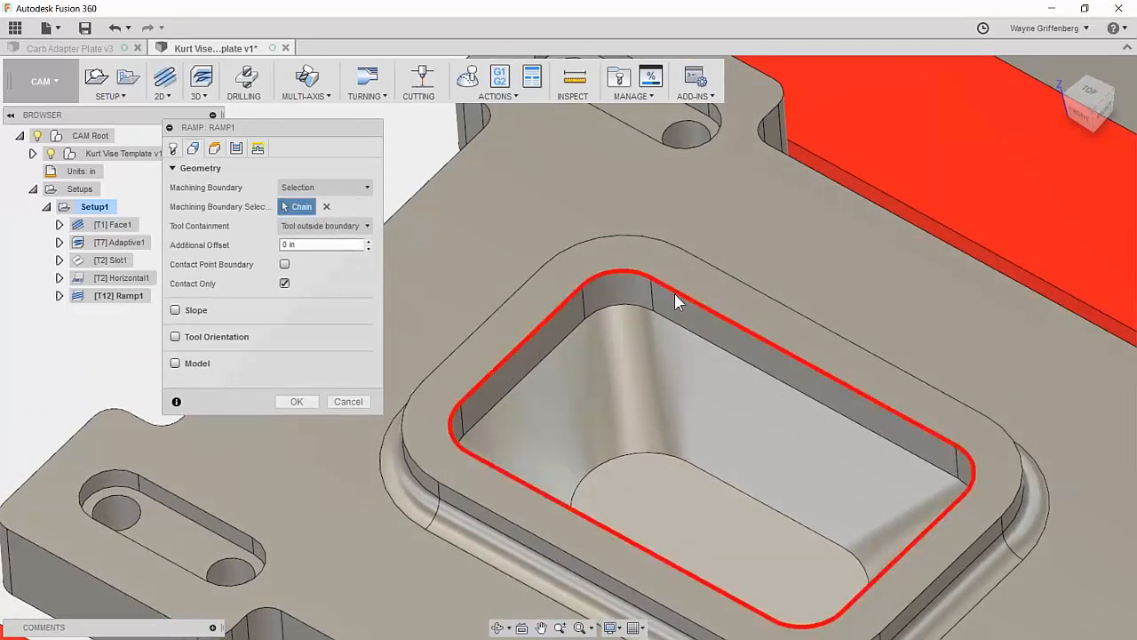
pyautogui.scroll(-2, 674, 294)
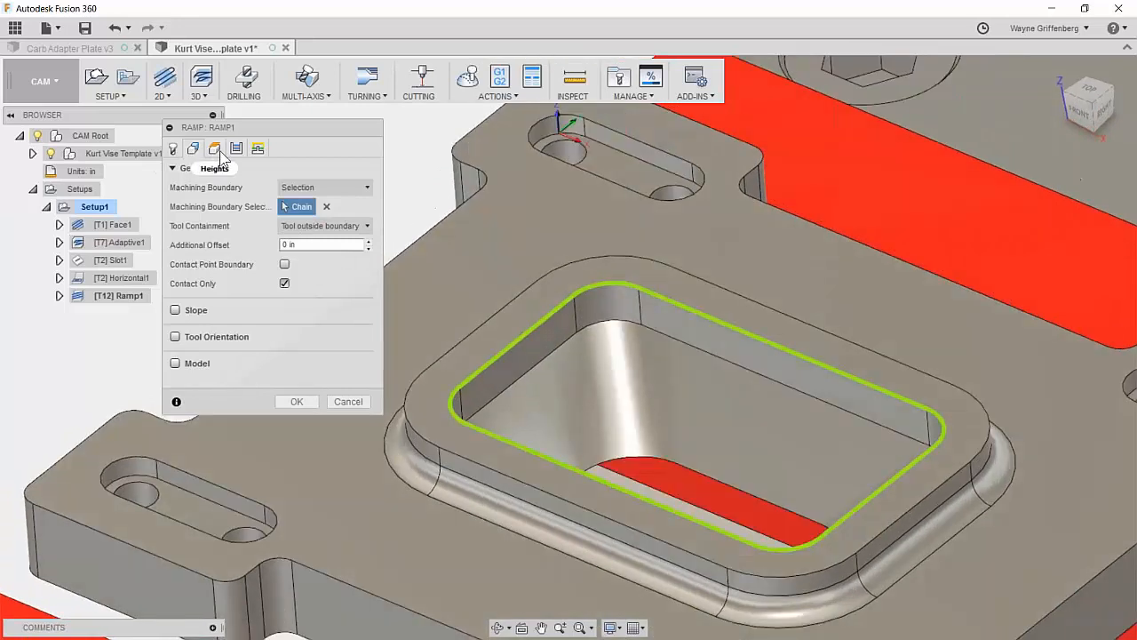
# Step: Set the Ramp operation's top height from a selection on the edge where the opening's tapered wall begins
pyautogui.click(215, 149)
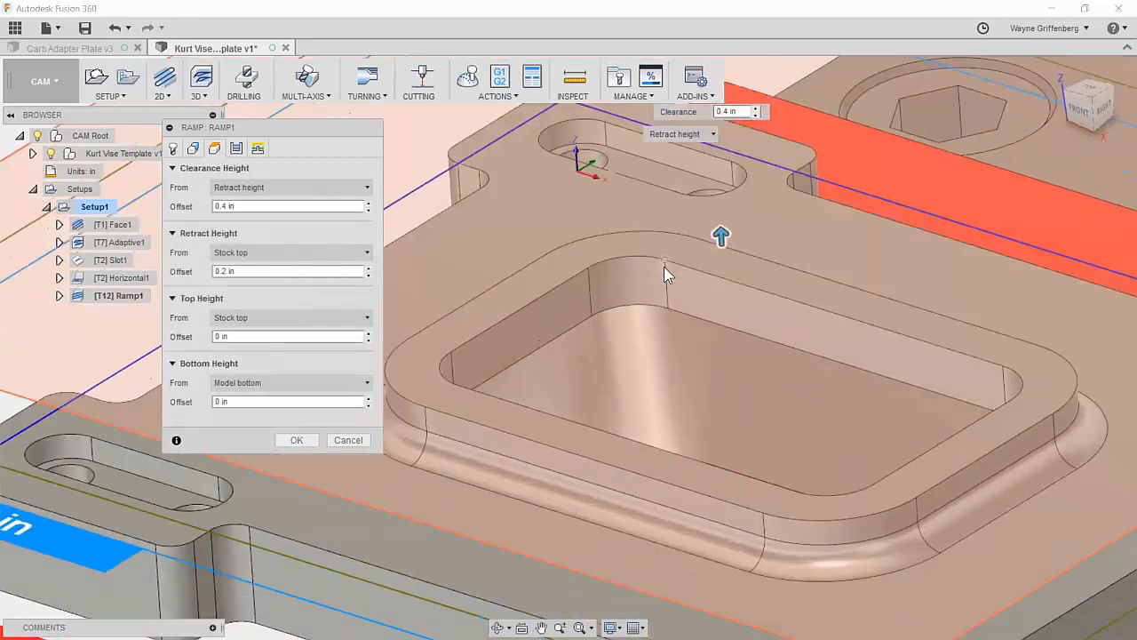
pyautogui.click(237, 318)
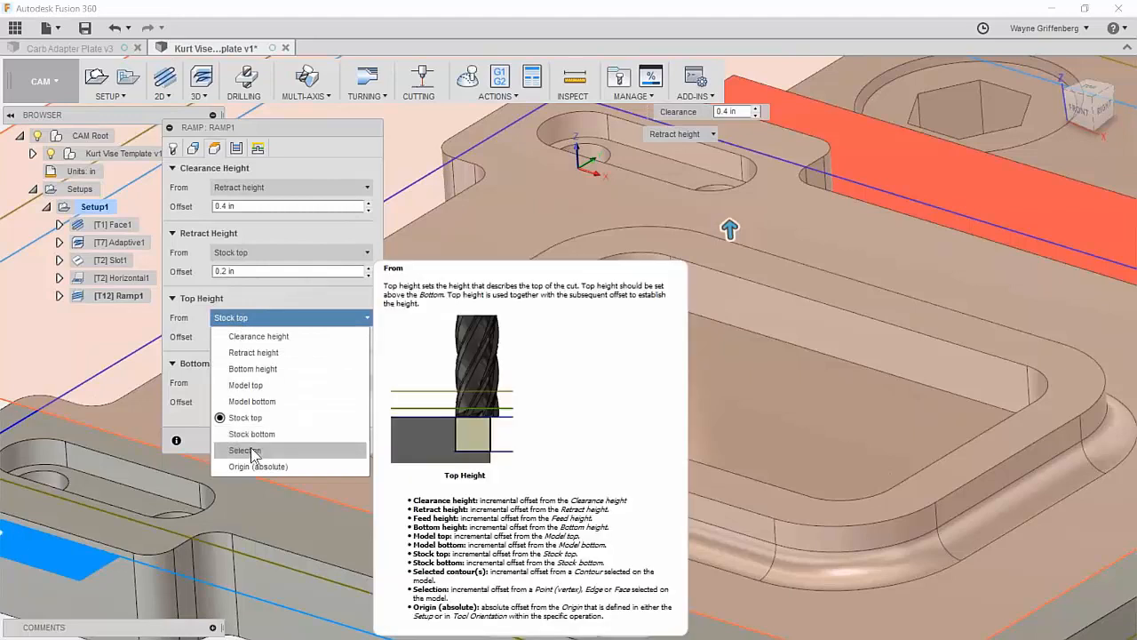
pyautogui.click(245, 450)
pyautogui.click(708, 322)
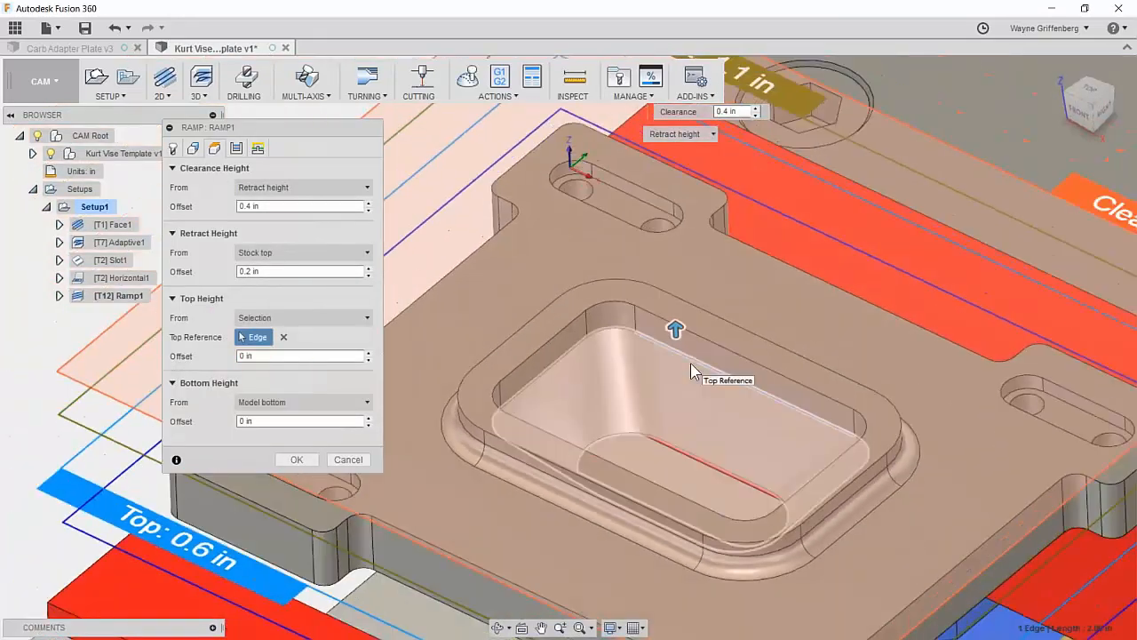
pyautogui.scroll(-3, 693, 371)
pyautogui.keyDown('shift'); pyautogui.moveTo(694, 370); pyautogui.dragTo(659, 334, button='middle'); pyautogui.keyUp('shift')
pyautogui.scroll(4, 660, 333)
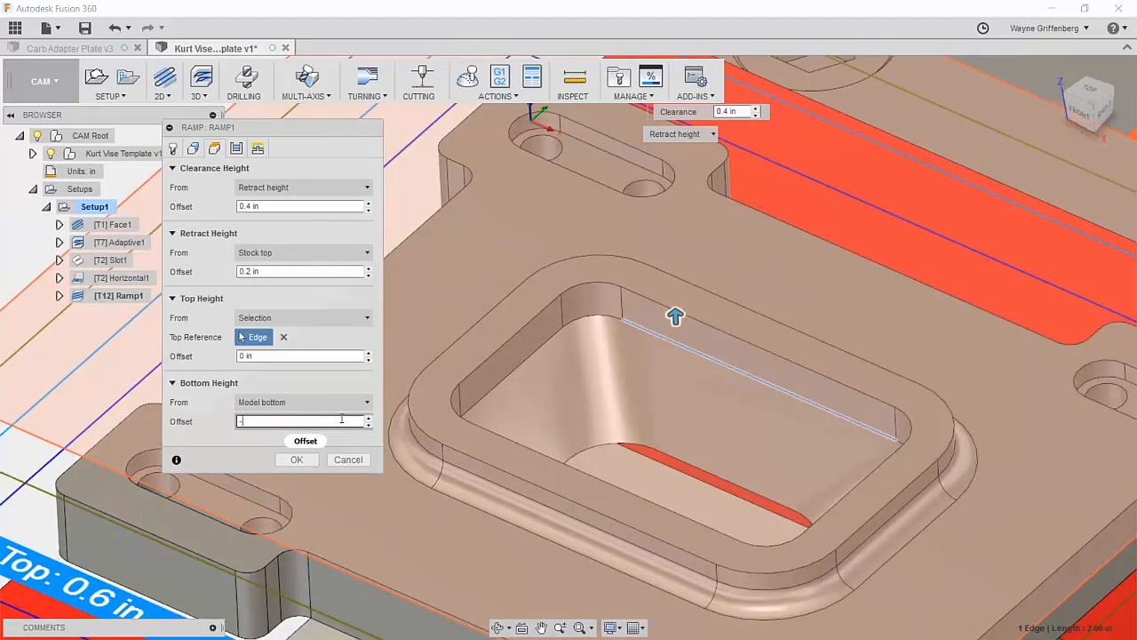
# Step: Set the bottom height offset to -0.0625 in from the model bottom and generate the Ramp toolpath, checking its passes in the opening
pyautogui.write('.0625')
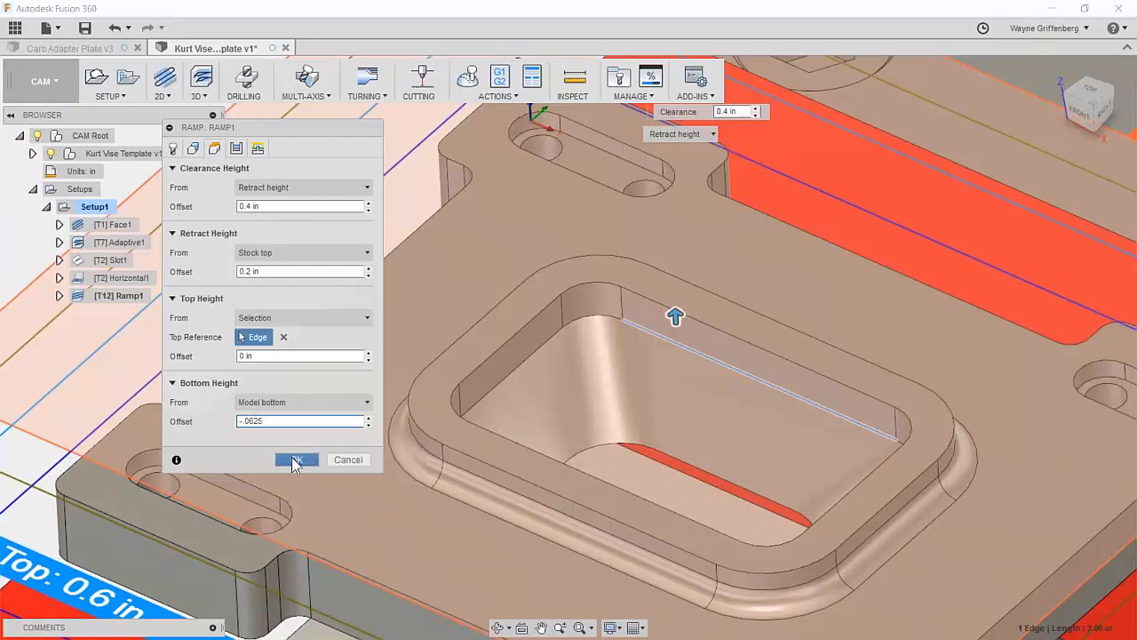
pyautogui.click(296, 460)
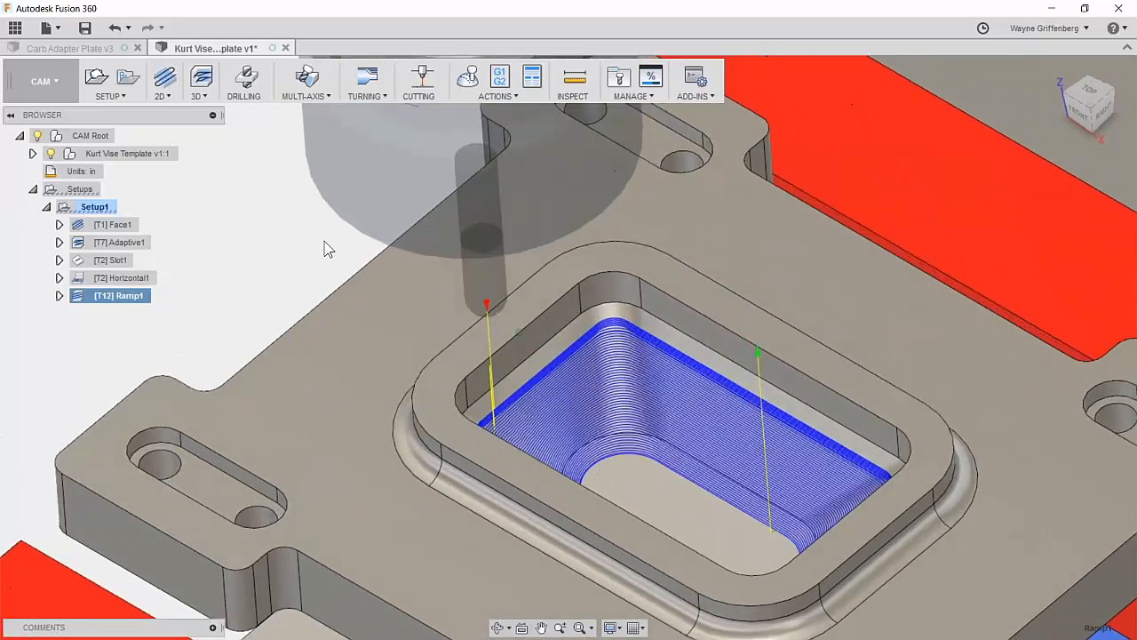
pyautogui.scroll(5, 649, 452)
pyautogui.keyDown('shift'); pyautogui.moveTo(684, 396); pyautogui.dragTo(730, 419, button='middle'); pyautogui.keyUp('shift')
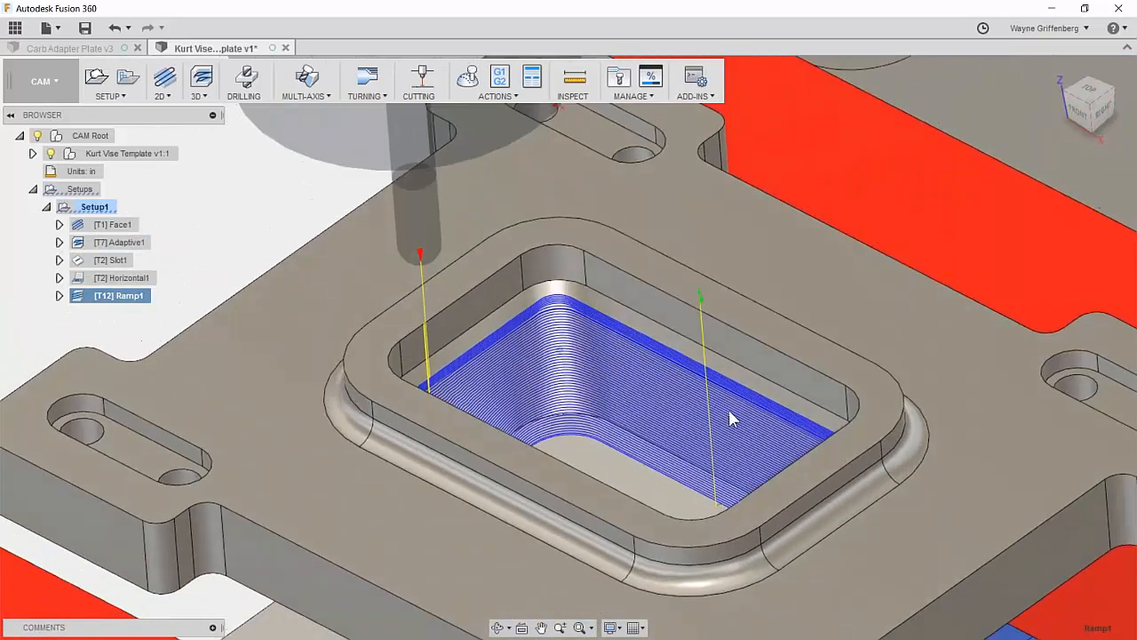
pyautogui.scroll(2, 700, 447)
pyautogui.keyDown('shift'); pyautogui.moveTo(657, 485); pyautogui.dragTo(606, 289, button='middle'); pyautogui.keyUp('shift')
pyautogui.scroll(-2, 629, 308)
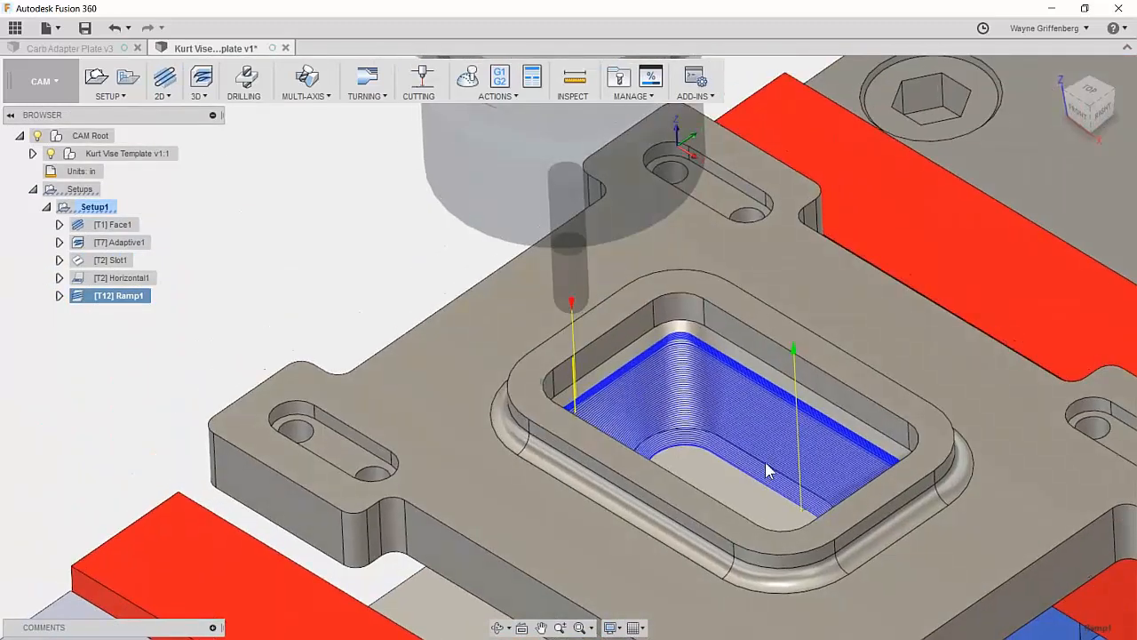
# Step: Edit the Ramp operation to a maximum stepdown of 0.005 in and regenerate its toolpath
pyautogui.rightClick(124, 299)
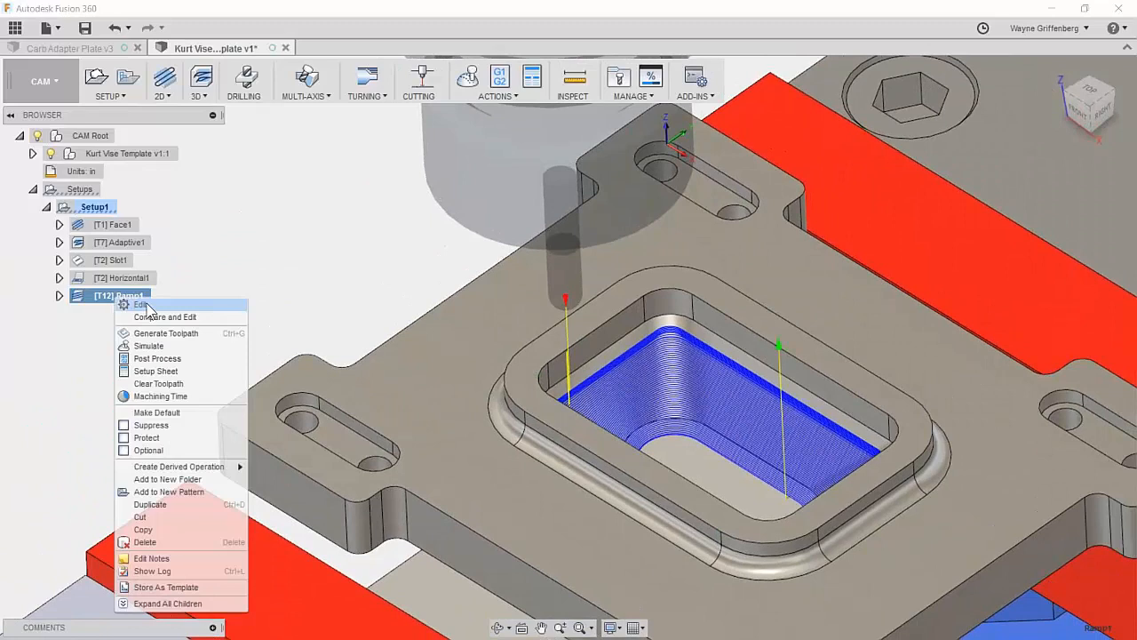
pyautogui.click(142, 305)
pyautogui.click(236, 149)
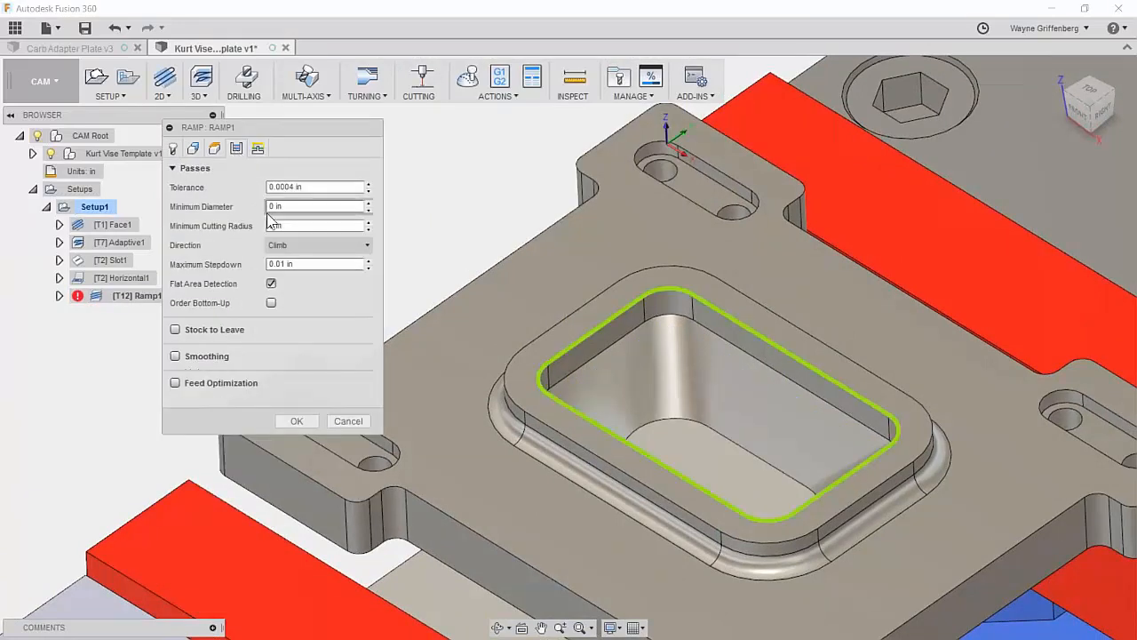
pyautogui.doubleClick(283, 265)
pyautogui.write('005')
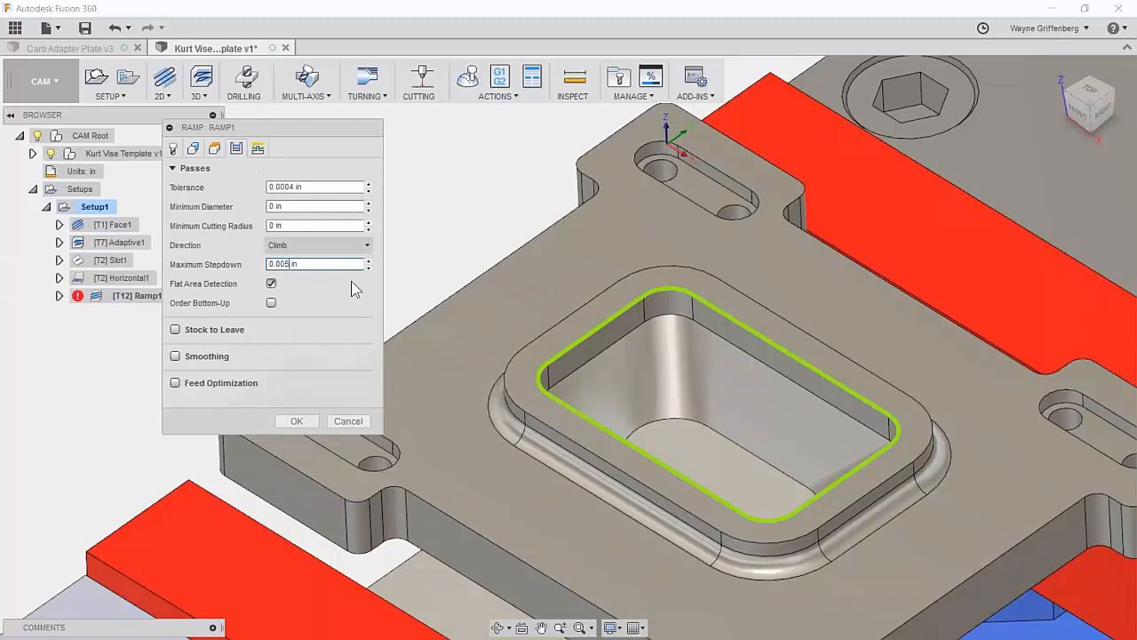
pyautogui.press('Return')
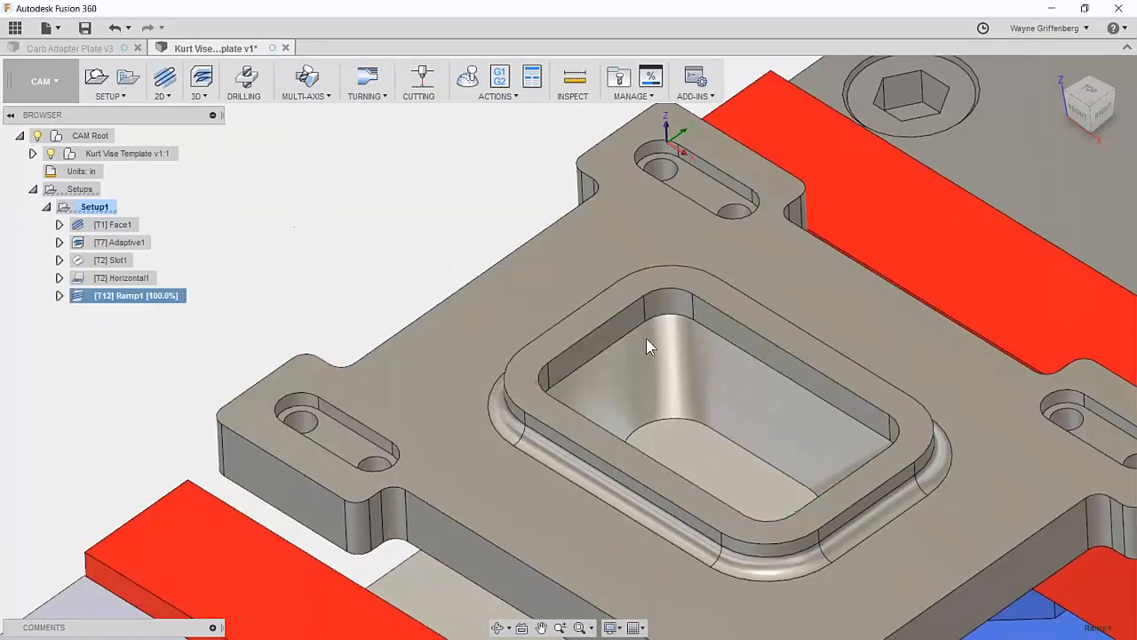
pyautogui.scroll(3, 733, 396)
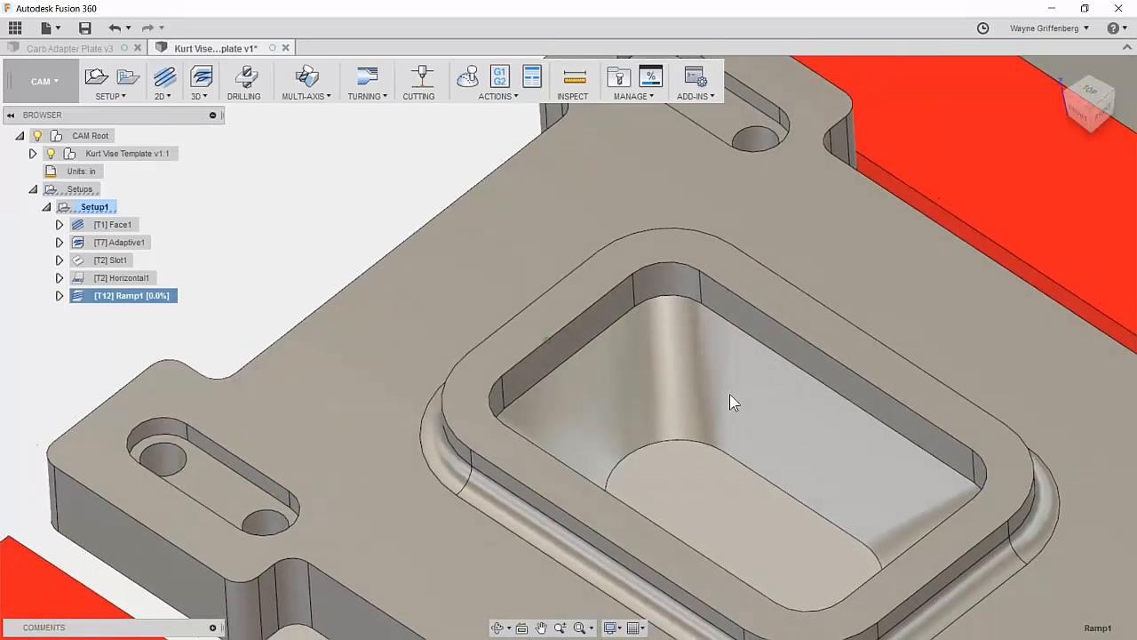
pyautogui.keyDown('shift'); pyautogui.moveTo(744, 417); pyautogui.dragTo(663, 402, button='middle'); pyautogui.keyUp('shift')
pyautogui.scroll(-3, 733, 423)
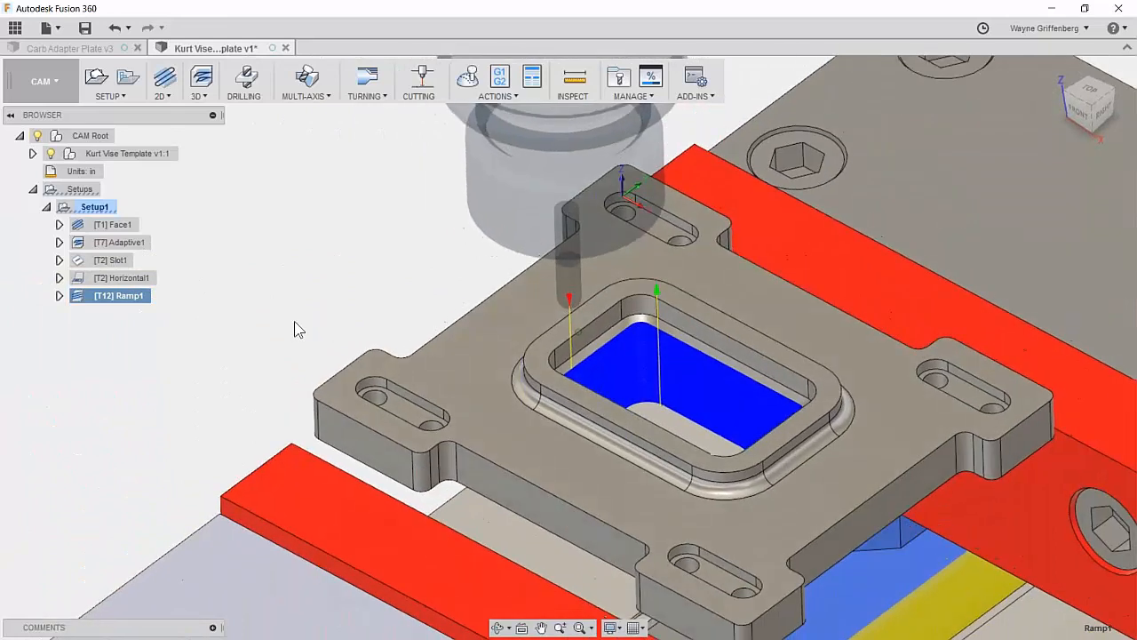
# Step: Create a 3D Pencil operation with the #12 1/4 in ball end mill and default settings, and check its toolpath across the plate
pyautogui.click(294, 321)
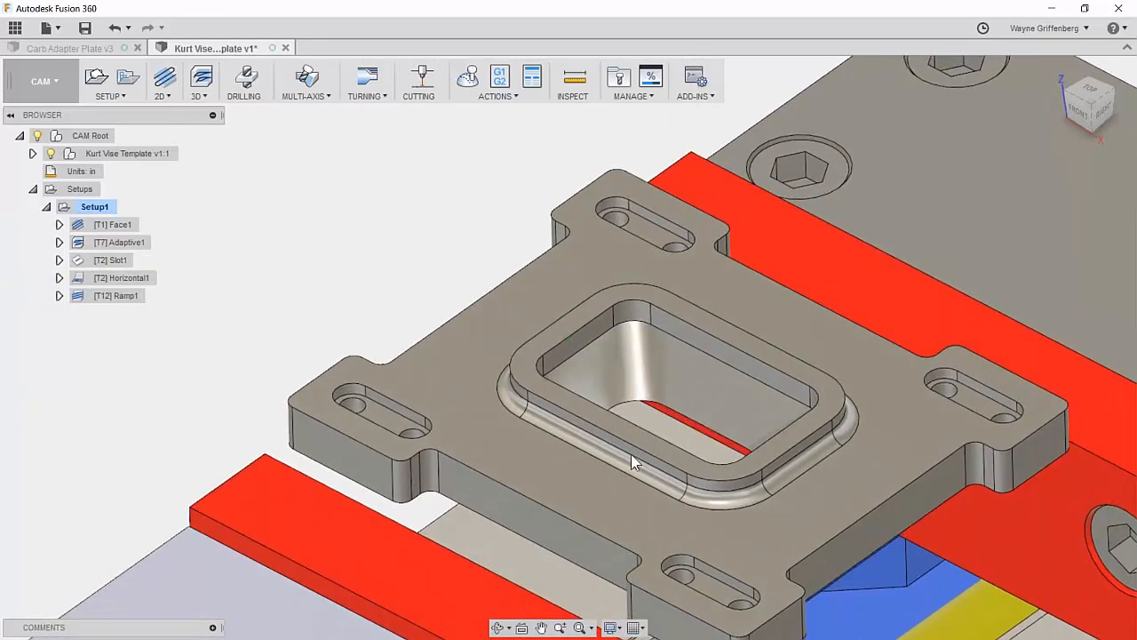
pyautogui.scroll(1, 633, 454)
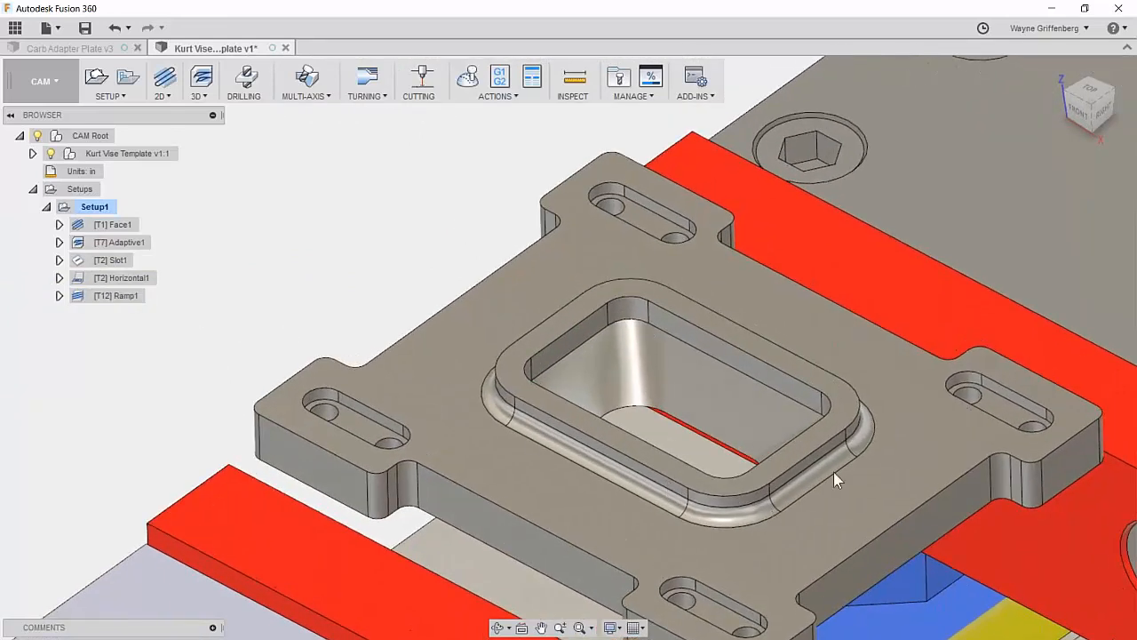
pyautogui.scroll(1, 817, 391)
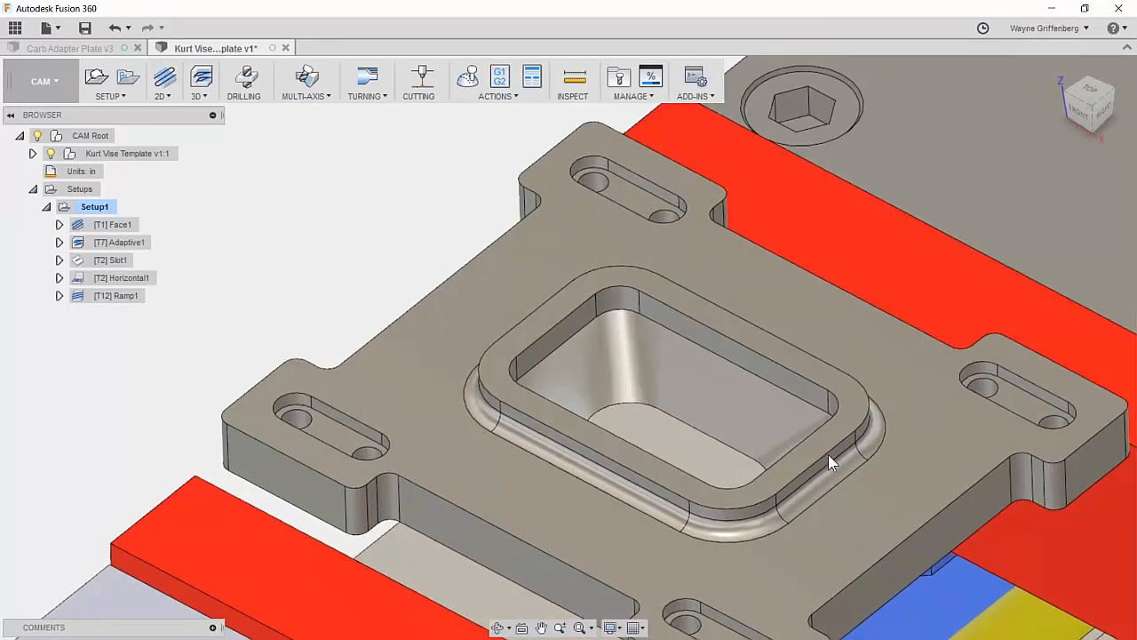
pyautogui.scroll(-1, 828, 454)
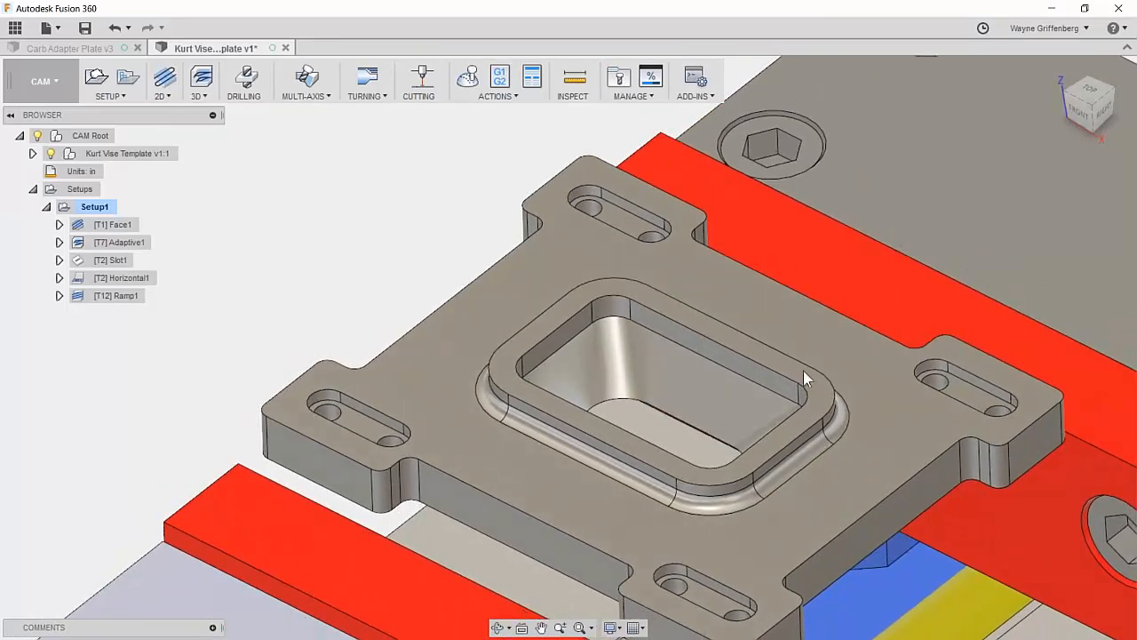
pyautogui.scroll(1, 625, 472)
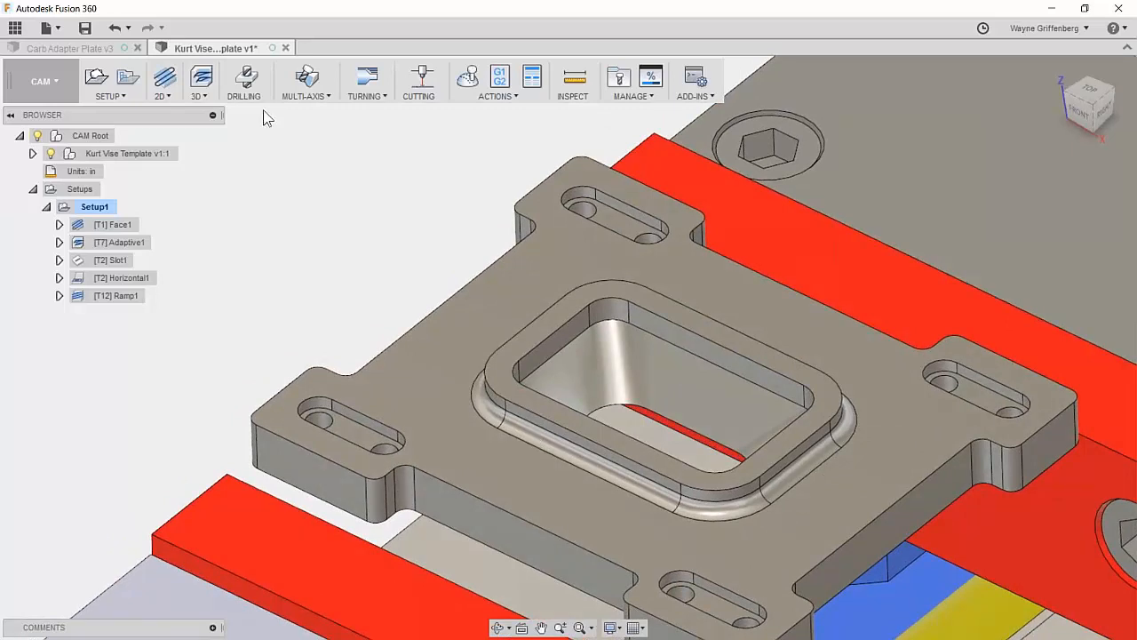
pyautogui.click(199, 95)
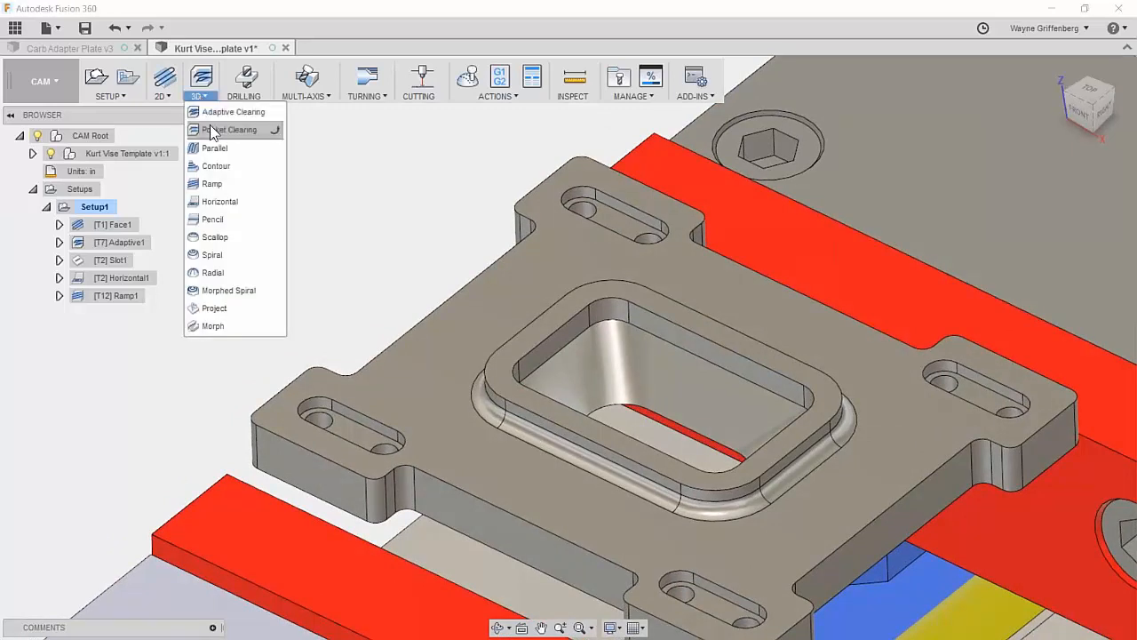
pyautogui.click(212, 220)
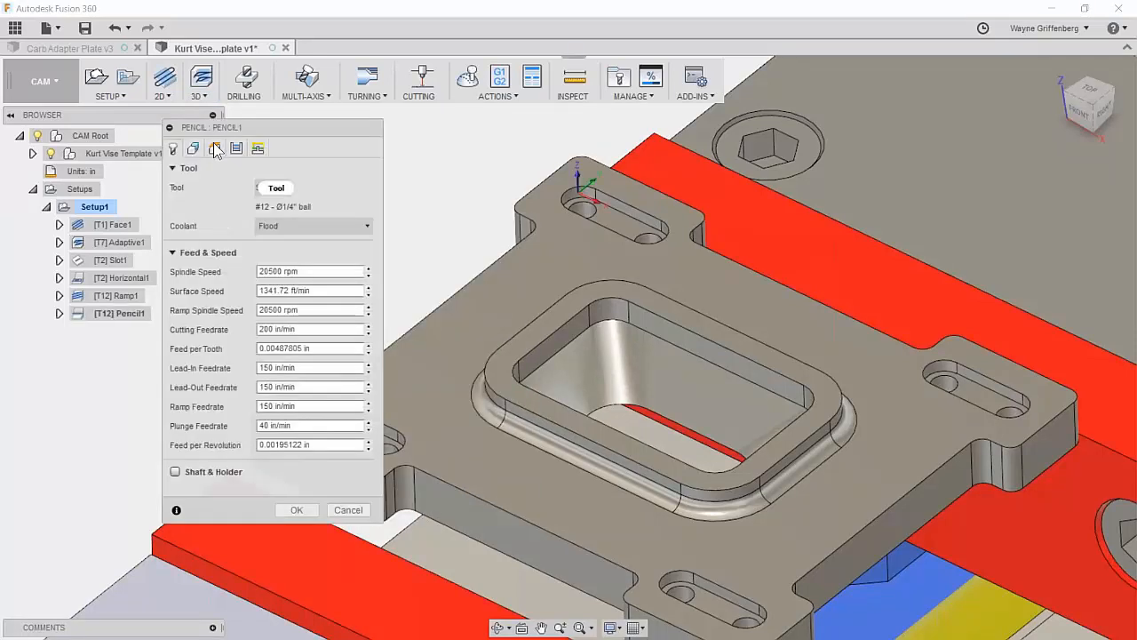
pyautogui.click(297, 510)
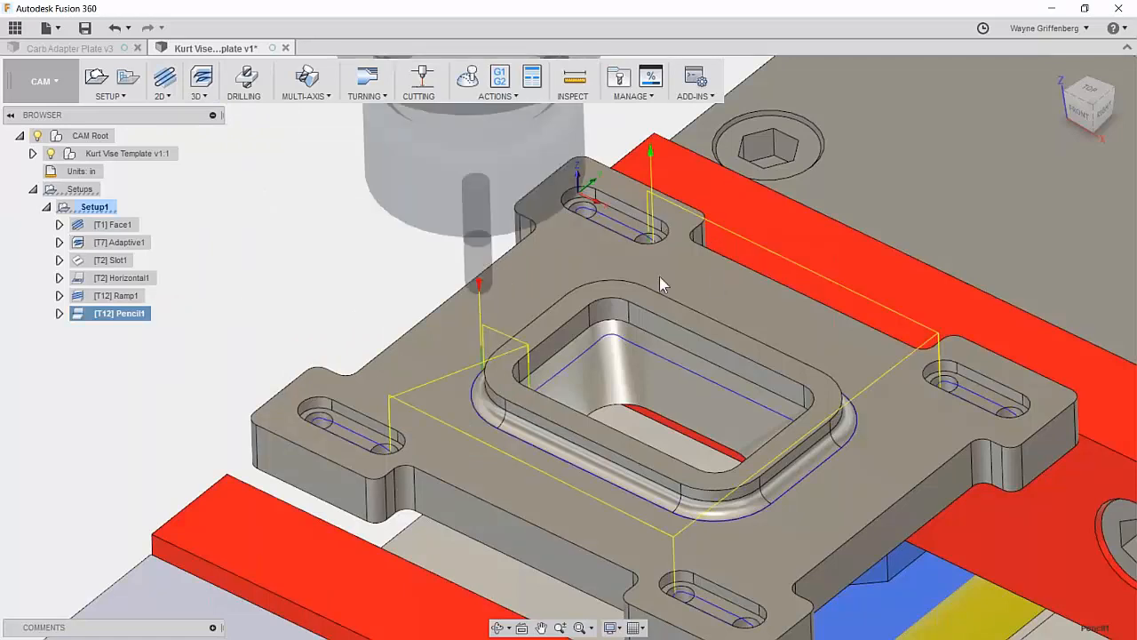
pyautogui.scroll(2, 356, 433)
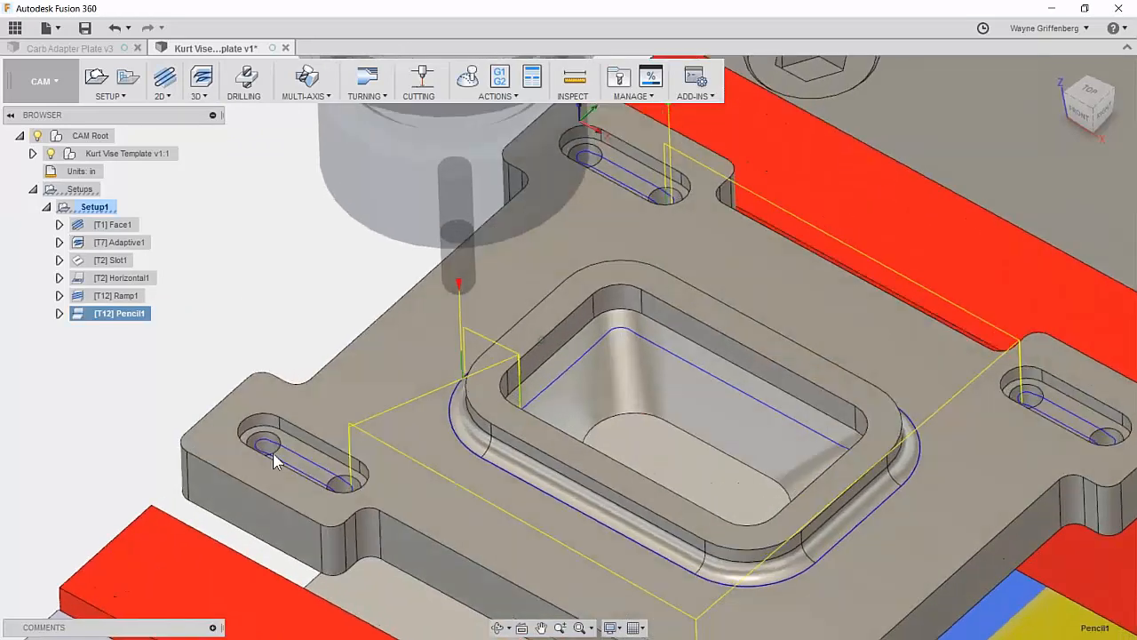
pyautogui.scroll(-3, 577, 524)
pyautogui.scroll(2, 924, 294)
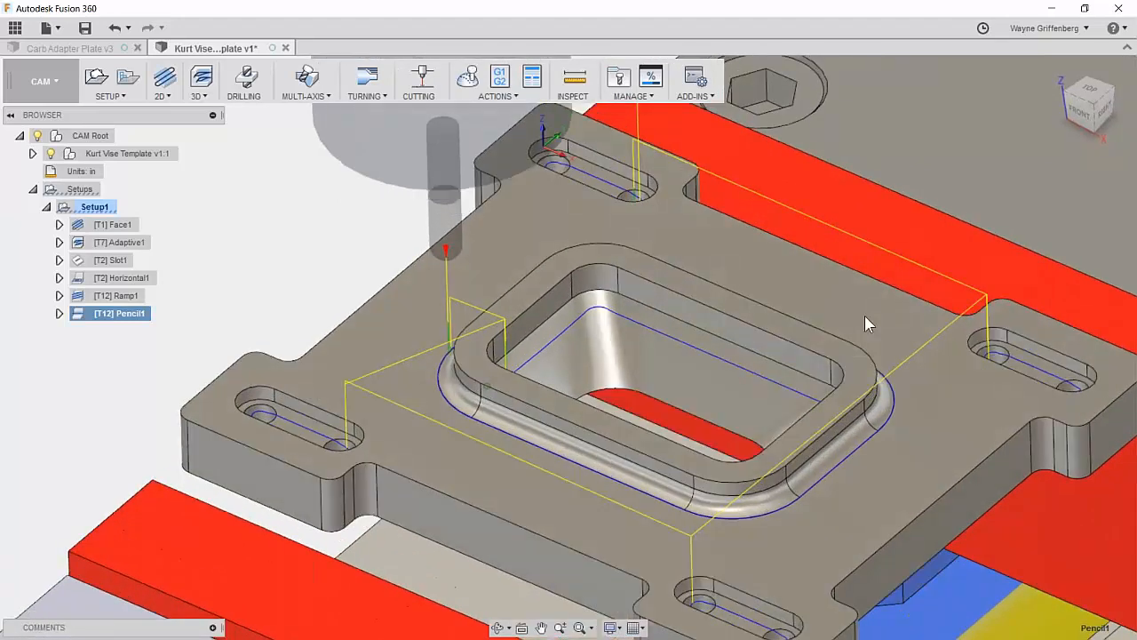
# Step: Set the Pencil operation's bottom height from a selection on the plate's main upper face and regenerate its toolpath
pyautogui.rightClick(120, 315)
pyautogui.click(140, 319)
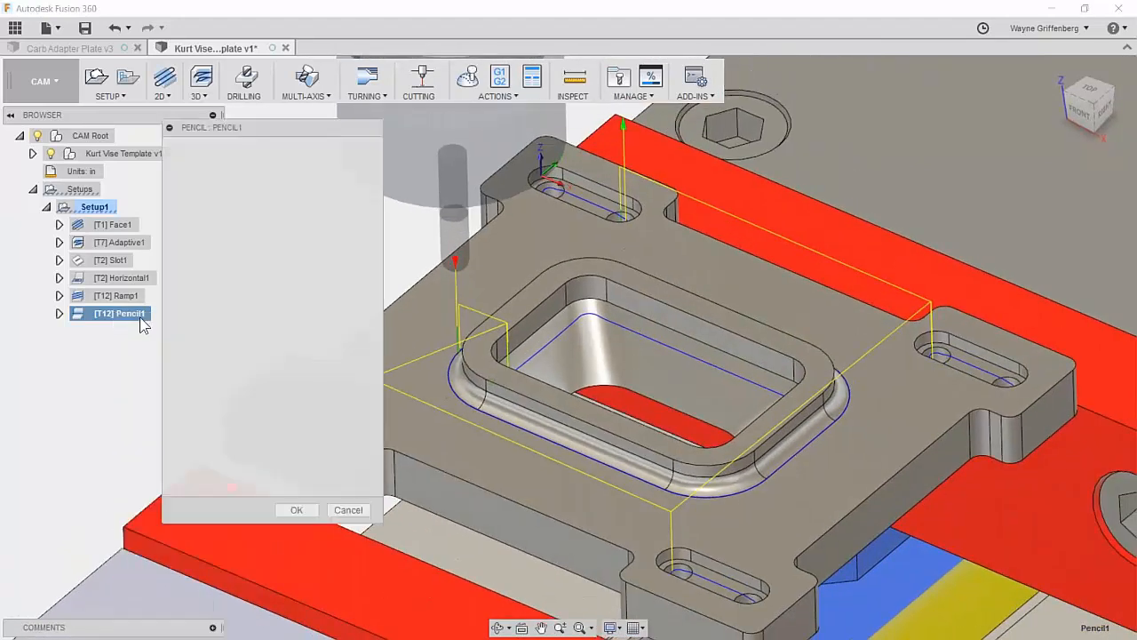
pyautogui.click(215, 152)
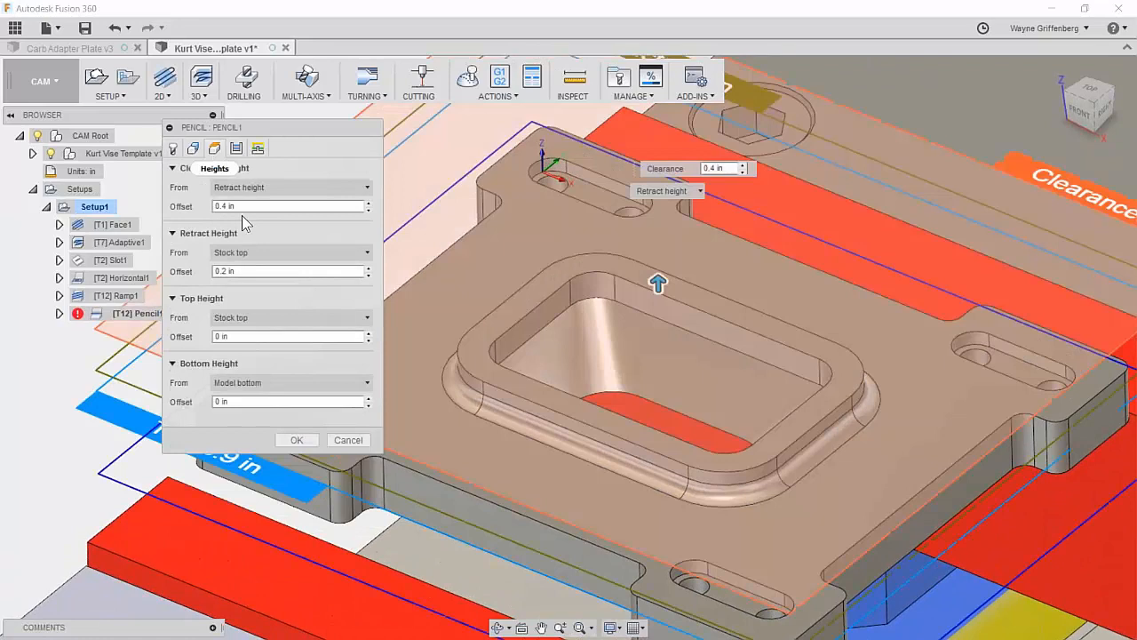
pyautogui.click(238, 382)
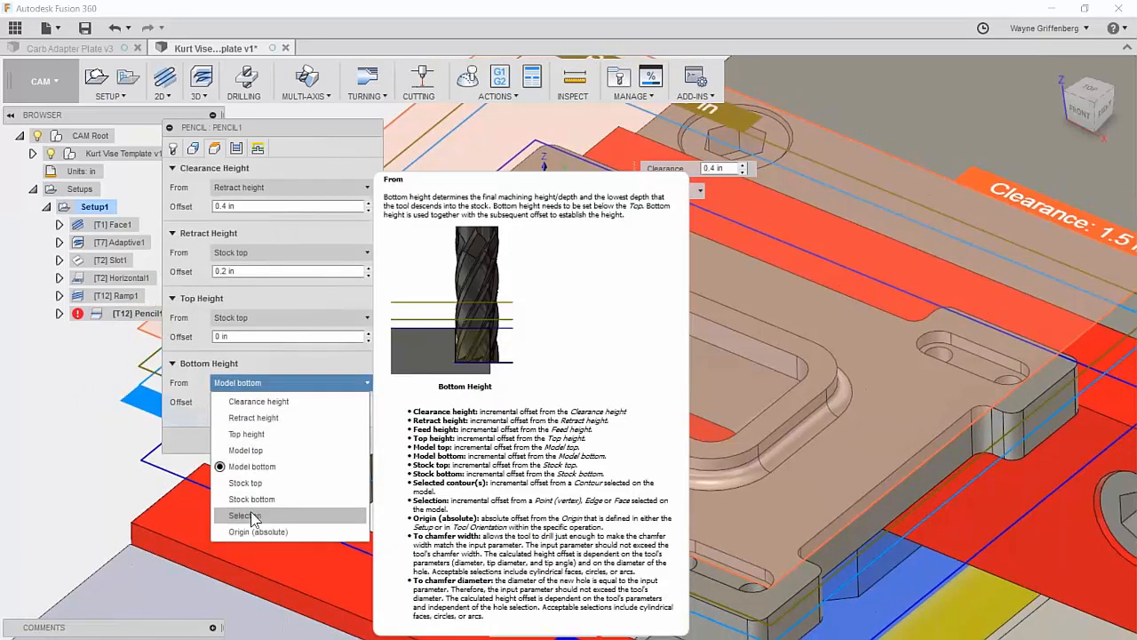
pyautogui.click(245, 515)
pyautogui.click(446, 425)
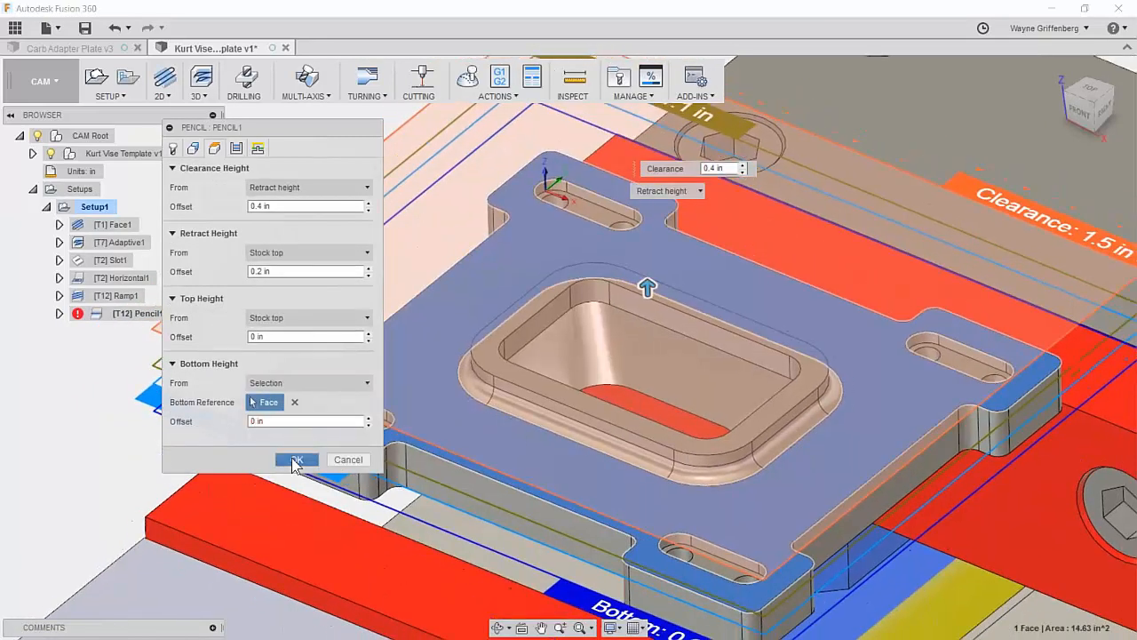
pyautogui.click(297, 460)
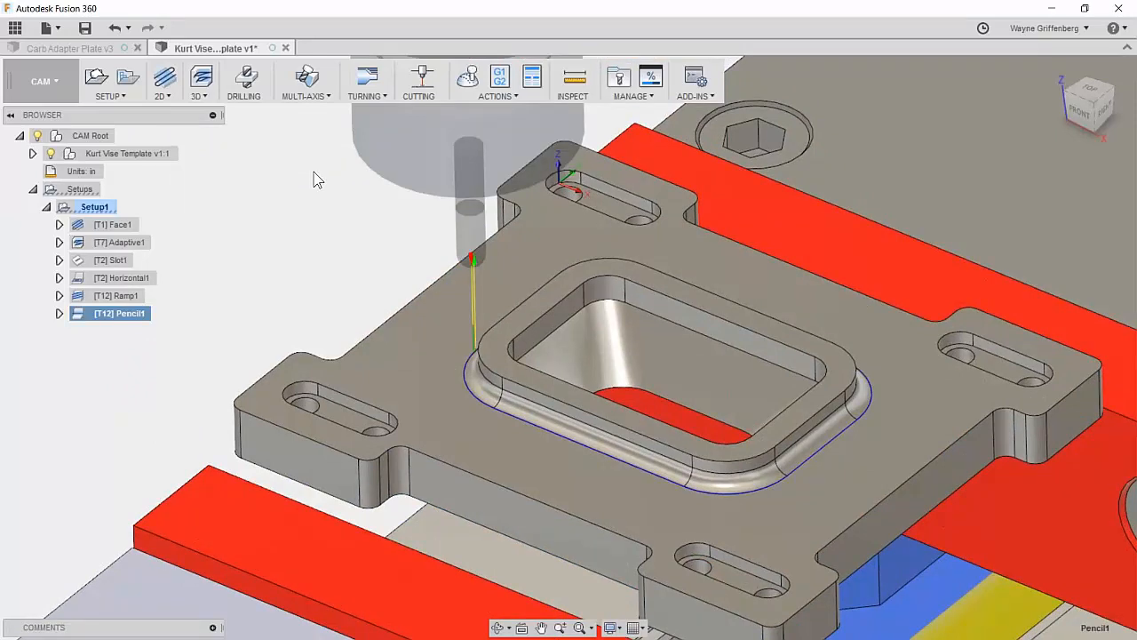
pyautogui.keyDown('shift'); pyautogui.moveTo(662, 383); pyautogui.dragTo(599, 396, button='middle'); pyautogui.keyUp('shift')
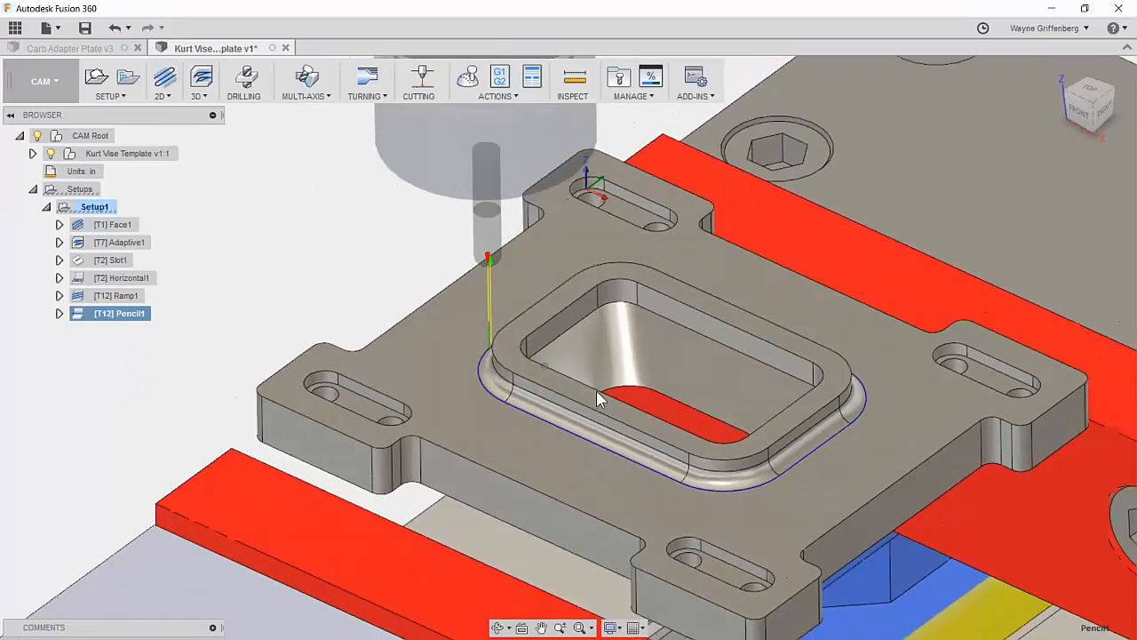
# Step: Simulate all operations of Setup1, playing the cuts from facing through horizontal, ramp and pencil finishing
pyautogui.click(95, 207)
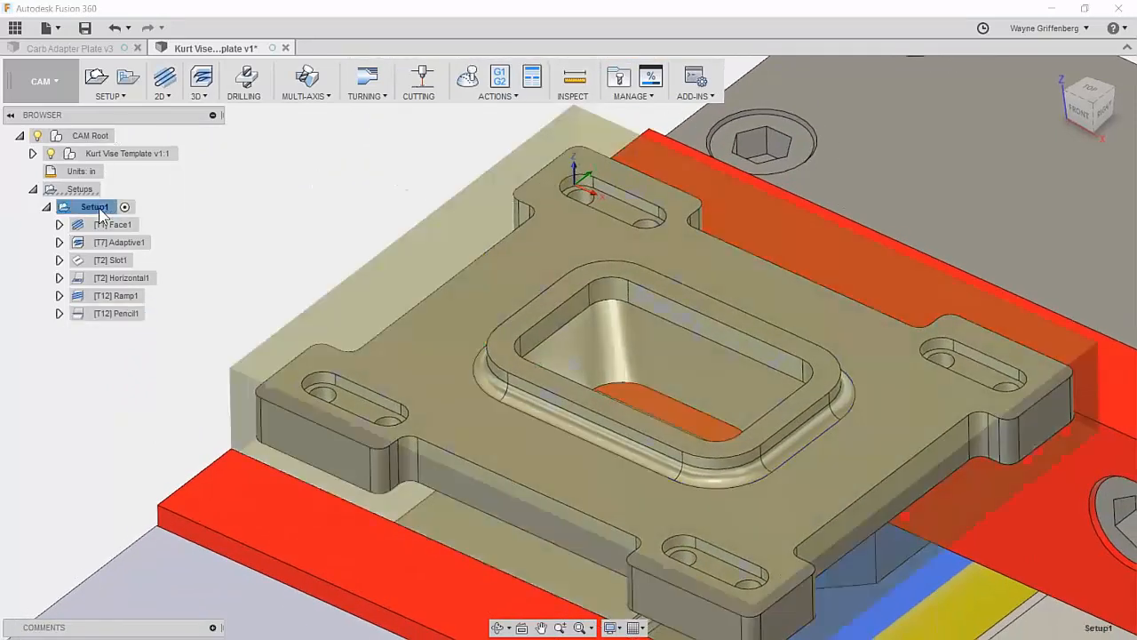
pyautogui.click(468, 80)
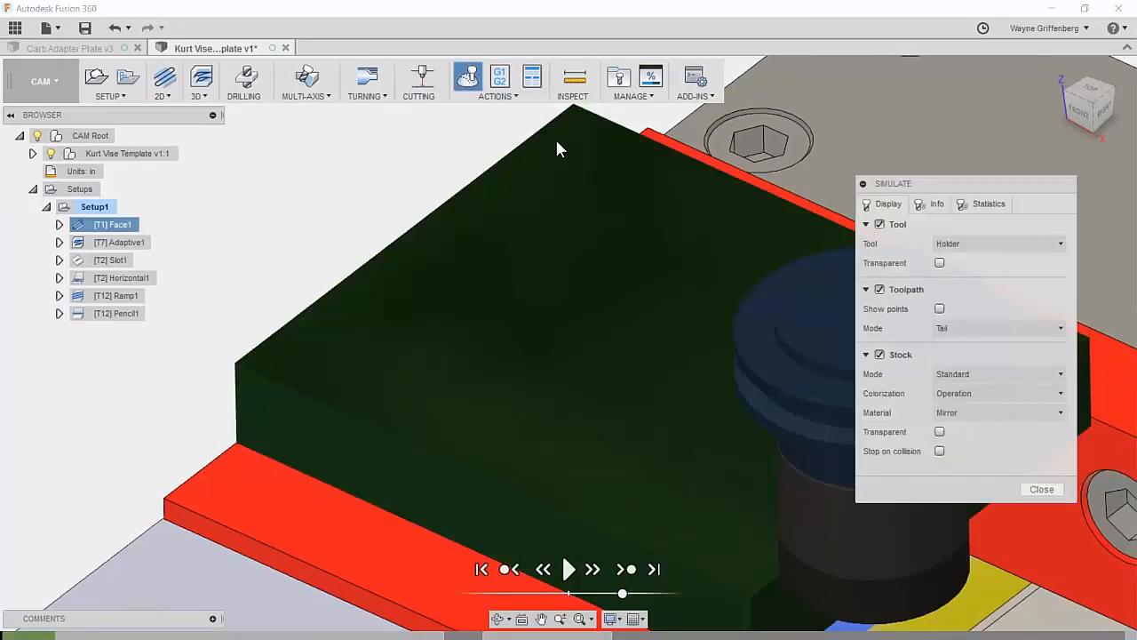
pyautogui.click(568, 570)
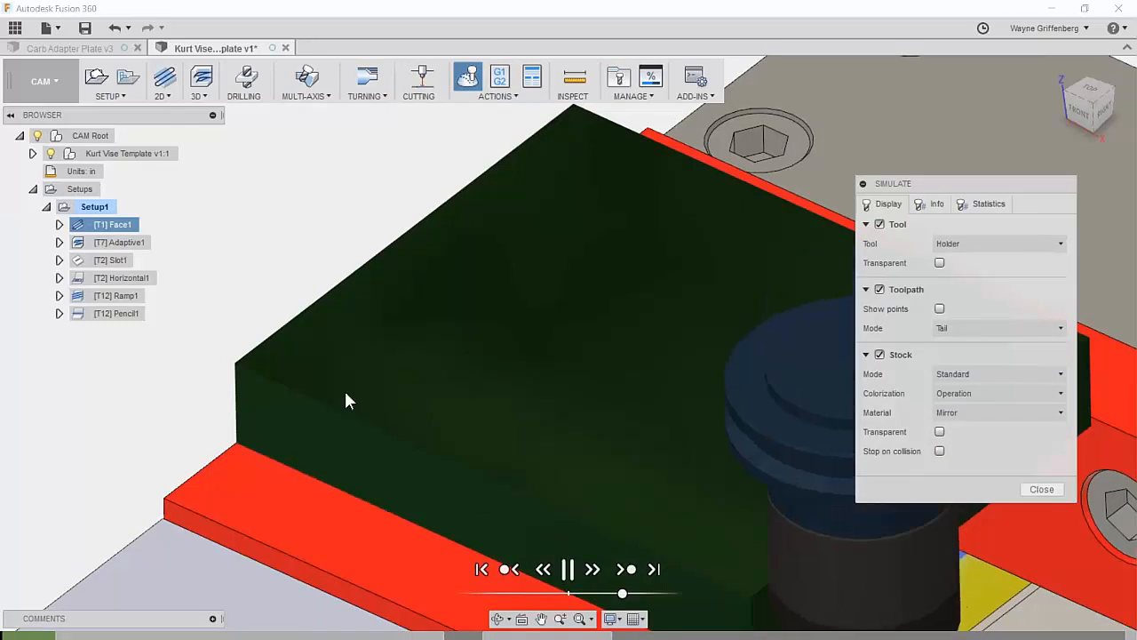
pyautogui.click(114, 260)
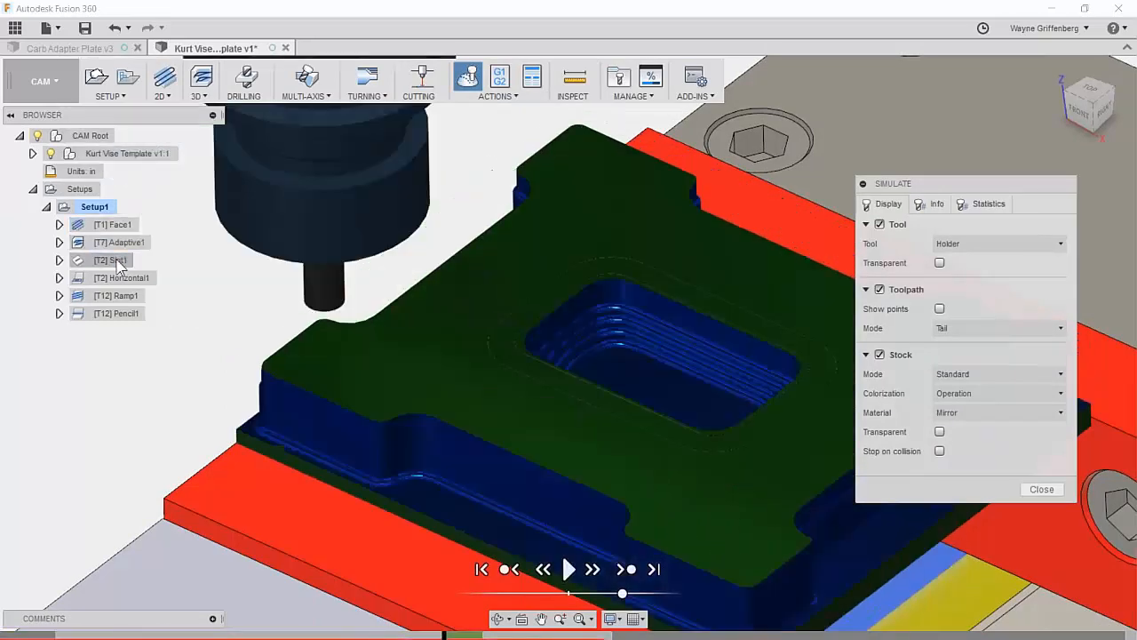
pyautogui.click(118, 279)
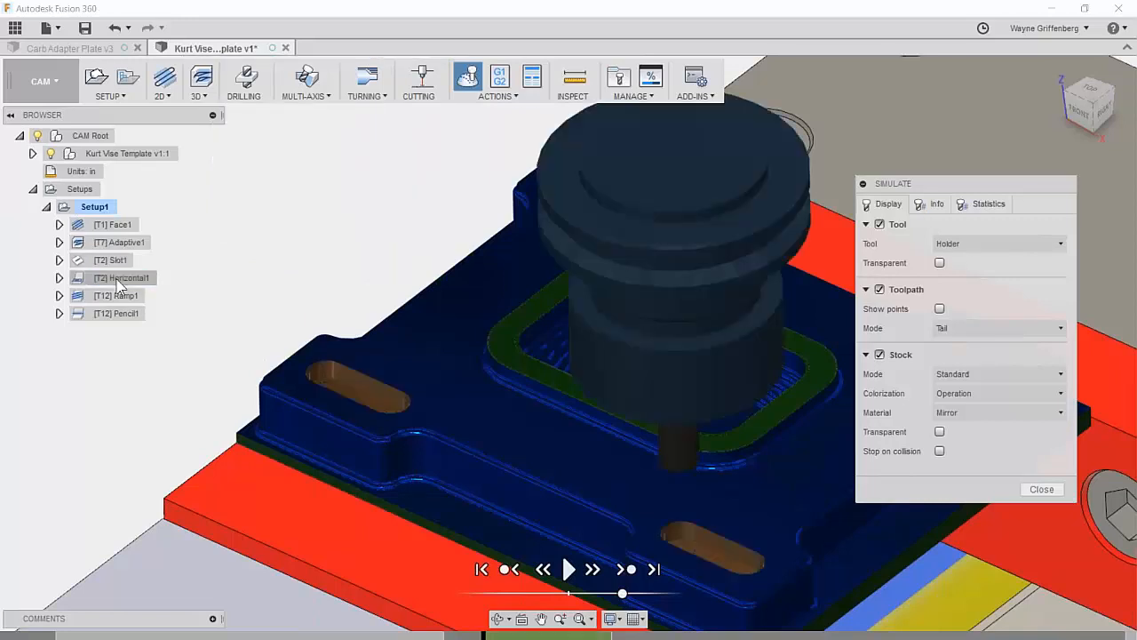
pyautogui.click(569, 569)
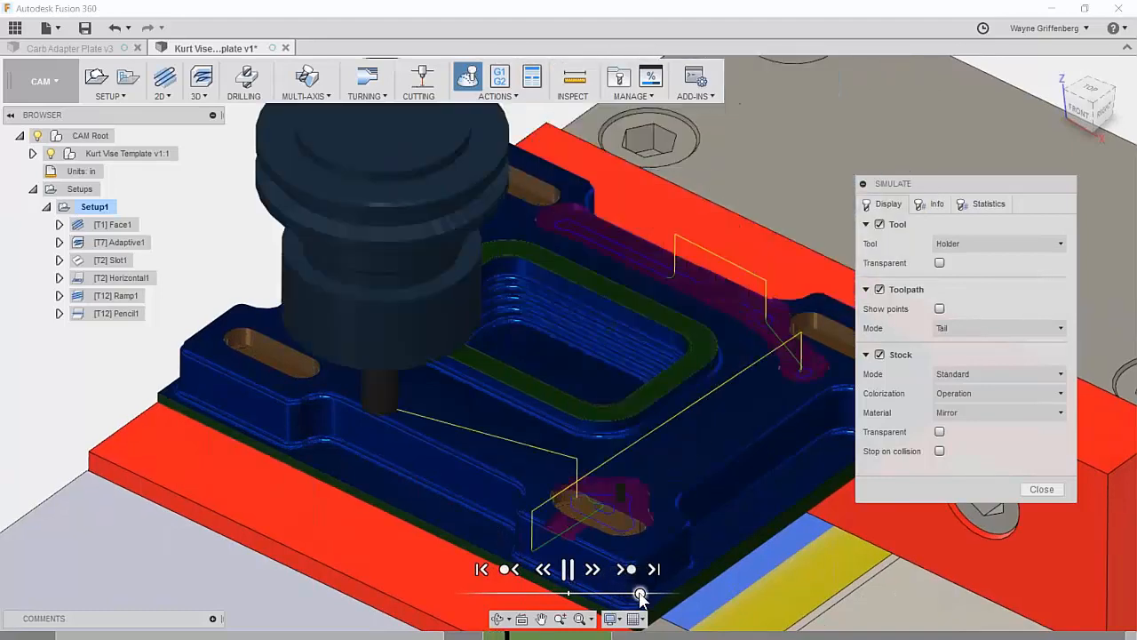
pyautogui.moveTo(605, 633)
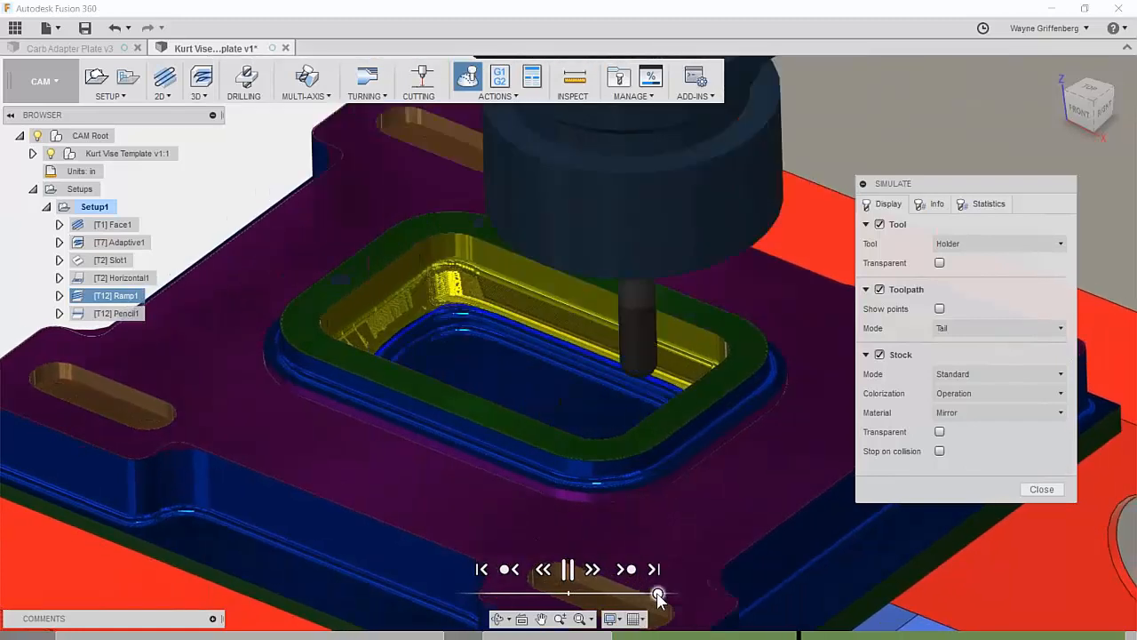
pyautogui.scroll(-4, 662, 600)
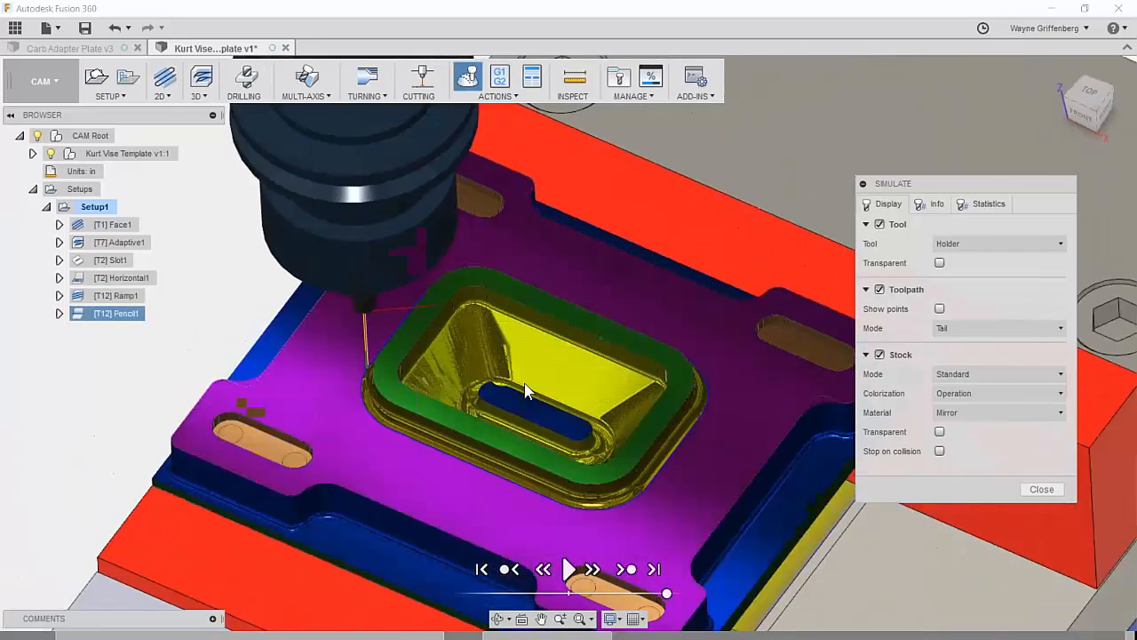
# Step: Examine the simulated stock around the central rim, opening and slots from several angles and close the simulation
pyautogui.keyDown('shift'); pyautogui.moveTo(525, 383); pyautogui.dragTo(685, 509, button='middle'); pyautogui.keyUp('shift')
pyautogui.scroll(-1, 664, 397)
pyautogui.scroll(2, 567, 339)
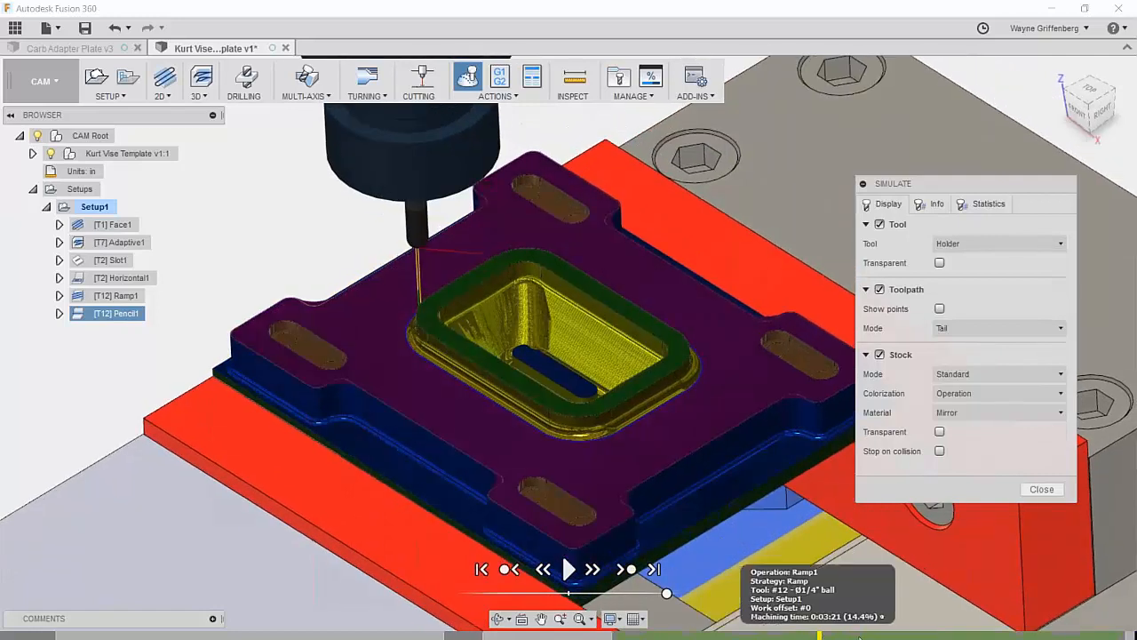
pyautogui.moveTo(653, 413)
pyautogui.keyDown('shift'); pyautogui.mouseDown(button='middle')
pyautogui.moveTo(650, 372)
pyautogui.moveTo(647, 418)
pyautogui.mouseUp(button='middle'); pyautogui.keyUp('shift')
pyautogui.scroll(-1, 652, 394)
pyautogui.scroll(1, 647, 417)
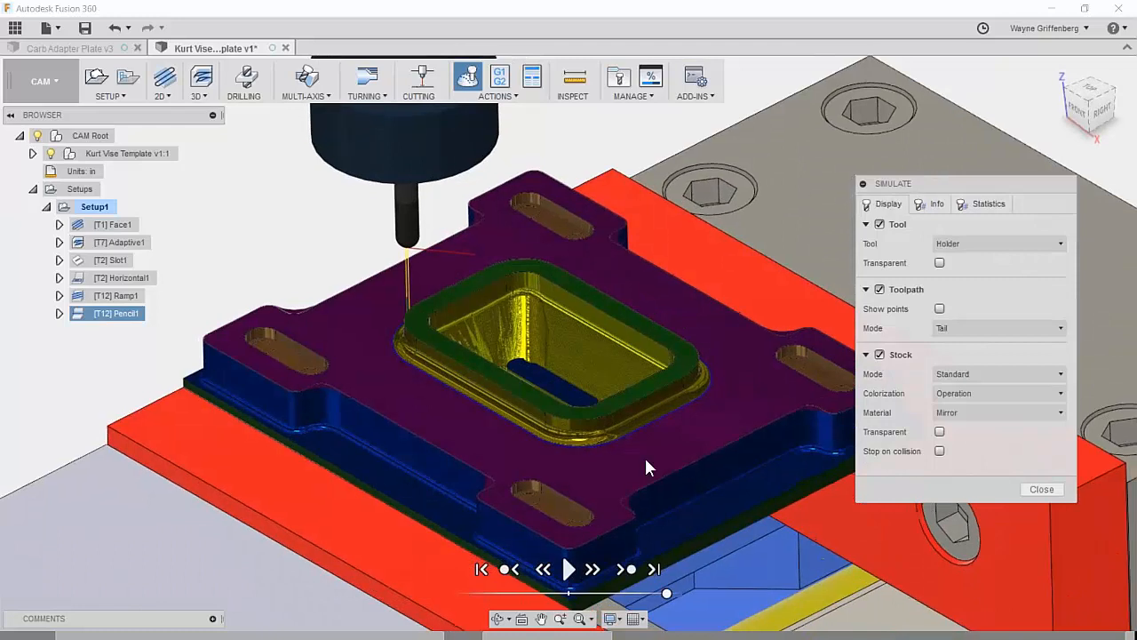
pyautogui.keyDown('shift'); pyautogui.moveTo(645, 460); pyautogui.dragTo(647, 442, button='middle'); pyautogui.keyUp('shift')
pyautogui.scroll(-1, 647, 442)
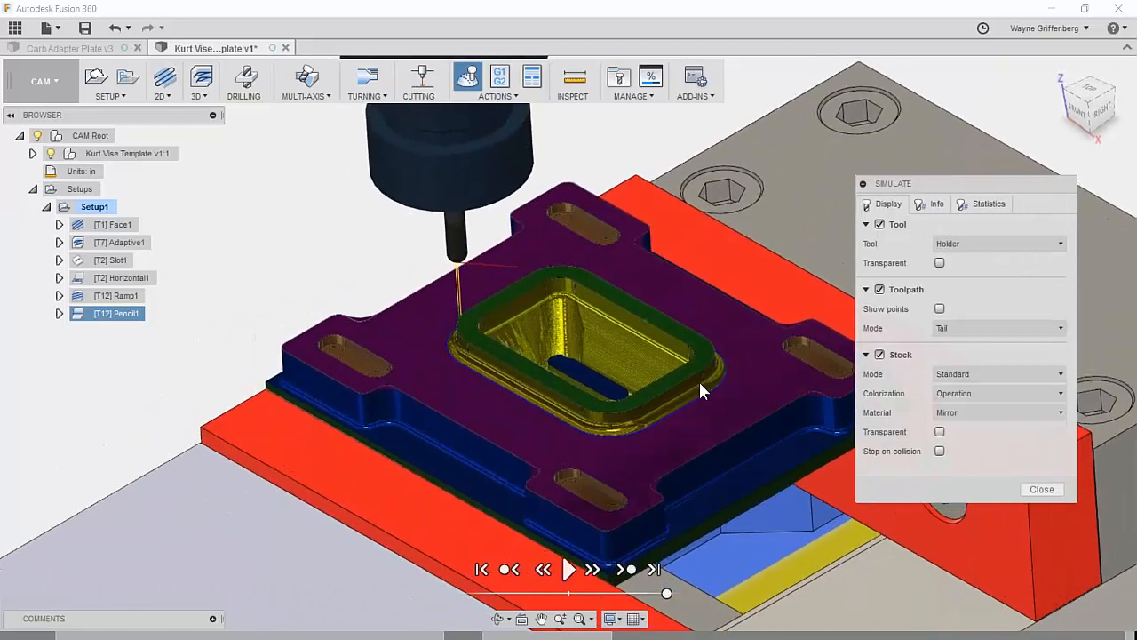
pyautogui.click(1041, 489)
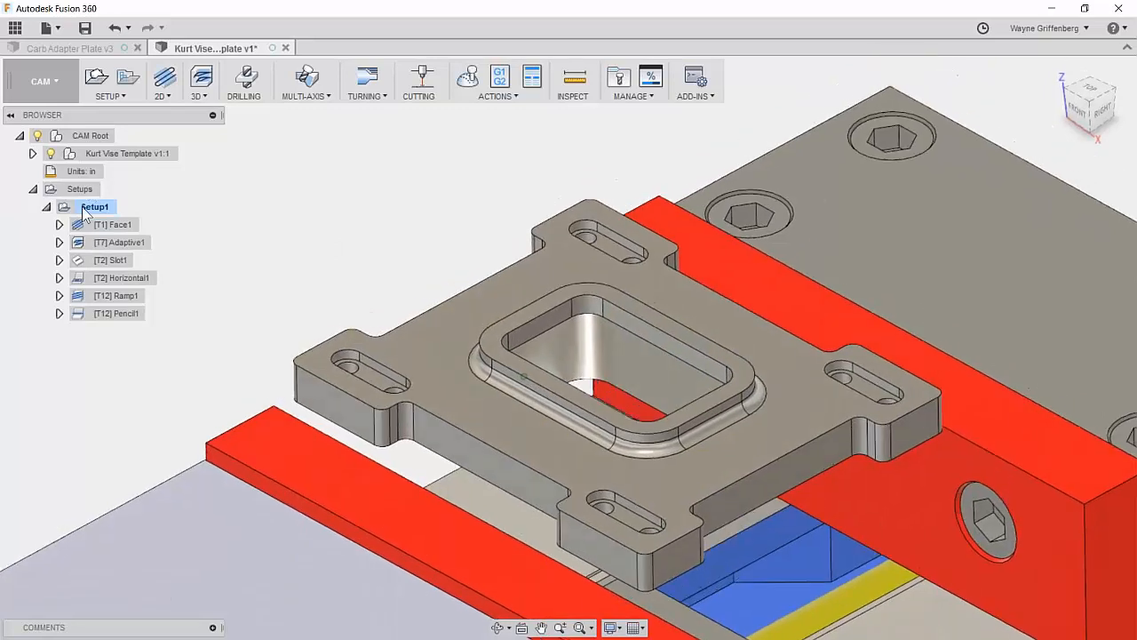
# Step: Generate a setup sheet for Setup1 and save it in the nc output folder
pyautogui.click(84, 207)
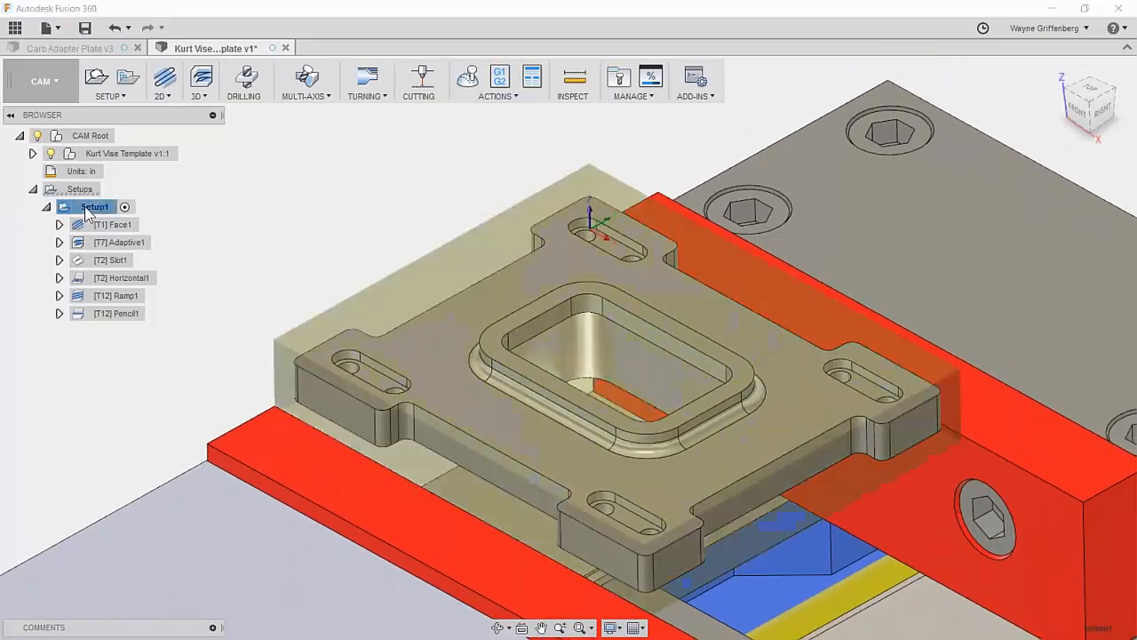
pyautogui.click(533, 77)
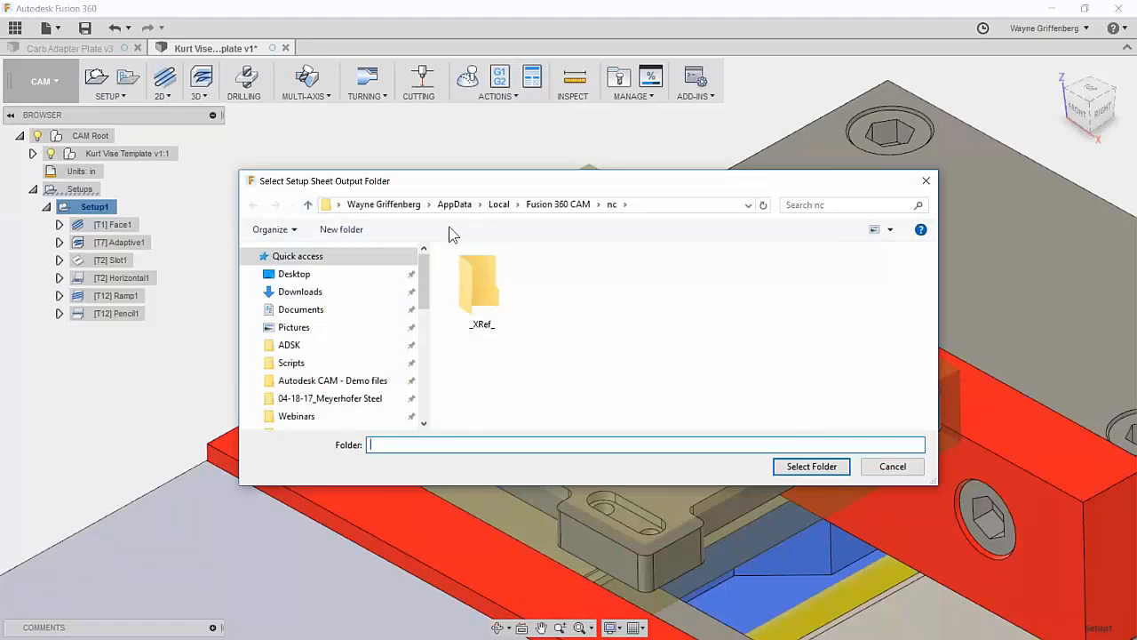
pyautogui.moveTo(470, 189); pyautogui.dragTo(410, 167)
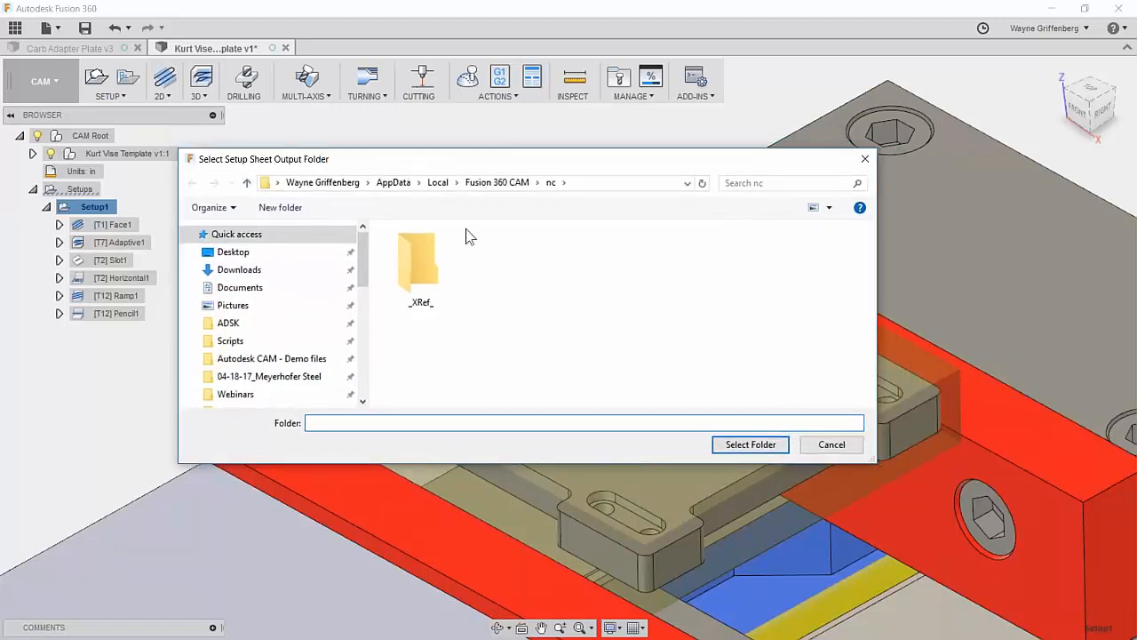
pyautogui.click(746, 444)
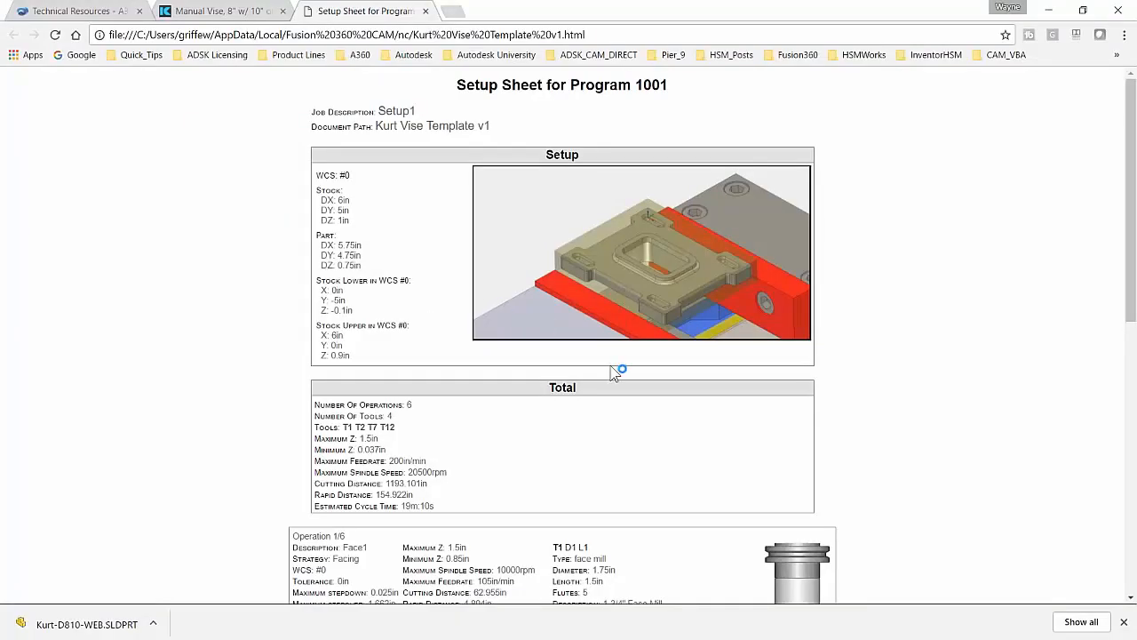
# Step: Enlarge the setup sheet in the browser and review its stock and part dimensions, tool totals and estimated cycle time
pyautogui.keyDown('ctrl'); pyautogui.scroll(4, 618, 371); pyautogui.keyUp('ctrl')
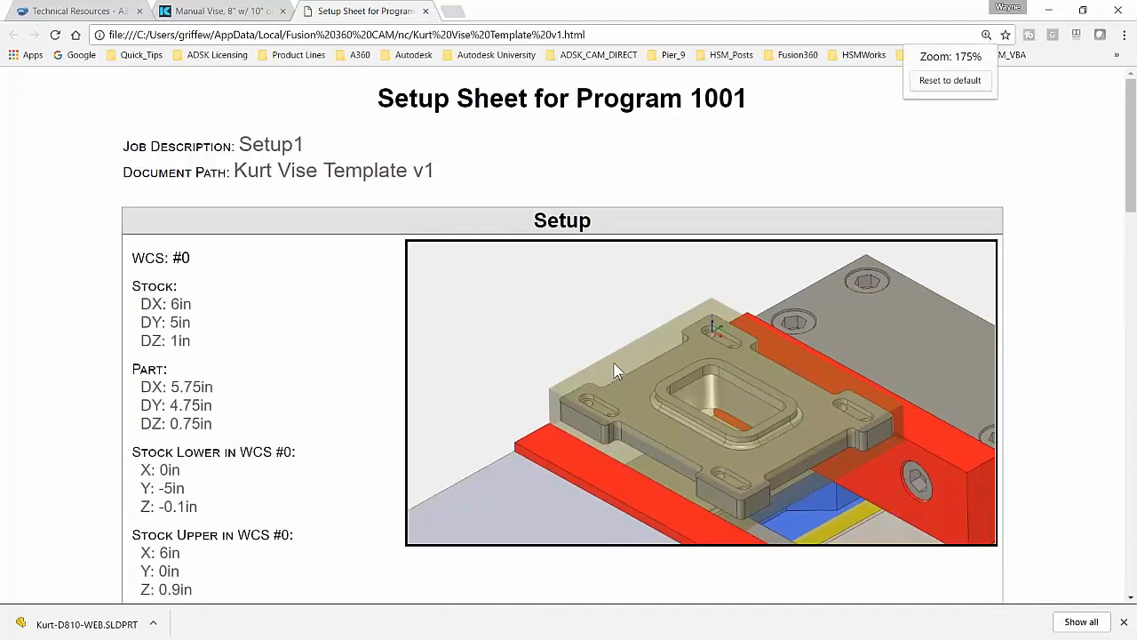
pyautogui.keyDown('ctrl'); pyautogui.scroll(-1, 618, 371); pyautogui.keyUp('ctrl')
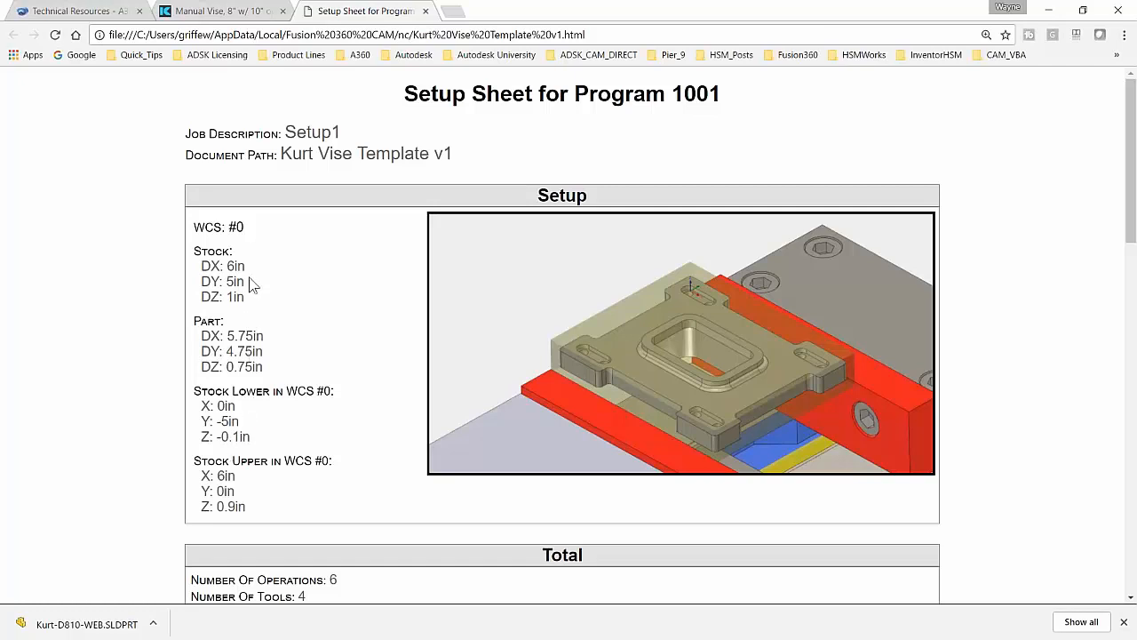
pyautogui.scroll(-3, 921, 487)
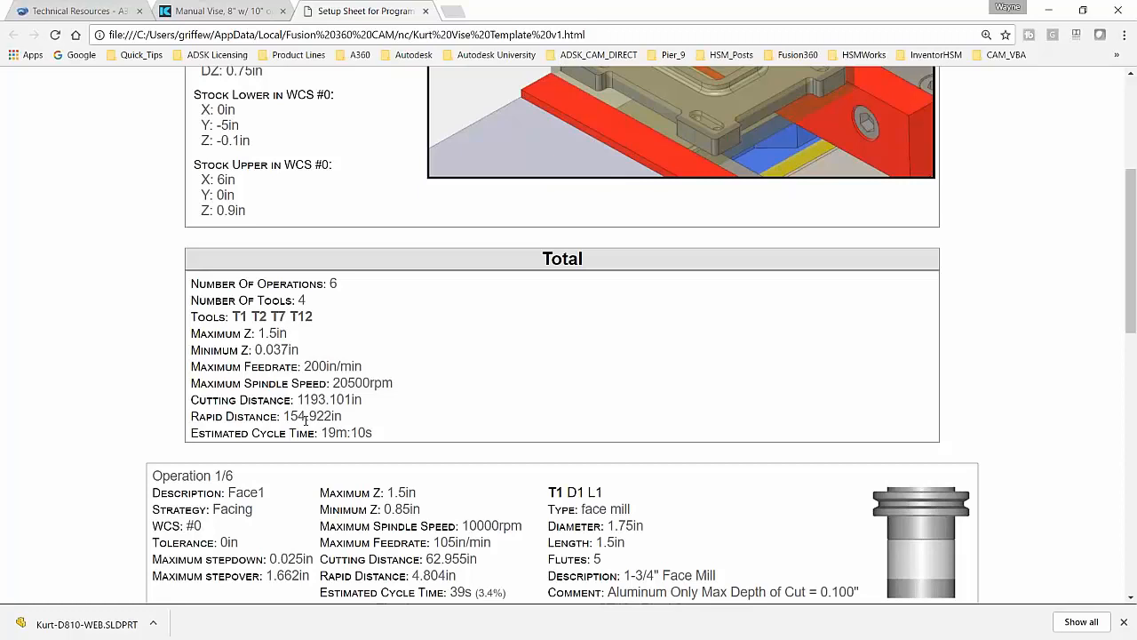
# Step: Review the total cycle time and each operation's cycle time and tool details in the setup sheet, and return to Fusion 360
pyautogui.moveTo(372, 435); pyautogui.dragTo(322, 441)
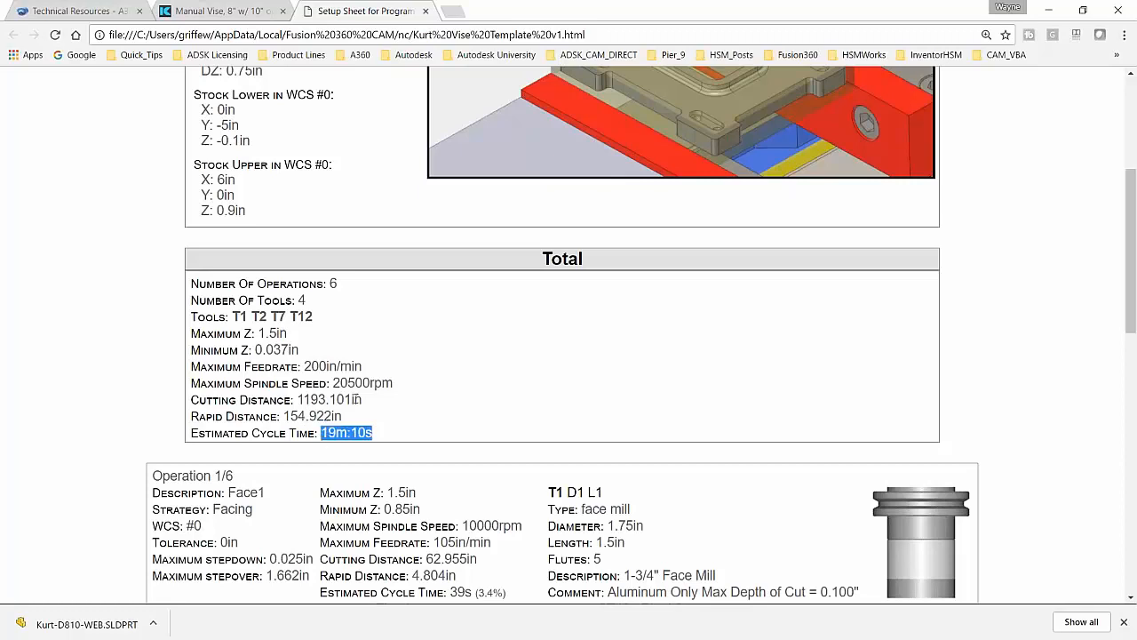
pyautogui.scroll(-4, 930, 442)
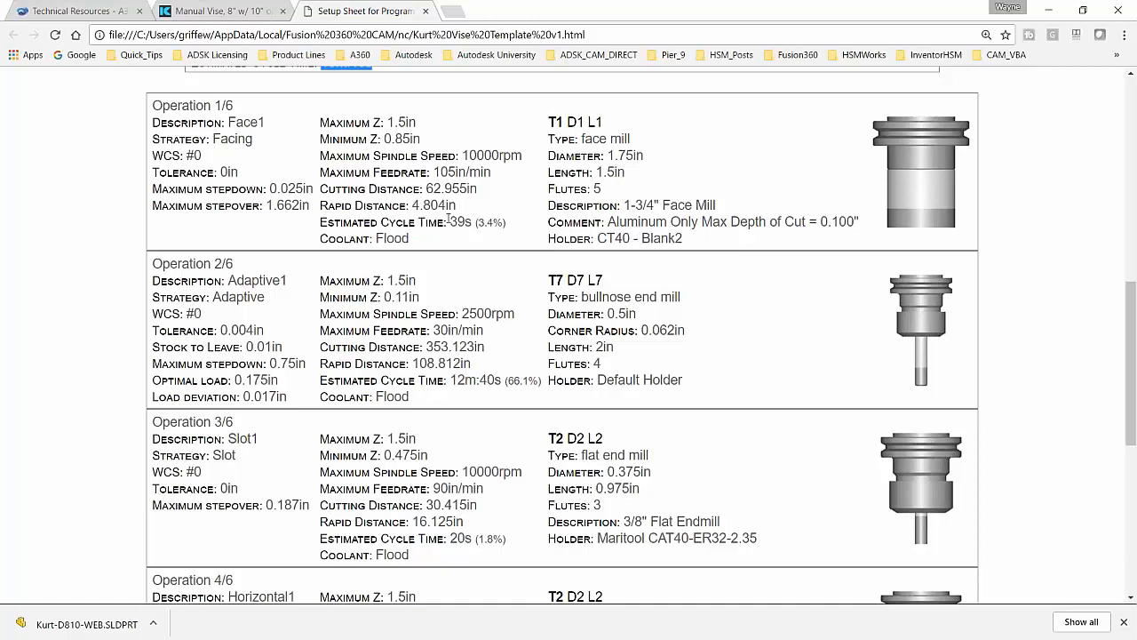
pyautogui.moveTo(507, 222); pyautogui.dragTo(454, 223)
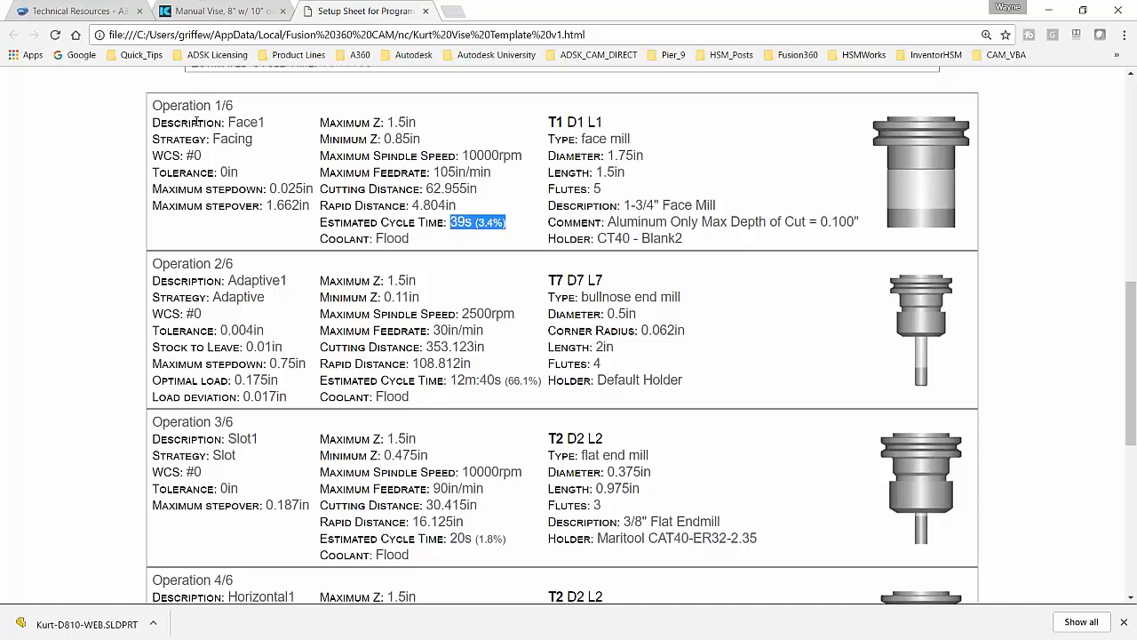
pyautogui.scroll(-3, 203, 151)
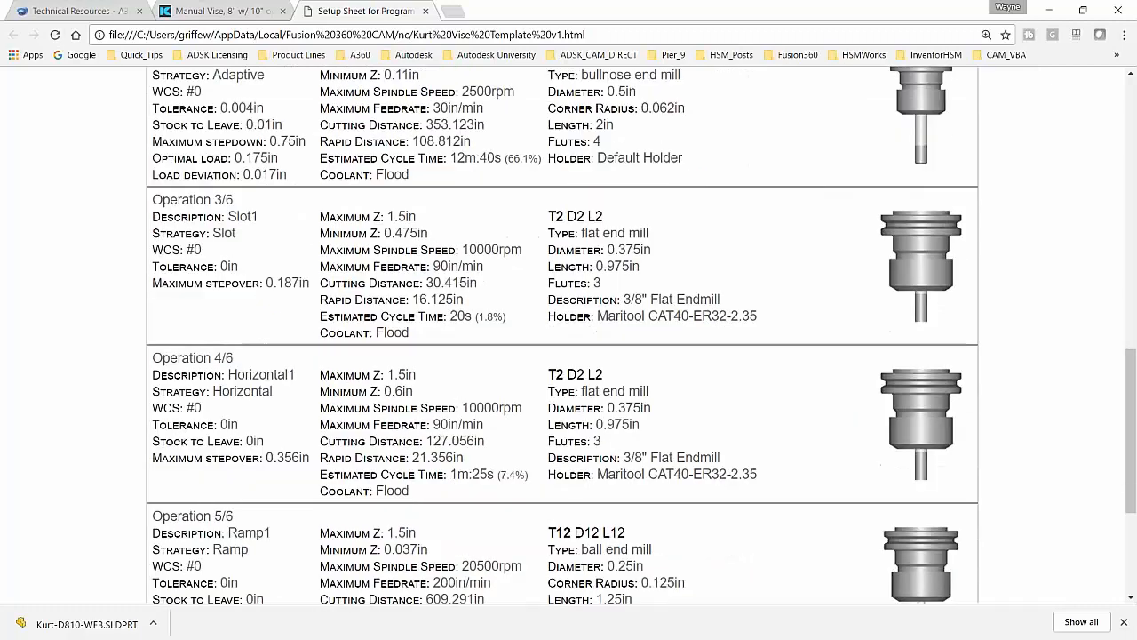
pyautogui.scroll(-3, 561, 335)
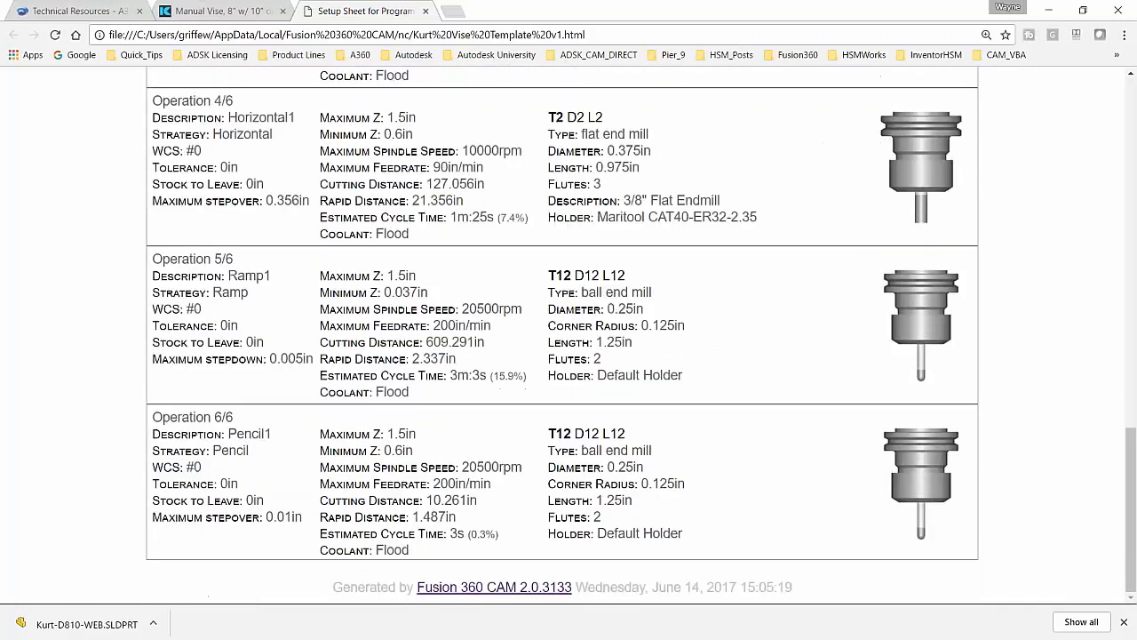
pyautogui.scroll(10, 455, 392)
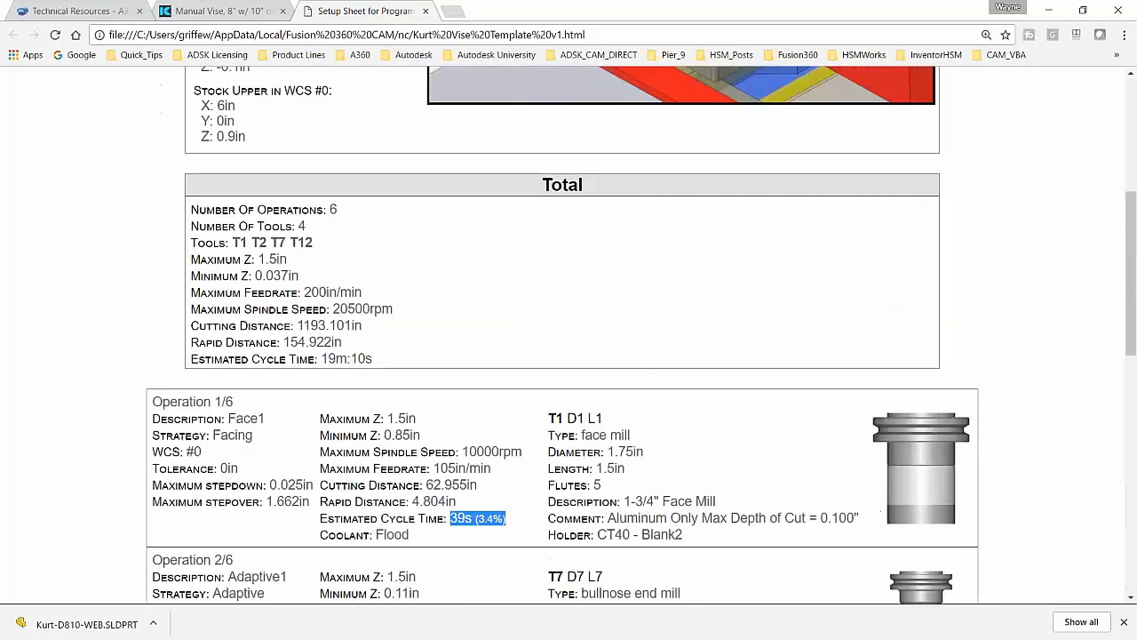
pyautogui.click(426, 11)
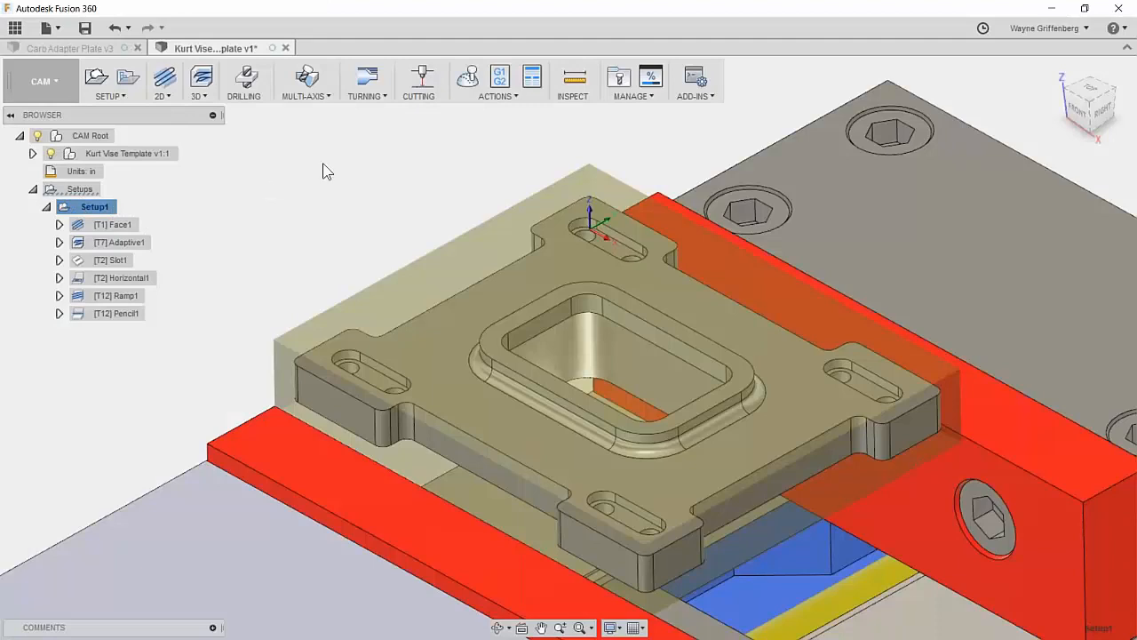
# Step: Start post processing Setup1 and switch the configuration folder to the generic posts
pyautogui.click(499, 78)
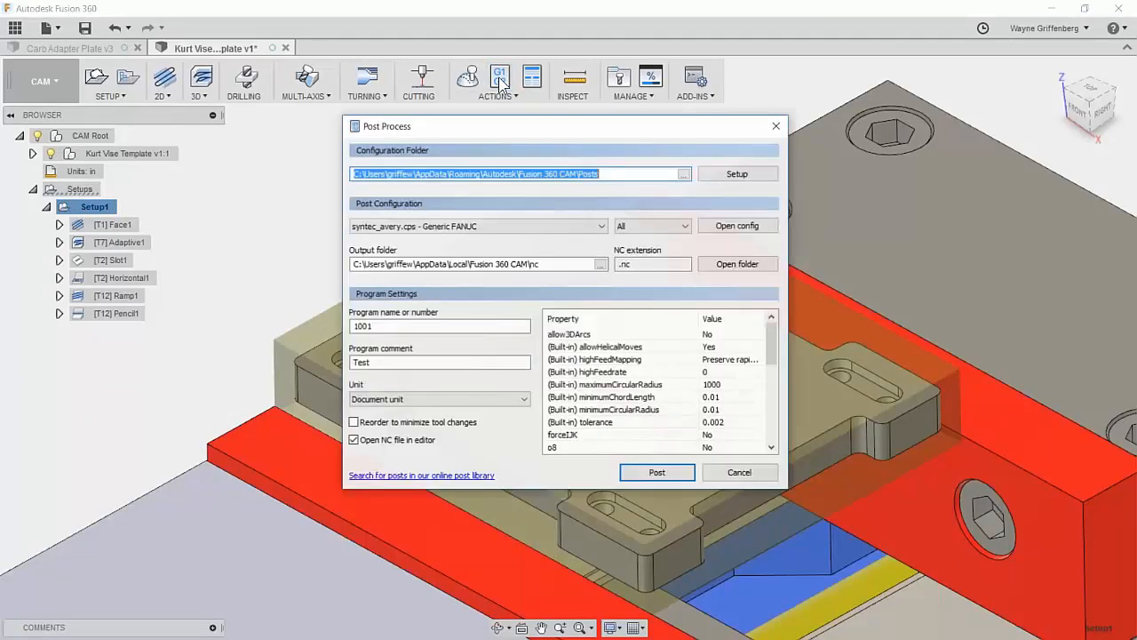
pyautogui.click(442, 227)
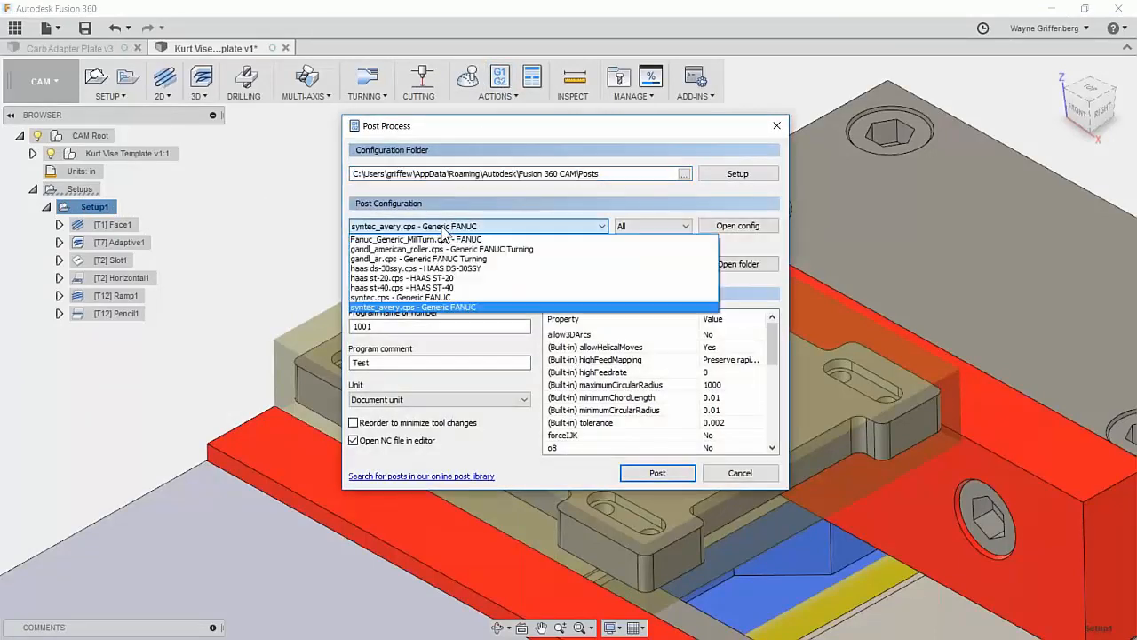
pyautogui.click(442, 228)
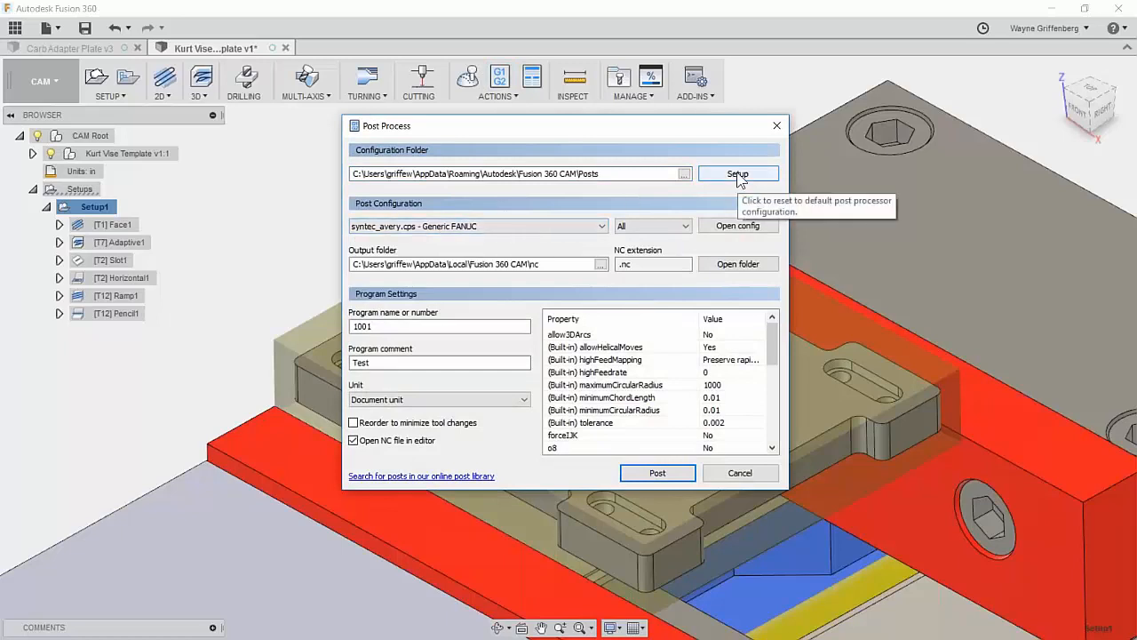
pyautogui.click(739, 175)
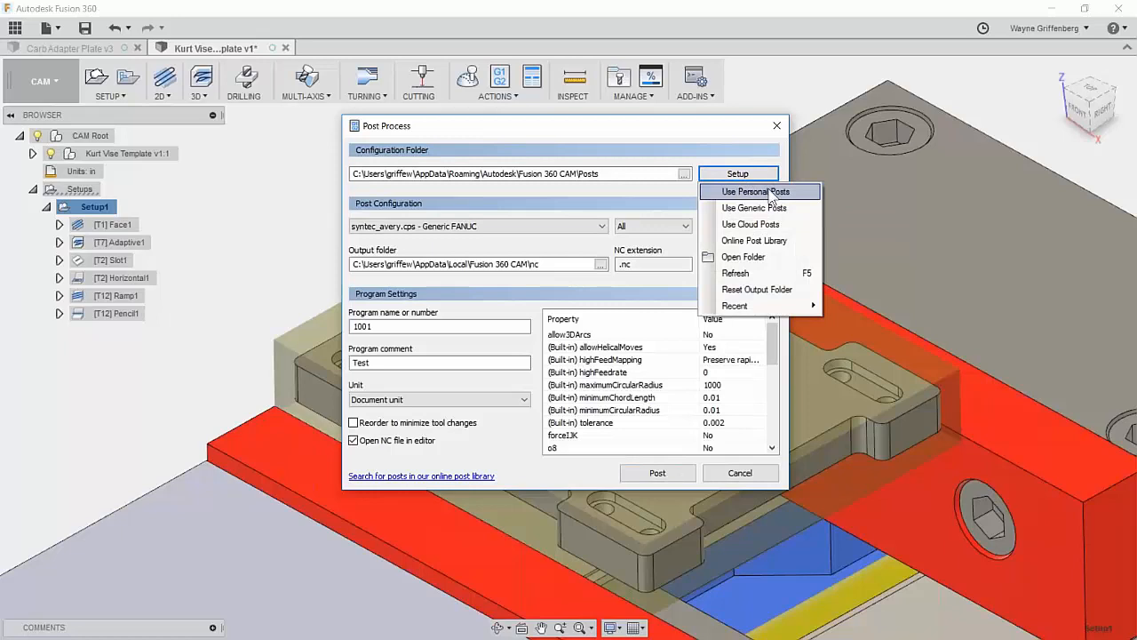
pyautogui.click(762, 208)
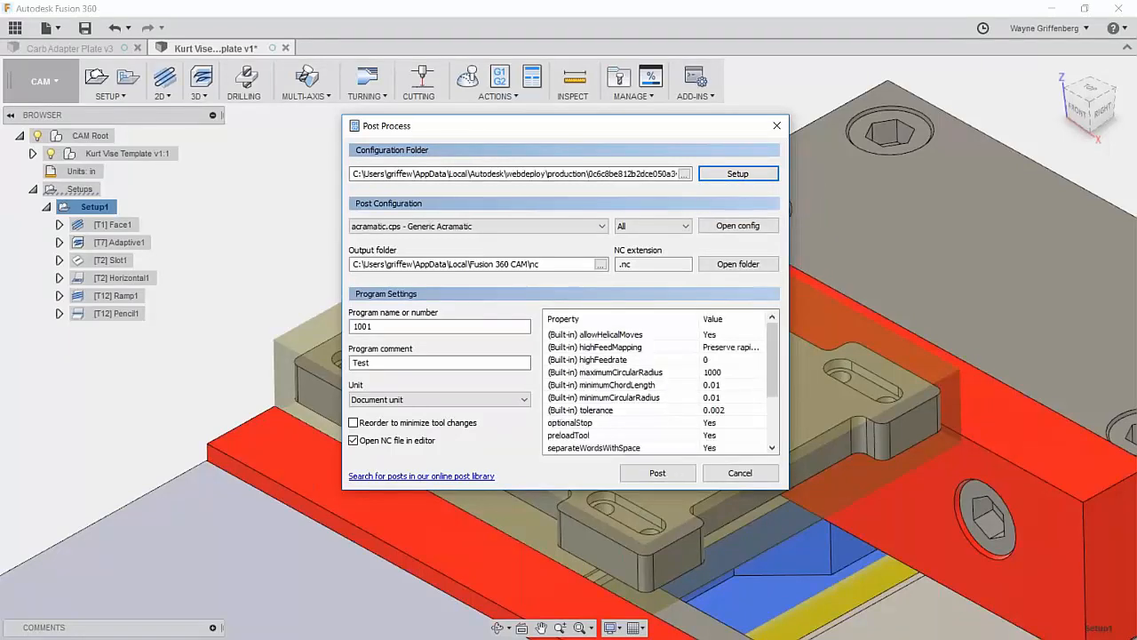
# Step: Choose haas.cps - Generic HAAS as the post configuration
pyautogui.moveTo(561, 131); pyautogui.dragTo(527, 126)
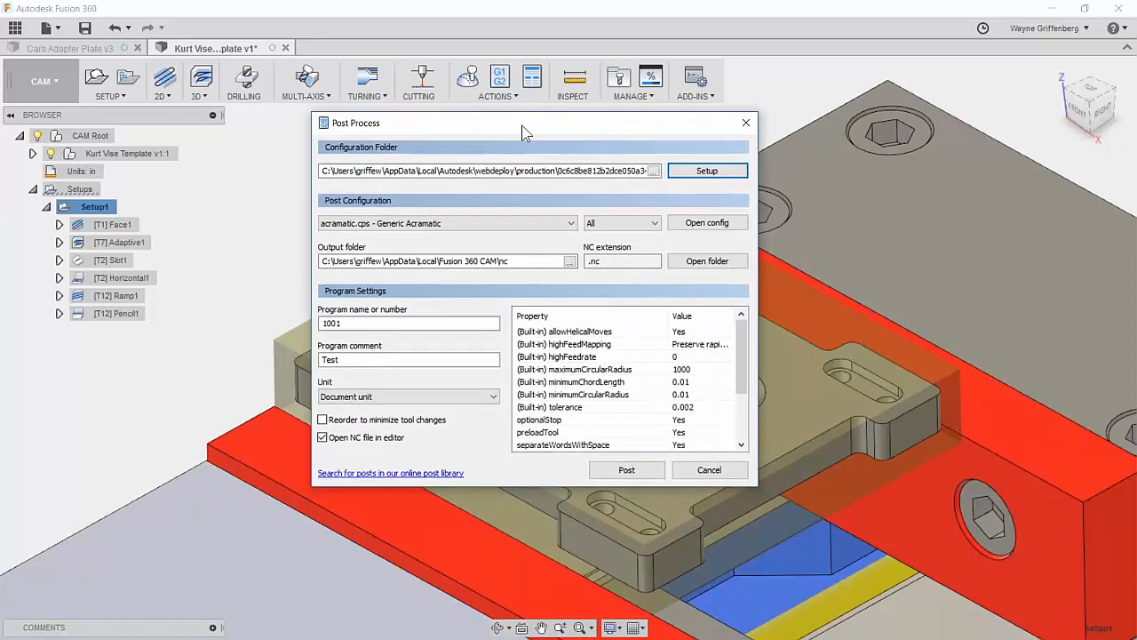
pyautogui.click(571, 223)
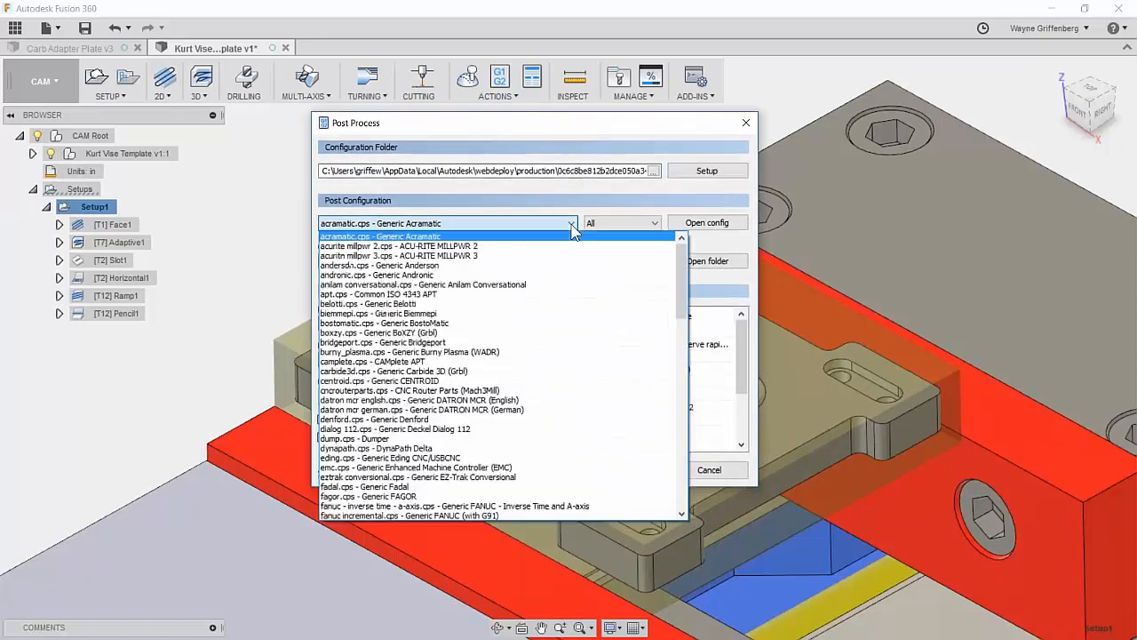
pyautogui.scroll(-5, 497, 320)
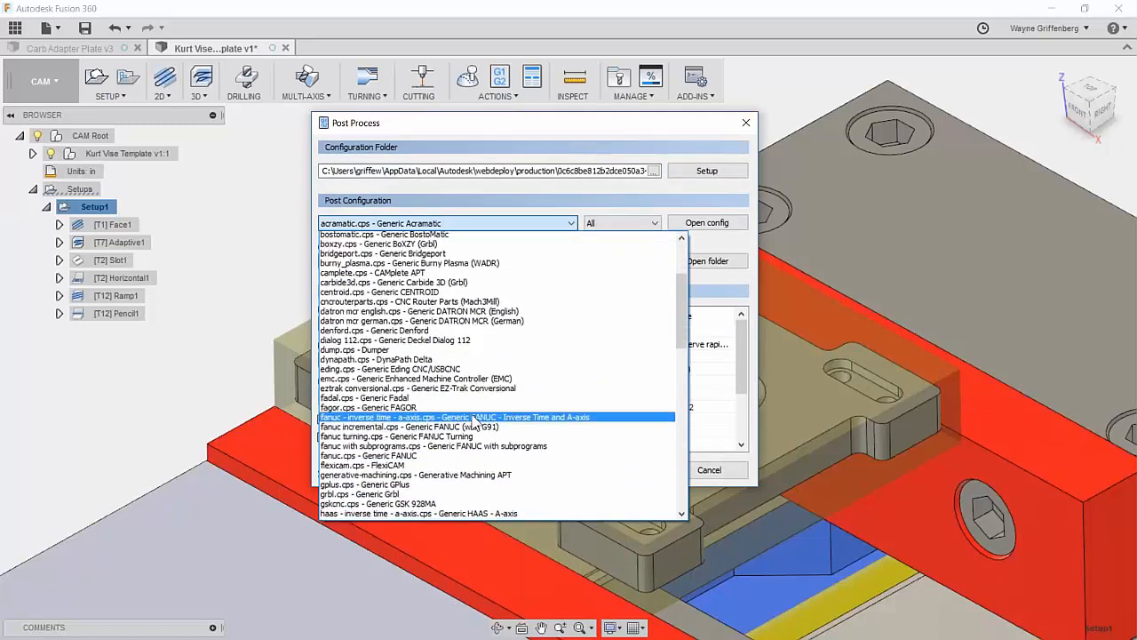
pyautogui.scroll(-3, 475, 423)
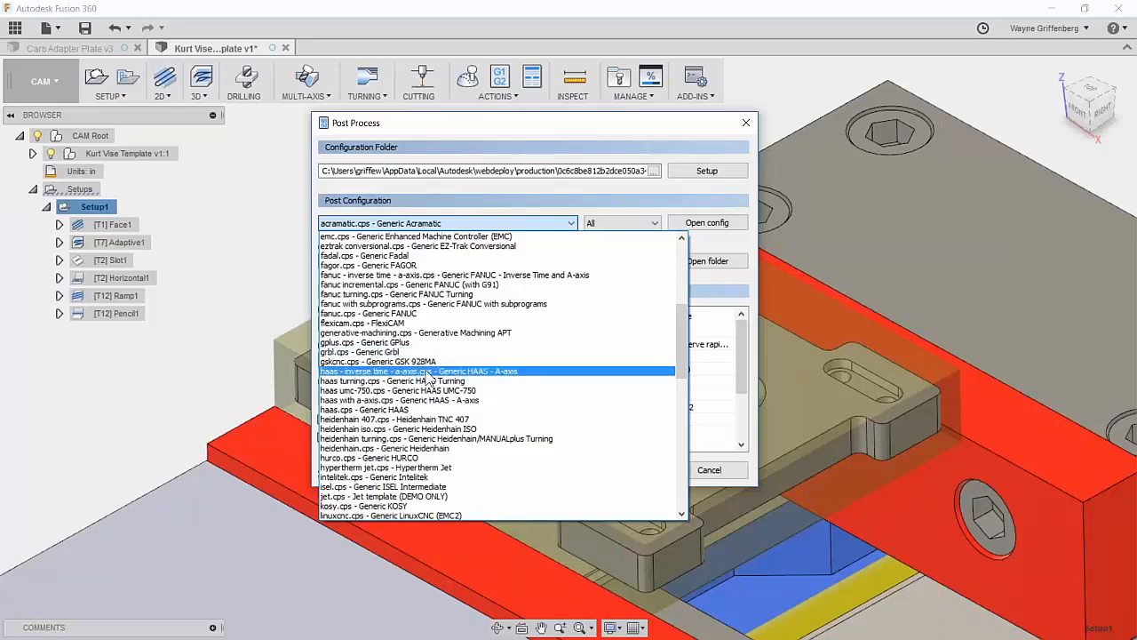
pyautogui.click(391, 410)
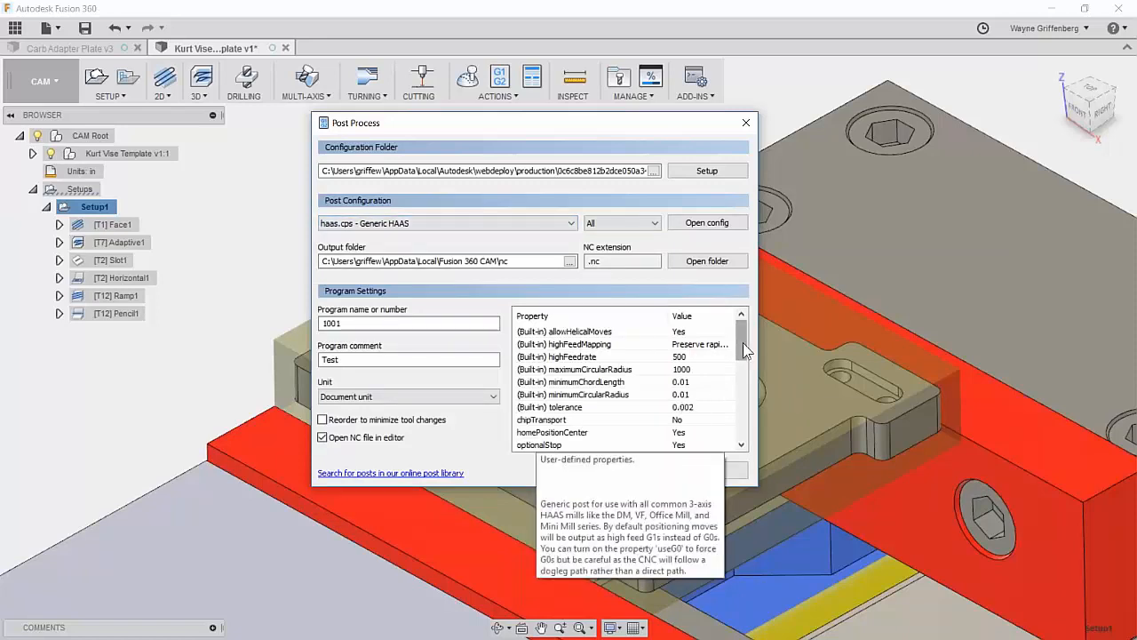
pyautogui.moveTo(463, 126); pyautogui.dragTo(441, 110)
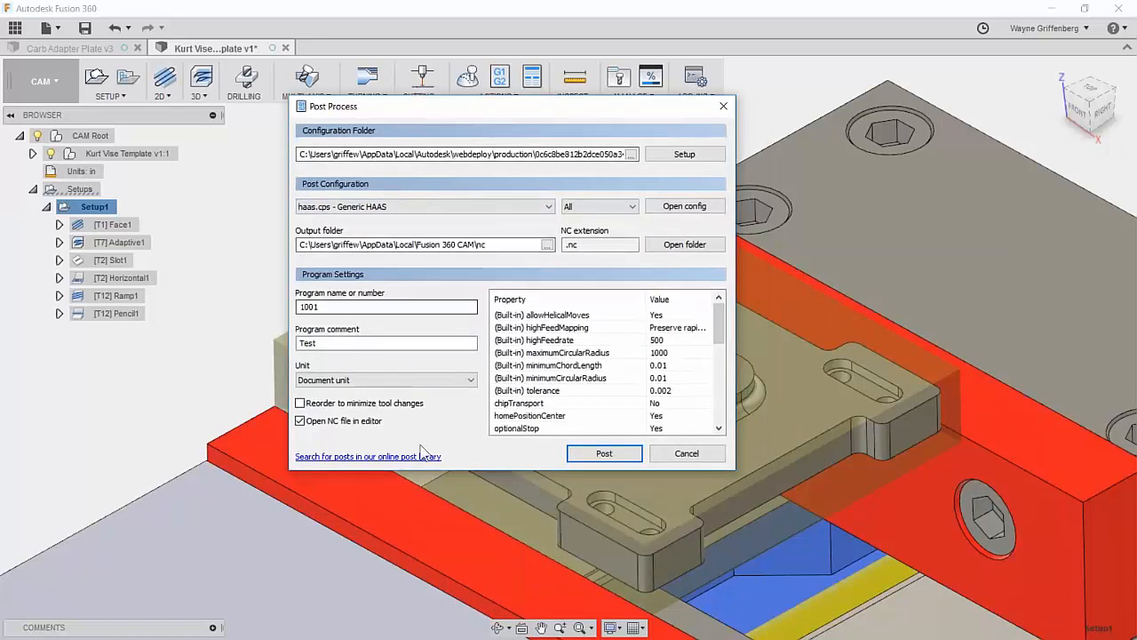
# Step: Open the online post library in the browser and check its type and vendor filters
pyautogui.click(351, 457)
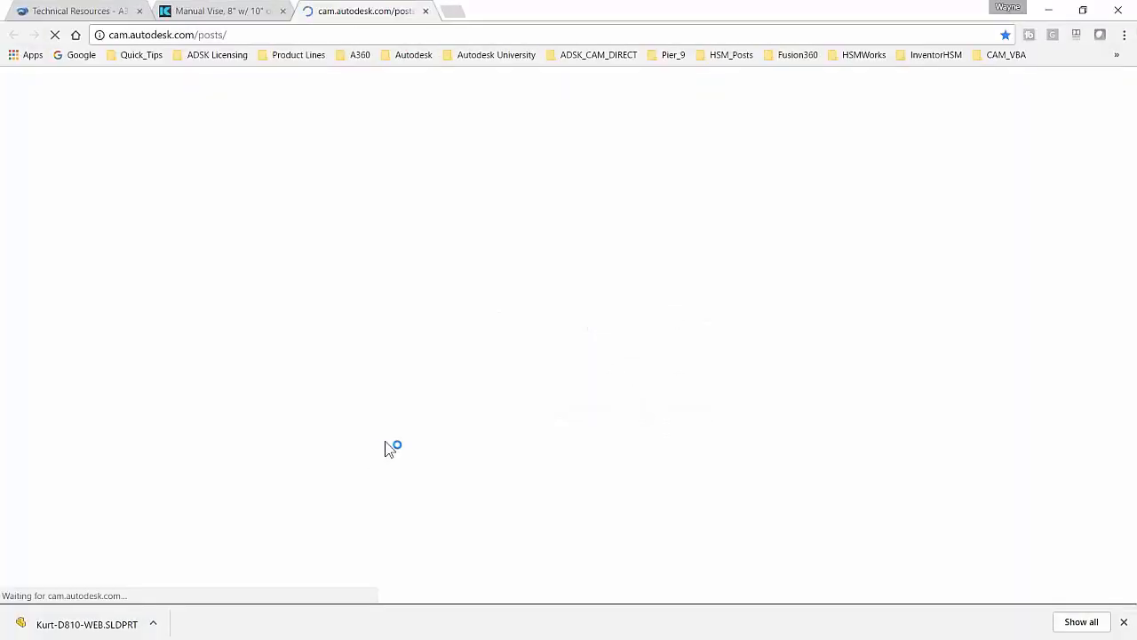
pyautogui.click(1049, 11)
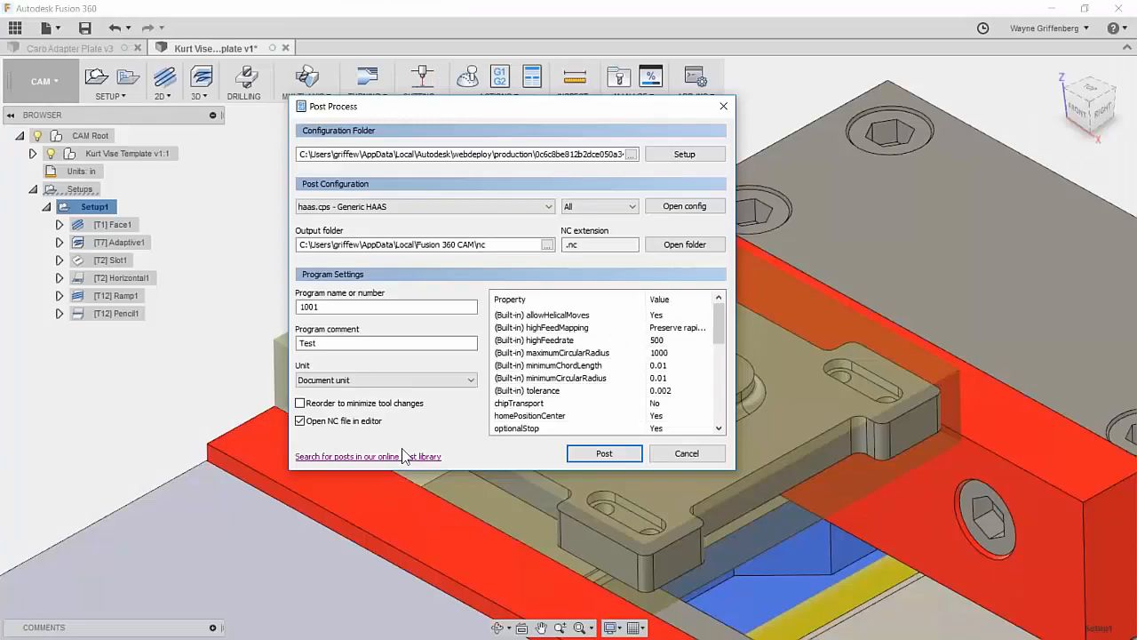
pyautogui.click(401, 456)
pyautogui.scroll(-3, 348, 539)
pyautogui.scroll(-3, 426, 423)
pyautogui.scroll(6, 456, 434)
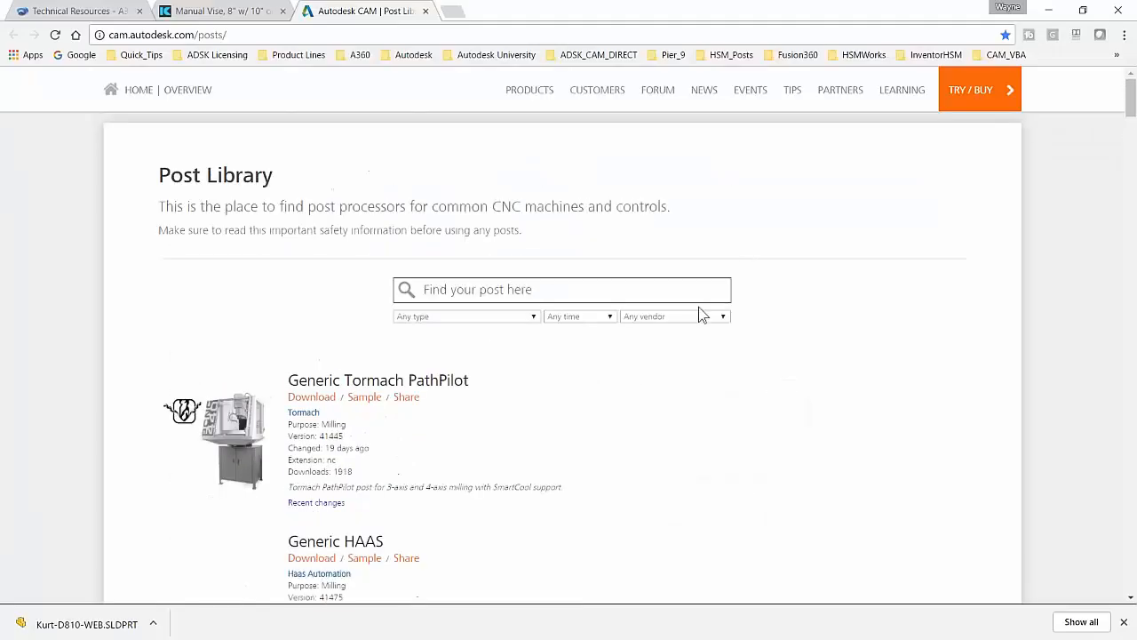
pyautogui.click(698, 317)
pyautogui.click(693, 316)
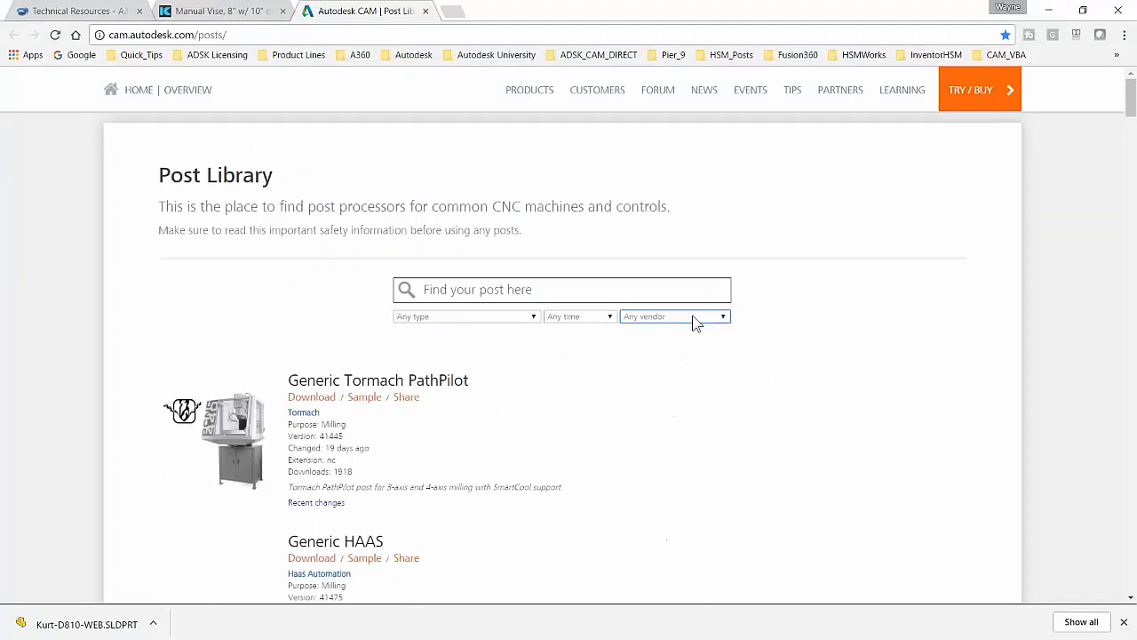
pyautogui.click(514, 316)
pyautogui.click(515, 316)
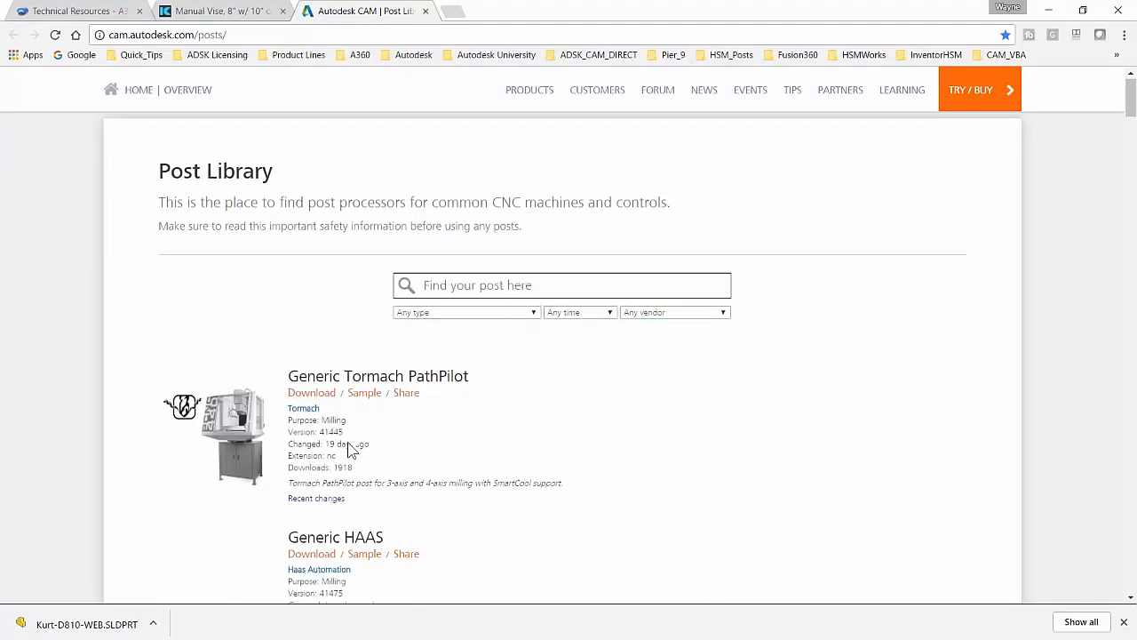
# Step: Browse the library's posts for controls such as HAAS, FANUC and Heidenhain, and return to the post settings in Fusion 360
pyautogui.scroll(-2, 347, 446)
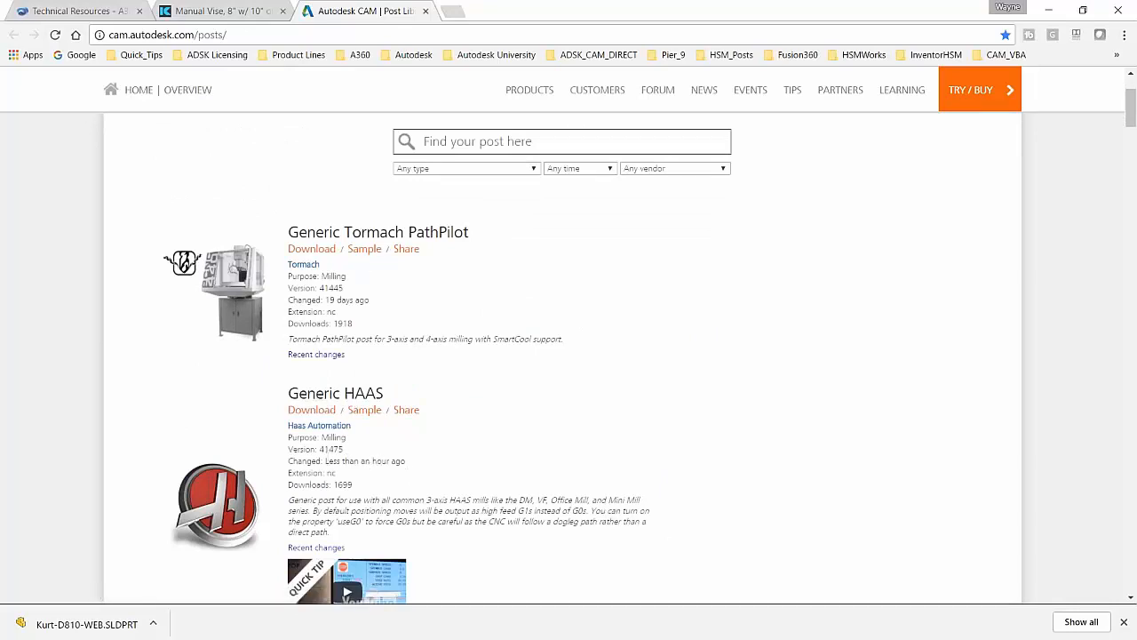
pyautogui.scroll(-4, 354, 303)
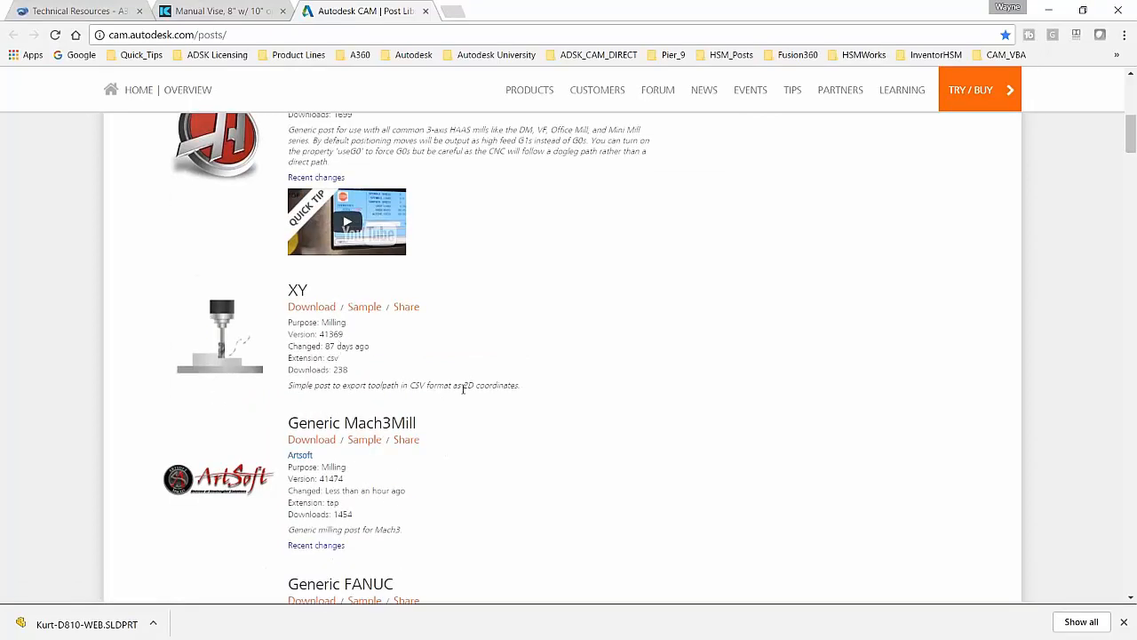
pyautogui.scroll(-2, 458, 404)
pyautogui.scroll(-2, 432, 400)
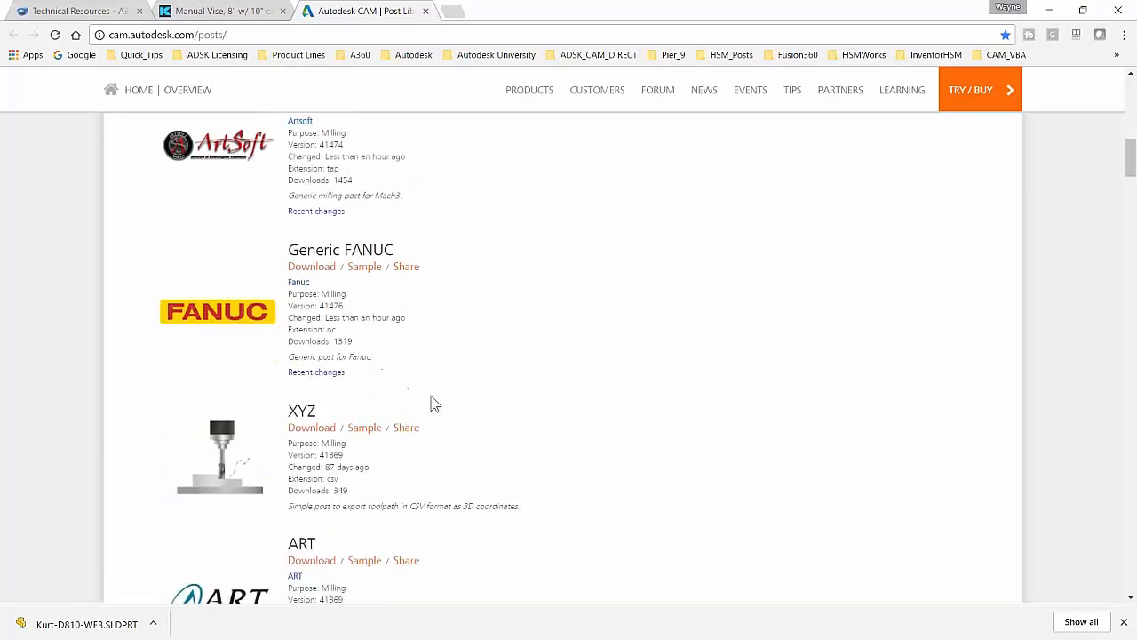
pyautogui.scroll(-1, 434, 402)
pyautogui.scroll(-2, 447, 414)
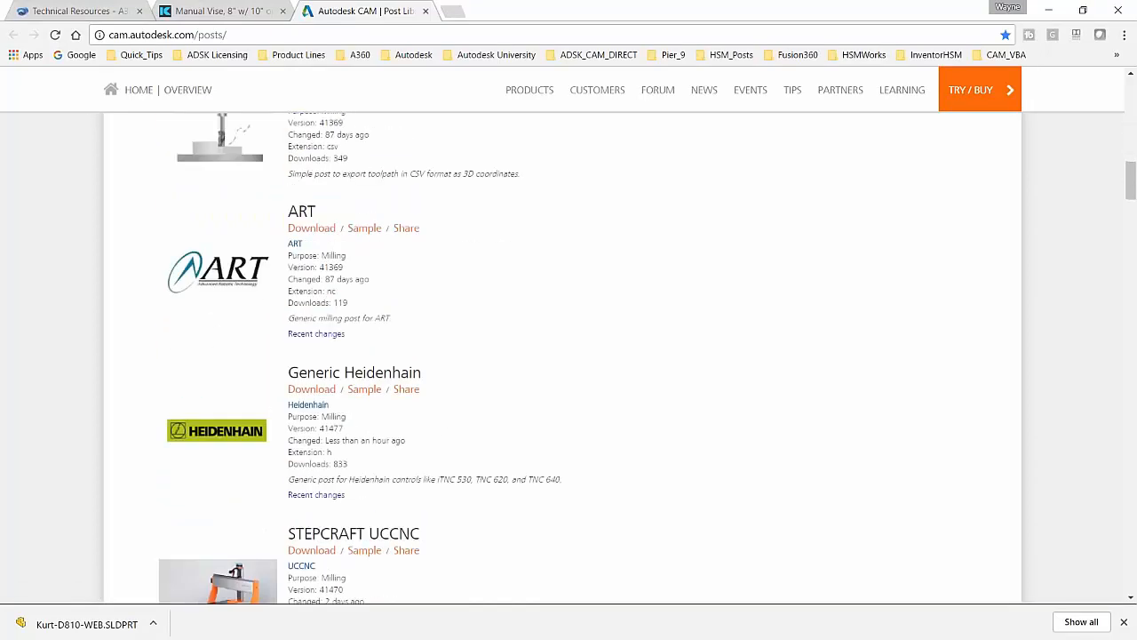
pyautogui.scroll(-3, 397, 476)
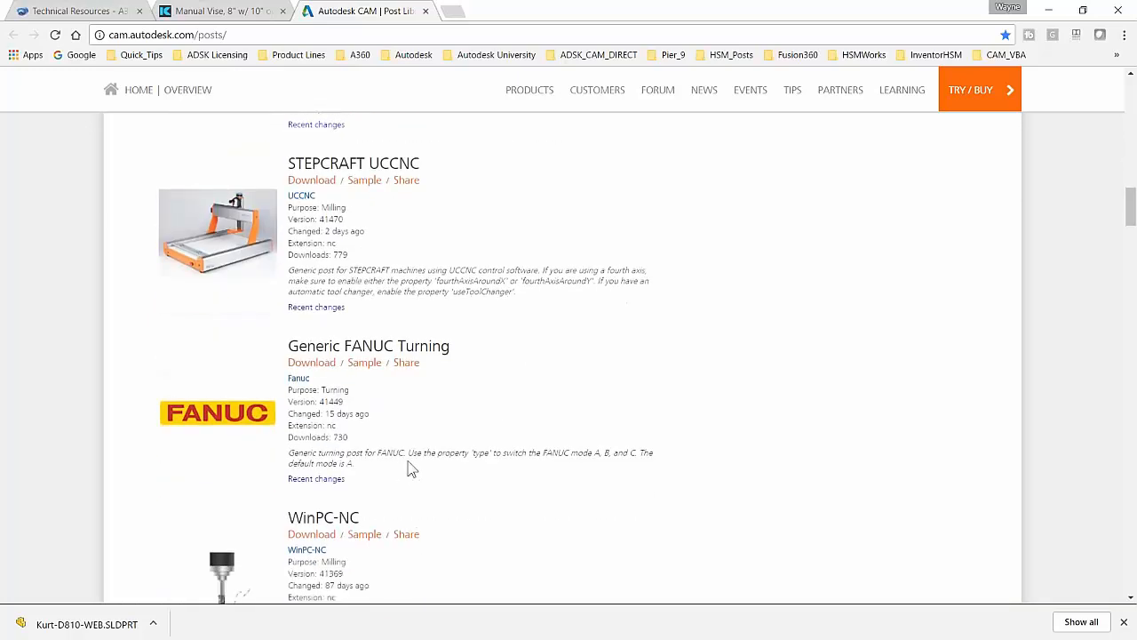
pyautogui.scroll(-1, 416, 492)
pyautogui.scroll(-6, 417, 491)
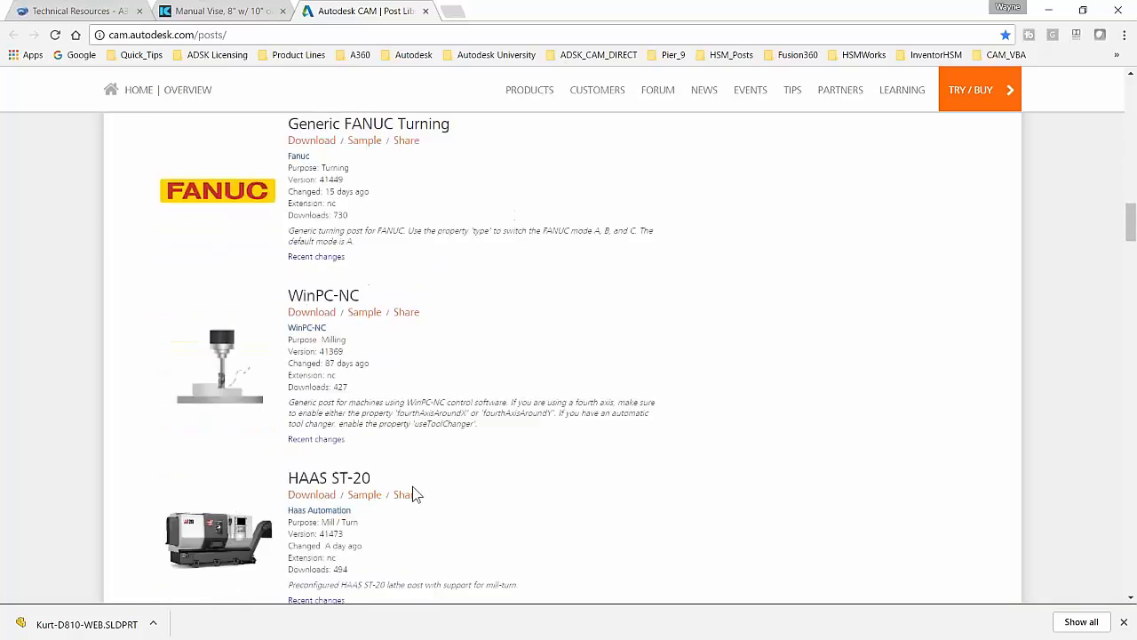
pyautogui.scroll(10, 417, 493)
pyautogui.scroll(10, 416, 493)
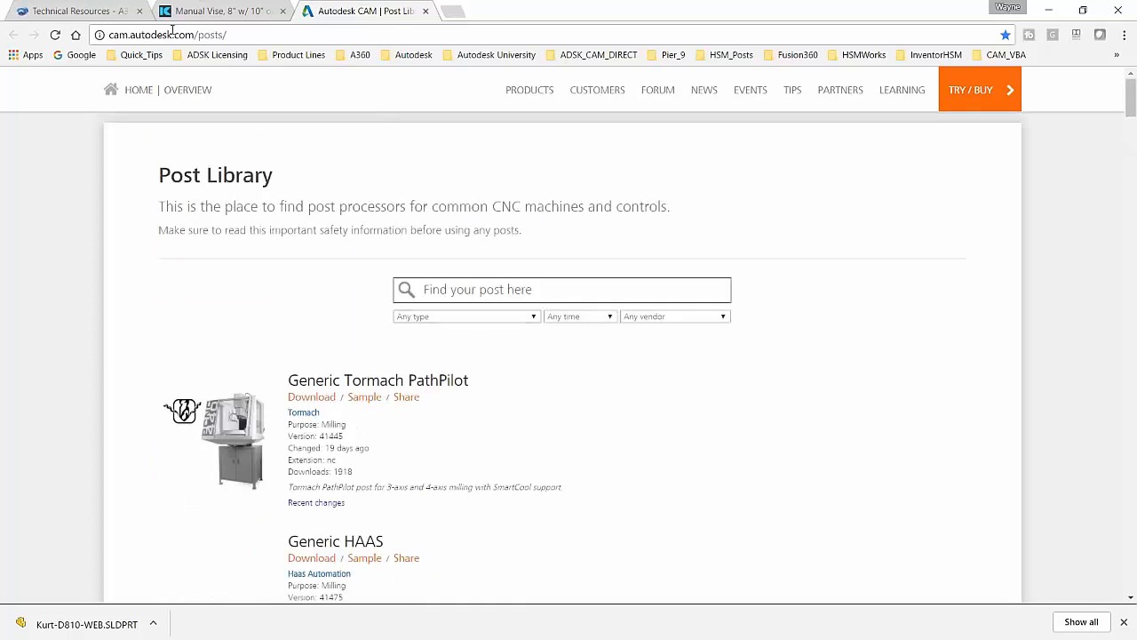
pyautogui.click(1049, 10)
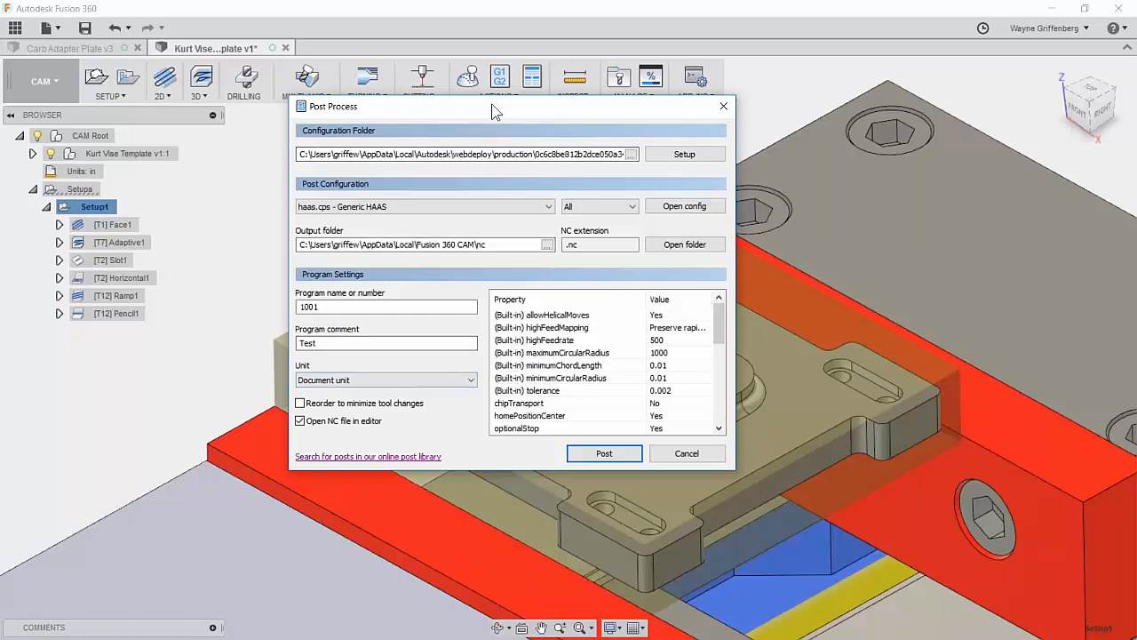
# Step: Examine the Generic HAAS post's properties, from the optional stop and sequence number options to the G28 and subroutine options
pyautogui.moveTo(495, 109); pyautogui.dragTo(493, 134)
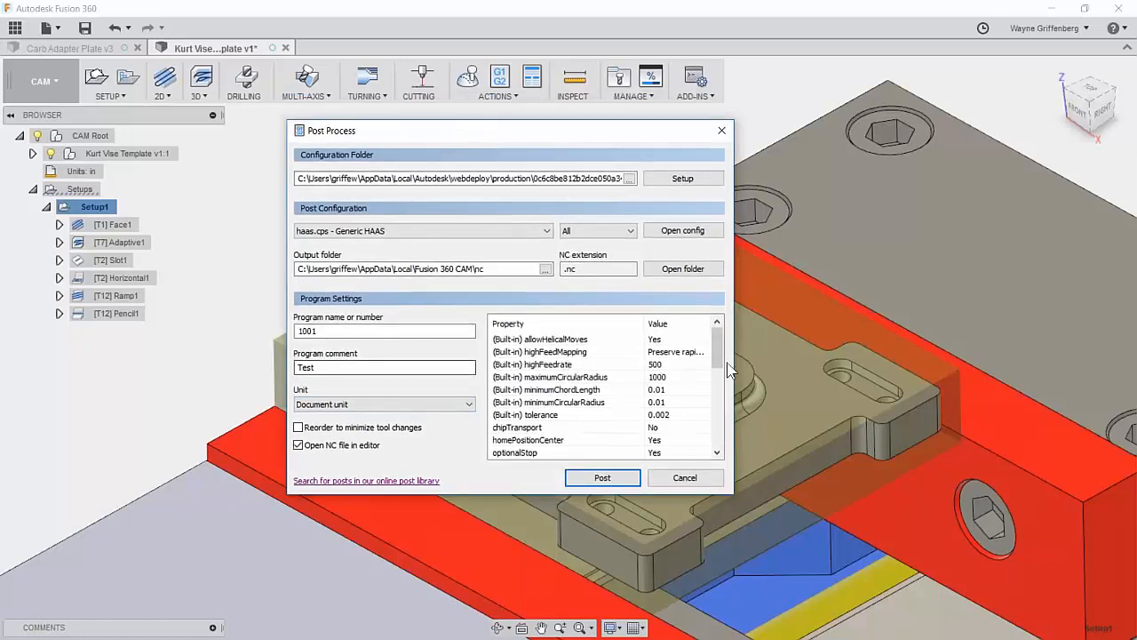
pyautogui.moveTo(720, 347); pyautogui.dragTo(726, 373)
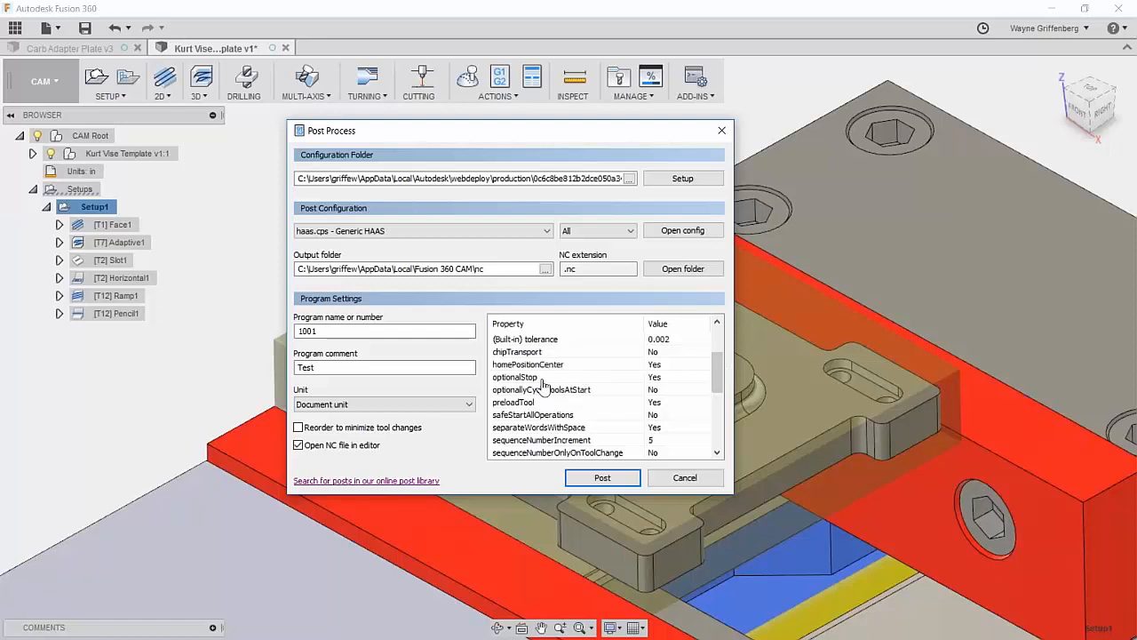
pyautogui.moveTo(716, 380); pyautogui.dragTo(717, 388)
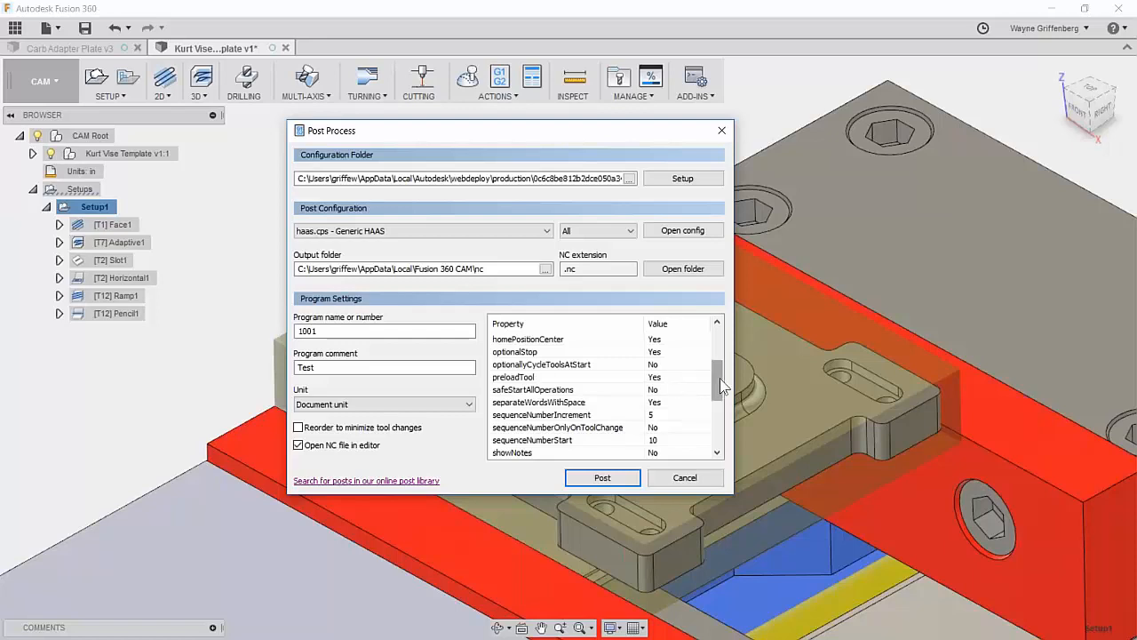
pyautogui.moveTo(722, 384); pyautogui.dragTo(722, 424)
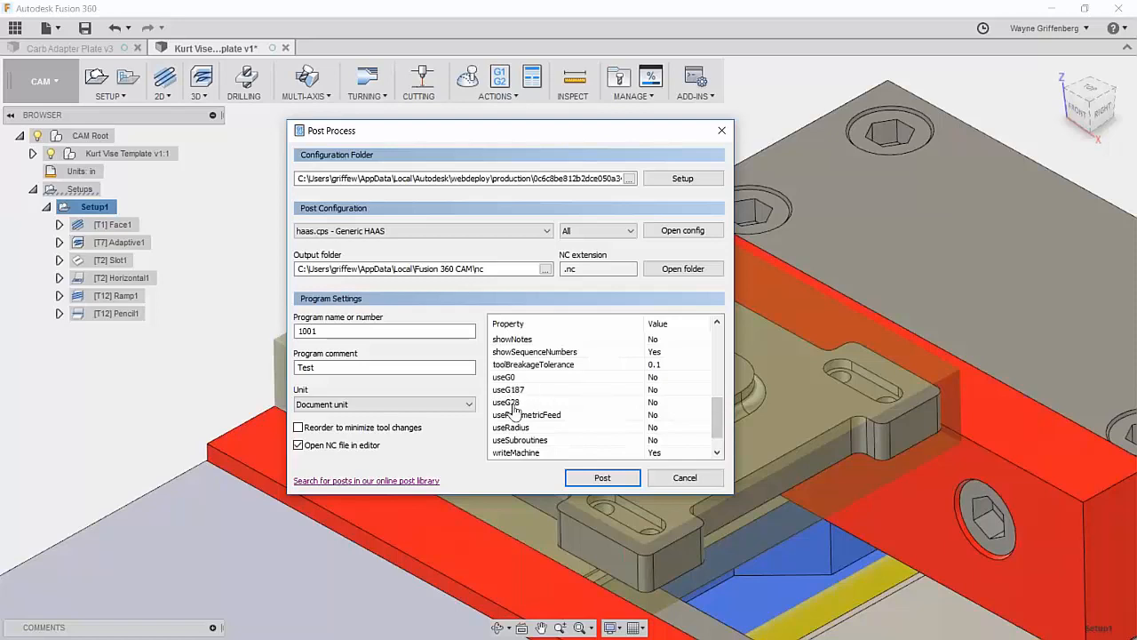
# Step: Check the useRadius option of the Generic HAAS post, leave it at No, and post Setup1 to the file 1001.nc
pyautogui.moveTo(721, 416); pyautogui.dragTo(720, 430)
pyautogui.click(658, 403)
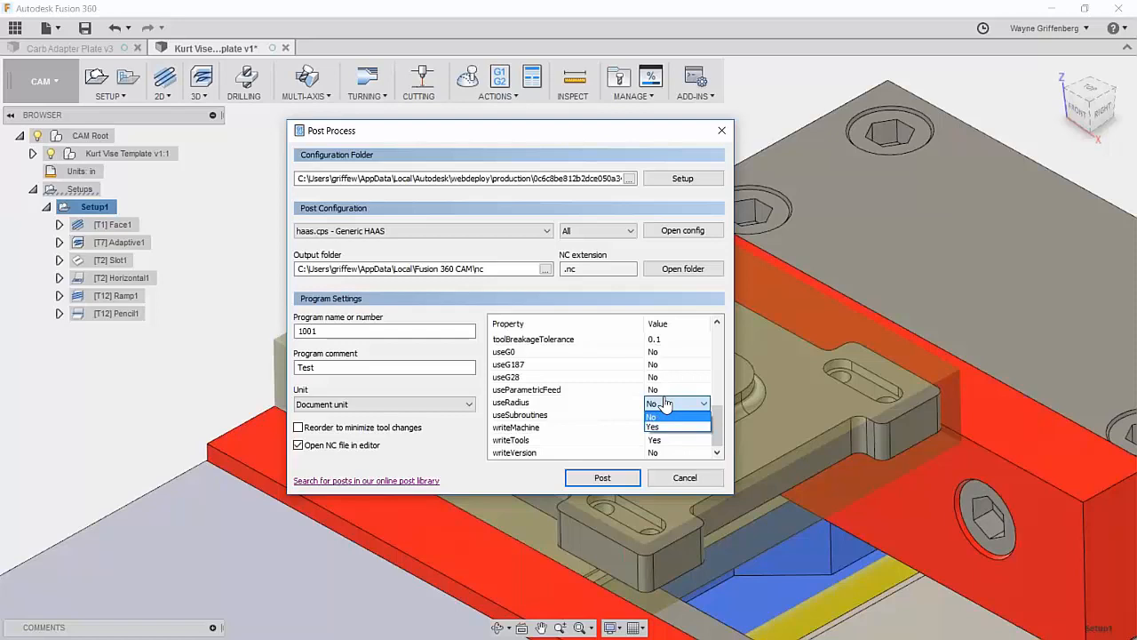
pyautogui.click(624, 403)
pyautogui.click(601, 480)
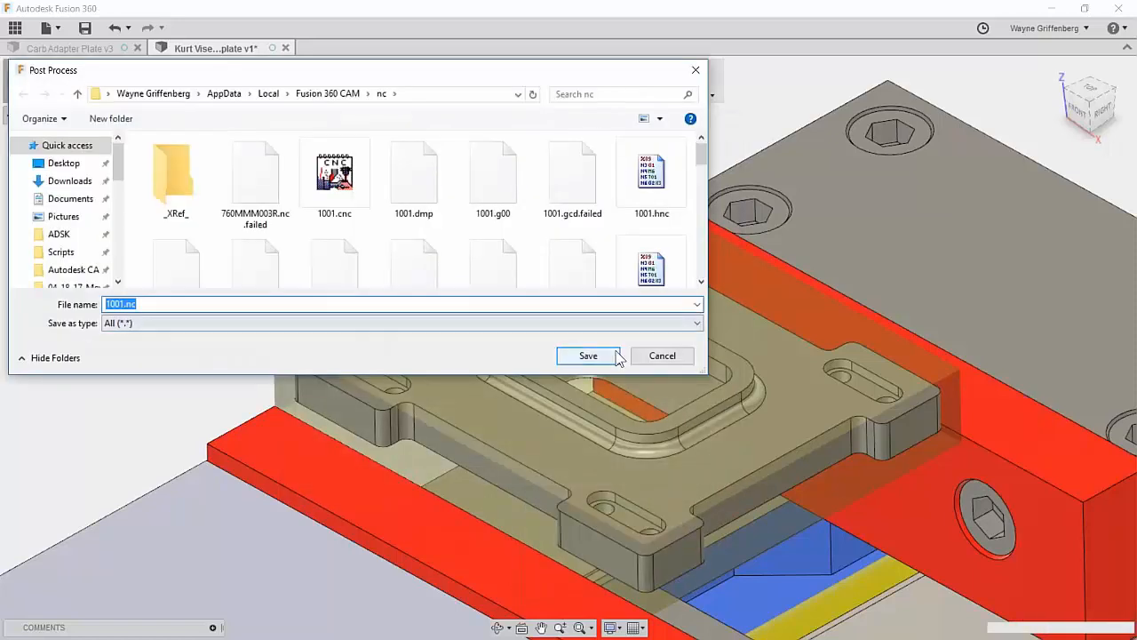
pyautogui.click(581, 354)
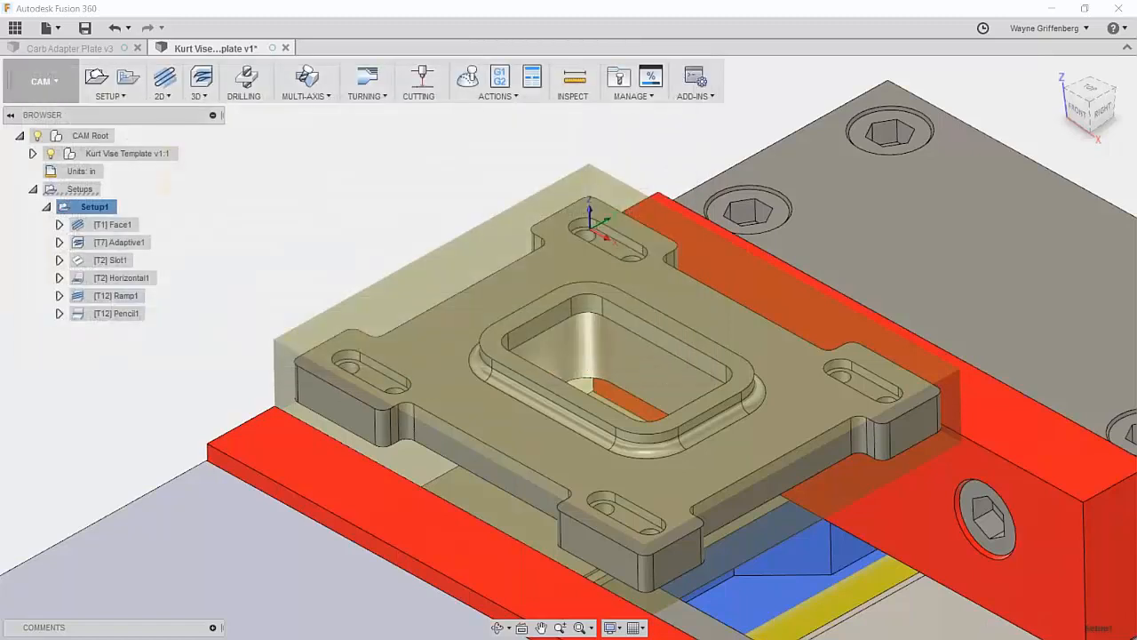
# Step: Examine the posted 1001.nc code in Brackets, from the header and tool list to the Face1 moves, and put the editor away
pyautogui.moveTo(645, 14); pyautogui.dragTo(725, 60)
pyautogui.scroll(-3, 541, 464)
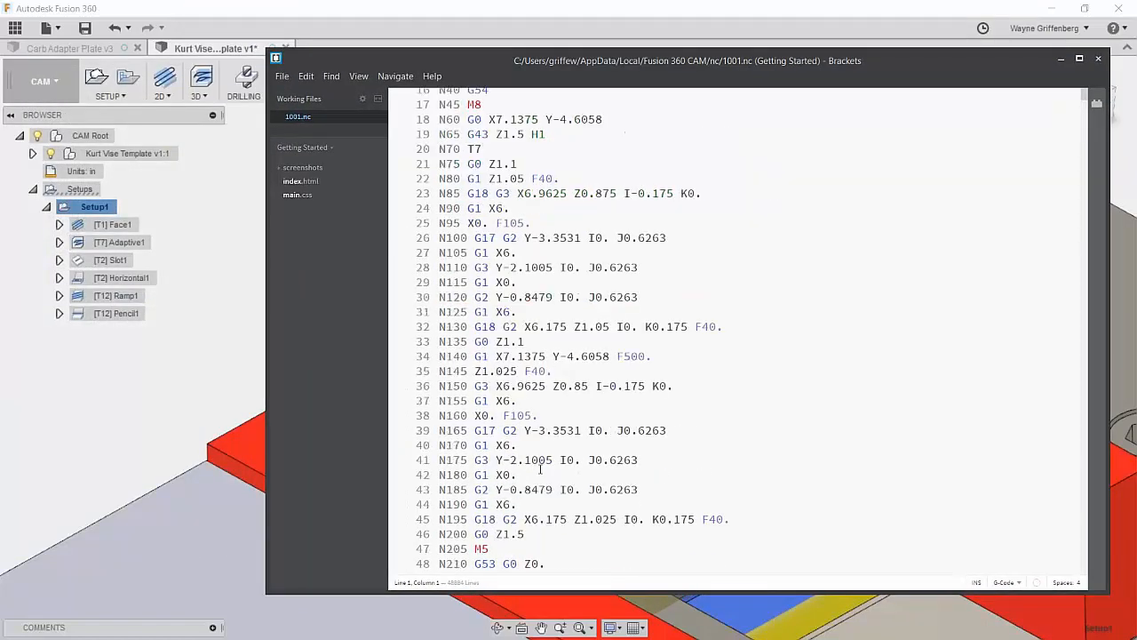
pyautogui.scroll(-10, 540, 469)
pyautogui.scroll(12, 541, 471)
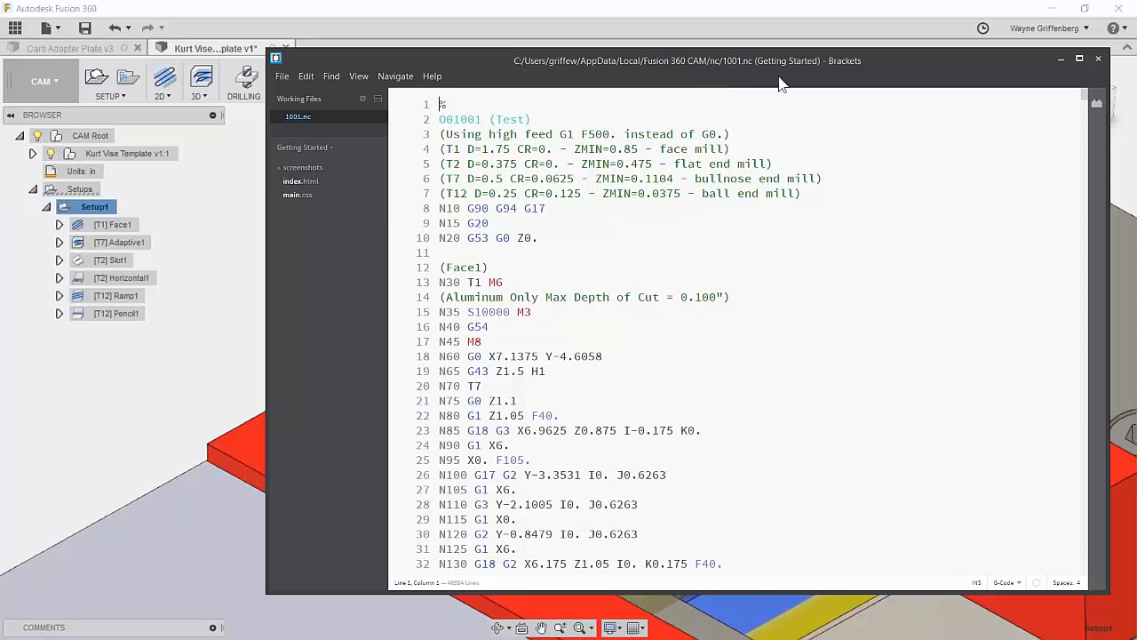
pyautogui.click(1061, 59)
# Step: Switch to the Carb Adapter Plate design, make Sketch2 visible and open it for editing
pyautogui.keyDown('shift'); pyautogui.moveTo(620, 349); pyautogui.dragTo(578, 310, button='middle'); pyautogui.keyUp('shift')
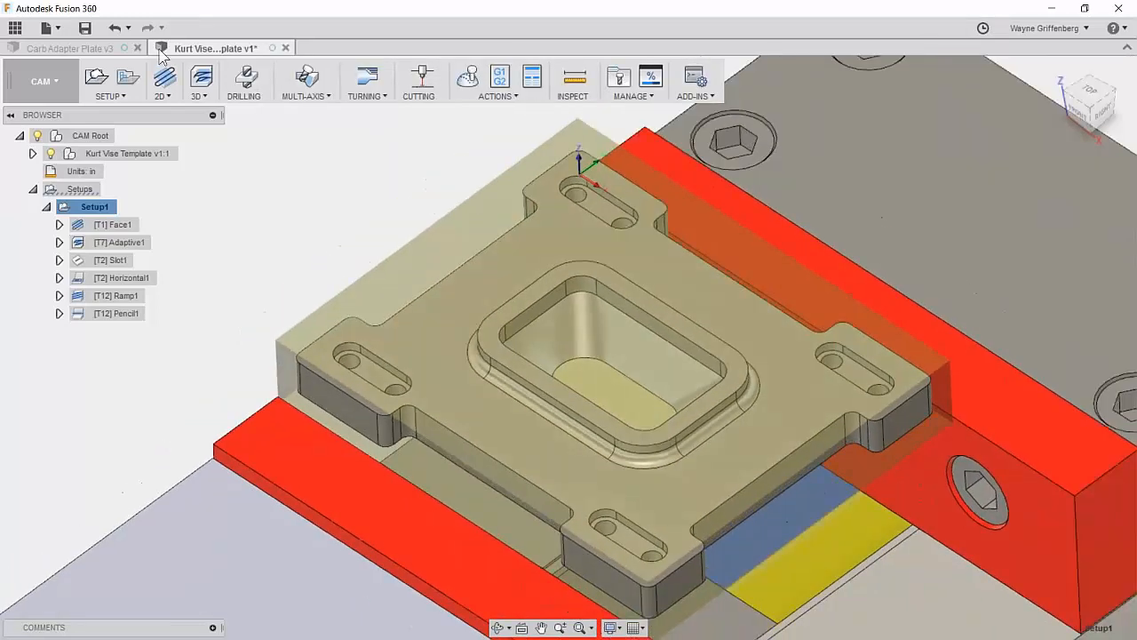
pyautogui.click(87, 49)
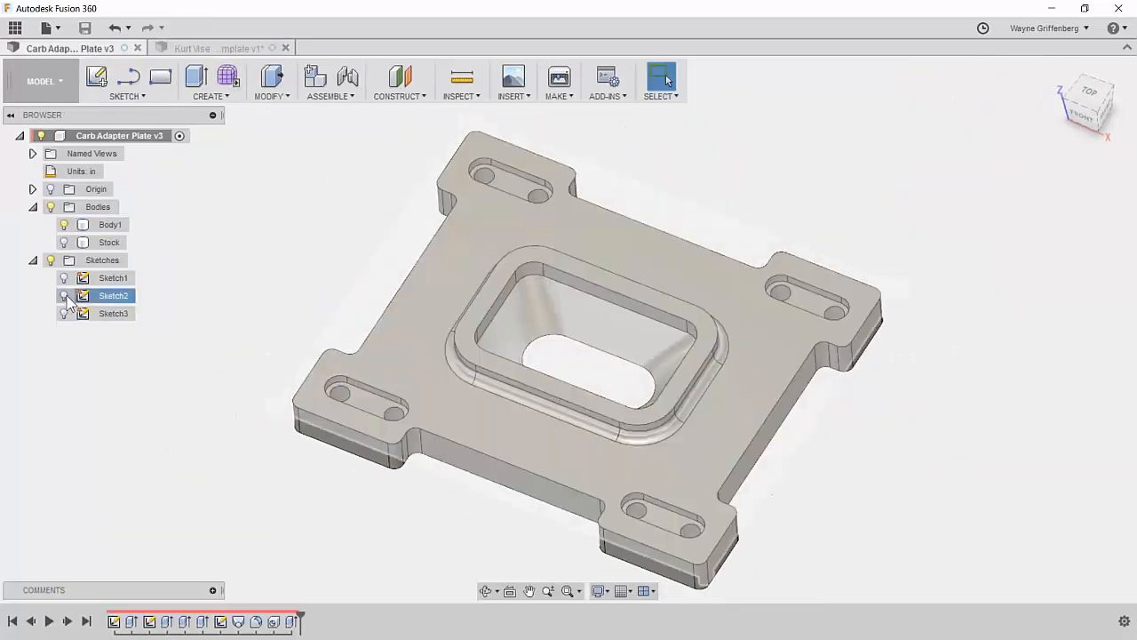
pyautogui.click(65, 296)
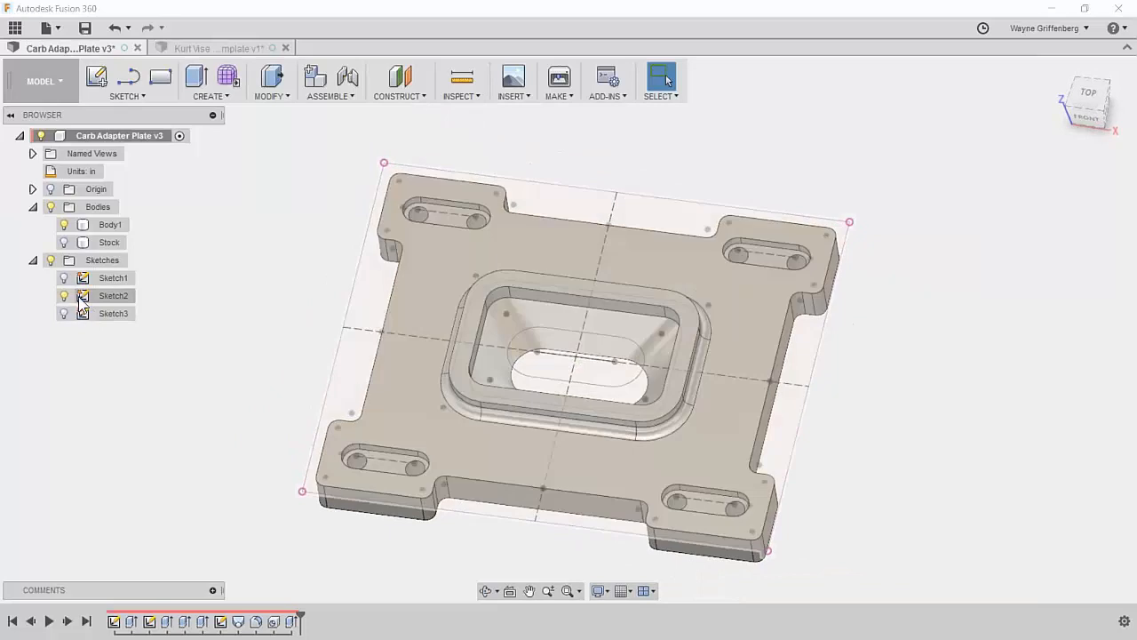
pyautogui.rightClick(80, 296)
pyautogui.click(117, 332)
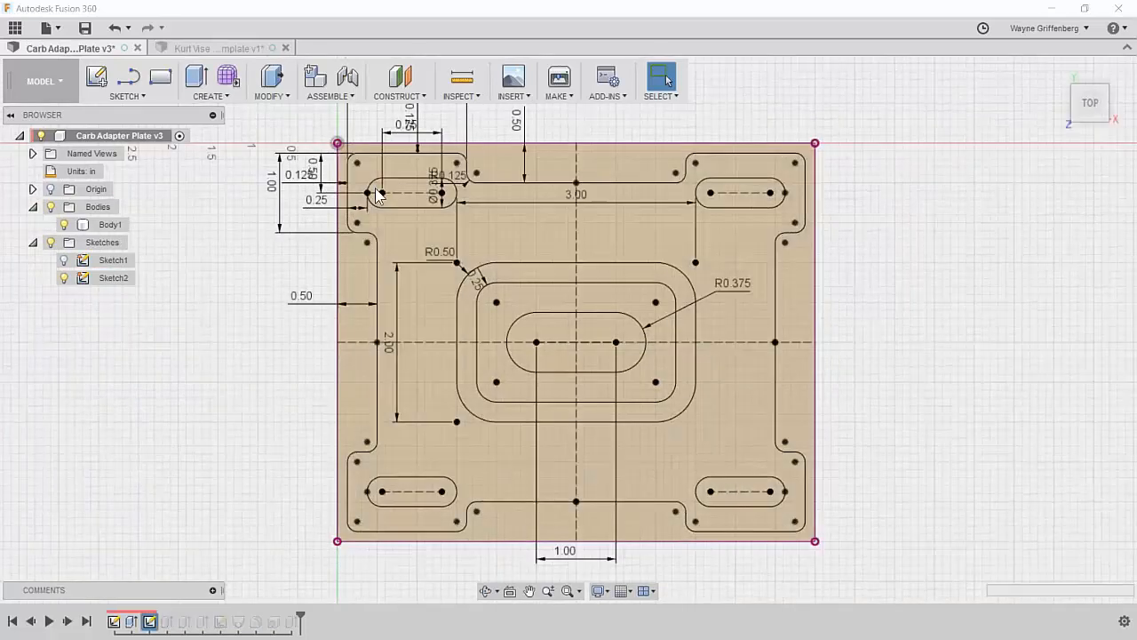
# Step: Set the centre-to-centre distance of the dimensioned corner slot to 0.5 in
pyautogui.scroll(3, 422, 138)
pyautogui.doubleClick(411, 163)
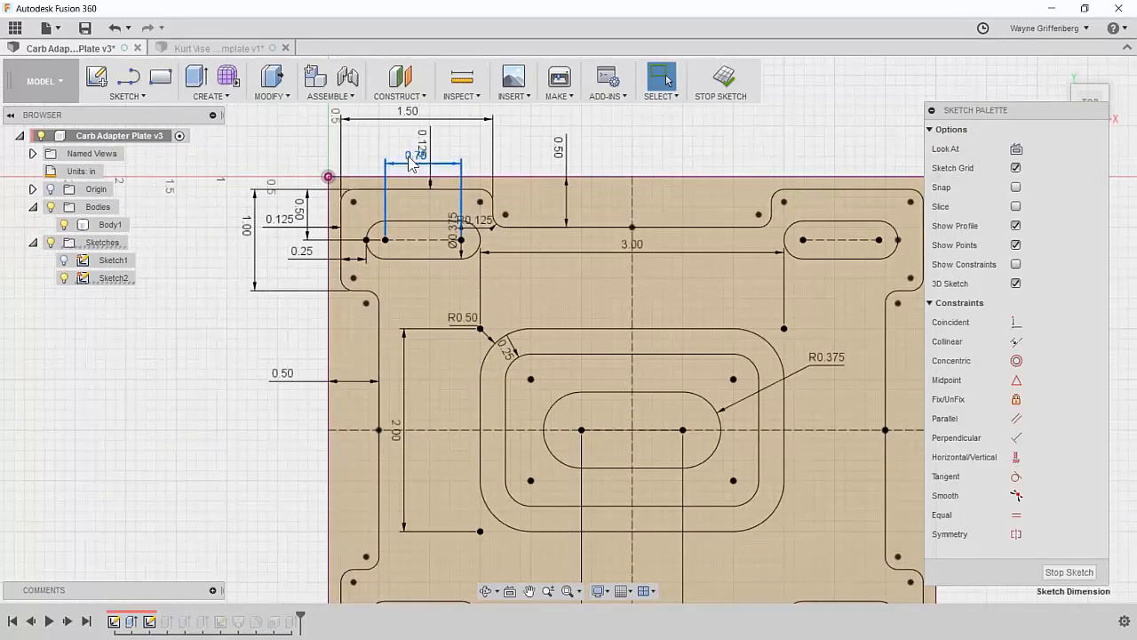
pyautogui.write('.5')
pyautogui.press('Return')
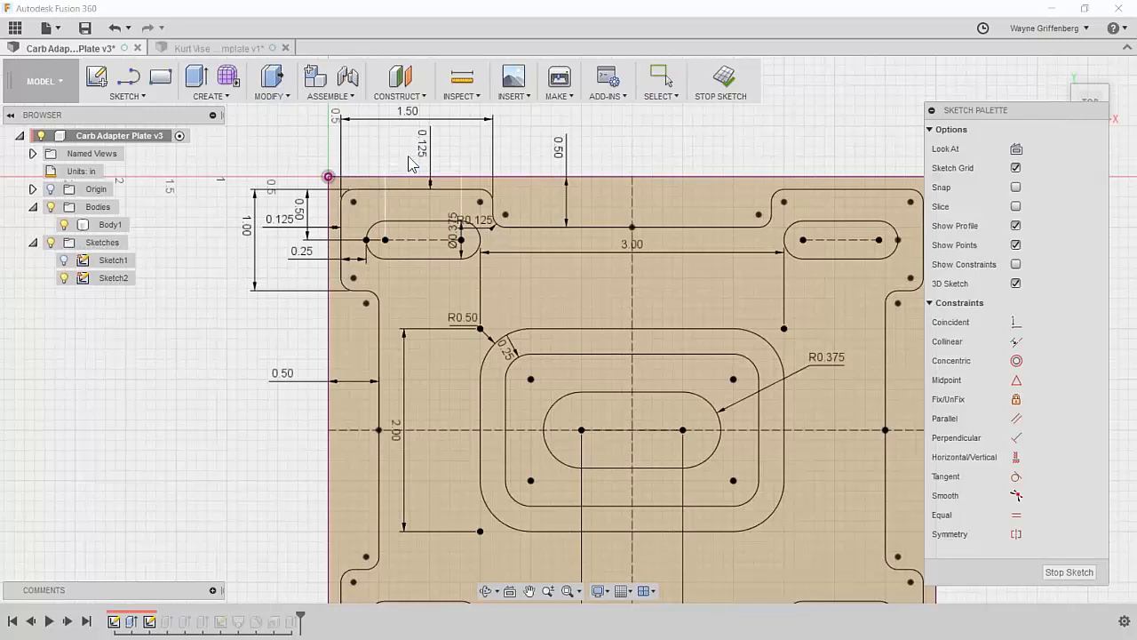
# Step: Try an end radius of 1 in for the central slot
pyautogui.scroll(-4, 534, 275)
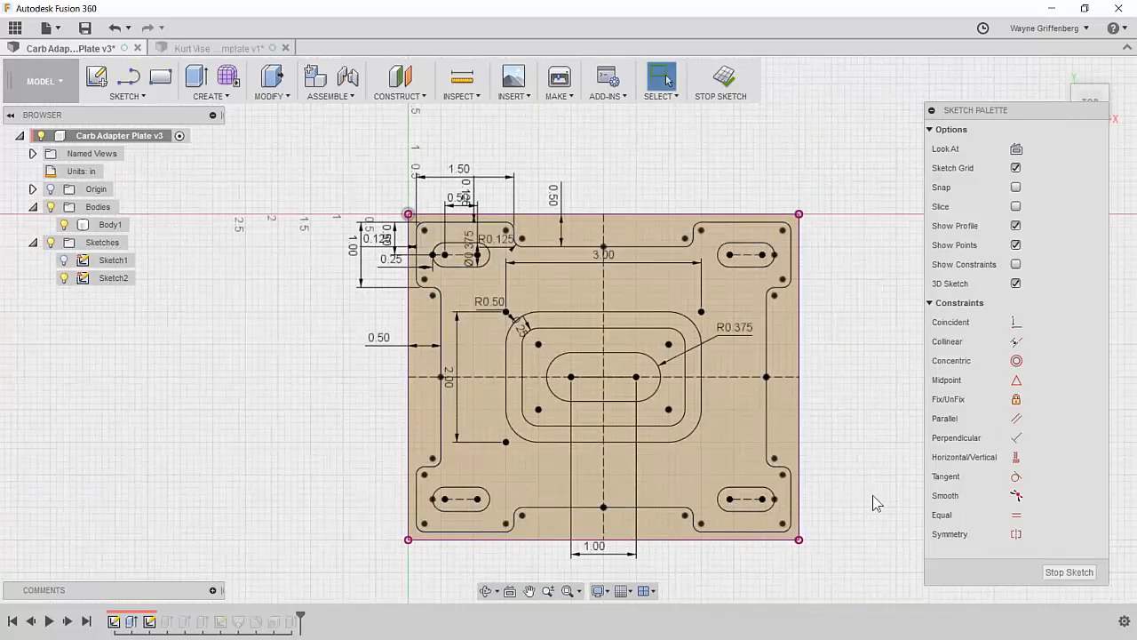
pyautogui.scroll(2, 867, 426)
pyautogui.scroll(-1, 515, 367)
pyautogui.scroll(3, 658, 253)
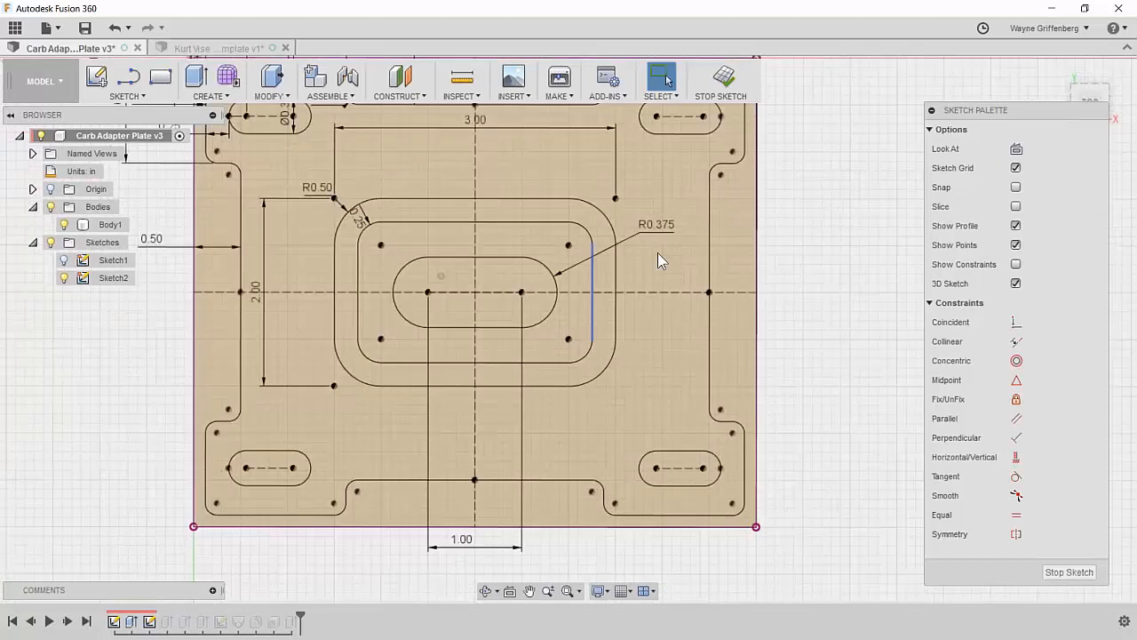
pyautogui.doubleClick(659, 227)
pyautogui.press('BackSpace')
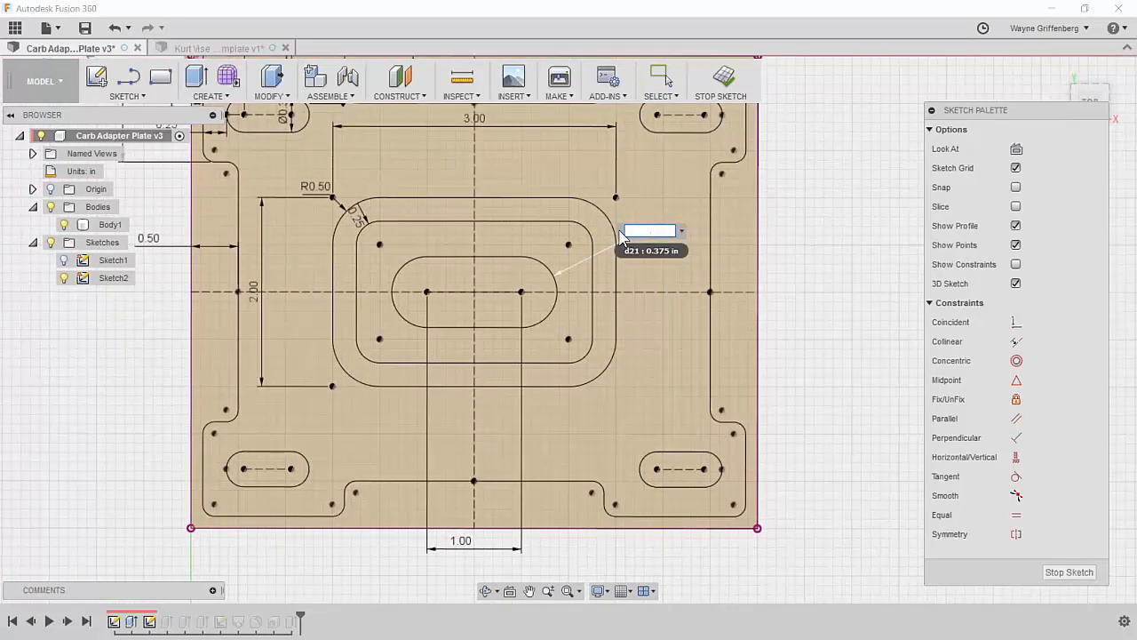
pyautogui.write('1')
pyautogui.press('Return')
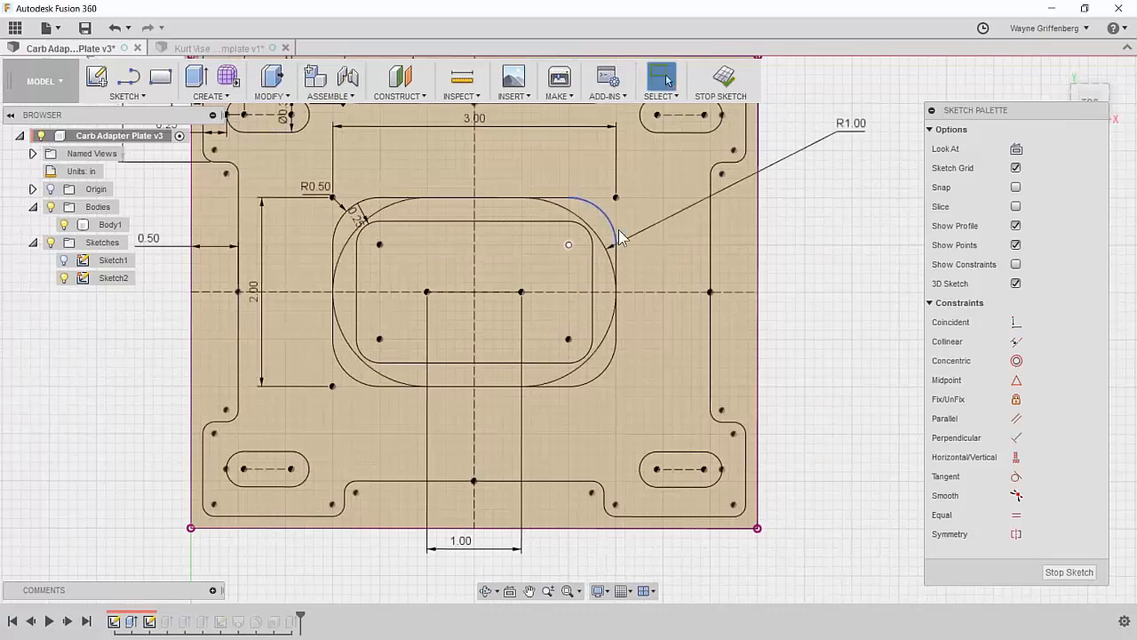
# Step: Set the central slot's end radius to 0.5 in and the surrounding rounded rectangle's height to 2.25 in
pyautogui.doubleClick(846, 133)
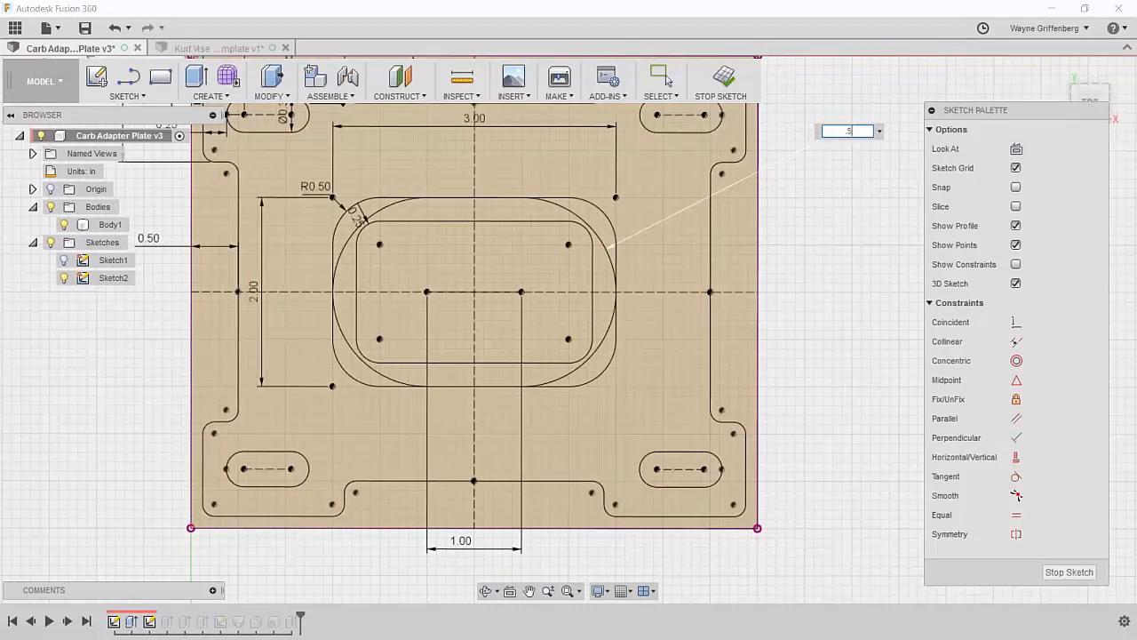
pyautogui.press('Return')
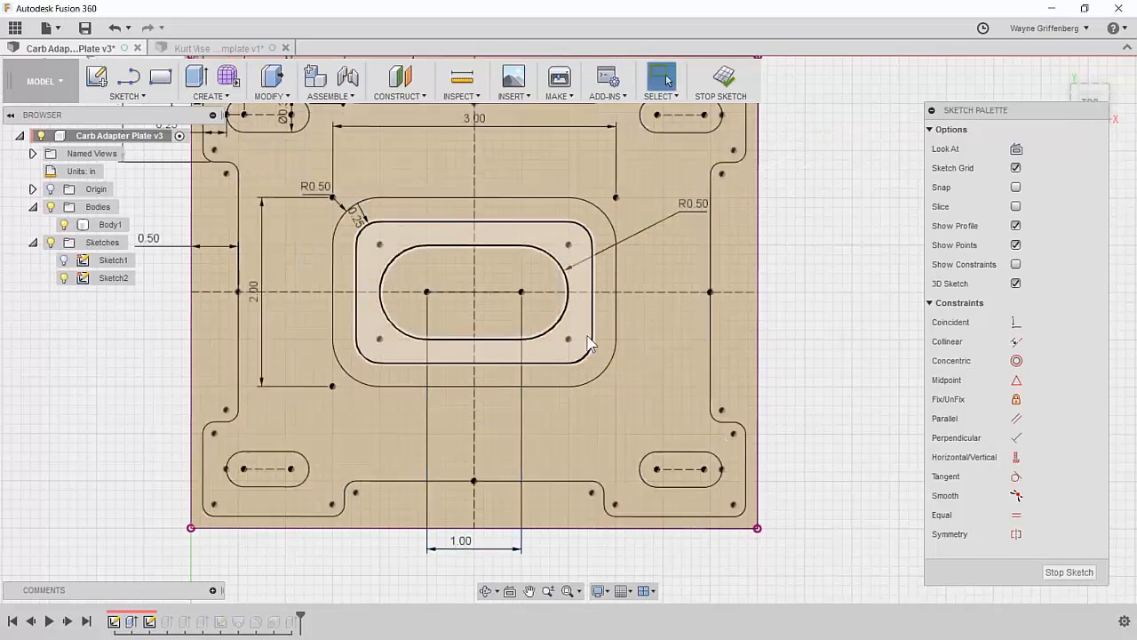
pyautogui.scroll(2, 565, 290)
pyautogui.scroll(-2, 455, 222)
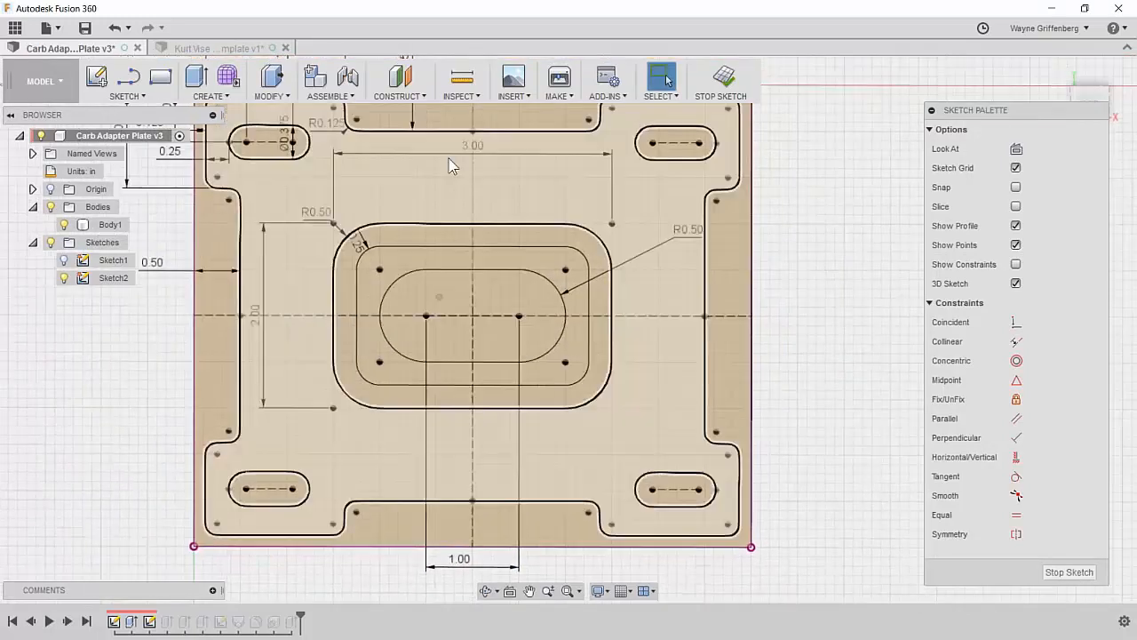
pyautogui.doubleClick(255, 316)
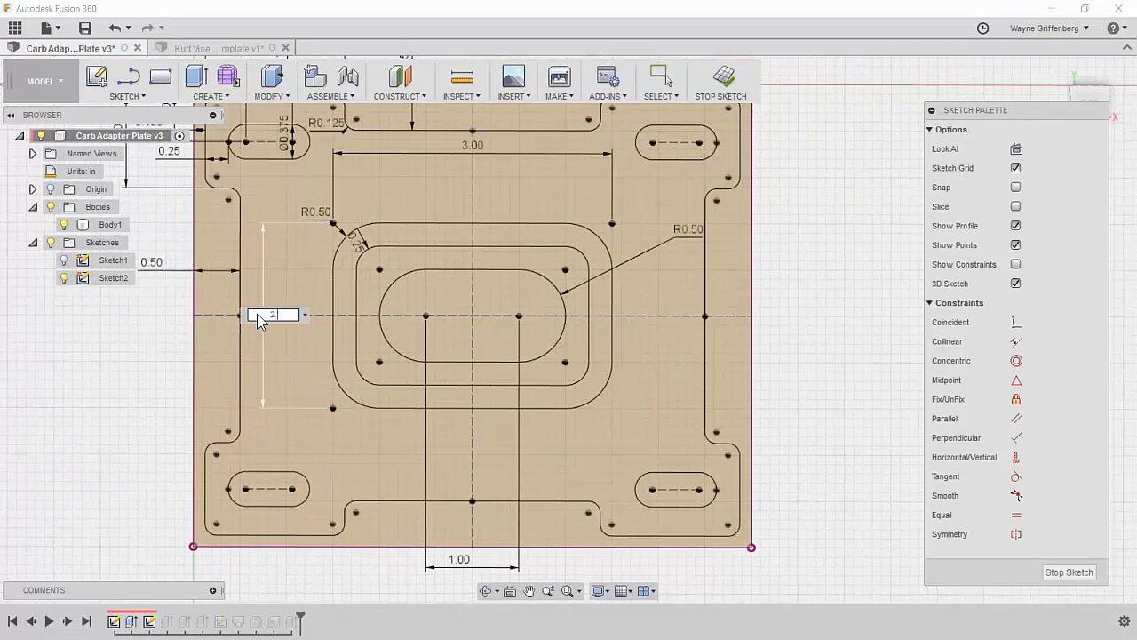
pyautogui.press('Return')
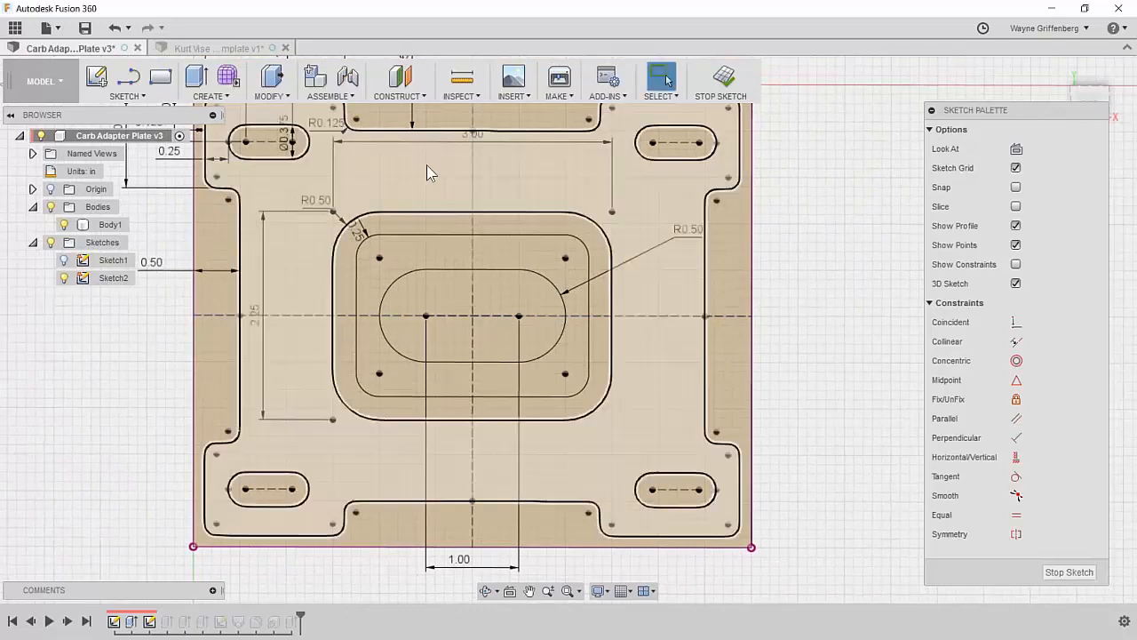
# Step: Set the outer rounded rectangle's width to 3.5 in and finish the sketch
pyautogui.click(471, 142)
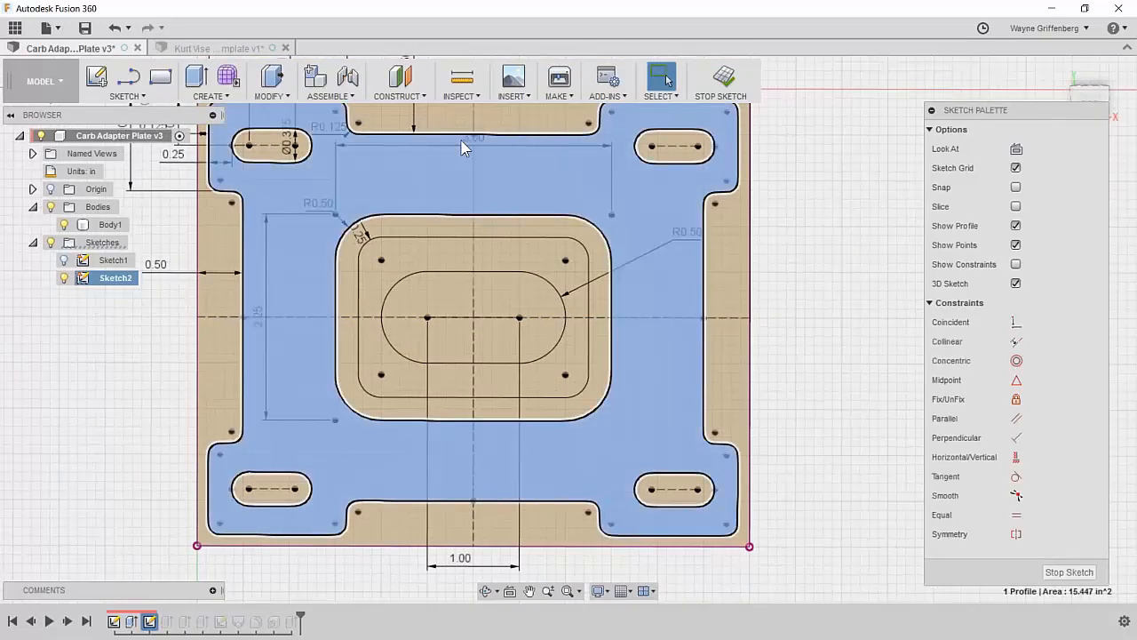
pyautogui.scroll(2, 452, 189)
pyautogui.click(459, 185)
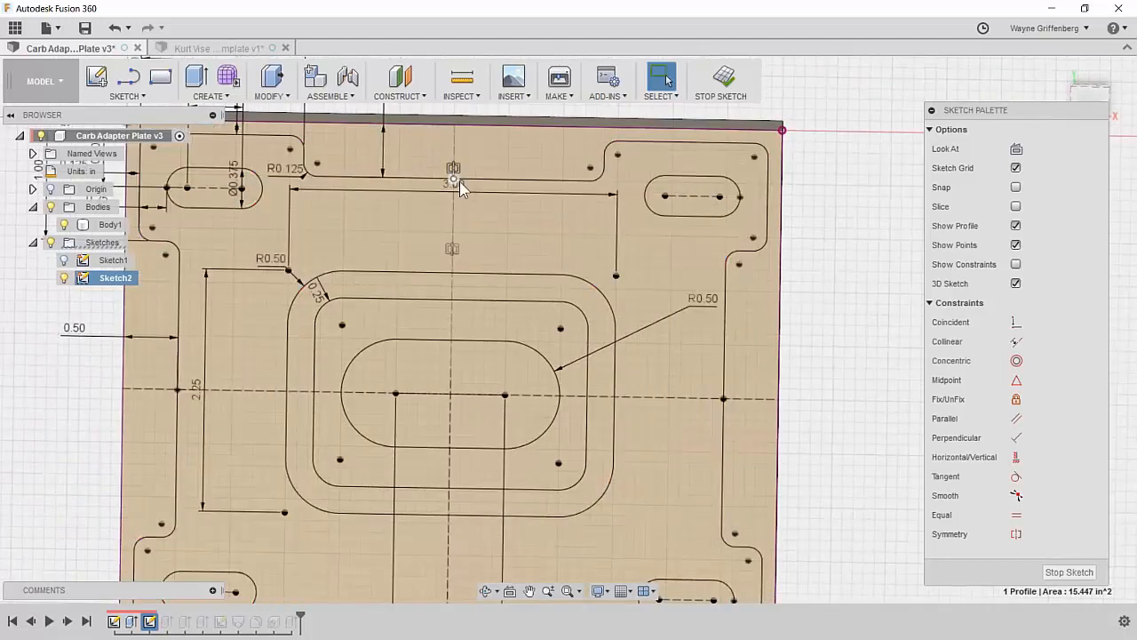
pyautogui.doubleClick(460, 192)
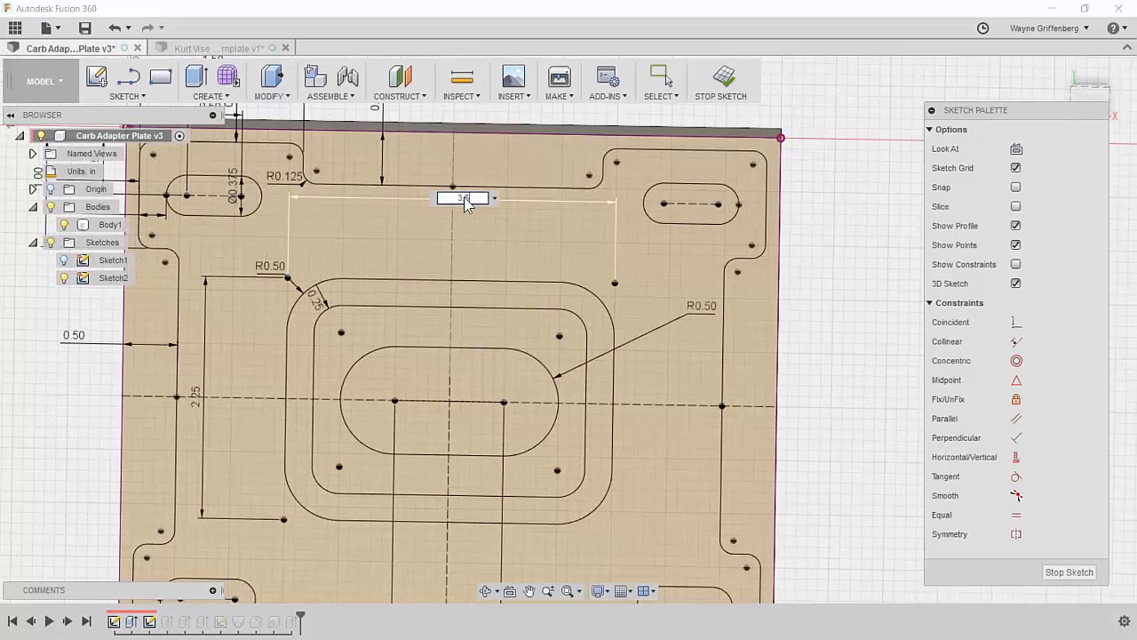
pyautogui.write('3.5')
pyautogui.press('Return')
pyautogui.scroll(-2, 479, 213)
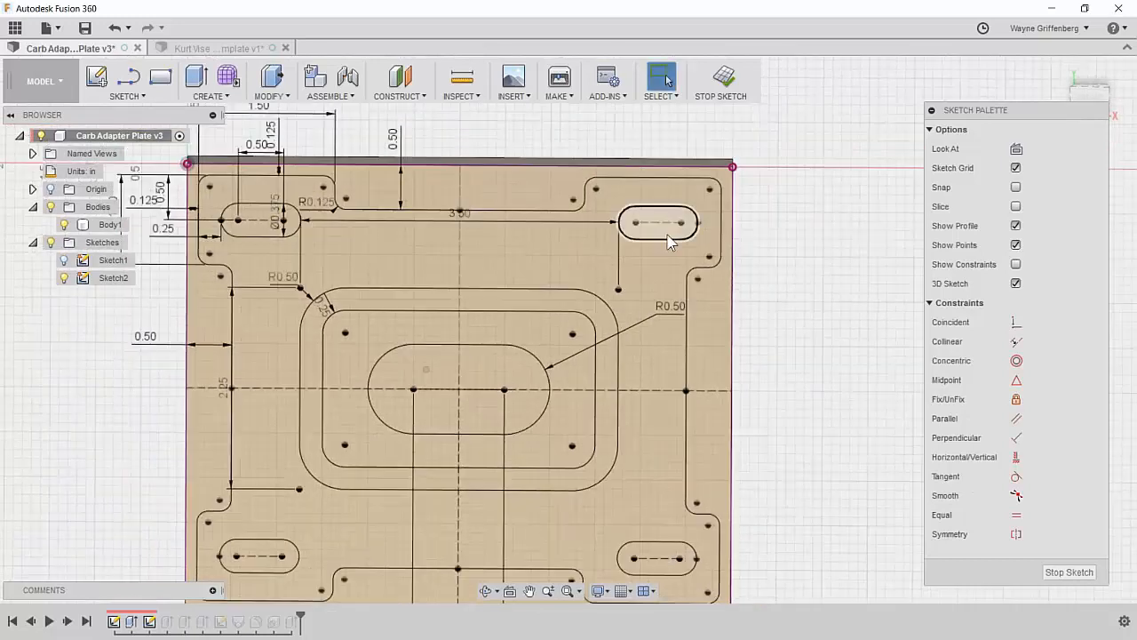
pyautogui.scroll(-2, 484, 414)
pyautogui.moveTo(480, 391)
pyautogui.keyDown('shift'); pyautogui.mouseDown(button='middle')
pyautogui.moveTo(537, 311)
pyautogui.moveTo(603, 117)
pyautogui.mouseUp(button='middle'); pyautogui.keyUp('shift')
pyautogui.click(725, 78)
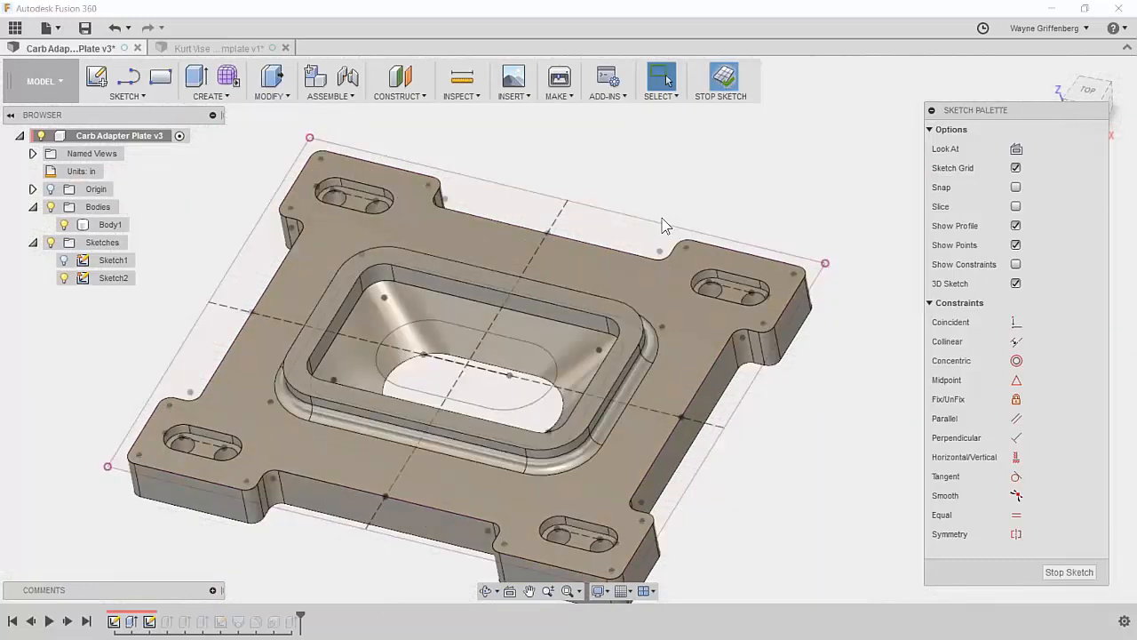
# Step: Save the plate with the version description "Changed Dims" and hide Sketch2
pyautogui.click(85, 28)
pyautogui.moveTo(574, 294); pyautogui.dragTo(456, 296)
pyautogui.write('Change')
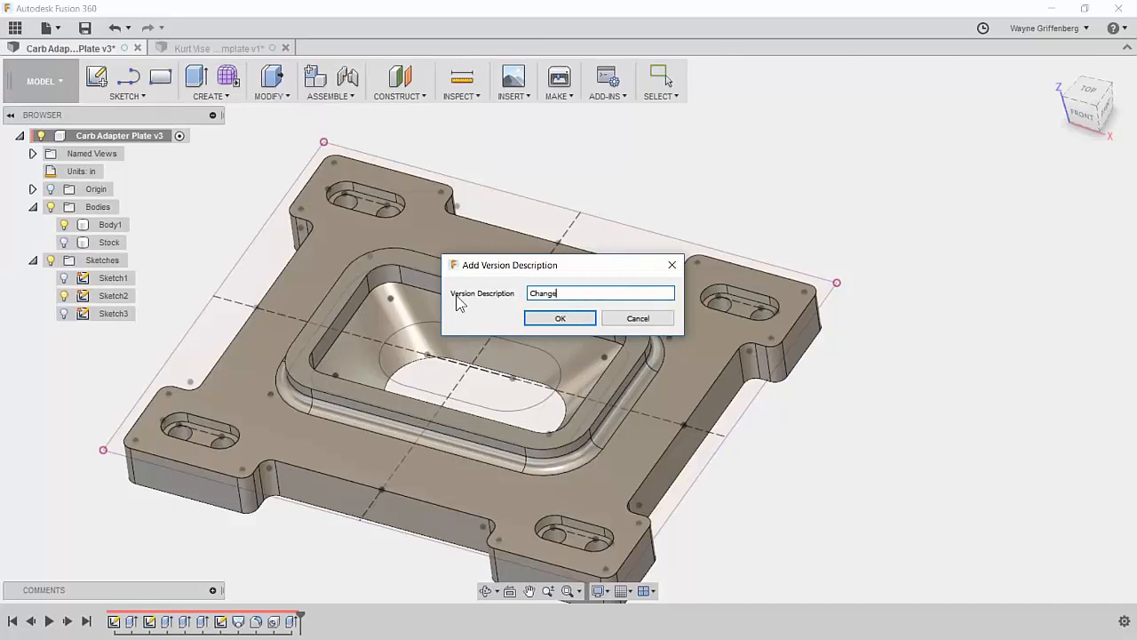
pyautogui.write('d Dims')
pyautogui.press('Return')
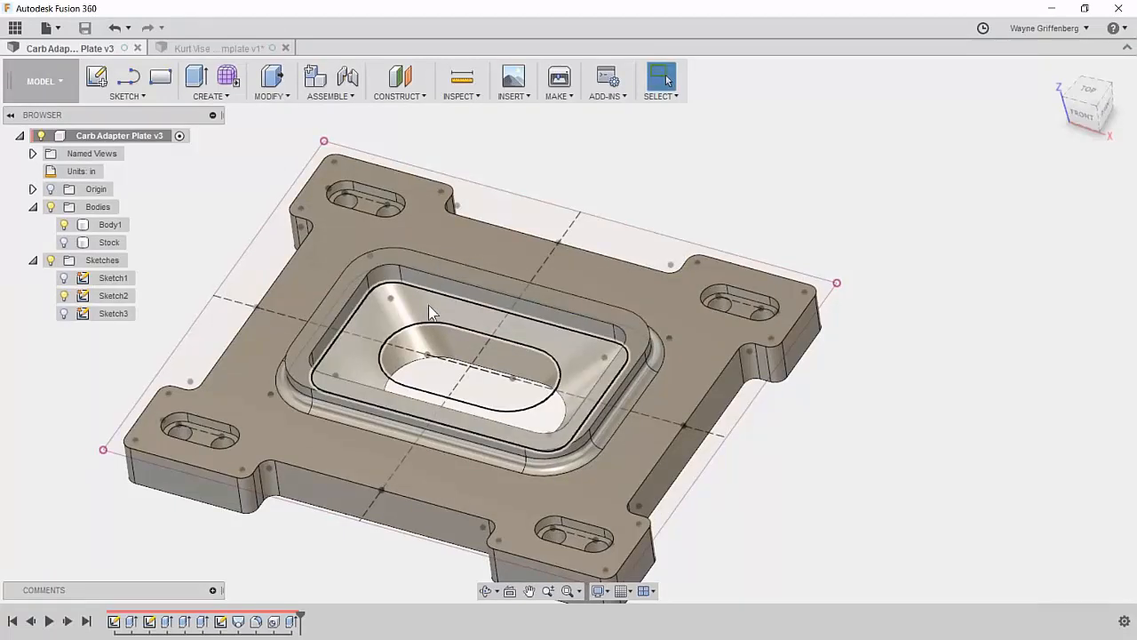
pyautogui.doubleClick(83, 297)
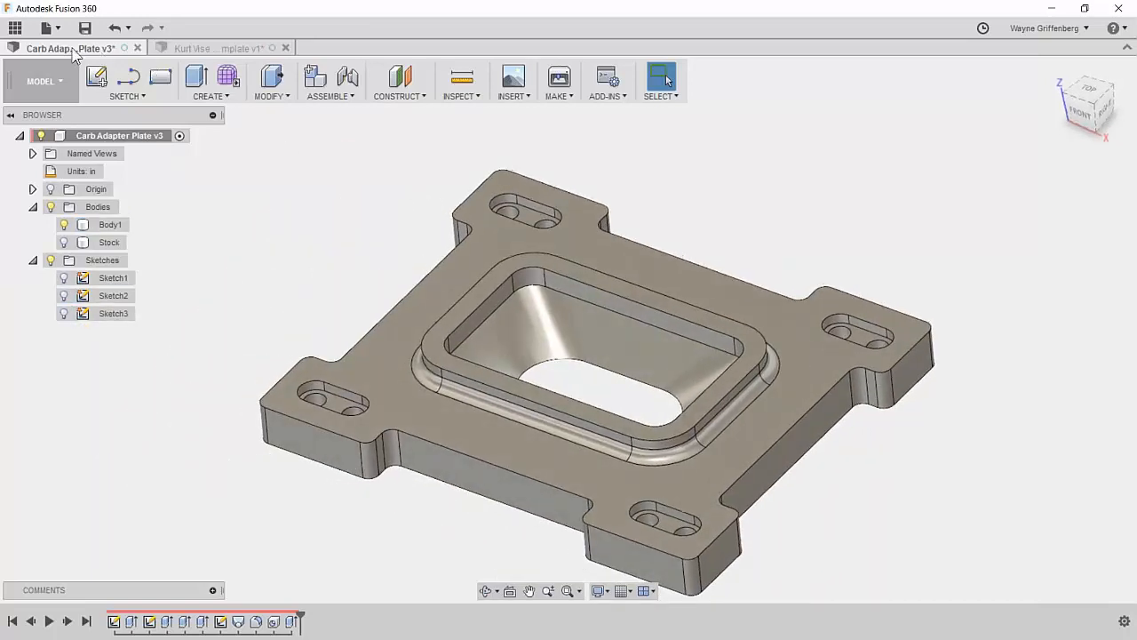
# Step: Switch to the Kurt Vise Template assembly and change from the CAM to the Model workspace to check the linked plate
pyautogui.click(237, 48)
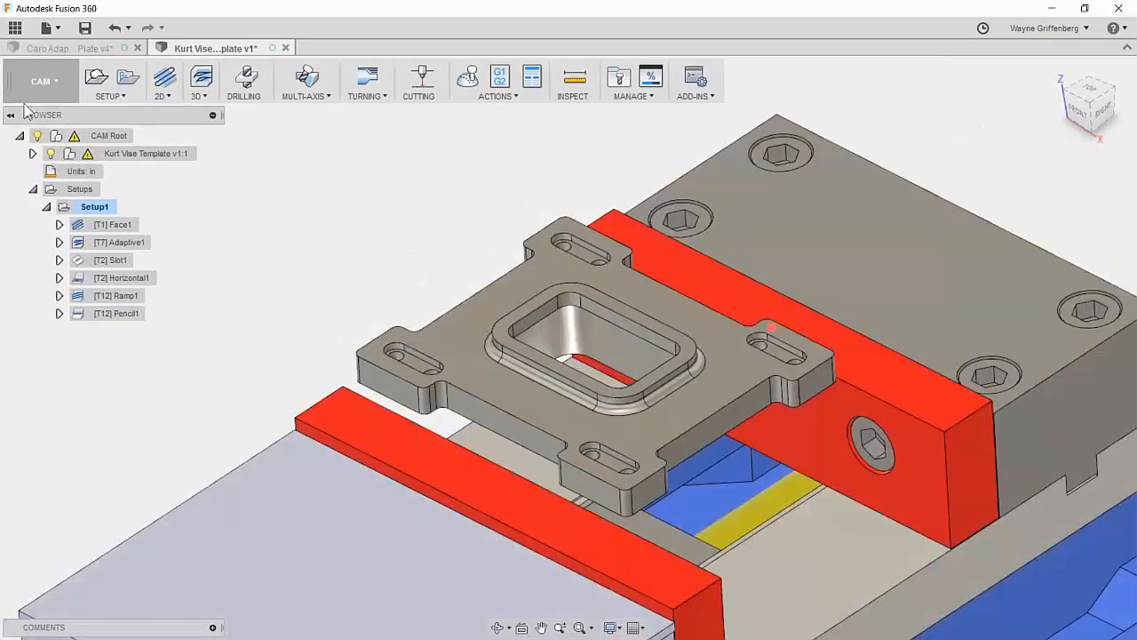
pyautogui.click(31, 84)
pyautogui.click(35, 141)
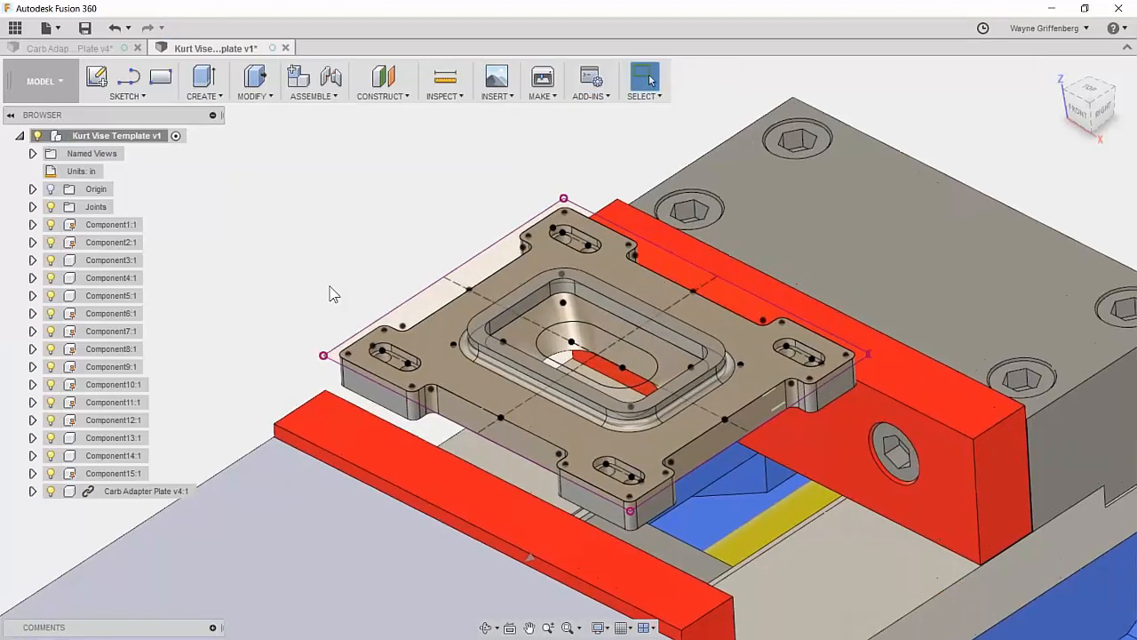
# Step: Return to the Carb Adapter Plate design and save another version with Sketch2 hidden
pyautogui.click(64, 47)
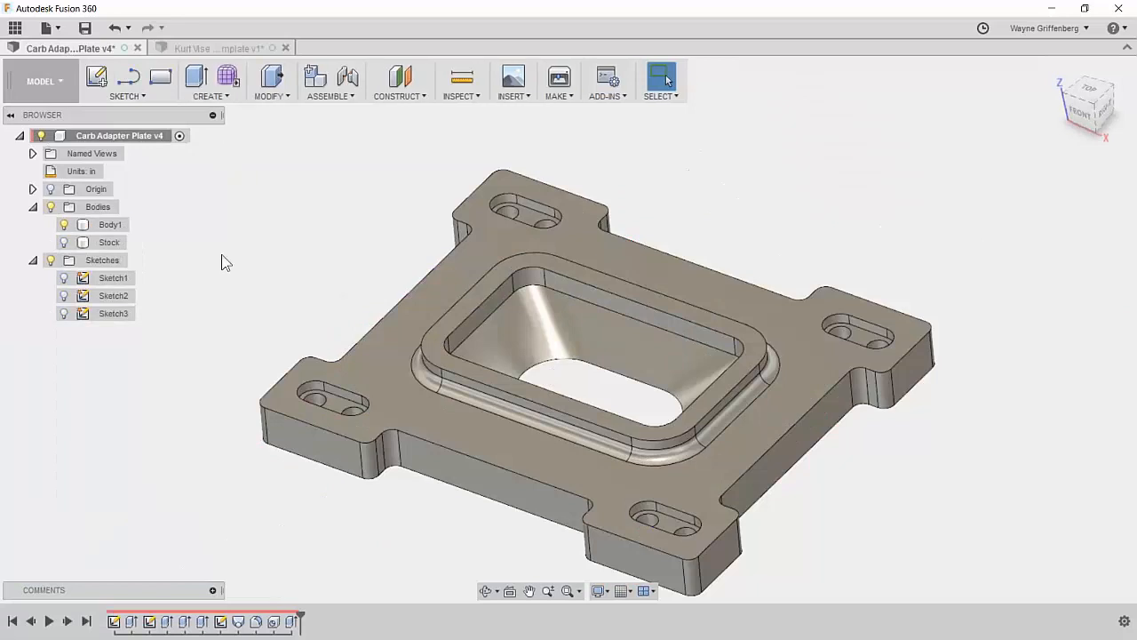
pyautogui.click(83, 31)
pyautogui.click(562, 320)
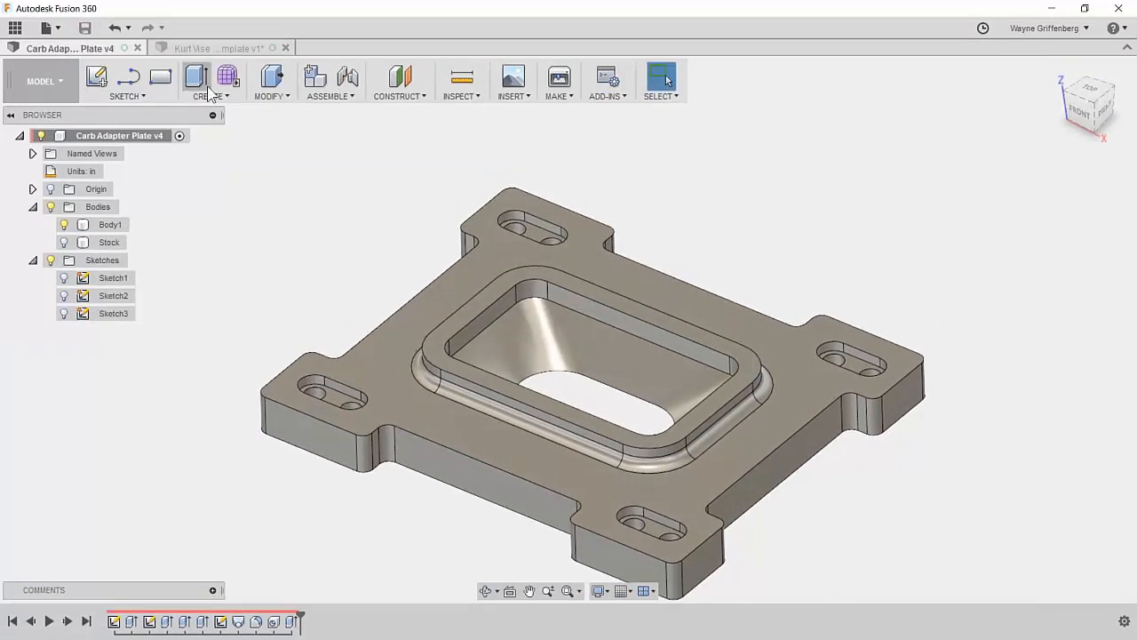
# Step: Go back to the Kurt Vise Template assembly with the latest plate version and switch to the CAM workspace
pyautogui.click(216, 49)
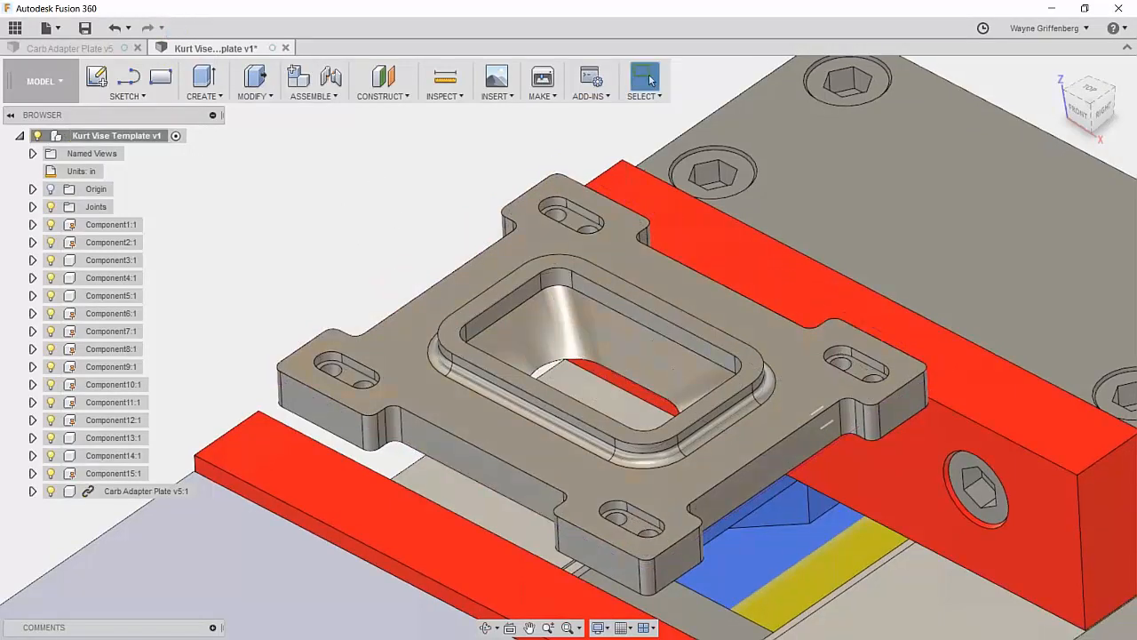
pyautogui.click(66, 89)
pyautogui.click(36, 295)
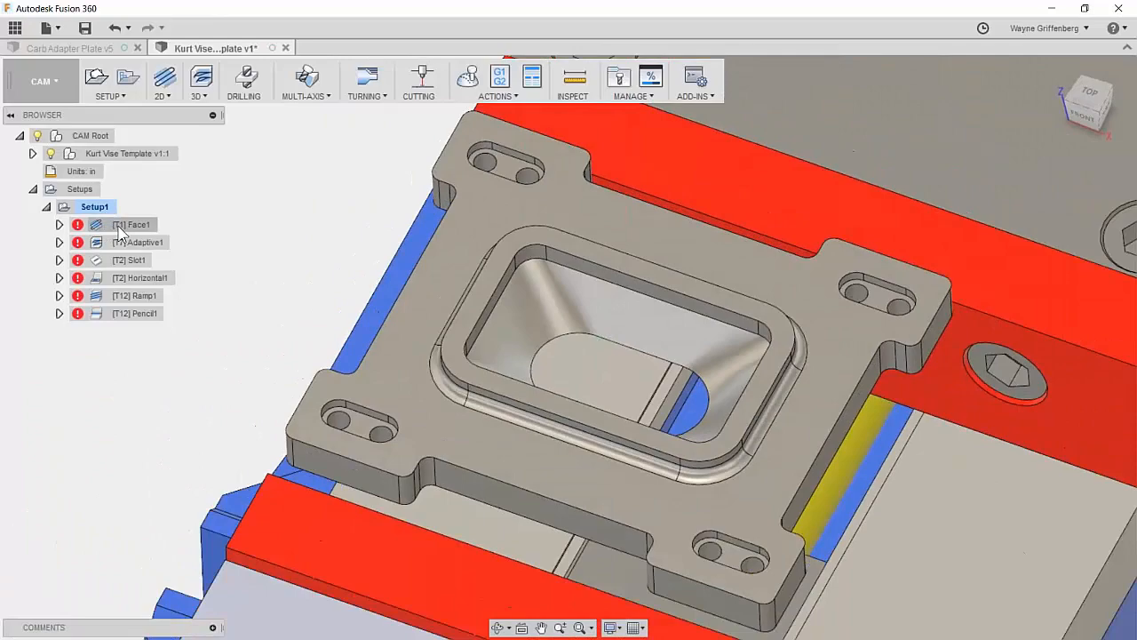
# Step: Check Setup1's outdated toolpaths against the changed plate and regenerate all of its operations
pyautogui.click(120, 224)
pyautogui.click(123, 243)
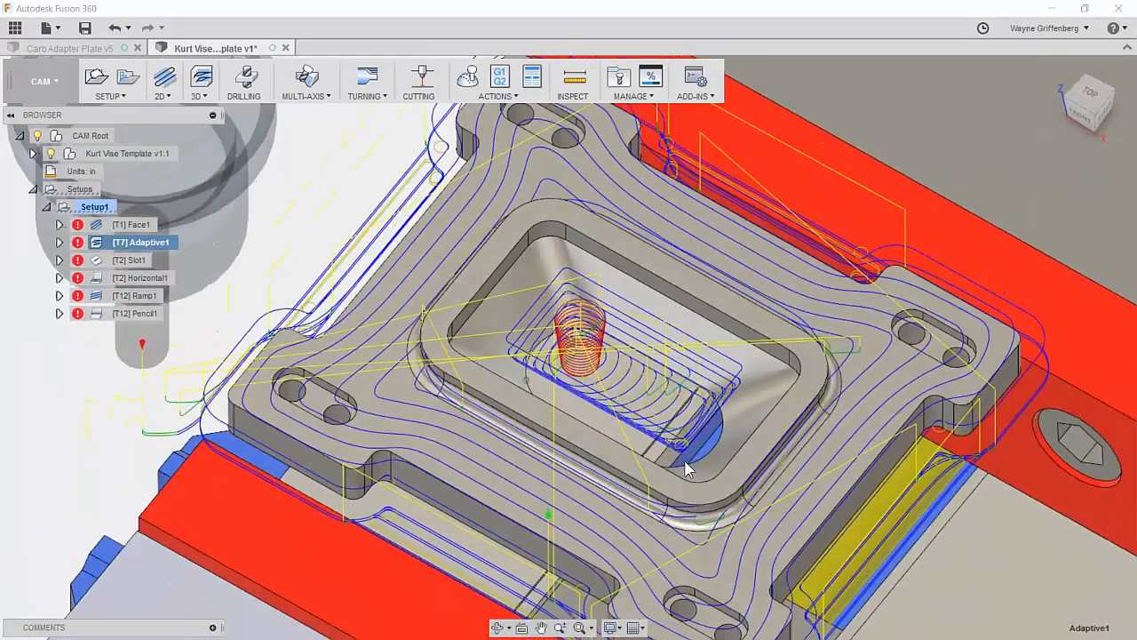
pyautogui.click(130, 259)
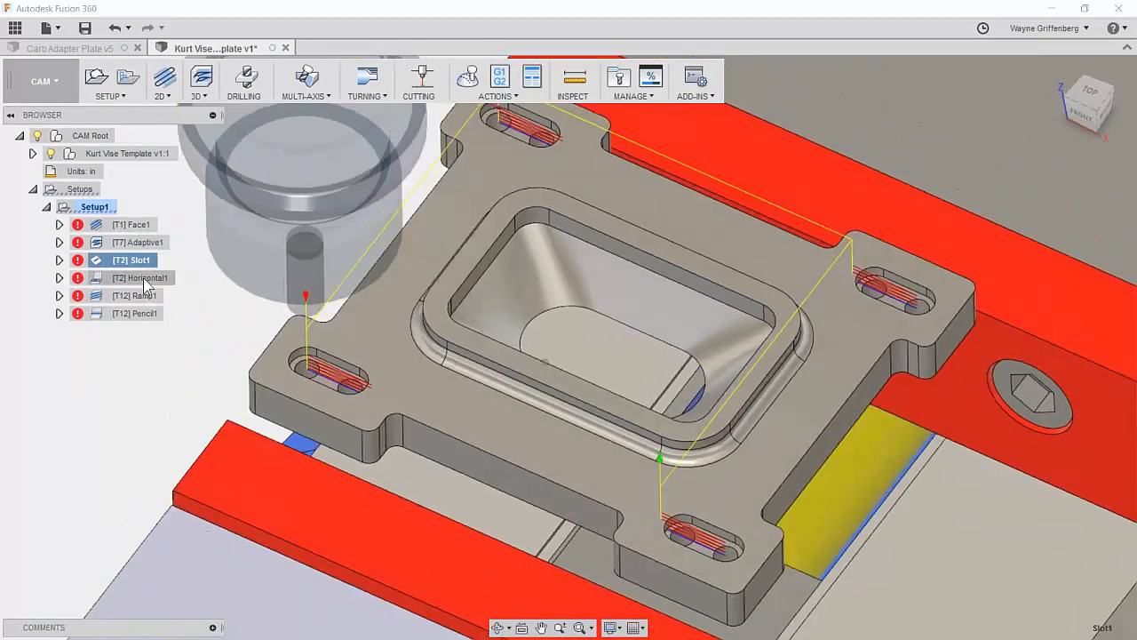
pyautogui.click(142, 278)
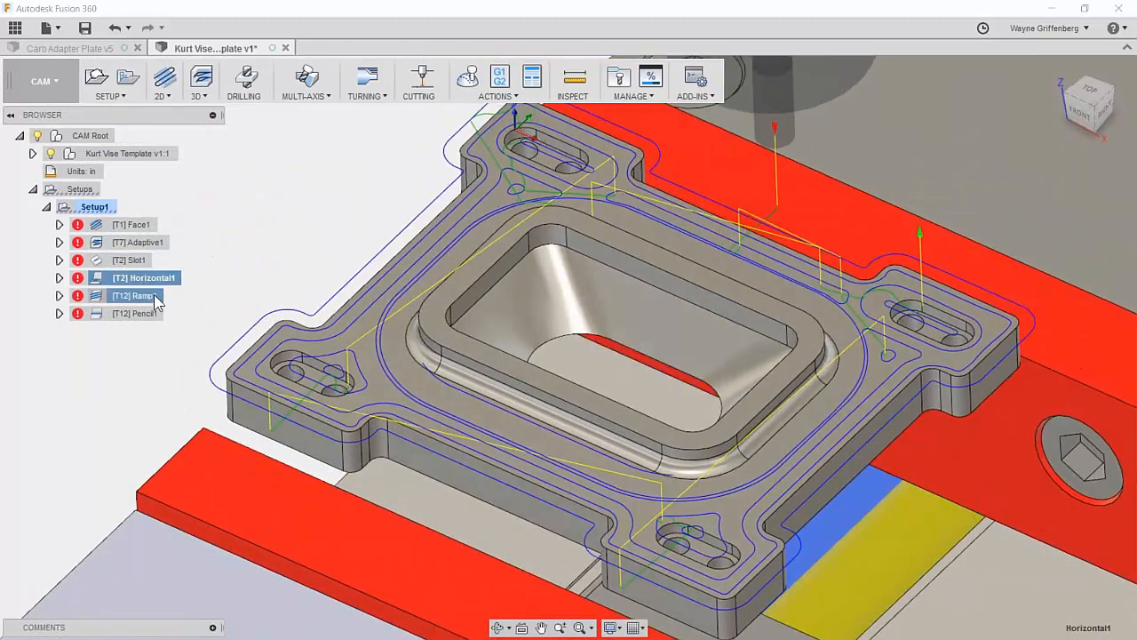
pyautogui.click(134, 313)
pyautogui.click(94, 207)
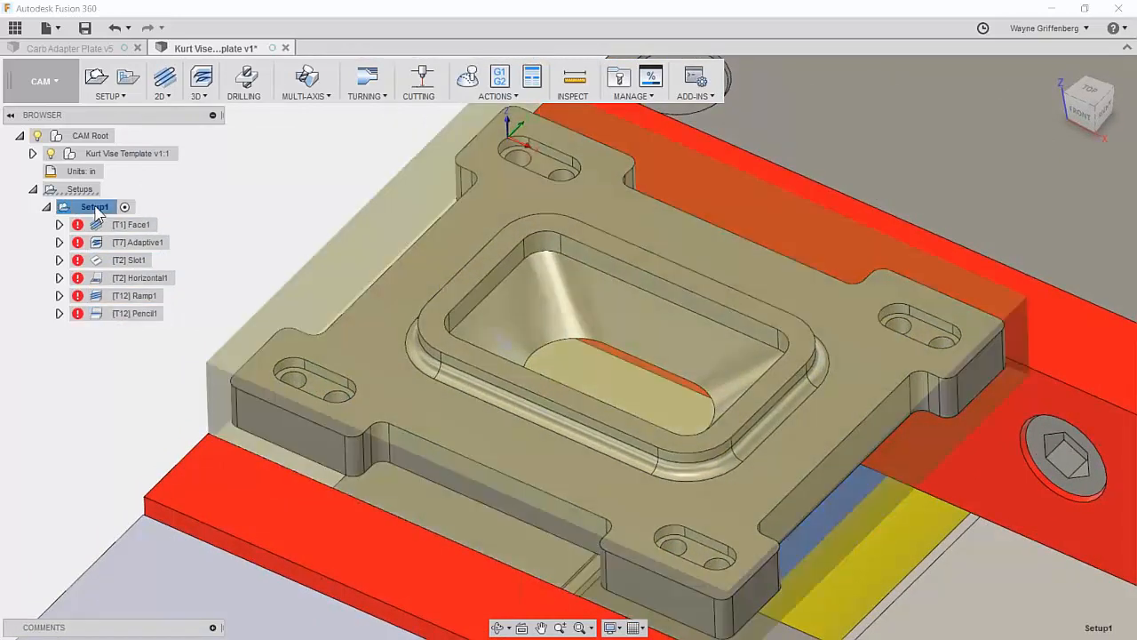
pyautogui.rightClick(98, 210)
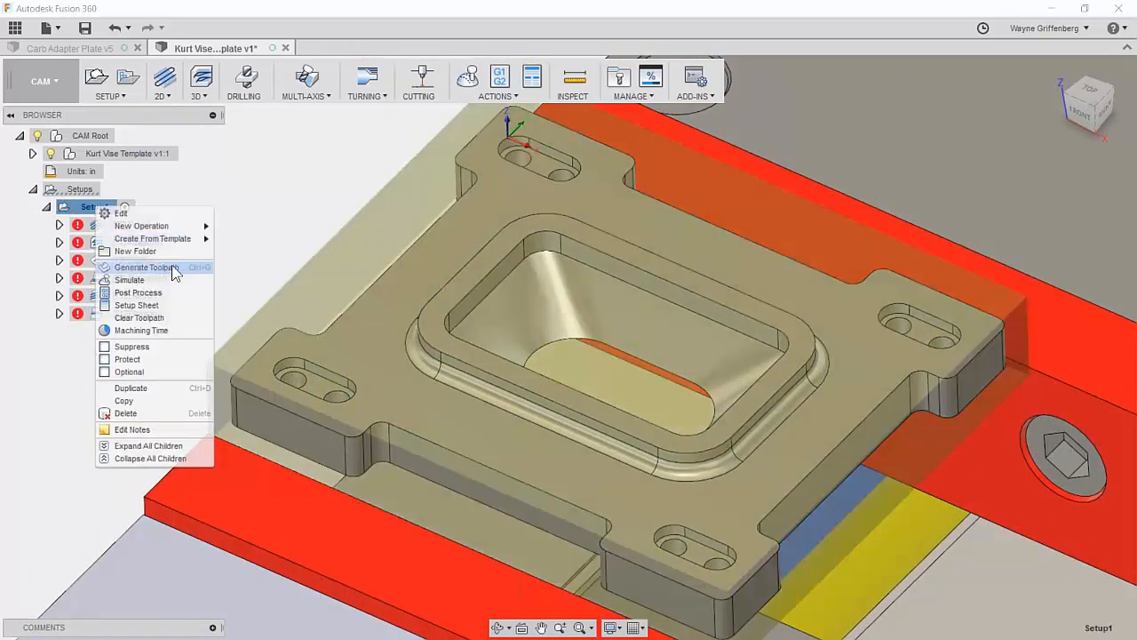
pyautogui.click(203, 270)
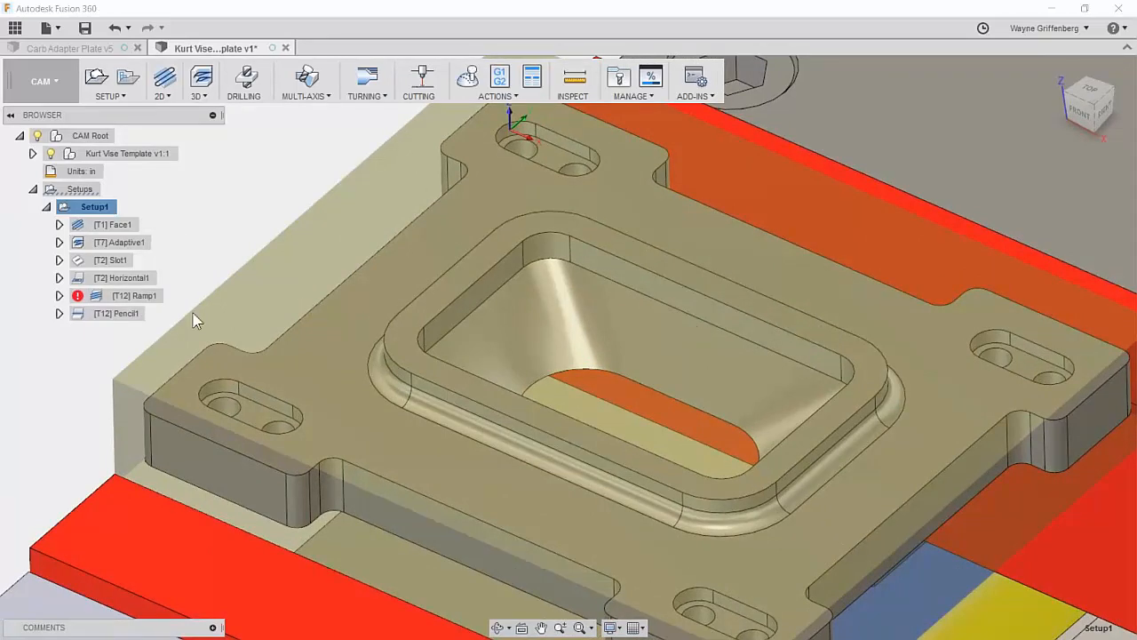
# Step: Edit Ramp1 and replace its machining boundary with a fresh selection of the central pocket's upper inner edge chain
pyautogui.rightClick(124, 304)
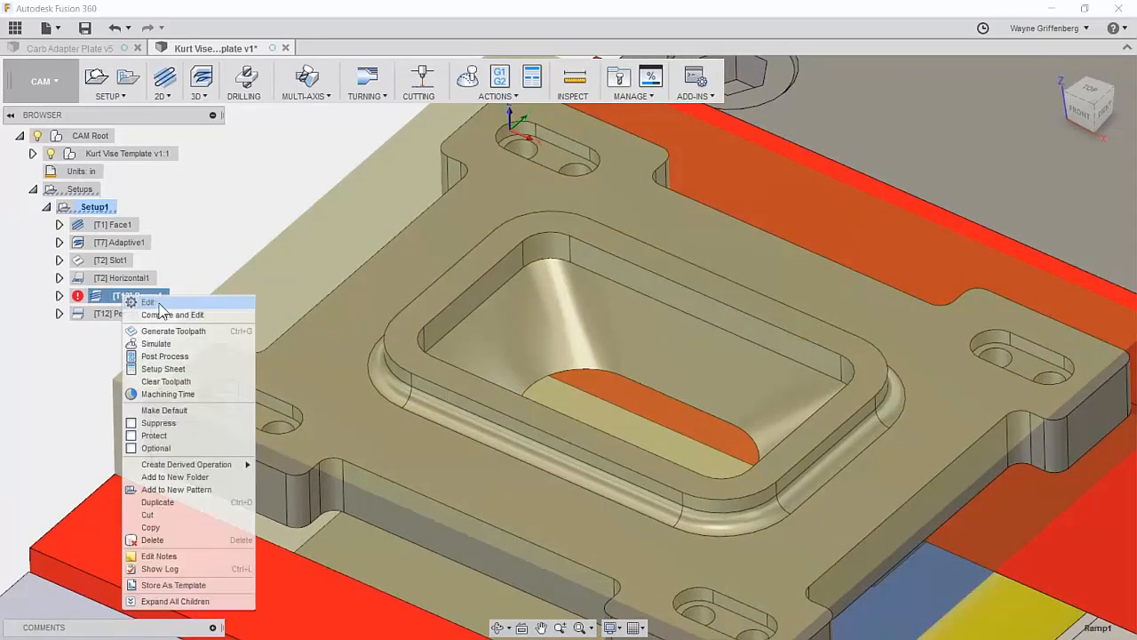
pyautogui.click(159, 308)
pyautogui.click(193, 149)
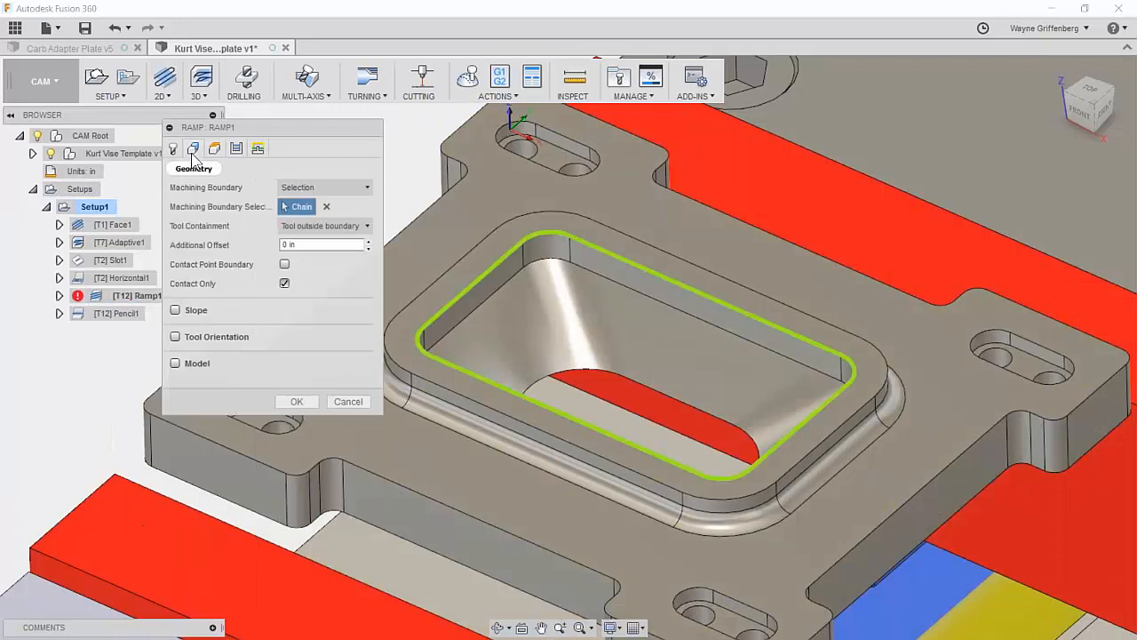
pyautogui.click(327, 207)
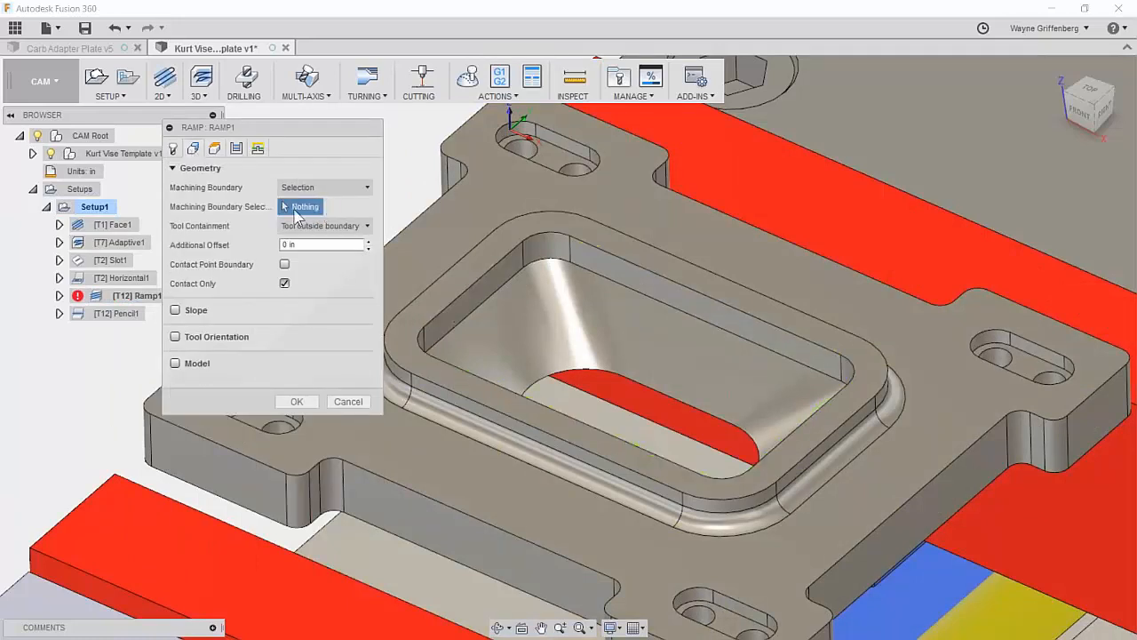
pyautogui.click(609, 258)
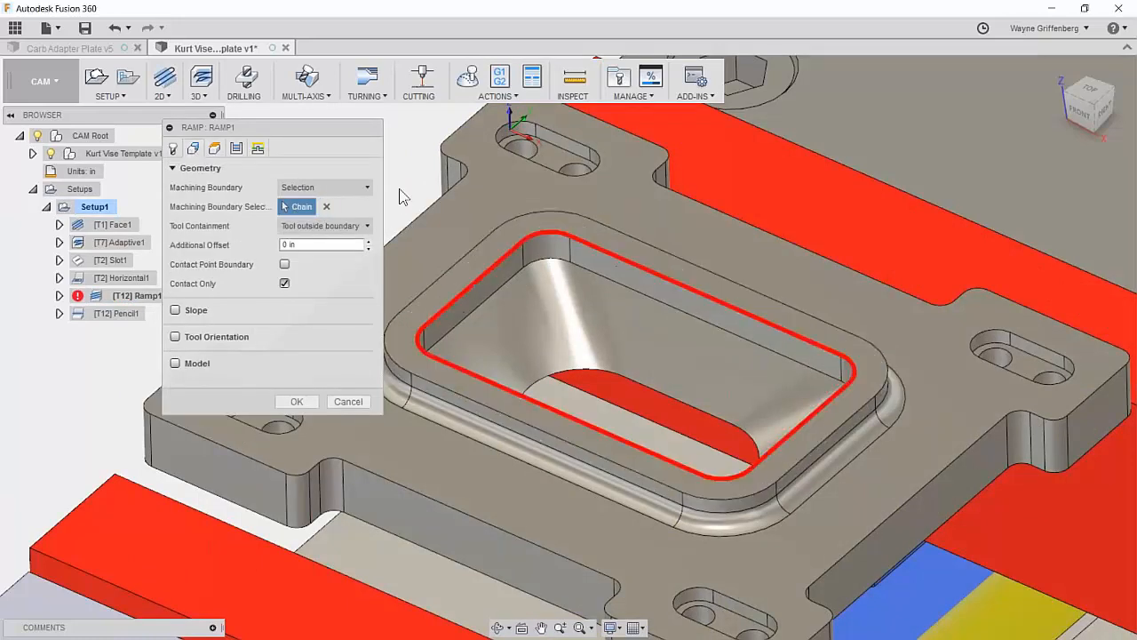
pyautogui.click(297, 401)
# Step: Replace Ramp1's missing top height reference with the pocket edge where the sloped wall begins and regenerate the toolpath
pyautogui.click(603, 323)
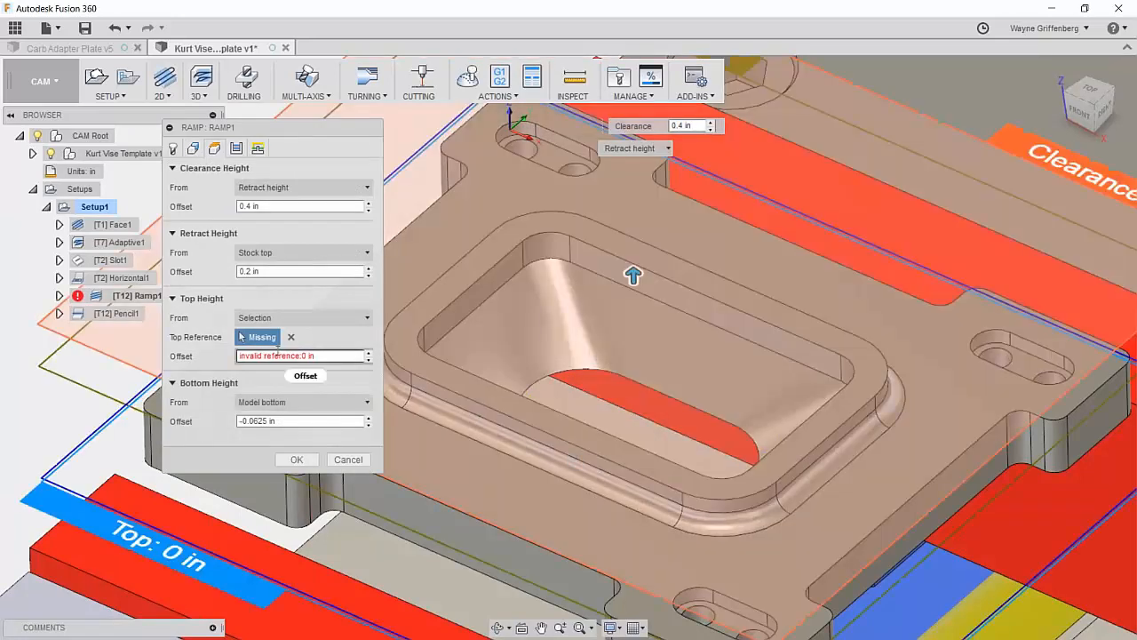
pyautogui.click(290, 337)
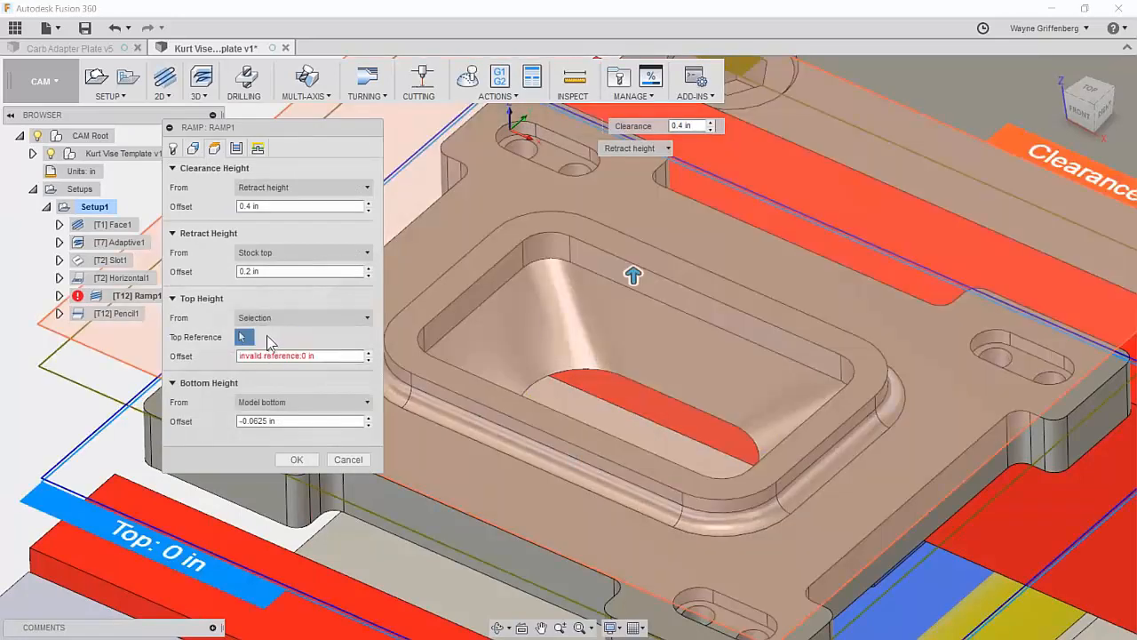
pyautogui.click(408, 367)
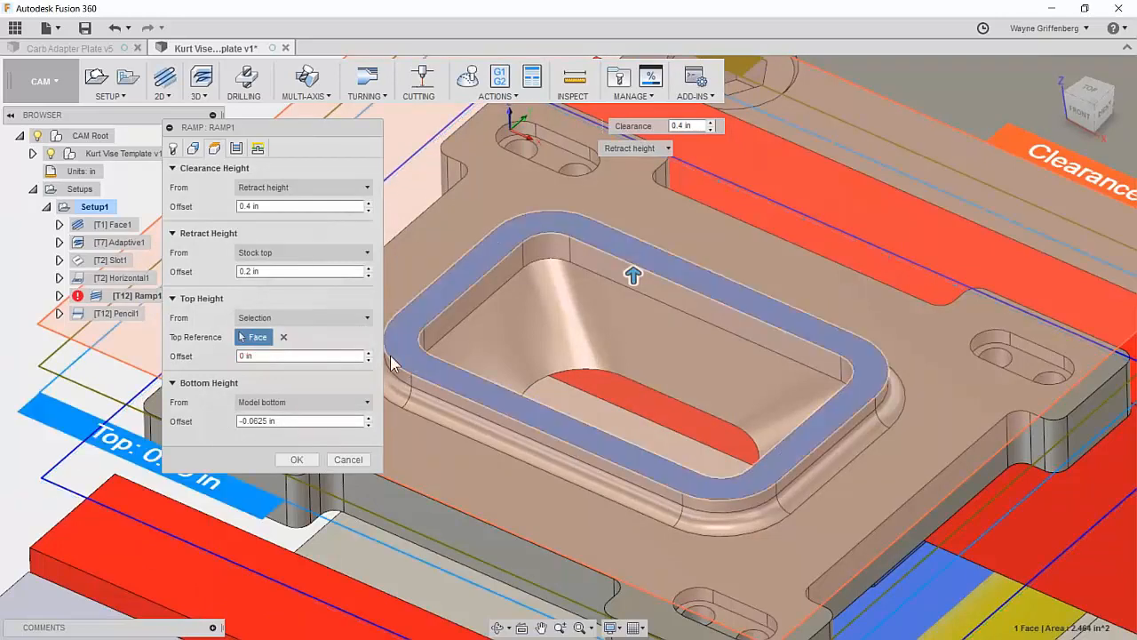
pyautogui.click(282, 339)
pyautogui.click(672, 311)
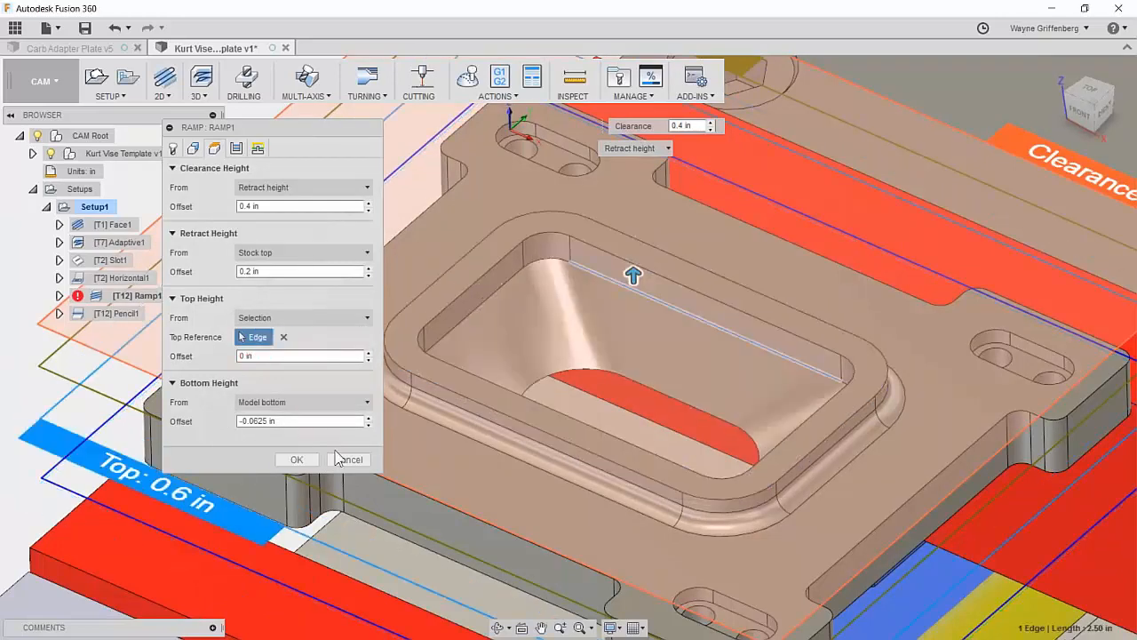
pyautogui.click(296, 460)
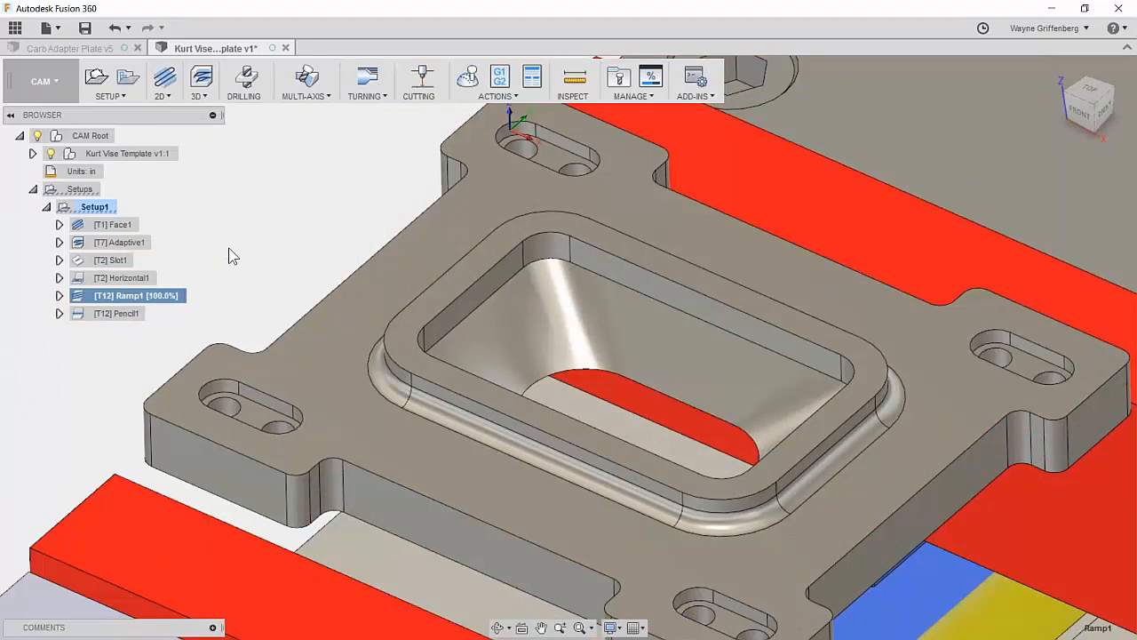
# Step: Review the regenerated Face1, Adaptive1, Slot1, Horizontal1, Ramp1 and Pencil1 toolpaths on the changed plate
pyautogui.click(113, 224)
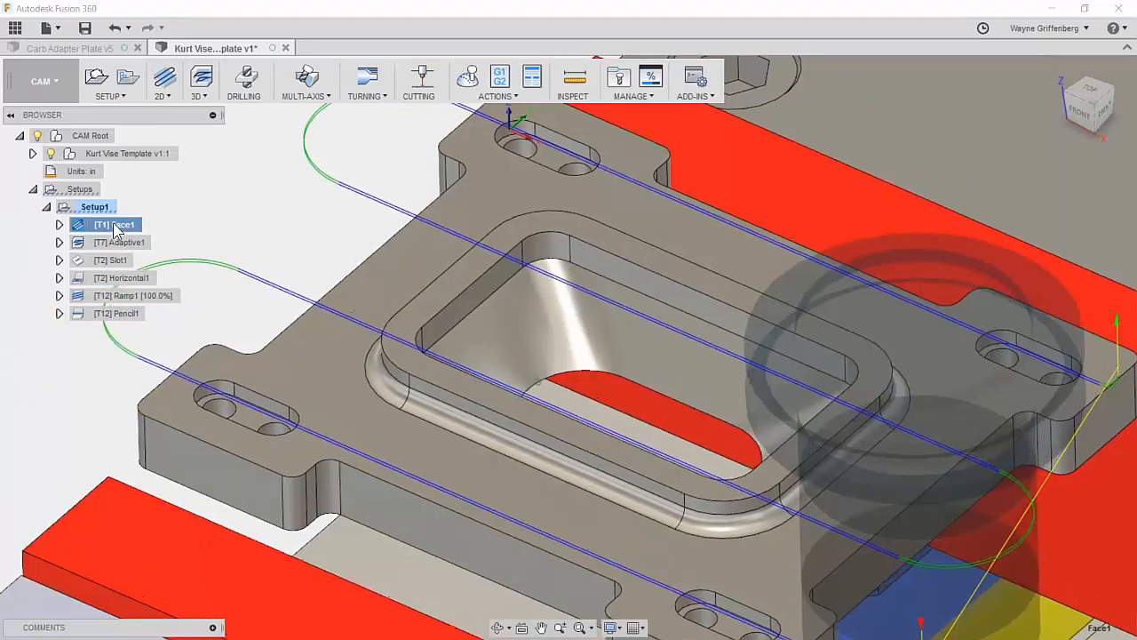
pyautogui.click(111, 245)
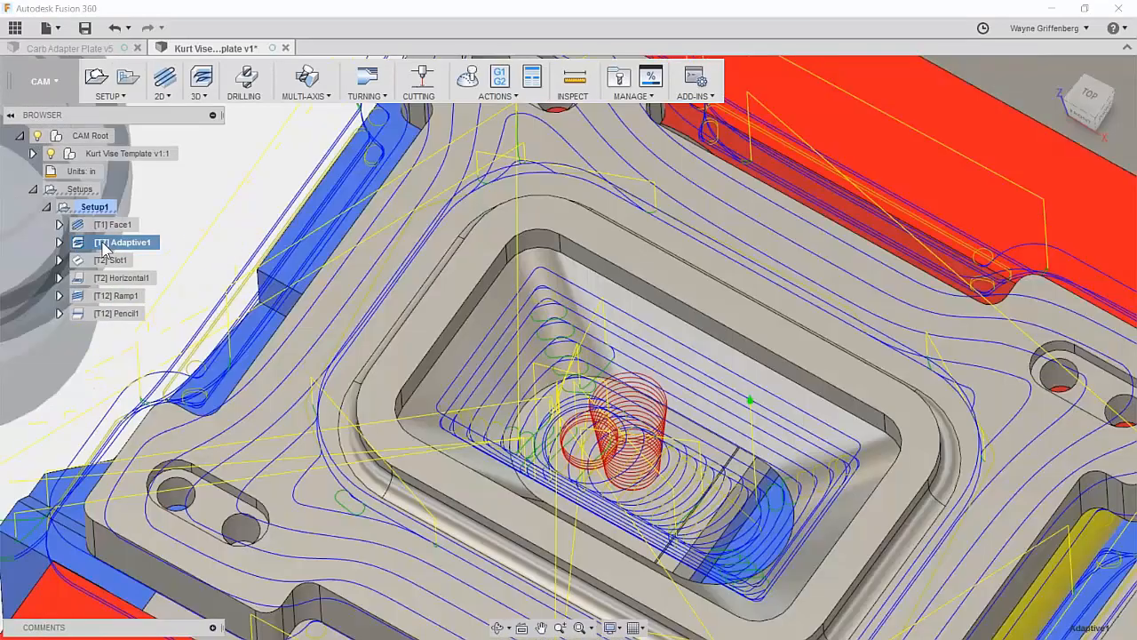
pyautogui.click(111, 259)
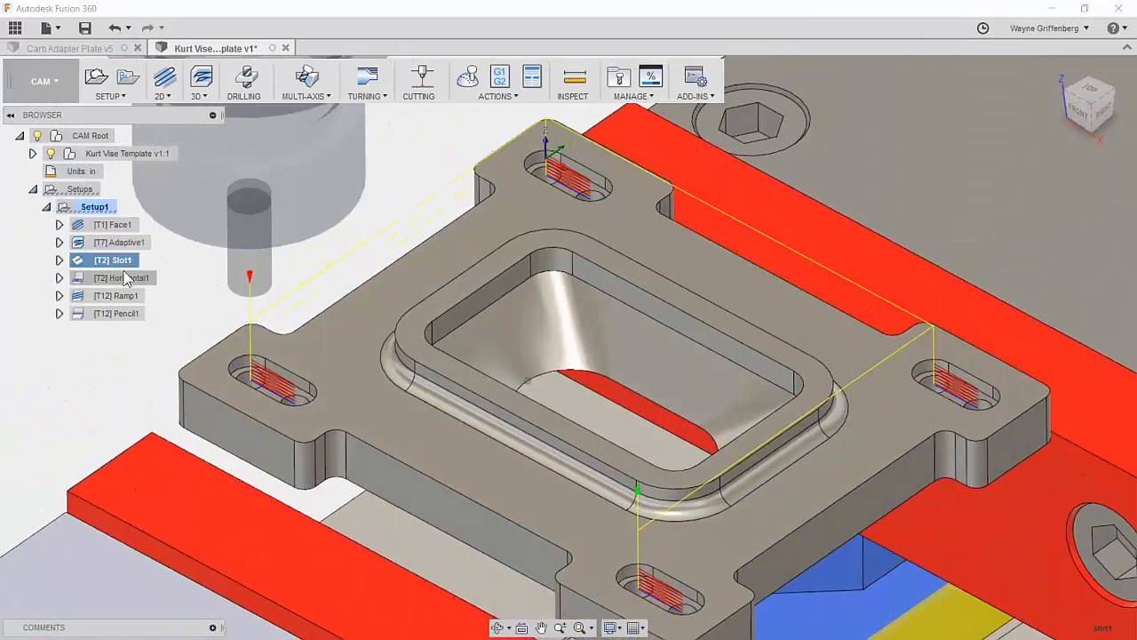
pyautogui.click(124, 278)
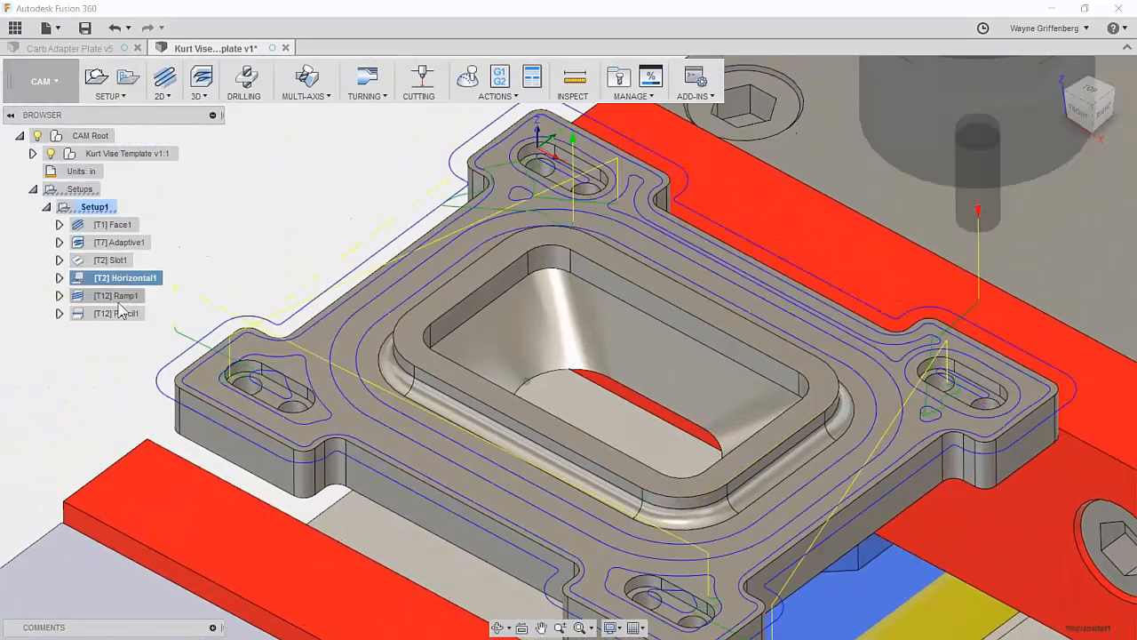
pyautogui.click(120, 313)
pyautogui.click(133, 296)
pyautogui.click(267, 255)
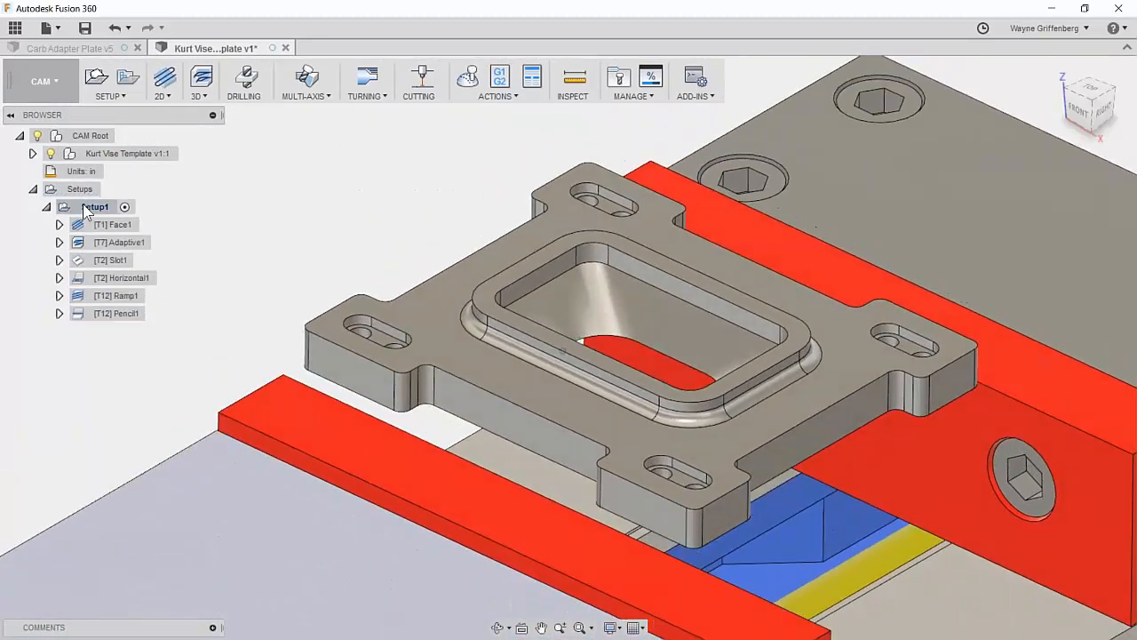
# Step: Post process Setup1, overwrite the existing 1001.nc file, and return to the assembly from the code listing
pyautogui.click(84, 205)
pyautogui.click(500, 78)
pyautogui.click(583, 471)
pyautogui.click(589, 355)
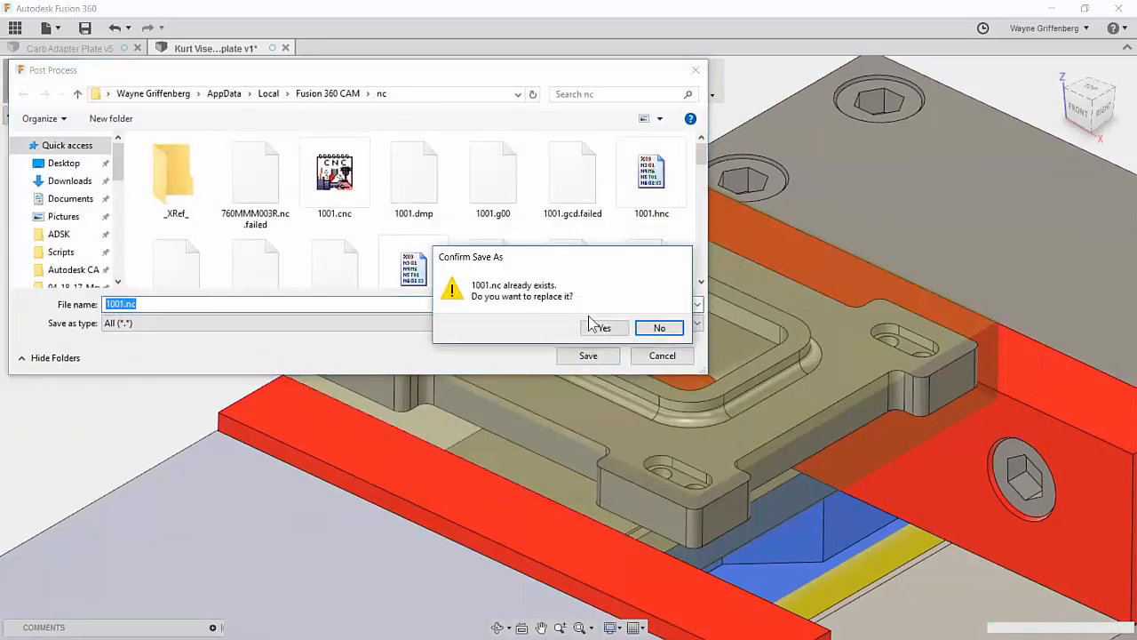
pyautogui.click(600, 328)
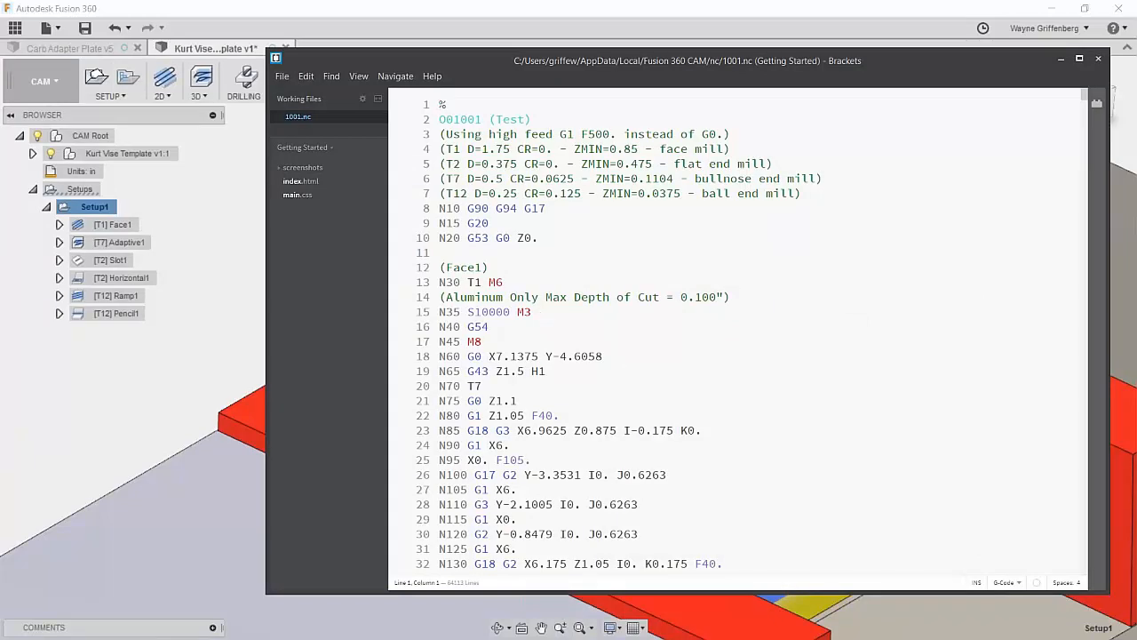
pyautogui.click(247, 191)
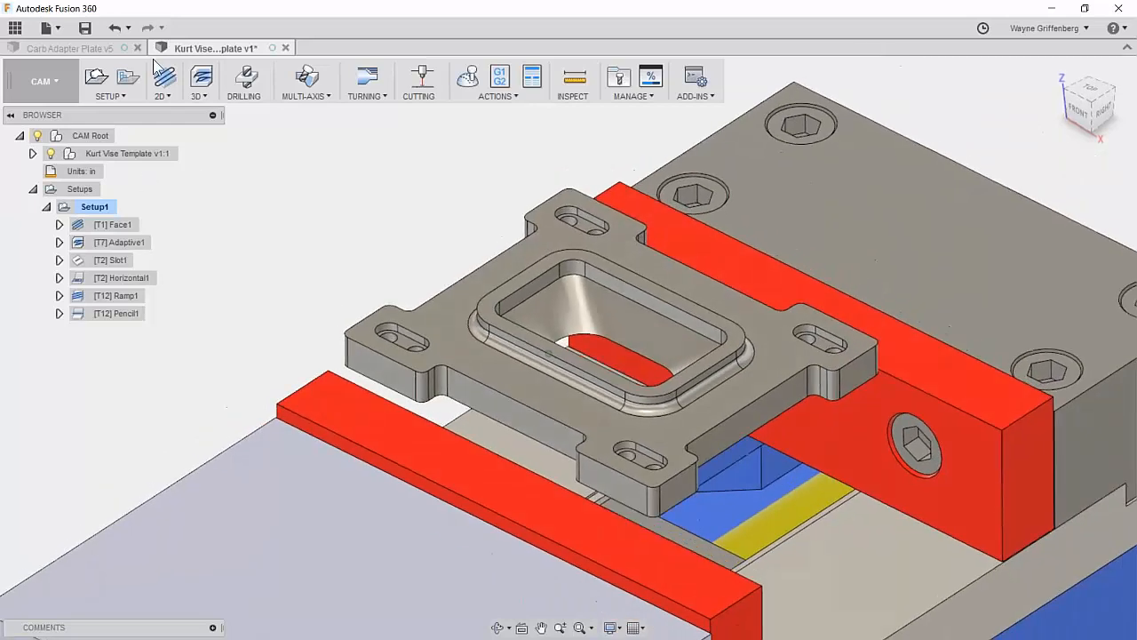
# Step: Compare the Carb Adapter Plate design with the full Kurt Vise Template assembly and show the project's file list
pyautogui.click(84, 49)
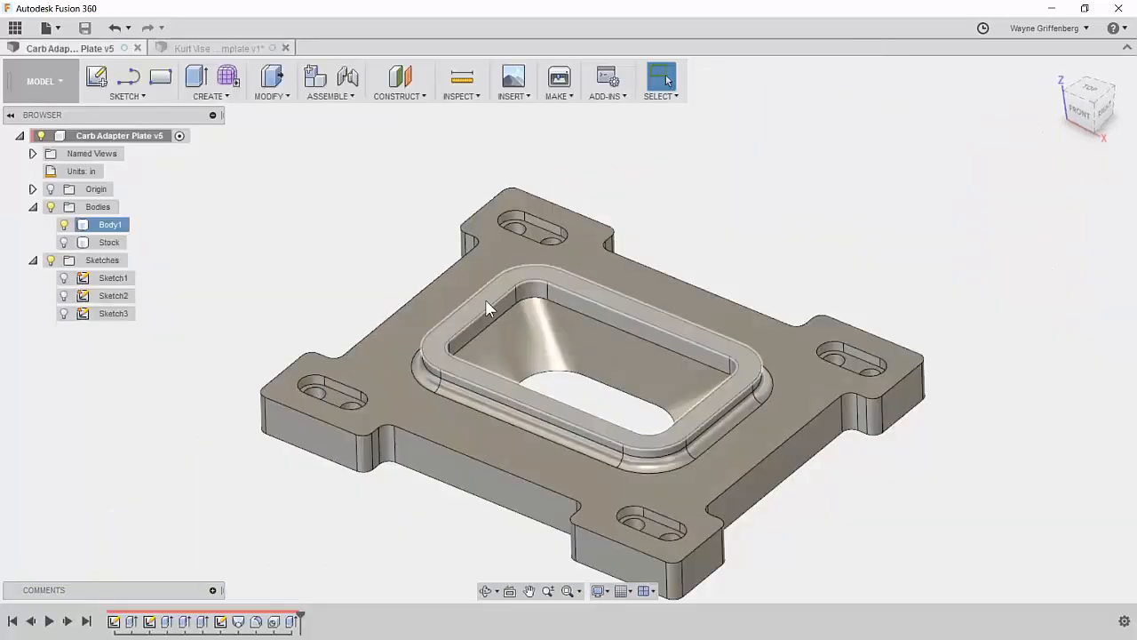
pyautogui.click(223, 49)
pyautogui.scroll(-5, 726, 470)
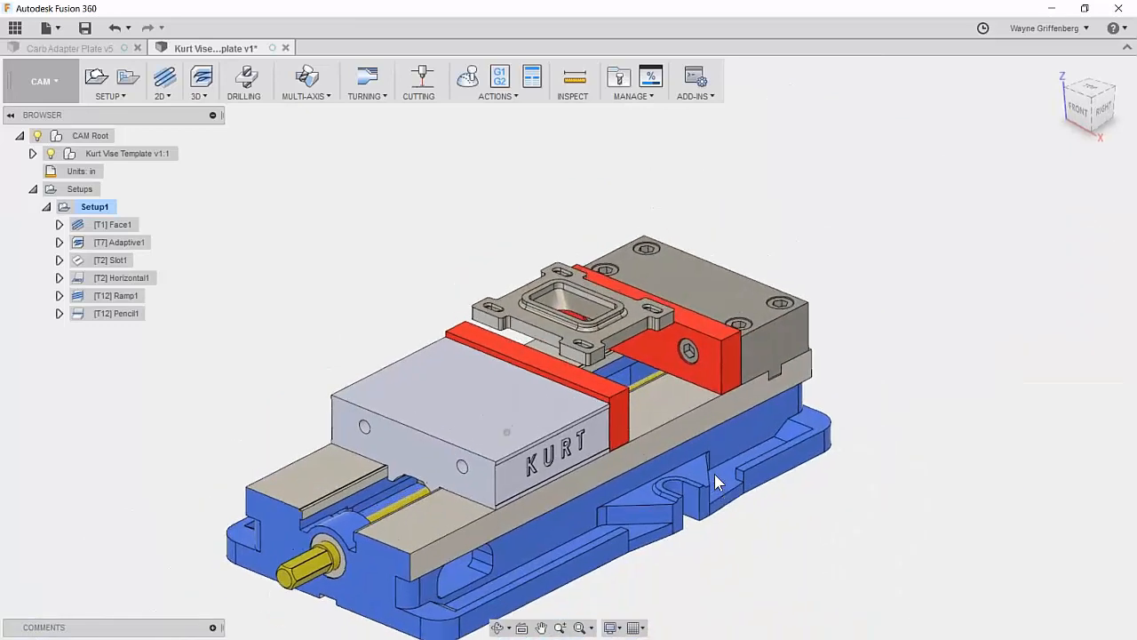
pyautogui.click(15, 28)
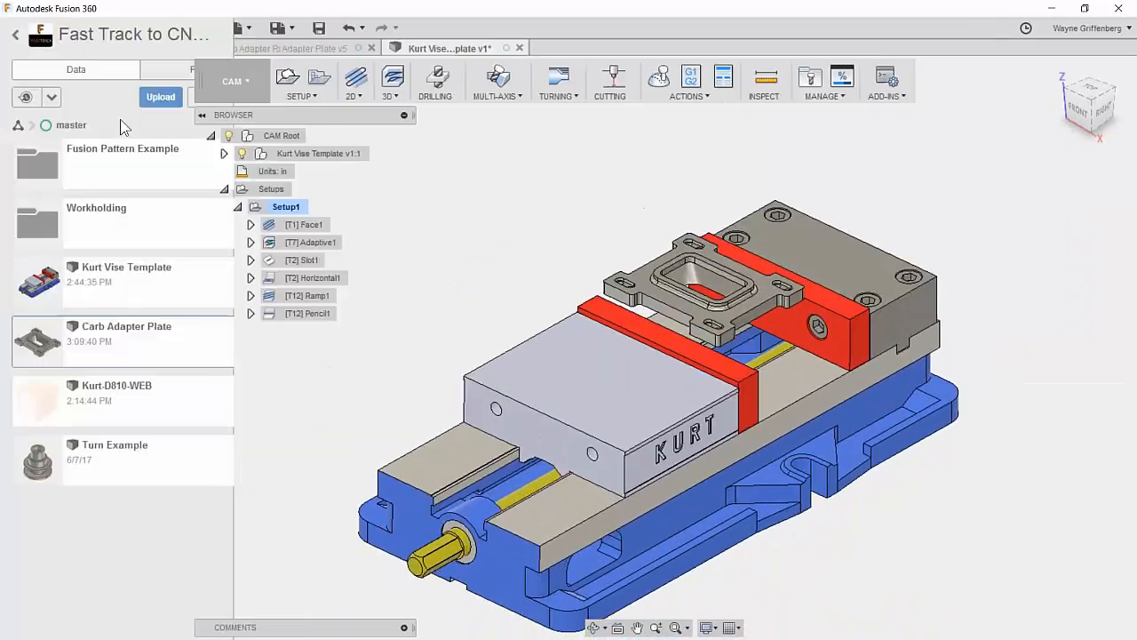
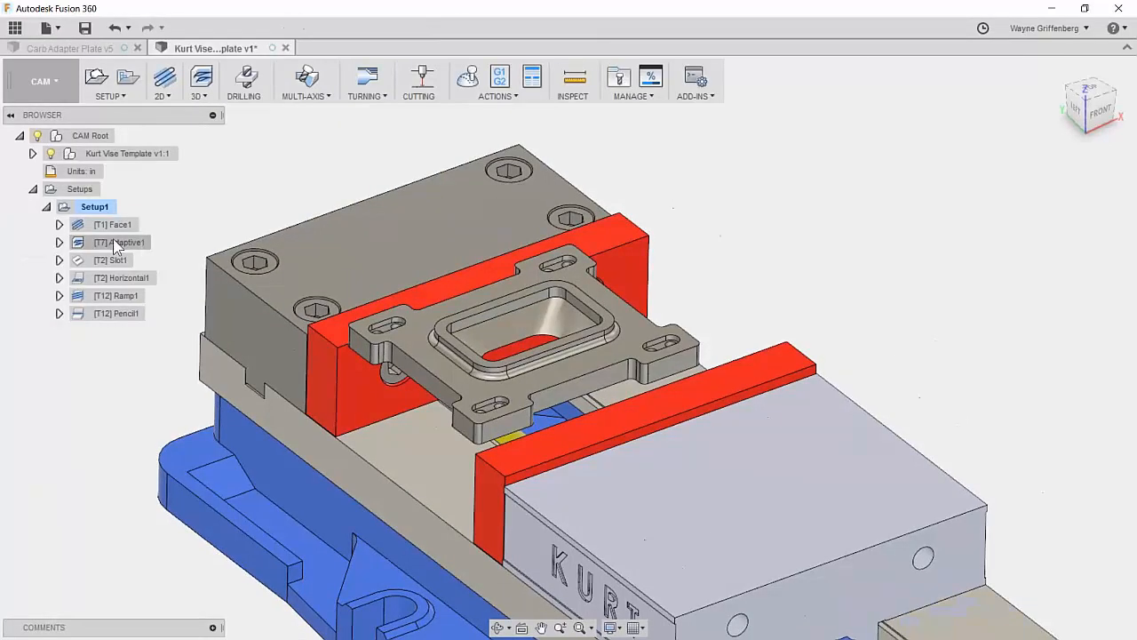
# Step: Inspect Adaptive1's tool, feed and speed settings, leave the operation without changes, and collapse Setup1
pyautogui.rightClick(119, 241)
pyautogui.click(145, 247)
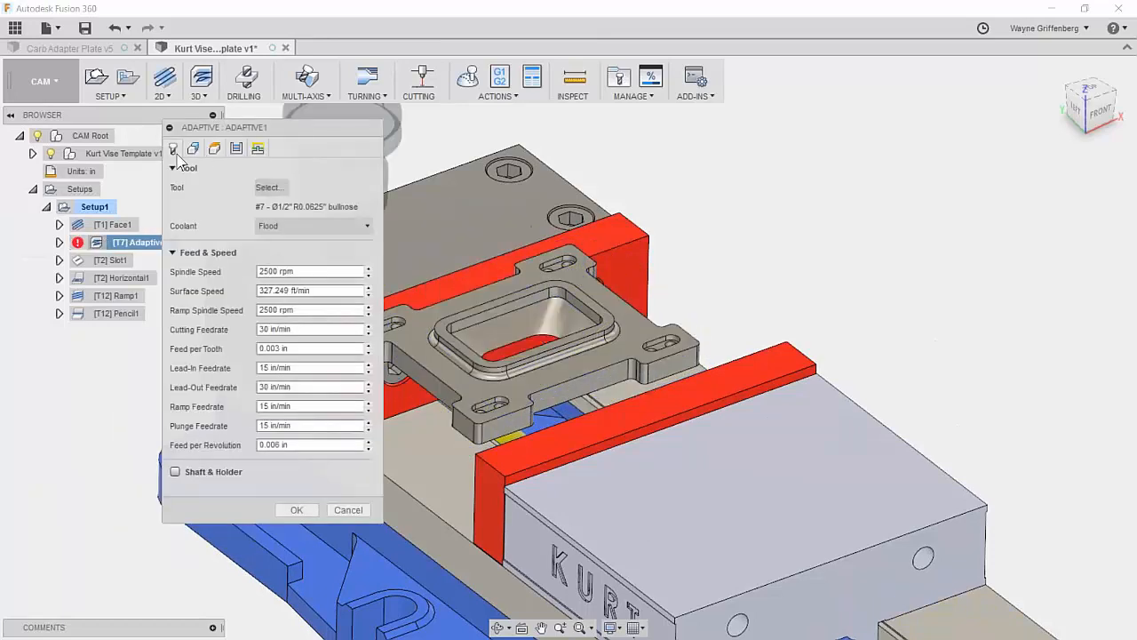
pyautogui.moveTo(297, 127); pyautogui.dragTo(325, 202)
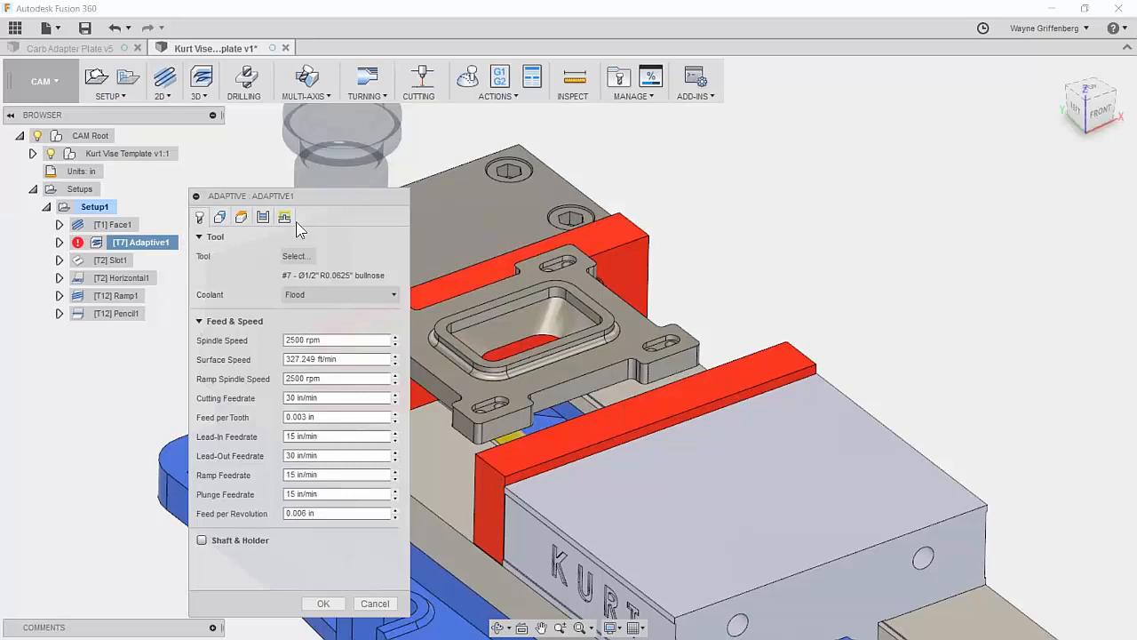
pyautogui.moveTo(282, 222); pyautogui.dragTo(278, 169)
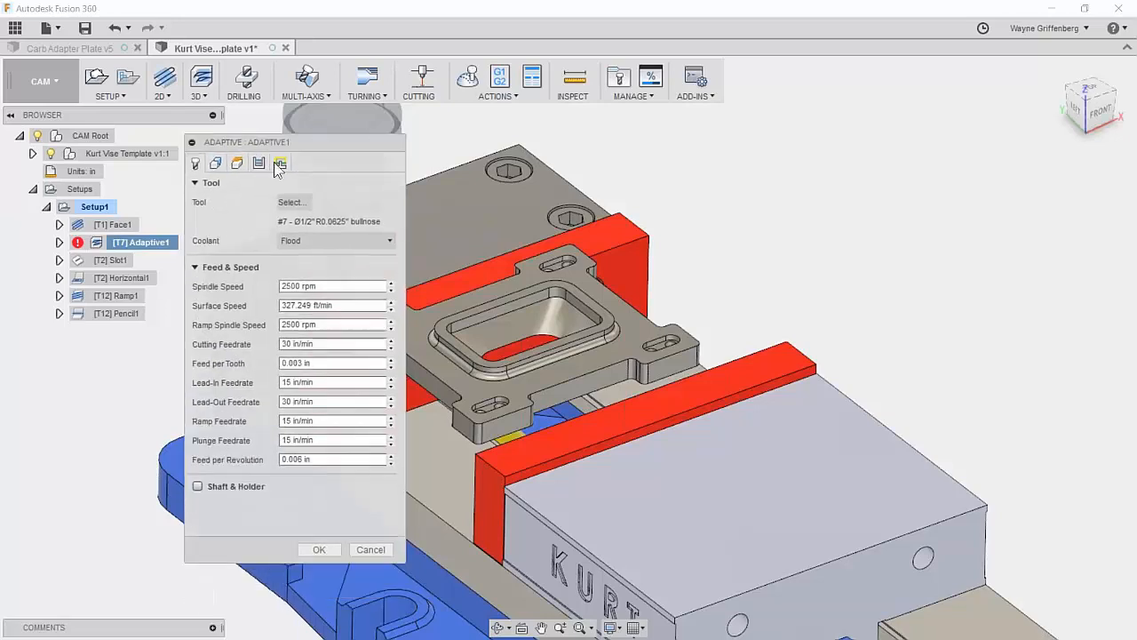
pyautogui.click(370, 550)
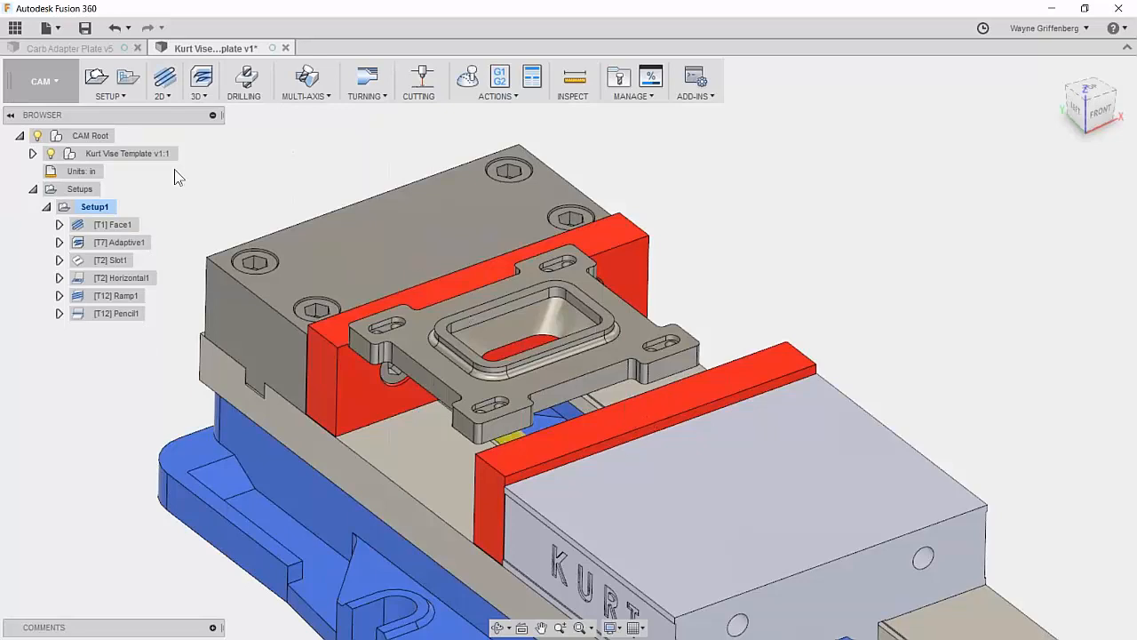
pyautogui.click(46, 206)
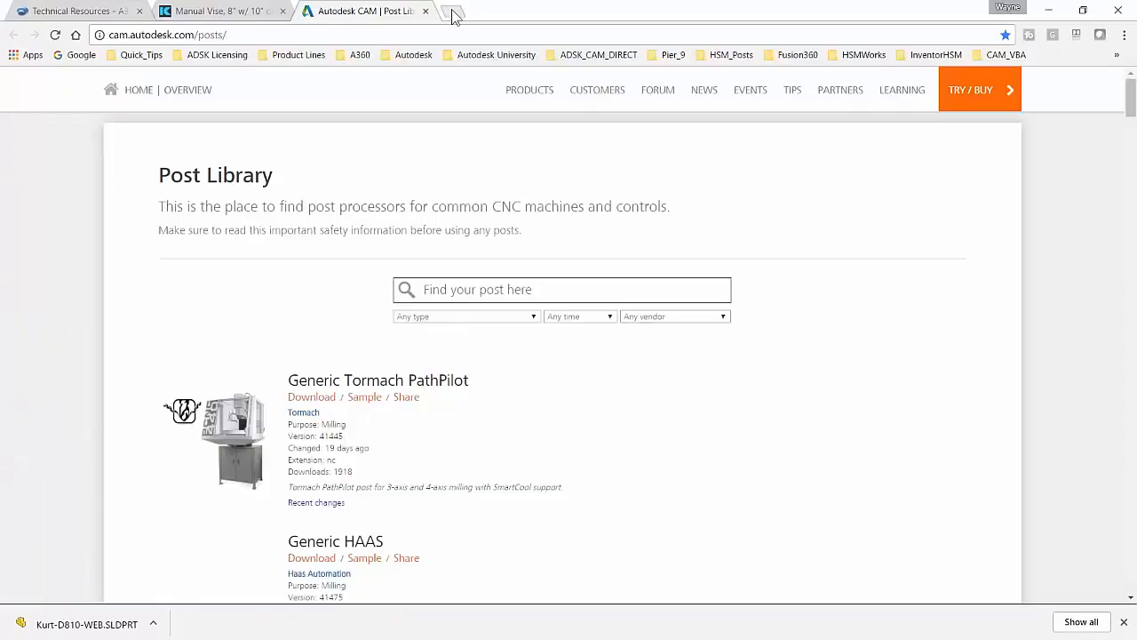
# Step: Open the bookmarked Autodesk HSM YouTube channel in a new browser tab and browse its uploaded videos
pyautogui.click(451, 11)
pyautogui.click(357, 54)
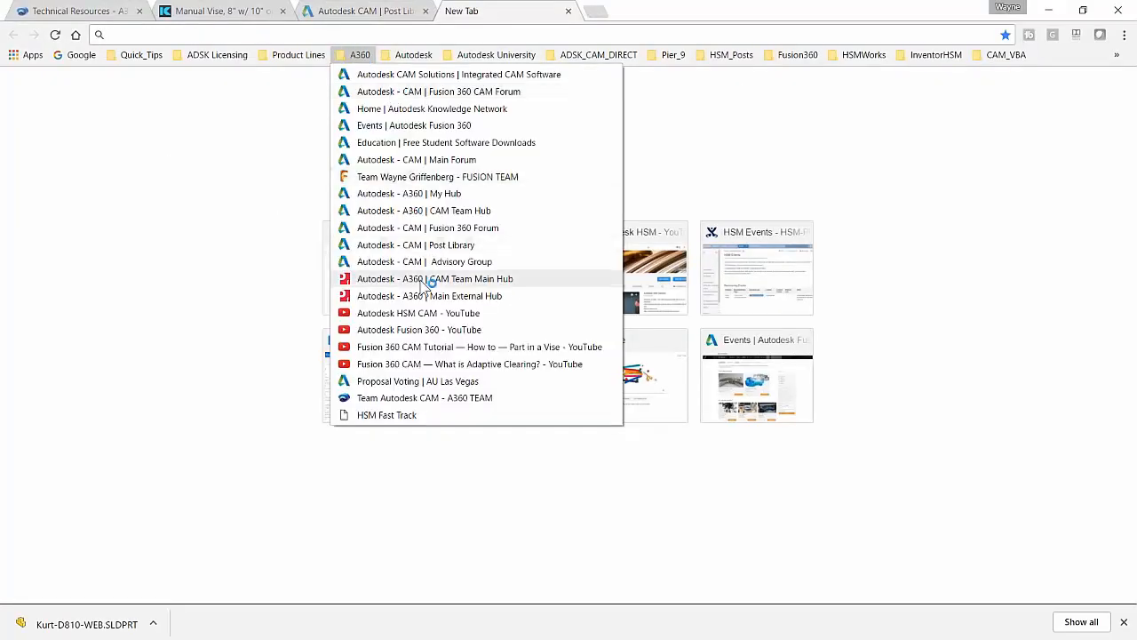
pyautogui.click(453, 315)
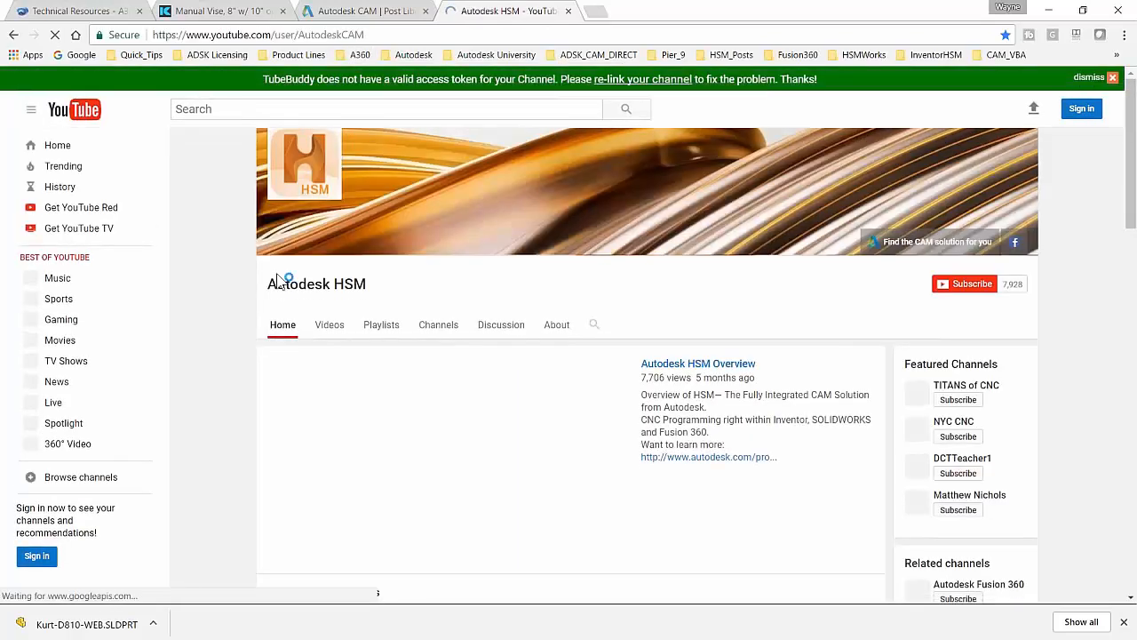
pyautogui.click(293, 548)
pyautogui.click(329, 325)
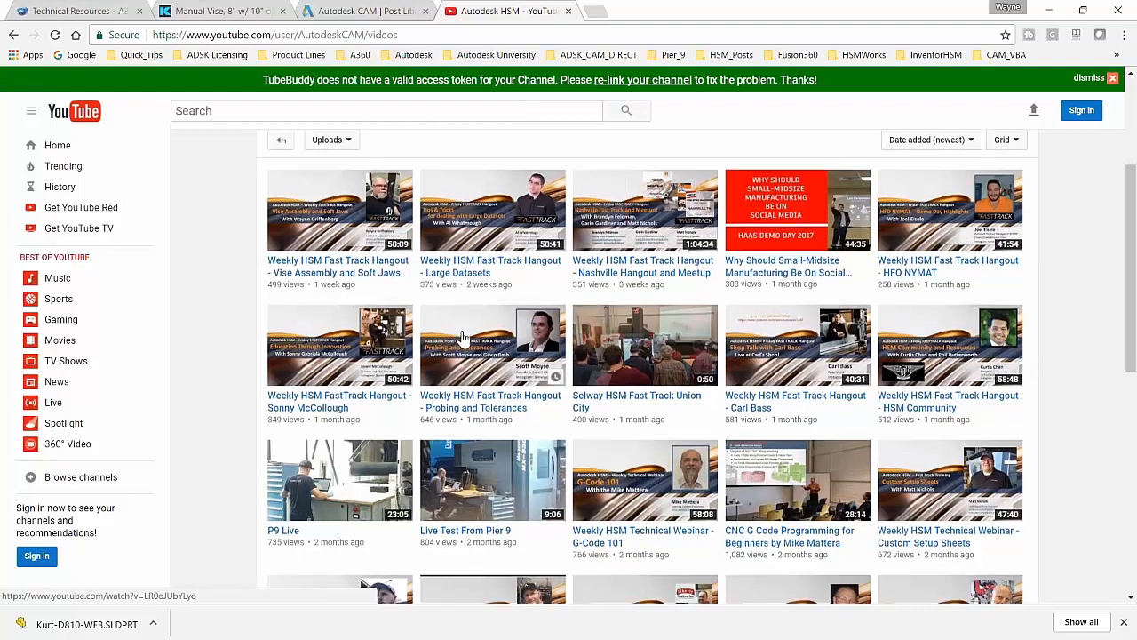
# Step: Look through the channel's hangout and technical webinar uploads and return to the vise assembly in Fusion 360
pyautogui.scroll(-1, 462, 336)
pyautogui.scroll(-5, 427, 340)
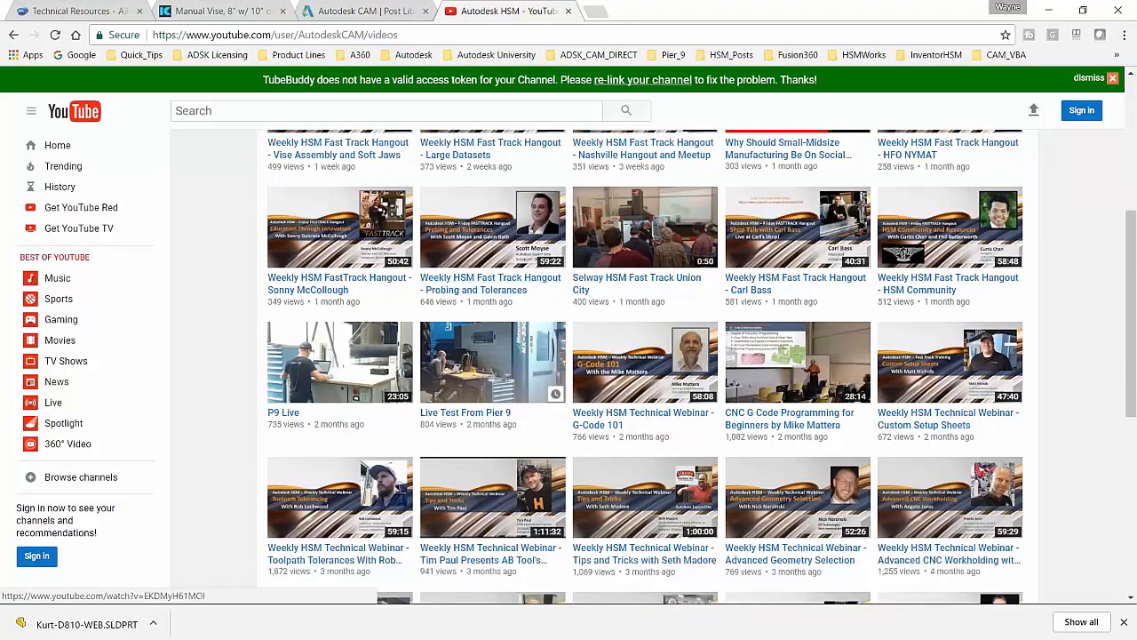
pyautogui.scroll(5, 426, 340)
pyautogui.scroll(4, 369, 291)
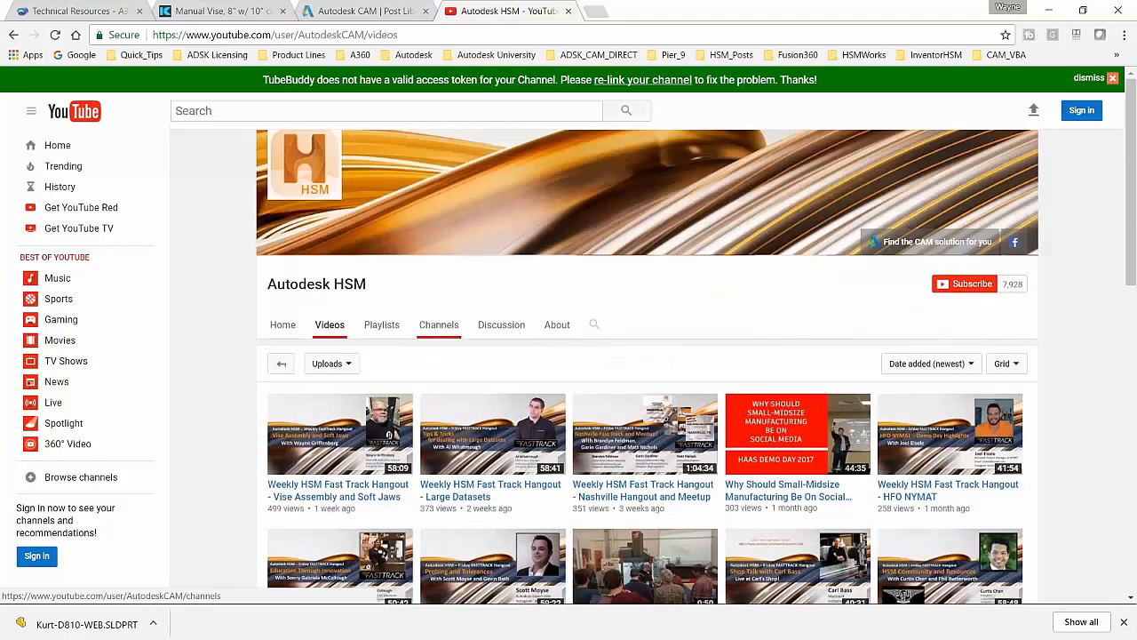
pyautogui.scroll(-1, 369, 290)
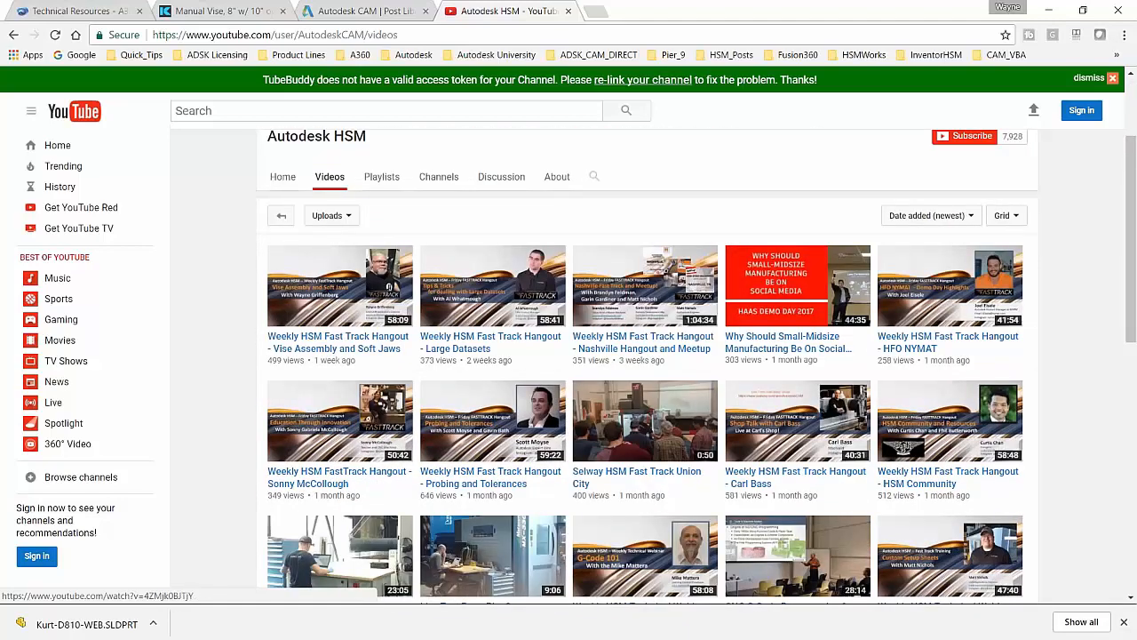
pyautogui.scroll(-4, 533, 520)
pyautogui.scroll(5, 533, 520)
pyautogui.scroll(1, 388, 362)
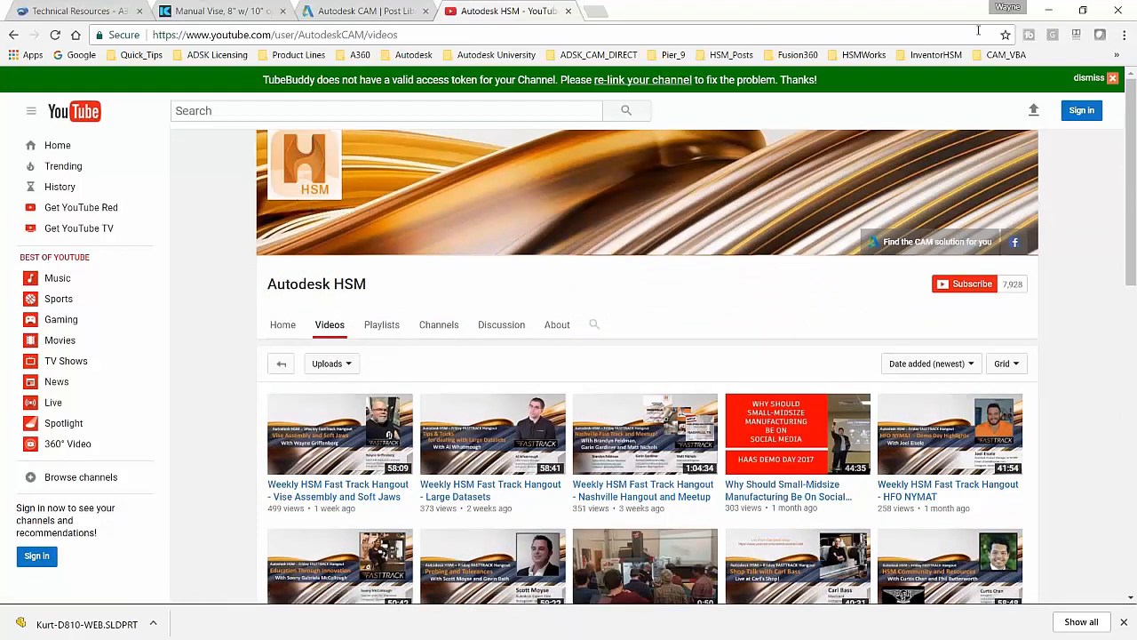
pyautogui.click(1051, 11)
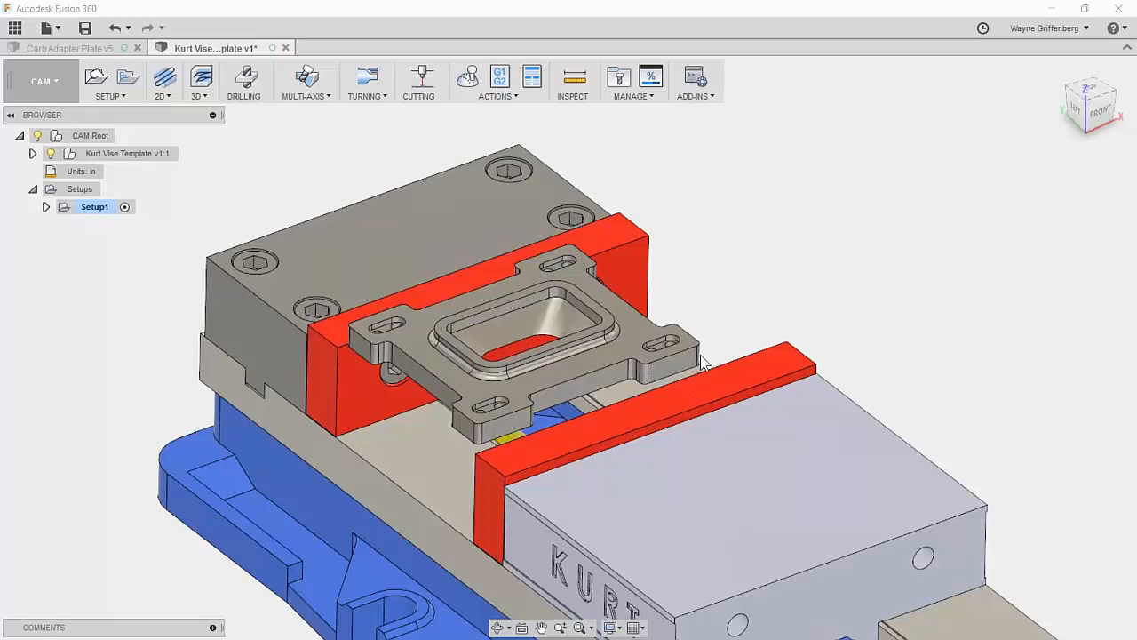
# Step: Switch the Kurt Vise Template assembly from the CAM workspace to the Model workspace
pyautogui.moveTo(791, 327)
pyautogui.keyDown('shift'); pyautogui.mouseDown(button='middle')
pyautogui.moveTo(780, 356)
pyautogui.moveTo(613, 360)
pyautogui.mouseUp(button='middle'); pyautogui.keyUp('shift')
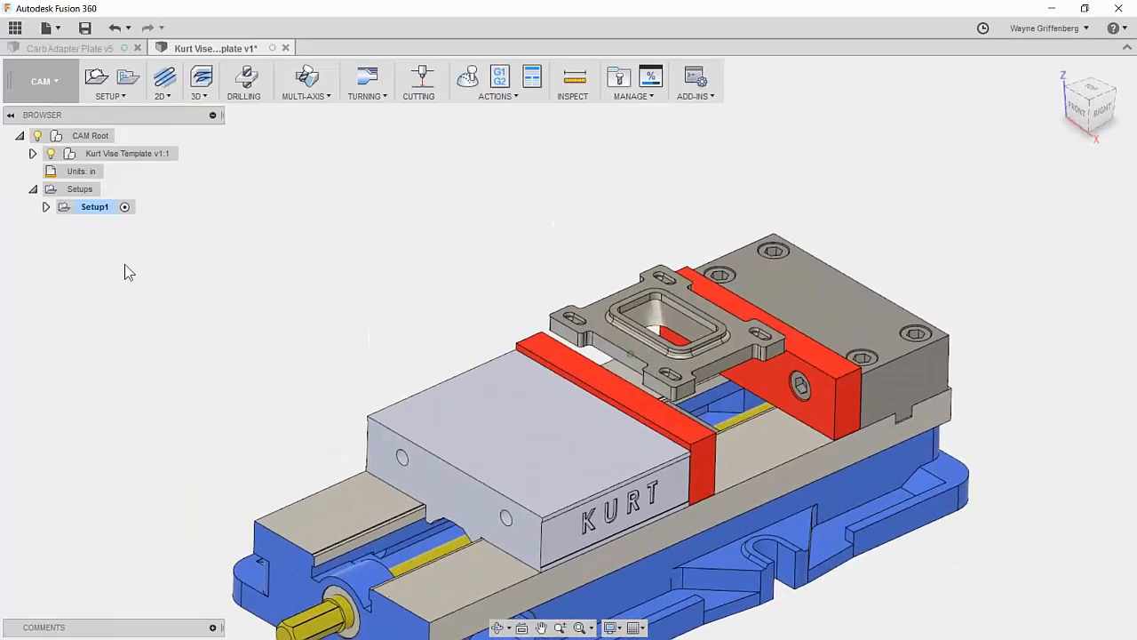
pyautogui.click(40, 81)
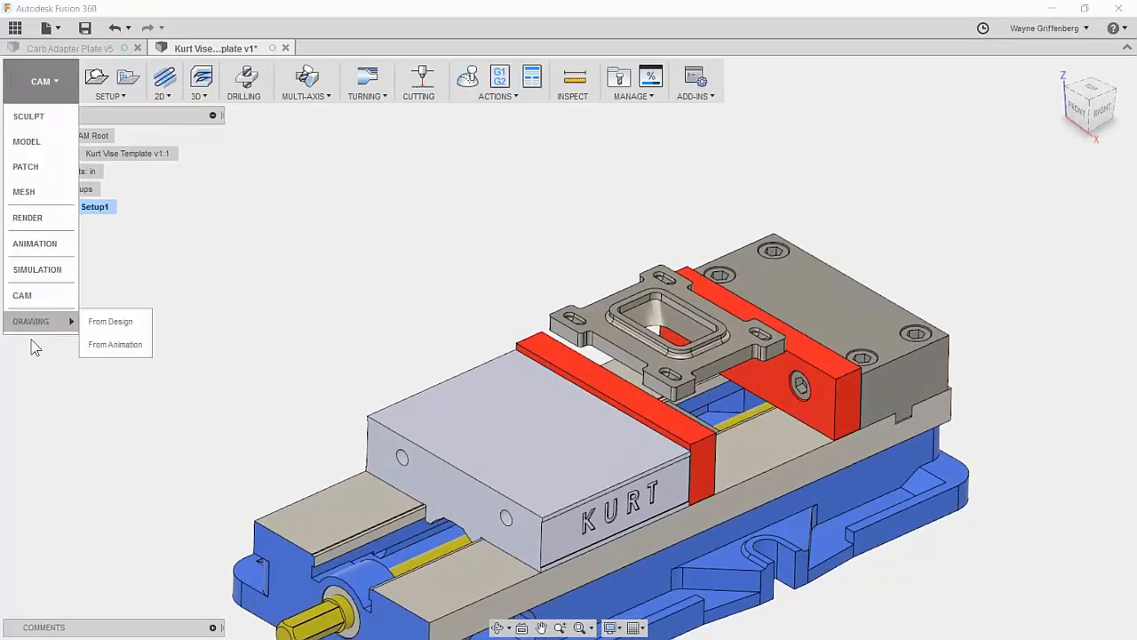
pyautogui.click(30, 141)
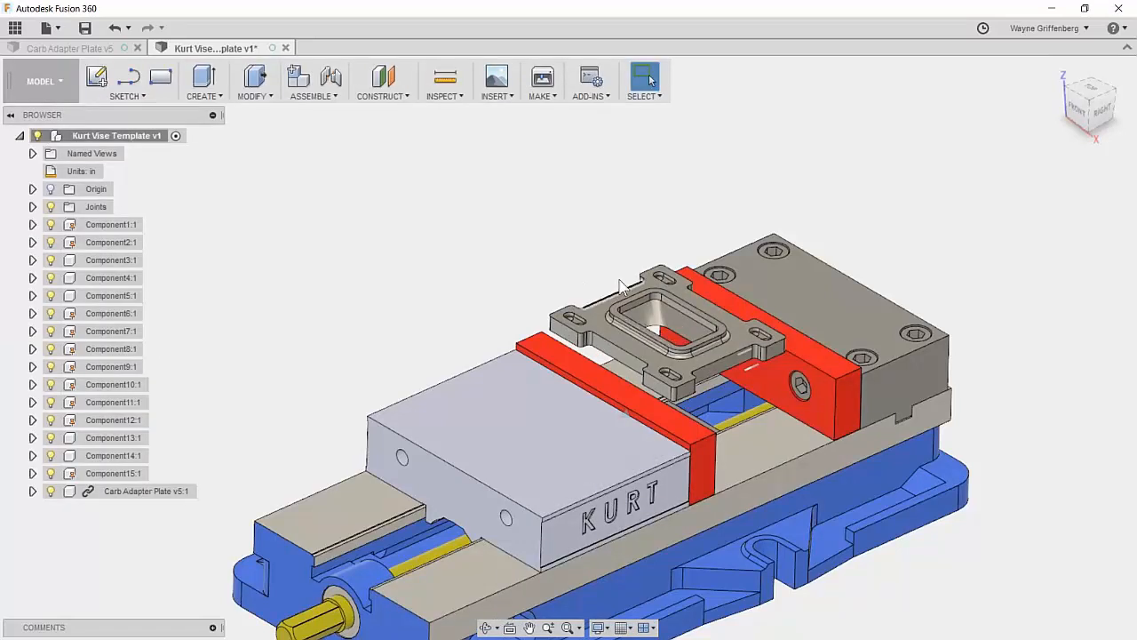
# Step: Create a new empty design and close it again to return to the vise assembly
pyautogui.click(50, 28)
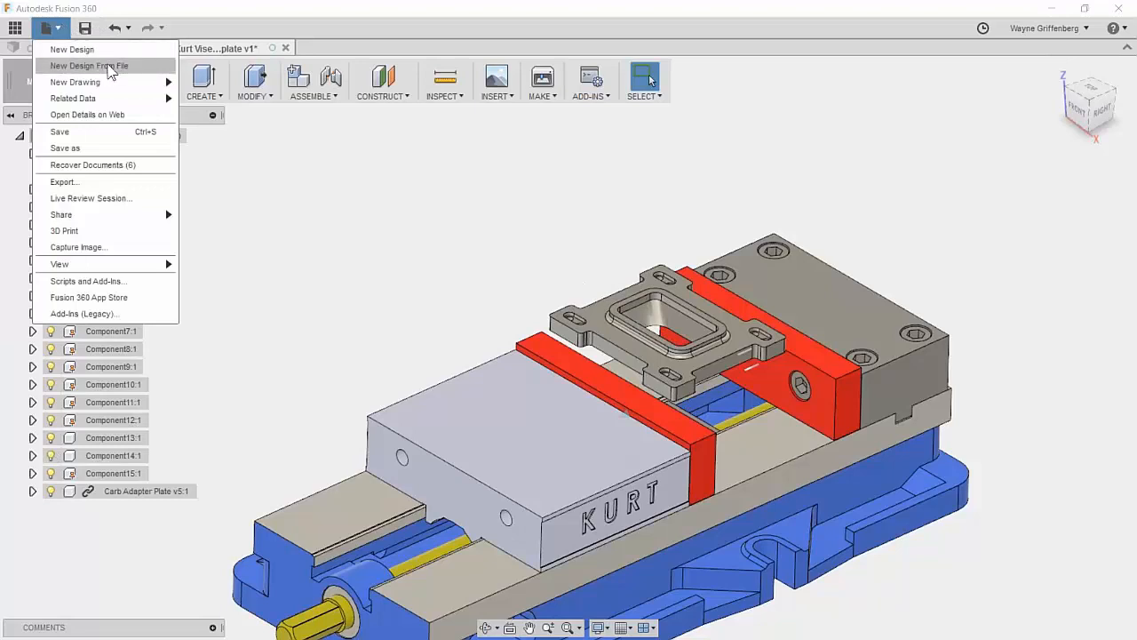
pyautogui.click(78, 49)
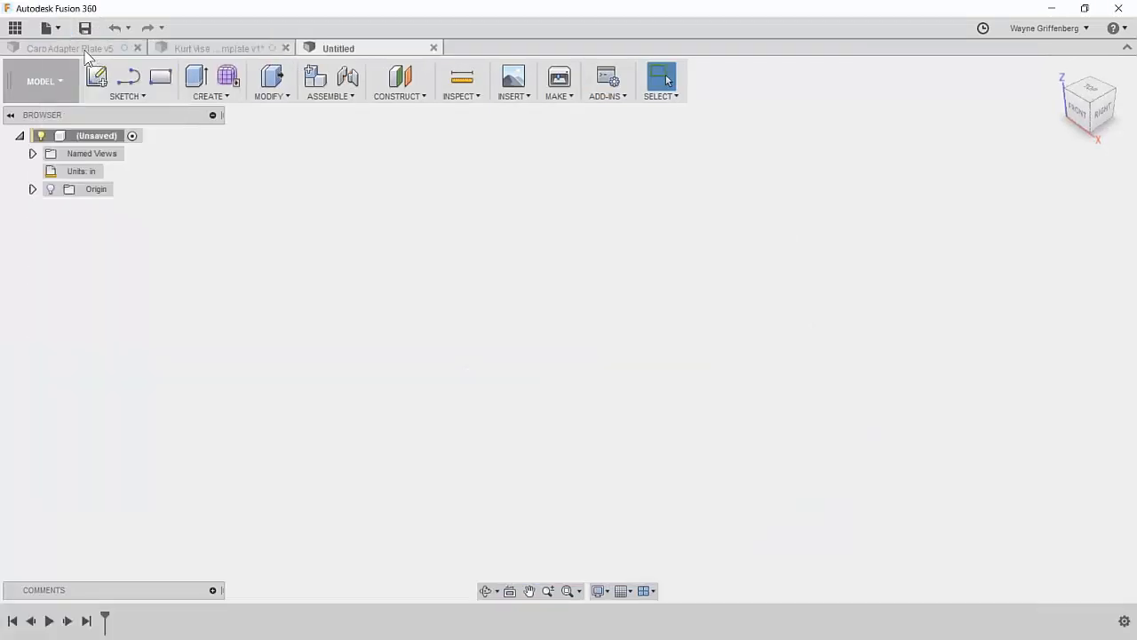
pyautogui.click(434, 48)
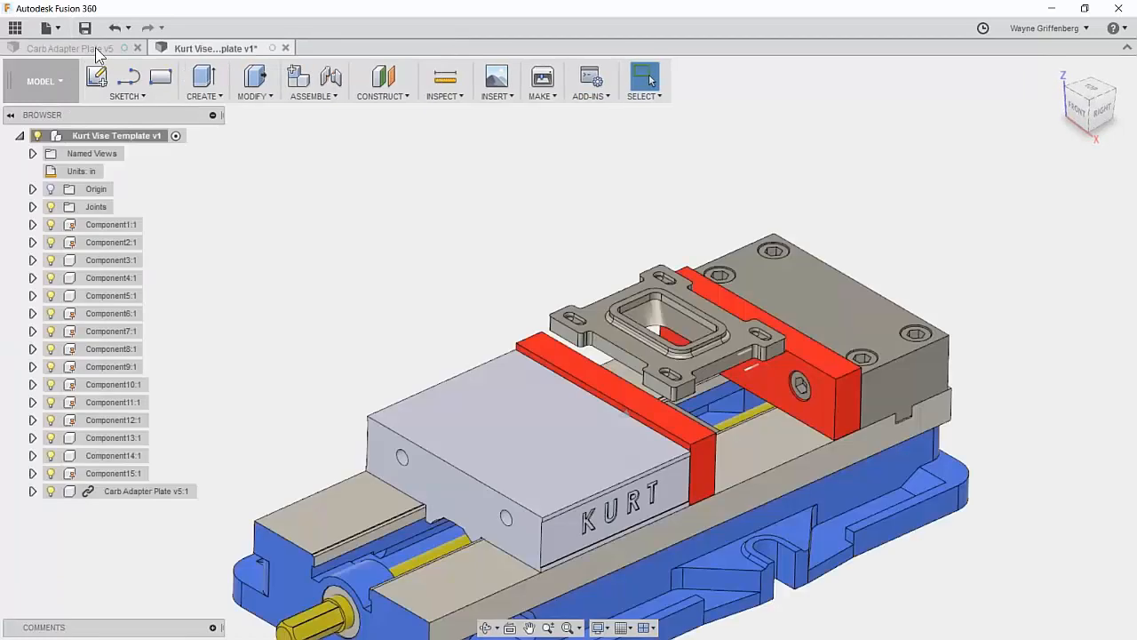
# Step: Add a new component under the Kurt Vise Template root, inspect it and undo its creation
pyautogui.rightClick(110, 137)
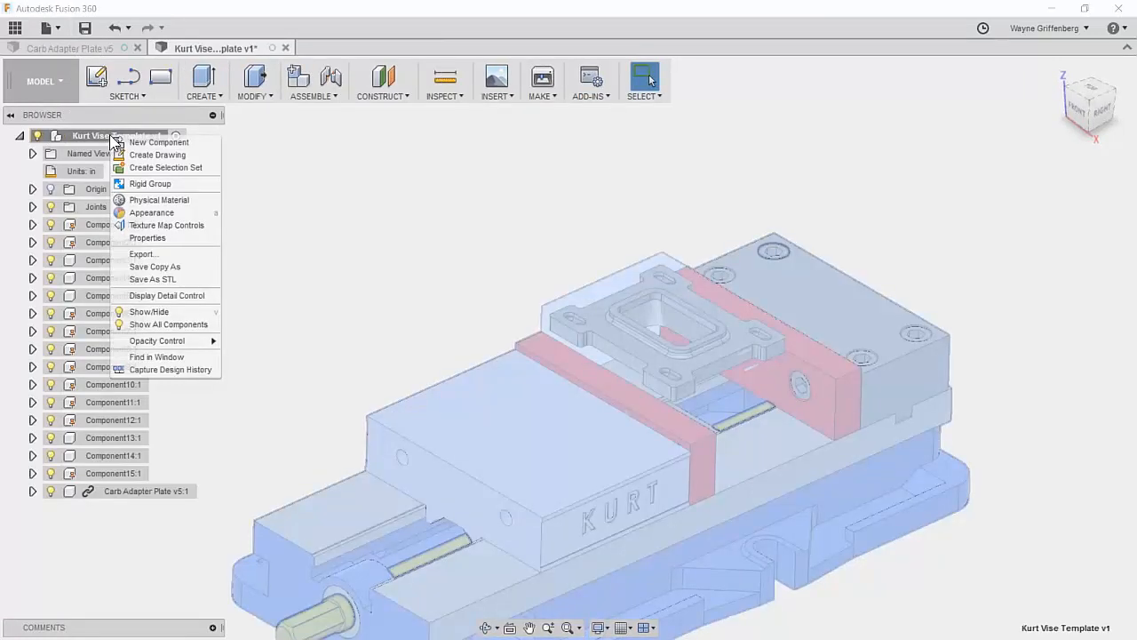
pyautogui.click(197, 145)
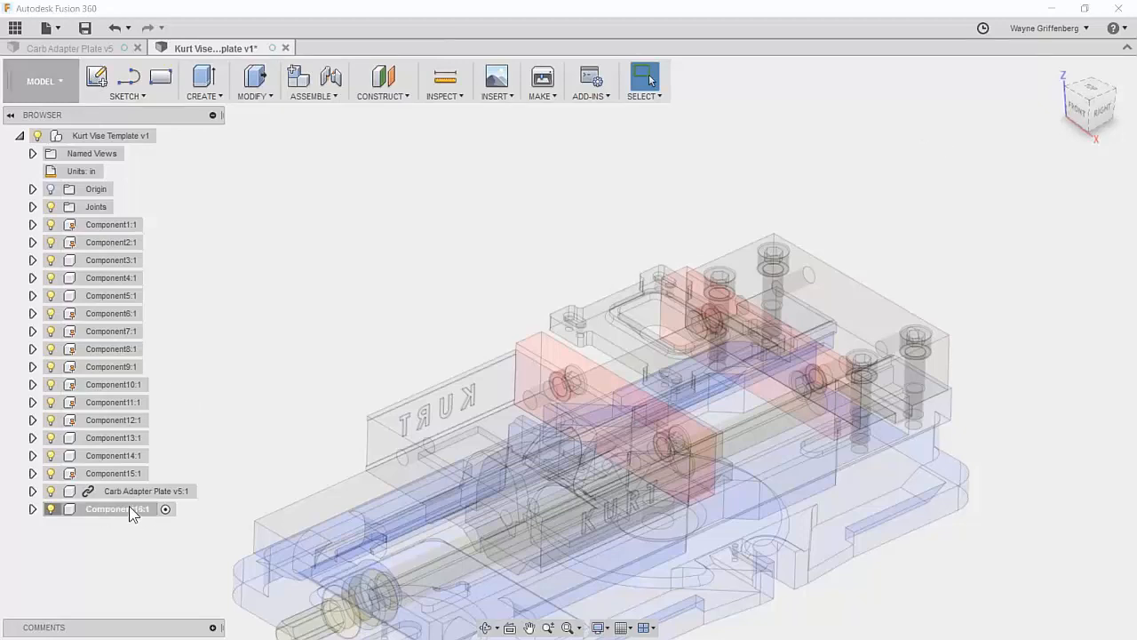
pyautogui.click(32, 509)
pyautogui.click(114, 28)
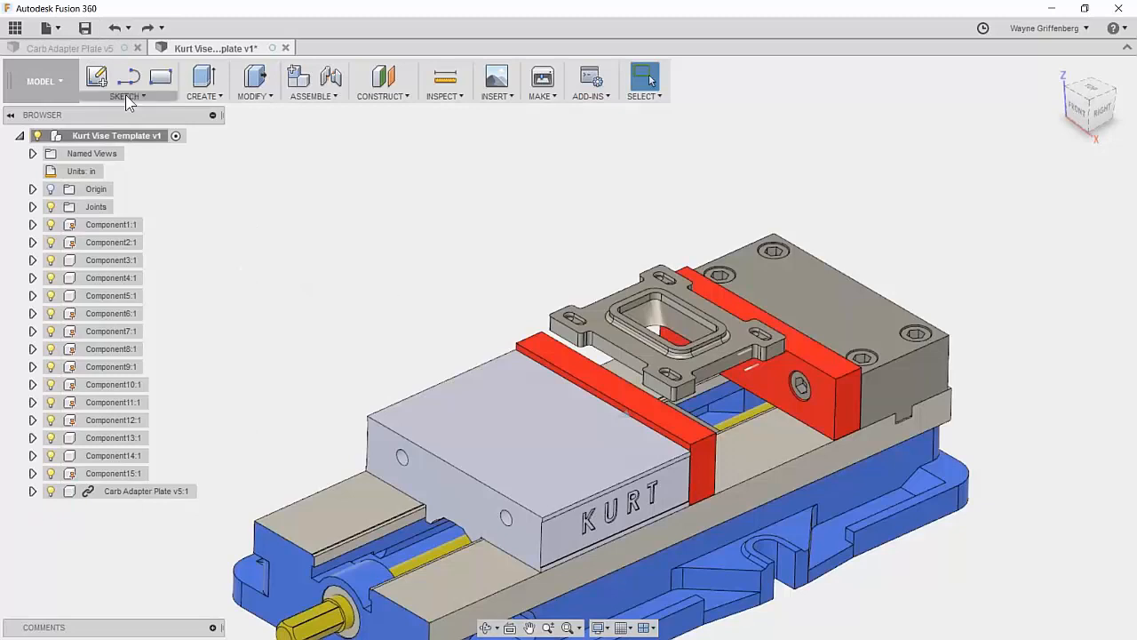
# Step: Compare the Carb Adapter Plate source design and its linked component's commands in the vise assembly, and show the project's file list
pyautogui.click(75, 48)
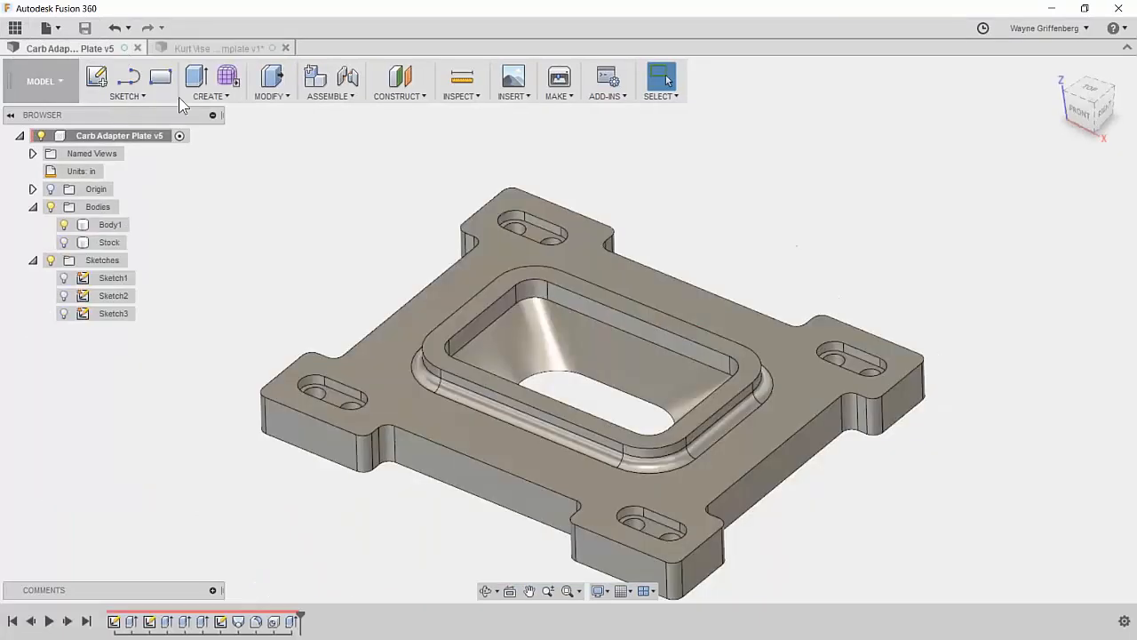
pyautogui.click(194, 48)
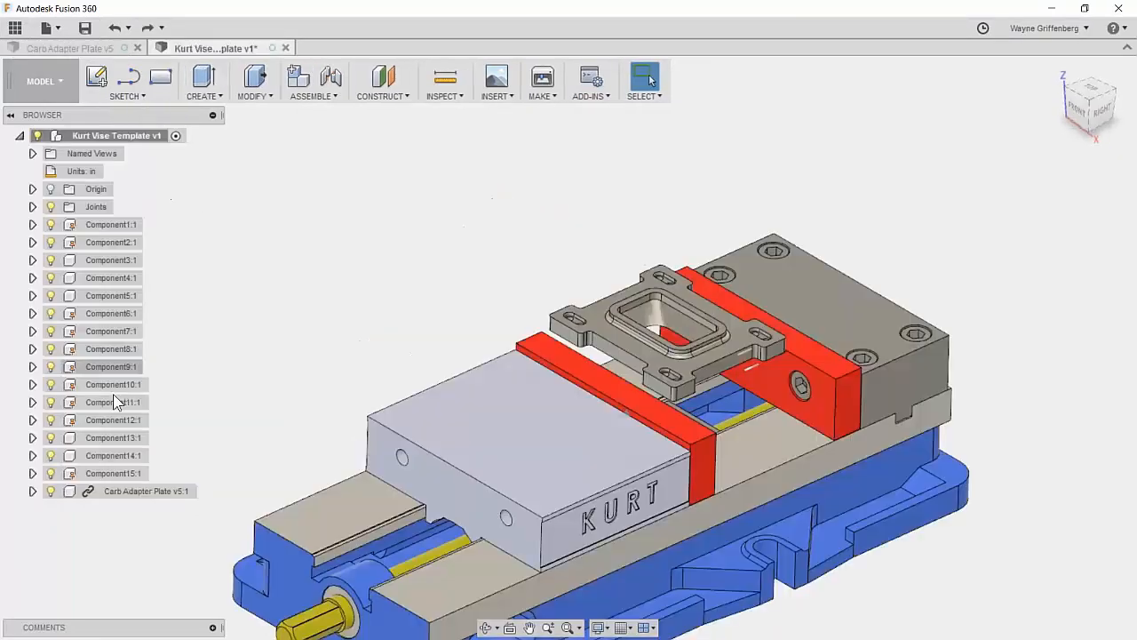
pyautogui.rightClick(134, 491)
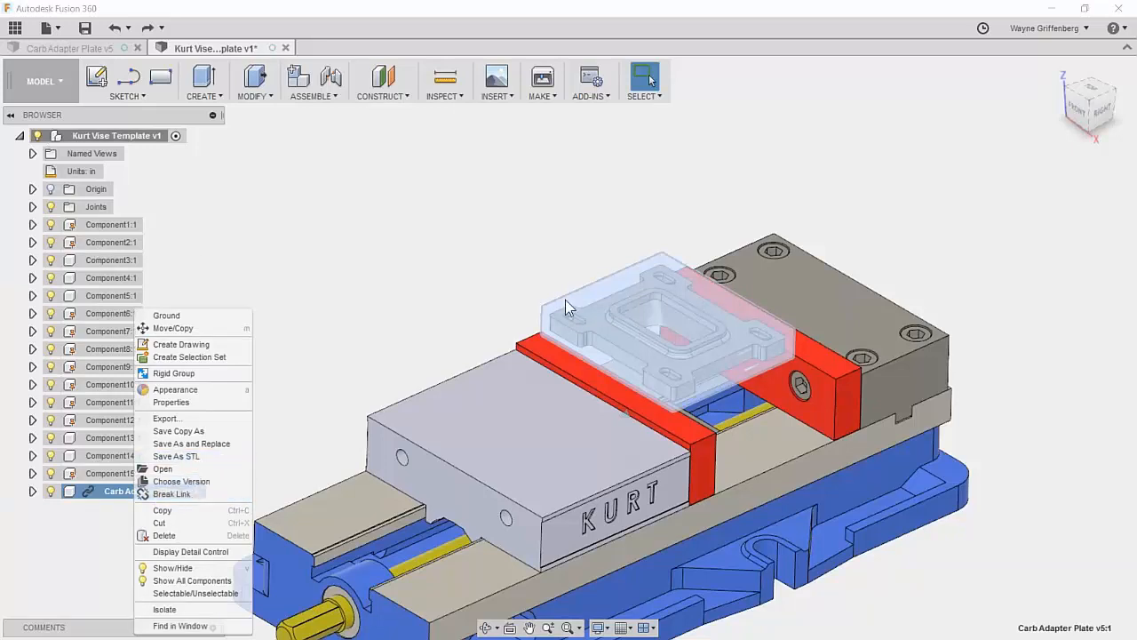
pyautogui.click(418, 285)
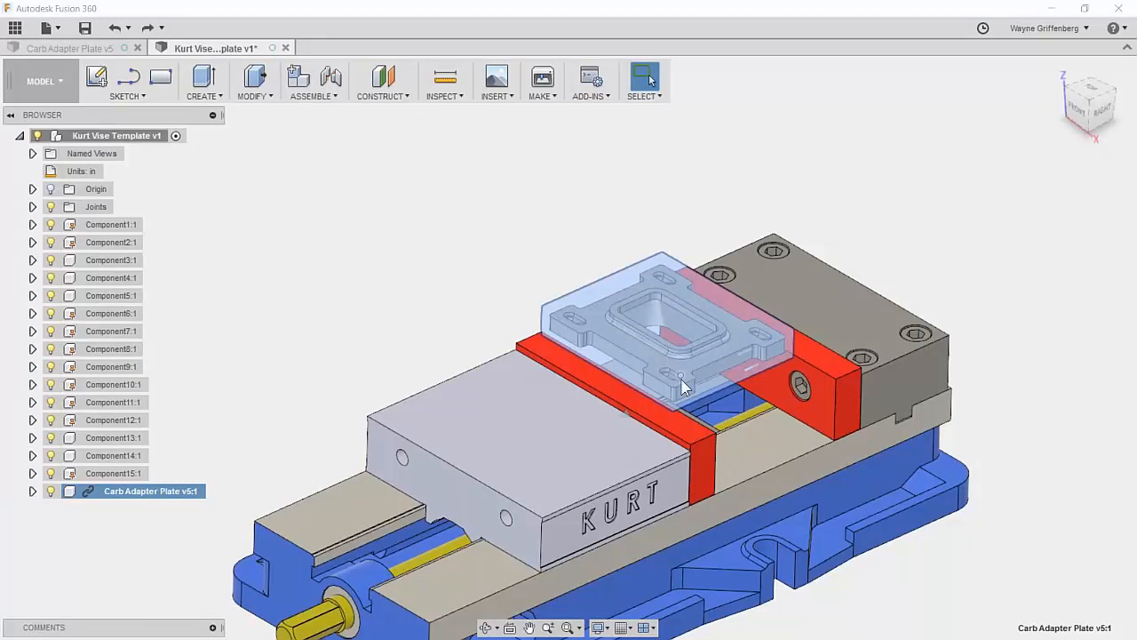
pyautogui.click(346, 299)
pyautogui.click(15, 27)
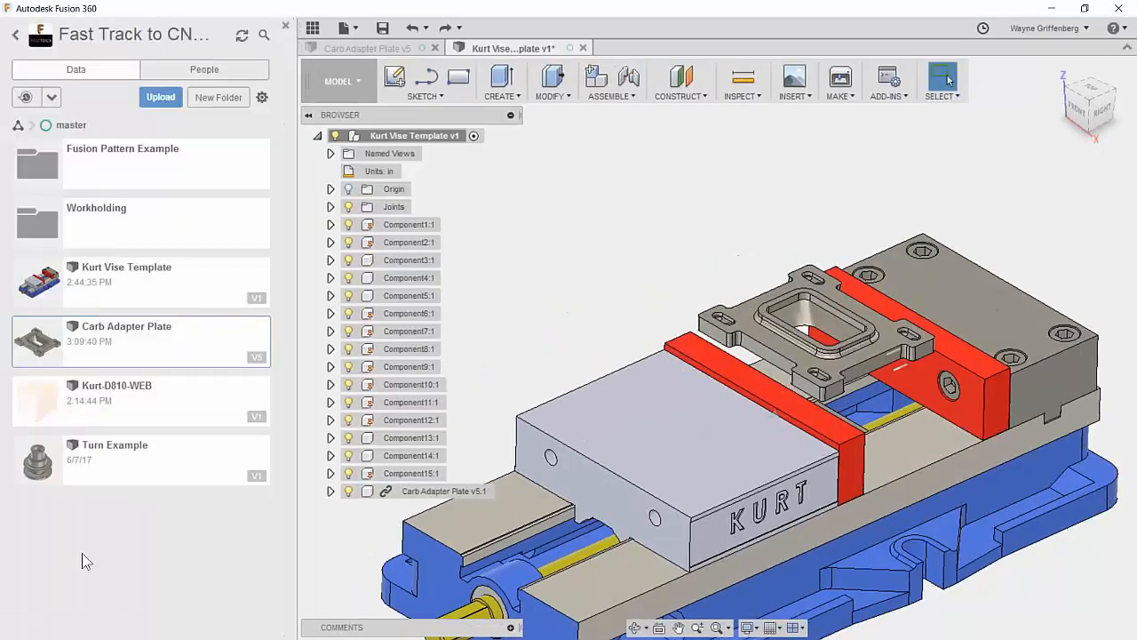